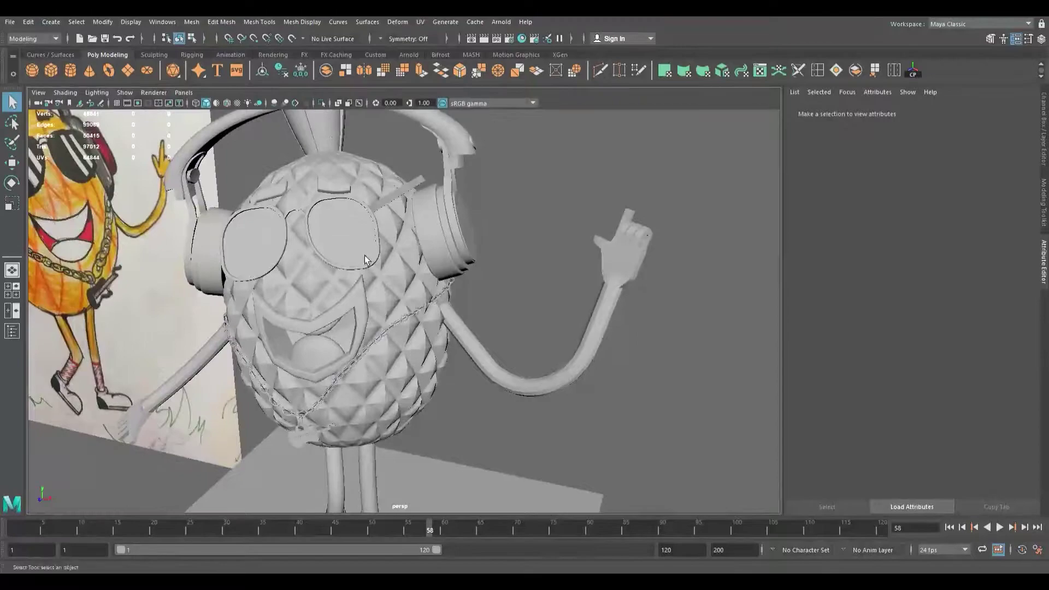
Step: Try to duplicate all parts of the pineapple character with its base and move the copy along the X axis
scroll(572, 346, "up", 8)
left_click(510, 362)
scroll(511, 361, "down", 5)
left_click_drag(510, 360, 539, 351, "alt")
left_click_drag(521, 264, 520, 259, "alt")
middle_click_drag(520, 259, 595, 192, "alt")
left_click_drag(567, 162, 346, 476)
scroll(435, 378, "down", 4)
middle_click_drag(496, 368, 442, 395, "alt")
key("w")
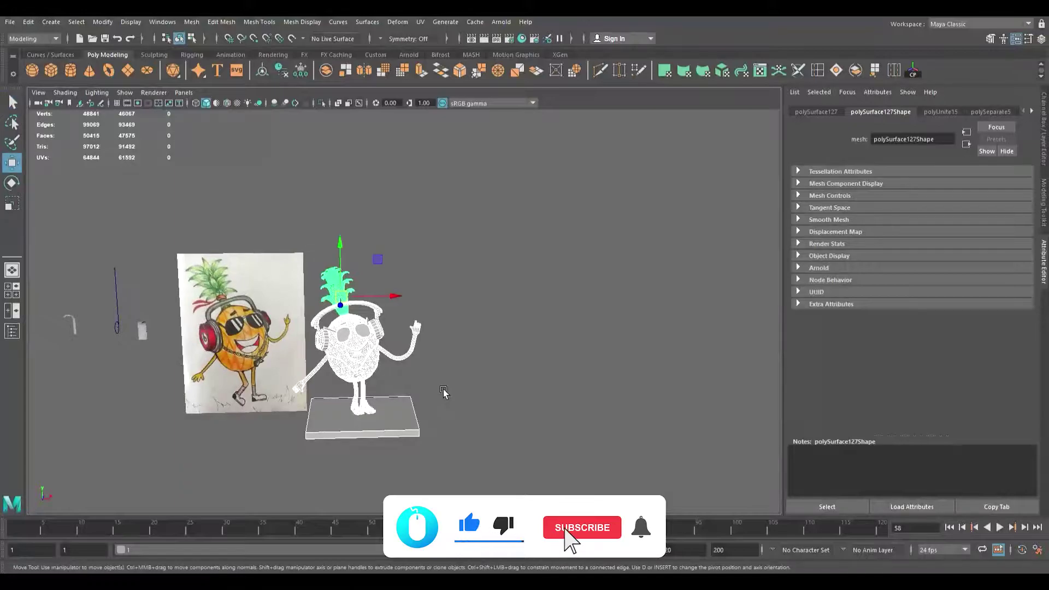
left_click_drag(382, 296, 794, 301, "shift")
key("ctrl+z")
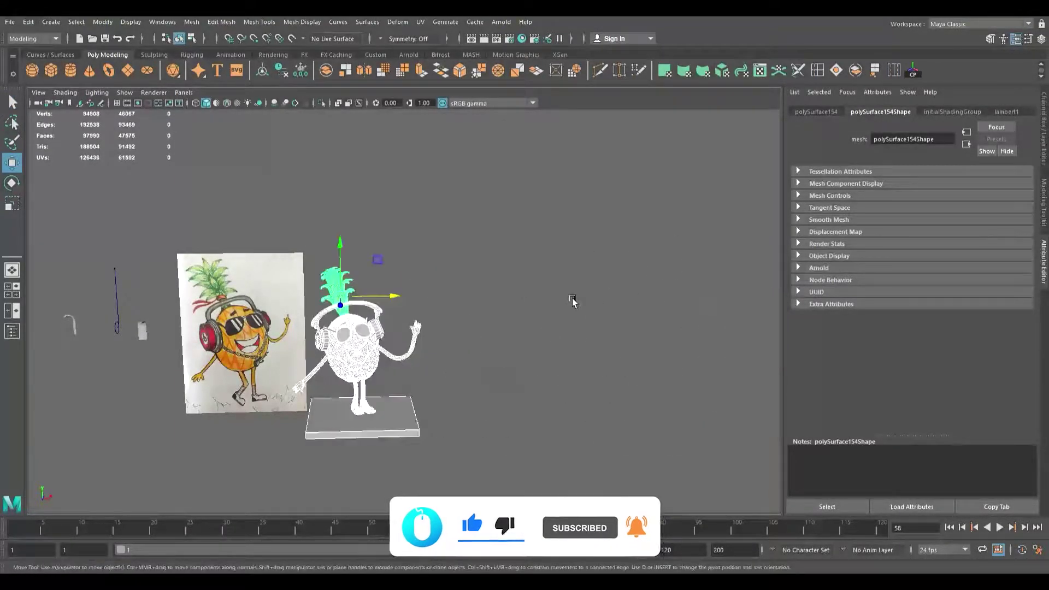
left_click_drag(394, 296, 552, 300)
key("ctrl+z")
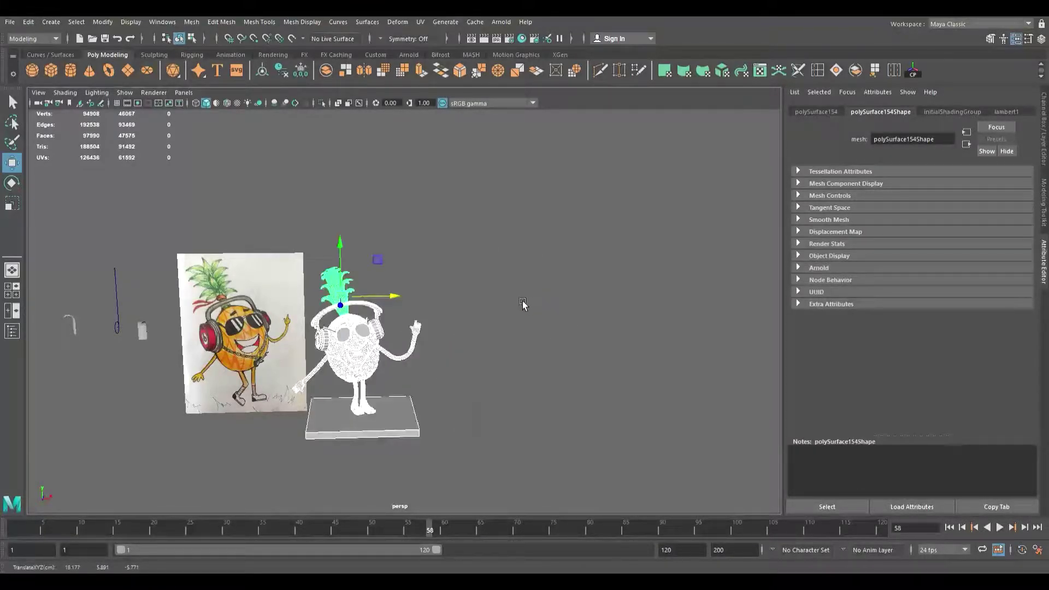
Step: Duplicate the whole pineapple character with its base and move the copy far away along the X axis
scroll(397, 343, "up", 3)
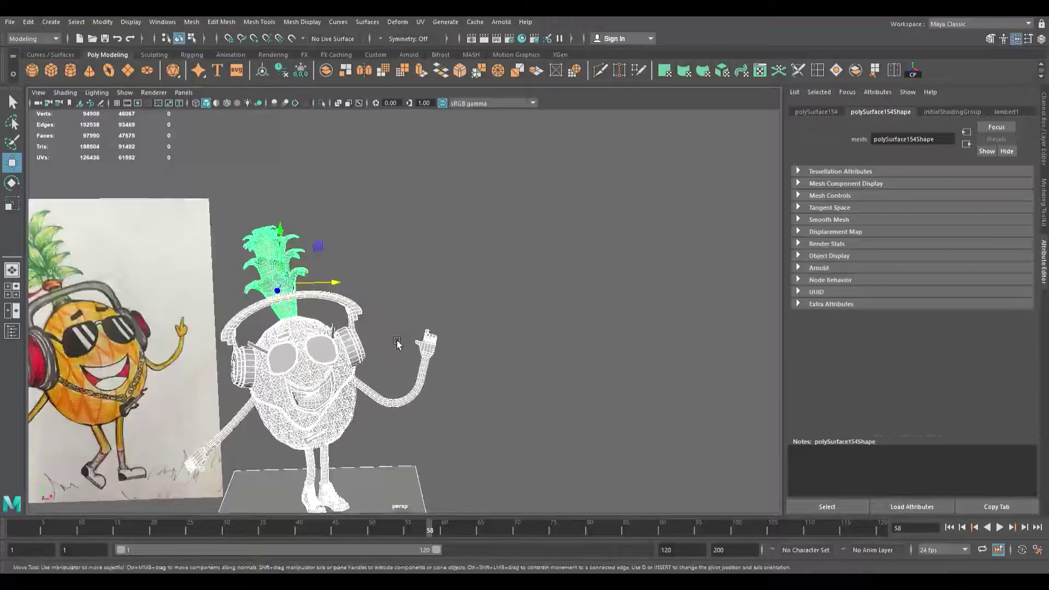
scroll(397, 343, "up", 2)
scroll(398, 343, "down", 6)
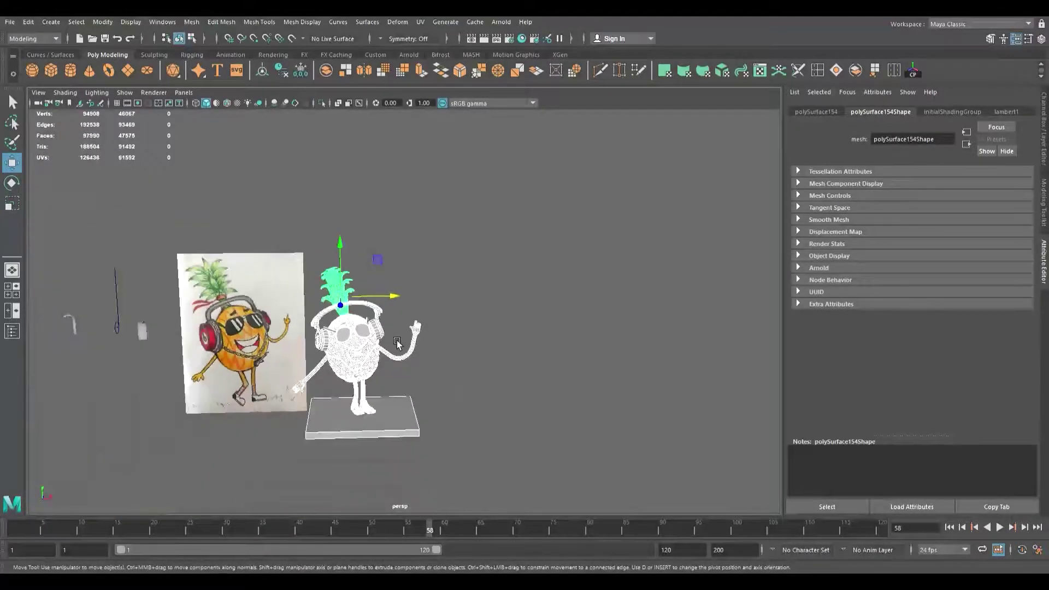
scroll(398, 340, "up", 5)
left_click_drag(430, 334, 495, 324, "alt")
scroll(455, 328, "down", 5)
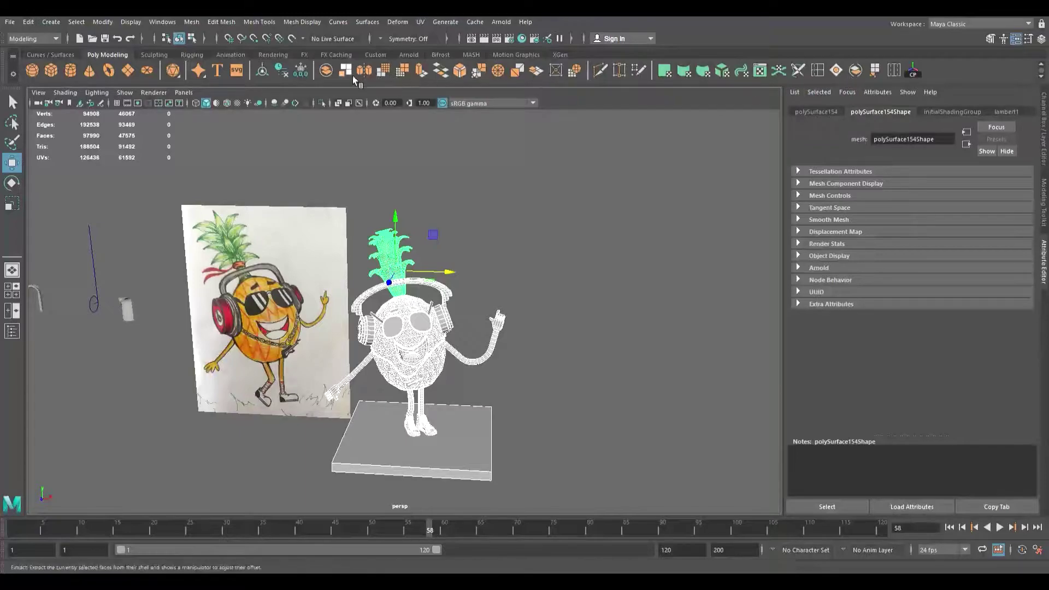
left_click(503, 323)
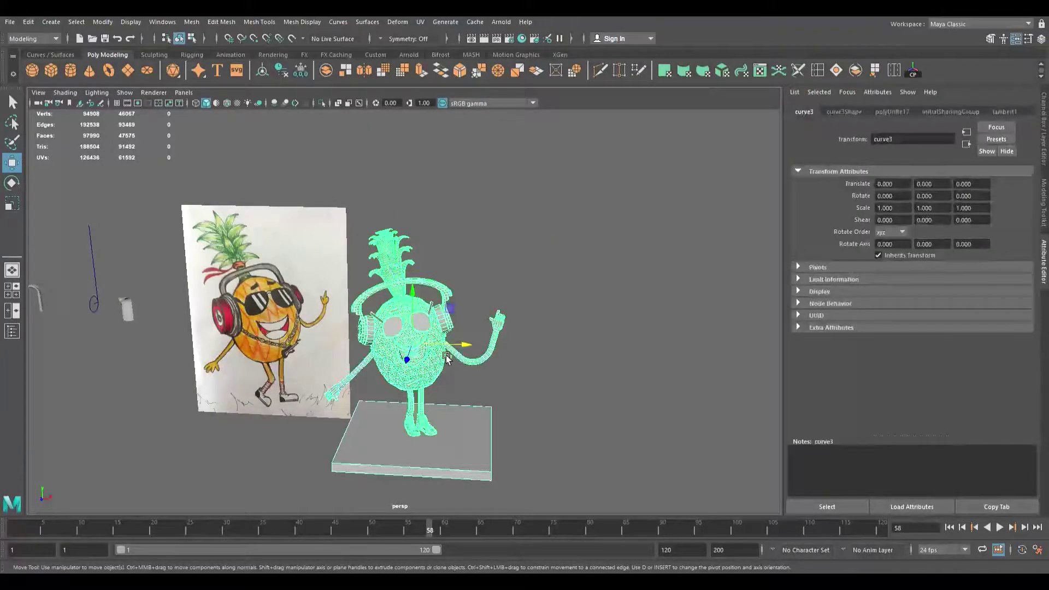
key("ctrl+d")
left_click_drag(459, 354, 885, 352)
middle_click_drag(679, 363, 366, 340, "alt")
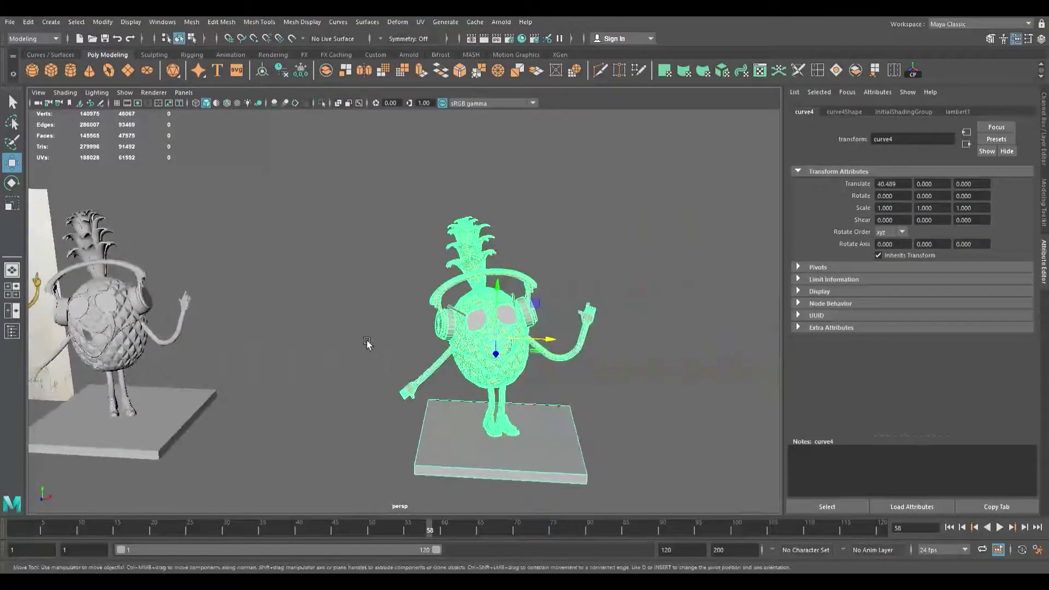
left_click_drag(533, 342, 712, 347)
Step: Try to move the spare headphones, bend handle and loose parts beside the reference image farther away along the X axis
middle_click_drag(289, 327, 496, 332, "alt")
scroll(497, 331, "up", 3)
left_click(175, 298)
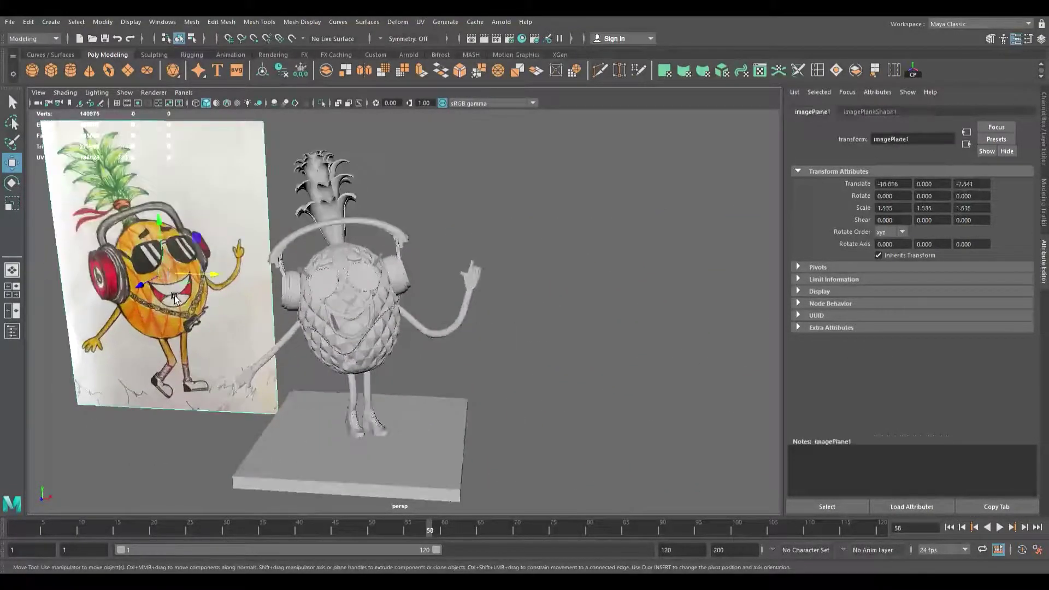
scroll(175, 297, "down", 5)
middle_click_drag(284, 367, 365, 375, "alt")
left_click_drag(357, 389, 117, 238)
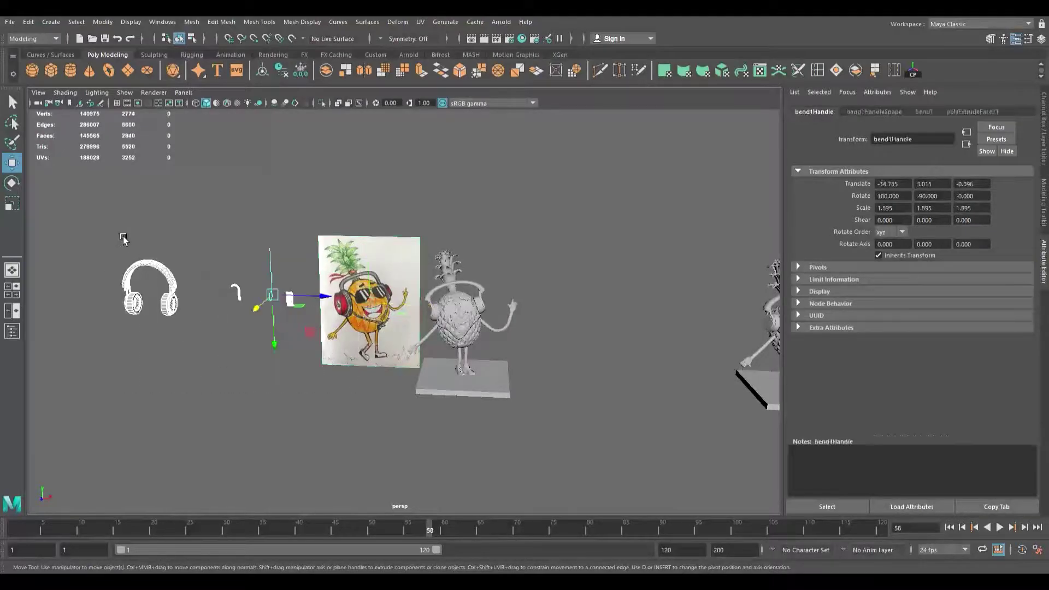
left_click_drag(323, 298, 177, 298)
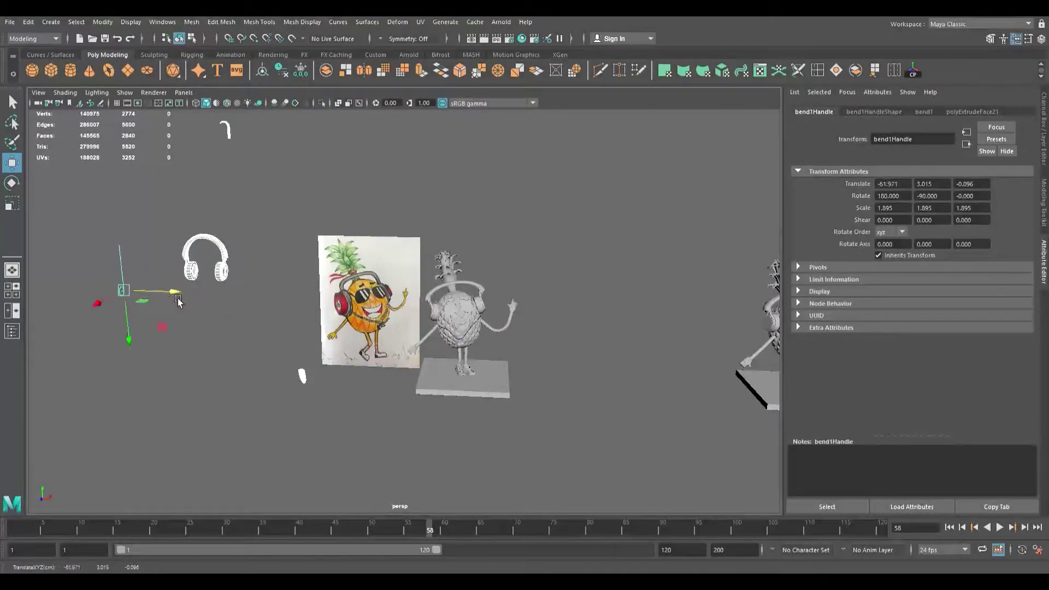
key("ctrl+z")
Step: Move the reference image plane away from the character to about -55.2 on the X axis
left_click(370, 324)
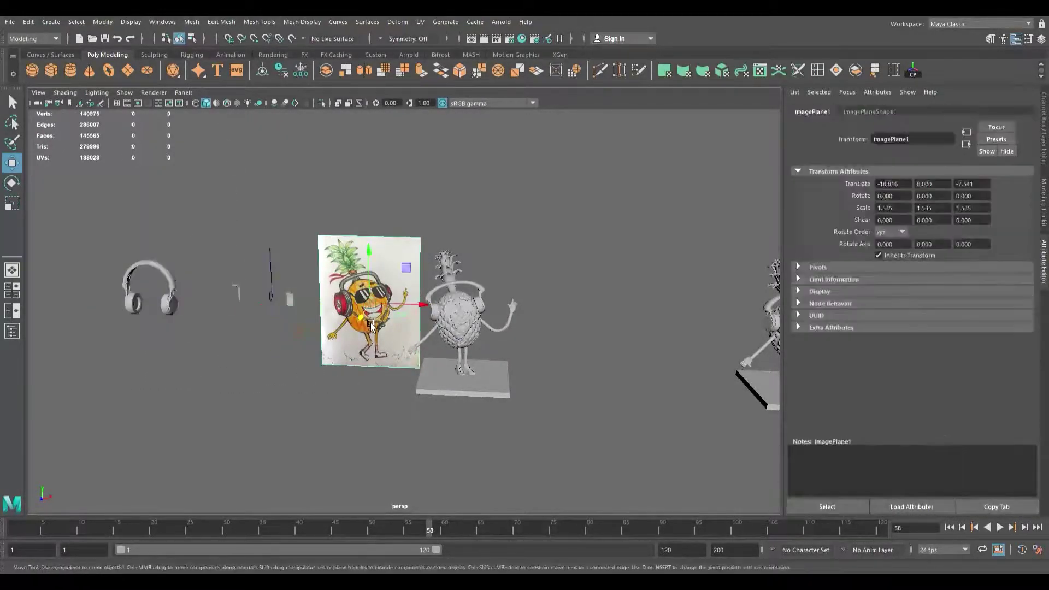
left_click_drag(421, 304, 232, 298)
scroll(546, 328, "up", 6)
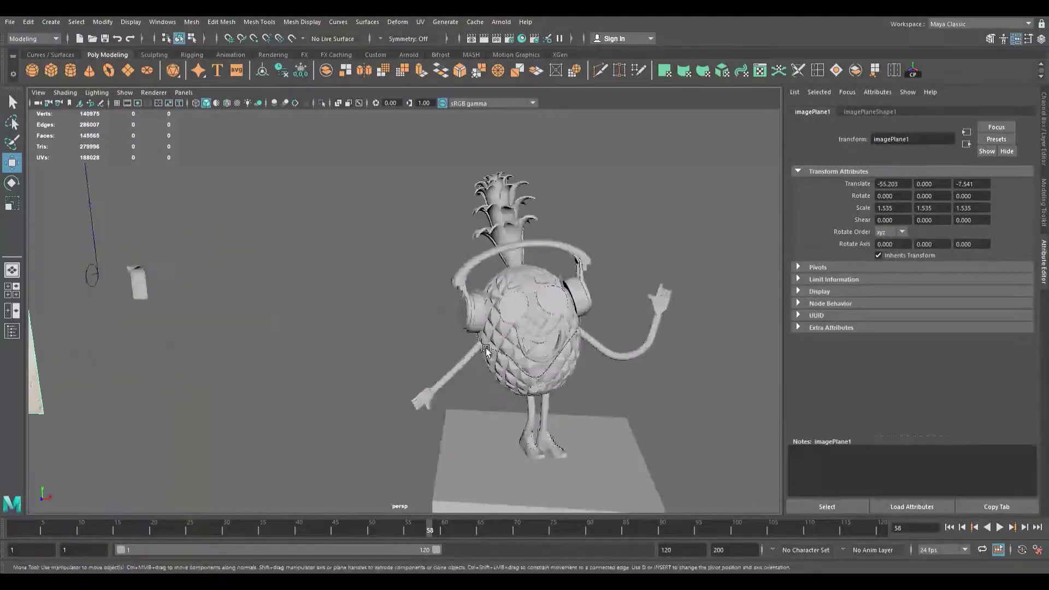
Step: Select the whole original pineapple character with its accessories and base
middle_click_drag(598, 346, 435, 317, "alt")
scroll(439, 313, "up", 5)
left_click_drag(550, 296, 535, 383)
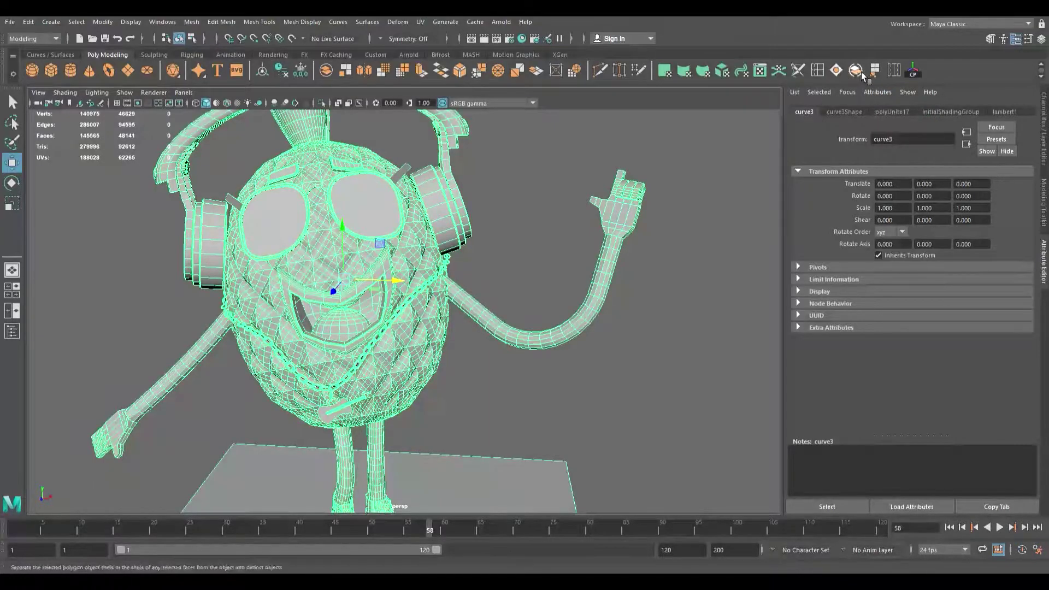
key("q")
left_click(672, 291)
left_click_drag(532, 259, 537, 398)
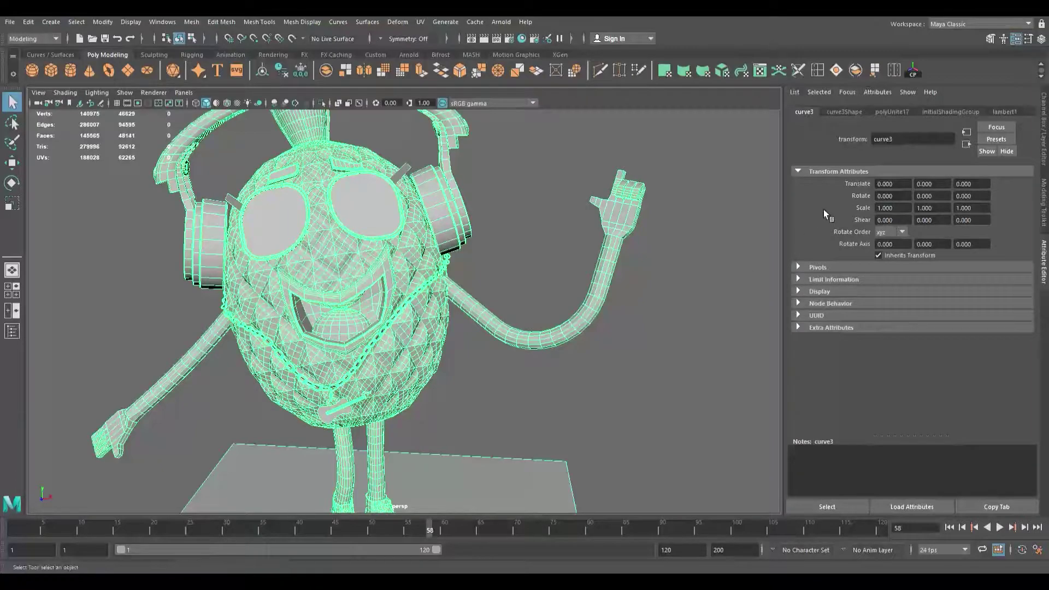
Step: Examine the selected character's face, arms and headphones from several distances and angles
scroll(519, 237, "down", 5)
scroll(519, 237, "up", 7)
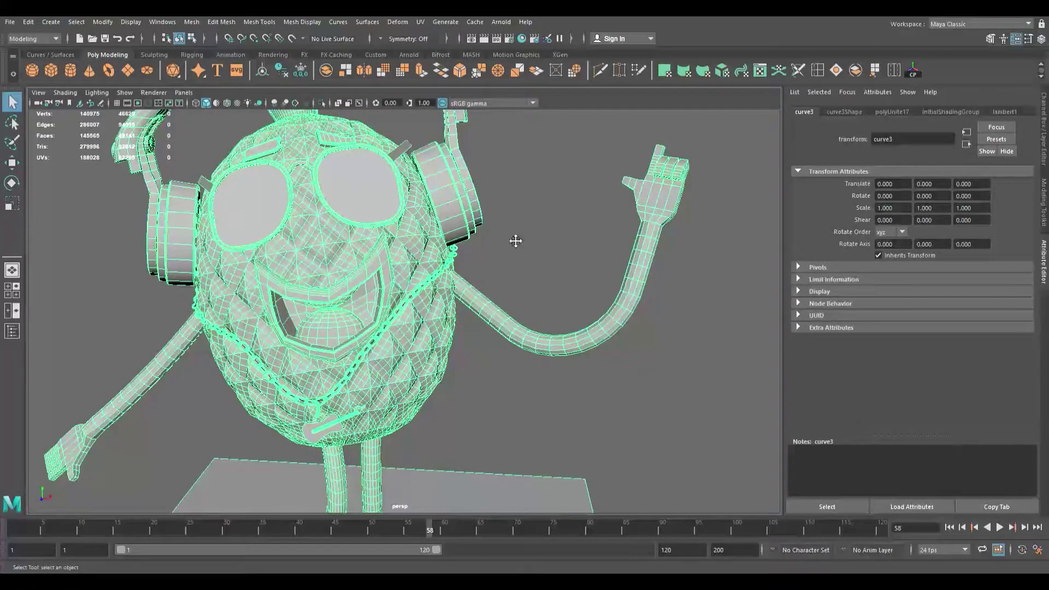
middle_click_drag(516, 241, 606, 242, "alt")
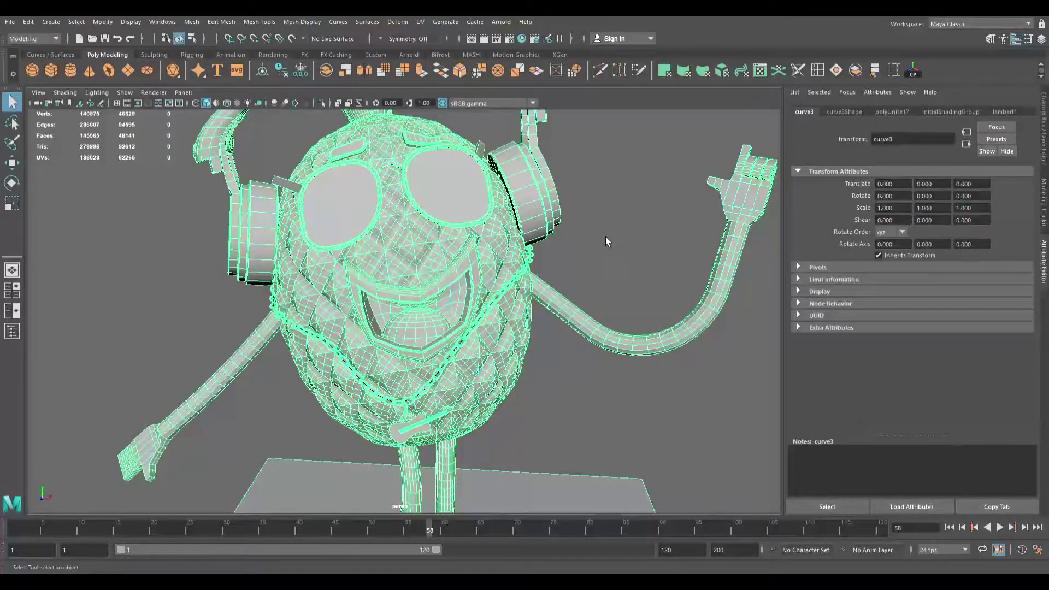
left_click(638, 236)
key("ctrl+z")
scroll(533, 202, "down", 10)
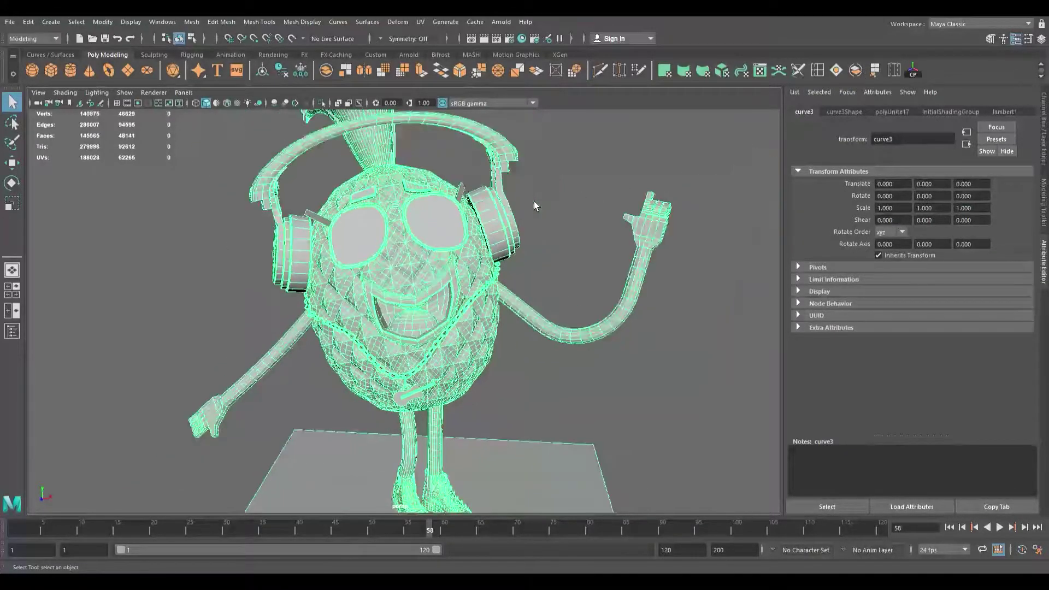
left_click_drag(533, 203, 441, 180, "alt")
scroll(456, 198, "up", 5)
scroll(464, 224, "up", 6)
scroll(464, 229, "down", 6)
scroll(450, 226, "down", 5)
scroll(450, 226, "up", 8)
scroll(449, 226, "down", 2)
scroll(476, 284, "up", 6)
left_click_drag(475, 283, 491, 351, "alt")
scroll(446, 252, "down", 5)
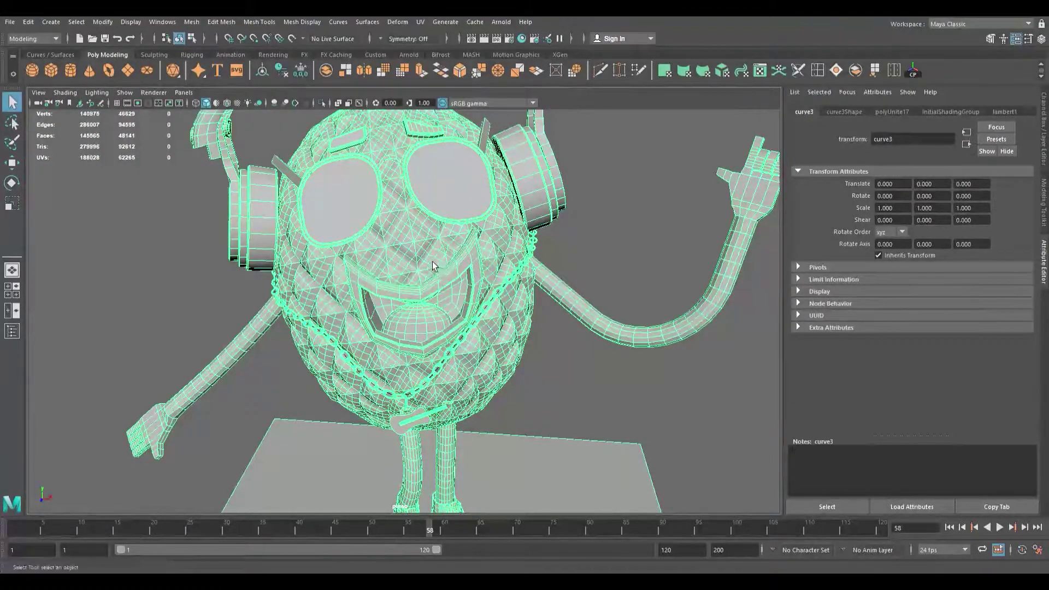
Step: Try to reposition the tongue inside the mouth with the Move tool
left_click(467, 249)
left_click_drag(555, 322, 498, 300, "alt")
scroll(485, 324, "up", 5)
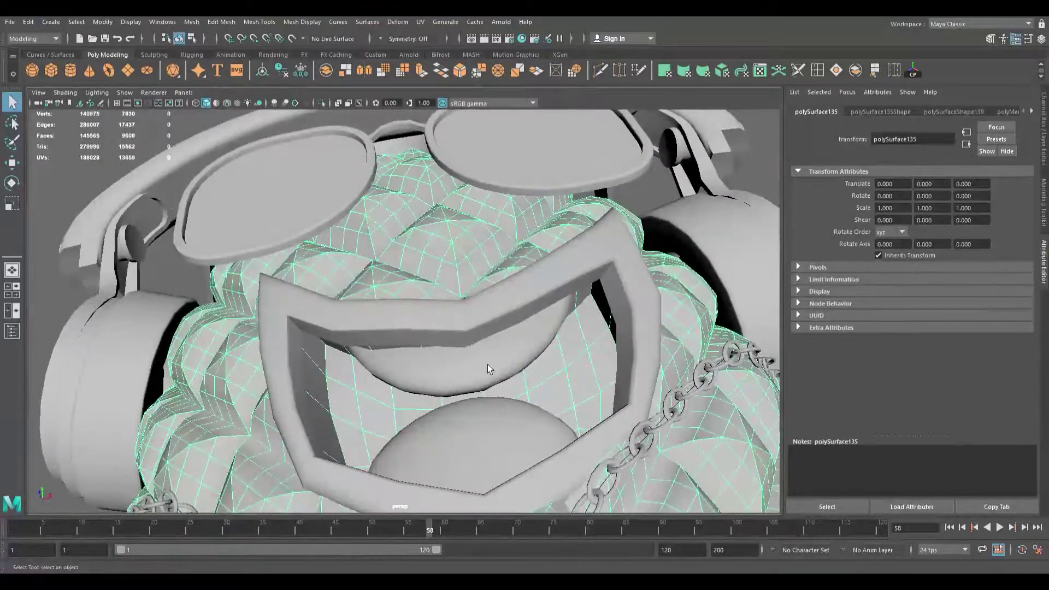
left_click_drag(494, 408, 462, 465, "alt")
left_click(493, 427)
key("w")
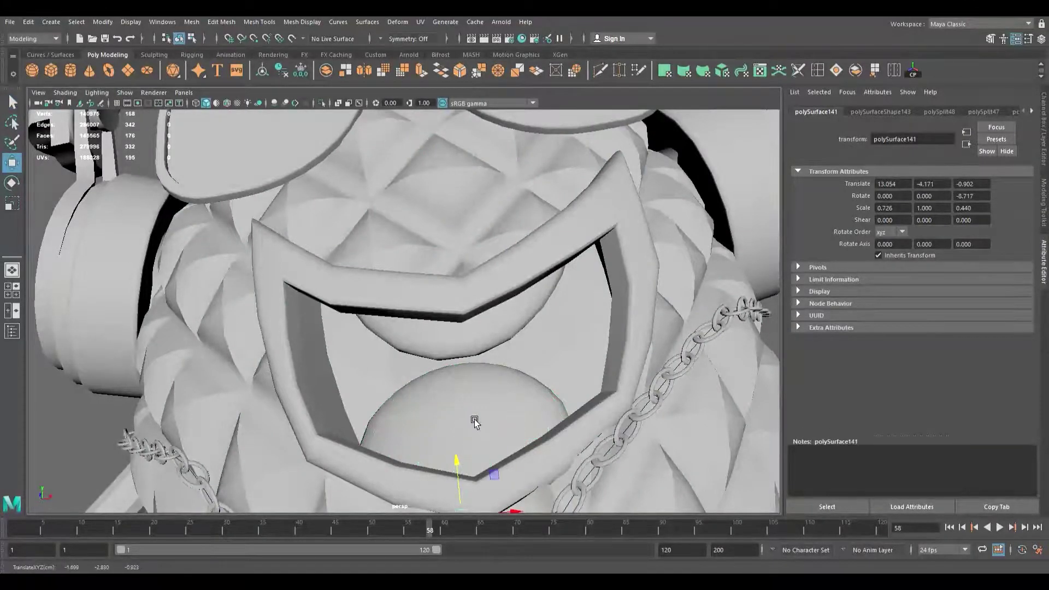
key("ctrl+z")
key("Up")
mouse_move(471, 421)
left_mouse_down("alt")
mouse_move(482, 396)
mouse_move(462, 439)
left_mouse_up("alt")
Step: Pull the overlapping duplicate of the character aside along the X axis and delete it
left_click(479, 390)
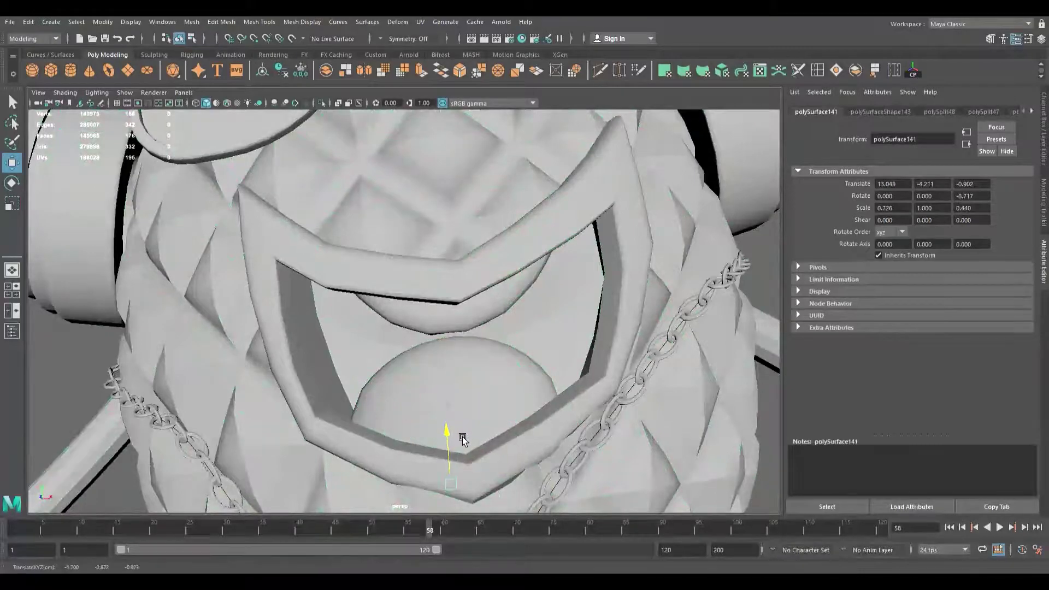
key("Up")
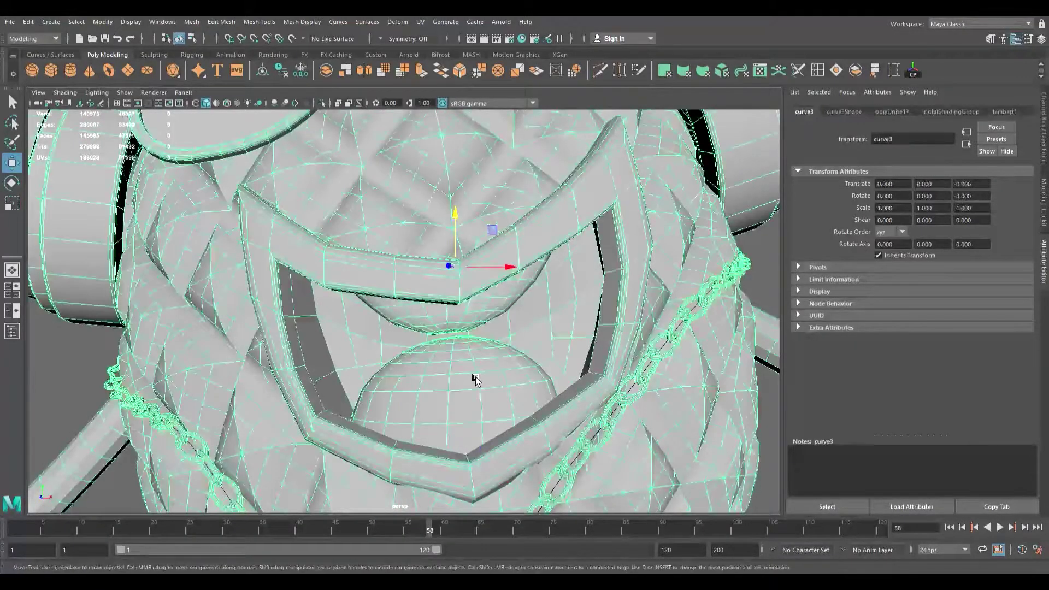
scroll(475, 378, "down", 4)
scroll(475, 378, "down", 1)
left_click_drag(486, 287, 720, 305)
scroll(573, 312, "down", 7)
left_click_drag(537, 309, 727, 330)
key("Delete")
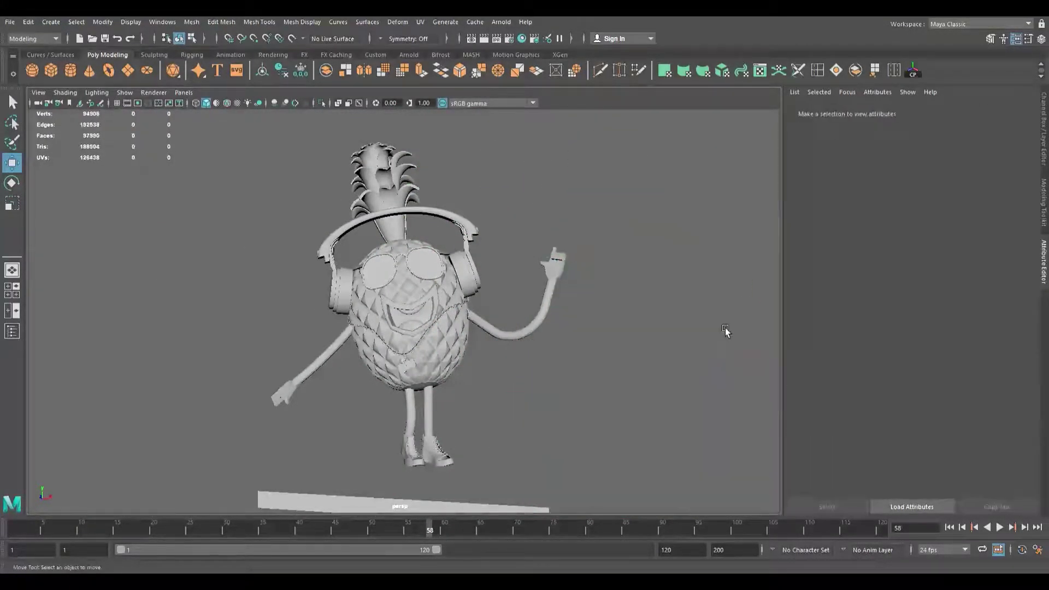
Step: Move the upper teeth slightly downward inside the mouth and check their fit from several angles
scroll(461, 351, "up", 10)
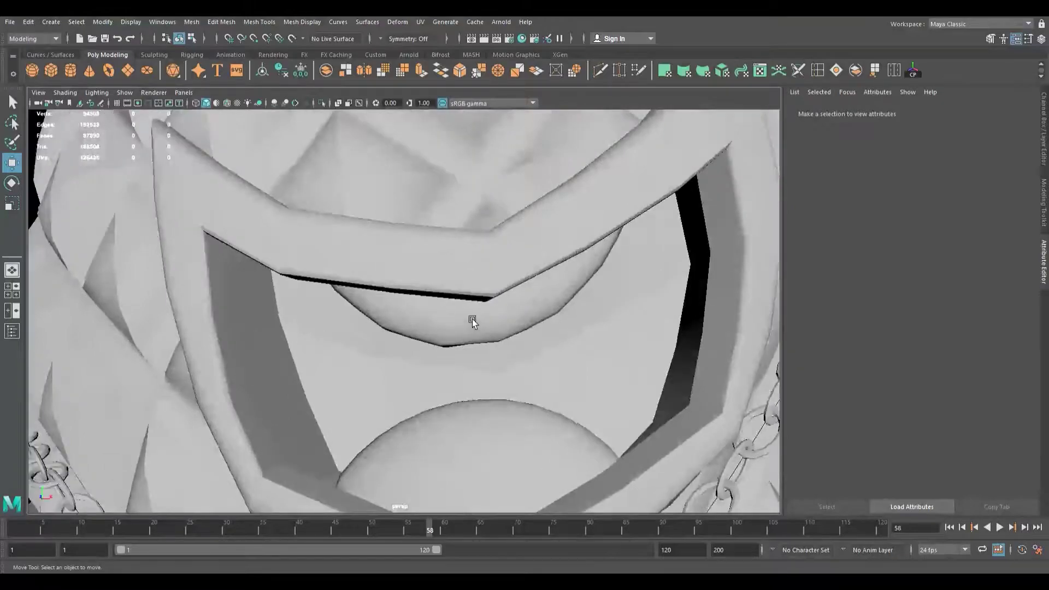
left_click(493, 339)
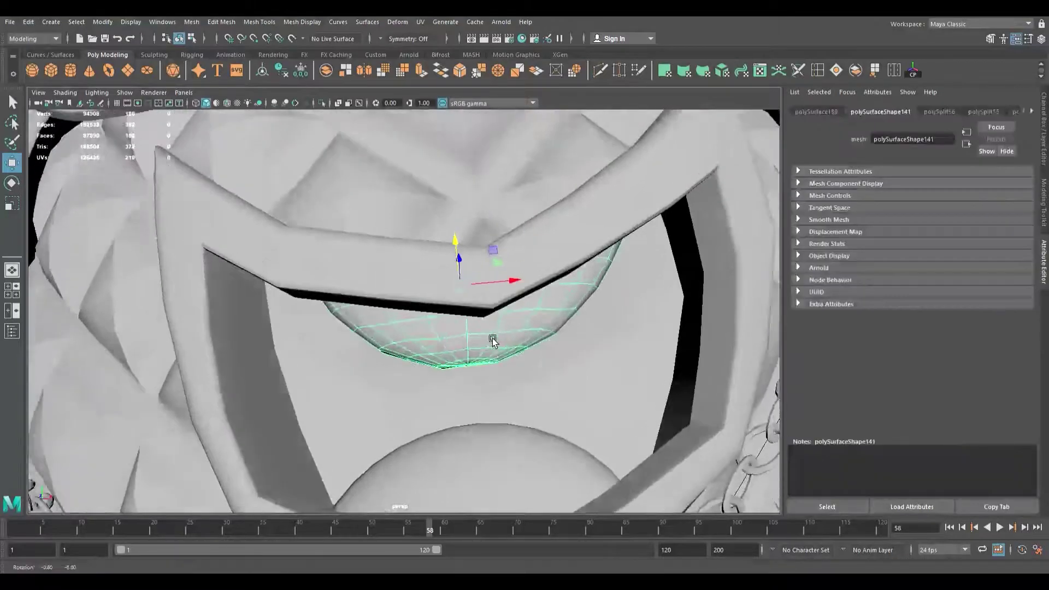
left_click_drag(492, 339, 490, 323, "alt")
left_click_drag(460, 250, 463, 278)
left_click_drag(480, 391, 463, 324, "alt")
scroll(483, 379, "down", 6)
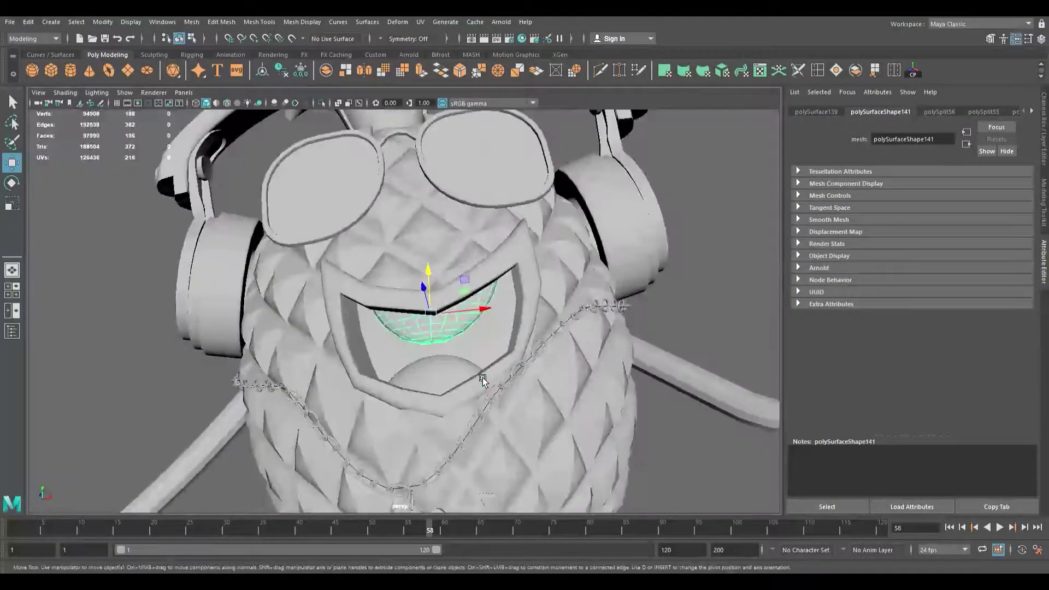
scroll(483, 378, "down", 5)
left_click_drag(504, 381, 492, 392, "alt")
scroll(495, 394, "up", 5)
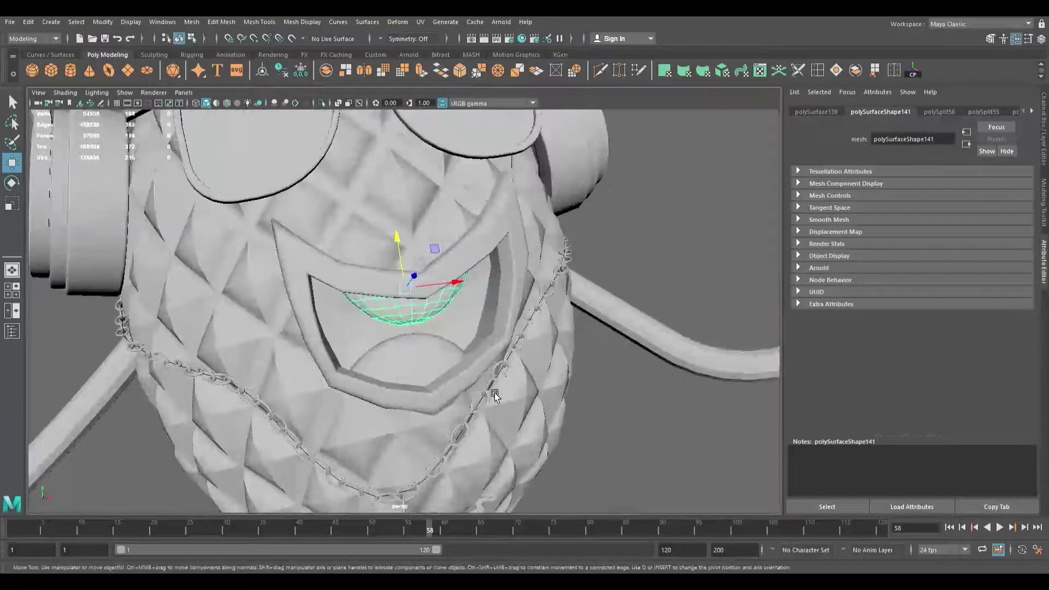
scroll(494, 394, "down", 2)
scroll(494, 393, "up", 4)
scroll(493, 393, "down", 7)
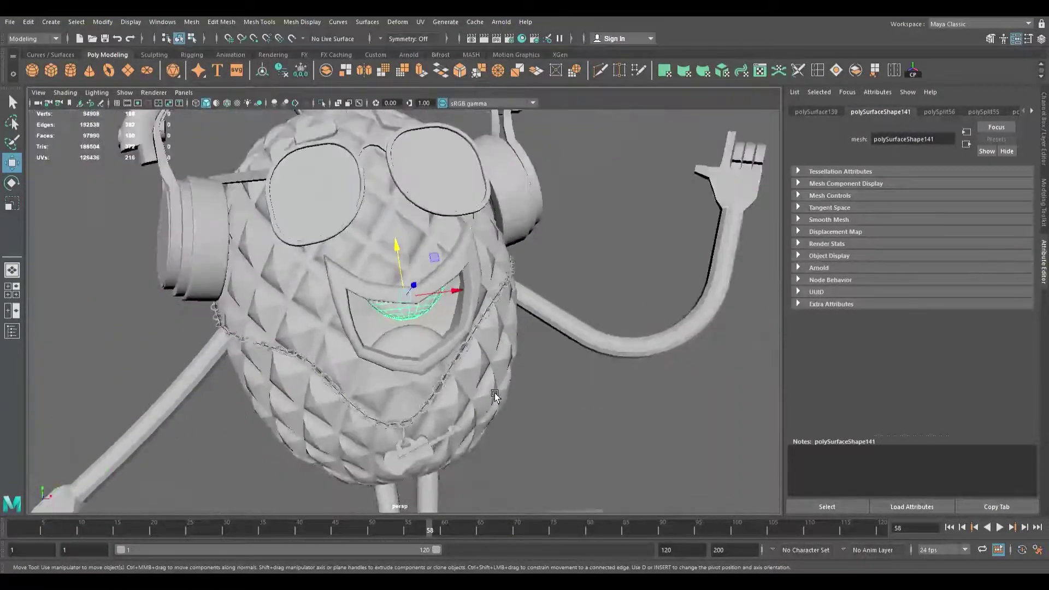
Step: Smooth the lip frame around the mouth with one division
left_click(355, 290)
scroll(388, 250, "up", 5)
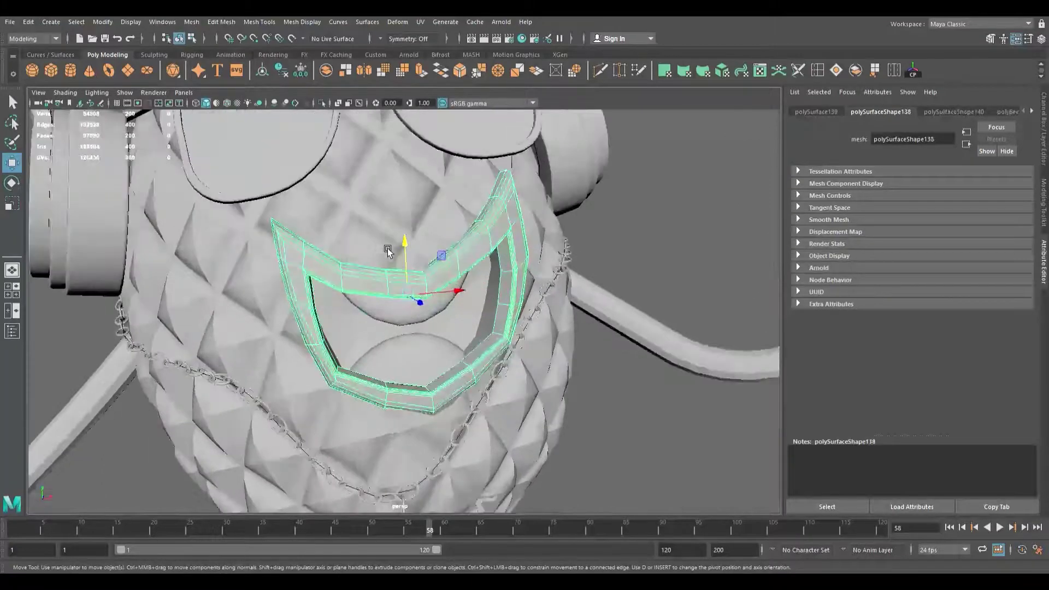
left_click(390, 73)
left_click(644, 224)
left_click_drag(468, 319, 398, 290, "alt")
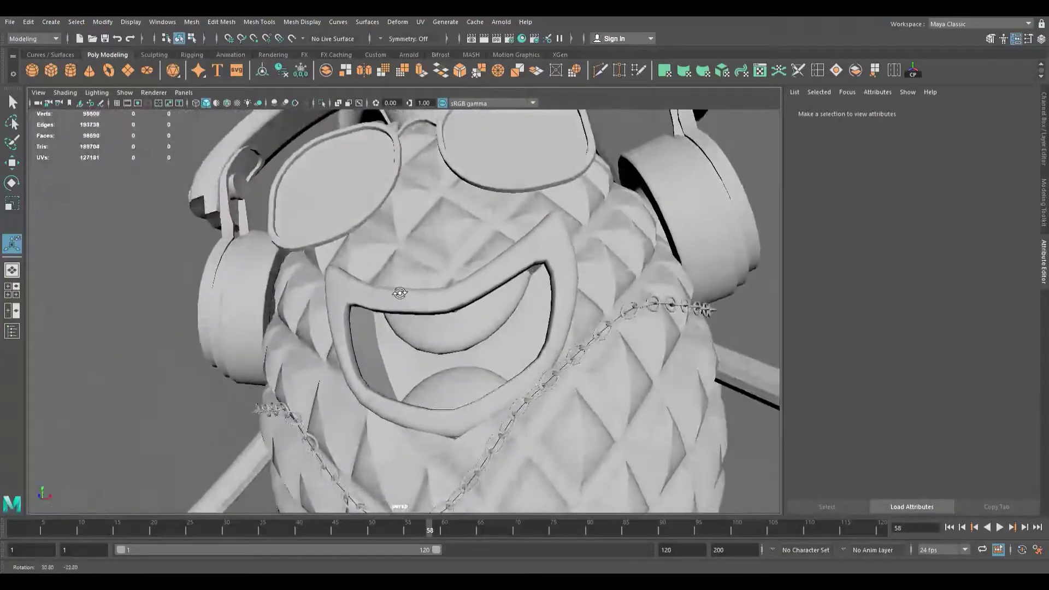
scroll(383, 294, "up", 5)
left_click(368, 299)
Step: Smooth both arms together with their hands using one division
scroll(368, 299, "down", 10)
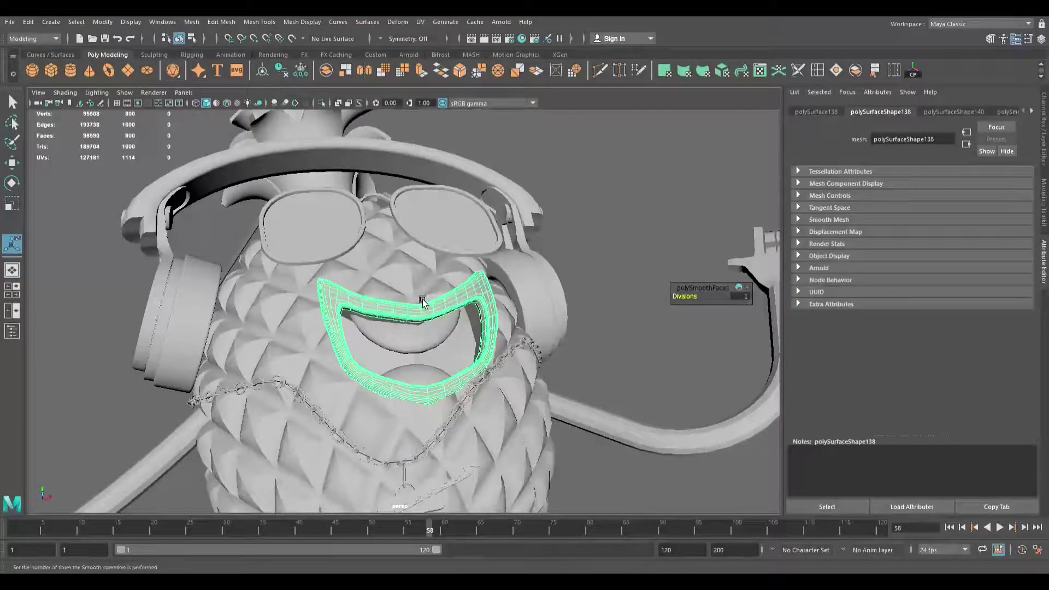
scroll(424, 302, "down", 6)
left_click_drag(425, 303, 472, 327, "alt")
scroll(471, 326, "up", 5)
left_click(542, 385)
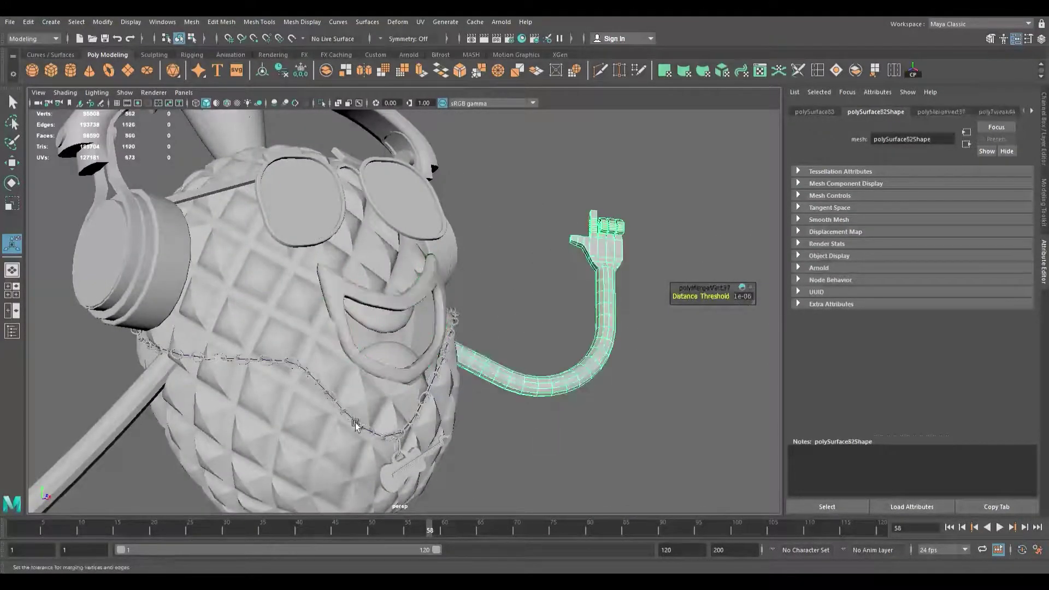
left_click(98, 437, "shift")
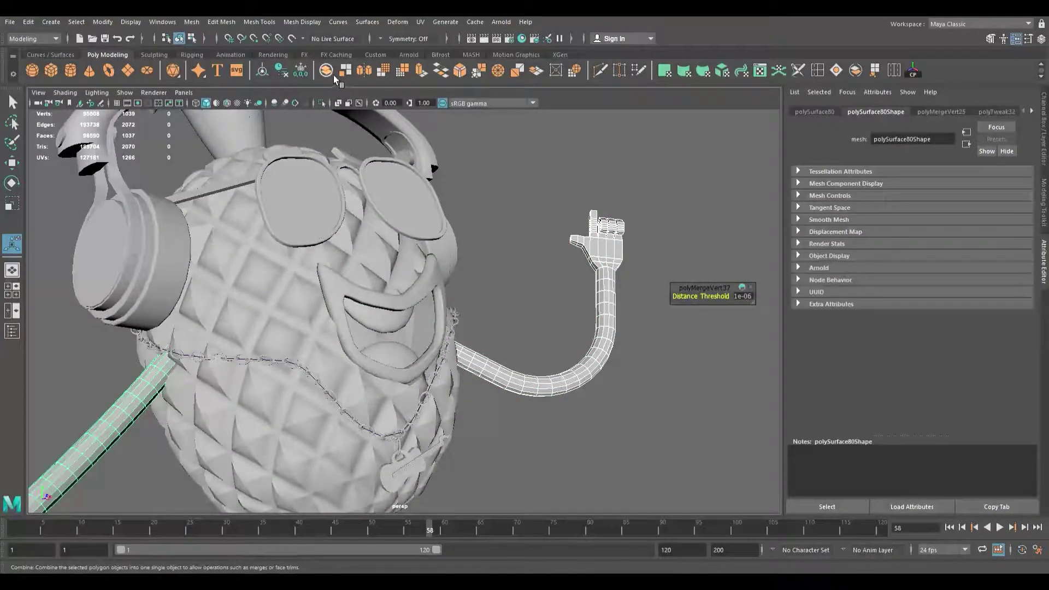
left_click(390, 73)
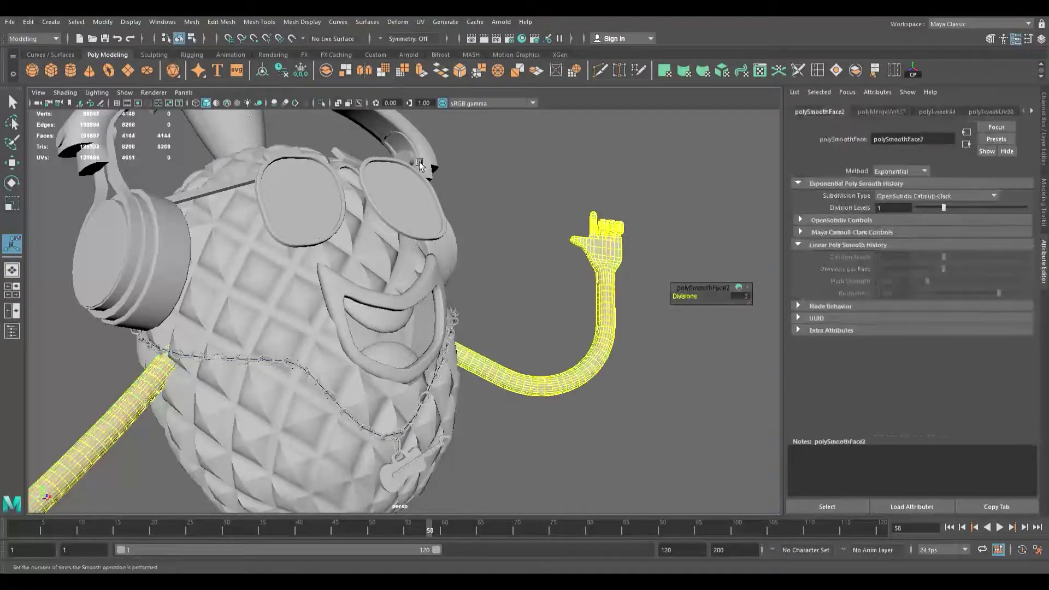
Step: Deselect the arms and inspect the sunglasses and face up close from several angles
left_click(583, 275)
left_click_drag(585, 273, 489, 340, "alt")
middle_click_drag(489, 341, 495, 348, "alt")
scroll(437, 314, "up", 5)
left_click_drag(437, 314, 546, 349, "alt")
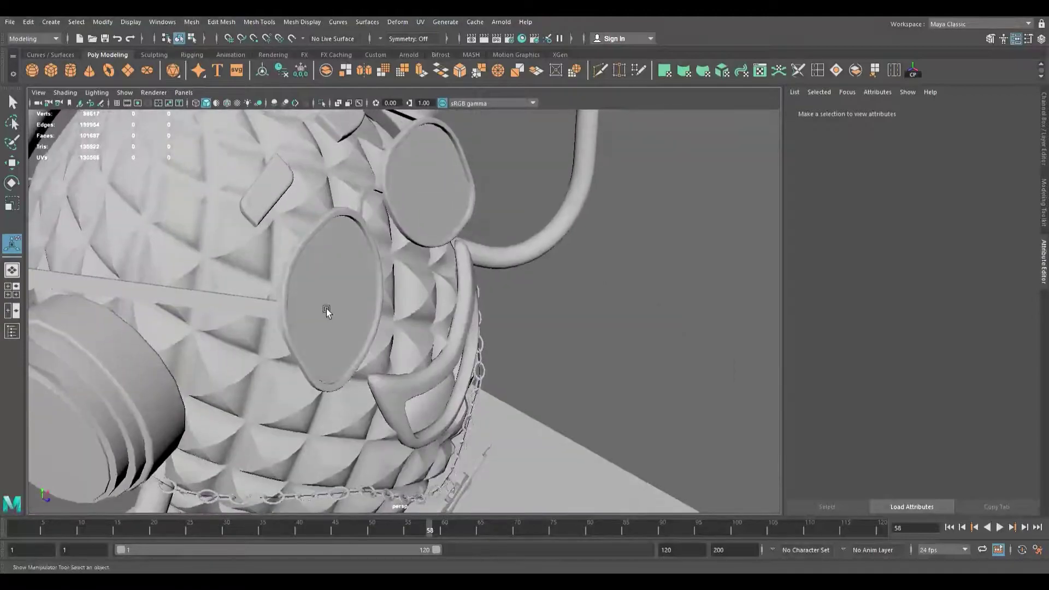
left_click(324, 310)
scroll(328, 310, "down", 6)
left_click_drag(364, 307, 283, 312, "alt")
scroll(258, 331, "up", 5)
Step: Try smoothing the headphones mesh as one piece, then undo the smoothing
left_click(148, 356)
middle_click_drag(150, 356, 349, 341, "alt")
left_click_drag(388, 330, 452, 319, "alt")
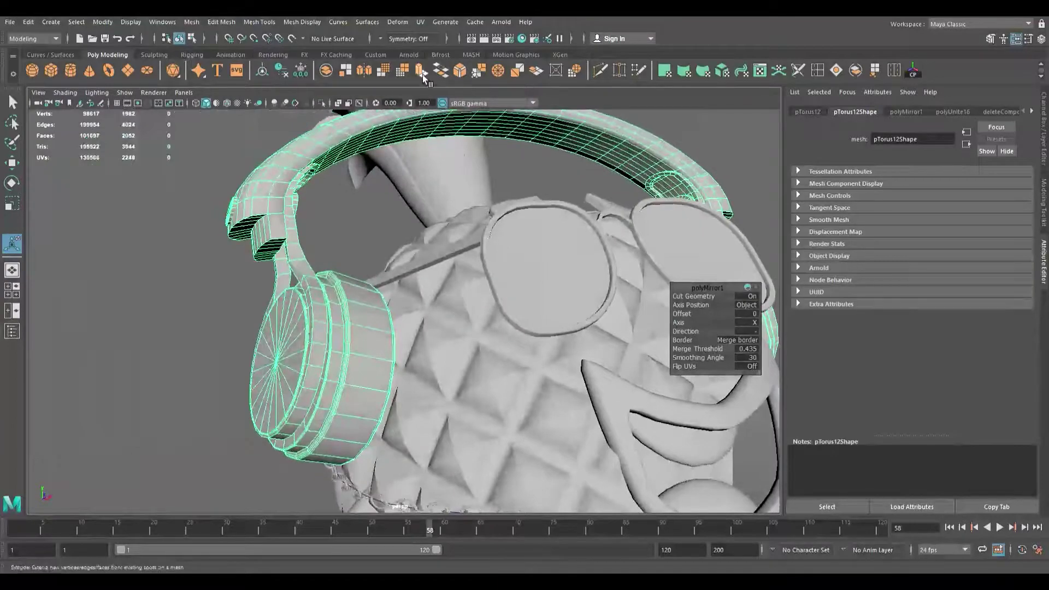
left_click(390, 77)
left_click(210, 323)
left_click_drag(209, 323, 224, 358, "alt")
key("ctrl+z")
left_click_drag(366, 340, 354, 279, "alt")
key("ctrl+z")
Step: Insert two edge loops around the slider block beneath one end of the headband, close to its edges
right_click_drag(354, 279, 404, 284, "alt")
left_click_drag(405, 284, 573, 285, "alt")
right_click_drag(344, 273, 381, 270, "alt")
left_click_drag(380, 269, 447, 362, "alt")
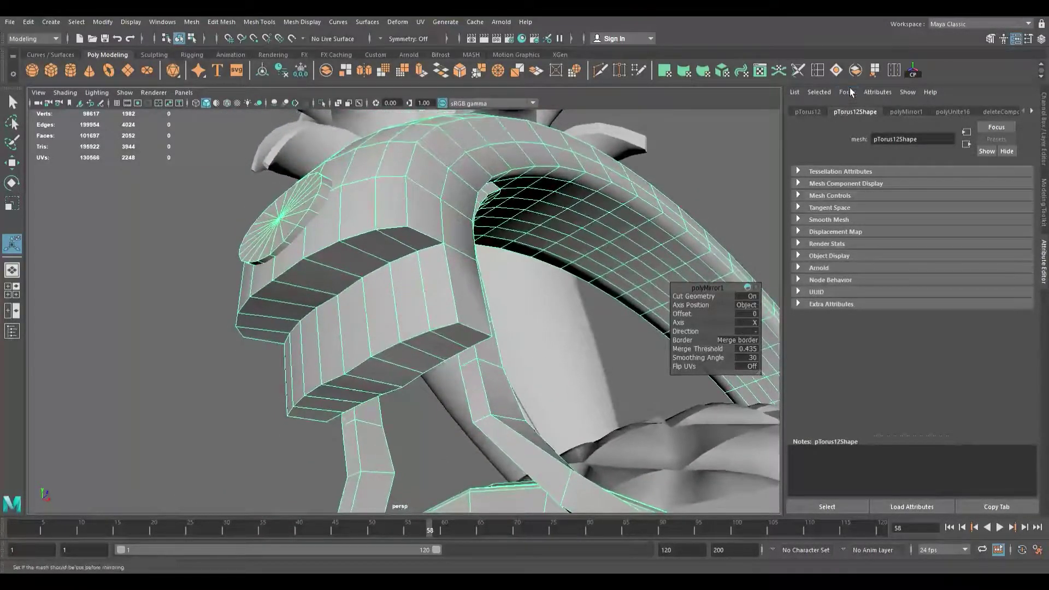
left_click(821, 74)
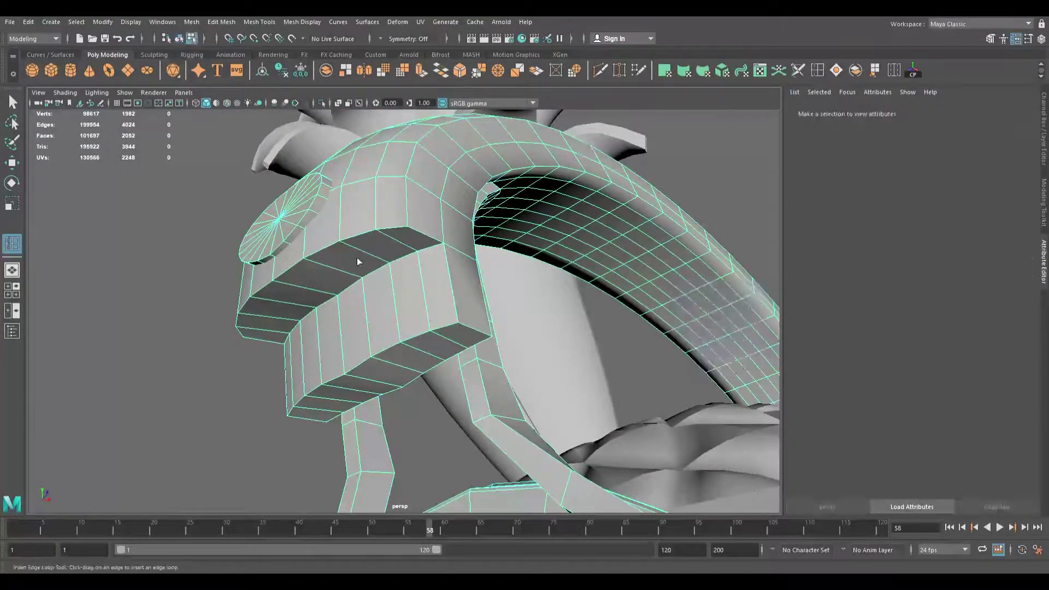
left_click(451, 253)
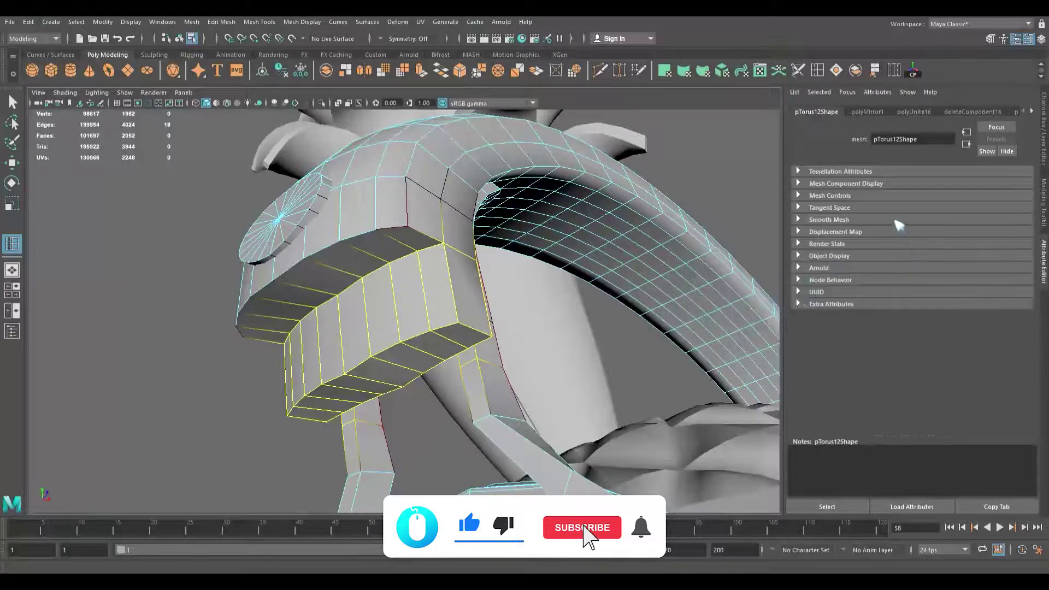
left_click_drag(452, 256, 452, 255)
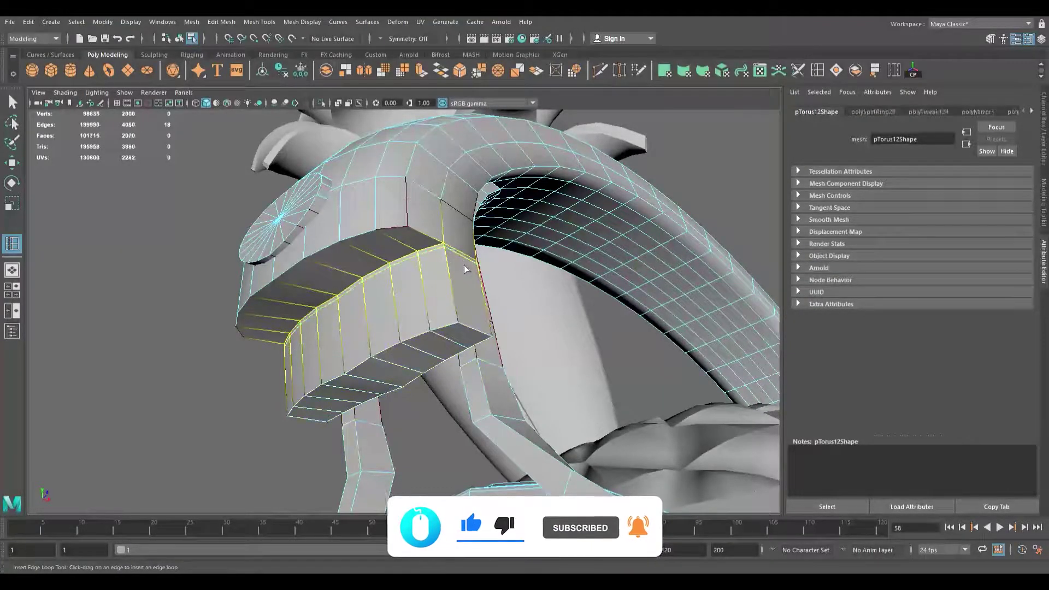
left_click(463, 324)
Step: Insert two matching edge loops on the slider block at the headband's other end and return to object selection
scroll(471, 325, "down", 7)
left_click_drag(495, 323, 462, 228, "alt")
scroll(353, 428, "up", 6)
left_click_drag(419, 285, 423, 284)
left_click_drag(429, 354, 431, 353)
scroll(428, 350, "down", 10)
middle_click_drag(369, 335, 492, 284, "alt")
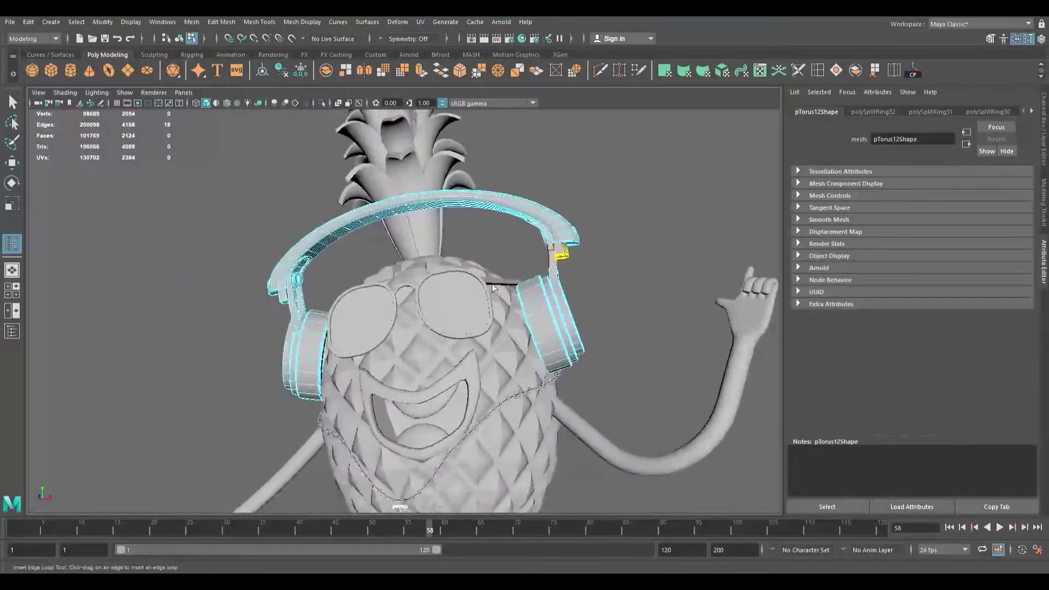
left_click_drag(491, 284, 479, 307, "alt")
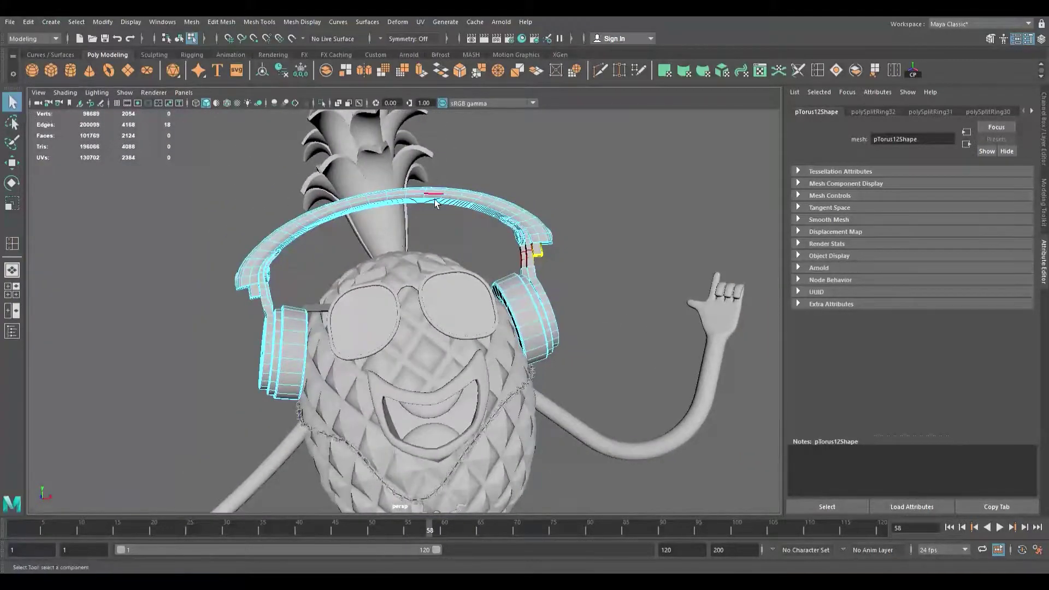
scroll(435, 204, "up", 3)
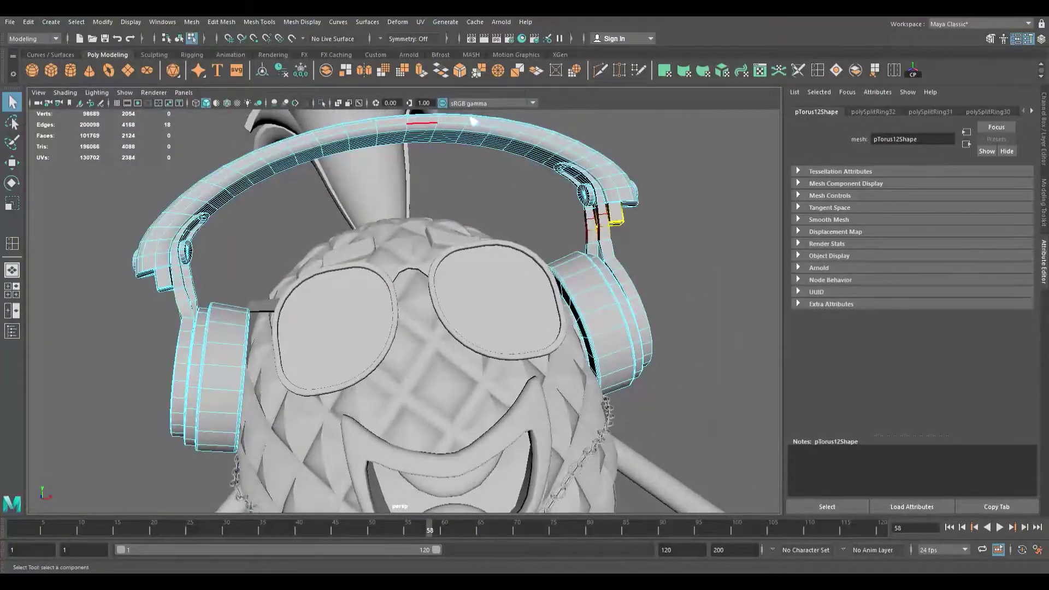
left_click(56, 110)
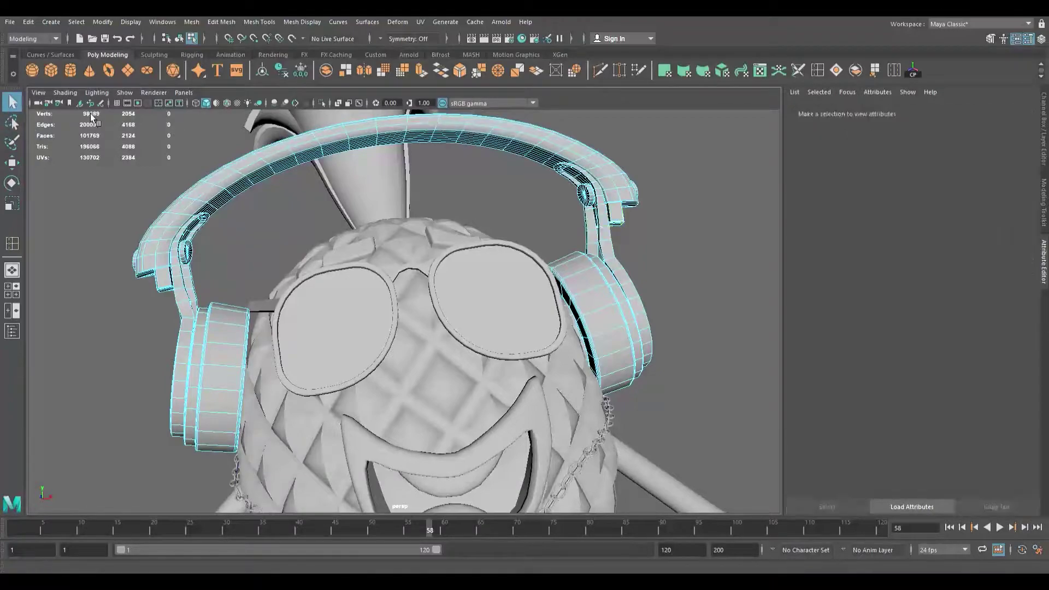
key("F8")
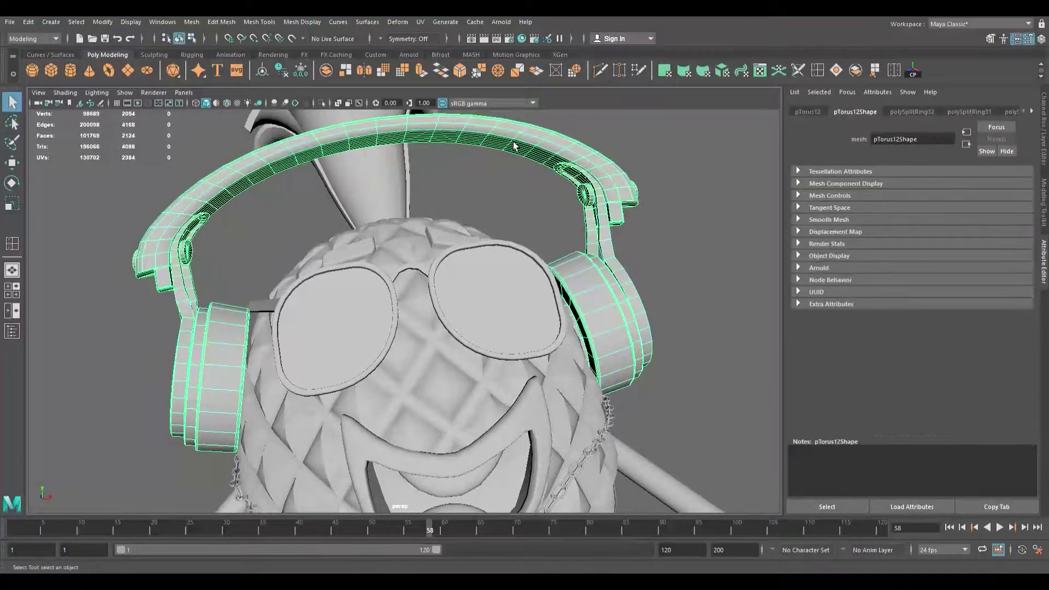
Step: Try smoothing the whole headphones mesh with one division and check the headband ends and caps
left_click(396, 74)
left_click_drag(317, 224, 323, 309, "alt")
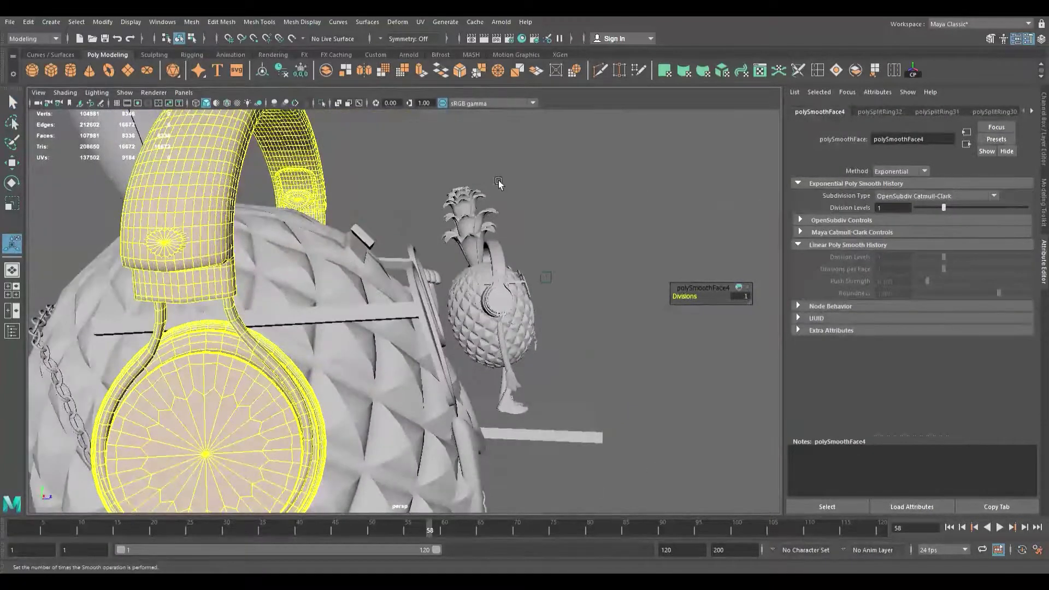
left_click(515, 178)
scroll(515, 178, "down", 5)
left_click_drag(392, 255, 300, 275, "alt")
scroll(459, 253, "up", 5)
left_click(459, 254)
middle_click_drag(300, 274, 503, 291, "alt")
scroll(493, 291, "up", 5)
scroll(493, 289, "up", 2)
left_click(562, 275)
left_click(473, 246)
left_click_drag(440, 274, 525, 282, "alt")
scroll(525, 281, "down", 5)
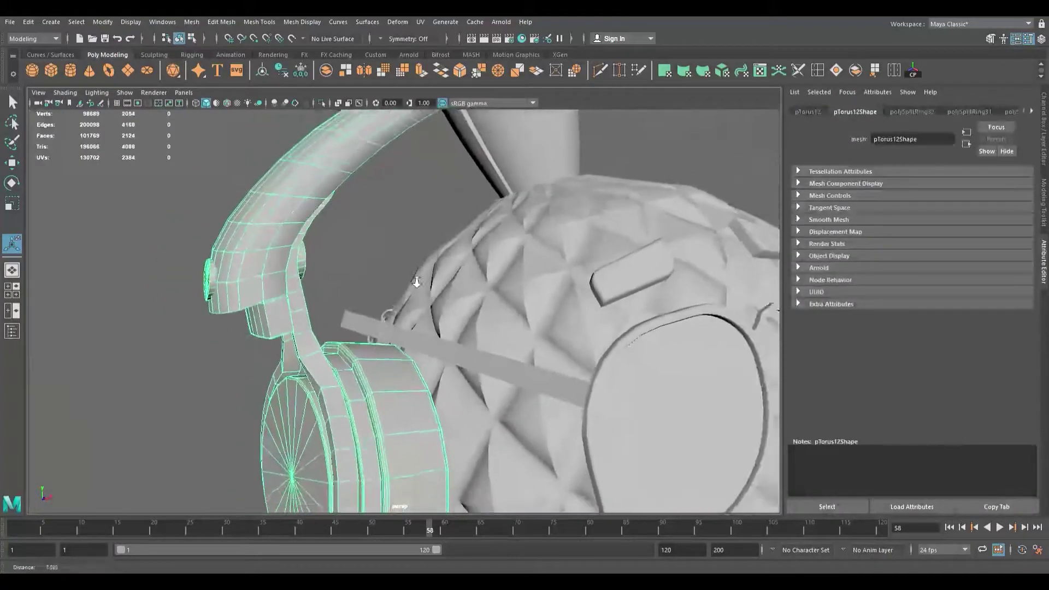
Step: Isolate the headphones in the view and separate the mesh into its individual shells
left_click(324, 105)
left_click(383, 279)
left_click_drag(385, 283, 436, 294, "alt")
left_click(287, 330)
left_click_drag(287, 330, 234, 292, "alt")
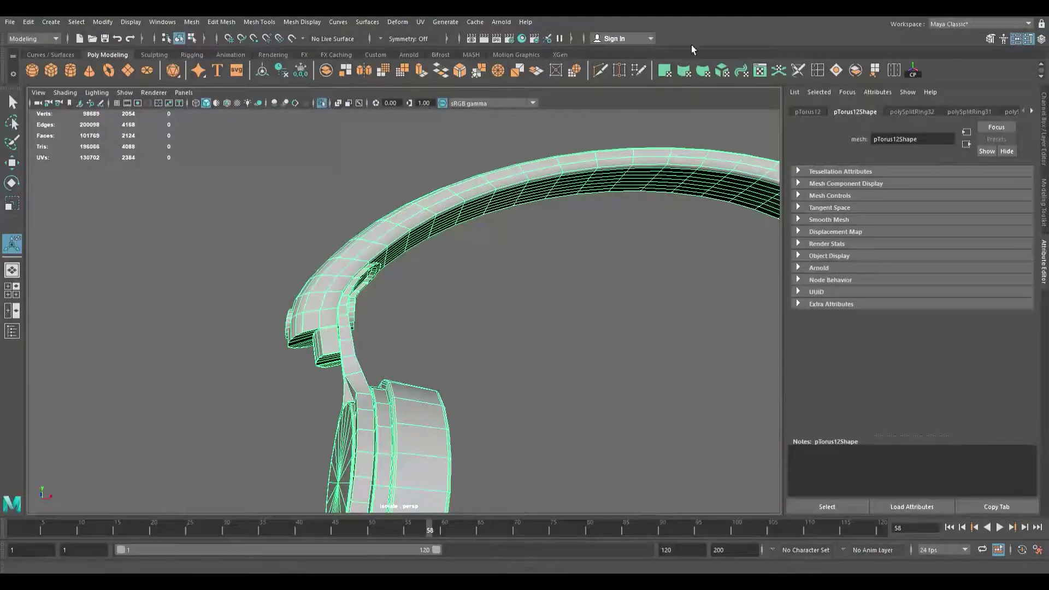
left_click(858, 77)
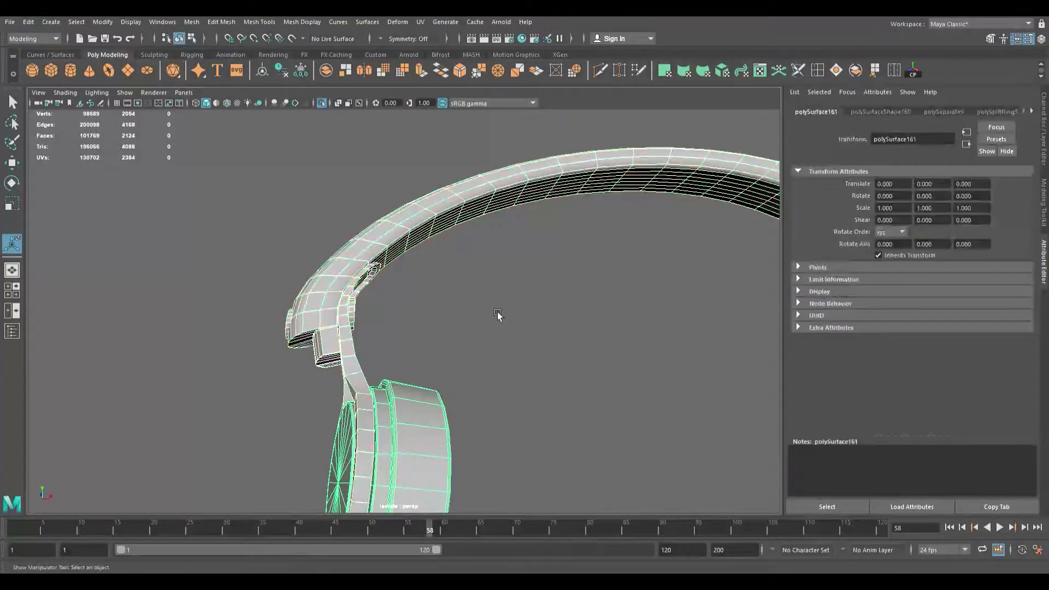
Step: Select the round caps at both ends of the headband
left_click(497, 315)
left_click_drag(293, 333, 411, 349, "alt")
left_click(257, 310)
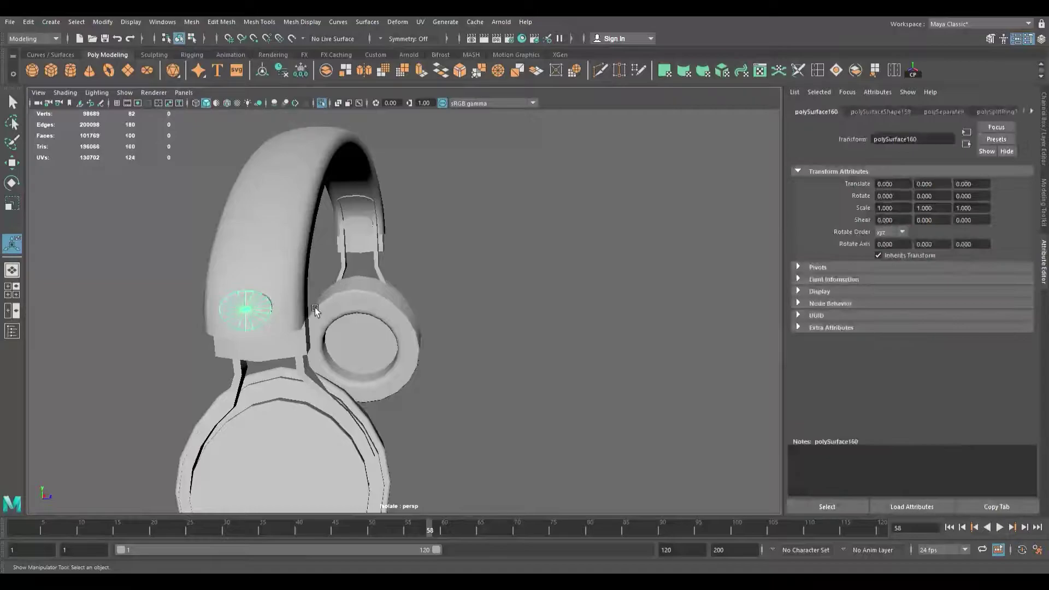
scroll(322, 306, "down", 4)
left_click_drag(461, 295, 279, 298, "alt")
scroll(279, 297, "up", 4)
middle_click_drag(546, 340, 253, 348, "alt")
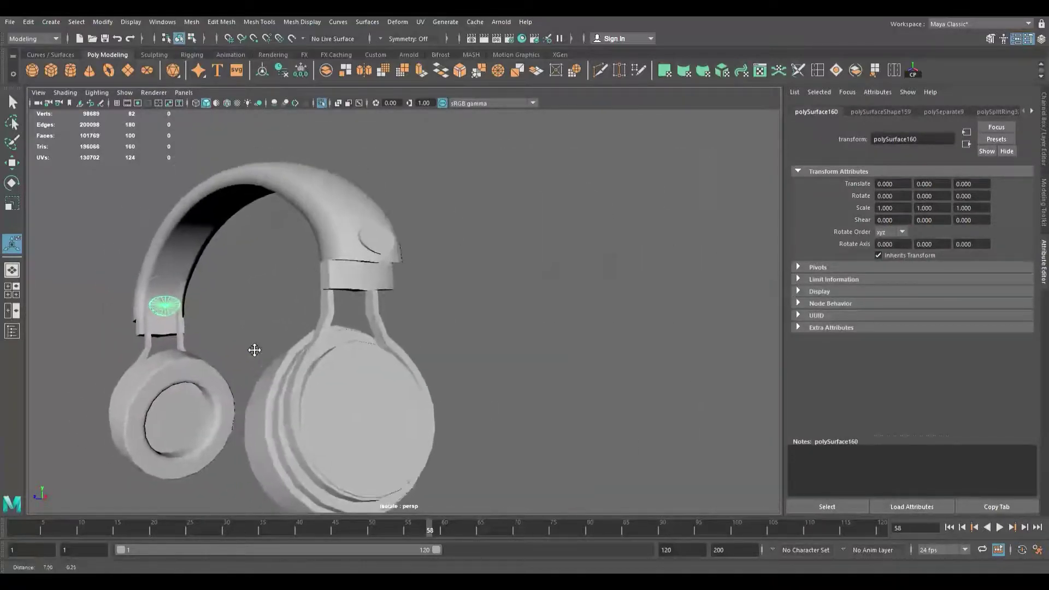
left_click(409, 246)
left_click_drag(384, 249, 354, 303, "alt")
left_click(467, 320)
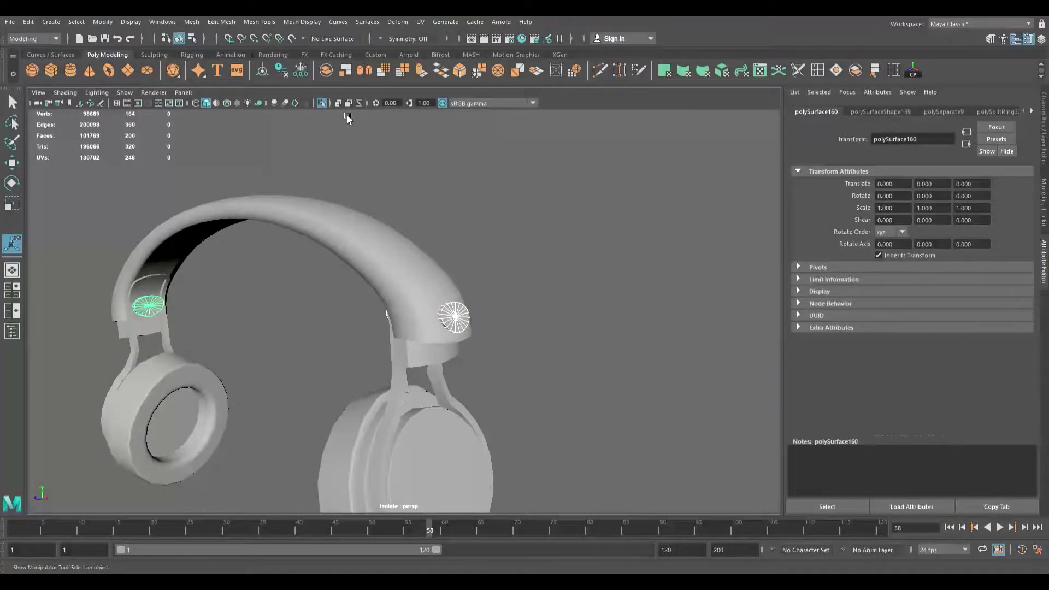
left_click_drag(429, 249, 523, 226, "alt")
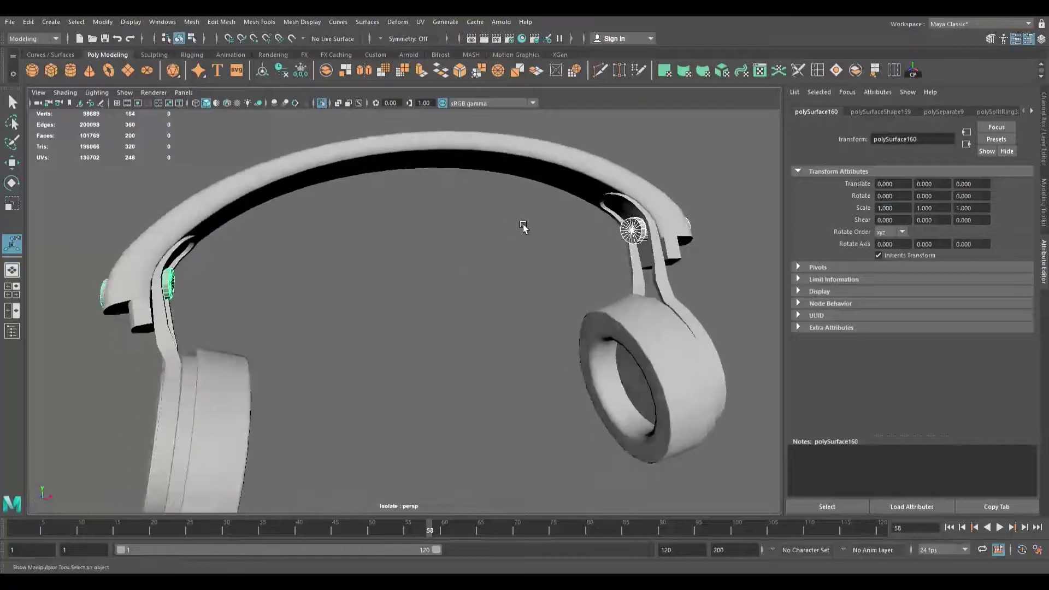
Step: Smooth all separated headphone parts with one division, leaving the round caps at the headband ends out of the selection
scroll(523, 226, "down", 5)
left_click_drag(445, 376, 270, 249)
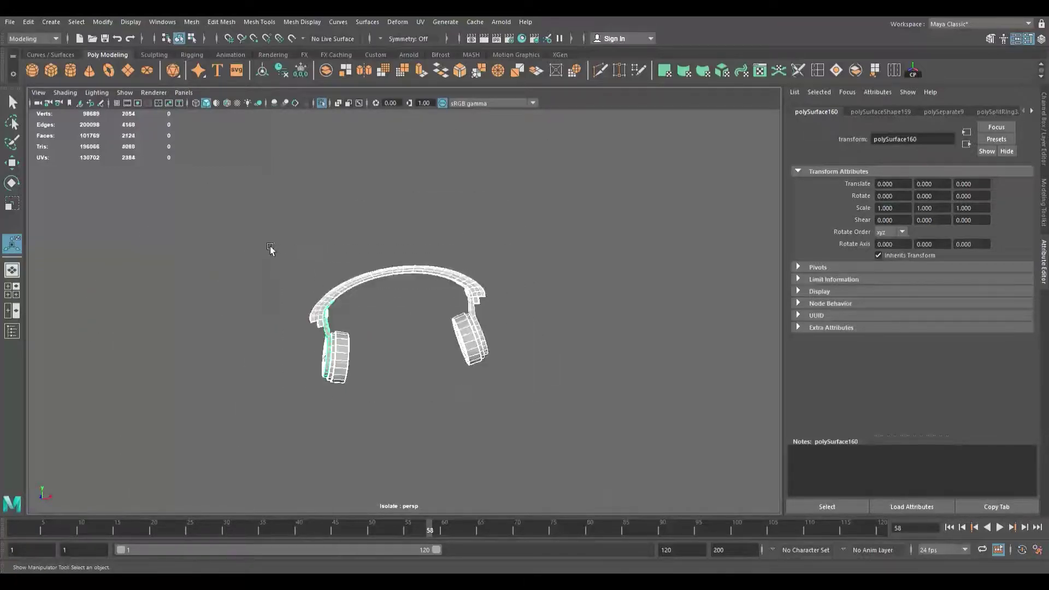
scroll(387, 276, "up", 5)
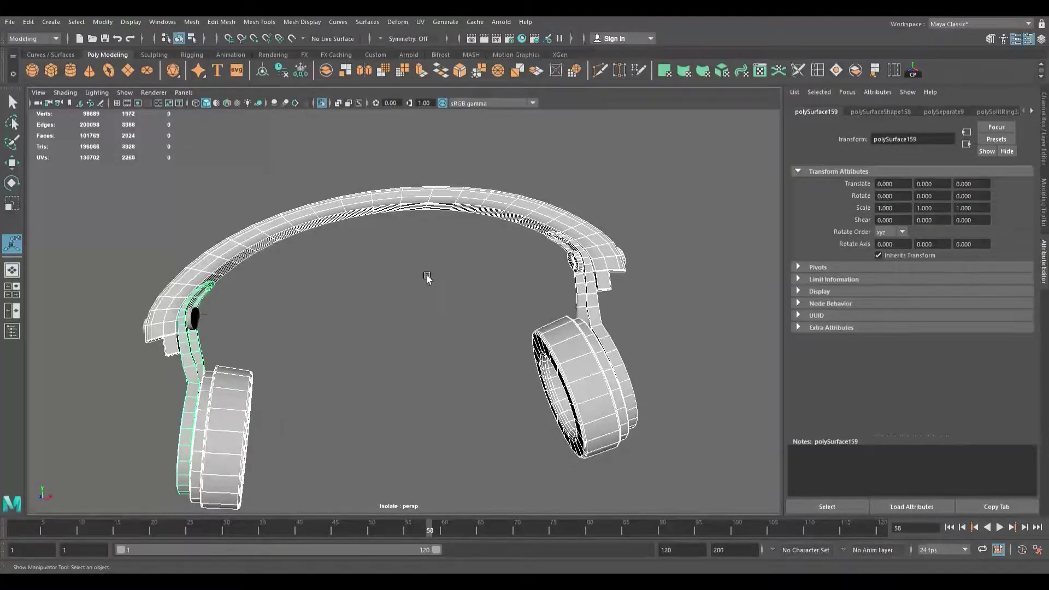
left_click_drag(405, 282, 337, 294, "alt")
left_click_drag(309, 352, 374, 310, "alt")
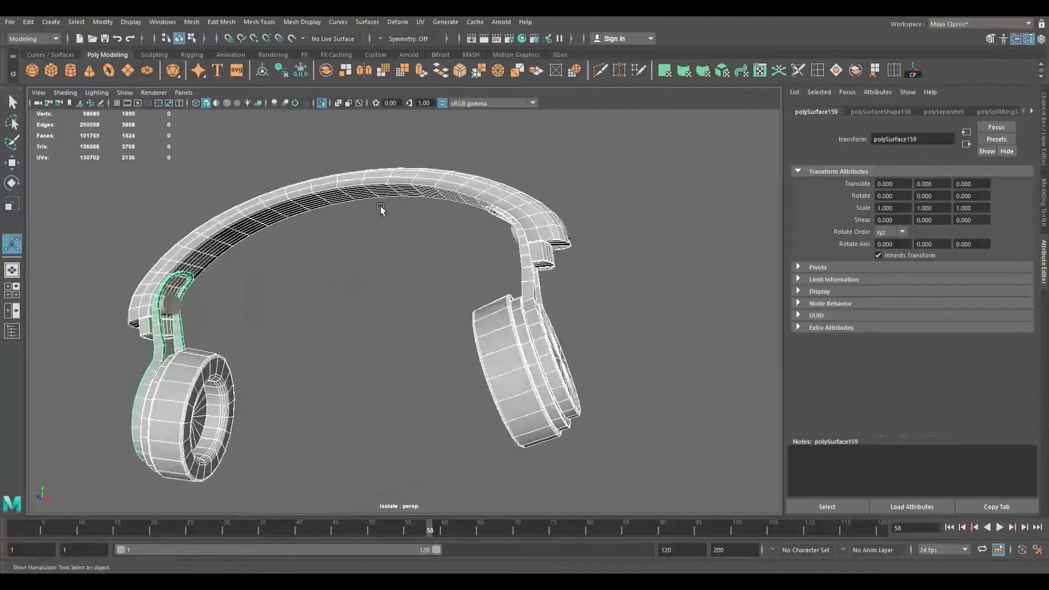
left_click(388, 73)
Step: Inspect the smoothed headphone parts in shaded view, including one ear cup from close up
key("5")
left_click(598, 300)
mouse_move(604, 300)
left_mouse_down("alt")
mouse_move(534, 302)
mouse_move(704, 306)
mouse_move(707, 290)
mouse_move(647, 272)
mouse_move(614, 271)
mouse_move(594, 286)
mouse_move(642, 283)
mouse_move(665, 322)
left_mouse_up("alt")
middle_click_drag(665, 321, 480, 277, "alt")
scroll(475, 287, "up", 6)
left_click(460, 326)
left_click_drag(460, 327, 443, 306, "alt")
scroll(444, 306, "down", 8)
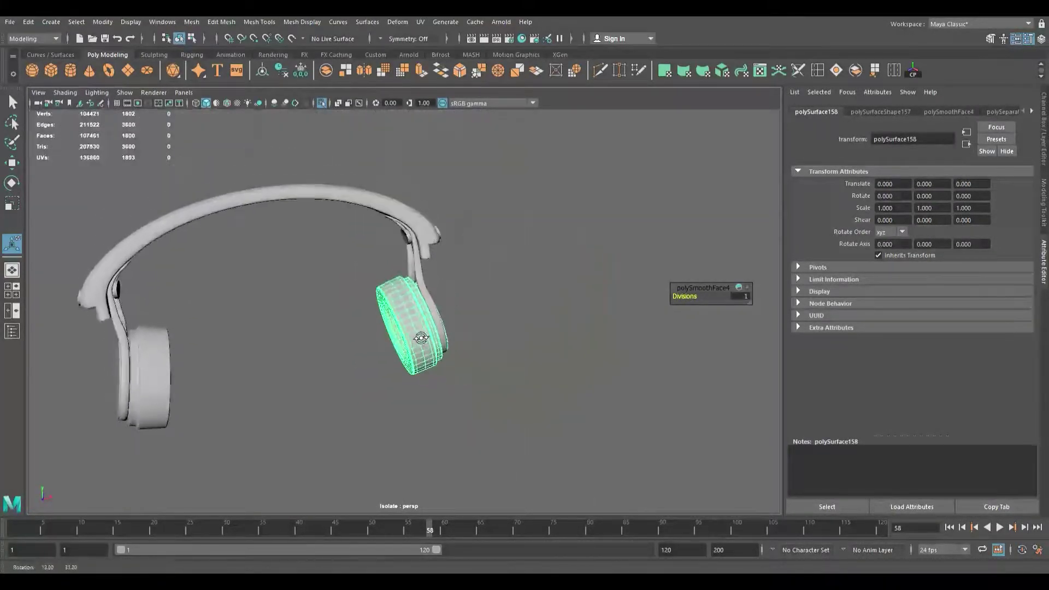
Step: Combine all headphone parts back into one mesh and show the rest of the scene again
left_click_drag(372, 352, 70, 187)
left_click_drag(370, 122, 435, 130, "alt")
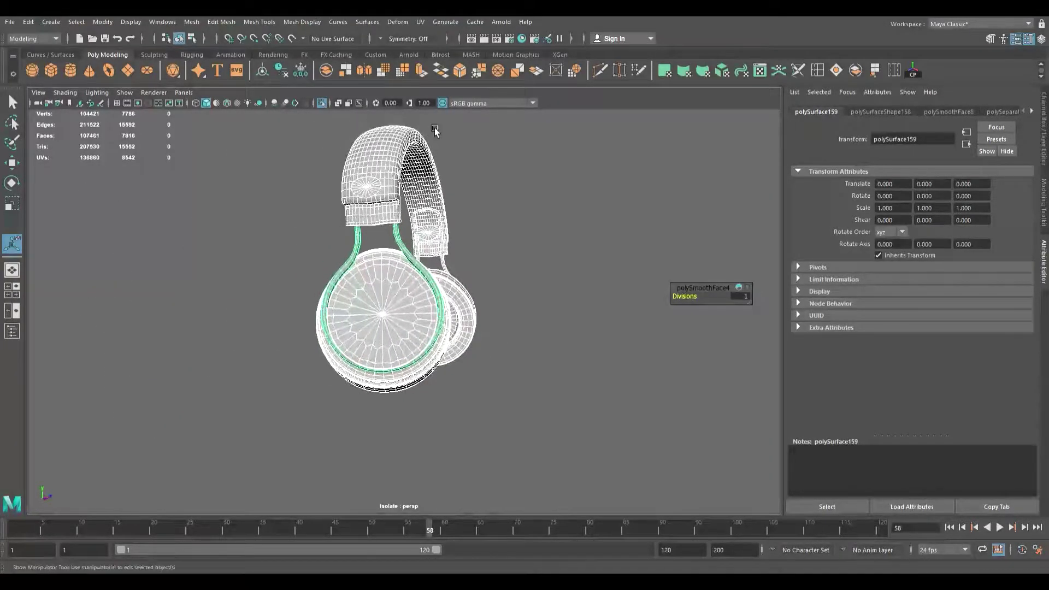
left_click(328, 71)
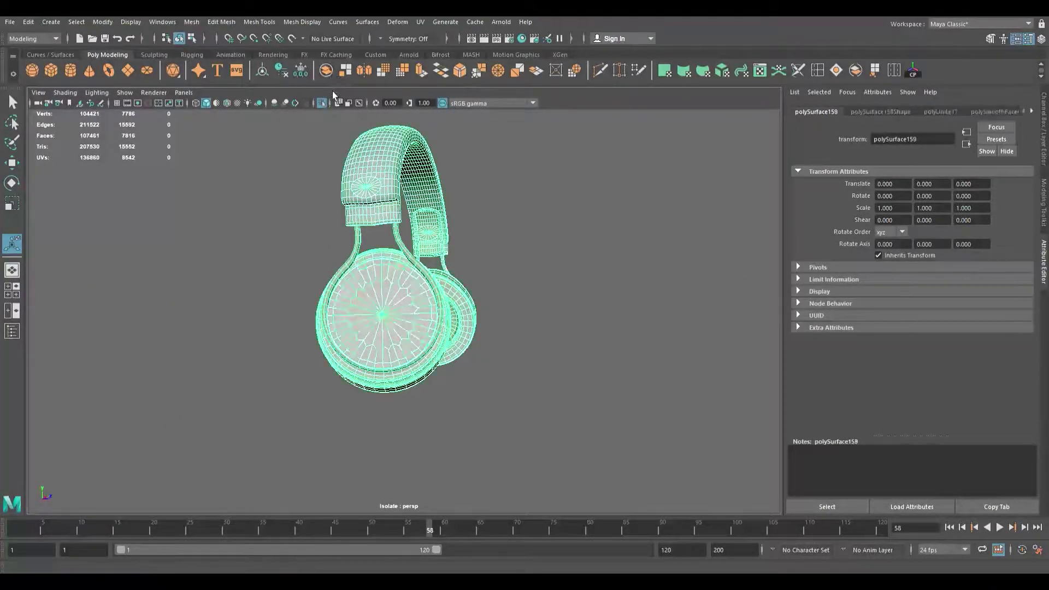
left_click(327, 107)
left_click_drag(555, 241, 469, 225, "alt")
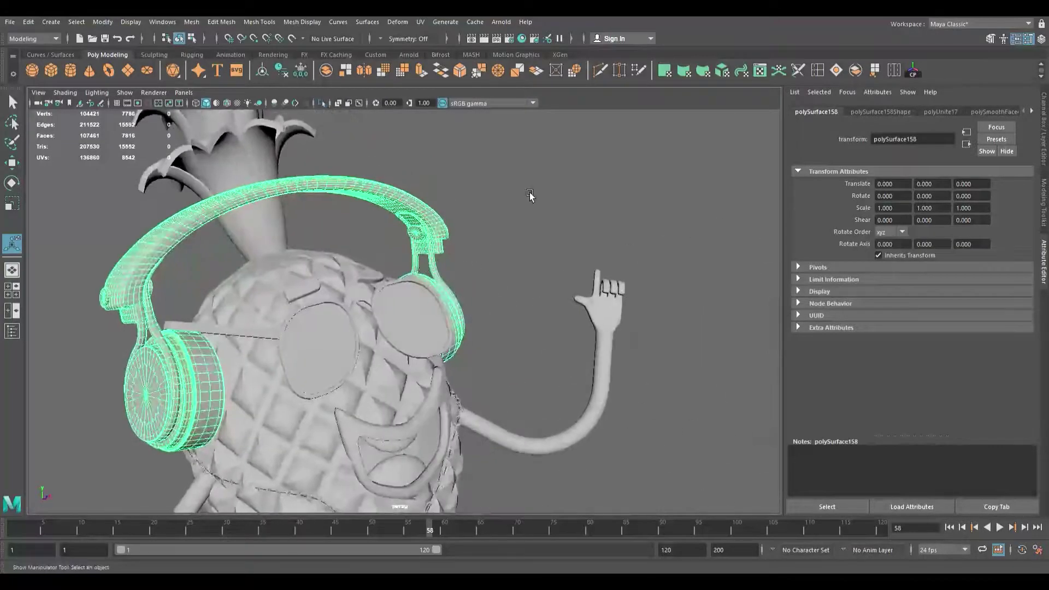
left_click(529, 192)
Step: Smooth the pineapple's leaf crown with one division and check the resulting leaves
left_click_drag(530, 194, 541, 257, "alt")
middle_click_drag(541, 258, 605, 351, "alt")
left_click(422, 314)
scroll(410, 309, "up", 3)
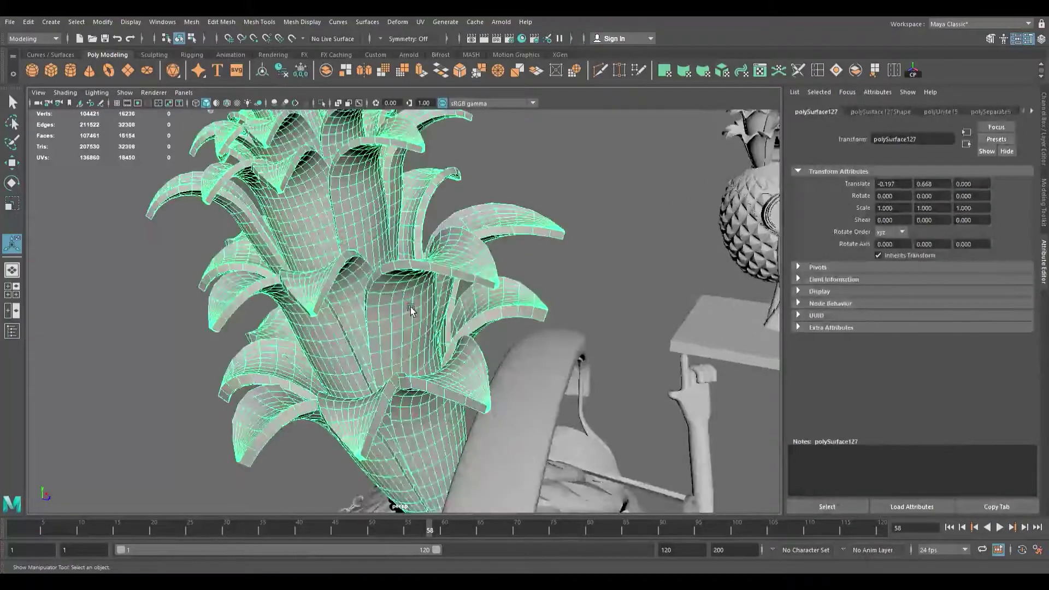
left_click(384, 72)
left_click(611, 192)
left_click_drag(508, 218, 406, 223, "alt")
left_click(237, 294)
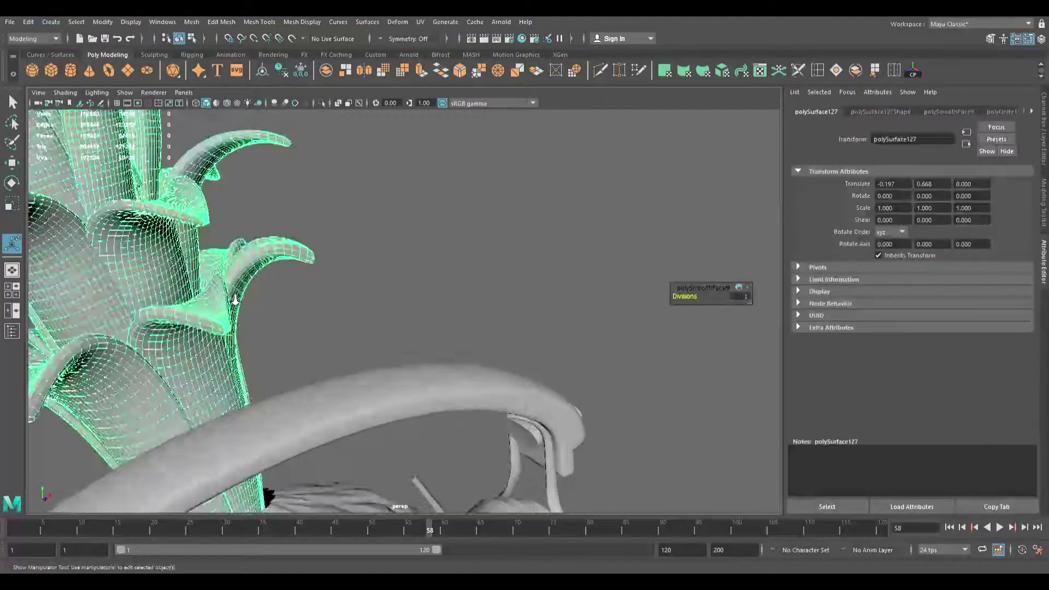
key("f")
scroll(236, 295, "down", 2)
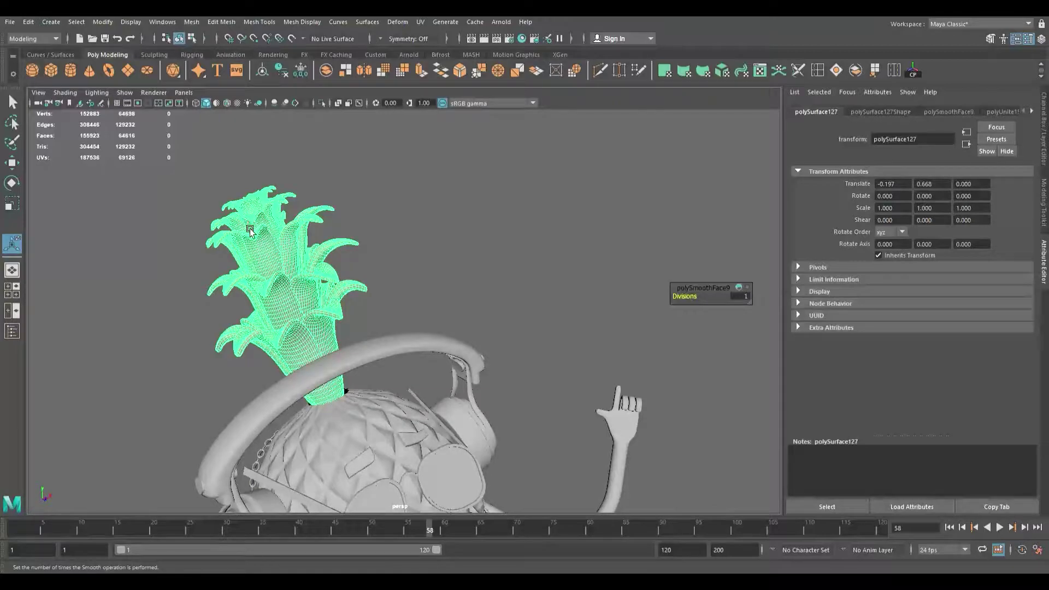
Step: Smooth the first laced high-top shoe with one division
scroll(249, 229, "down", 5)
left_click_drag(250, 235, 276, 273, "alt")
middle_click_drag(404, 334, 409, 234, "alt")
scroll(408, 320, "up", 6)
middle_click_drag(408, 344, 427, 127, "alt")
scroll(422, 219, "up", 8)
left_click_drag(428, 227, 425, 267, "alt")
middle_click_drag(428, 236, 406, 303, "alt")
scroll(406, 303, "up", 2)
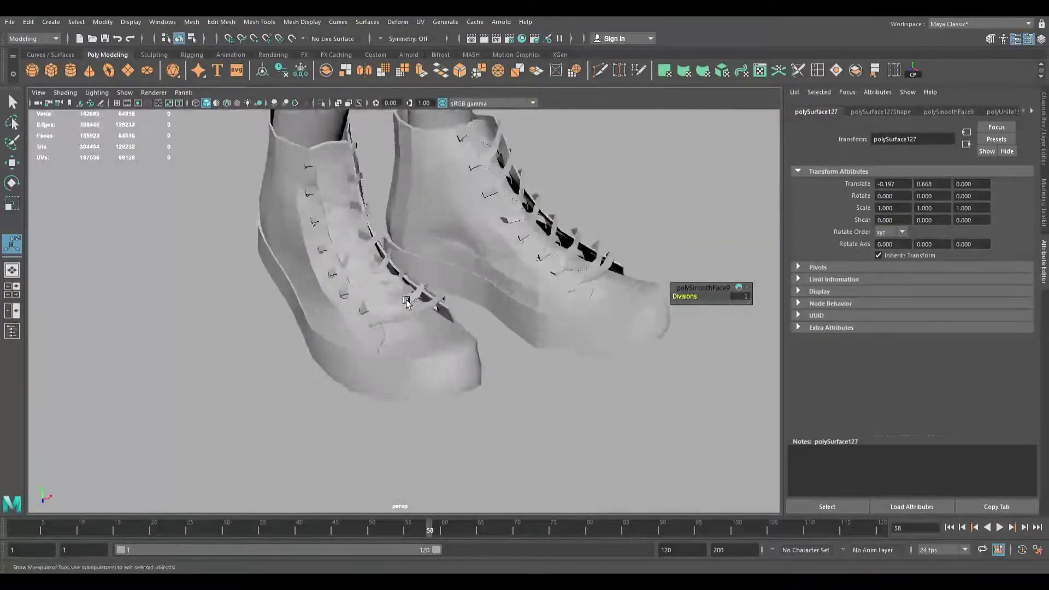
scroll(407, 303, "up", 4)
left_click(293, 326)
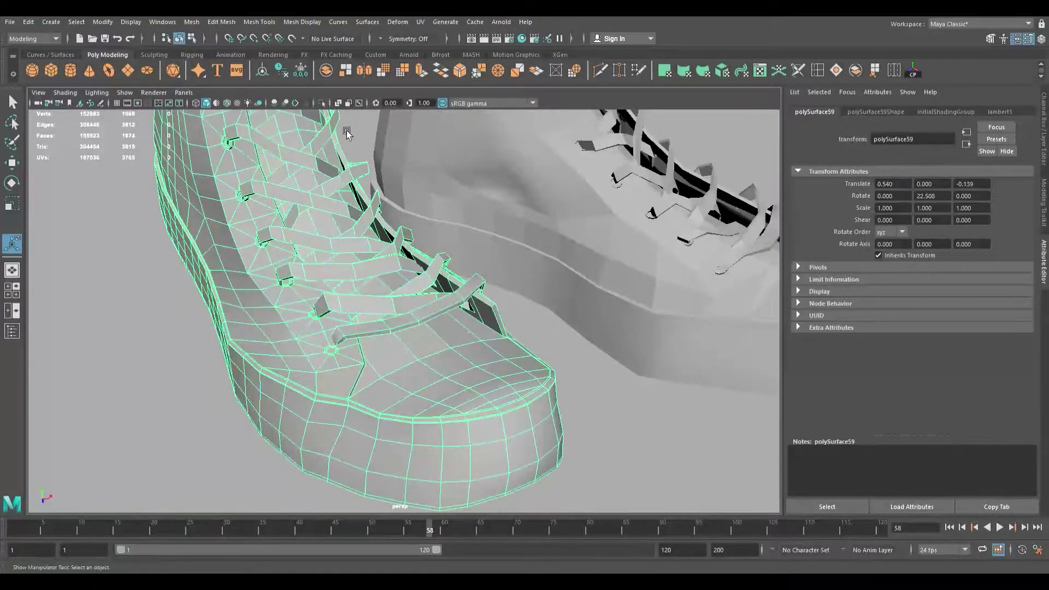
left_click(388, 77)
Step: Smooth the other high-top shoe with one division to match the first
scroll(442, 228, "down", 10)
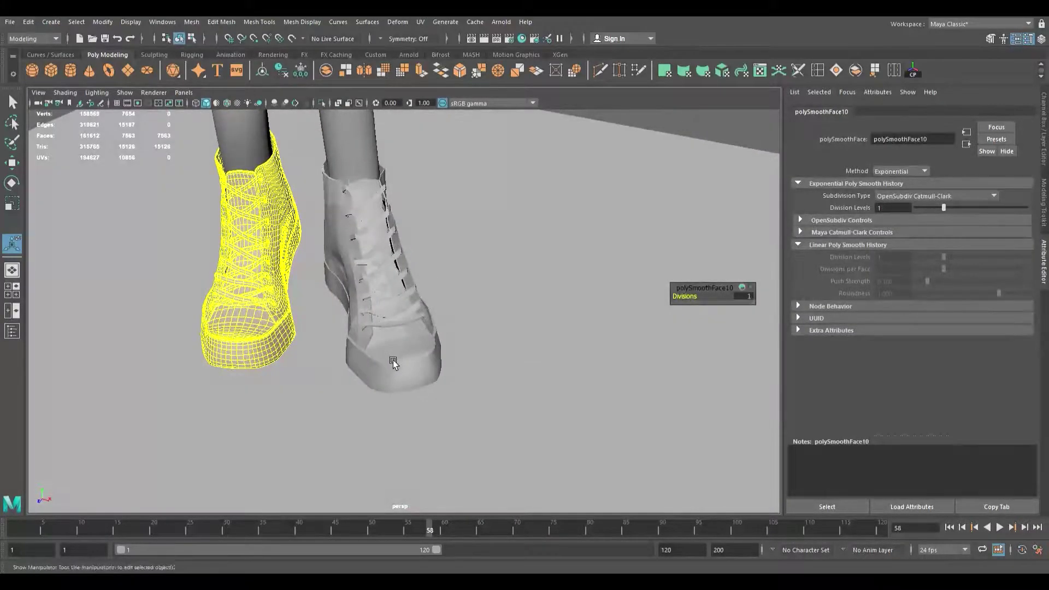
left_click(394, 360)
left_click_drag(317, 325, 376, 314, "alt")
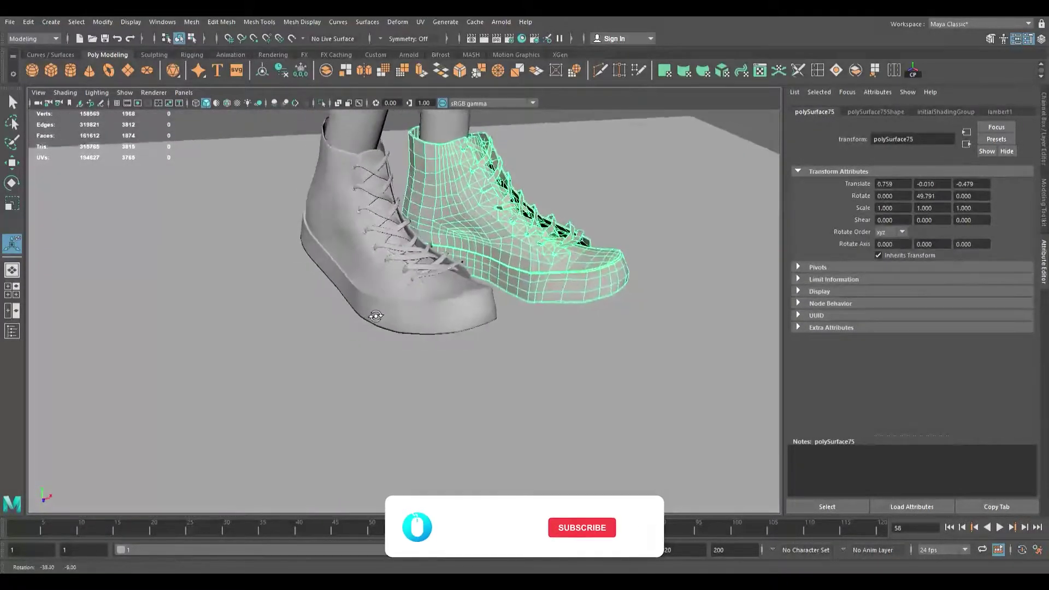
scroll(613, 331, "up", 5)
left_click_drag(613, 331, 463, 346, "alt")
right_click_drag(279, 349, 232, 327, "alt")
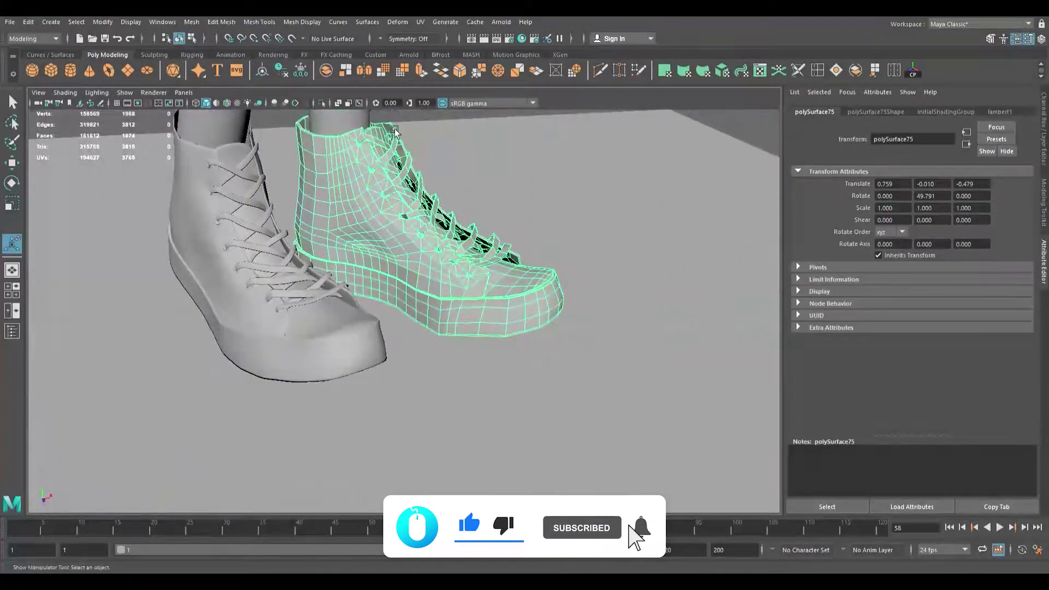
left_click(385, 75)
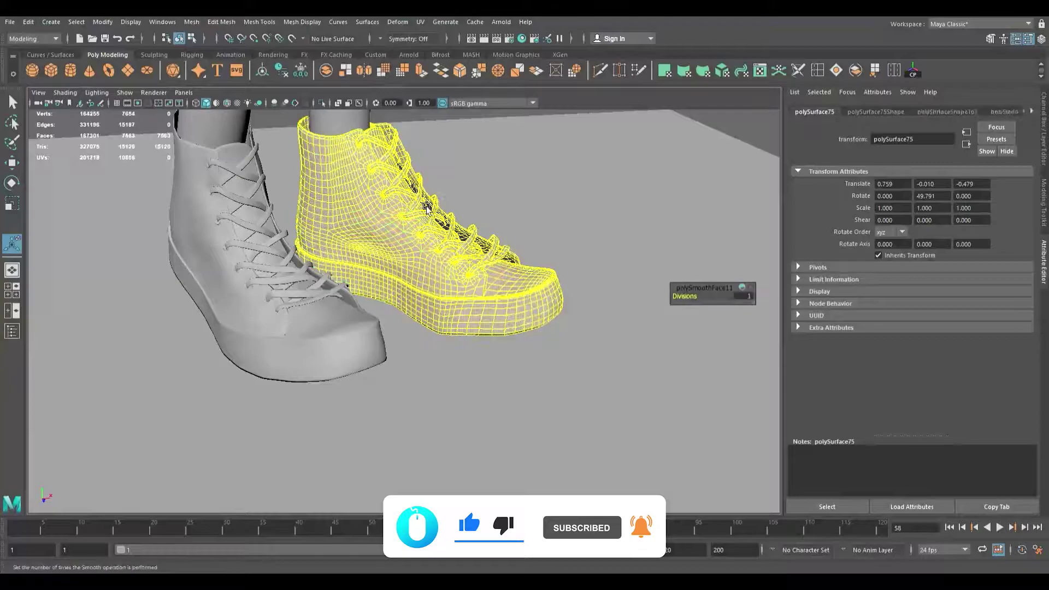
Step: Deselect the smoothed shoe and select the pineapple's body mesh
right_click_drag(574, 257, 458, 265, "alt")
left_click(540, 164)
left_click_drag(473, 178, 435, 197, "alt")
middle_click_drag(436, 196, 457, 354, "alt")
left_click(331, 347)
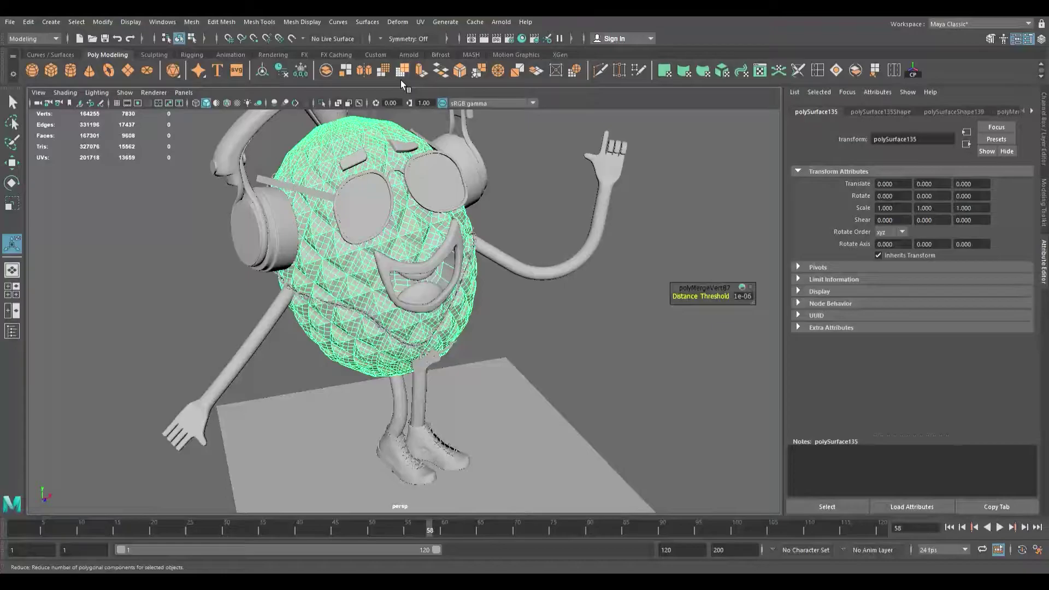
Step: Examine the underside of the pineapple's body where the two leg cylinders meet it
left_click_drag(354, 112, 339, 136, "alt")
right_click_drag(371, 219, 470, 271, "alt")
left_click_drag(377, 255, 442, 217, "alt")
right_click_drag(426, 223, 560, 253, "alt")
middle_click_drag(560, 252, 526, 296, "alt")
left_click(494, 249)
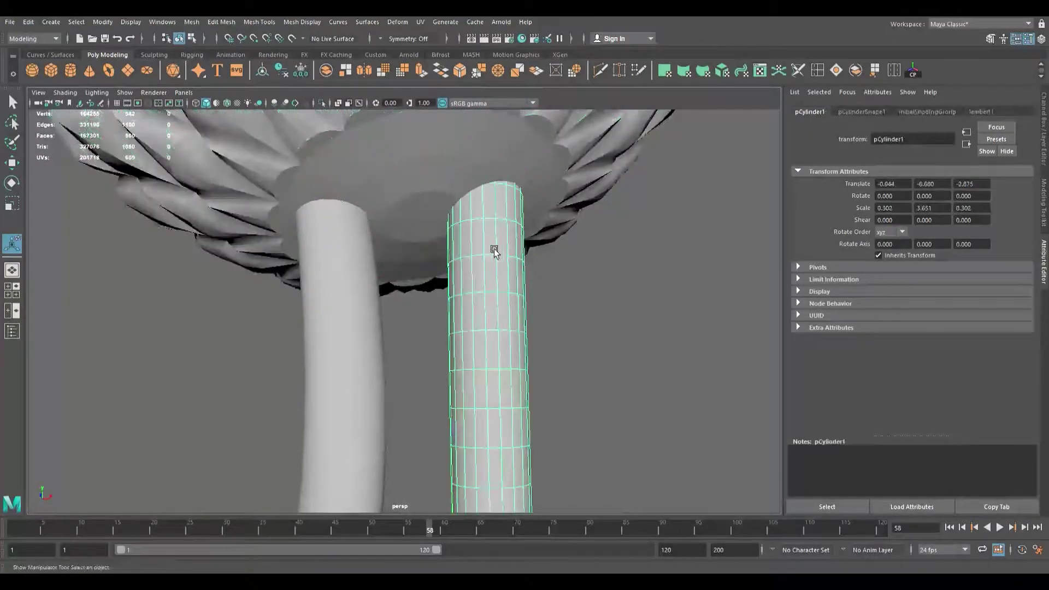
left_click(457, 153)
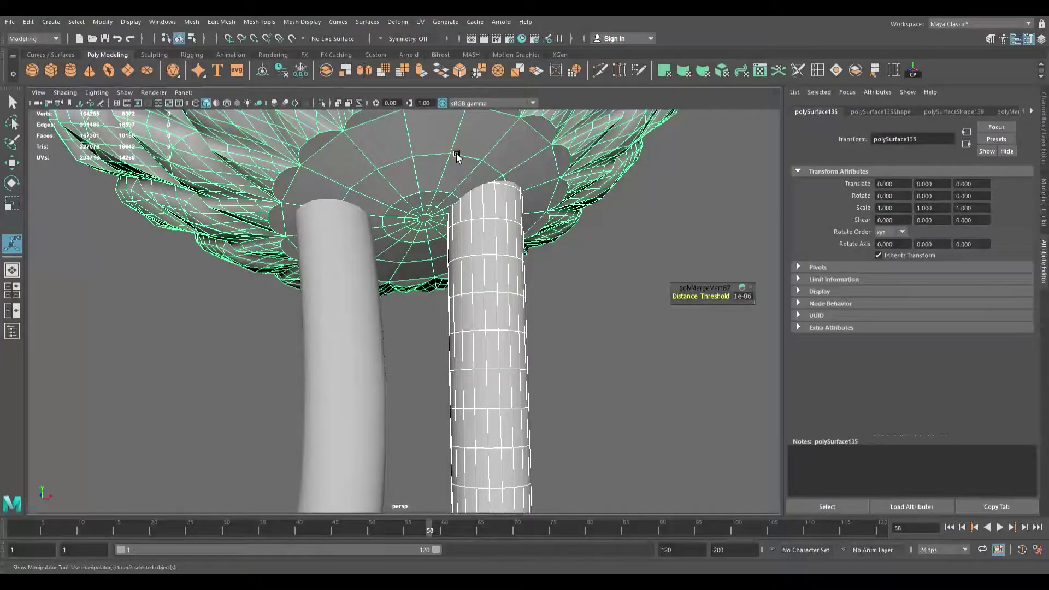
left_click_drag(457, 153, 451, 177, "alt")
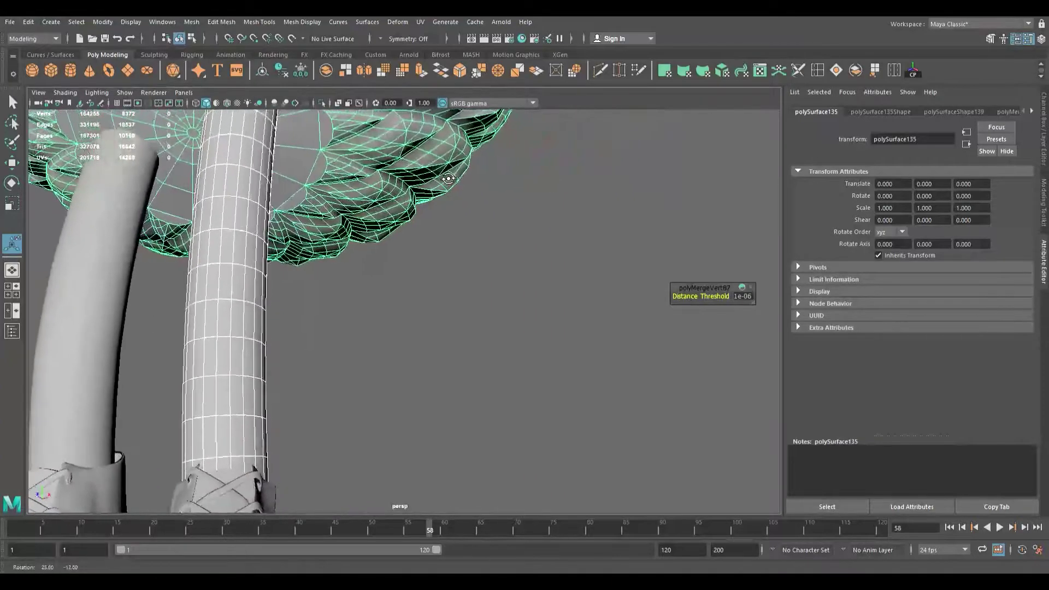
middle_click_drag(451, 177, 558, 214, "alt")
left_click_drag(557, 214, 534, 263, "alt")
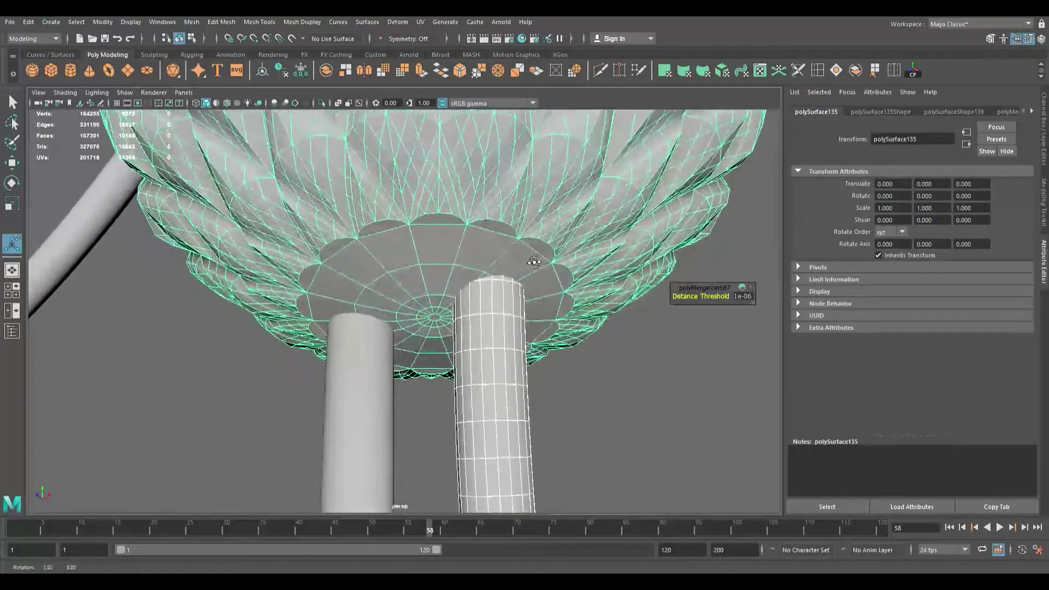
right_click_drag(528, 254, 606, 323, "alt")
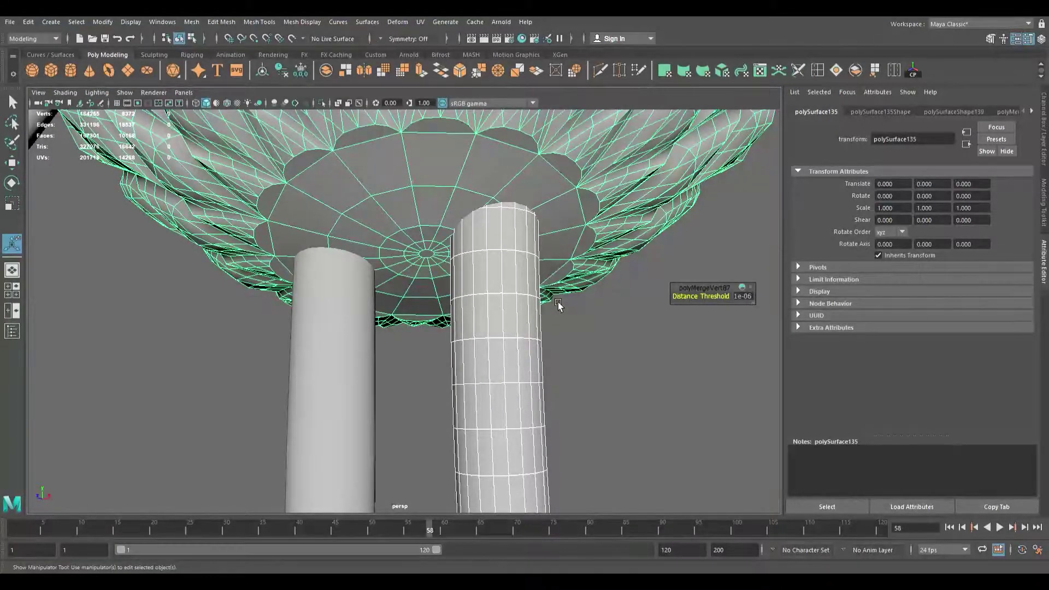
left_click_drag(558, 302, 508, 269, "alt")
scroll(568, 300, "down", 8)
scroll(532, 290, "up", 8)
scroll(514, 283, "down", 8)
scroll(513, 284, "down", 6)
right_click_drag(508, 266, 591, 297, "alt")
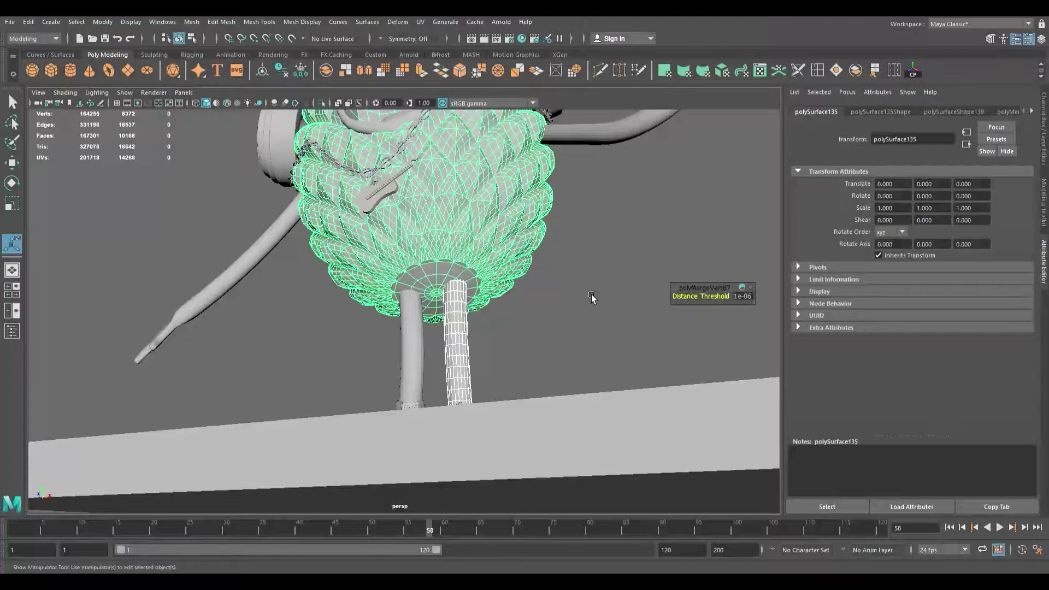
right_click_drag(591, 296, 543, 311, "alt")
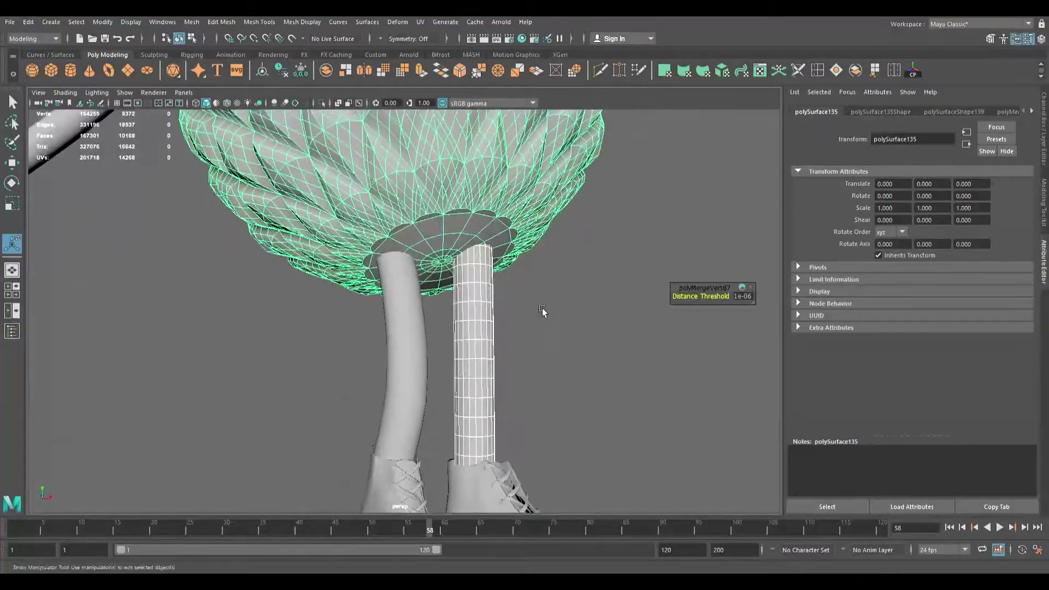
Step: Merge both legs and the pineapple's body into one mesh with a Boolean union
left_click(419, 303)
left_click(479, 311, "shift")
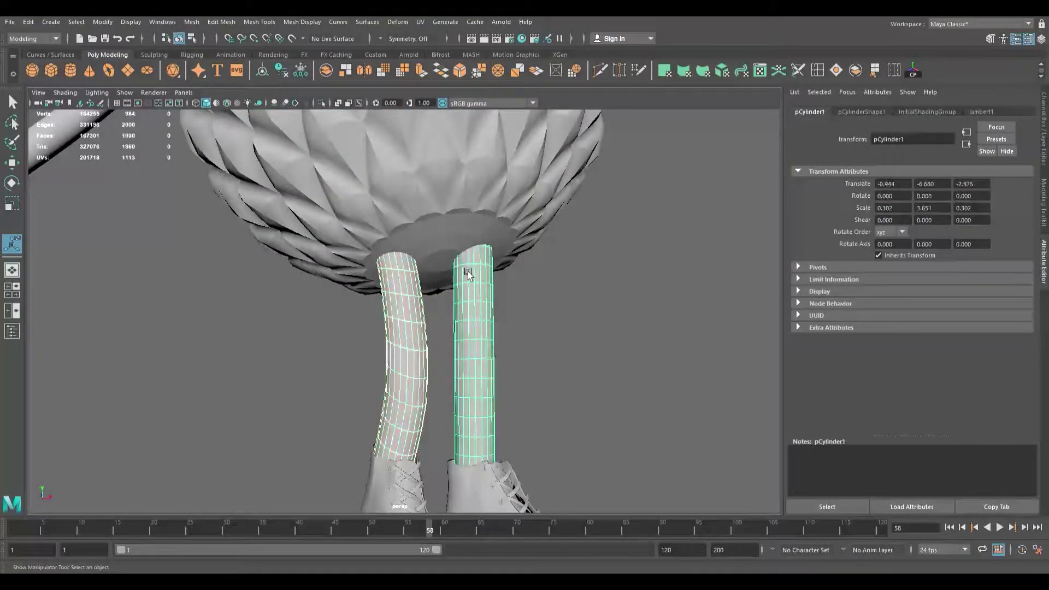
left_click(442, 215, "shift")
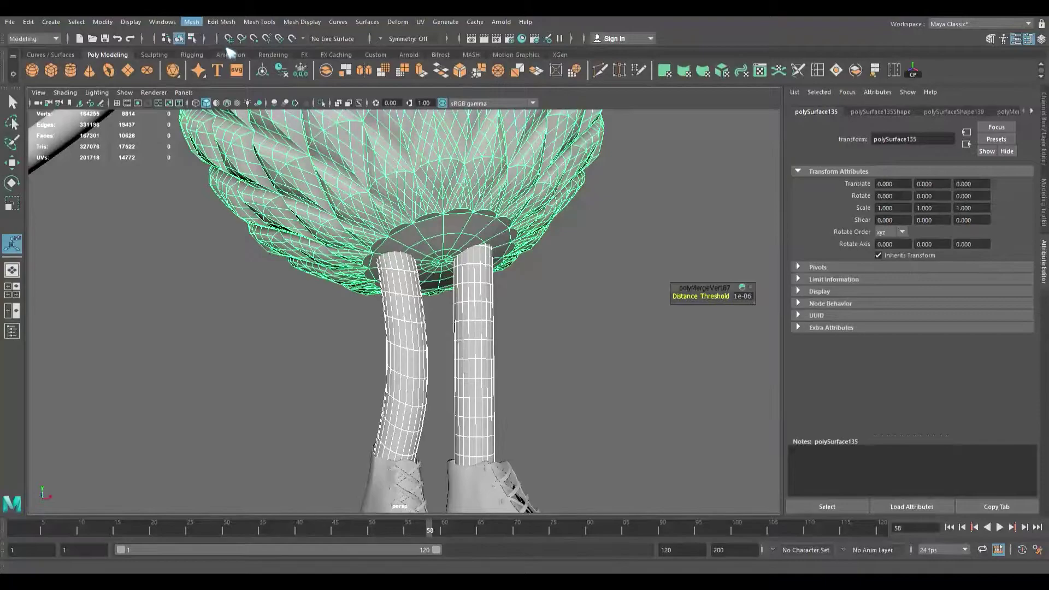
left_click(325, 69)
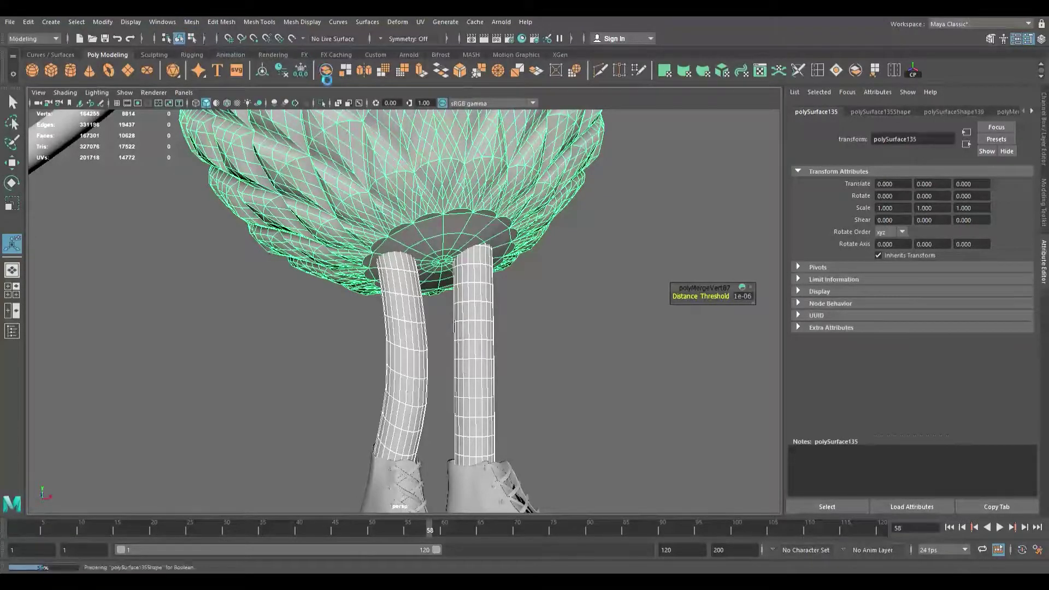
left_click_drag(474, 312, 382, 278, "alt")
right_click_drag(382, 277, 566, 322, "alt")
middle_click_drag(567, 323, 649, 366, "alt")
left_click_drag(544, 340, 454, 316, "alt")
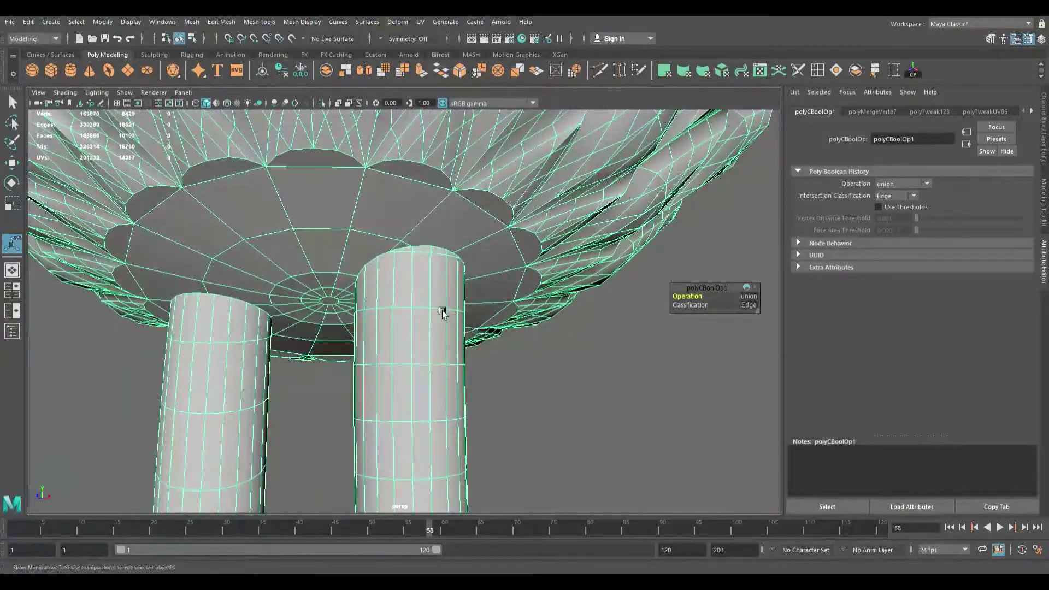
Step: Check the joined body and legs in wireframe display and return to shaded display
key("q")
scroll(508, 300, "down", 5)
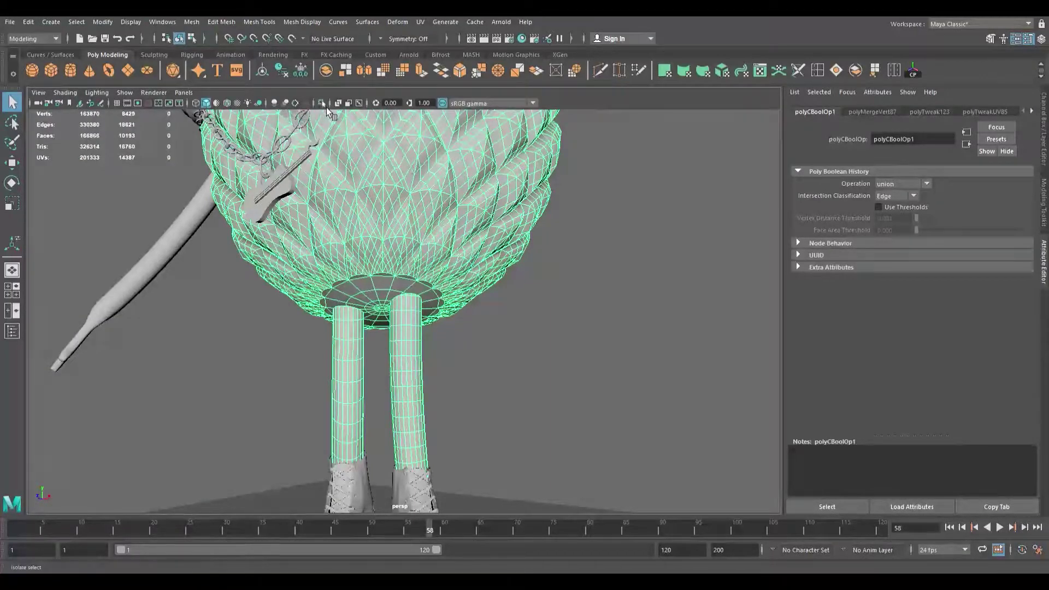
left_click(195, 103)
left_click_drag(384, 252, 537, 331, "alt")
scroll(475, 248, "down", 4)
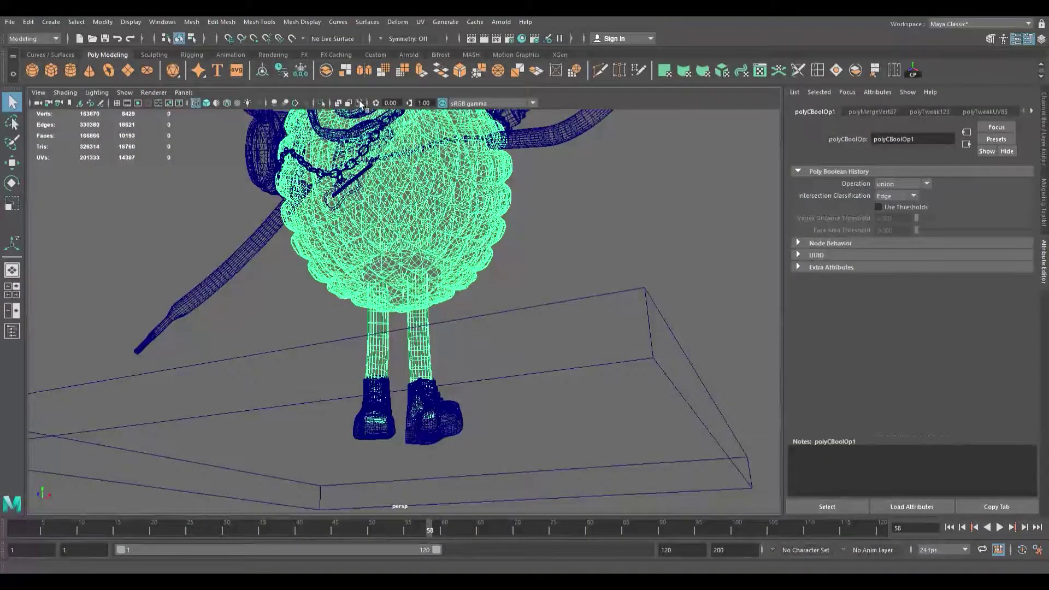
left_click(207, 104)
left_click_drag(473, 232, 499, 259, "alt")
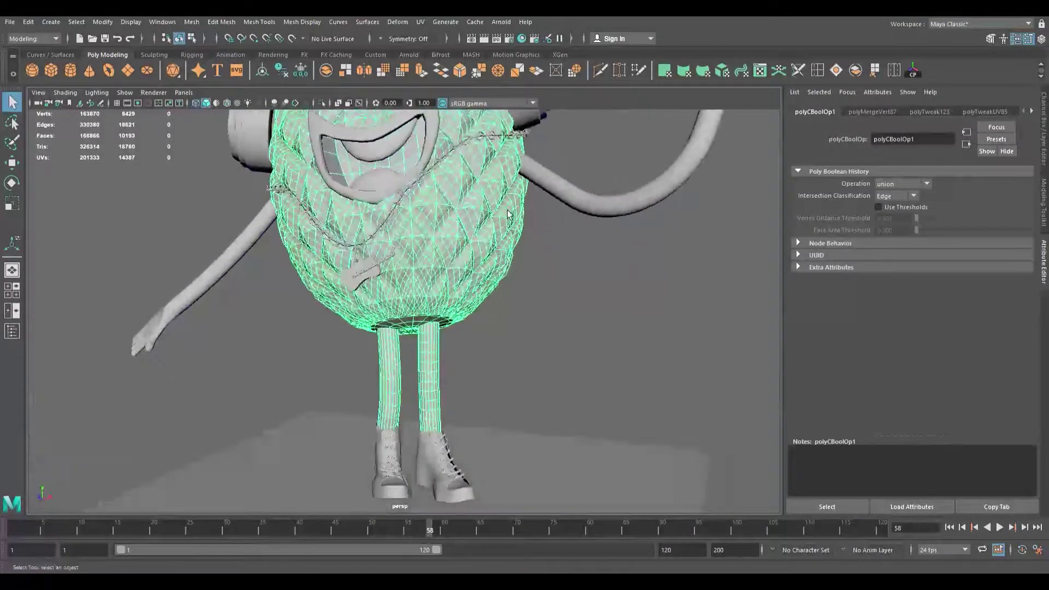
Step: Examine the rest of the character, including the back of the body, the crown base and the necklace chain
middle_click_drag(507, 210, 498, 363, "alt")
left_click_drag(363, 219, 535, 322, "alt")
middle_click_drag(530, 290, 530, 389, "alt")
scroll(473, 389, "up", 5)
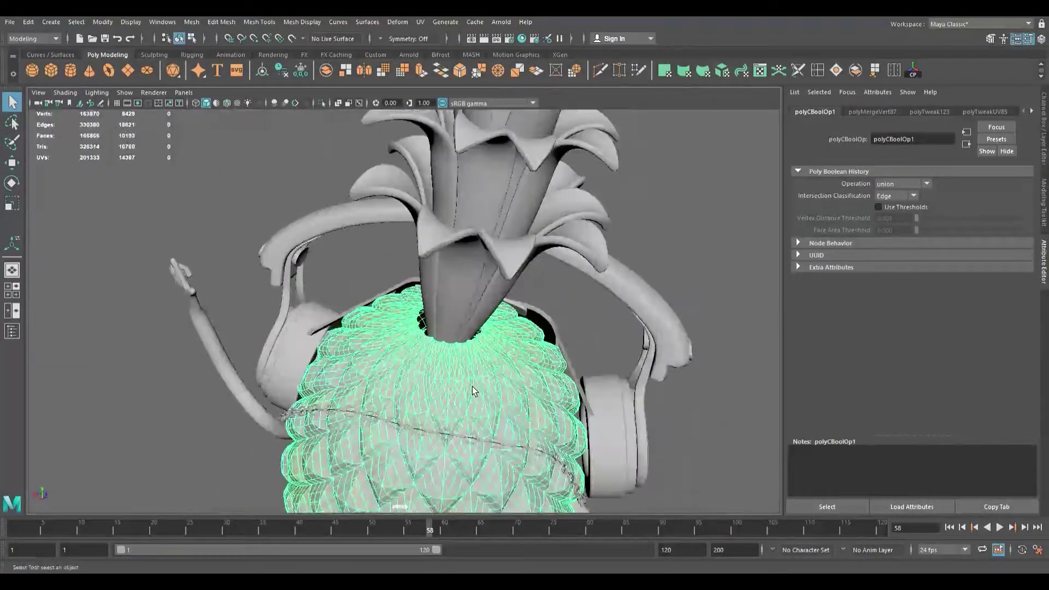
left_click_drag(457, 375, 489, 280, "alt")
scroll(489, 279, "up", 10)
scroll(489, 279, "down", 5)
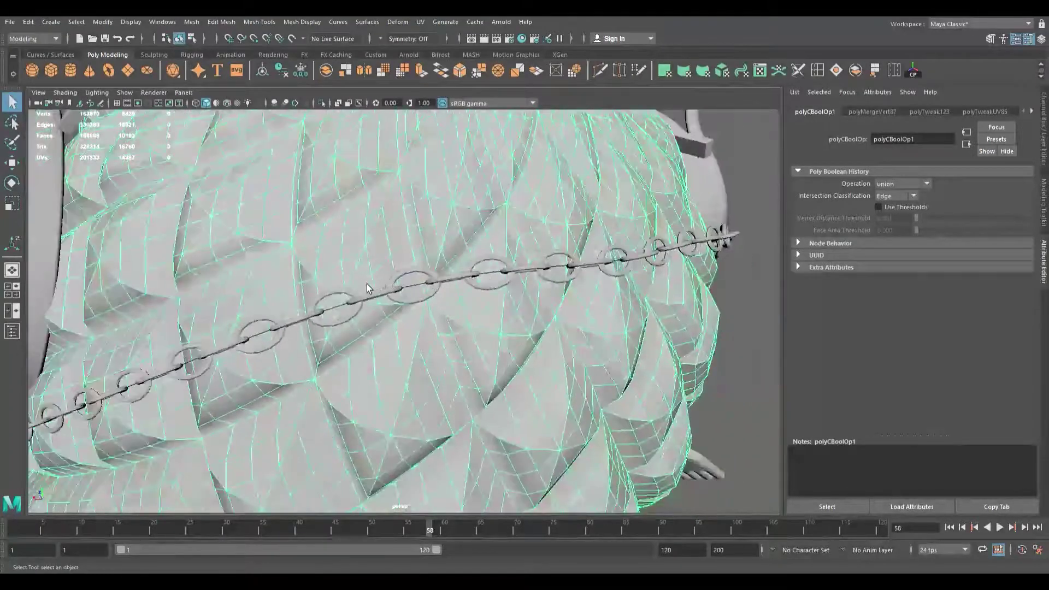
scroll(366, 284, "down", 8)
left_click_drag(357, 292, 475, 330, "alt")
middle_click_drag(475, 330, 483, 208, "alt")
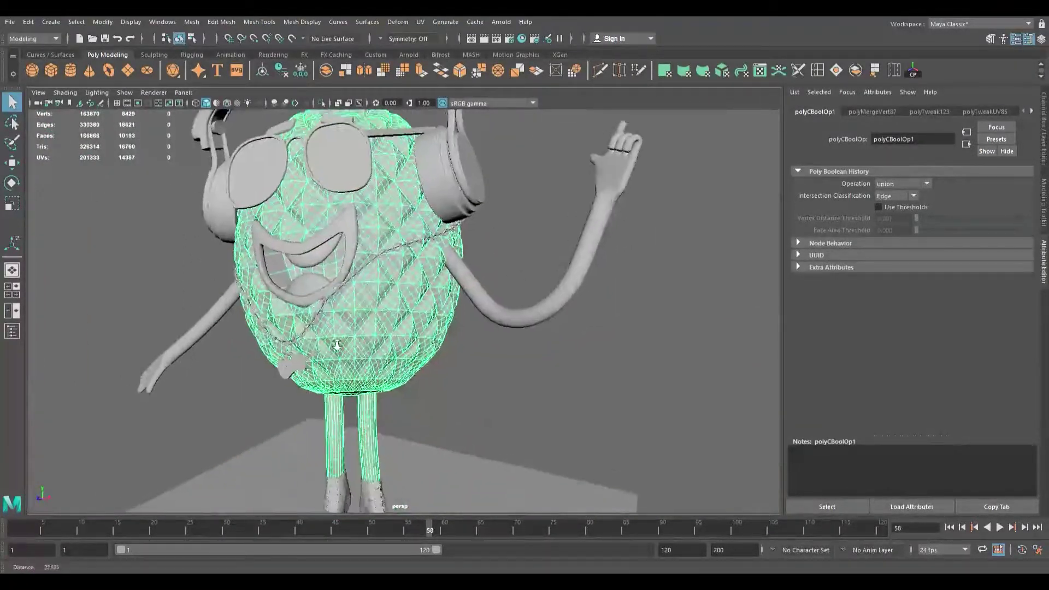
Step: Isolate the guitar pendant on the necklace and separate it into individual pieces
scroll(297, 369, "up", 6)
middle_click_drag(298, 369, 443, 319, "alt")
scroll(443, 319, "up", 5)
left_click_drag(535, 336, 334, 303, "alt")
left_click(387, 311)
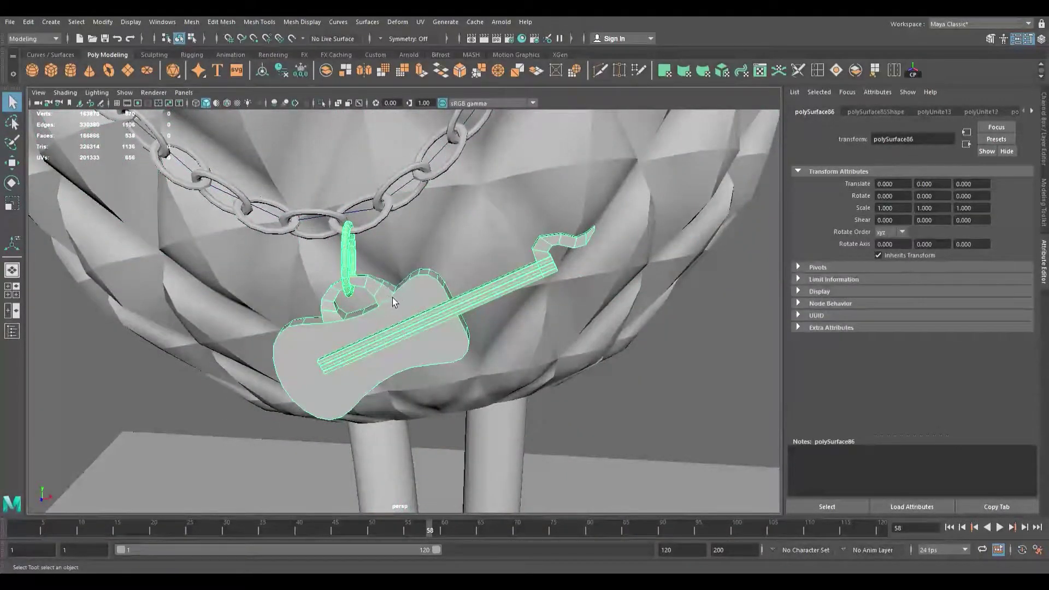
left_click(328, 106)
left_click(402, 271)
left_click(415, 350)
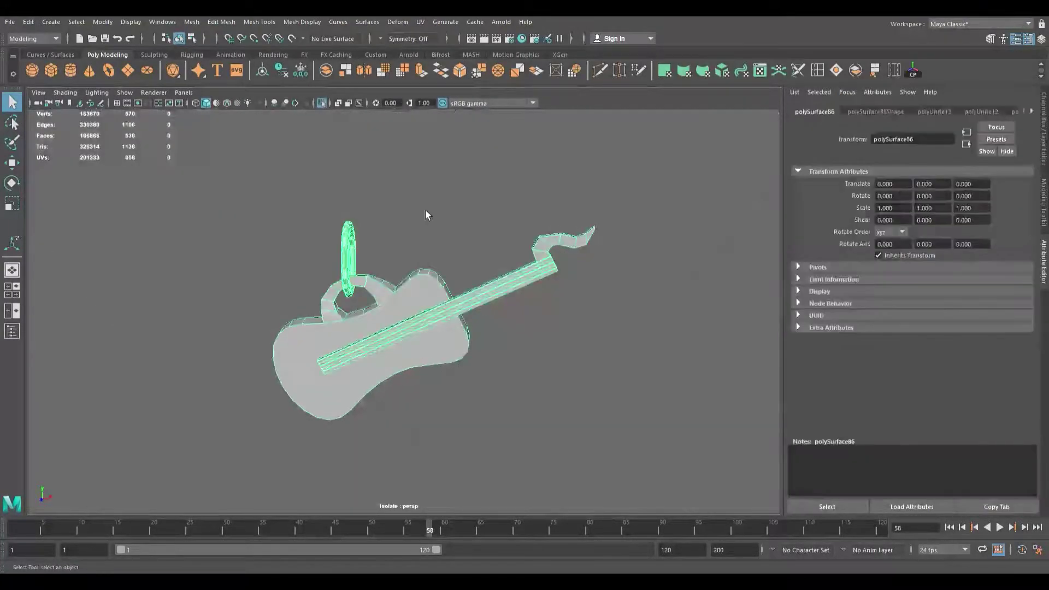
left_click(858, 74)
Step: Try smoothing the guitar pendant's neck and body with one division, and undo the smoothing
left_click(397, 333)
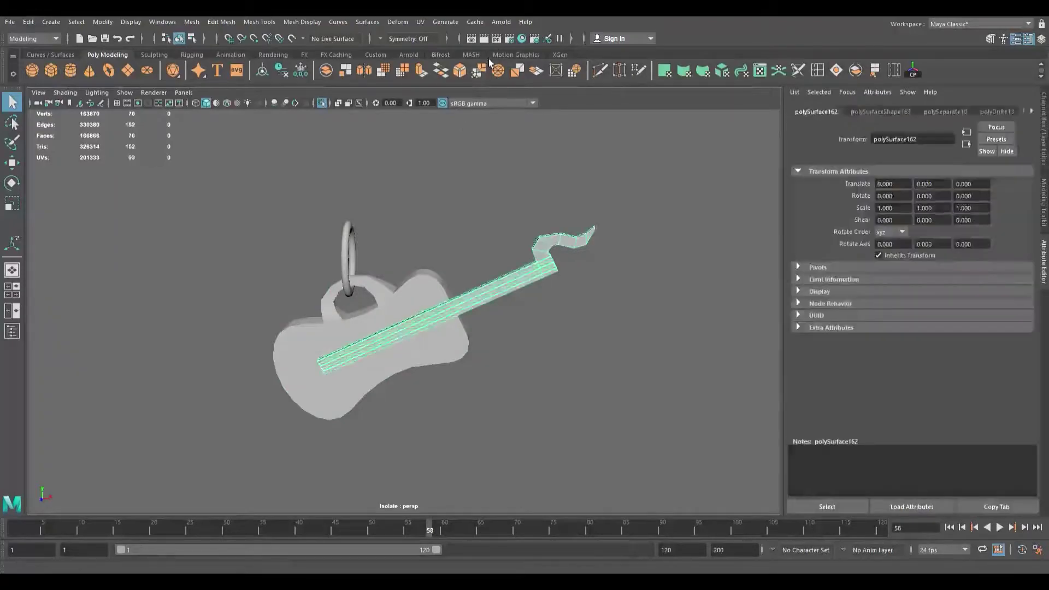
left_click_drag(480, 343, 465, 336, "shift")
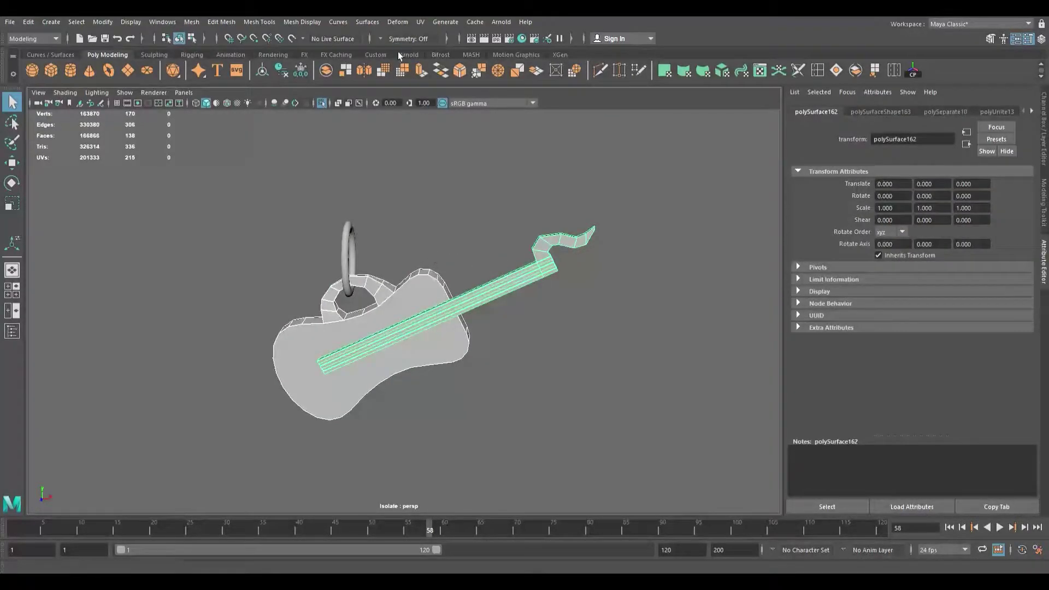
left_click(389, 75)
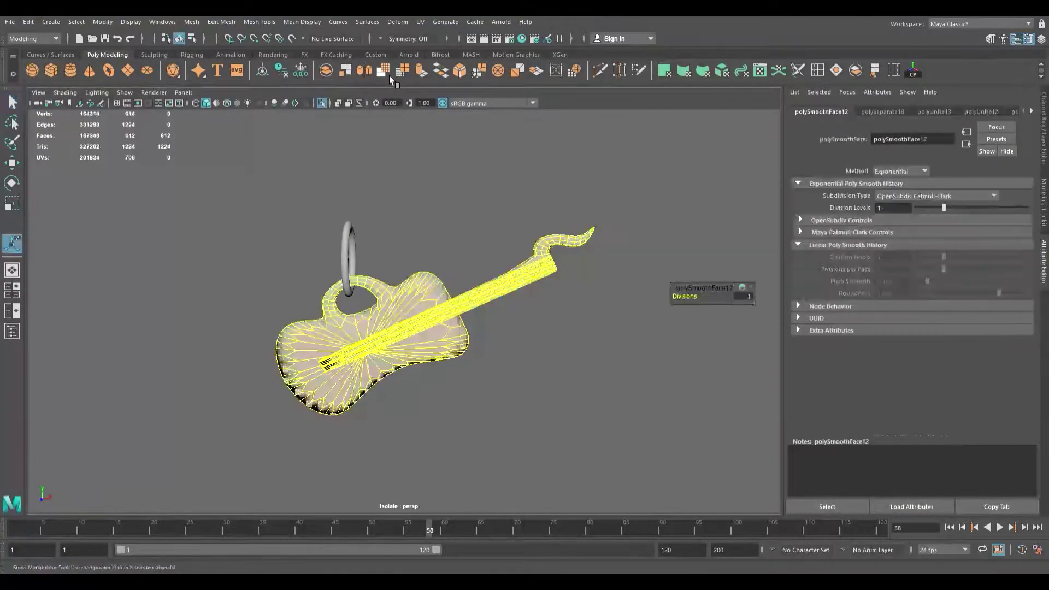
key("ctrl+z")
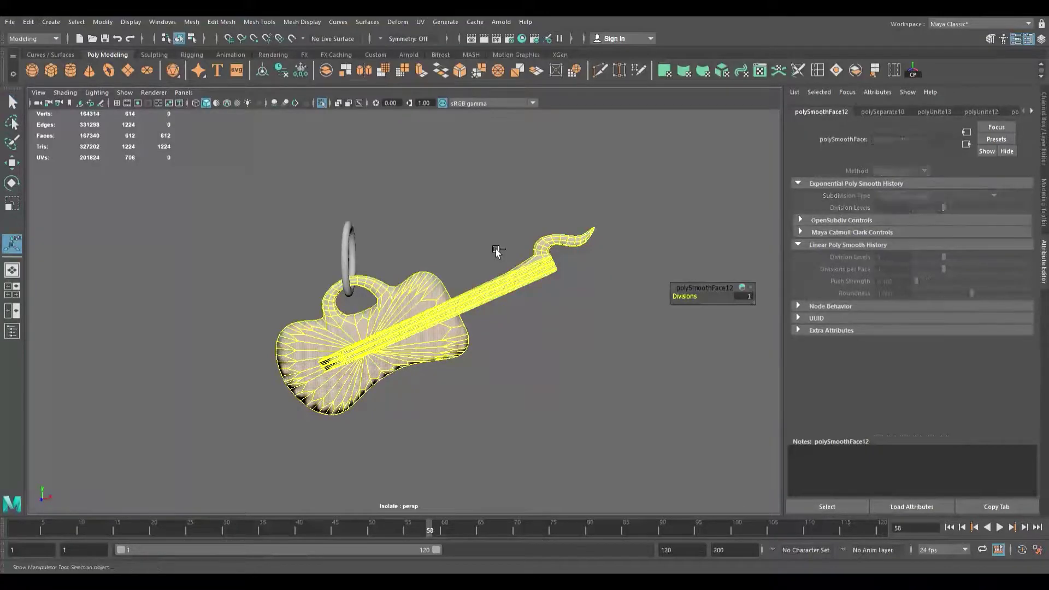
left_click(496, 244)
scroll(497, 244, "up", 6)
scroll(497, 244, "down", 8)
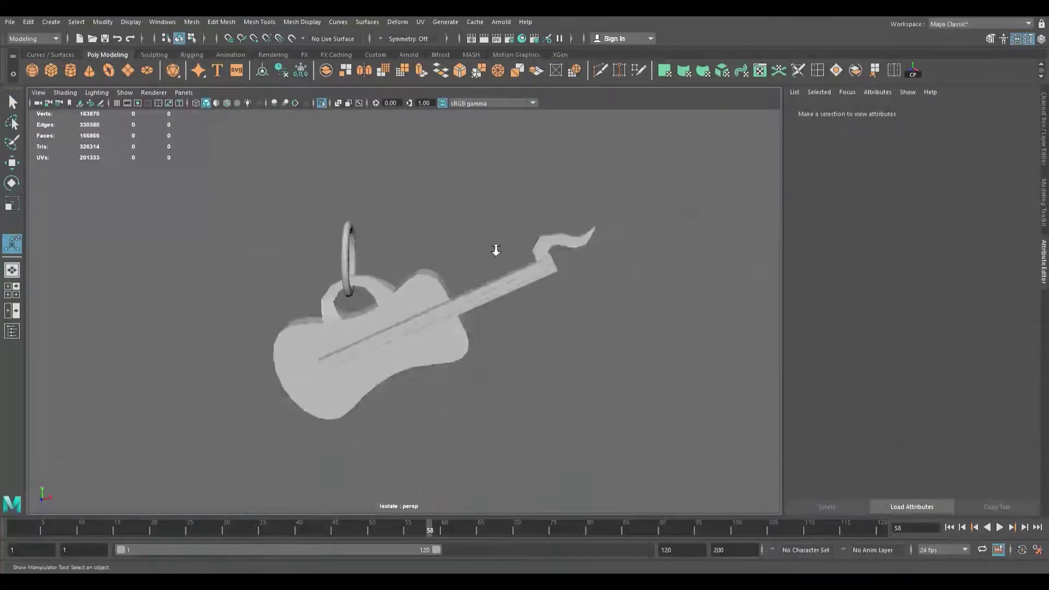
scroll(497, 244, "up", 3)
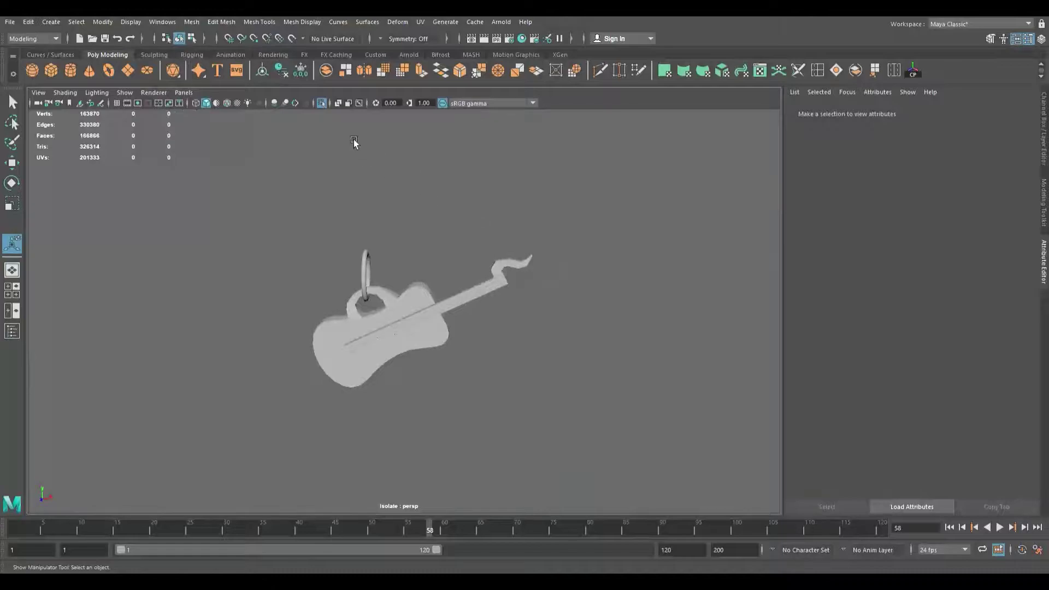
Step: Combine all guitar pendant pieces back into one mesh and show the rest of the scene again
left_click_drag(487, 418, 354, 242)
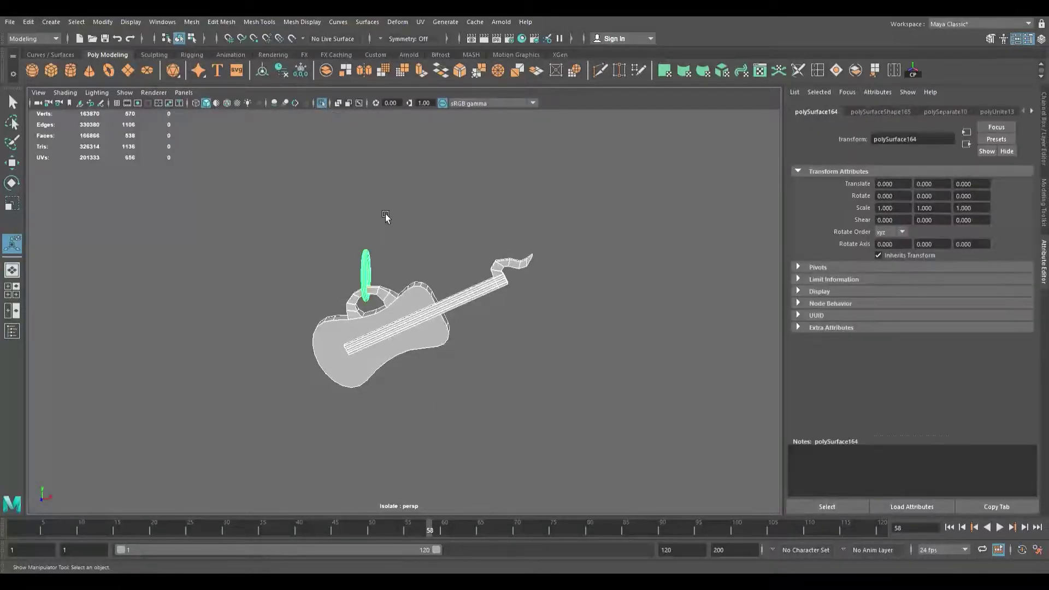
left_click(329, 76)
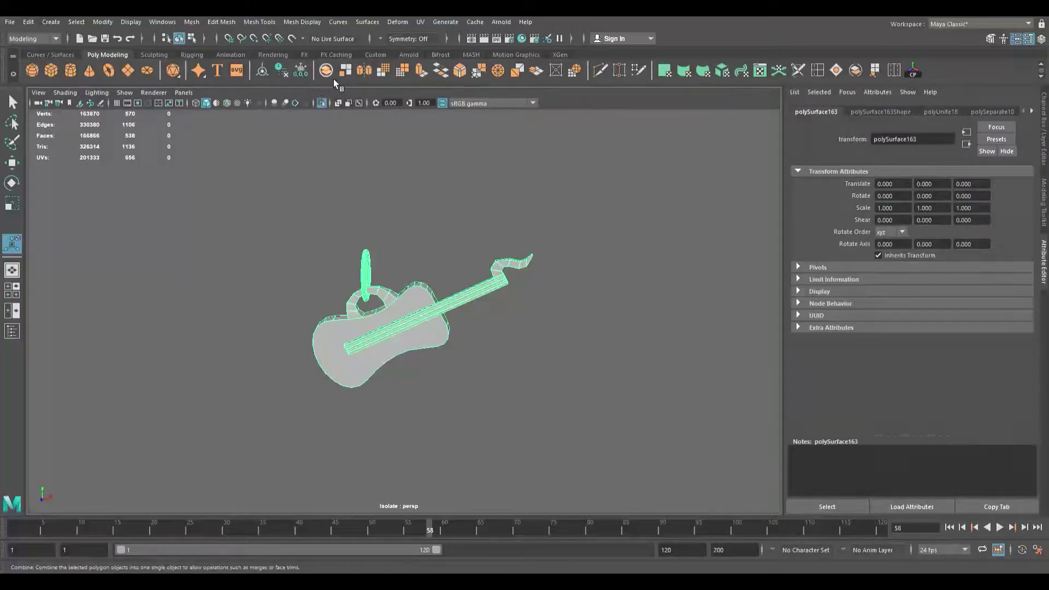
left_click(322, 102)
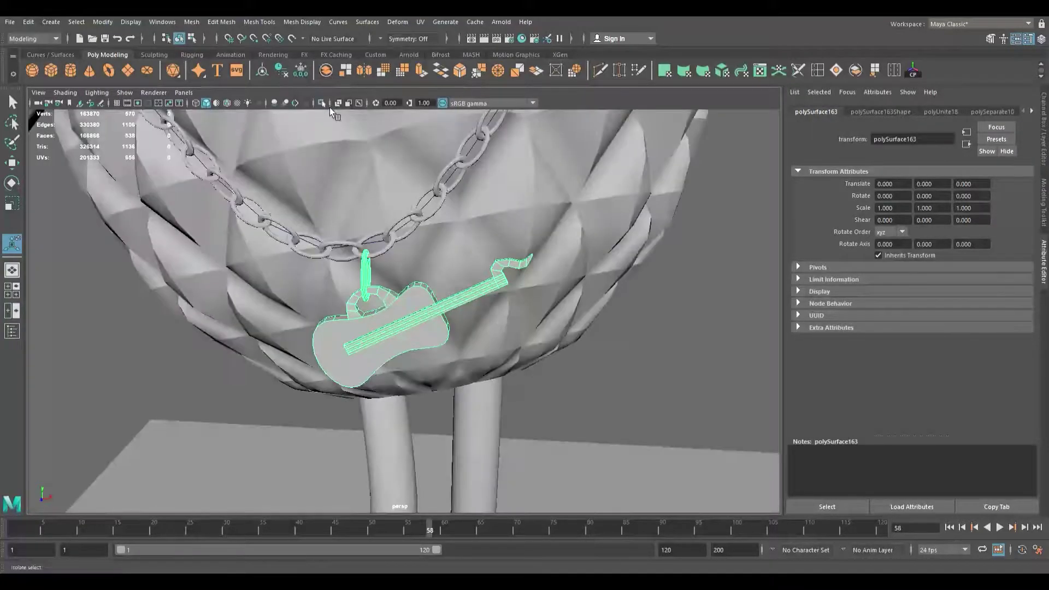
Step: Examine the whole character from the guitar pendant down to the boots and up to the headphones and sunglasses
scroll(404, 214, "down", 6)
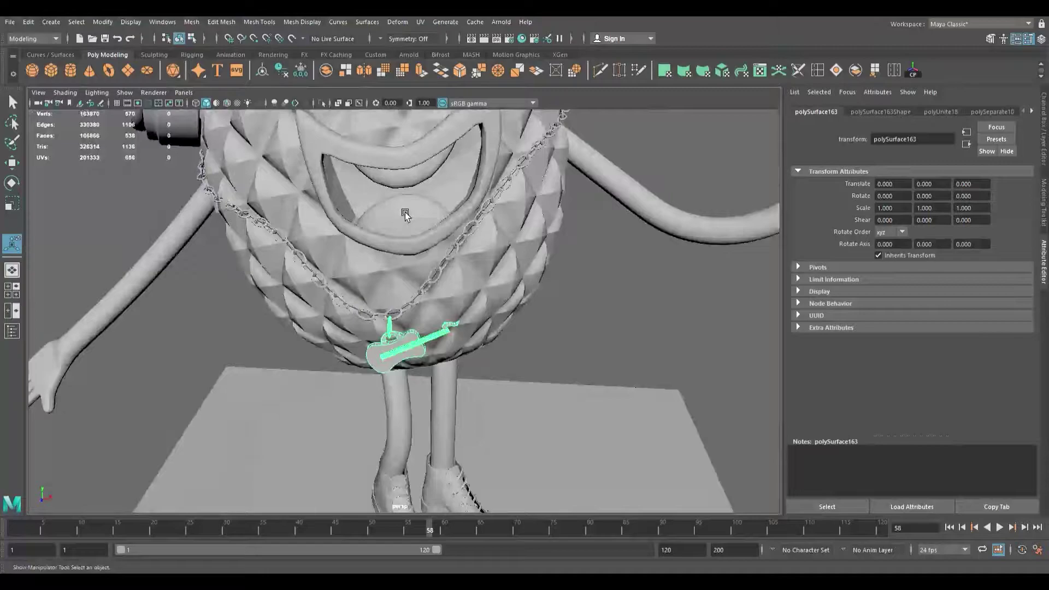
scroll(404, 214, "down", 4)
left_click_drag(405, 214, 362, 184, "alt")
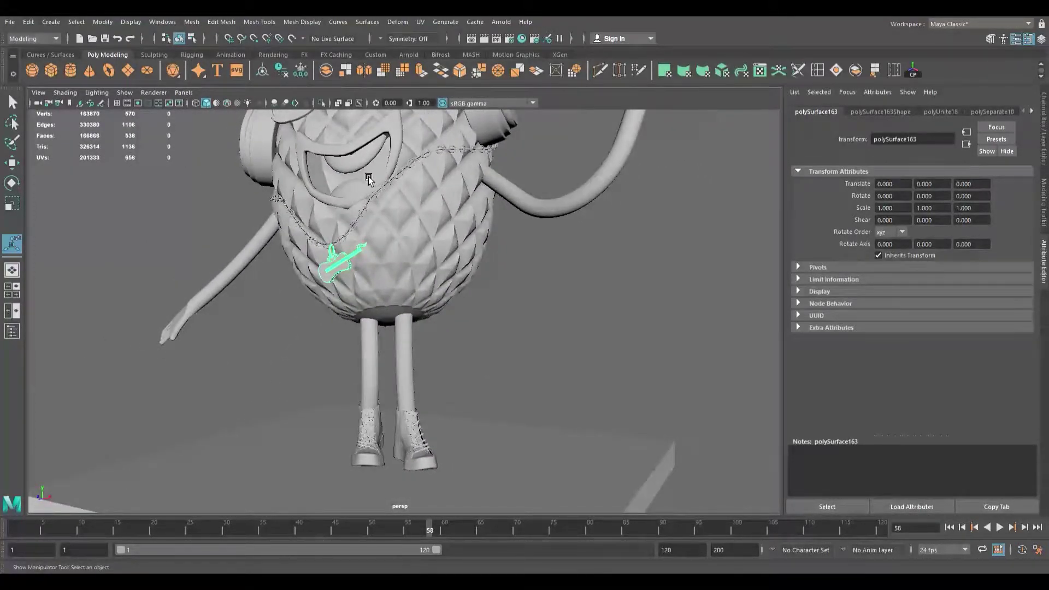
mouse_move(368, 176)
left_mouse_down("alt")
mouse_move(449, 197)
mouse_move(414, 213)
mouse_move(438, 196)
mouse_move(372, 195)
left_mouse_up("alt")
scroll(421, 192, "down", 3)
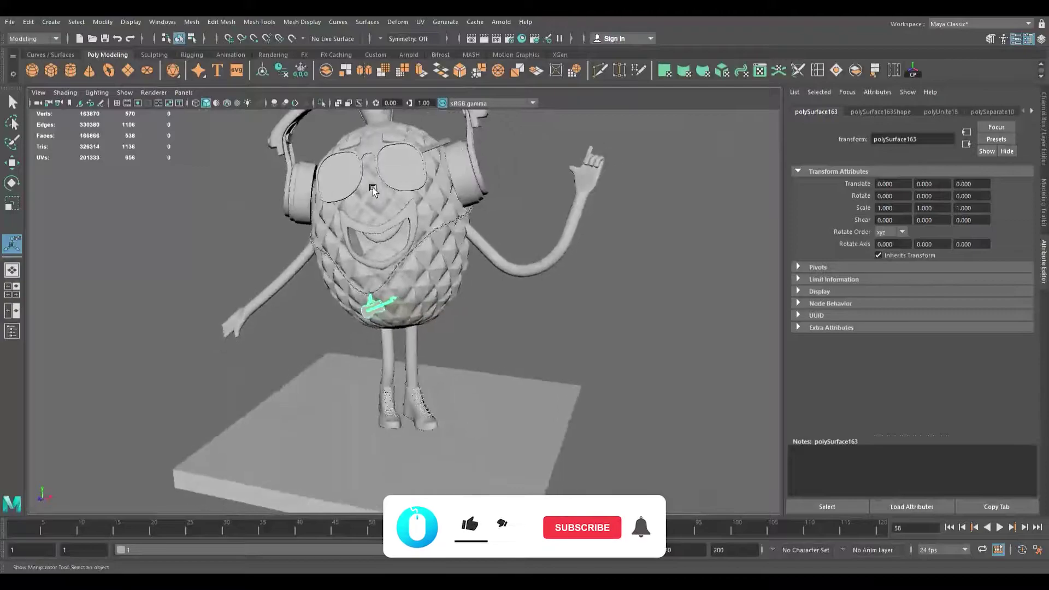
middle_click_drag(373, 195, 365, 281, "alt")
scroll(367, 284, "up", 5)
left_click_drag(376, 247, 448, 358, "alt")
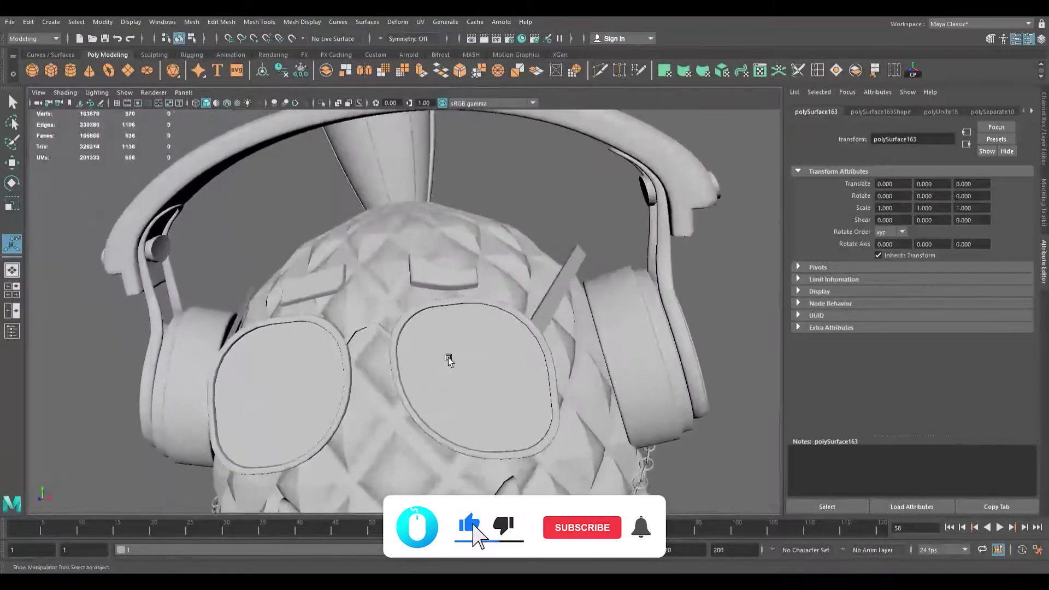
Step: Try to smooth the two eyebrow meshes above the sunglasses and clear the selection
scroll(438, 345, "up", 5)
mouse_move(438, 320)
left_mouse_down("alt")
mouse_move(461, 332)
mouse_move(438, 331)
left_mouse_up("alt")
left_click(439, 384)
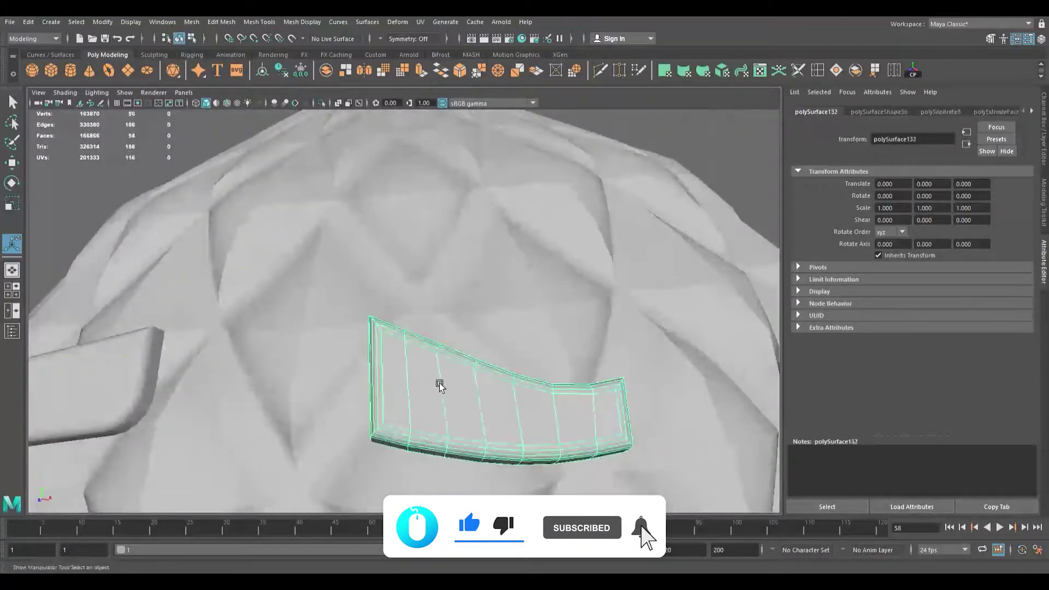
left_click(138, 359, "shift")
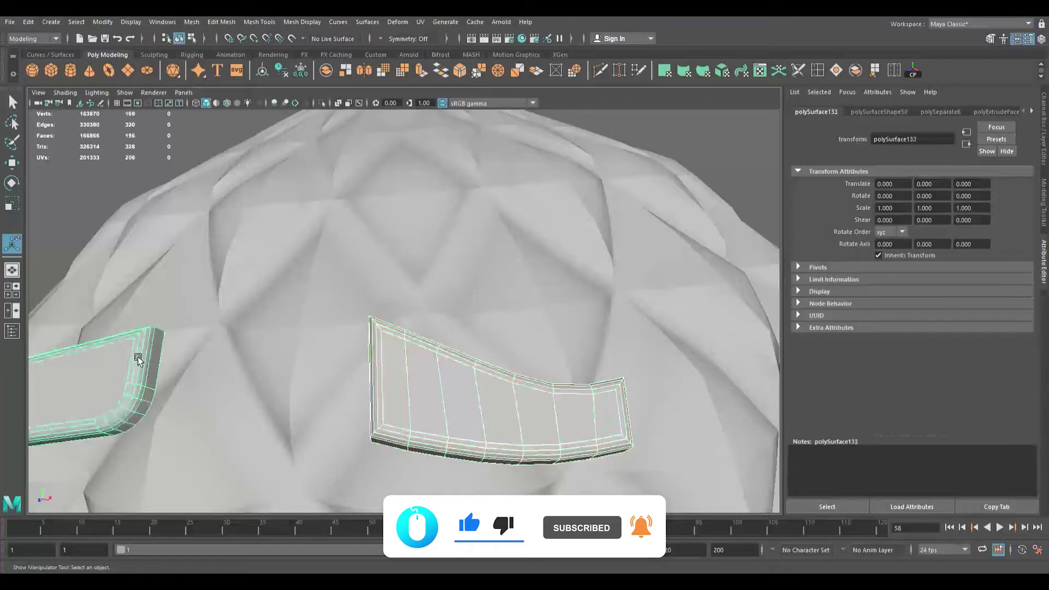
left_click(384, 71)
scroll(424, 269, "down", 5)
left_click_drag(422, 271, 328, 286, "alt")
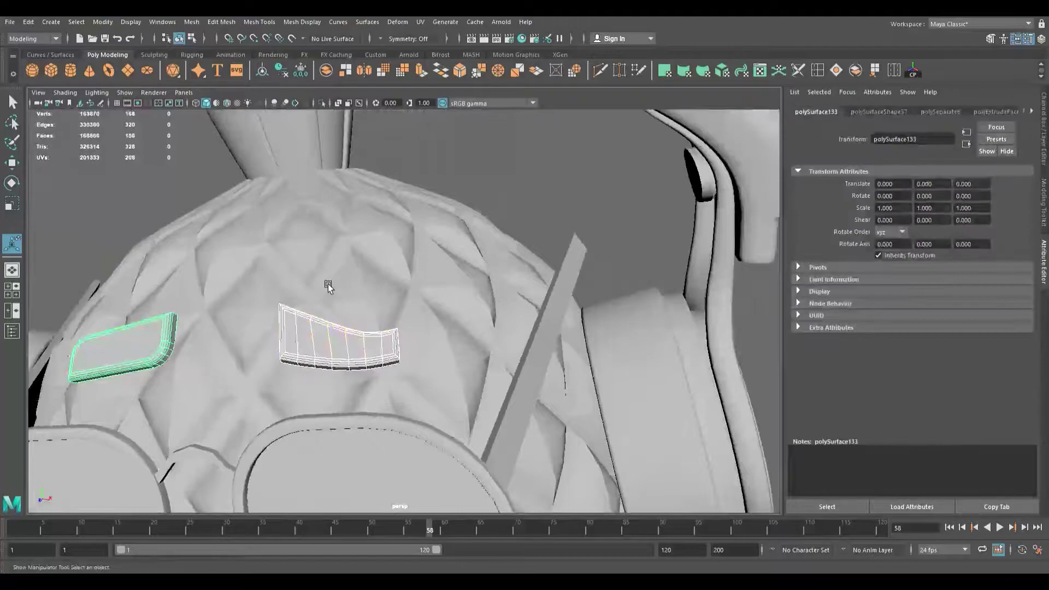
left_click_drag(447, 300, 397, 304, "alt")
scroll(398, 303, "down", 2)
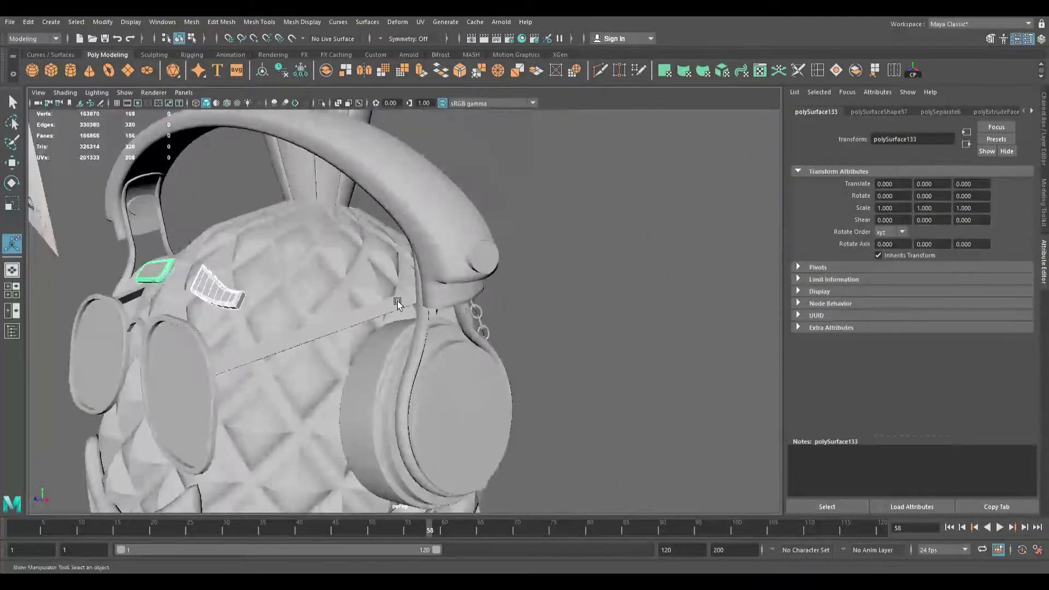
key("q")
left_click(523, 203)
Step: Try smoothing the pineapple body mesh with one division
scroll(528, 206, "down", 6)
left_click_drag(479, 269, 501, 249, "alt")
scroll(438, 256, "up", 3)
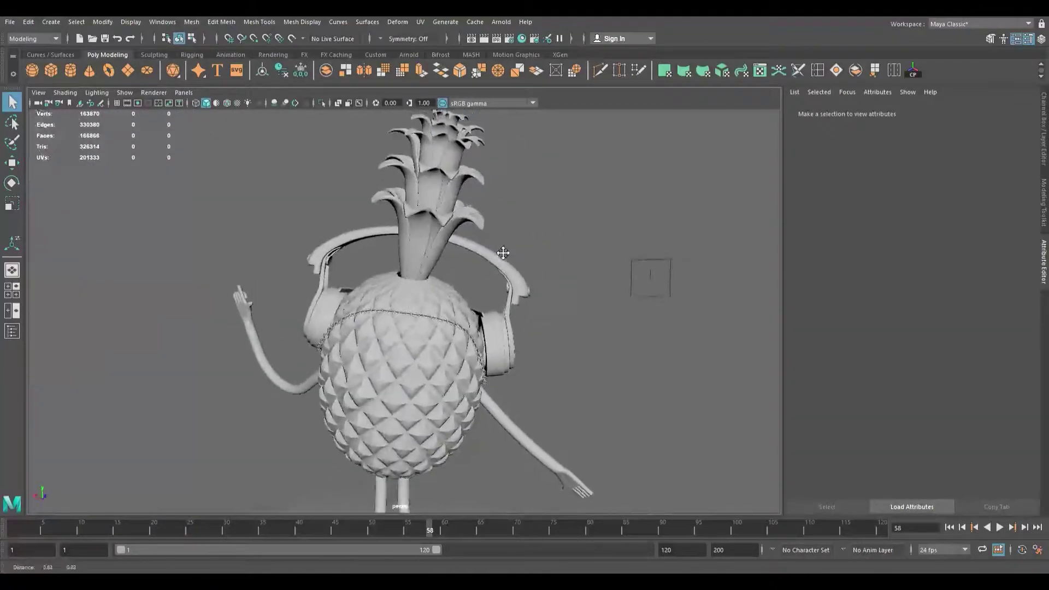
scroll(501, 250, "up", 4)
left_click(437, 388)
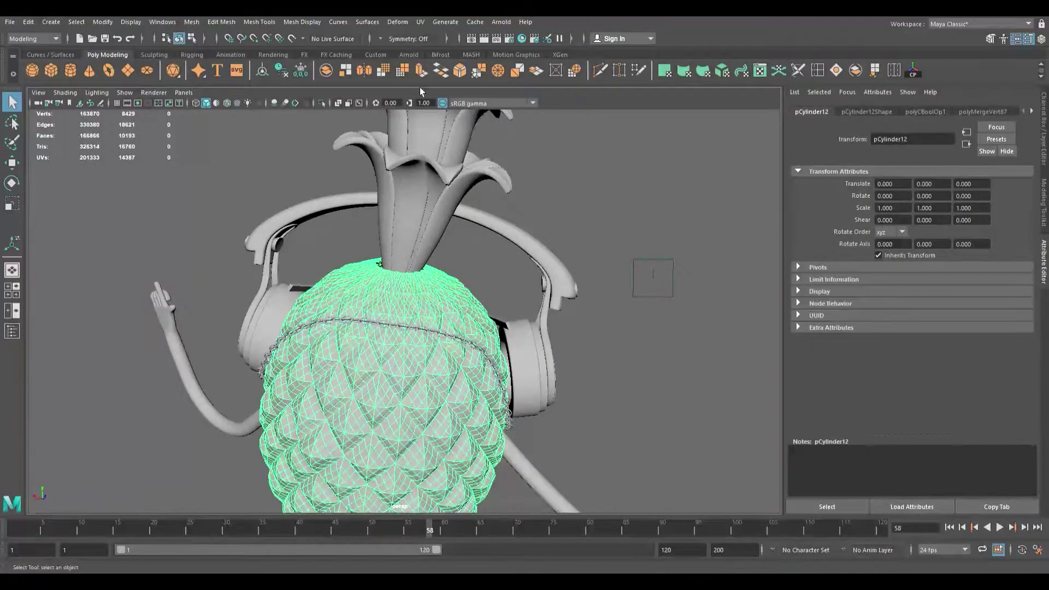
left_click(621, 339)
Step: Examine the smoothed body from the front and back, including the face and the opening at the crown base
left_click_drag(438, 384, 665, 351, "alt")
scroll(664, 351, "down", 5)
left_click_drag(537, 339, 538, 365, "alt")
right_click_drag(538, 365, 589, 416, "alt")
middle_click_drag(551, 396, 546, 323, "alt")
left_click_drag(544, 324, 584, 354, "alt")
right_click_drag(584, 354, 497, 358, "alt")
middle_click_drag(497, 358, 473, 278, "alt")
right_click_drag(473, 278, 561, 297, "alt")
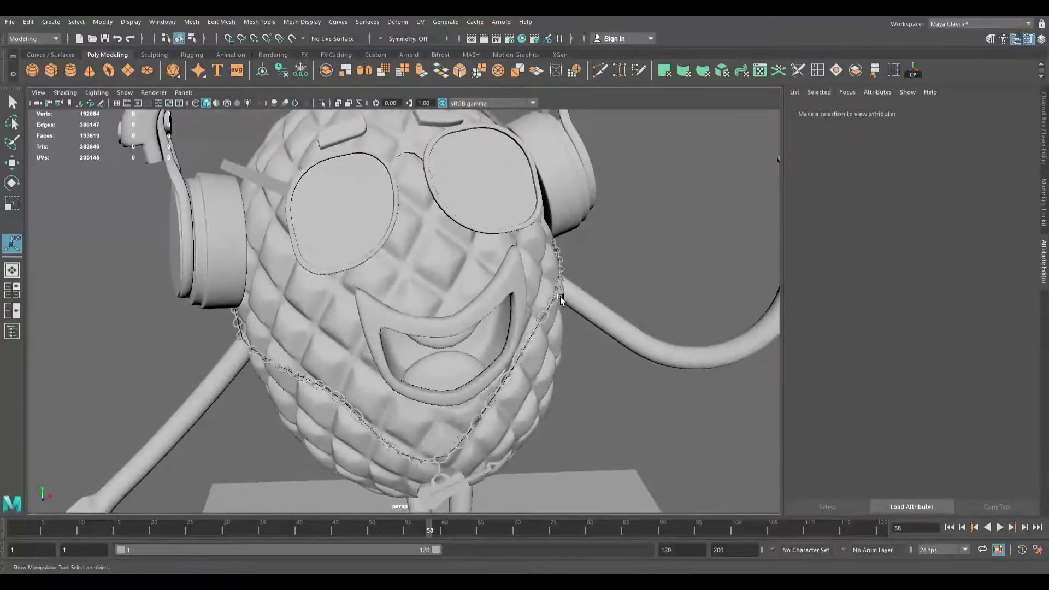
middle_click_drag(562, 297, 546, 372, "alt")
scroll(534, 372, "up", 5)
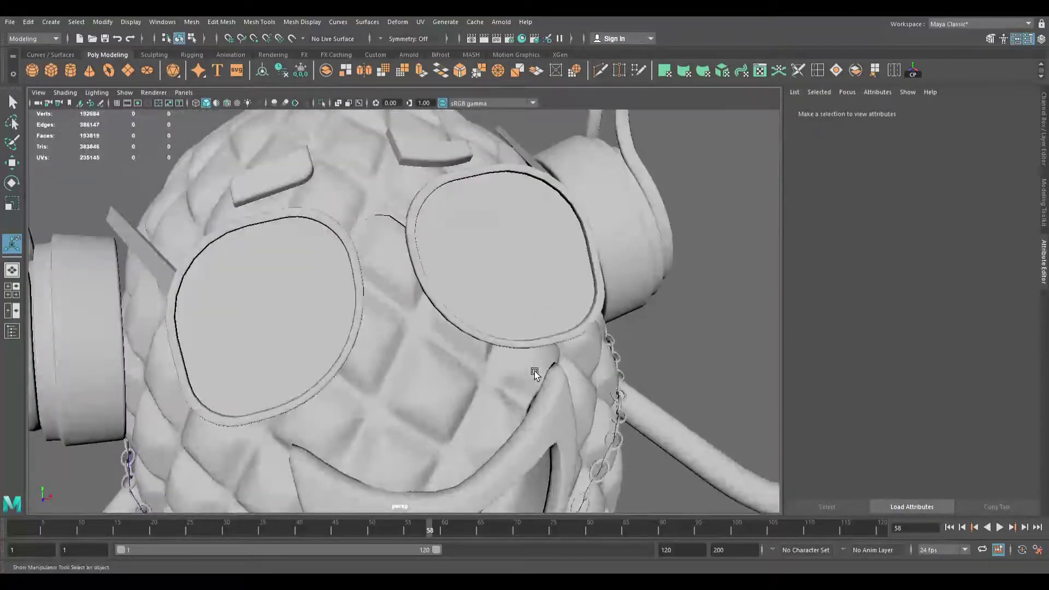
scroll(534, 372, "down", 5)
left_click_drag(517, 370, 584, 350, "alt")
middle_click_drag(584, 350, 500, 438, "alt")
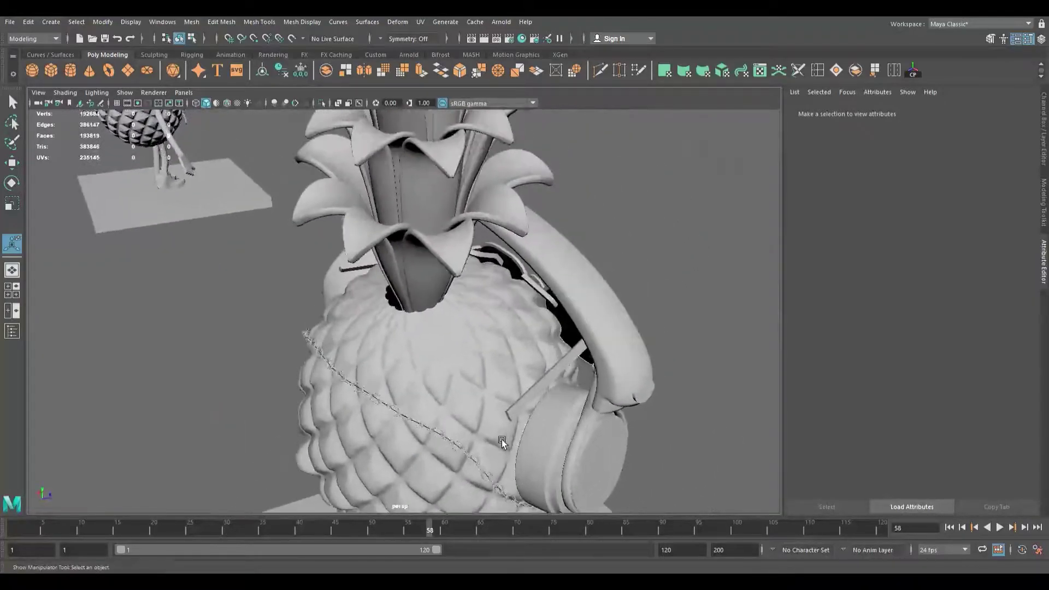
scroll(492, 434, "up", 5)
left_click_drag(481, 428, 562, 400, "alt")
middle_click_drag(562, 400, 469, 448, "alt")
scroll(590, 399, "up", 6)
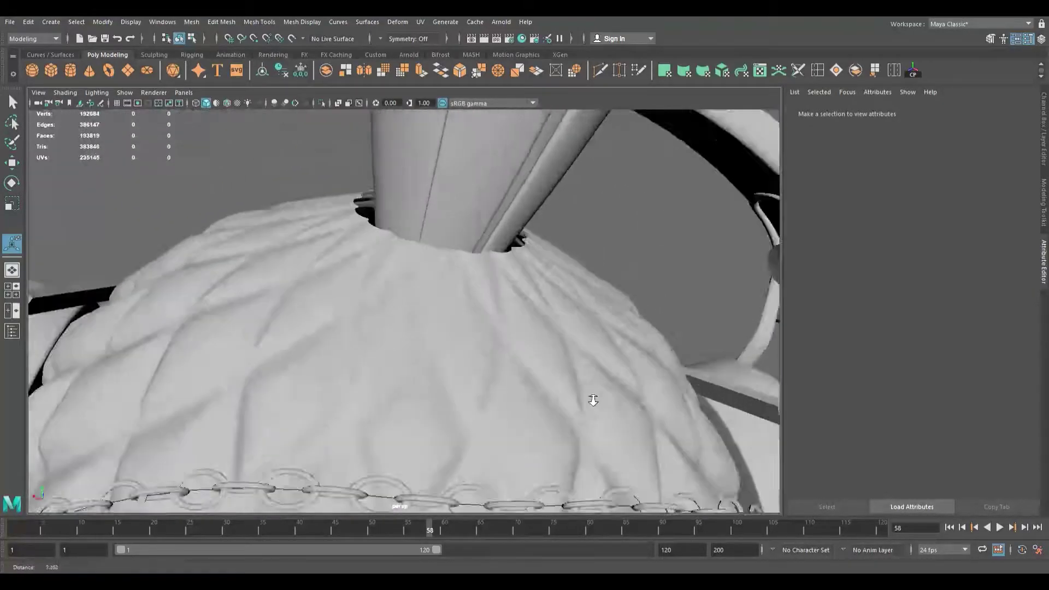
Step: Undo the smoothing of the pineapple body
left_click(443, 309)
left_click_drag(443, 308, 424, 309, "alt")
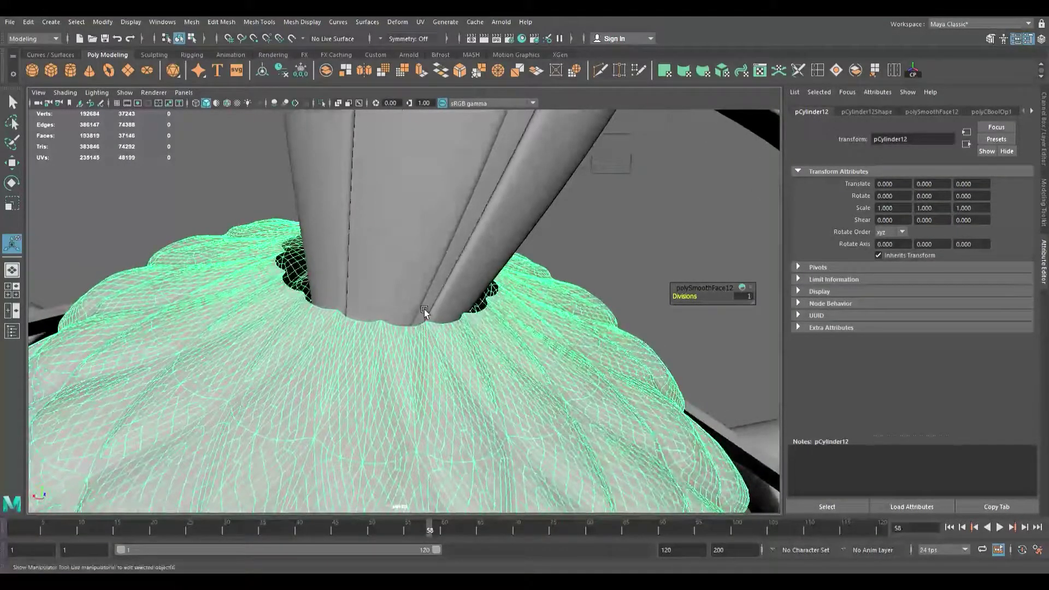
key("ctrl+z")
key("ctrl+z")
key("ctrl+z")
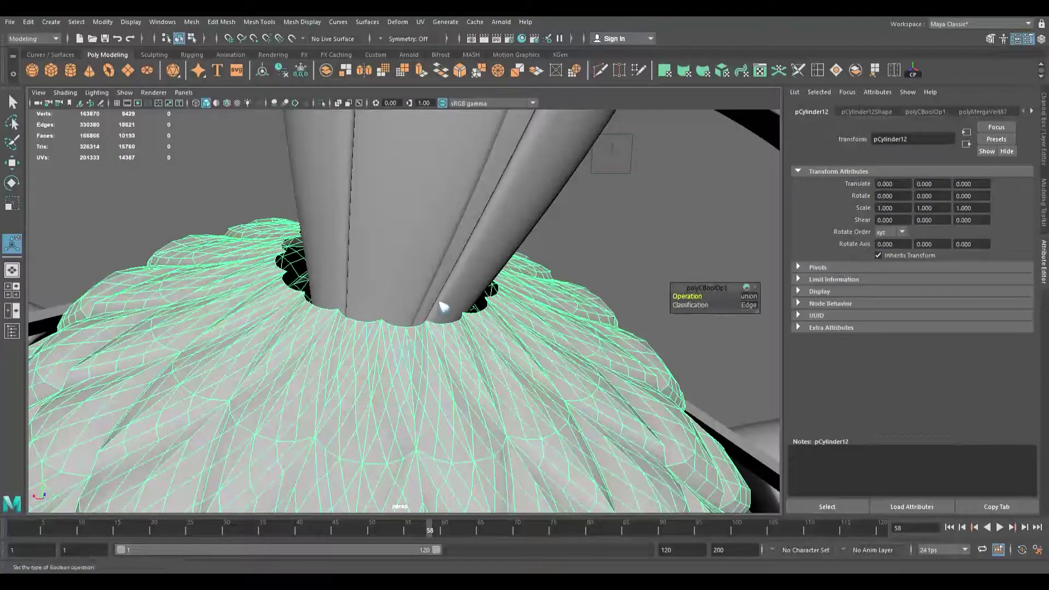
Step: Isolate the pineapple body so the opening at its top can be worked on
key("q")
key("space")
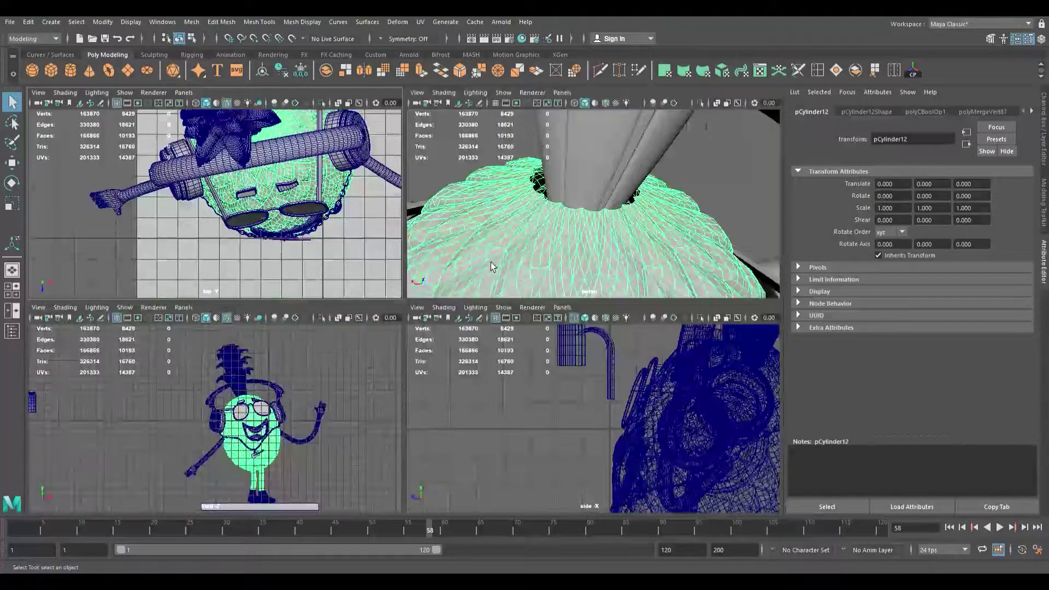
key("space")
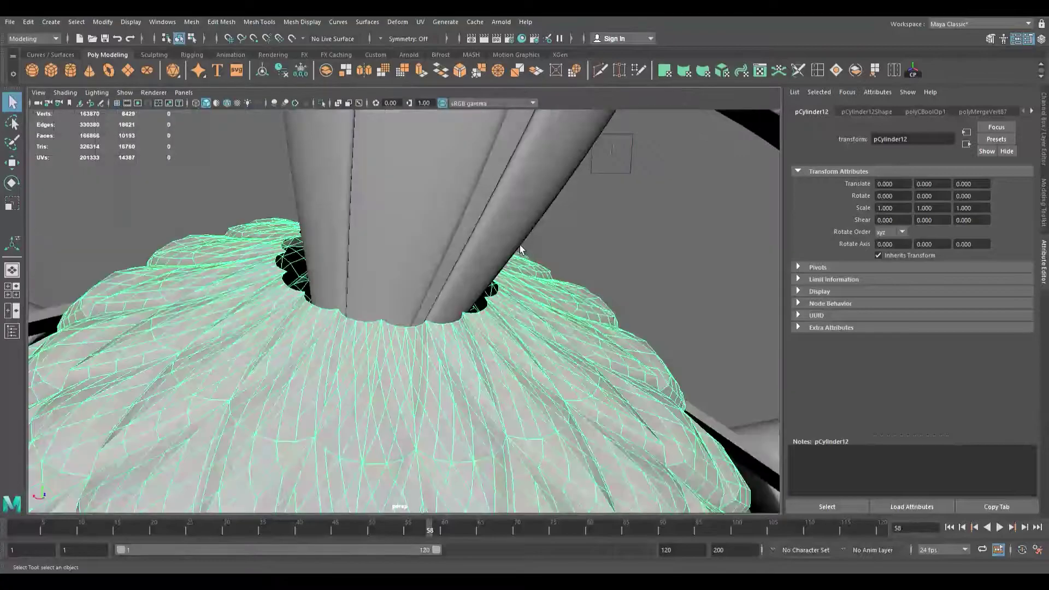
left_click(323, 103)
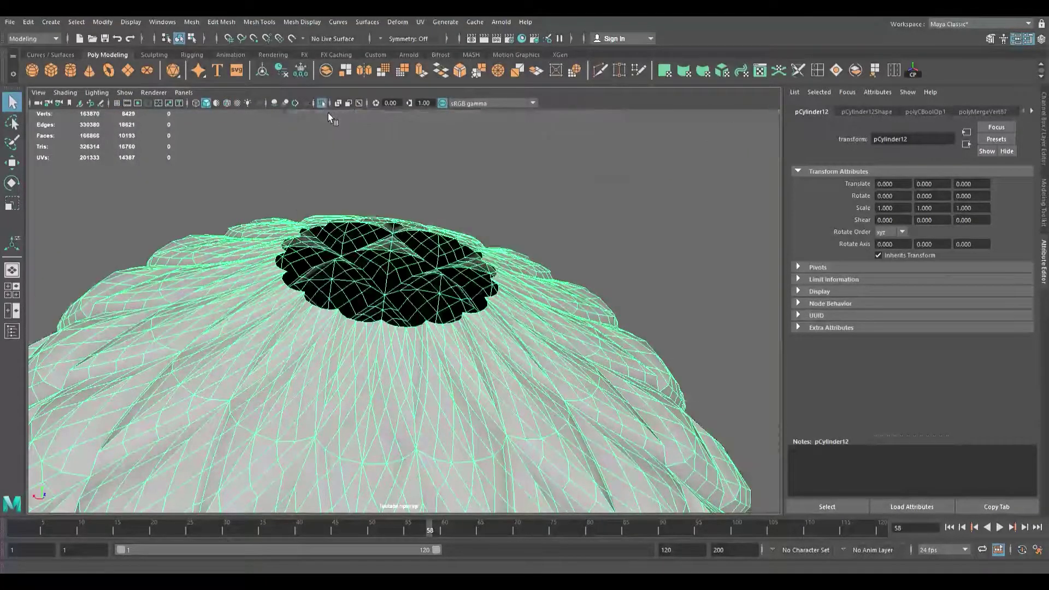
left_click_drag(435, 263, 294, 344, "alt")
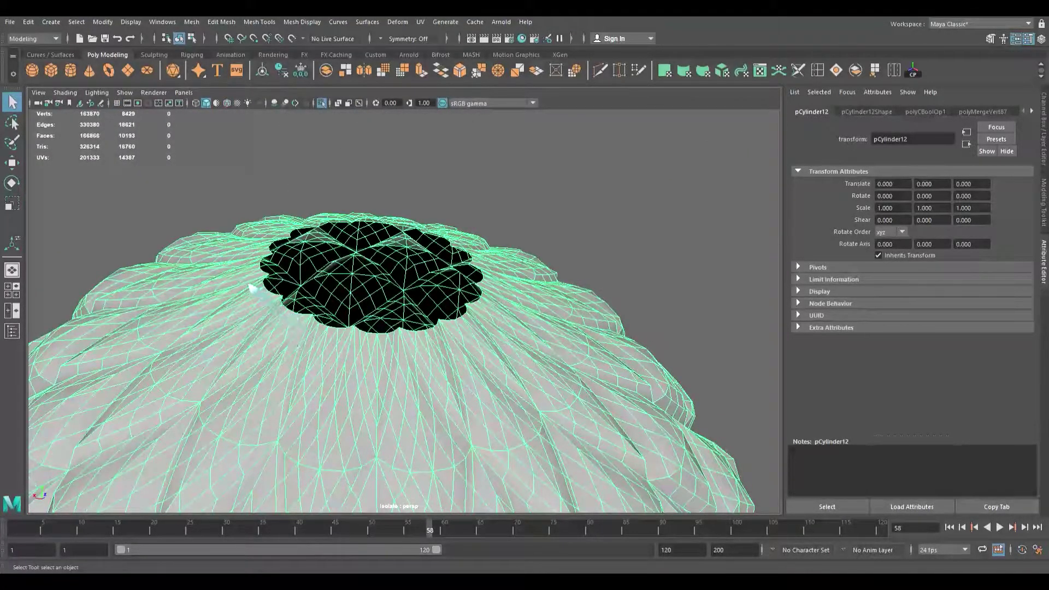
Step: Select the edge loop around the body's top opening and widen the soft-selection falloff
right_click_drag(267, 292, 280, 252)
right_click_drag(301, 317, 338, 378, "alt")
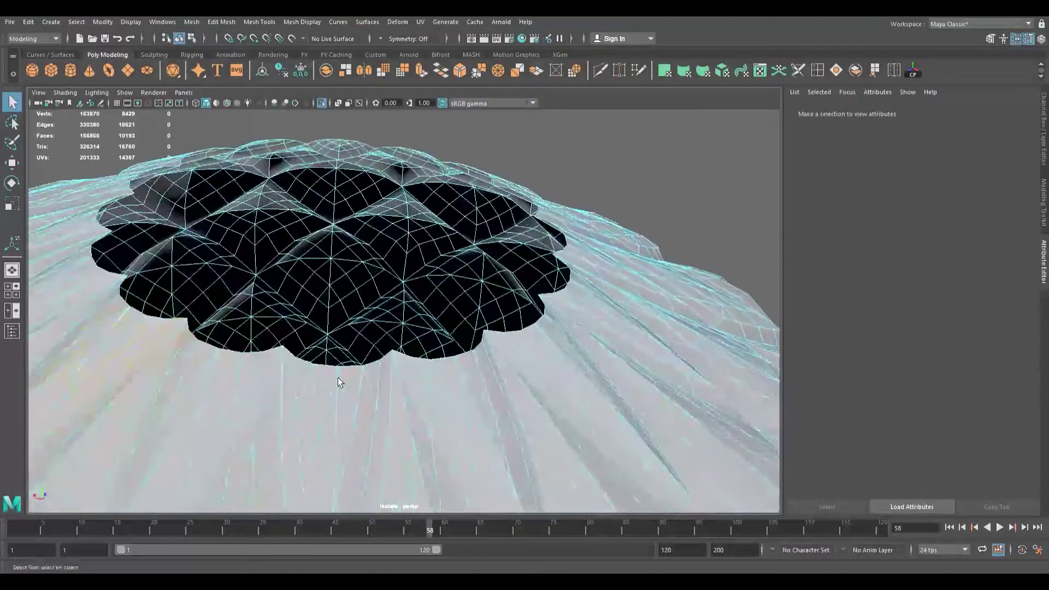
double_click(272, 354)
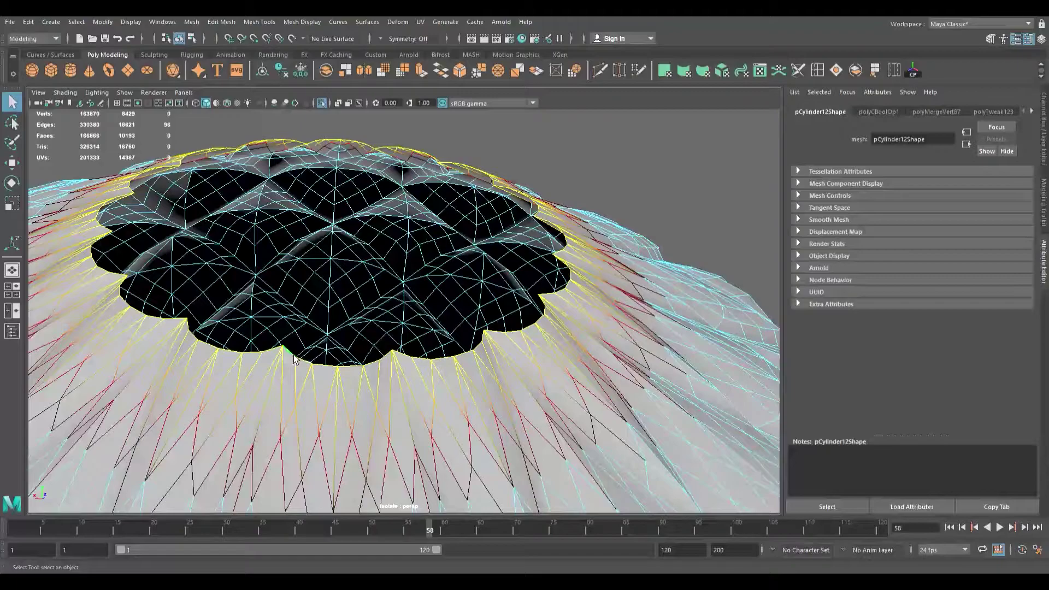
left_click_drag(290, 351, 540, 370)
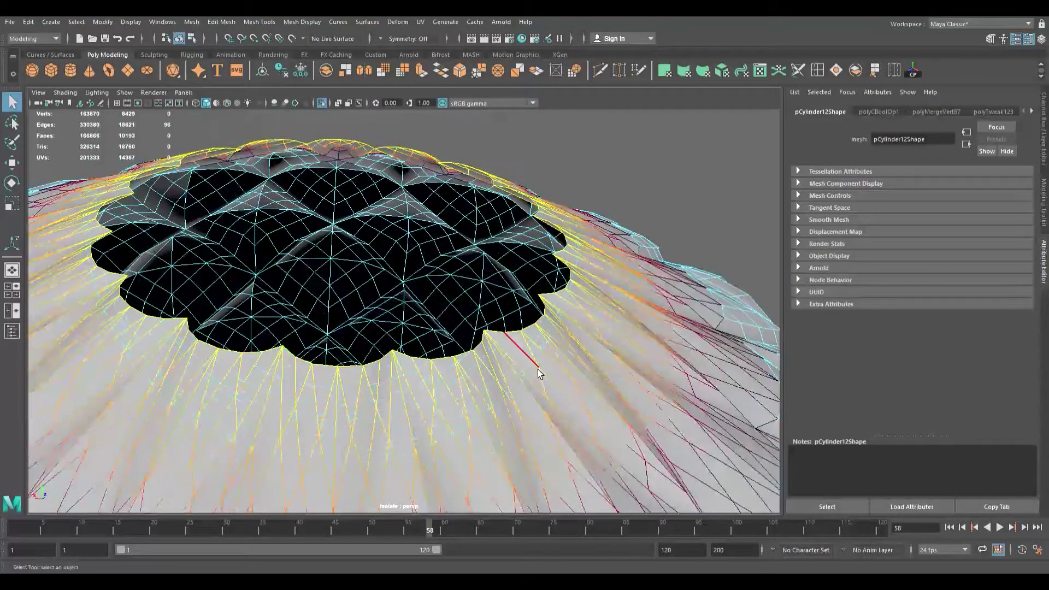
Step: Adjust the soft-selection falloff around the top opening in the front view and scale its edge loop inward
scroll(536, 370, "down", 6)
key("space")
key("space")
scroll(313, 404, "up", 6)
scroll(302, 410, "up", 5)
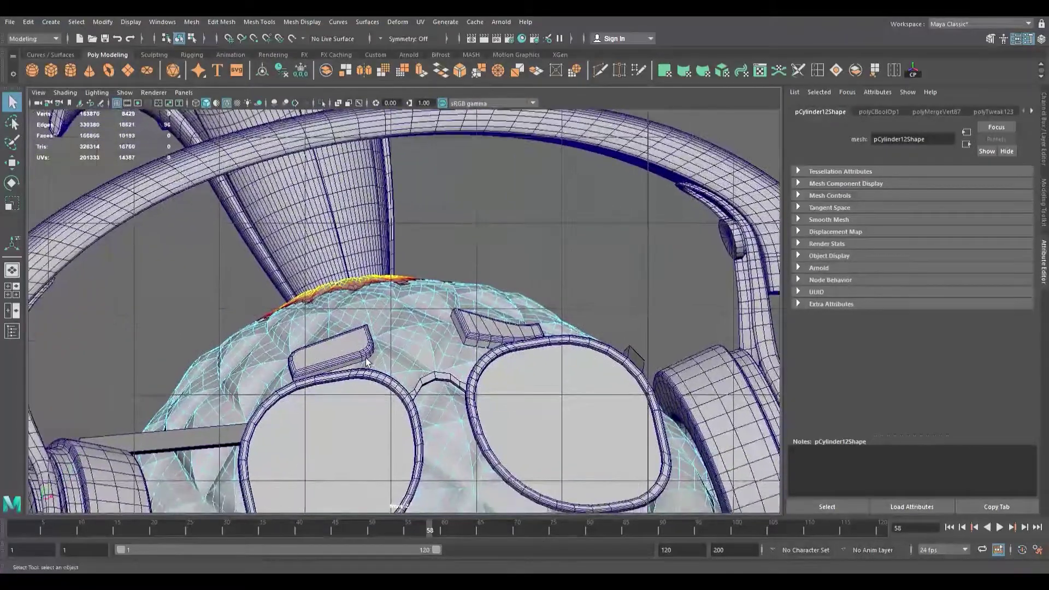
left_click_drag(312, 297, 496, 339)
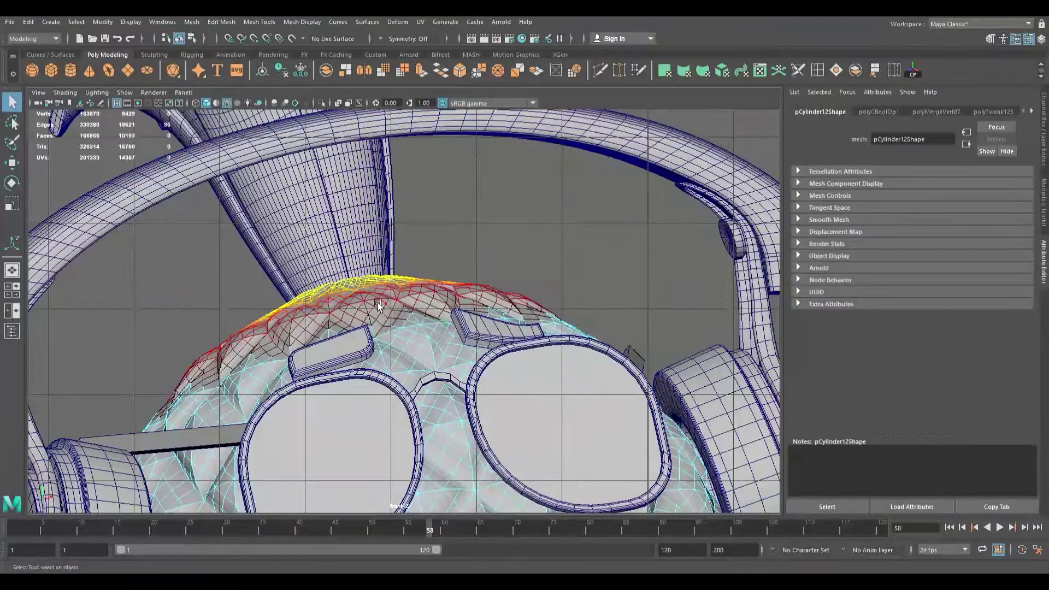
key("r")
left_click_drag(356, 305, 306, 305)
Step: Scale the top opening's edge loop further inward in the perspective view of the isolated body
key("space")
key("space")
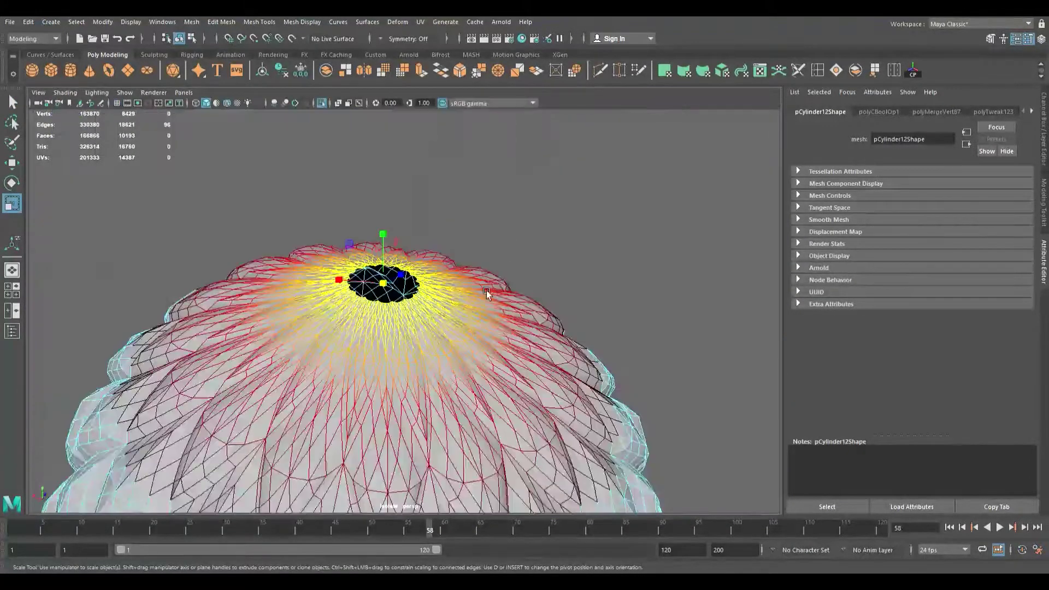
middle_click_drag(430, 309, 382, 335, "alt")
right_click_drag(382, 335, 571, 377, "alt")
left_click_drag(299, 322, 191, 312)
left_click_drag(264, 332, 356, 344, "alt")
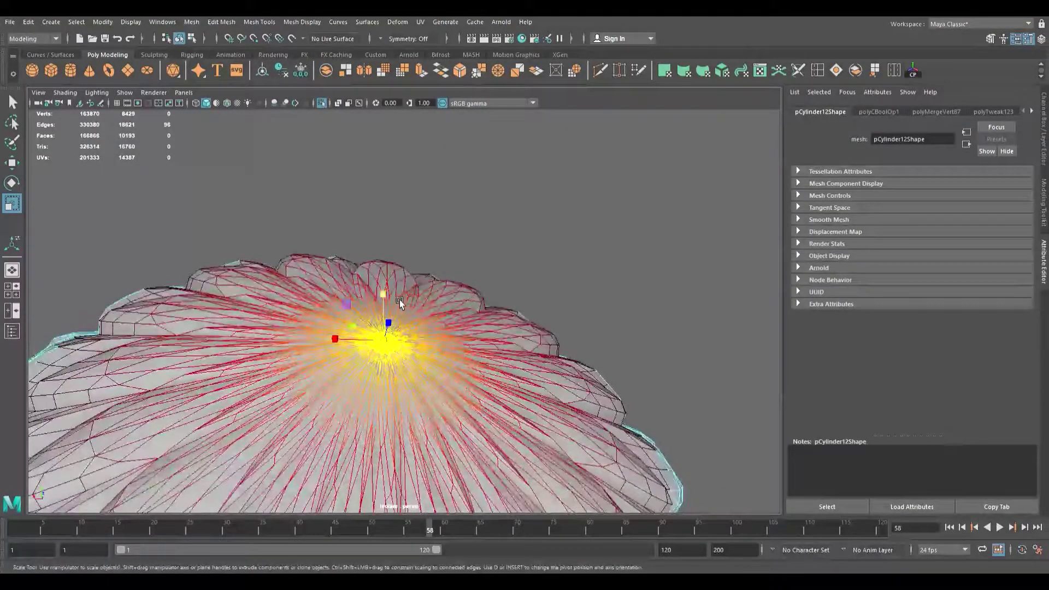
Step: Shrink the remaining hole at the top of the body to a tiny ring and inspect it up close
left_click(13, 101)
right_click_drag(350, 297, 438, 335, "alt")
middle_click_drag(439, 335, 457, 291, "alt")
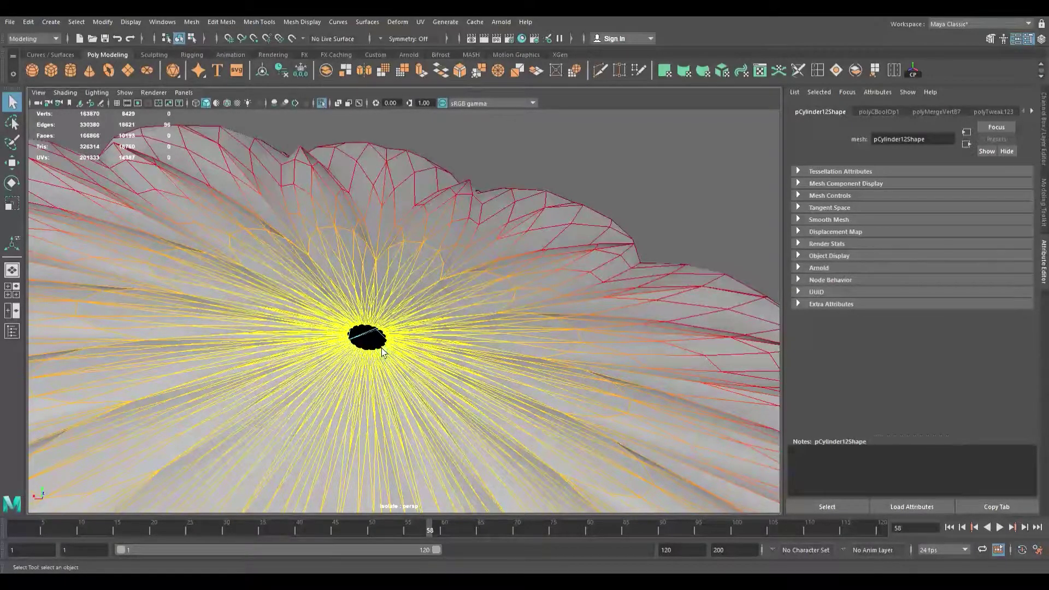
key("r")
left_click_drag(376, 343, 352, 344)
scroll(375, 358, "up", 8)
scroll(371, 360, "down", 4)
scroll(329, 378, "up", 3)
left_click_drag(329, 379, 367, 367, "alt")
scroll(380, 370, "up", 5)
scroll(369, 370, "down", 5)
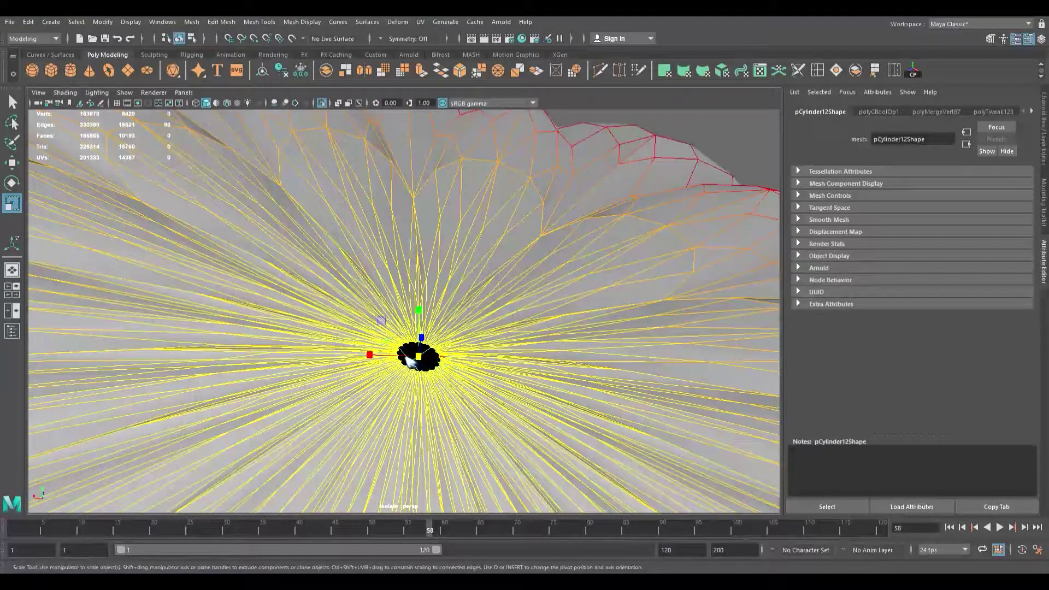
Step: Convert the ring selection to vertices, turn off soft selection and merge the vertices into one point to close the hole
key("ctrl+F9")
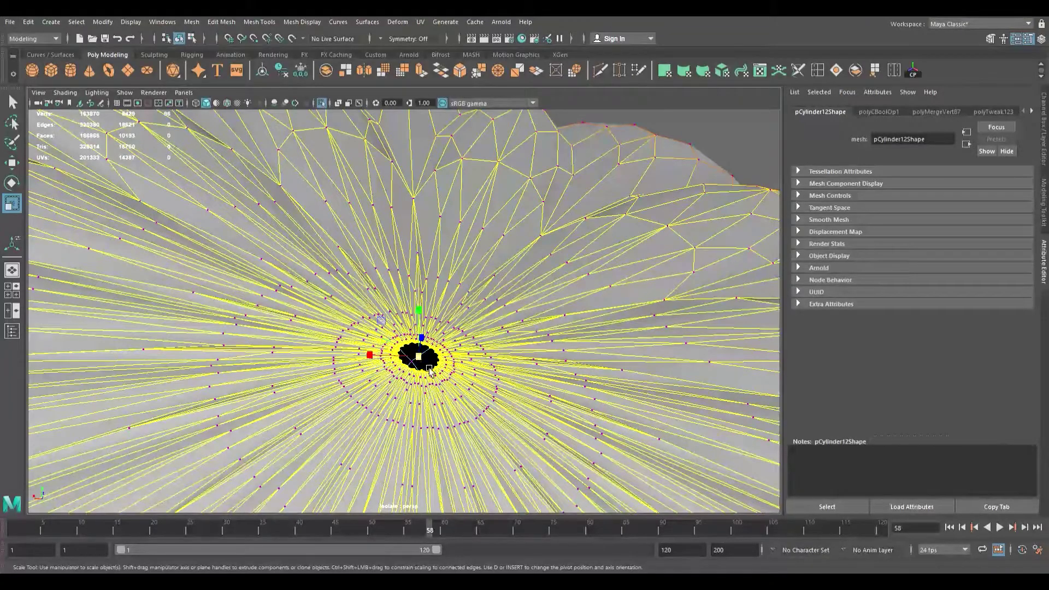
scroll(449, 375, "up", 1)
scroll(450, 376, "down", 1)
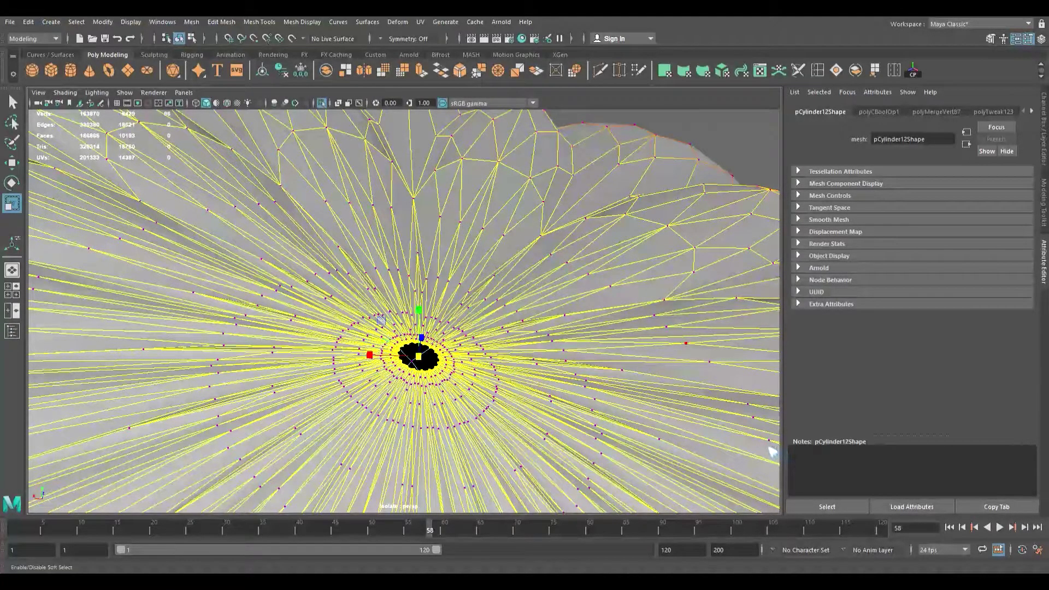
key("b")
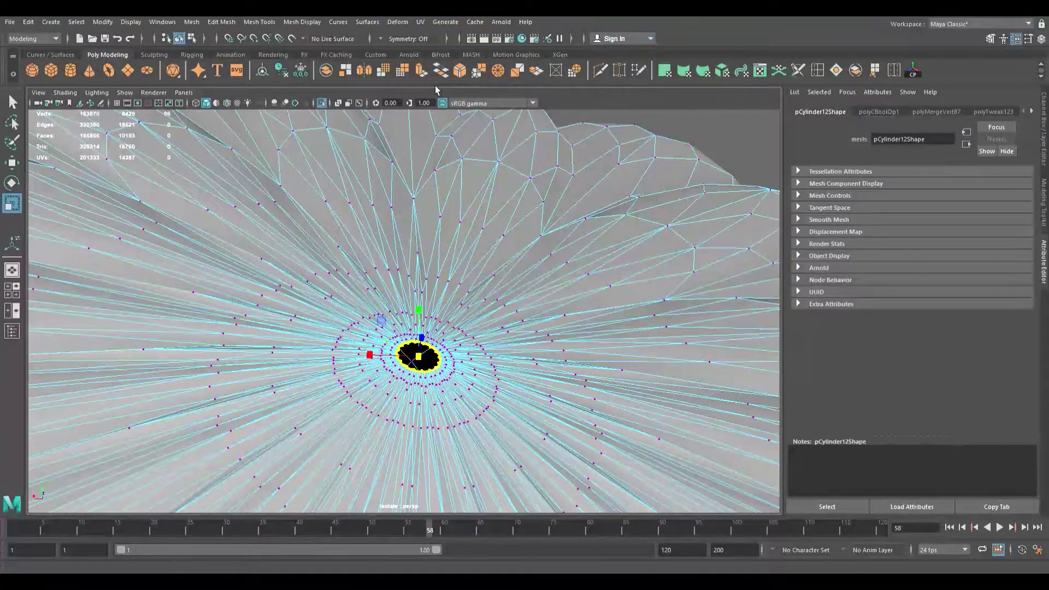
left_click(505, 77)
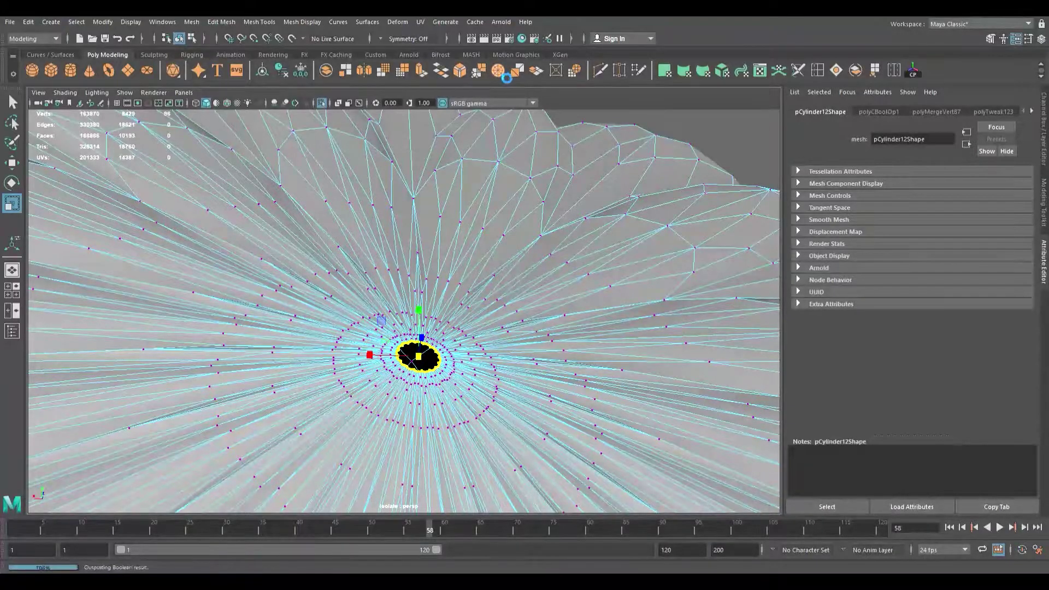
scroll(454, 375, "up", 5)
scroll(454, 374, "down", 7)
left_click_drag(454, 375, 451, 320, "alt")
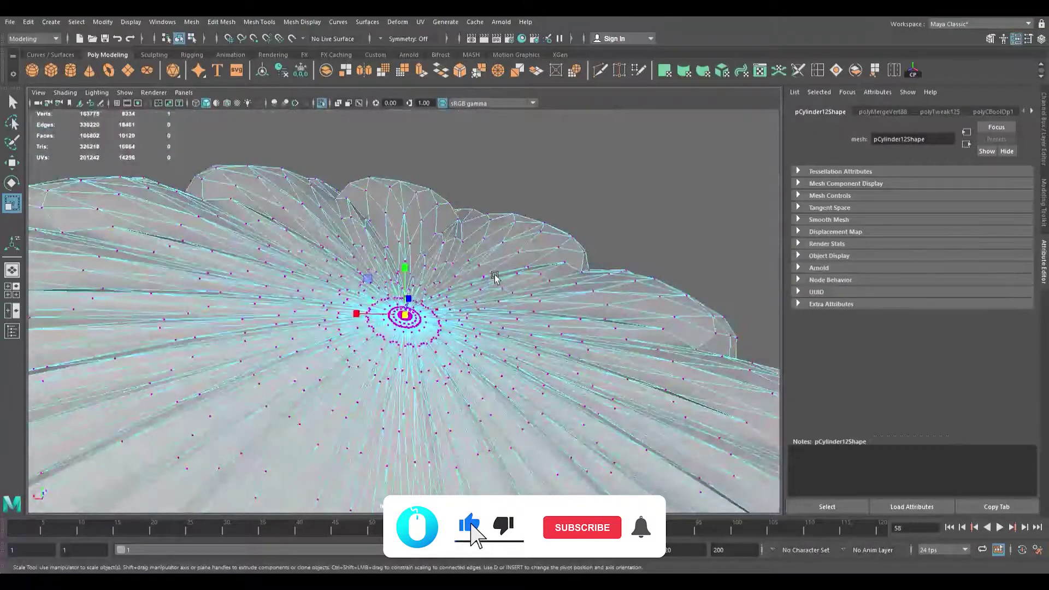
Step: Return to object mode and examine the closed top of the pineapple body
key("F8")
scroll(490, 282, "down", 5)
scroll(444, 322, "up", 3)
scroll(445, 323, "down", 3)
scroll(412, 367, "up", 2)
scroll(413, 367, "up", 6)
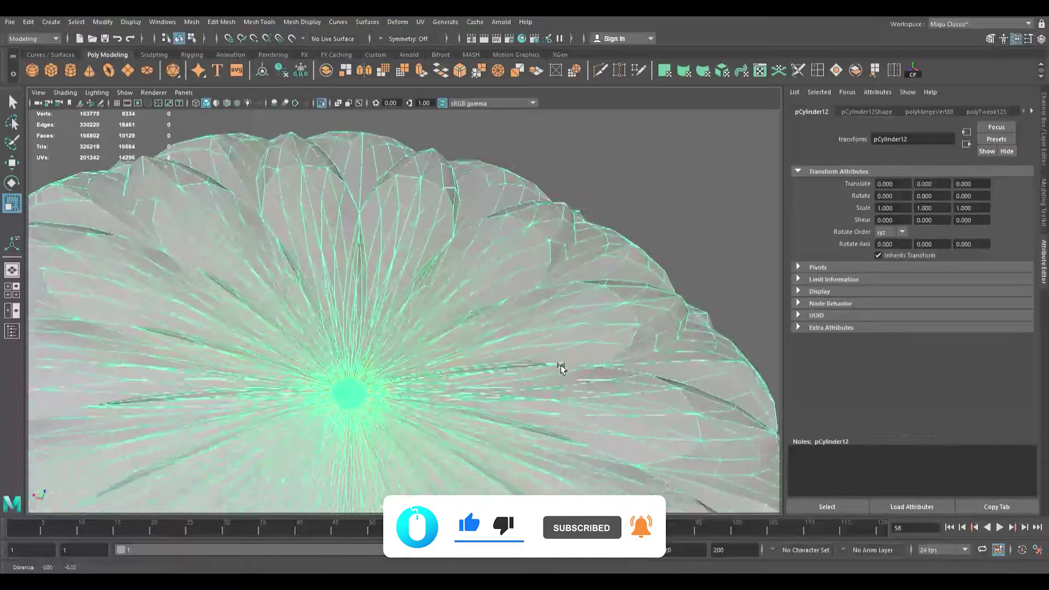
Step: Inspect the merged point at the top of the body and the front of the isolated body mesh
right_click_drag(558, 371, 700, 391, "alt")
middle_click_drag(438, 384, 649, 278, "alt")
mouse_move(424, 353)
right_mouse_down("alt")
mouse_move(451, 364)
mouse_move(424, 365)
right_mouse_up("alt")
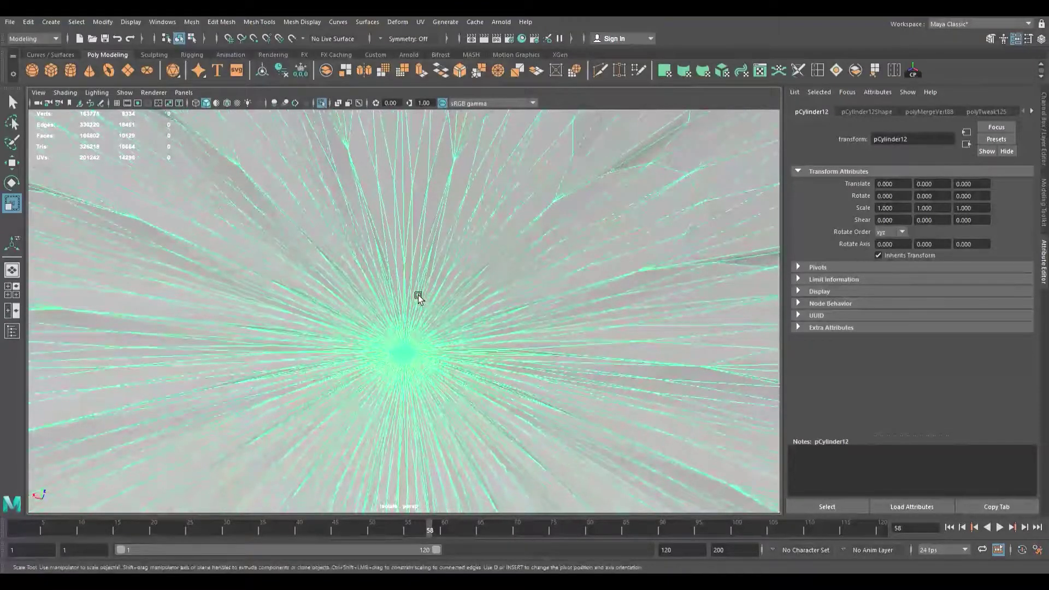
scroll(463, 273, "down", 10)
left_click_drag(384, 373, 393, 293, "alt")
scroll(581, 364, "down", 5)
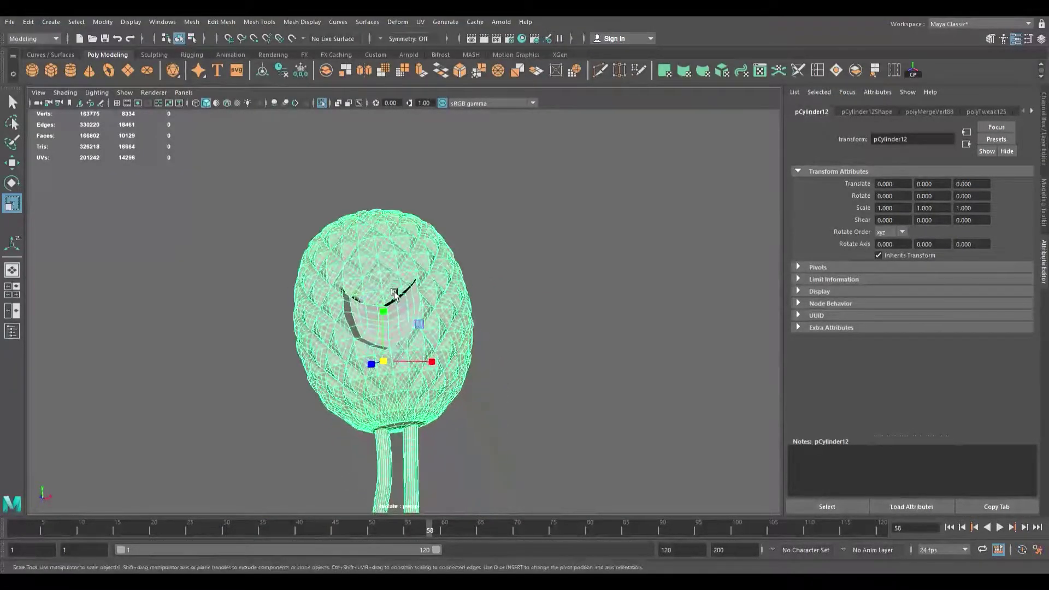
scroll(392, 293, "up", 8)
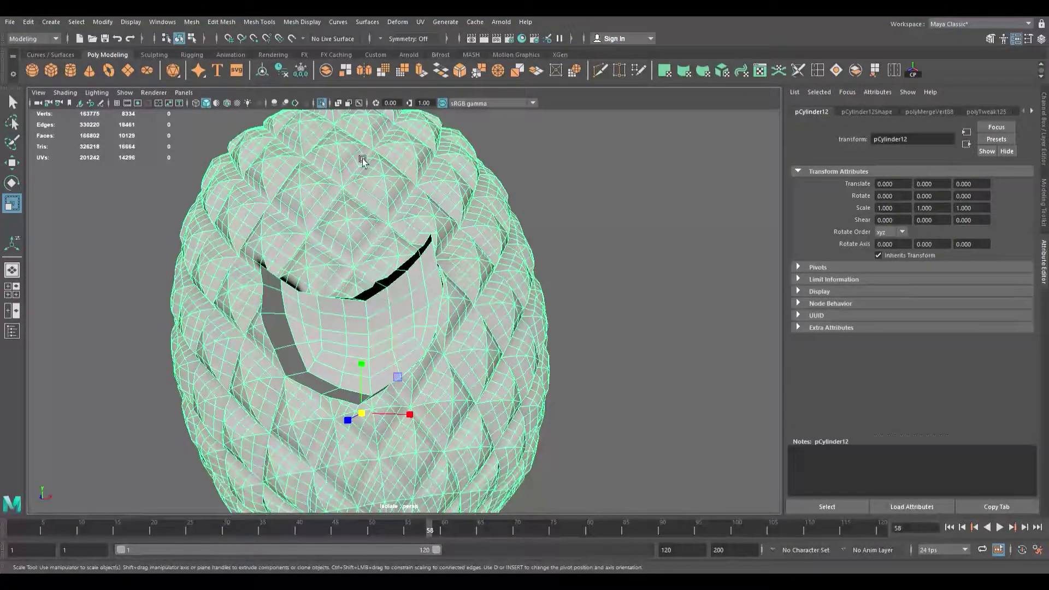
Step: Show the whole character again, smooth the pineapple body with one division level and deselect it
left_click(321, 103)
scroll(343, 121, "down", 5)
left_click_drag(343, 121, 370, 234, "alt")
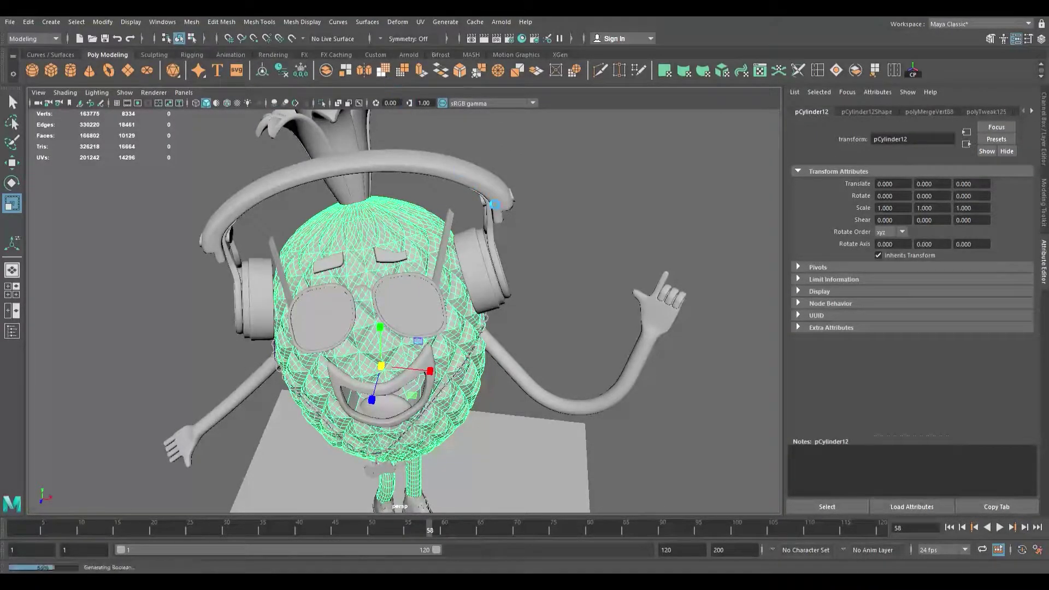
left_click(386, 77)
scroll(438, 244, "up", 4)
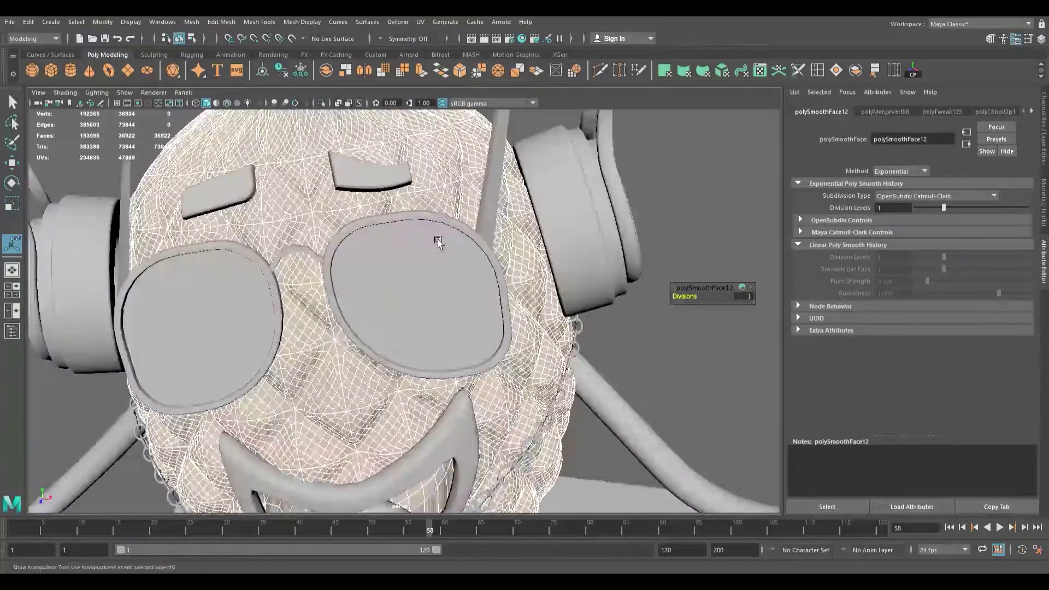
scroll(437, 243, "up", 3)
scroll(214, 336, "up", 4)
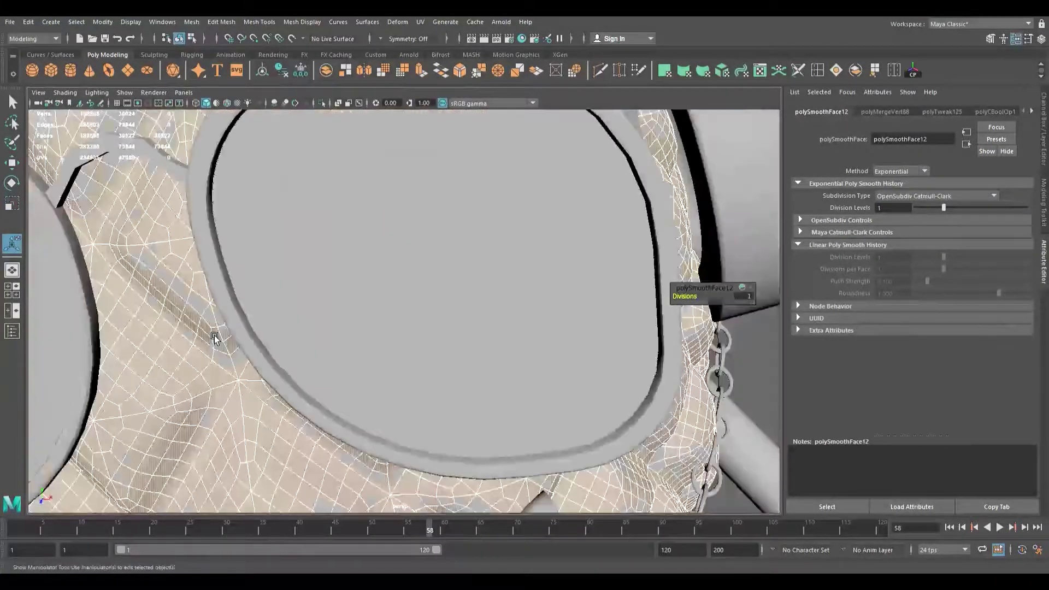
scroll(215, 335, "down", 6)
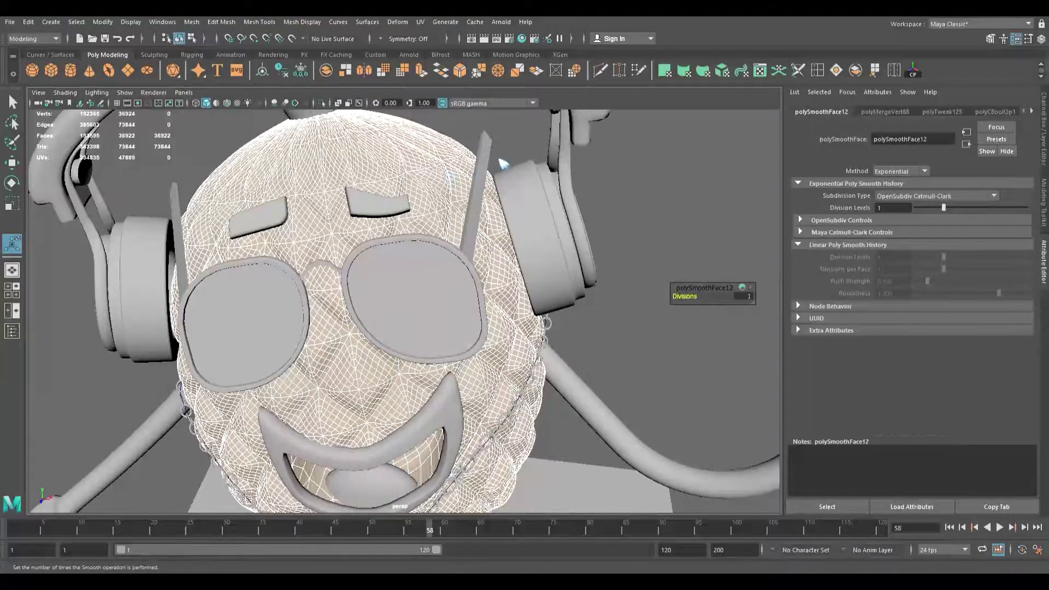
key("q")
left_click(699, 184)
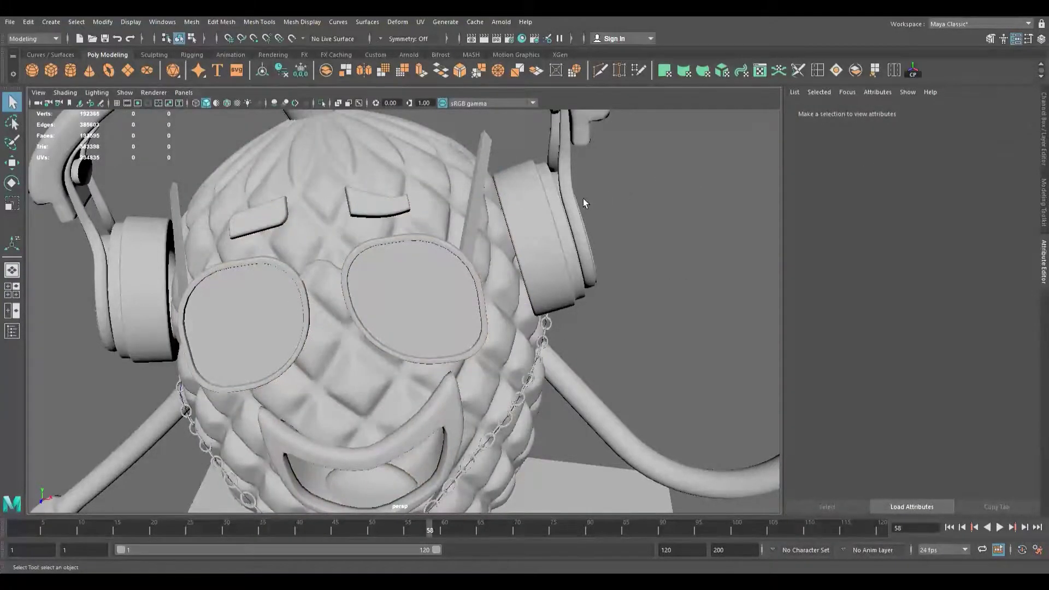
Step: Select the character's lowered arm and bring it into close view
left_click_drag(579, 198, 475, 166, "alt")
key("f")
left_click_drag(465, 209, 424, 273, "alt")
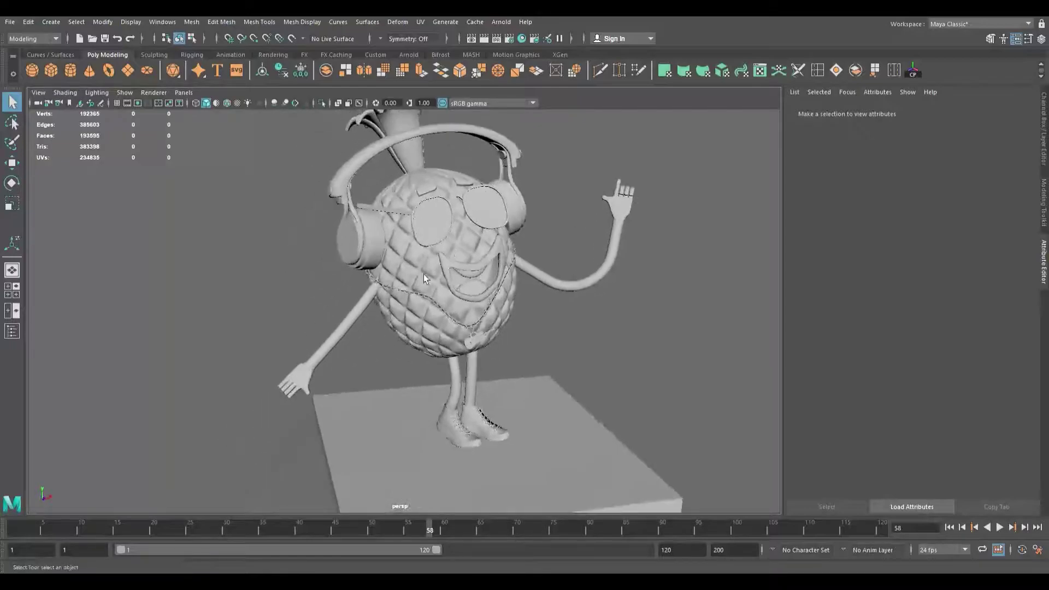
left_click(360, 320)
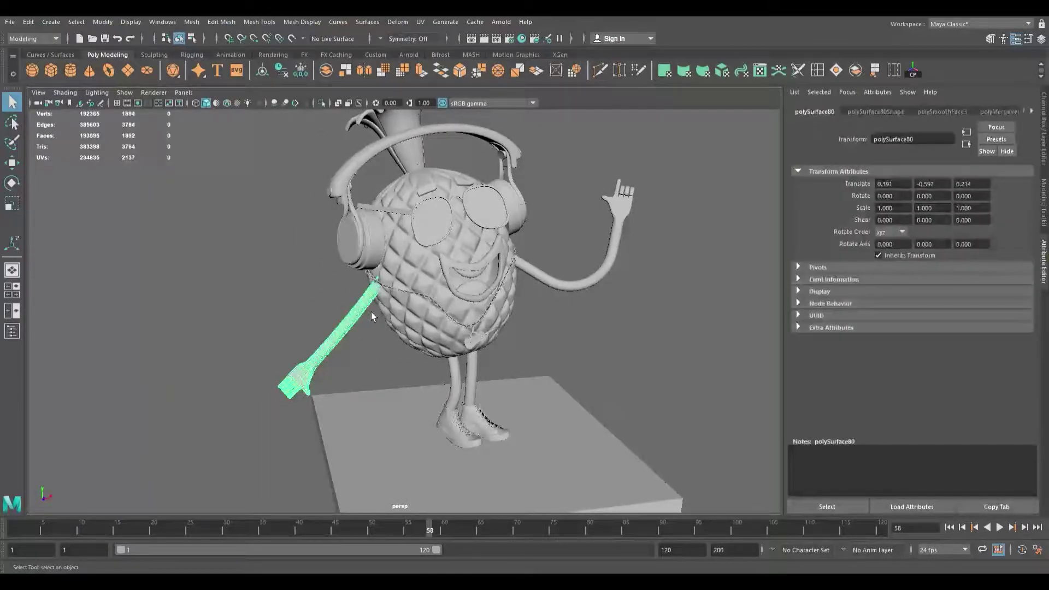
middle_click_drag(375, 309, 407, 369, "alt")
scroll(433, 234, "up", 6)
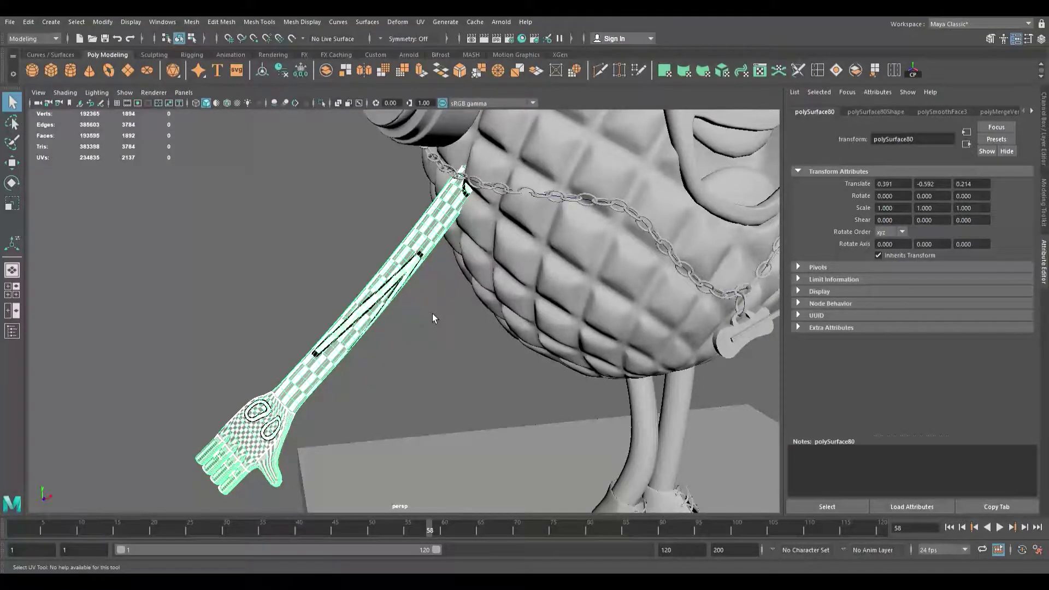
Step: Cut and unfold the lowered arm's existing UVs, hide the checker preview and switch to edge selection
key("ctrl+z")
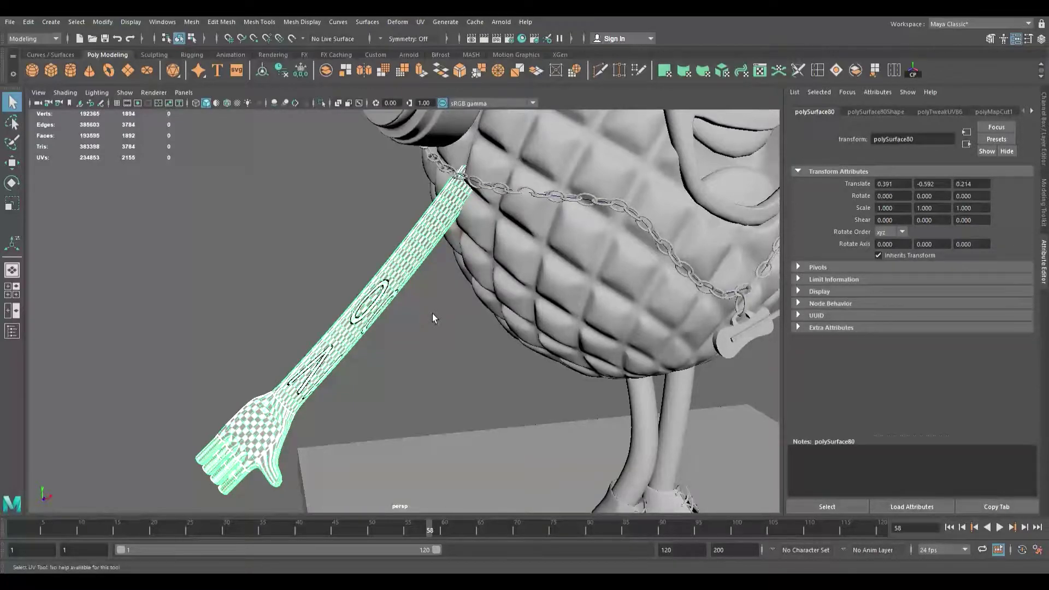
left_click(621, 91)
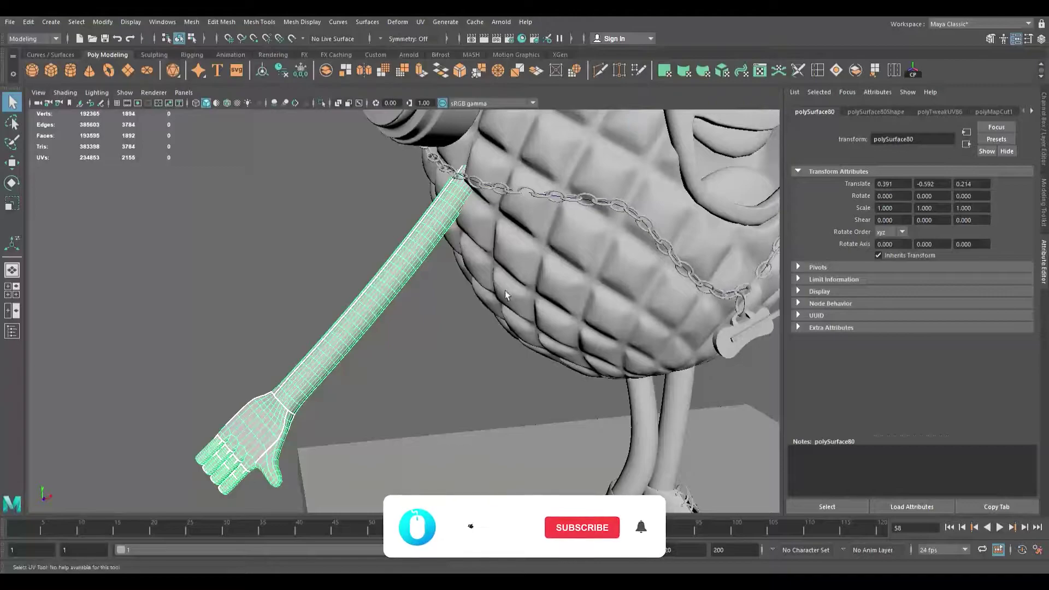
right_click_drag(378, 255, 358, 252)
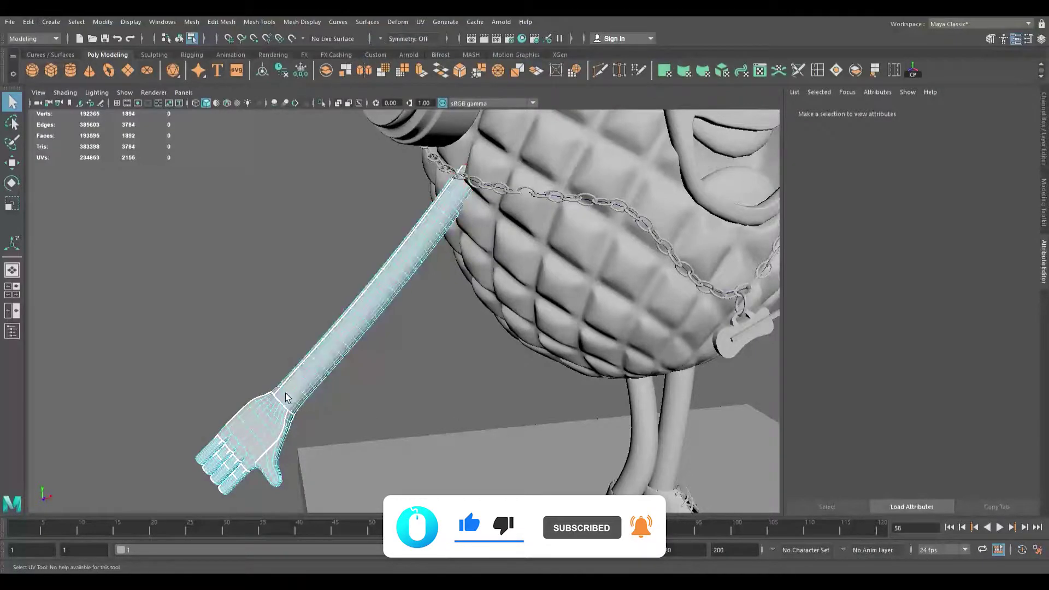
Step: Replace the arm's fragmented UV layout with a planar projection across all of its faces
middle_click_drag(290, 407, 214, 260, "alt")
left_click_drag(215, 260, 282, 288, "alt")
middle_click_drag(282, 289, 183, 321, "alt")
right_click_drag(183, 321, 257, 339, "alt")
middle_click_drag(258, 339, 385, 328, "alt")
right_click_drag(189, 349, 303, 360, "alt")
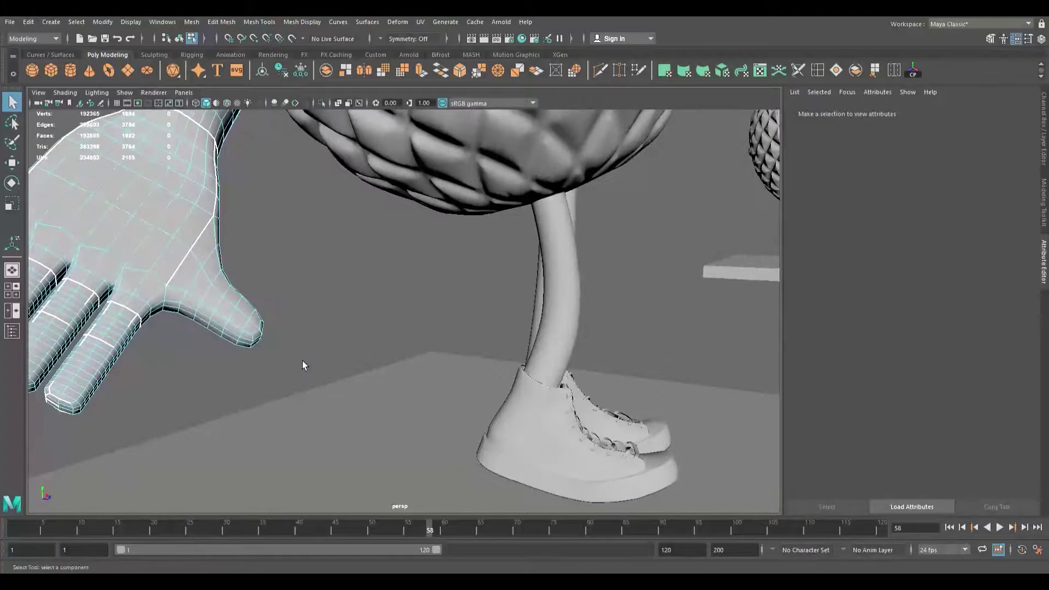
middle_click_drag(302, 361, 333, 368, "alt")
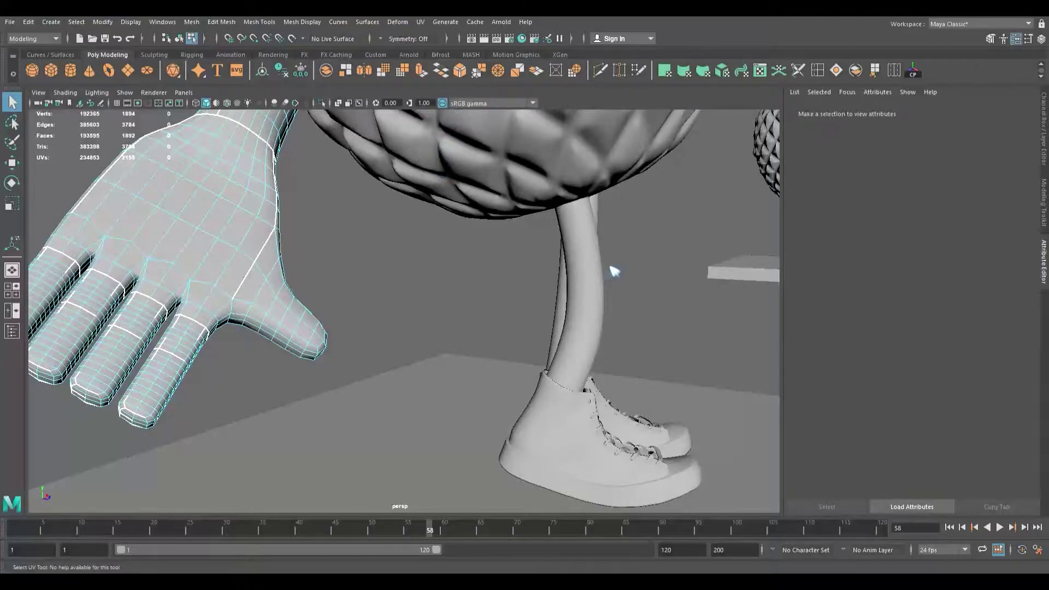
right_click_drag(639, 263, 650, 269)
left_click(412, 301)
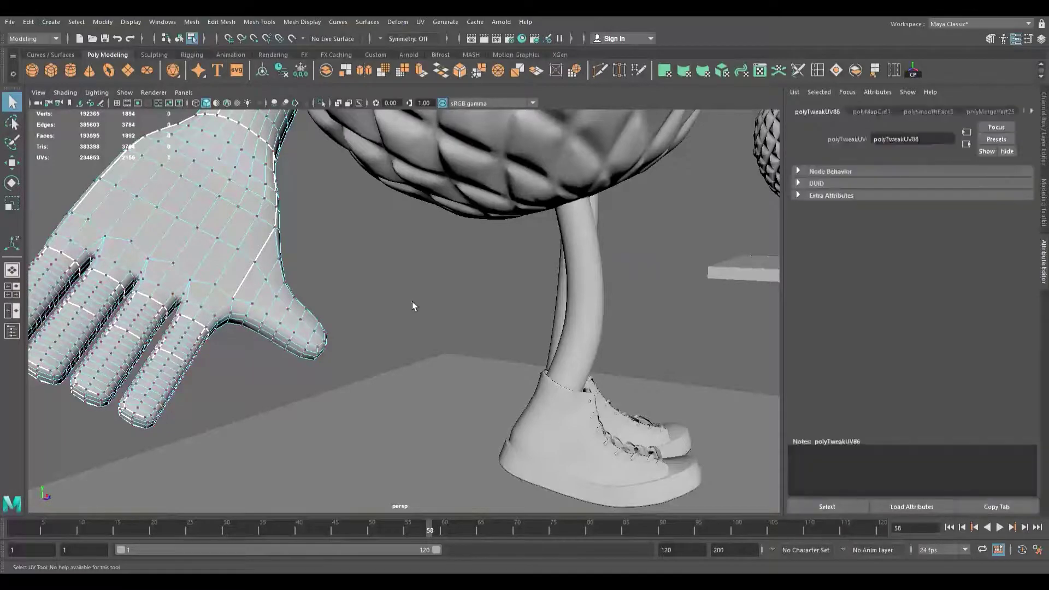
key("F8")
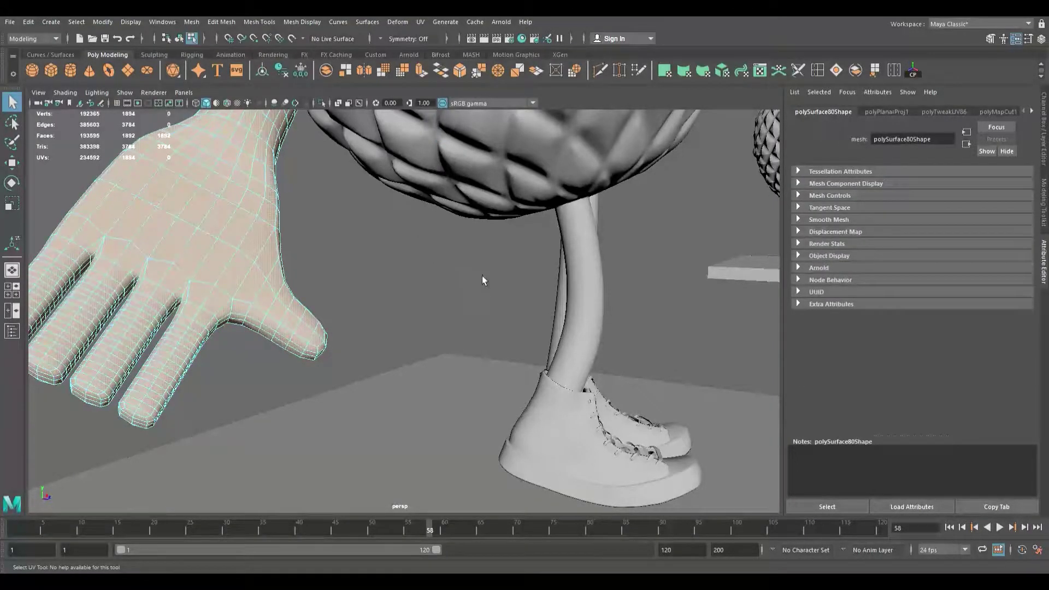
Step: Check the projected hand and forearm for leftover seams and isolate the arm in the viewport
left_click_drag(262, 255, 325, 279, "alt")
right_click_drag(326, 279, 347, 319, "alt")
middle_click_drag(186, 266, 254, 284, "alt")
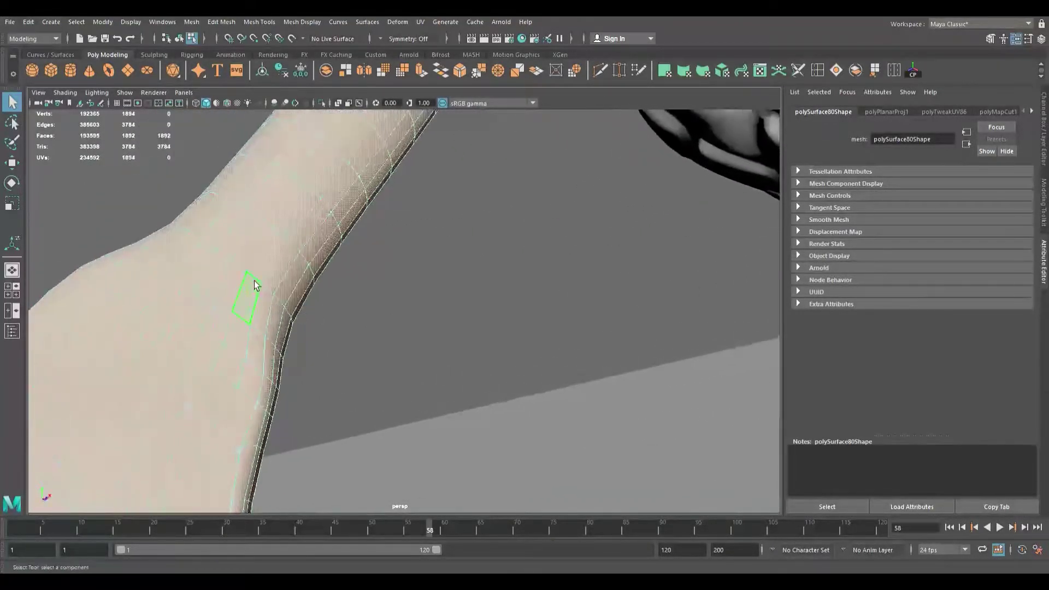
scroll(247, 272, "down", 5)
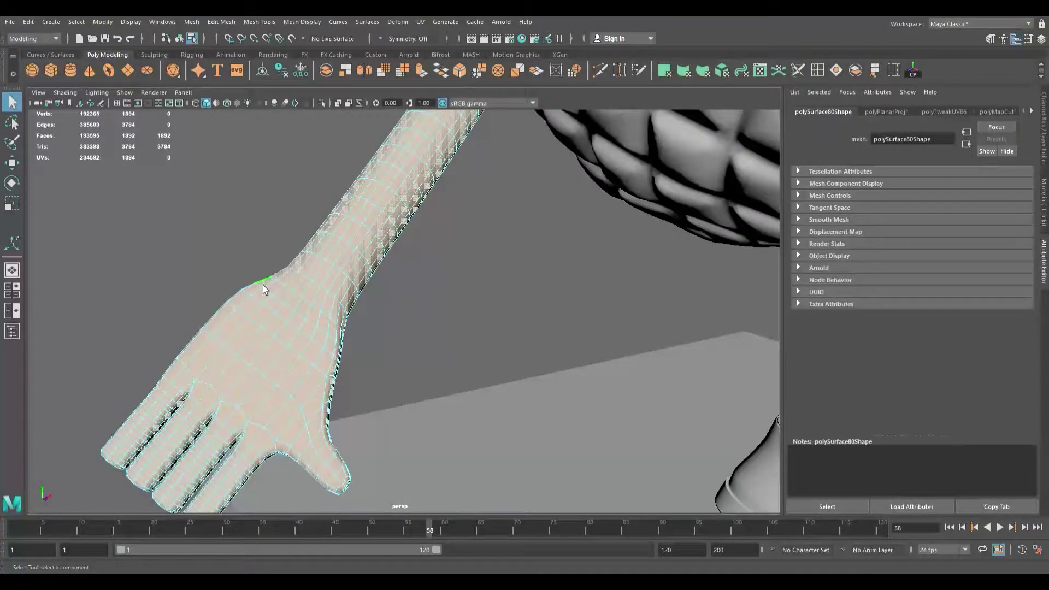
middle_click_drag(316, 283, 120, 349, "alt")
scroll(282, 303, "down", 5)
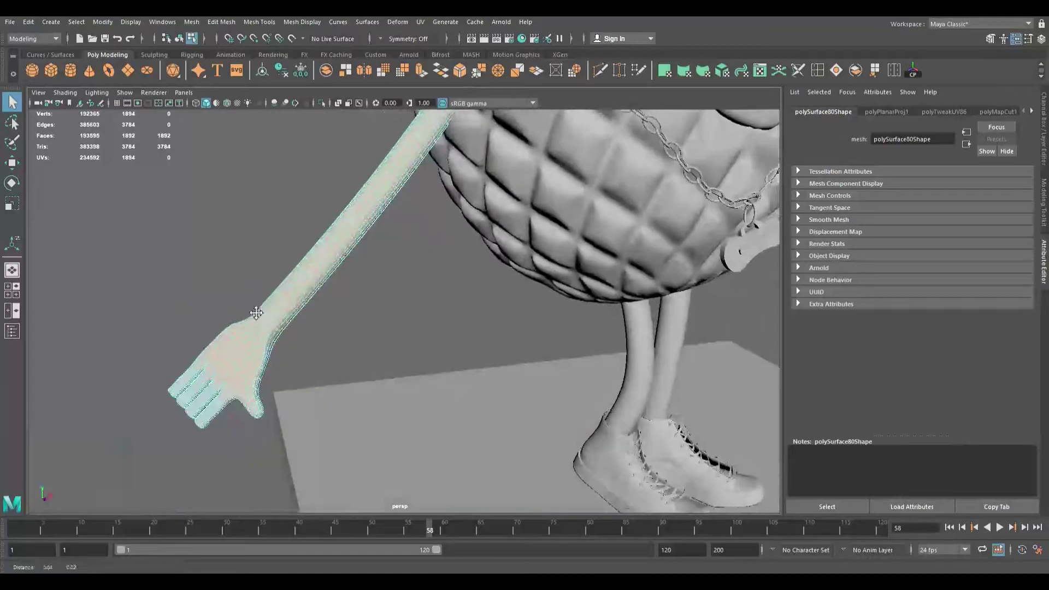
left_click_drag(120, 348, 183, 338, "alt")
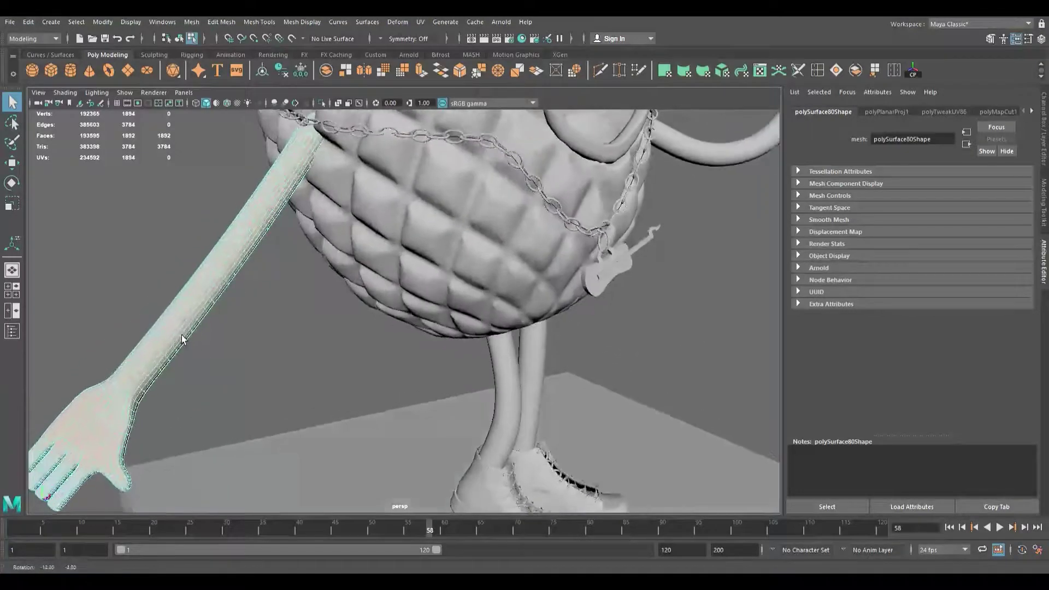
left_click(322, 104)
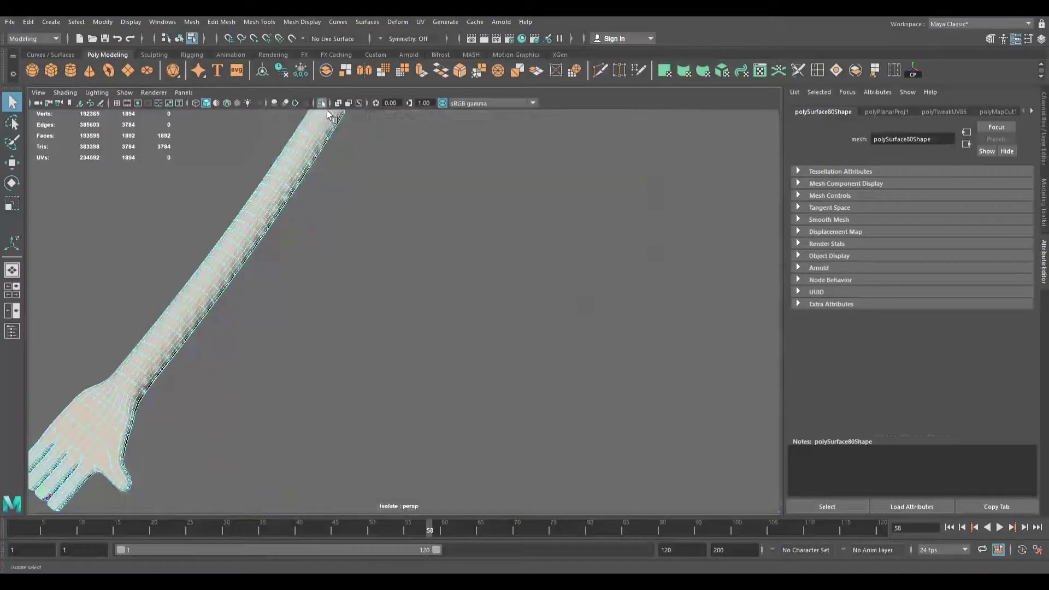
Step: Cut a UV seam along the edge loop around the arm's capped shoulder end
left_click_drag(247, 256, 236, 218, "alt")
middle_click_drag(240, 210, 211, 346, "alt")
scroll(211, 346, "up", 5)
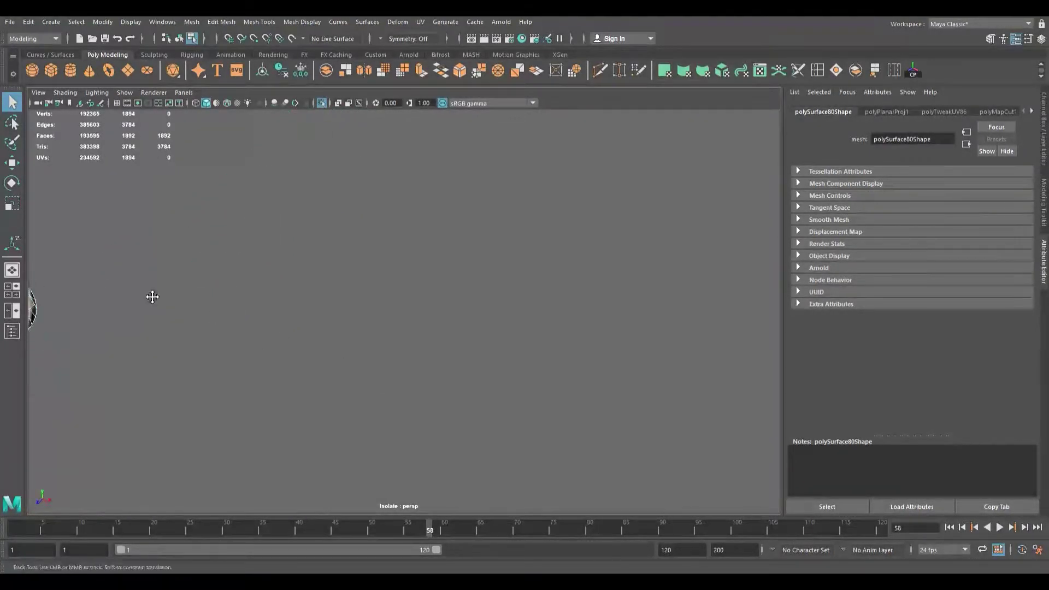
middle_click_drag(153, 297, 352, 254, "alt")
scroll(360, 257, "up", 2)
scroll(200, 261, "up", 2)
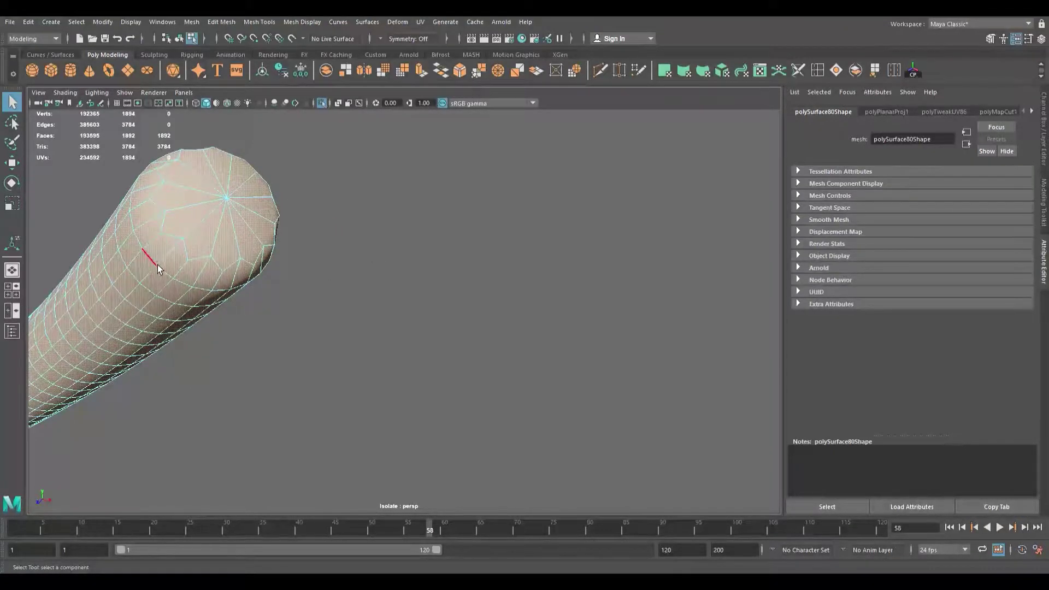
double_click(156, 263)
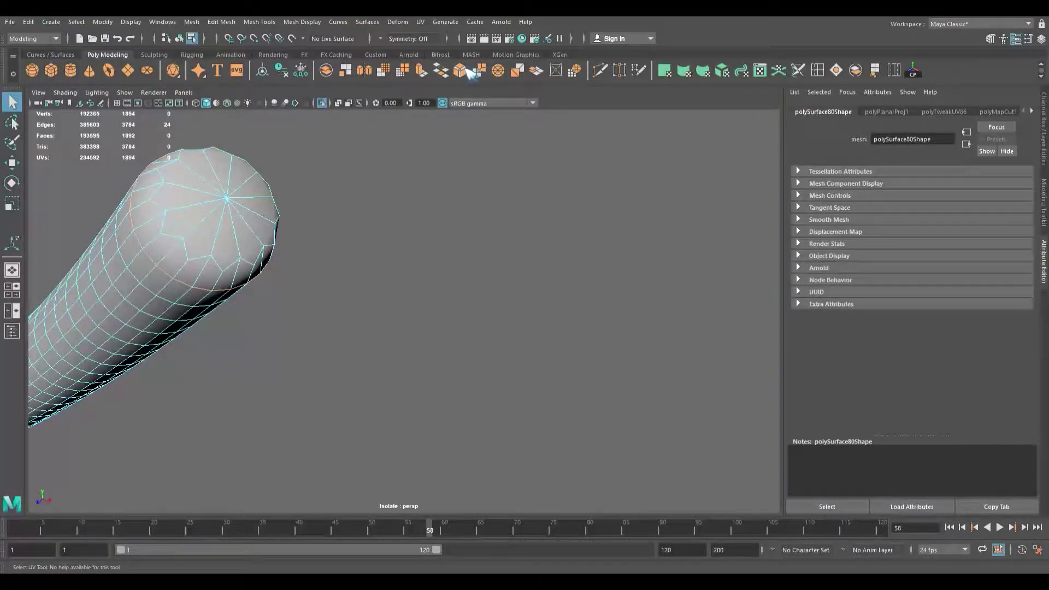
left_click(645, 254)
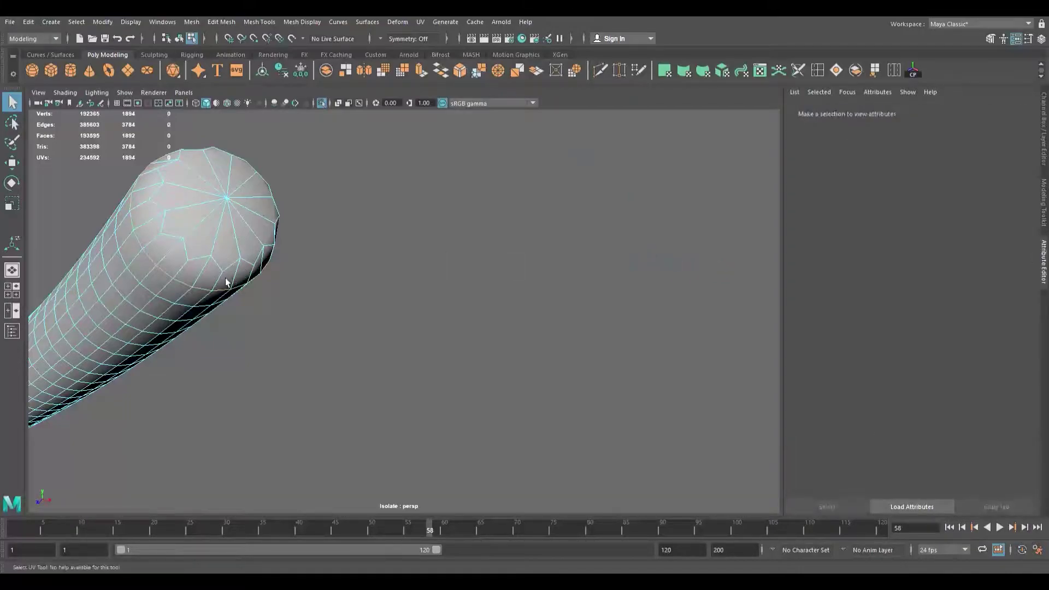
double_click(156, 256)
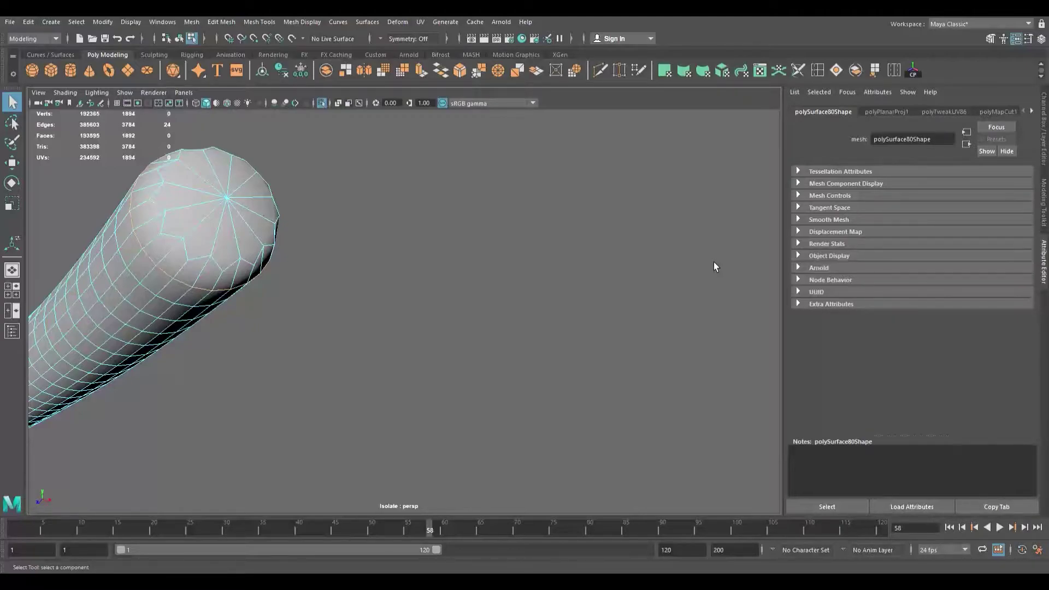
key("shift+x")
Step: Cut a UV seam along the lengthwise edge loop that follows the sides of the fingers, hand and arm
left_click_drag(199, 285, 306, 219, "alt")
scroll(235, 266, "down", 5)
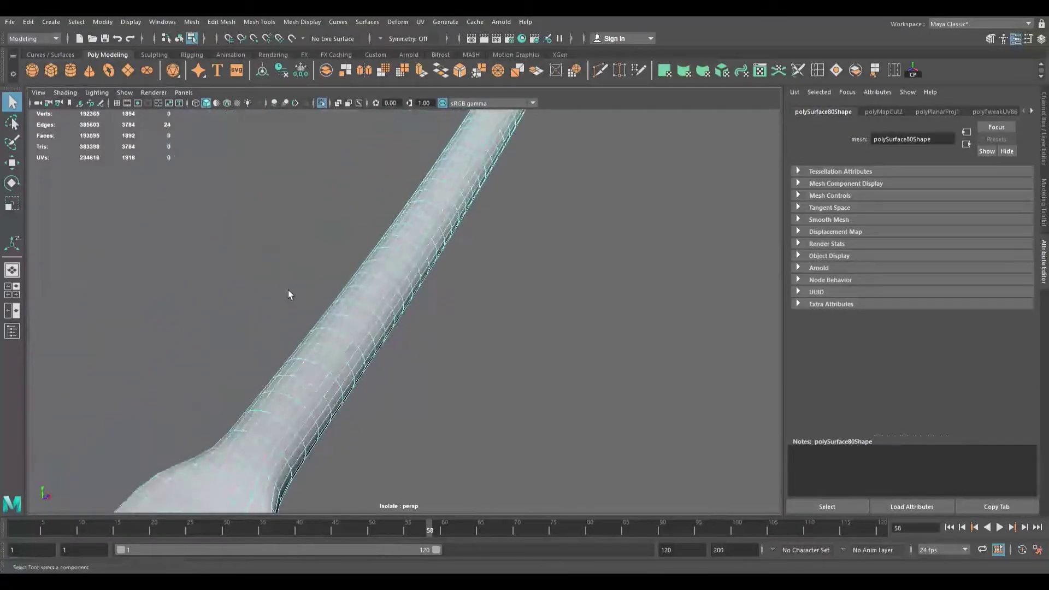
scroll(288, 291, "down", 3)
middle_click_drag(288, 290, 304, 171, "alt")
scroll(279, 257, "down", 2)
left_click_drag(231, 283, 261, 336, "alt")
scroll(261, 336, "up", 4)
middle_click_drag(261, 336, 310, 292, "alt")
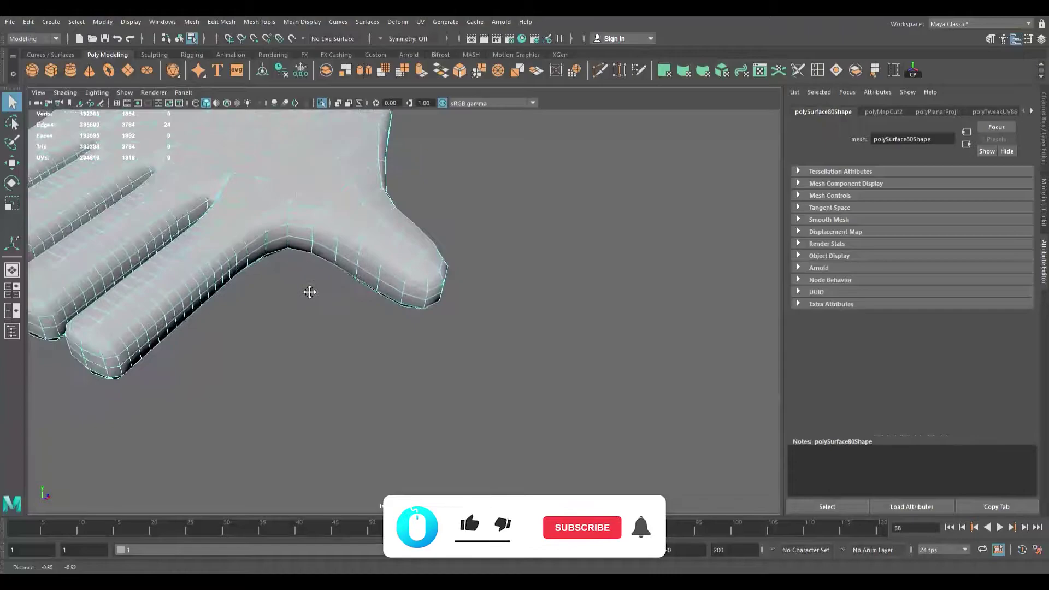
key("F10")
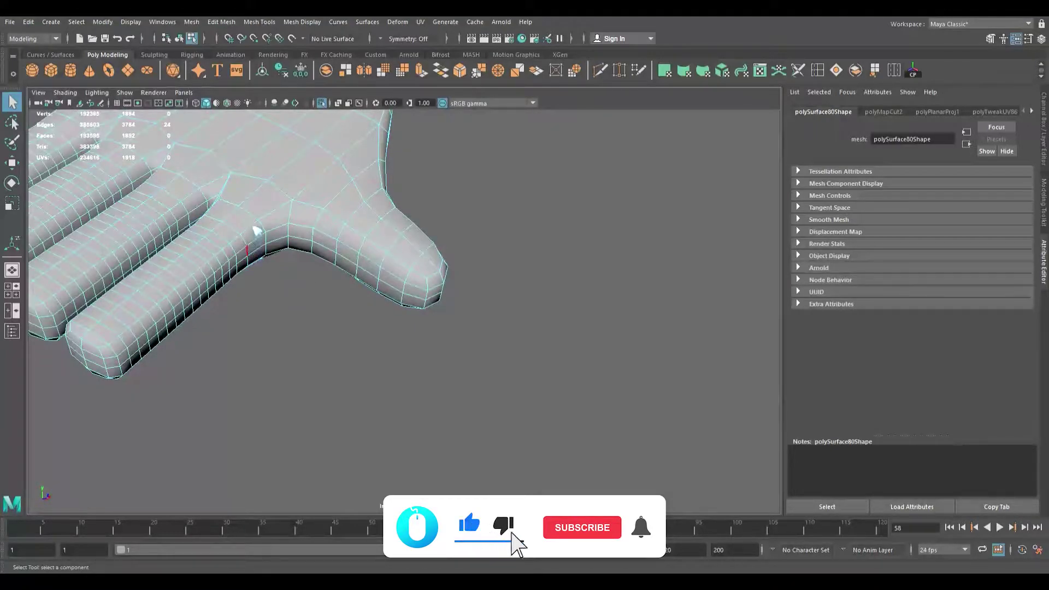
double_click(257, 257)
scroll(259, 260, "down", 7)
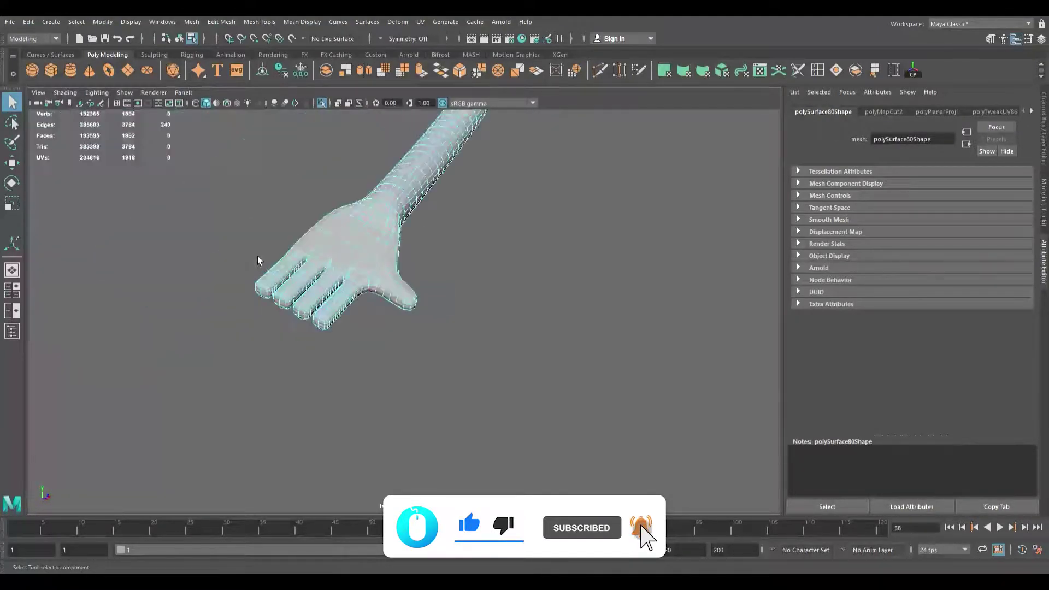
left_click_drag(286, 261, 247, 263, "alt")
middle_click_drag(219, 276, 242, 302, "alt")
key("shift+x")
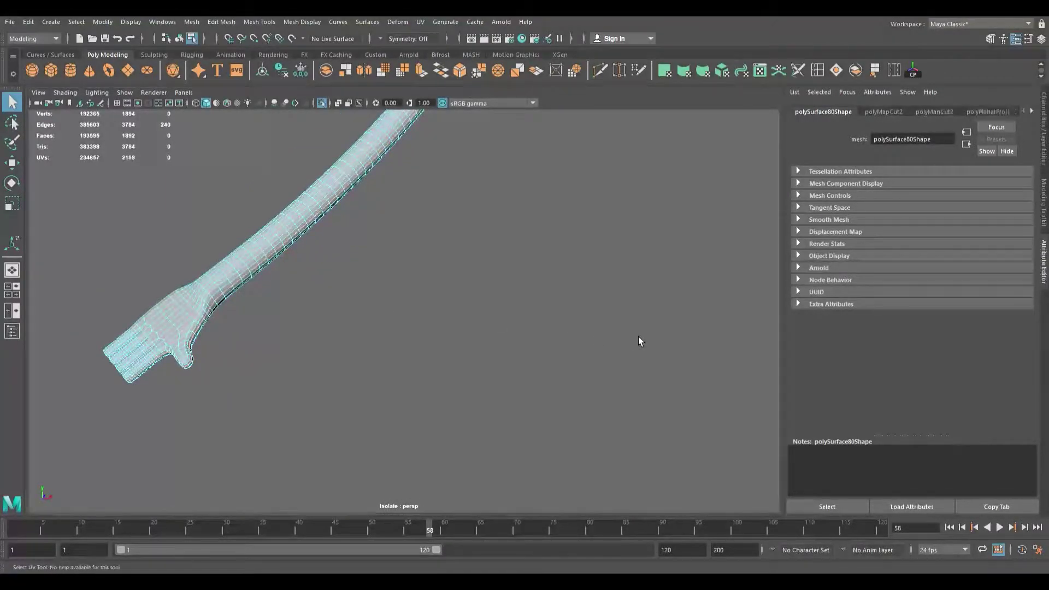
mouse_move(275, 323)
left_mouse_down("alt")
mouse_move(298, 321)
mouse_move(257, 331)
left_mouse_up("alt")
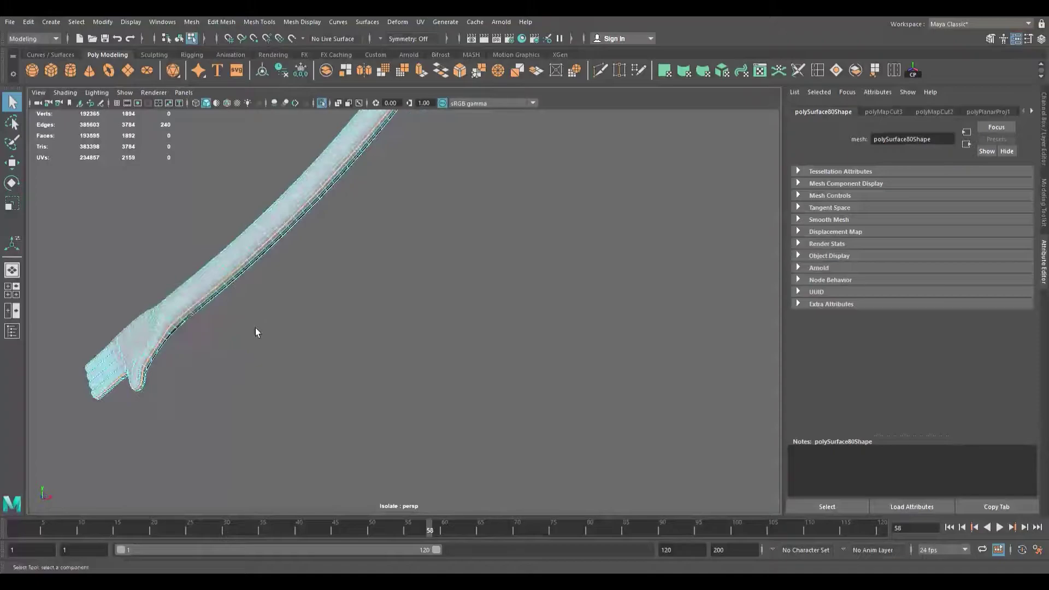
middle_click_drag(294, 292, 219, 397, "alt")
left_click_drag(219, 396, 240, 329, "alt")
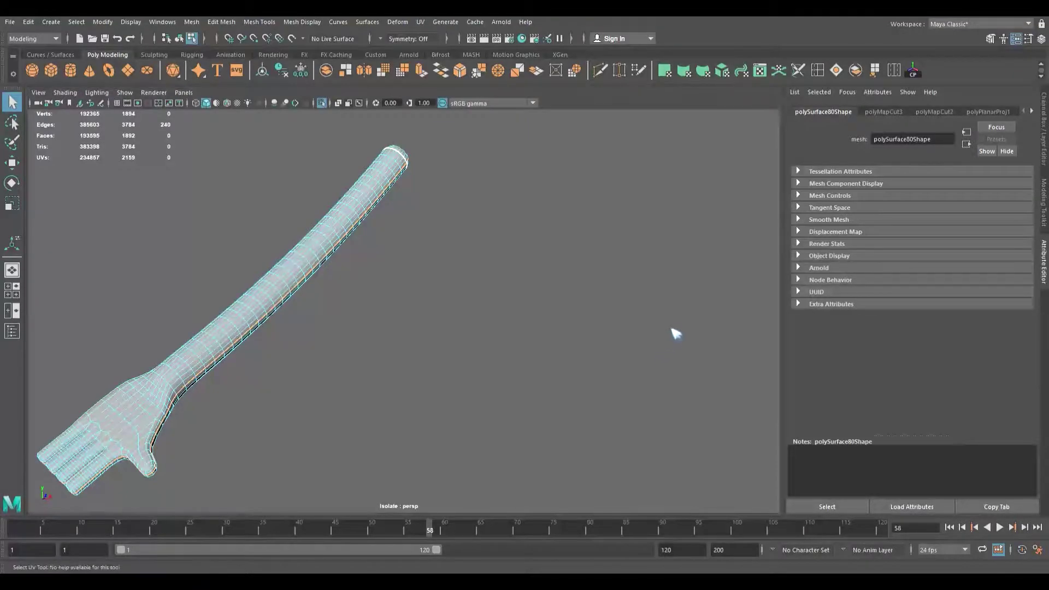
Step: Unfold the UVs of the arm's main shell and select the separate shell of its capped shoulder end
left_click(599, 338)
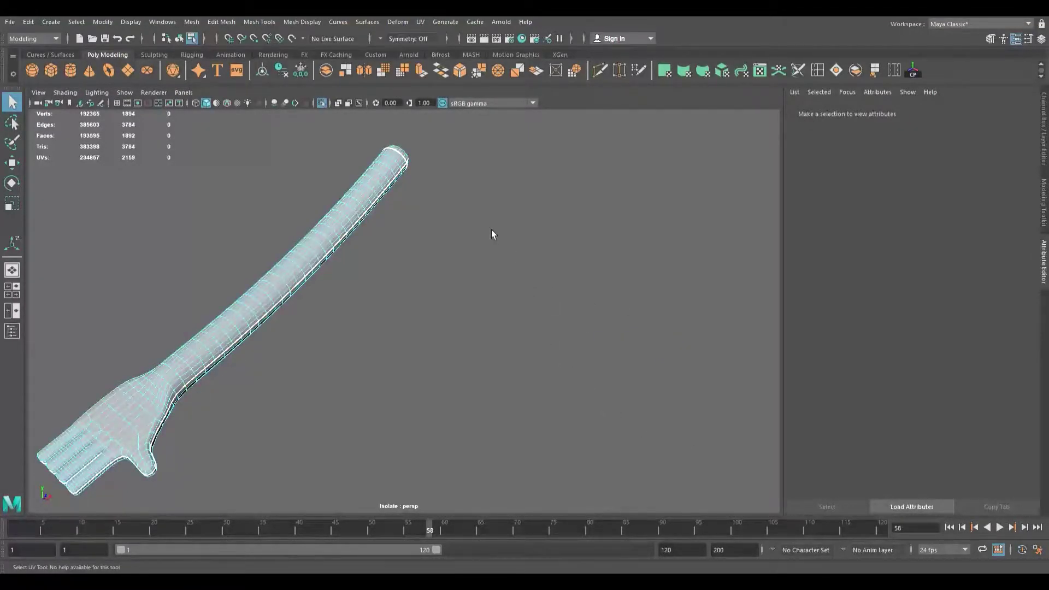
key("ctrl+z")
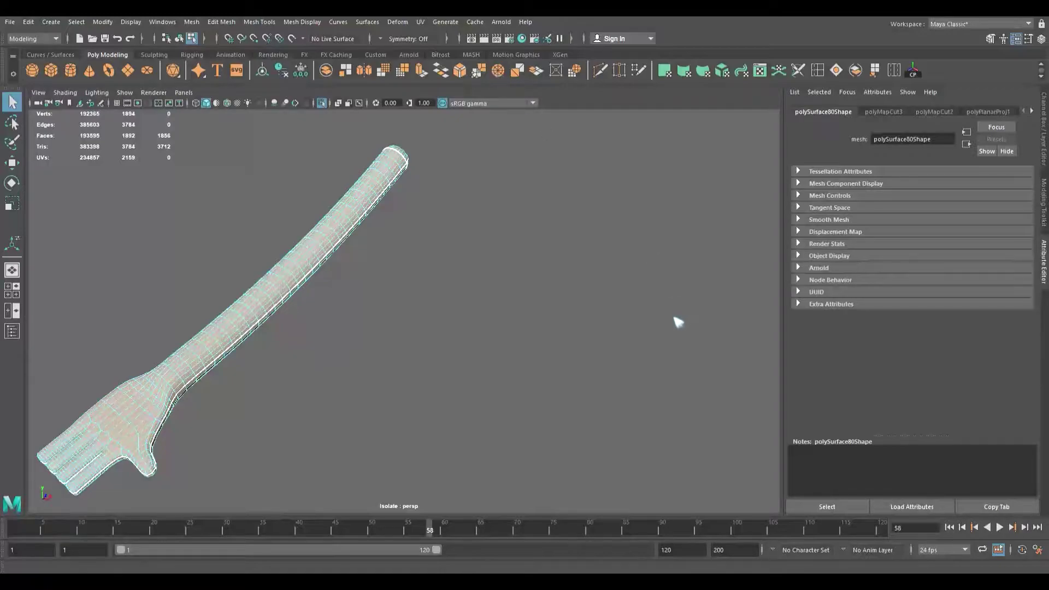
left_click(670, 399)
key("ctrl+z")
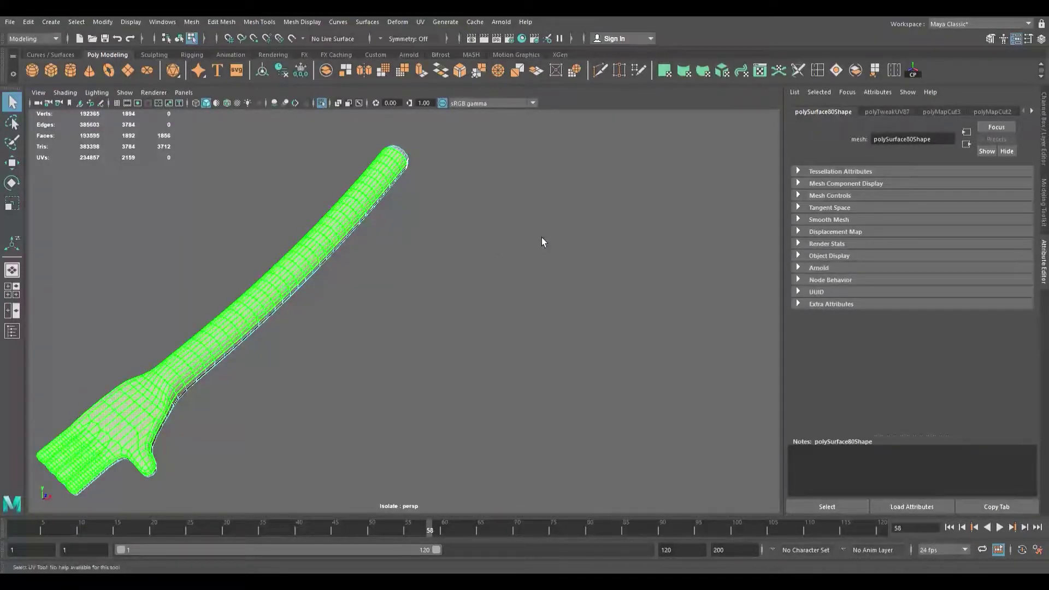
left_click(652, 150)
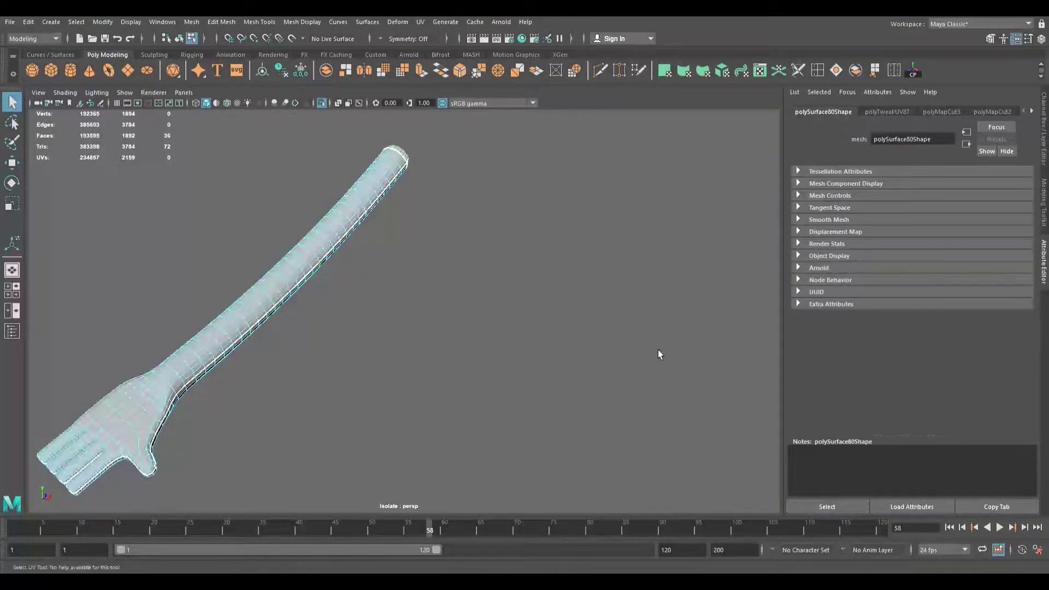
left_click(624, 339)
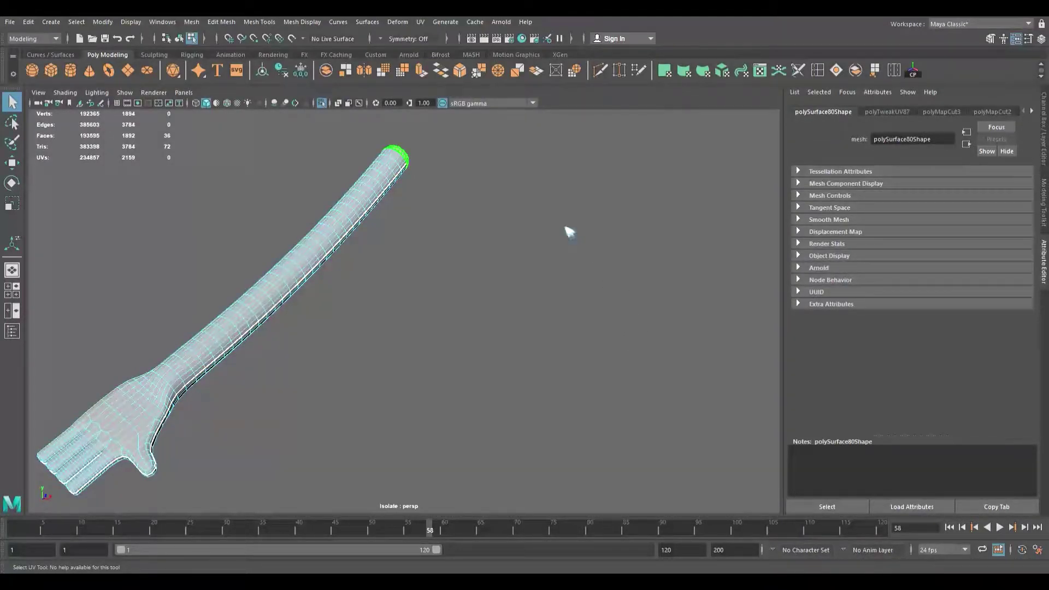
Step: Sew the stray single cut edges left in the arm's UV layout
key("ctrl+z")
key("ctrl+z")
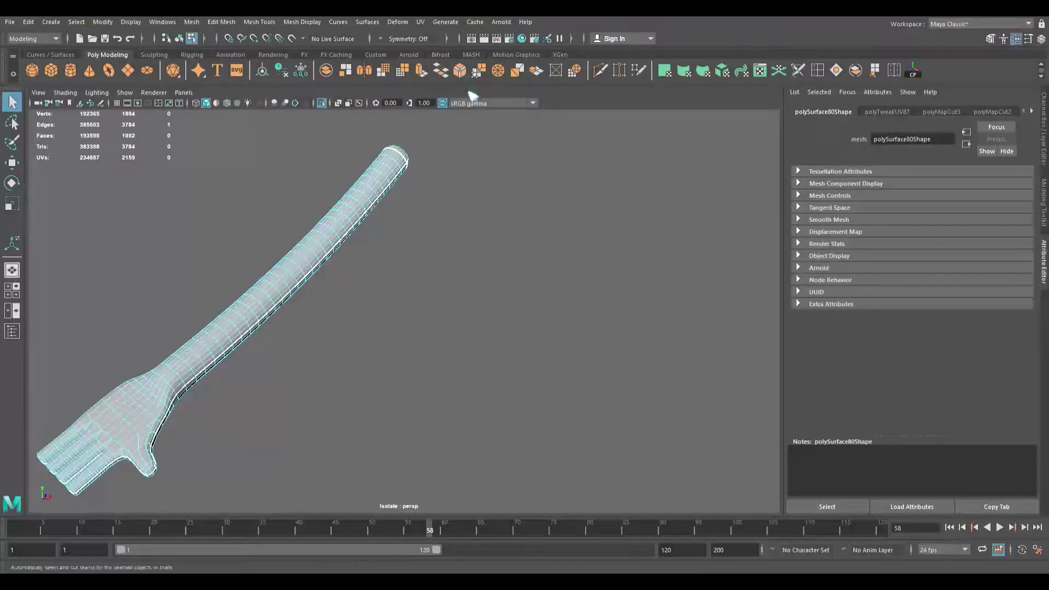
left_click(511, 139)
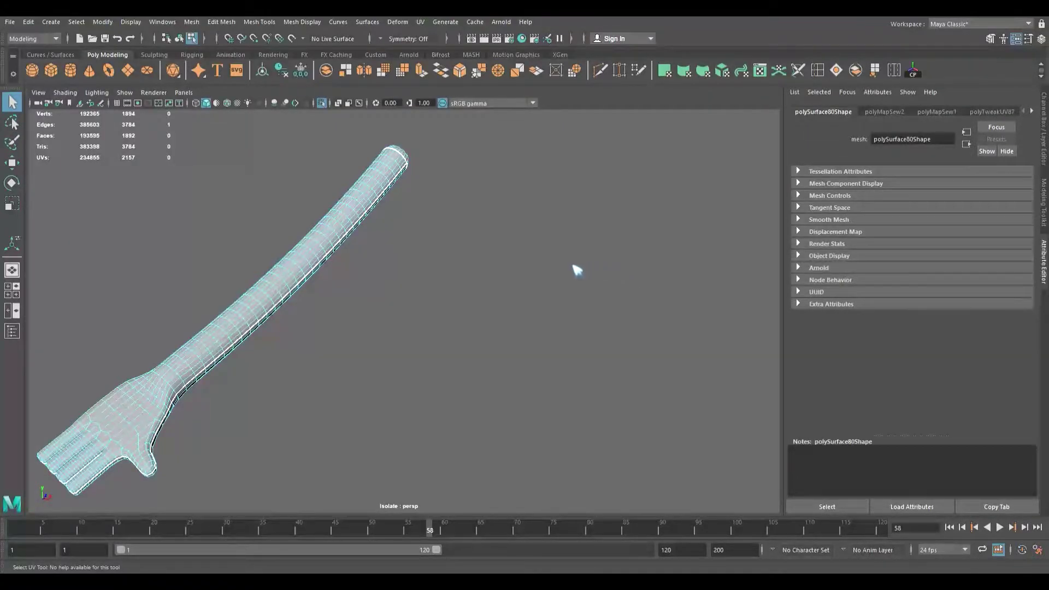
left_click(543, 282)
left_click(591, 291)
Step: Turn on UV distortion shading to check the arm's shells for stretching
left_click(808, 84)
left_click(807, 84)
left_click(305, 84)
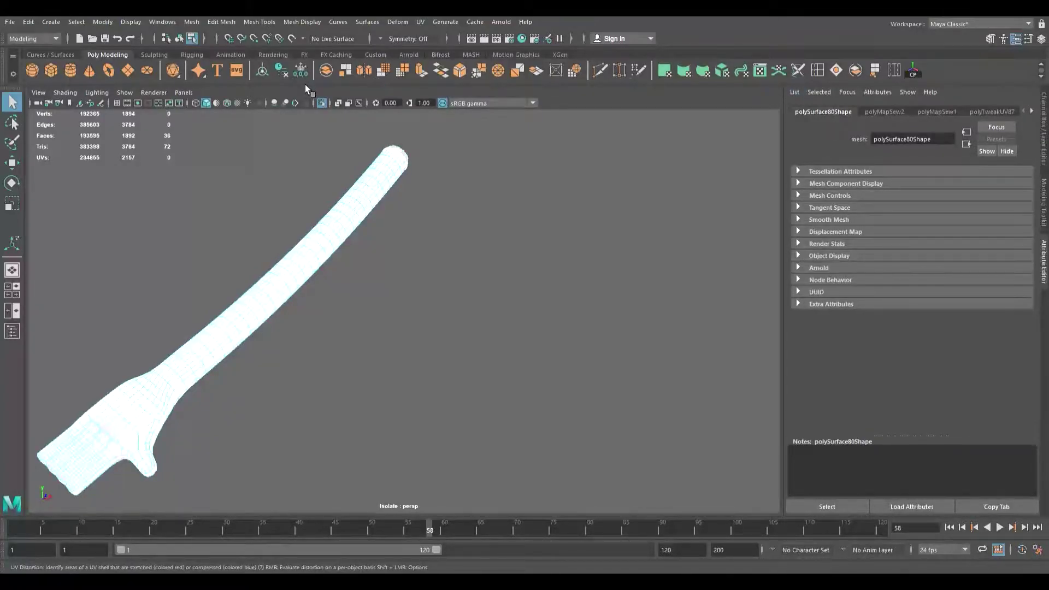
Step: Bring the full character back into view and add the raised arm to the selection
left_click_drag(162, 439, 164, 401, "alt")
scroll(164, 401, "down", 5)
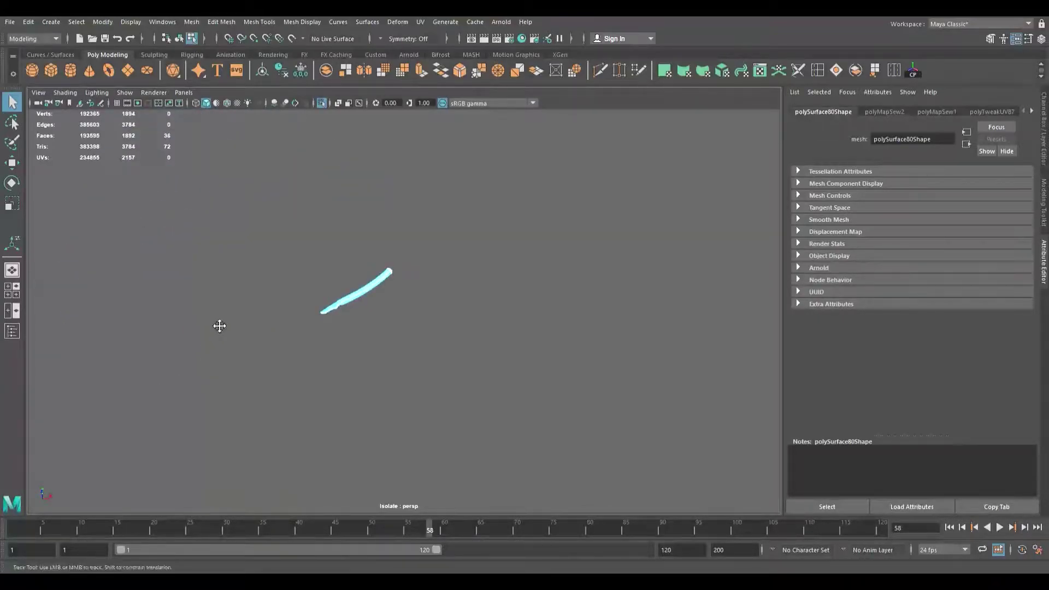
middle_click_drag(218, 326, 79, 349, "alt")
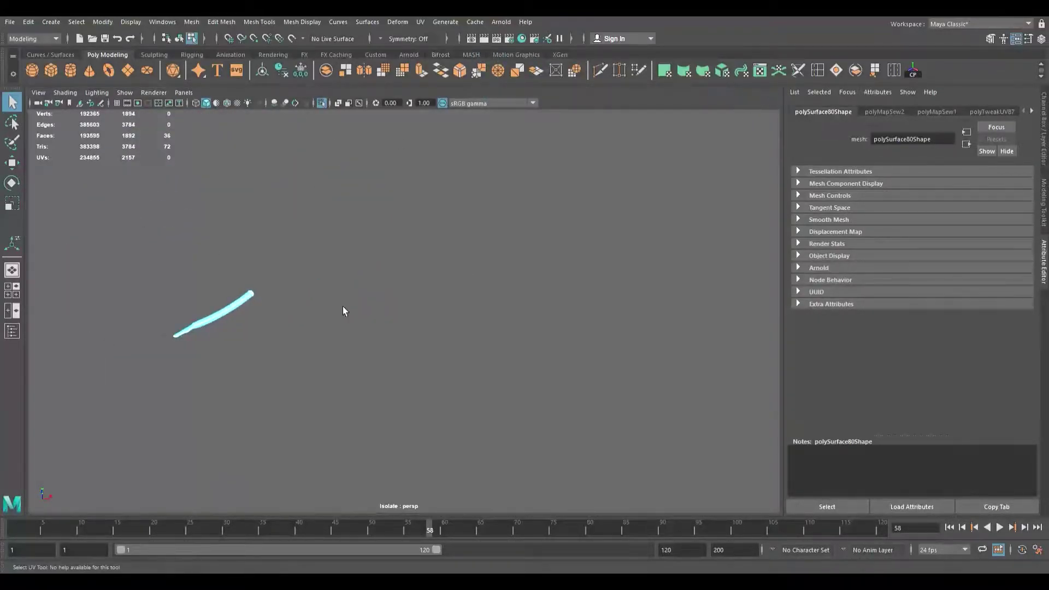
left_click(323, 105)
left_click_drag(355, 340, 462, 329, "alt")
scroll(482, 384, "up", 5)
scroll(458, 325, "up", 2)
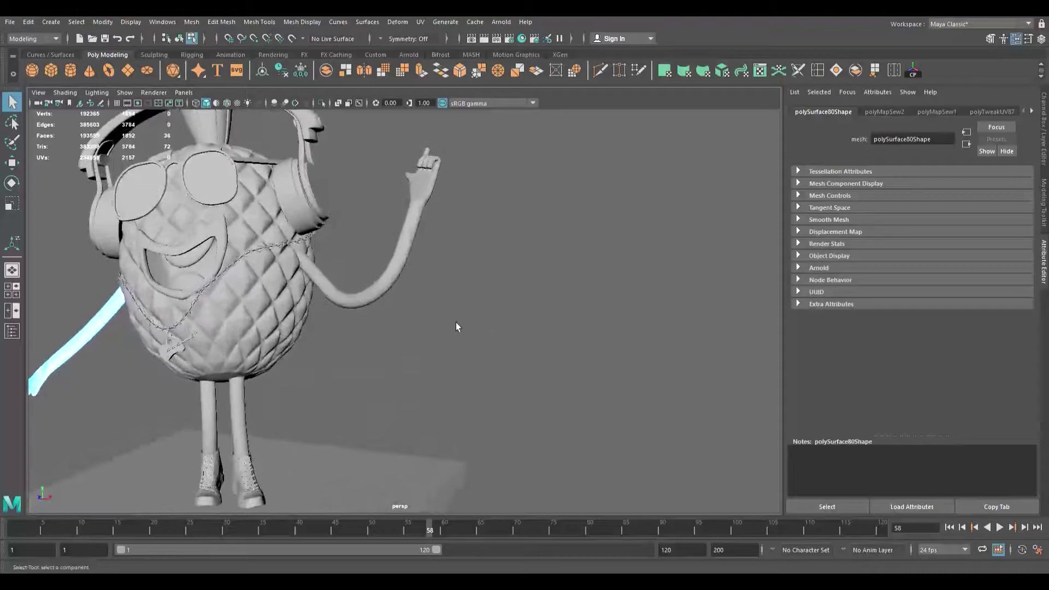
middle_click_drag(456, 327, 422, 314, "alt")
left_click(376, 247, "shift")
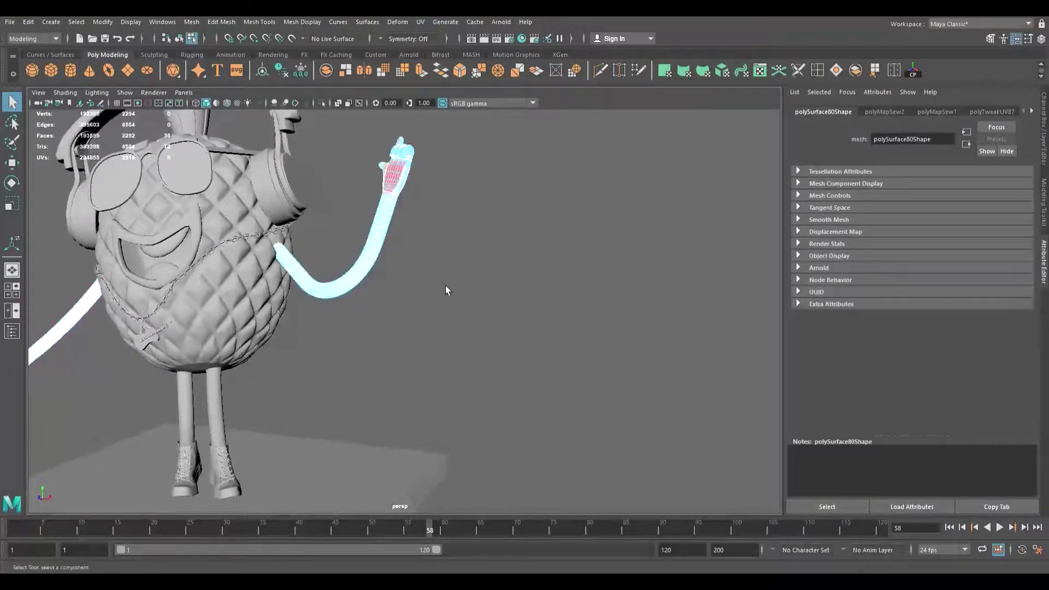
Step: Isolate the raised arm as a whole object and replace its UVs with a planar projection
middle_click_drag(720, 398, 783, 304, "alt")
scroll(385, 221, "up", 3)
middle_click_drag(385, 220, 400, 366, "alt")
left_click_drag(458, 237, 531, 259, "alt")
middle_click_drag(531, 259, 500, 224, "alt")
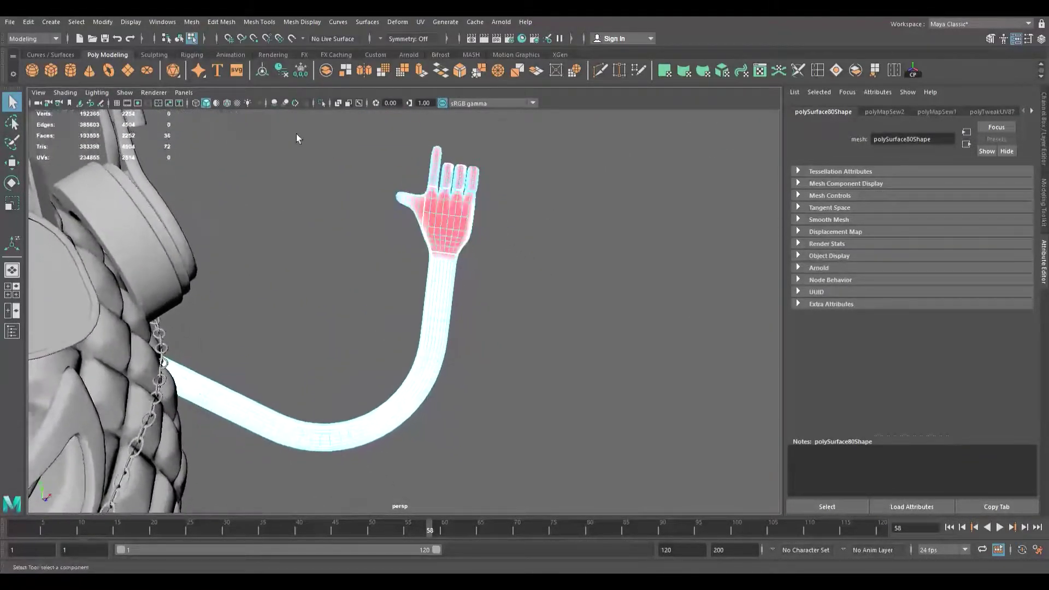
left_click(322, 103)
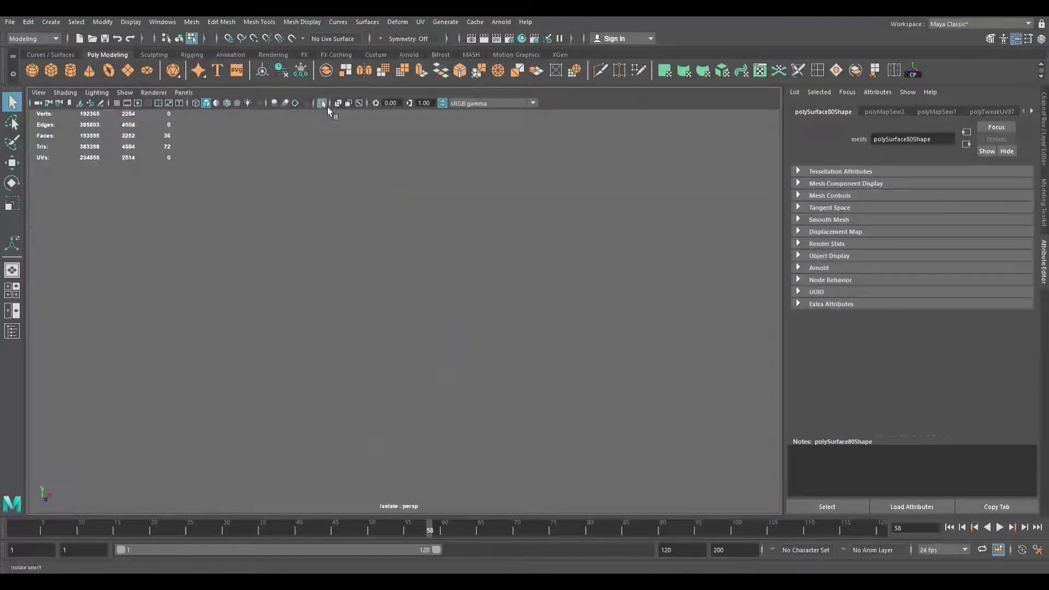
left_click(323, 103)
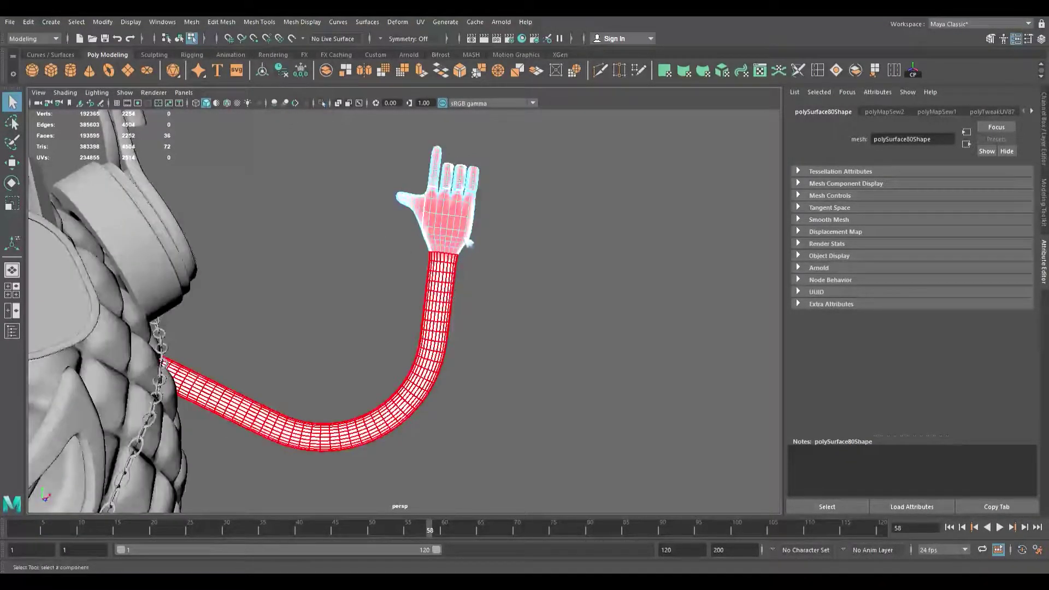
key("F8")
left_click(450, 280)
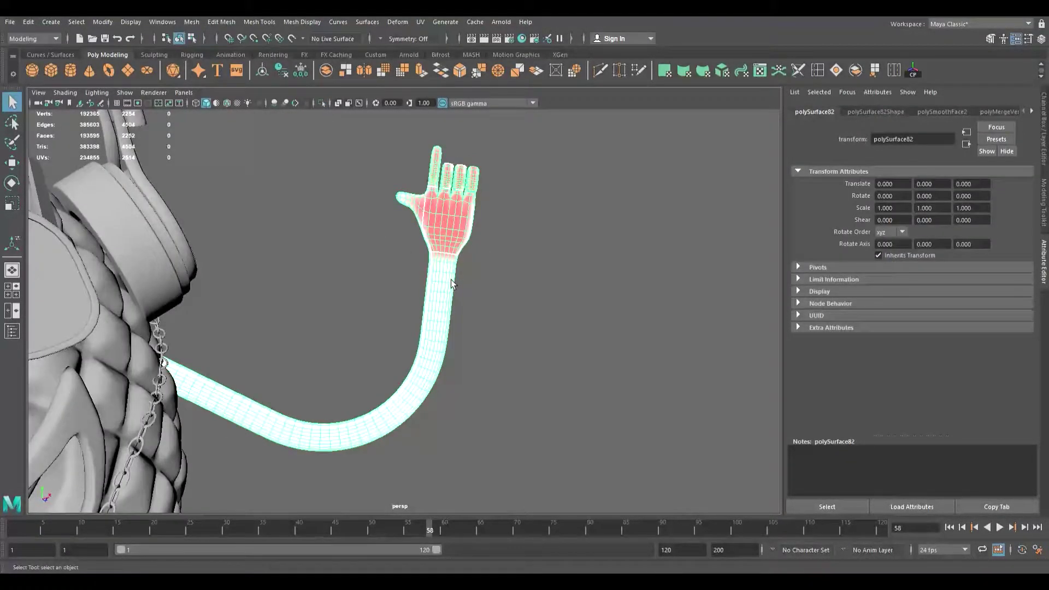
left_click(322, 103)
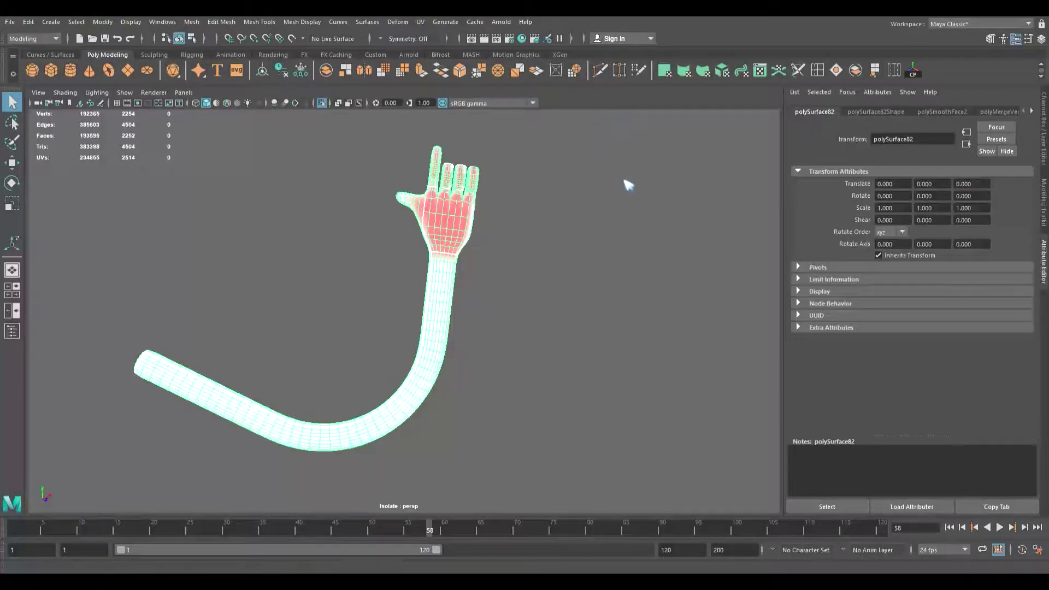
key("g")
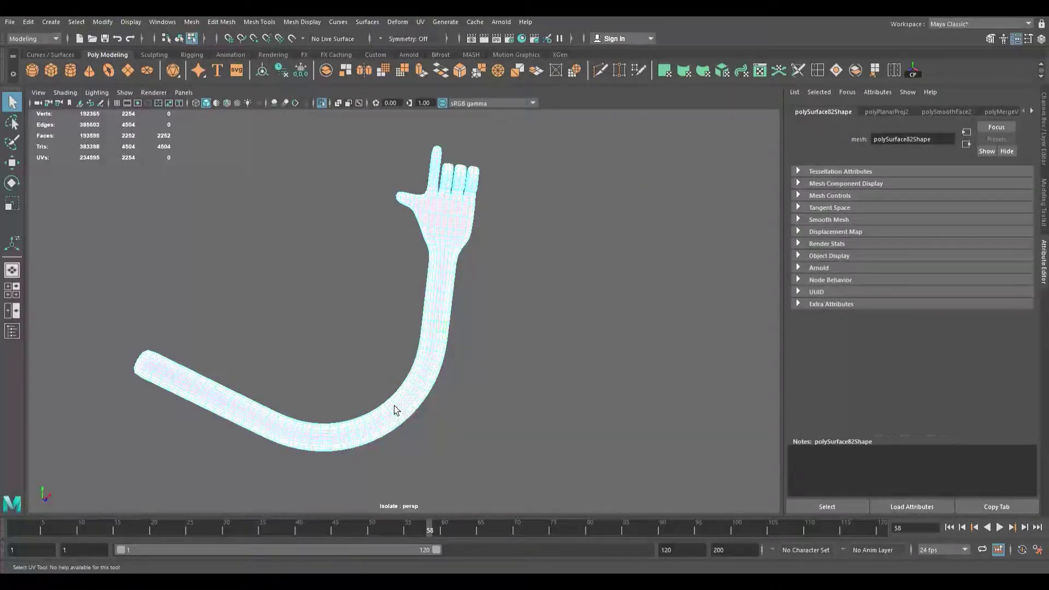
scroll(395, 405, "up", 3)
left_click_drag(458, 307, 325, 365, "alt")
right_click_drag(326, 365, 582, 380, "alt")
left_click(307, 222)
double_click(290, 236)
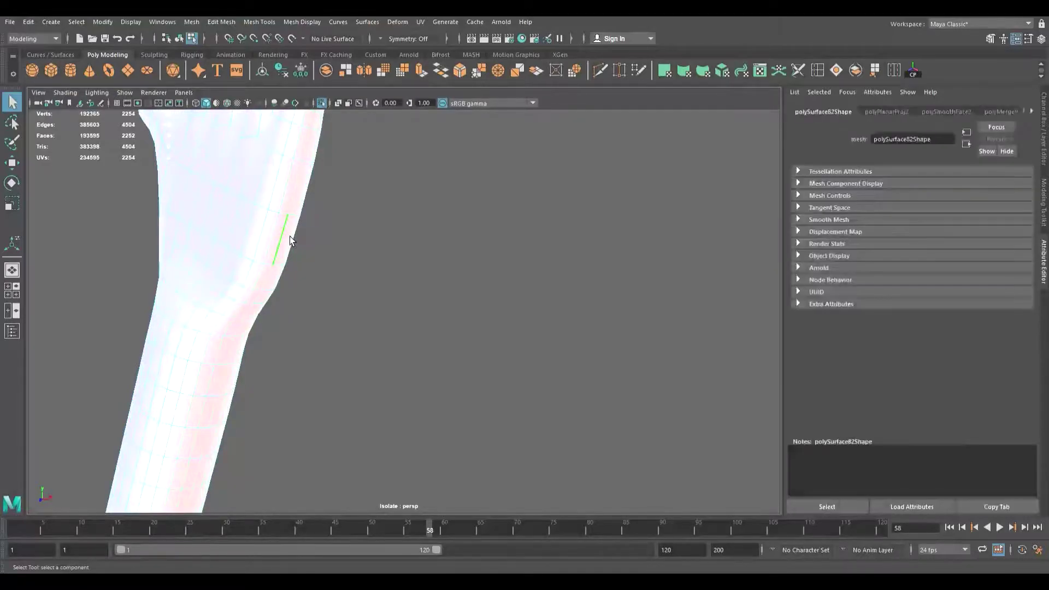
Step: Cut a UV seam along the edge loop around the raised arm's capped shoulder end
scroll(290, 236, "down", 5)
left_click_drag(244, 321, 337, 327, "alt")
middle_click_drag(338, 328, 232, 239, "alt")
scroll(215, 336, "down", 3)
left_click_drag(215, 336, 261, 326, "alt")
scroll(447, 330, "up", 4)
middle_click_drag(447, 330, 432, 350, "alt")
scroll(431, 350, "up", 3)
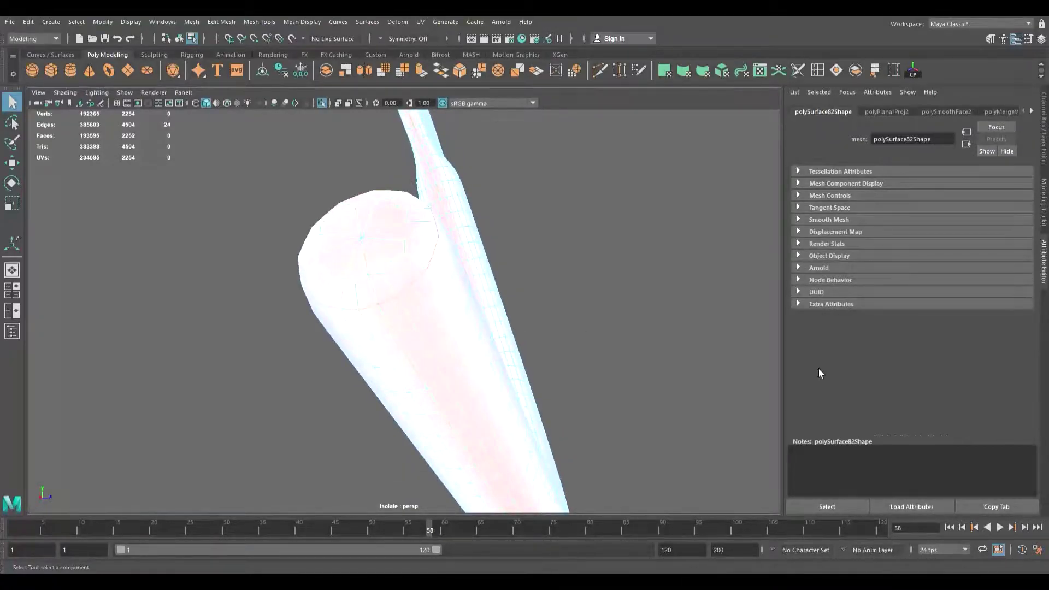
key("shift+x")
Step: Cut a UV seam along the raised arm's lengthwise edge loop, leaving out the edges that cross the shoulder cap
double_click(391, 322)
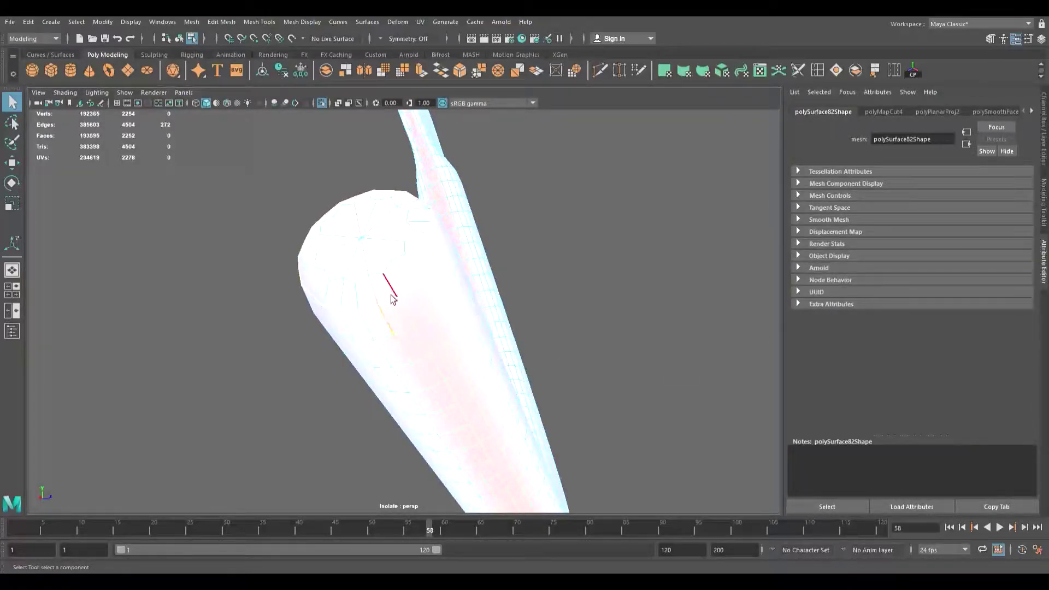
left_click(374, 281, "ctrl")
left_click_drag(366, 231, 391, 305, "alt")
left_click(419, 422, "ctrl")
left_click_drag(412, 421, 417, 422, "alt")
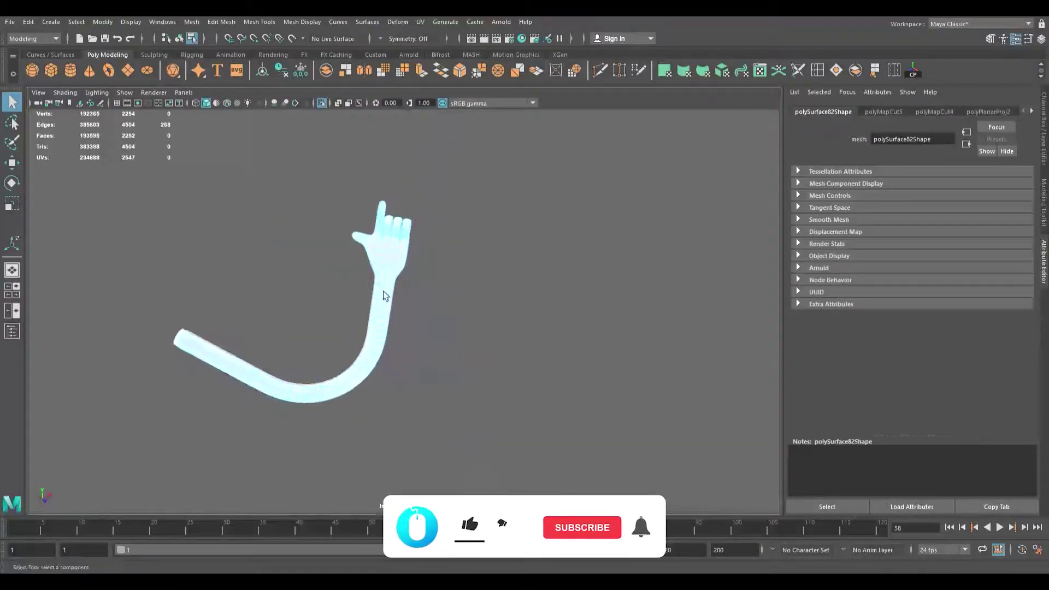
Step: Select all faces of the raised arm and hand and unfold their UVs
middle_click_drag(385, 293, 376, 366, "alt")
scroll(376, 366, "up", 6)
left_click_drag(333, 343, 321, 323, "alt")
middle_click_drag(321, 323, 356, 330, "alt")
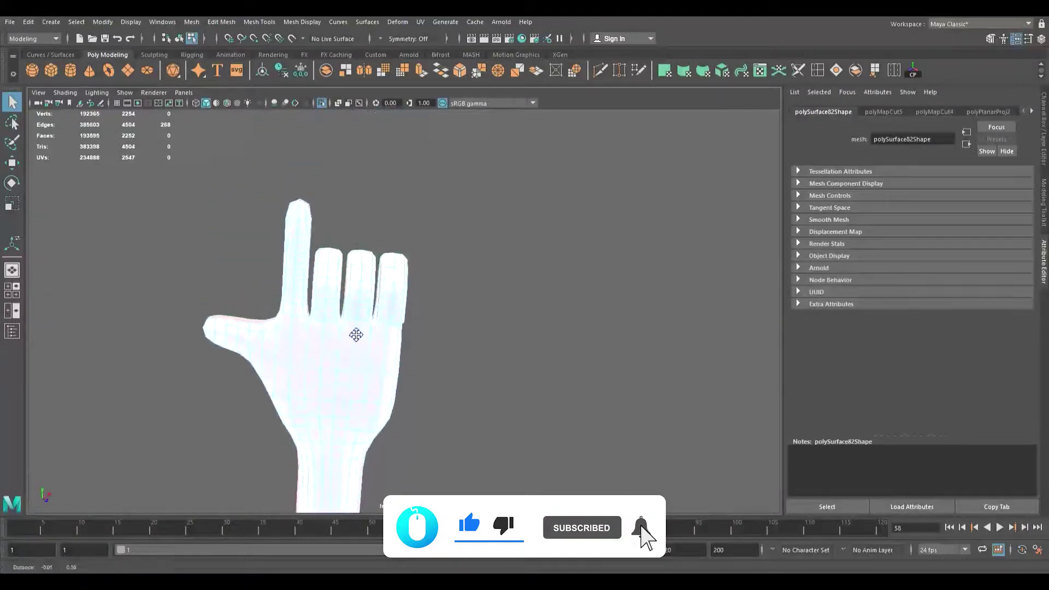
scroll(354, 330, "up", 3)
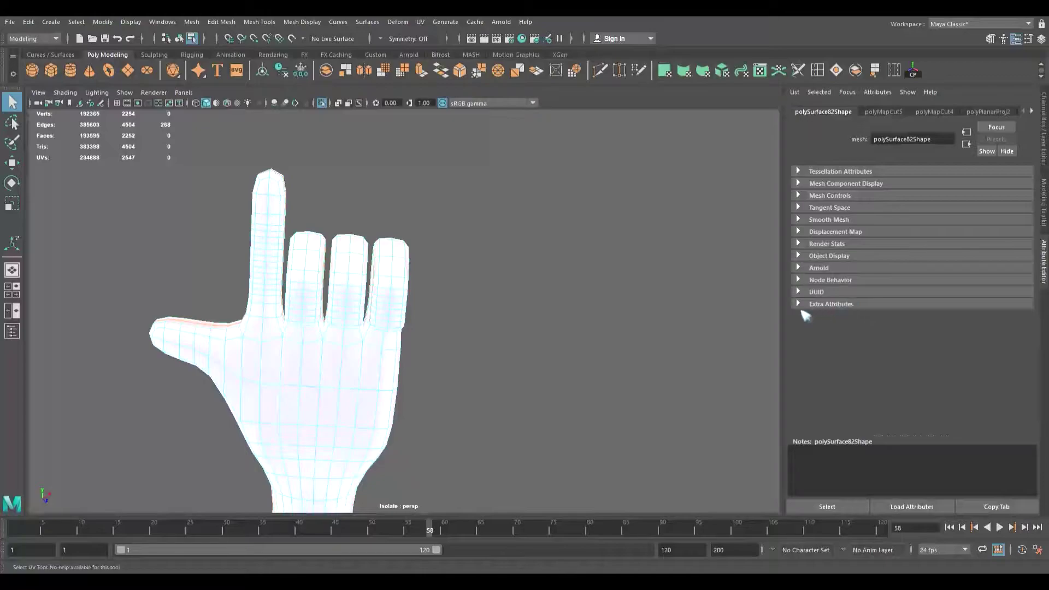
right_click_drag(805, 309, 838, 327)
left_click(603, 235)
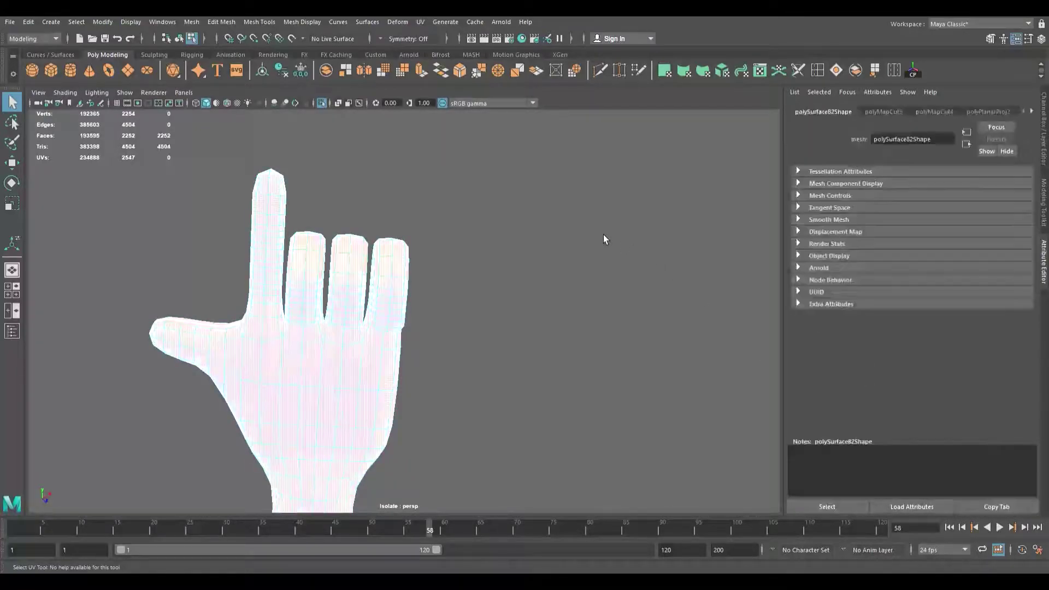
key("ctrl+u")
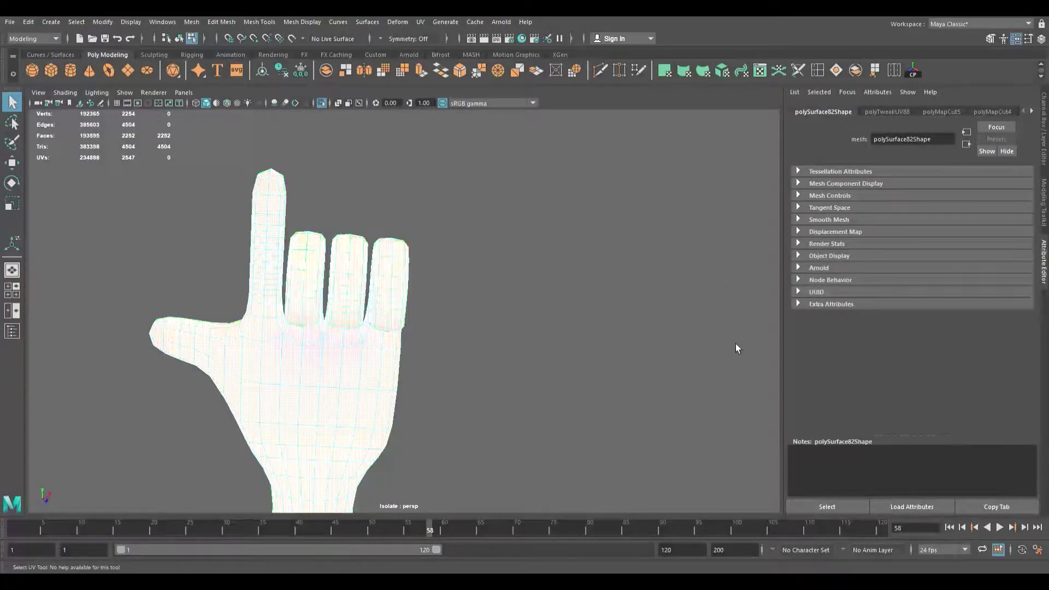
Step: Compare the raised arm's unfolded shells in shaded and distortion display to check for overlaps and stretching
left_click(607, 133)
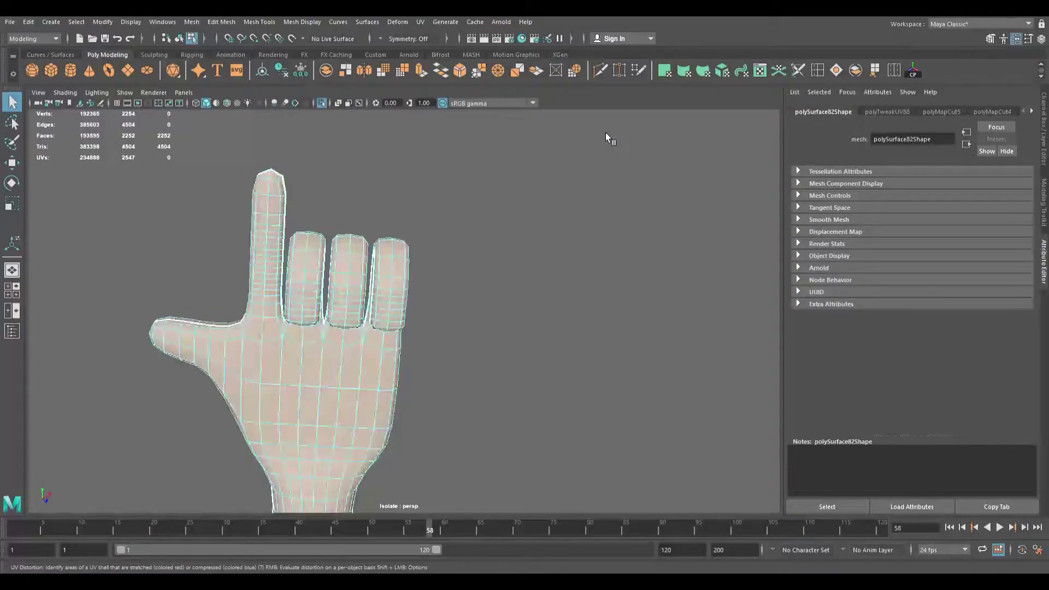
left_click(598, 132)
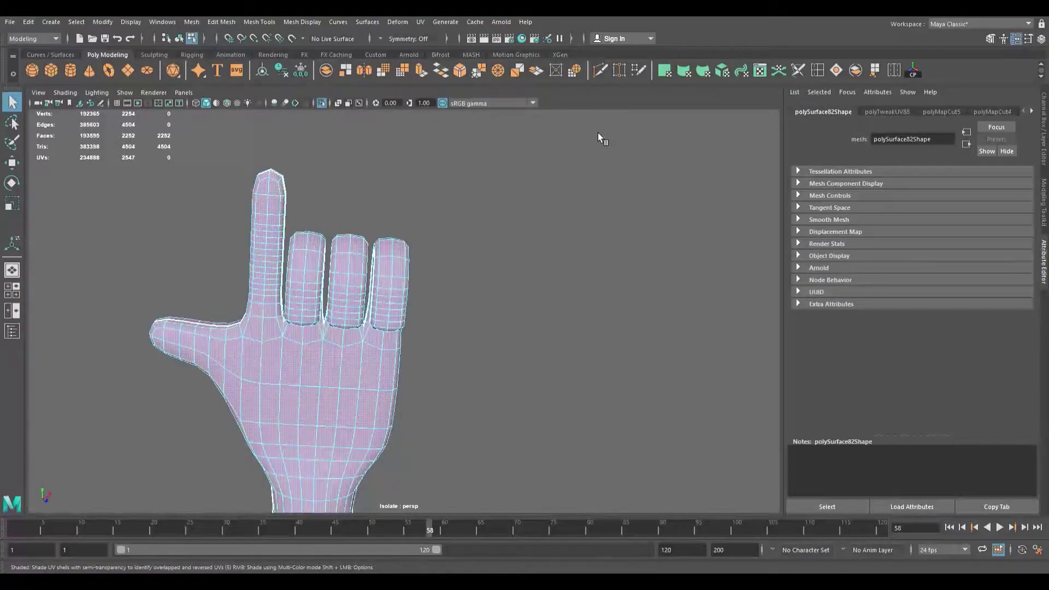
left_click(612, 133)
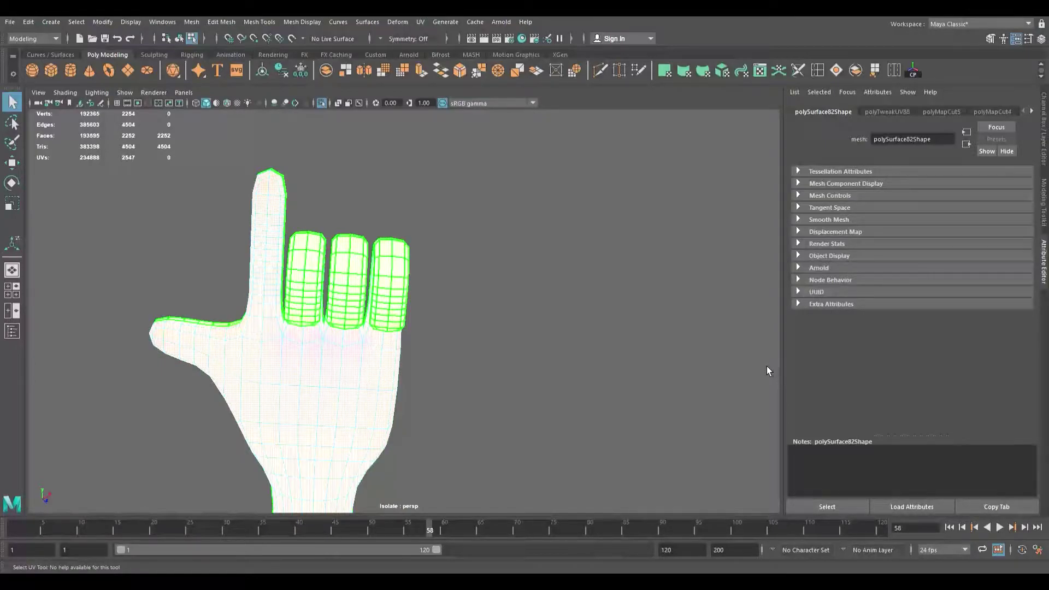
Step: Leave the arm's isolated view and select the pineapple body with its attached legs as a whole object
scroll(309, 333, "down", 5)
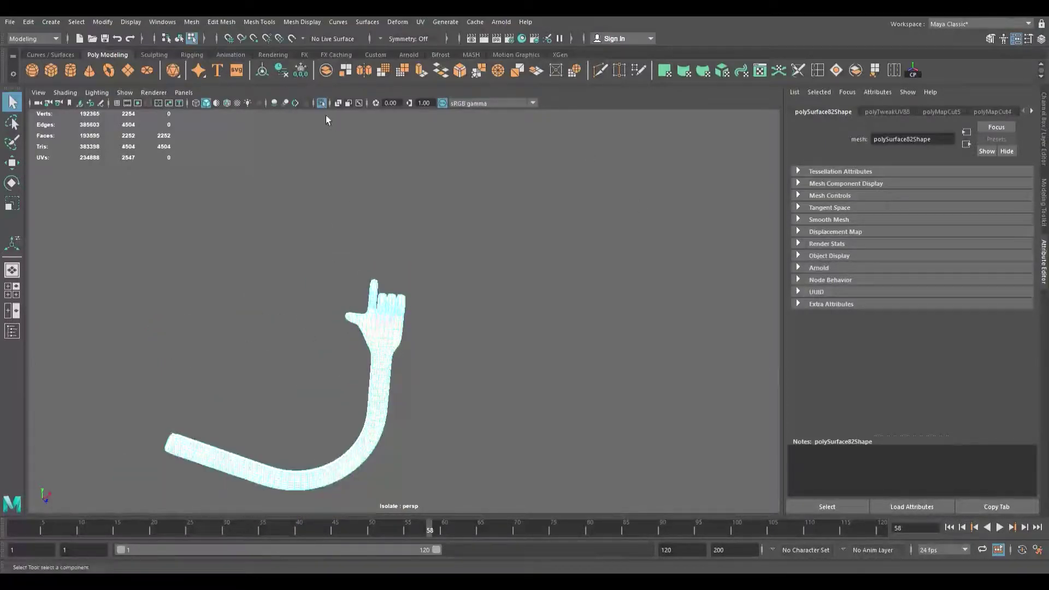
left_click(325, 106)
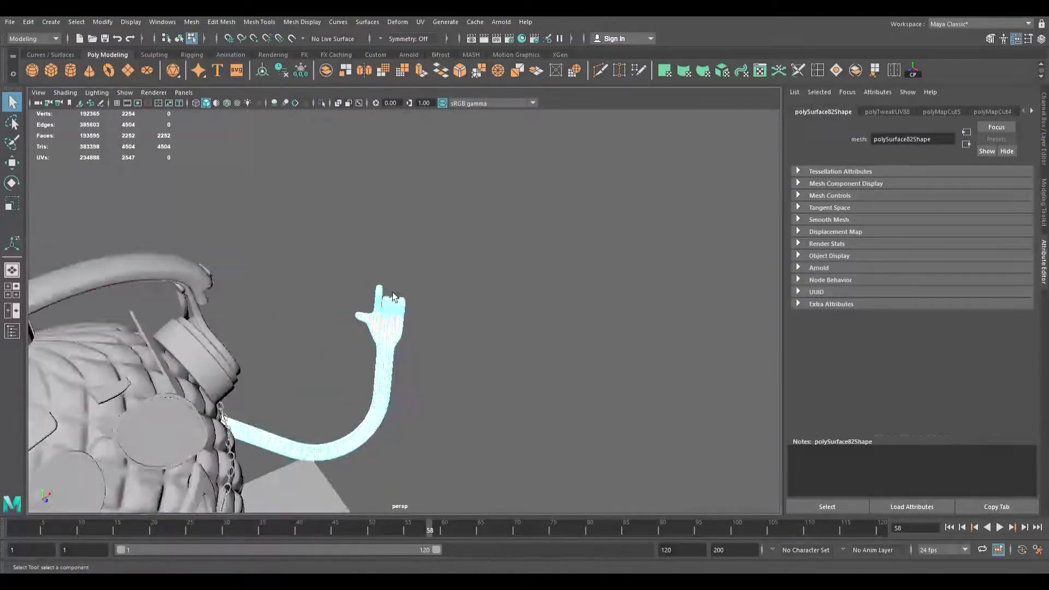
scroll(356, 349, "down", 5)
middle_click_drag(356, 349, 396, 244, "alt")
left_click_drag(397, 248, 447, 248, "alt")
scroll(447, 248, "up", 5)
middle_click_drag(459, 265, 419, 236, "alt")
scroll(398, 294, "up", 5)
left_click(331, 287)
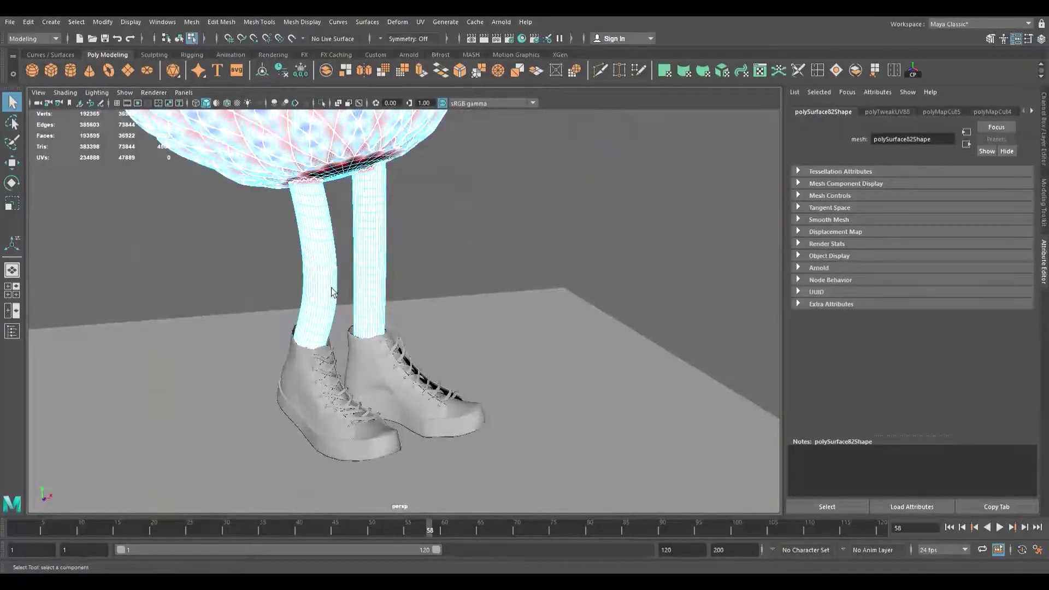
key("F8")
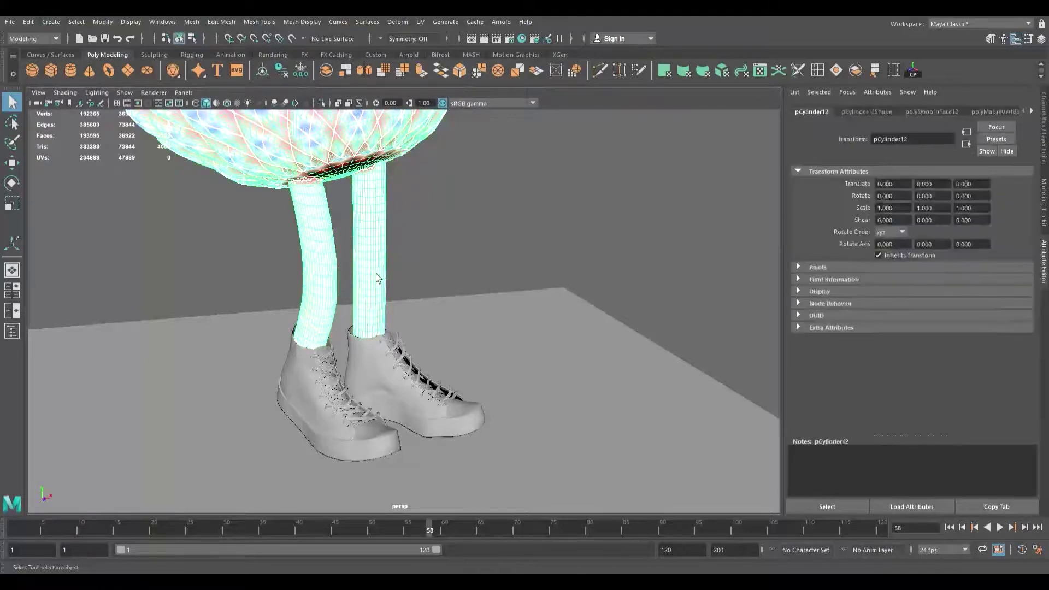
Step: Isolate the pineapple body and legs in the viewport
scroll(377, 273, "down", 5)
left_click_drag(381, 270, 345, 234, "alt")
middle_click_drag(345, 234, 366, 325, "alt")
scroll(366, 326, "up", 5)
left_click_drag(366, 326, 366, 284, "alt")
scroll(371, 273, "down", 10)
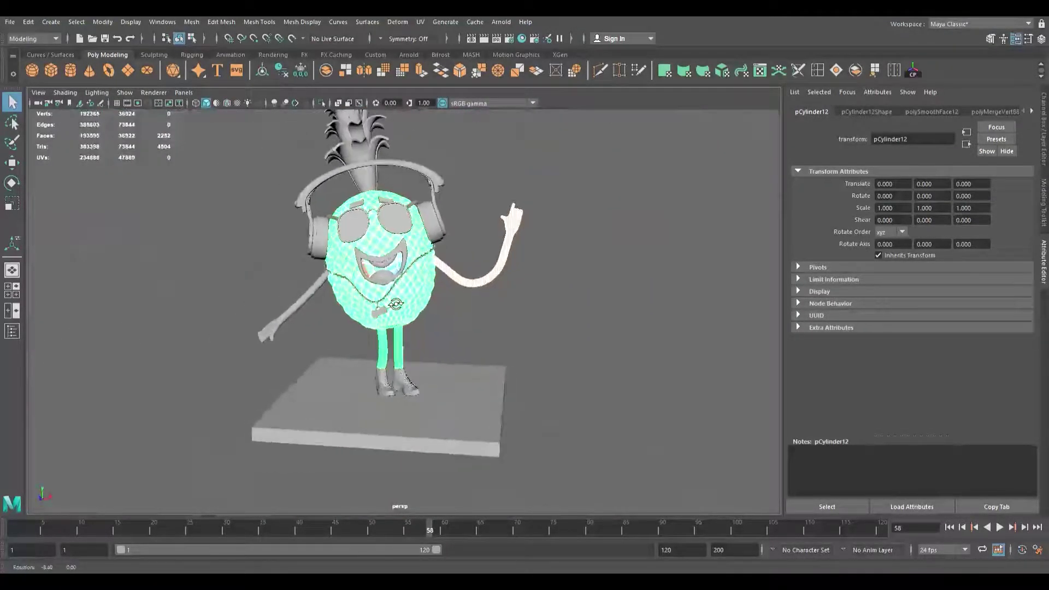
left_click(326, 106)
scroll(391, 215, "up", 8)
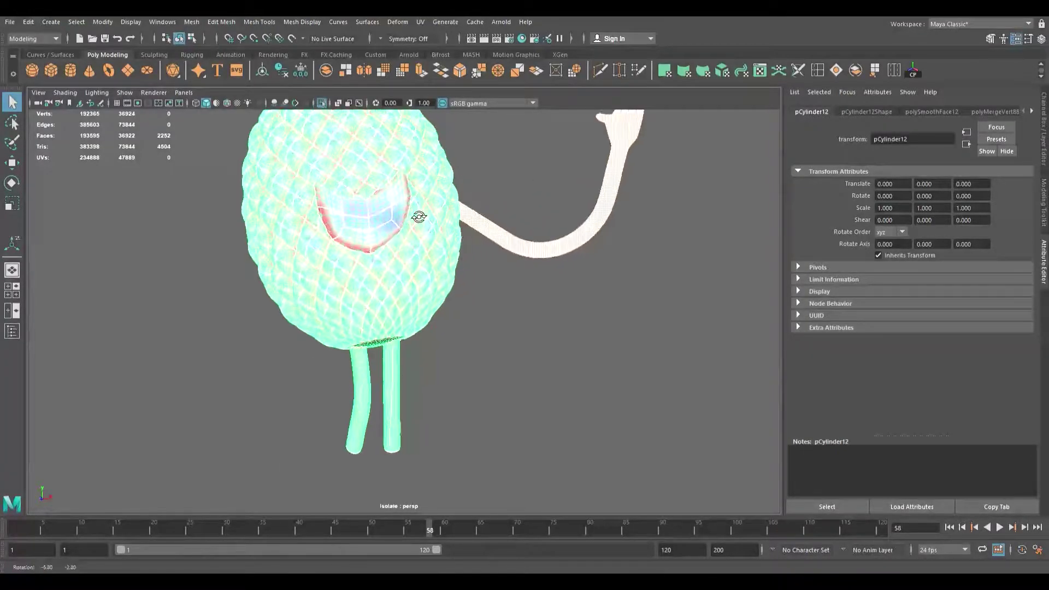
Step: Drop the raised arm from the selection and isolate only the pineapple body with its legs
middle_click_drag(428, 220, 377, 232, "alt")
right_click_drag(385, 233, 349, 236, "alt")
left_click_drag(363, 235, 337, 241, "alt")
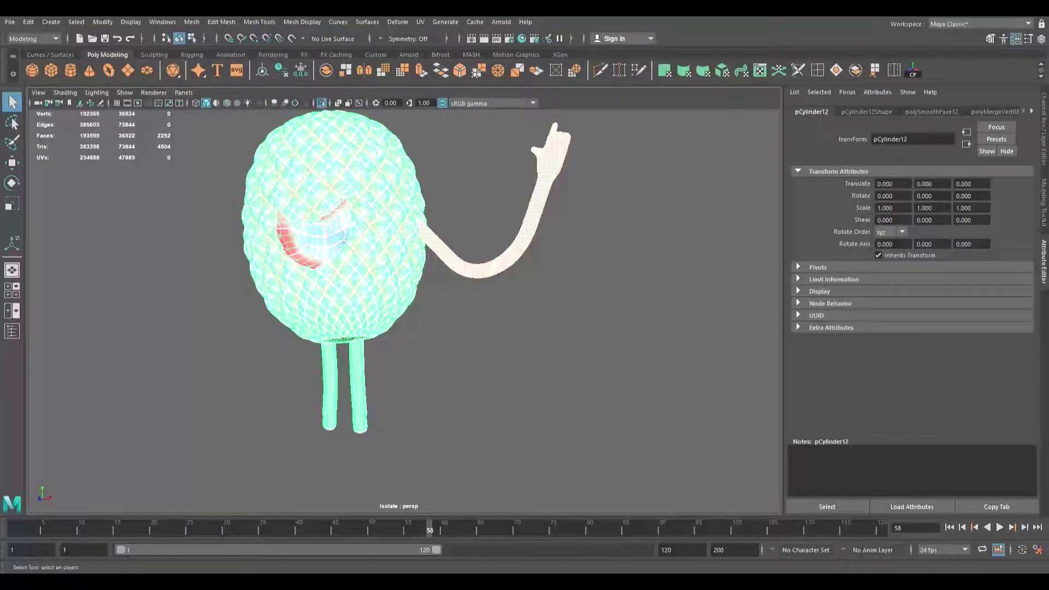
left_click(364, 193)
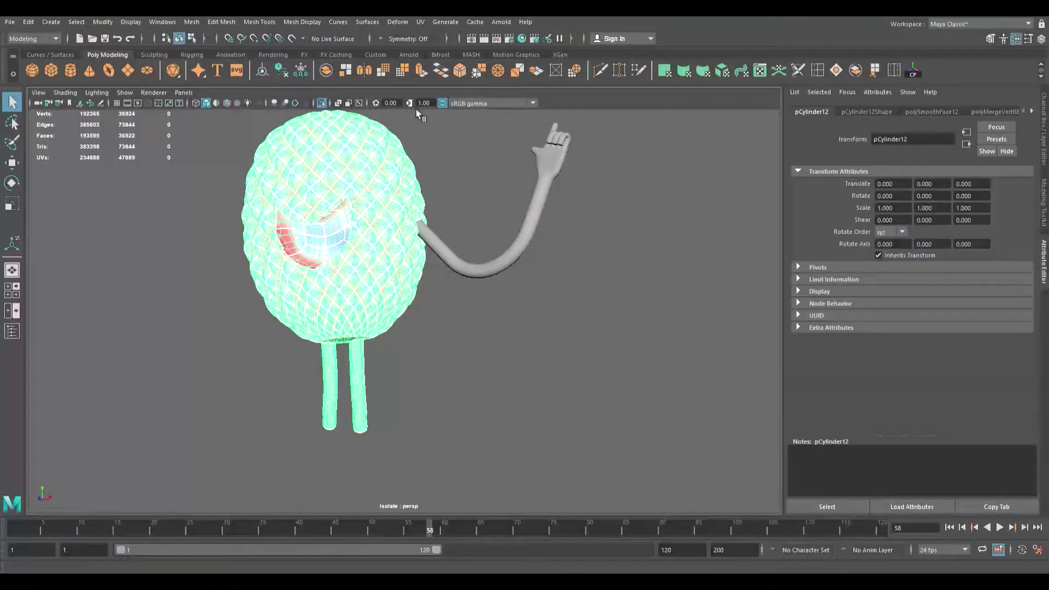
left_click(325, 105)
left_click(325, 105)
Step: Apply a planar UV projection to all faces of the pineapple body and legs
left_click_drag(354, 269, 280, 359, "alt")
right_click_drag(281, 364, 389, 381, "alt")
left_click_drag(392, 366, 412, 356, "alt")
right_click_drag(572, 130, 431, 234, "alt")
scroll(431, 238, "down", 5)
left_click_drag(411, 240, 401, 275, "alt")
middle_click_drag(401, 275, 391, 372, "alt")
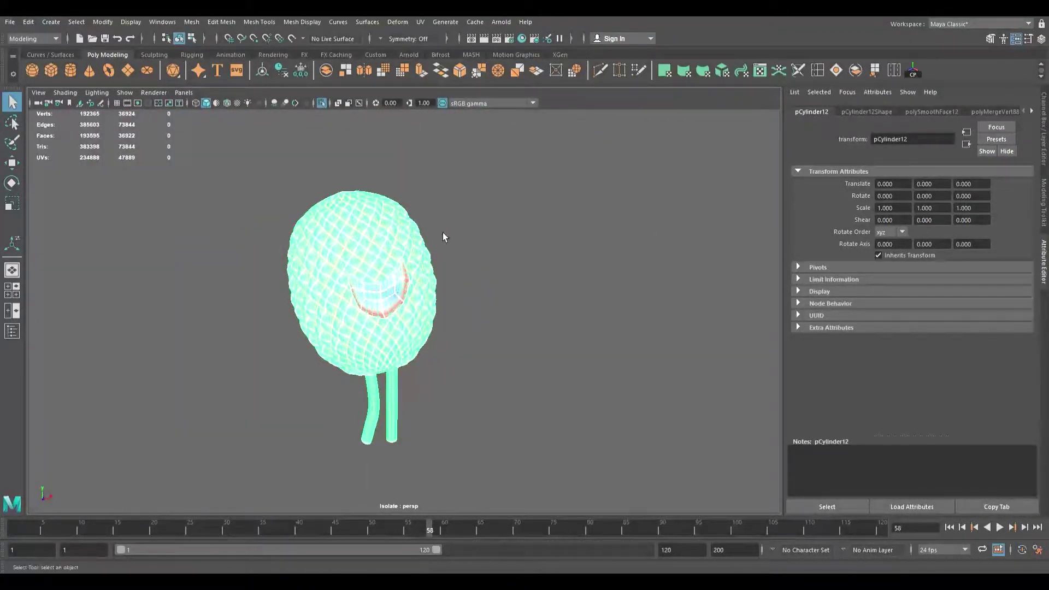
left_click_drag(465, 236, 443, 224, "alt")
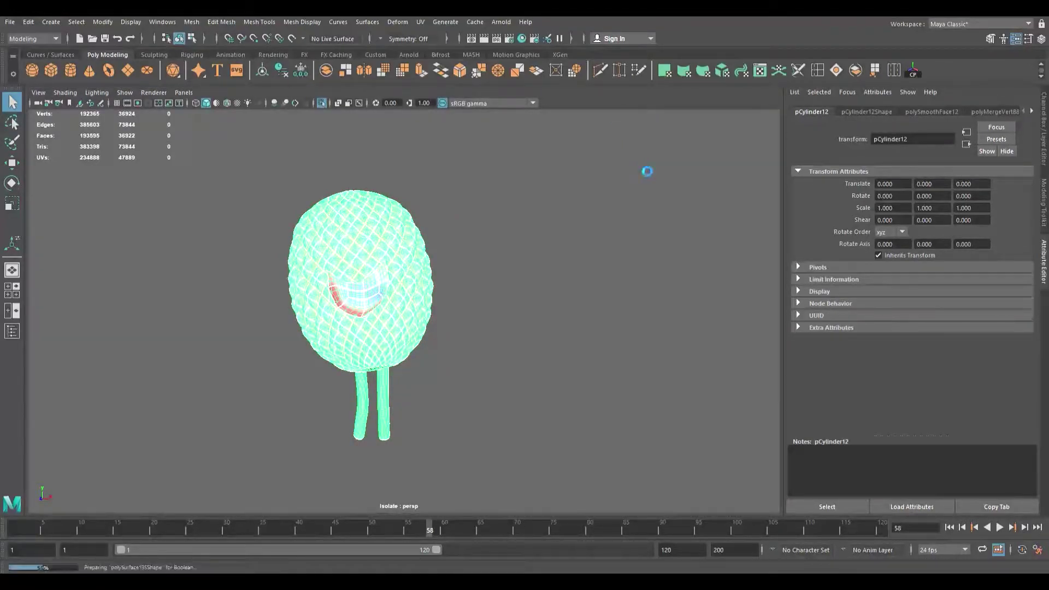
scroll(395, 338, "up", 5)
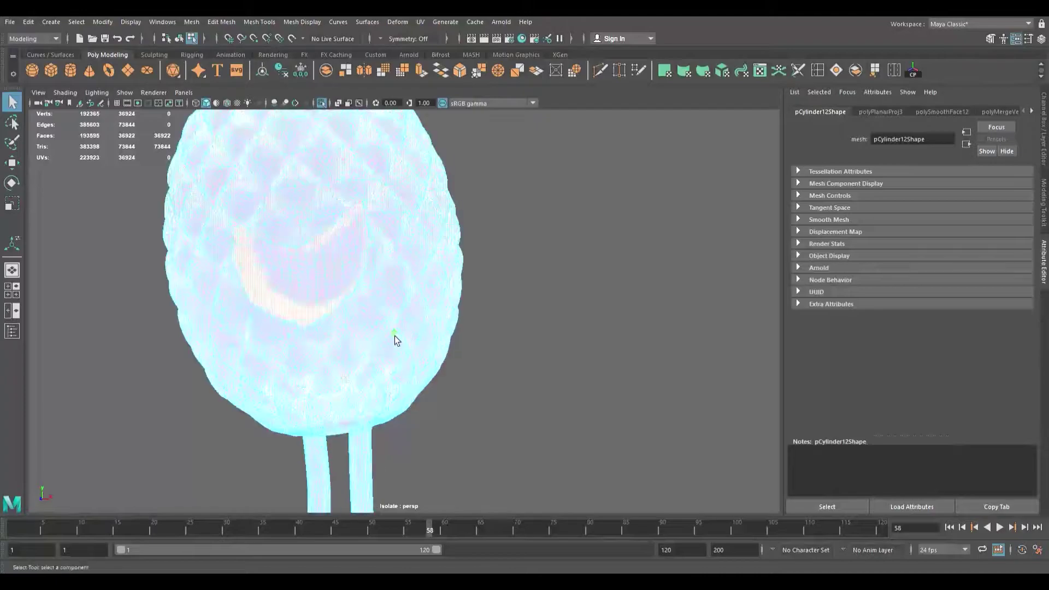
Step: Cut UV seams along the edge loops around the bottom caps of both legs
left_click_drag(396, 337, 405, 260, "alt")
middle_click_drag(404, 261, 441, 247, "alt")
left_click_drag(424, 250, 442, 318, "alt")
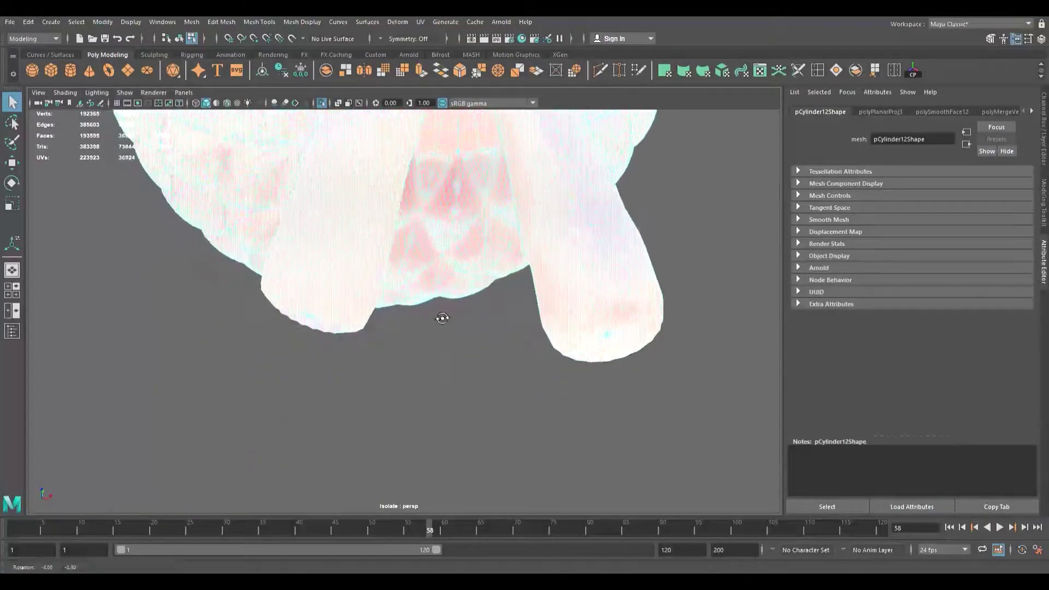
left_click(343, 301)
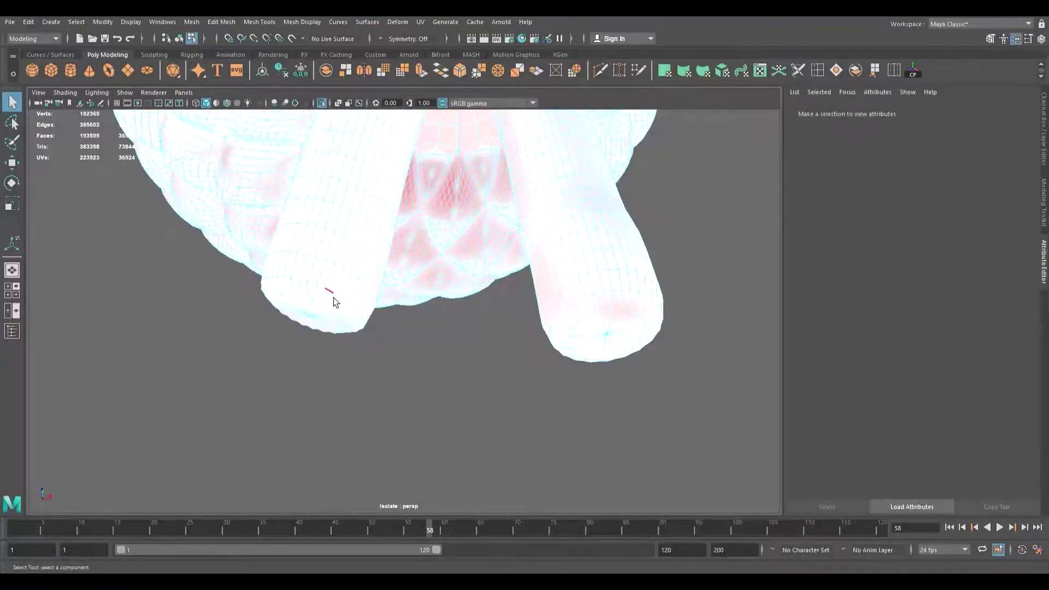
left_click(335, 296)
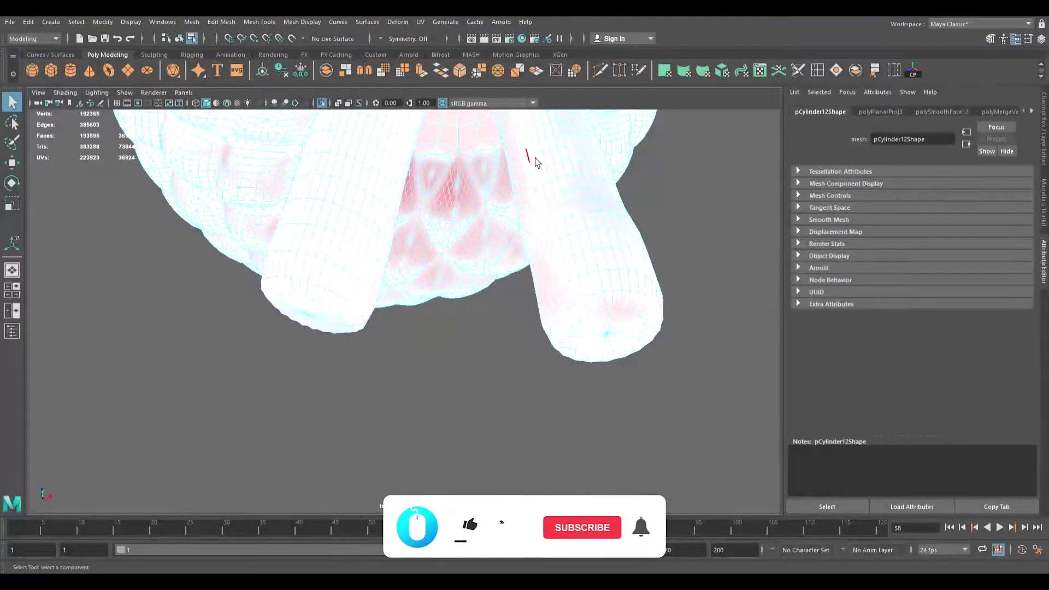
key("alt+shift+d")
middle_click_drag(471, 294, 405, 293, "alt")
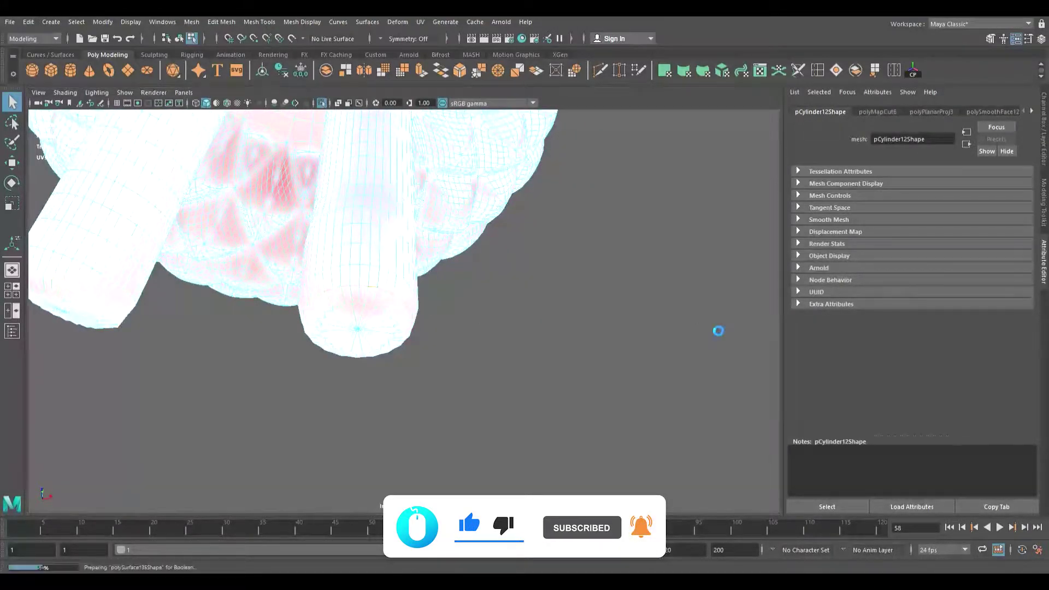
double_click(366, 278)
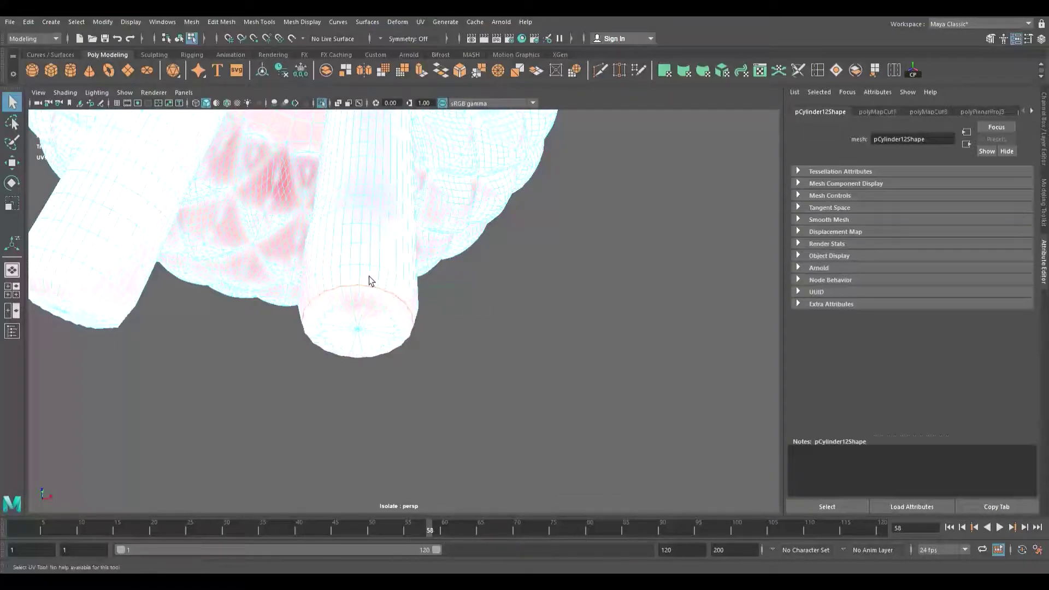
Step: Select the front edges where the bent leg joins the underside of the body
left_click_drag(368, 251, 415, 303, "alt")
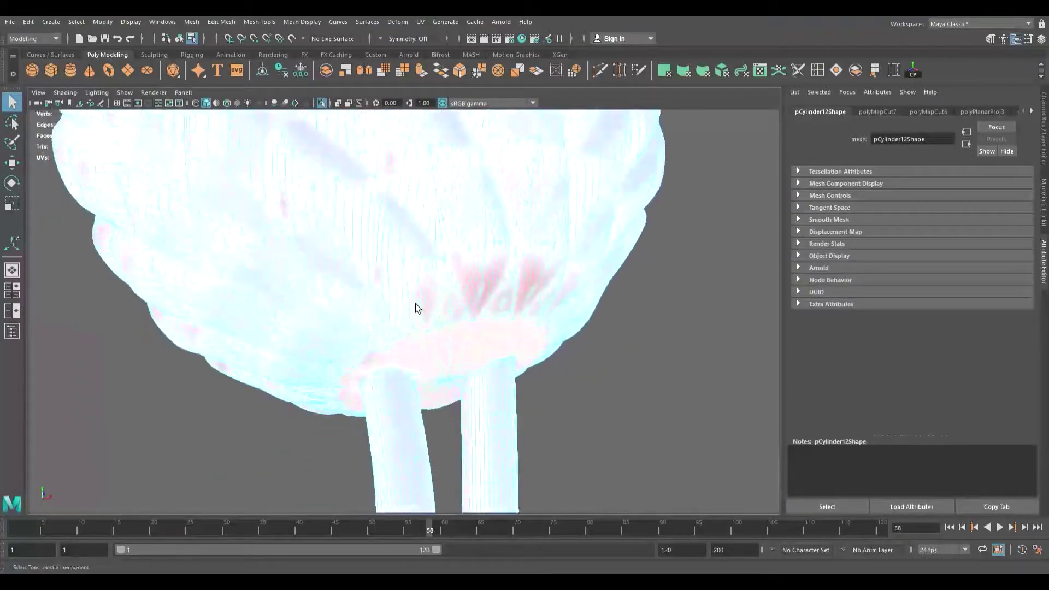
middle_click_drag(415, 304, 396, 216, "alt")
right_click_drag(322, 286, 490, 320, "alt")
middle_click_drag(405, 281, 442, 306, "alt")
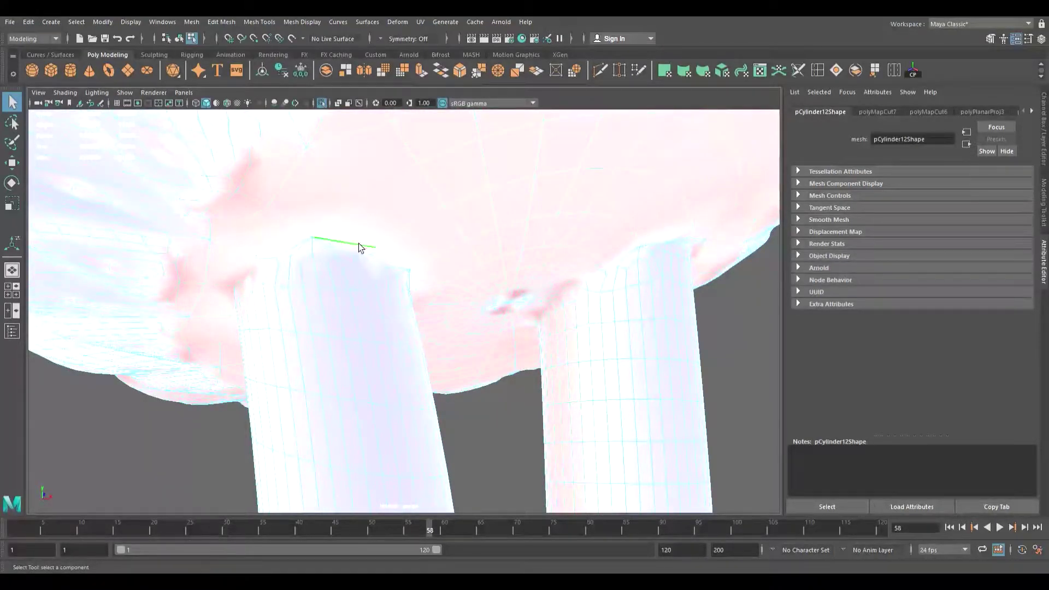
left_click_drag(391, 261, 428, 268, "alt")
middle_click_drag(428, 268, 333, 262, "alt")
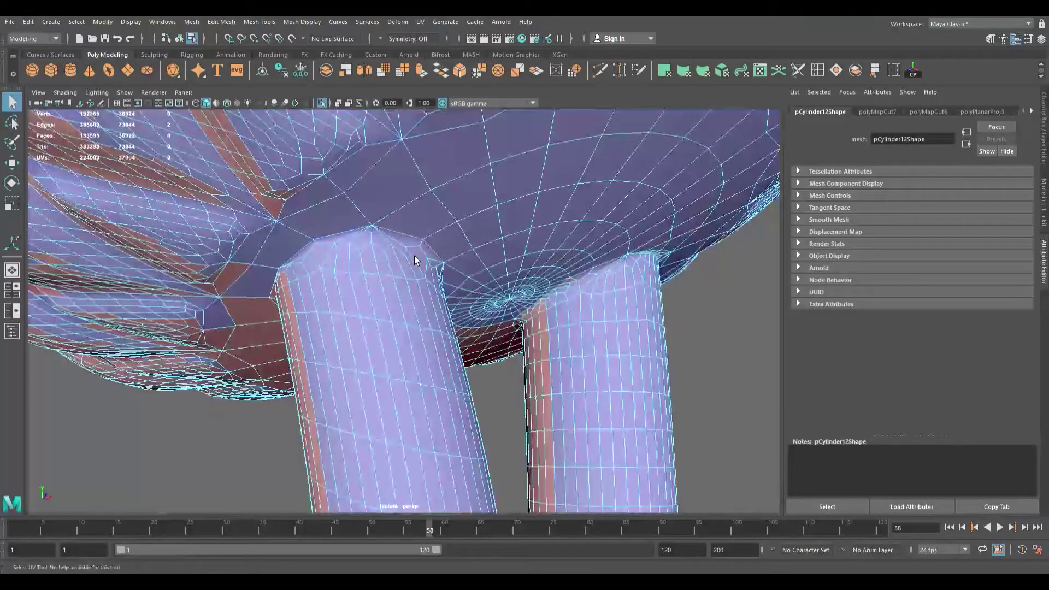
left_click_drag(415, 259, 343, 247, "alt")
left_click(317, 238, "ctrl+shift")
left_click(297, 242, "shift")
left_click_drag(346, 251, 394, 256, "alt")
middle_click_drag(322, 249, 363, 250, "alt")
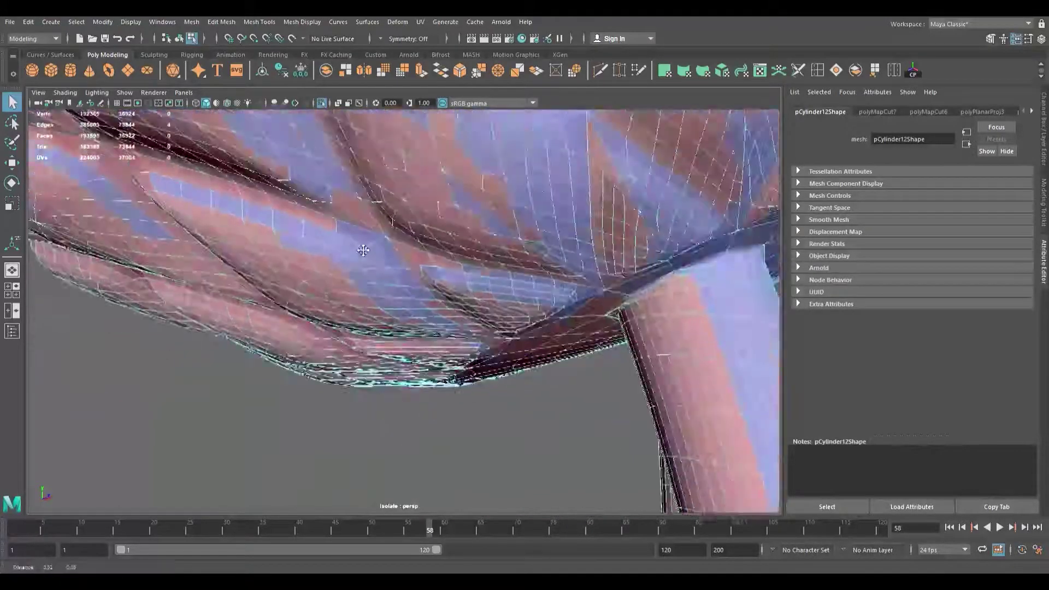
Step: Extend the edge selection around the outer side and back of the bent leg's junction with the body
left_click_drag(363, 250, 241, 227, "alt")
left_click_drag(329, 227, 242, 235, "alt")
left_click(326, 221, "shift")
left_click_drag(304, 245, 122, 229, "alt")
right_click_drag(122, 230, 249, 237, "alt")
left_click_drag(249, 238, 338, 222, "alt")
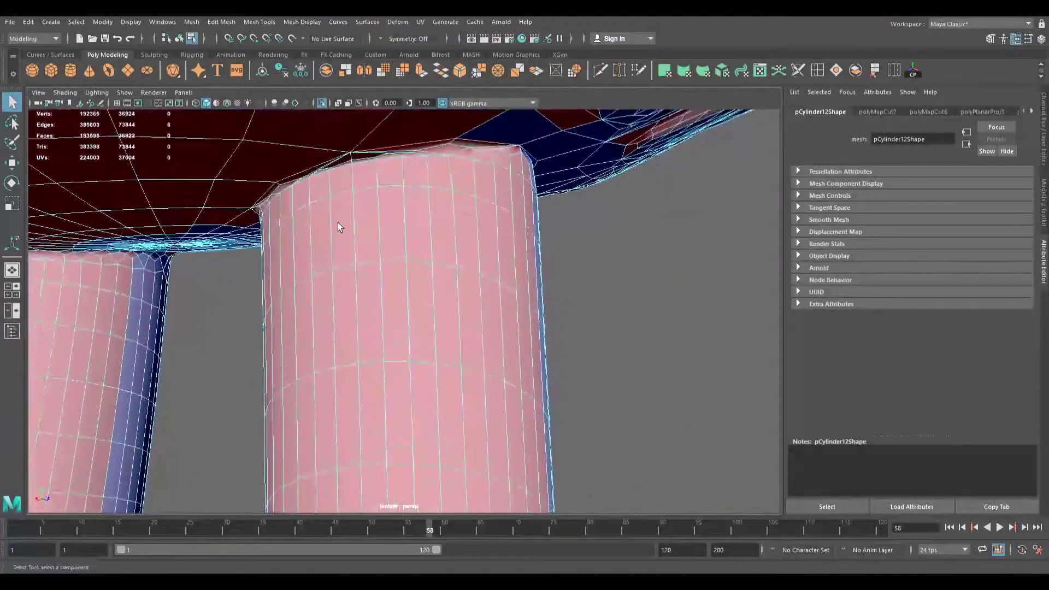
left_click(324, 167, "shift")
left_click_drag(323, 213, 233, 258, "alt")
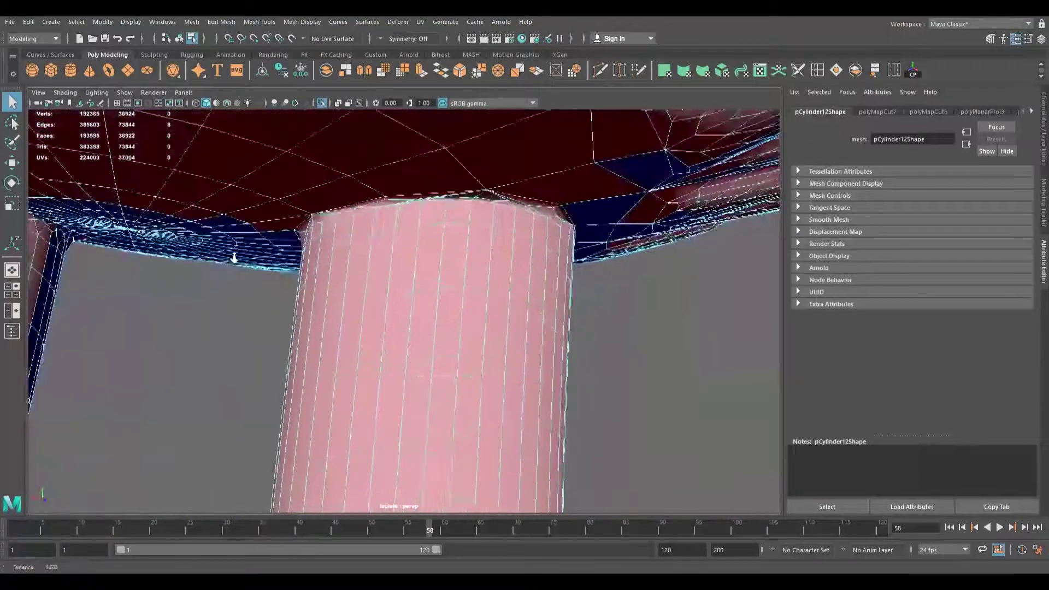
right_click_drag(234, 258, 287, 251, "alt")
middle_click_drag(287, 251, 328, 256, "alt")
left_click(425, 193, "shift")
right_click_drag(425, 193, 339, 218, "alt")
left_click_drag(339, 219, 183, 331, "alt")
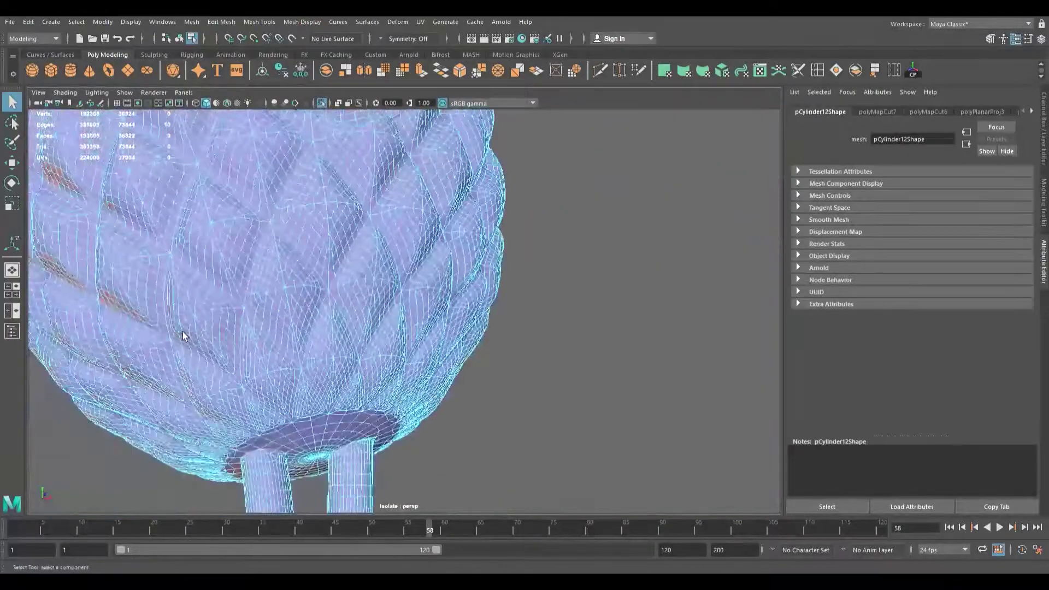
Step: Complete the edge ring around the top of the bent leg and cut it as a UV seam
middle_click_drag(185, 336, 345, 208, "alt")
left_click_drag(344, 208, 369, 355, "alt")
right_click_drag(413, 330, 528, 336, "alt")
left_click_drag(528, 336, 404, 320, "alt")
middle_click_drag(405, 320, 328, 319, "alt")
right_click_drag(328, 319, 536, 344, "alt")
left_click_drag(536, 344, 374, 306, "alt")
middle_click_drag(374, 306, 290, 288, "alt")
right_click_drag(290, 288, 653, 366, "alt")
left_click_drag(500, 331, 366, 309, "alt")
middle_click_drag(366, 309, 410, 312, "alt")
left_click_drag(409, 311, 306, 309, "alt")
middle_click_drag(306, 309, 351, 284, "alt")
right_click_drag(306, 260, 442, 289, "alt")
left_click_drag(442, 289, 355, 248, "alt")
middle_click_drag(355, 249, 374, 293, "alt")
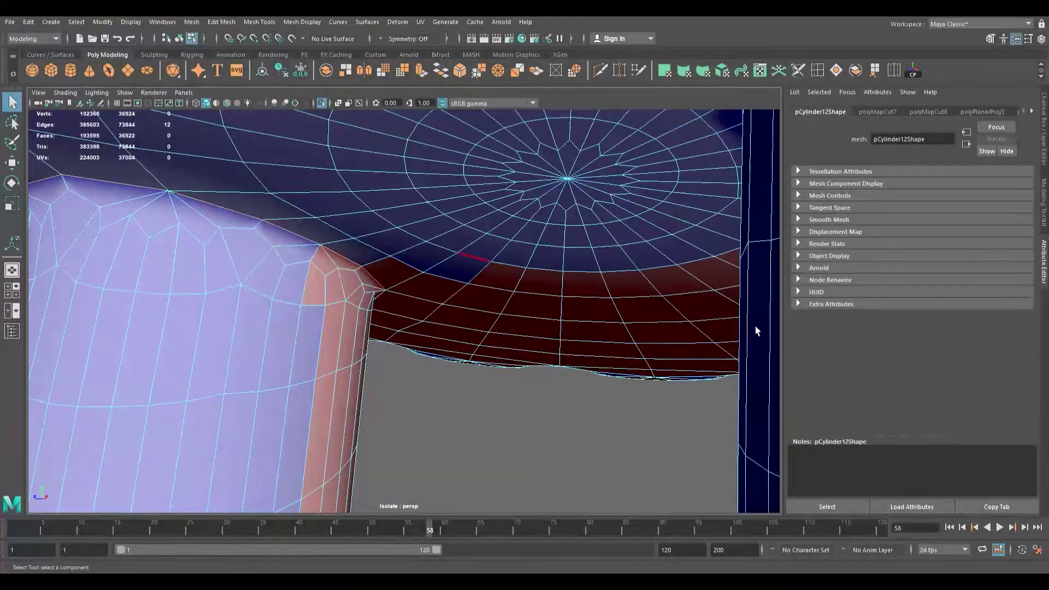
key("g")
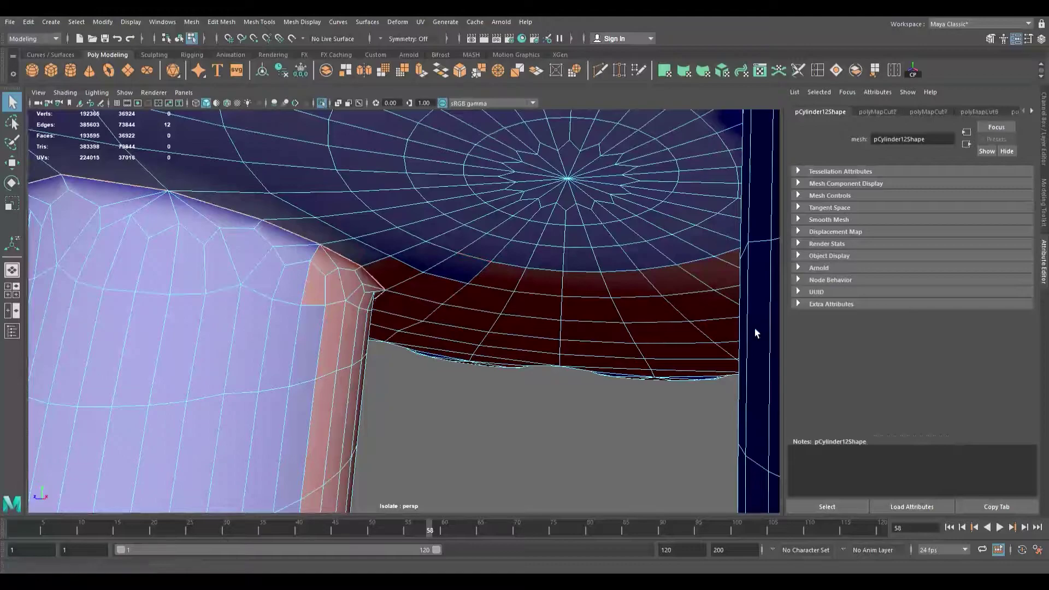
Step: Select the front edges where the straight leg joins the underside of the body
scroll(467, 343, "down", 5)
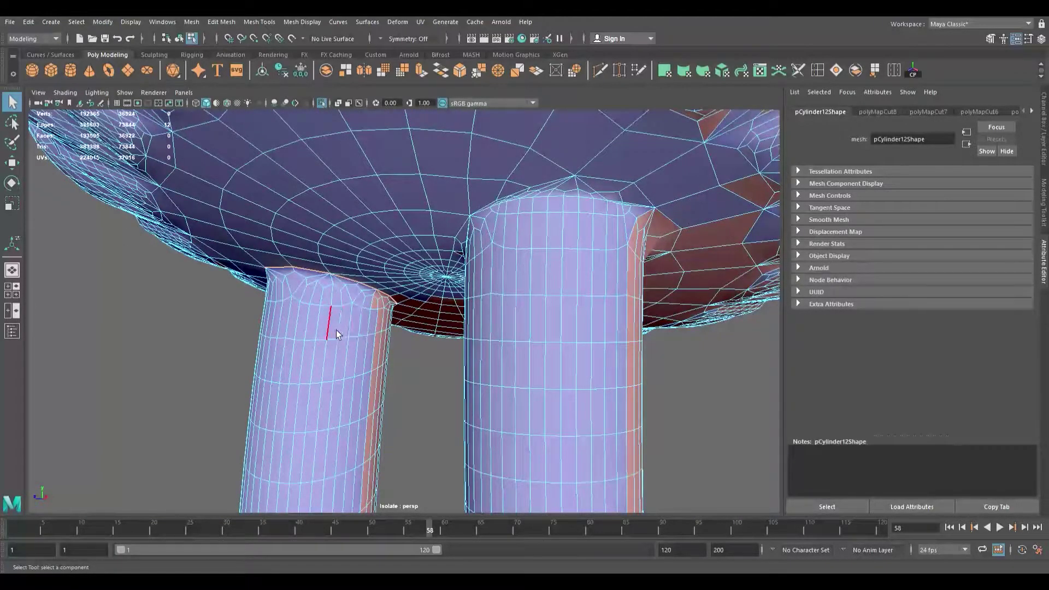
scroll(336, 329, "down", 5)
left_click_drag(487, 336, 579, 318, "alt")
scroll(590, 313, "up", 5)
middle_click_drag(512, 293, 439, 300, "alt")
right_click_drag(439, 300, 632, 300, "alt")
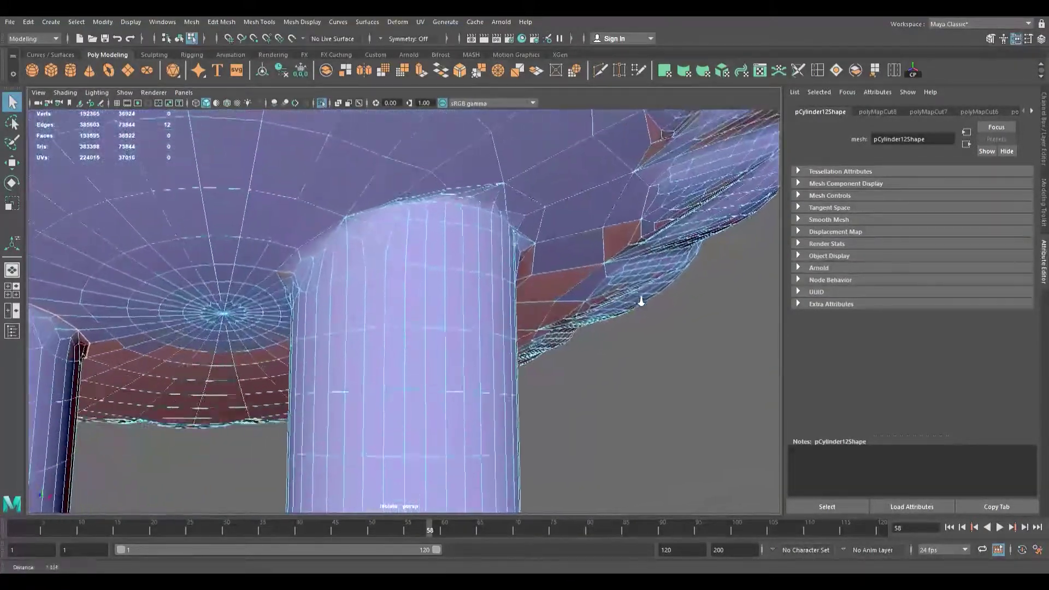
middle_click_drag(472, 278, 375, 330, "alt")
mouse_move(375, 331)
left_mouse_down("alt")
mouse_move(417, 297)
mouse_move(387, 305)
mouse_move(373, 323)
left_mouse_up("alt")
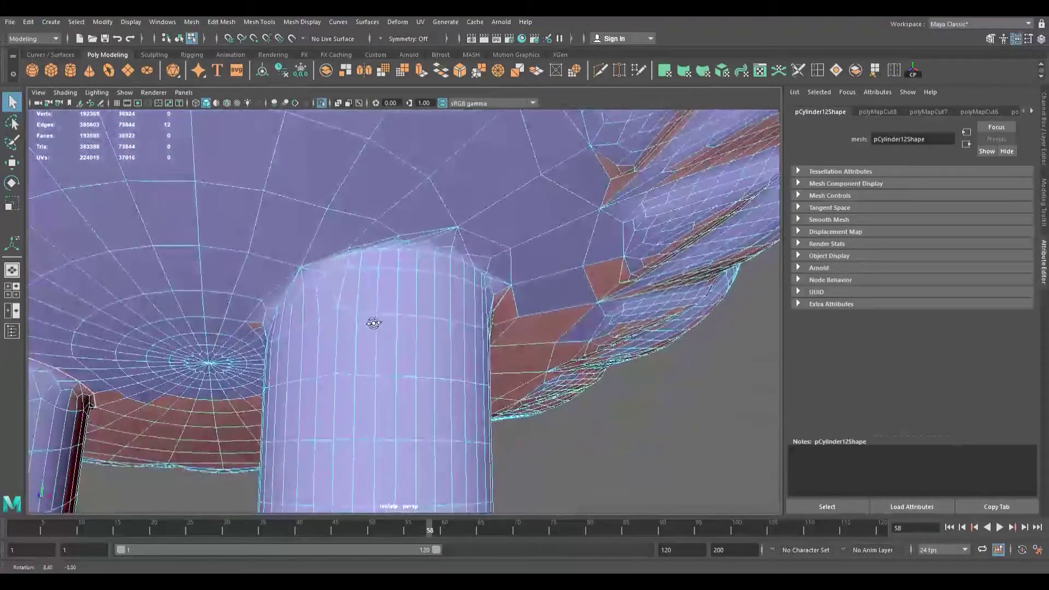
scroll(481, 249, "up", 2)
middle_click_drag(485, 250, 449, 261, "alt")
scroll(447, 264, "up", 5)
scroll(461, 267, "down", 5)
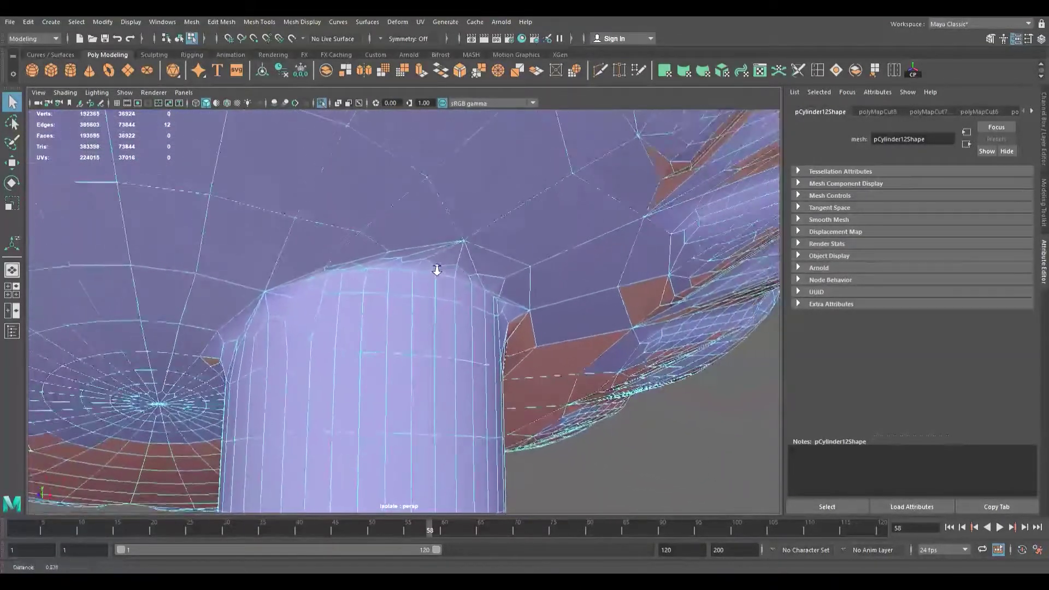
left_click(400, 275)
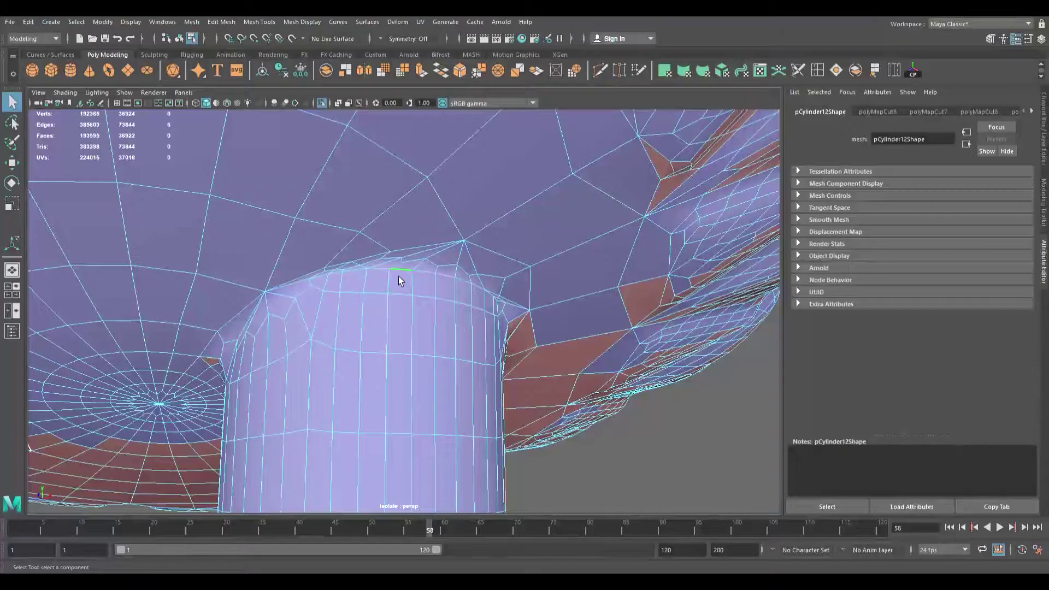
double_click(321, 282, "shift")
Step: Add the edges along the inner side of the straight leg's junction with the body to the selection
left_click_drag(321, 281, 381, 285, "alt")
middle_click_drag(381, 285, 405, 283, "alt")
left_click(391, 234, "shift")
left_click_drag(368, 271, 410, 263, "alt")
mouse_move(385, 278)
middle_mouse_down("alt")
mouse_move(436, 255)
mouse_move(397, 272)
middle_mouse_up("alt")
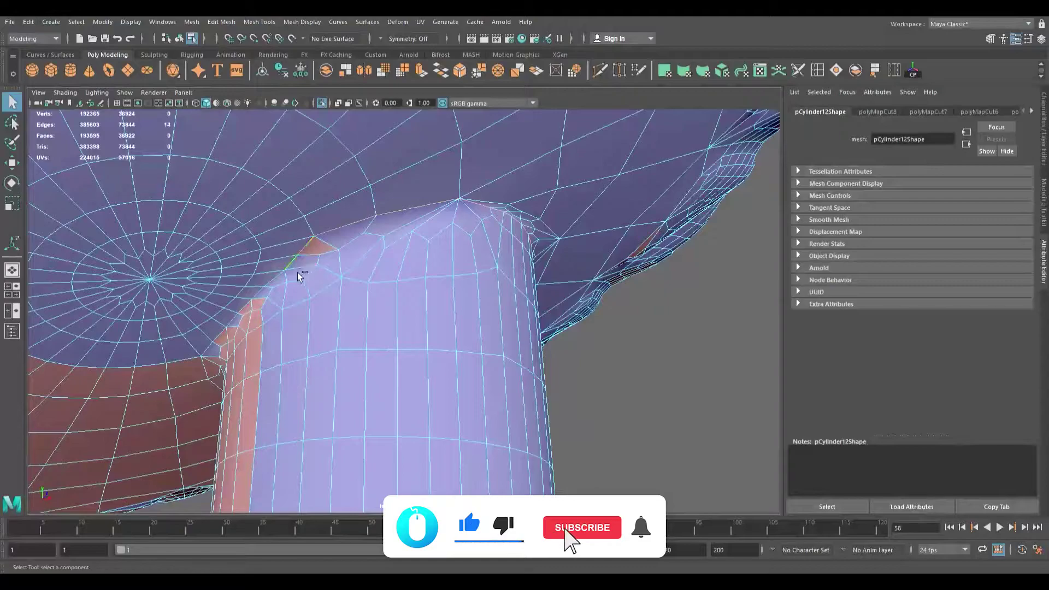
left_click(276, 284, "shift")
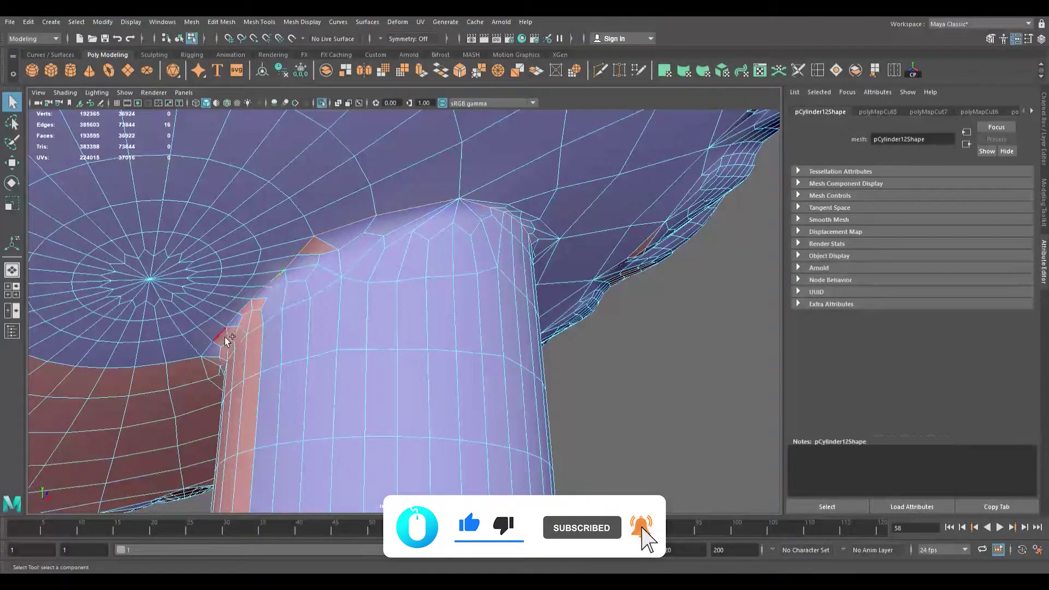
left_click(235, 328, "shift")
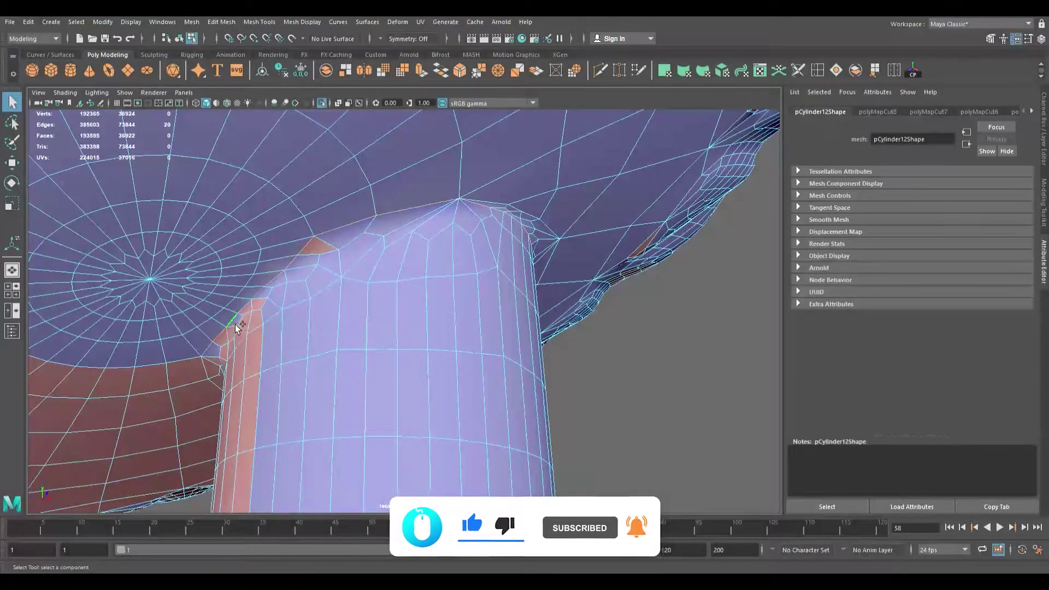
left_click(208, 369, "shift")
Step: Add the edges along the outer side of the straight leg's junction to the selection
left_click_drag(304, 401, 372, 342, "alt")
middle_click_drag(372, 342, 323, 333, "alt")
left_click_drag(322, 333, 166, 339, "alt")
middle_click_drag(403, 338, 326, 344, "alt")
left_click_drag(323, 338, 296, 337, "alt")
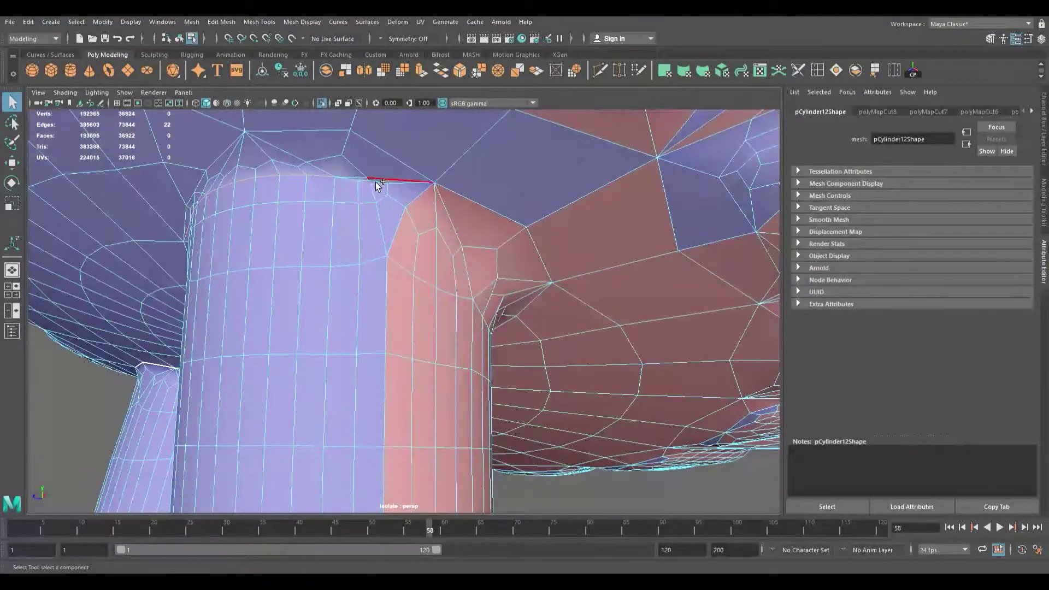
left_click_drag(458, 199, 408, 202, "alt")
middle_click_drag(612, 232, 416, 220, "alt")
left_click(361, 188, "shift")
left_click(459, 221, "shift")
Step: Close the edge ring with the back edges at the straight leg's top and cut it as a UV seam
left_click_drag(545, 234, 445, 226, "alt")
middle_click_drag(704, 372, 450, 213, "alt")
left_click_drag(450, 213, 453, 242, "alt")
left_click(314, 160, "shift")
left_click(362, 186, "shift")
left_click(420, 214, "shift")
left_click(480, 246, "shift")
key("g")
Step: Select the lengthwise edge line along the back of the straight leg between its top and bottom seams and cut it
scroll(408, 343, "down", 10)
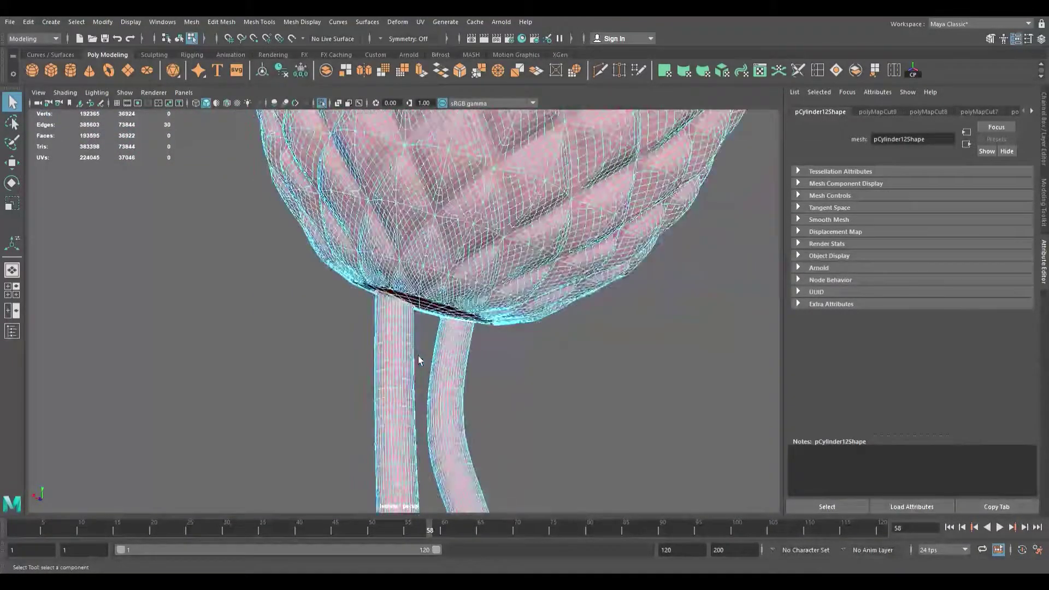
scroll(418, 356, "up", 10)
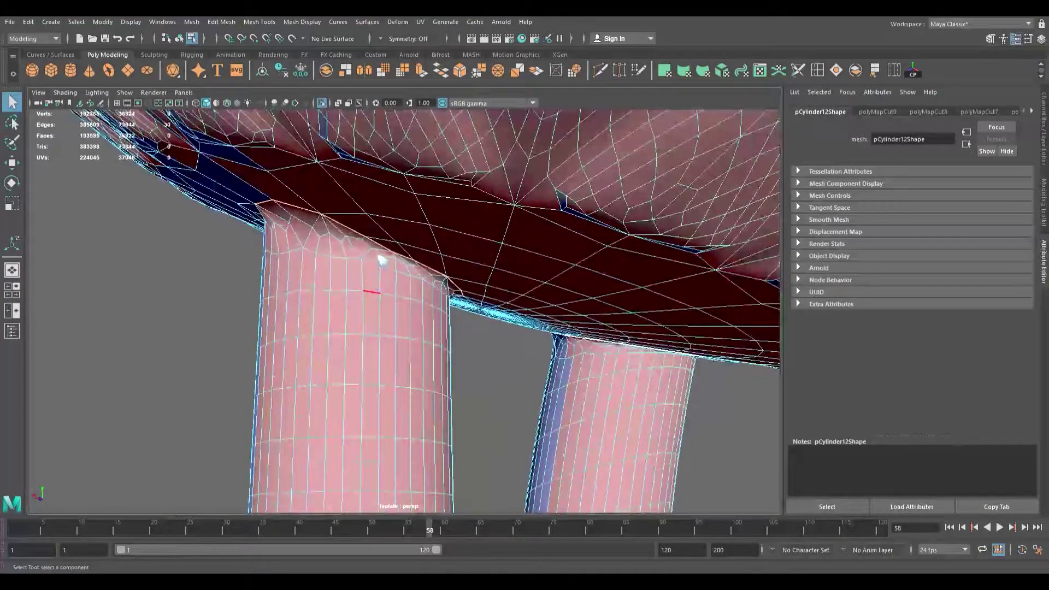
left_click(371, 274)
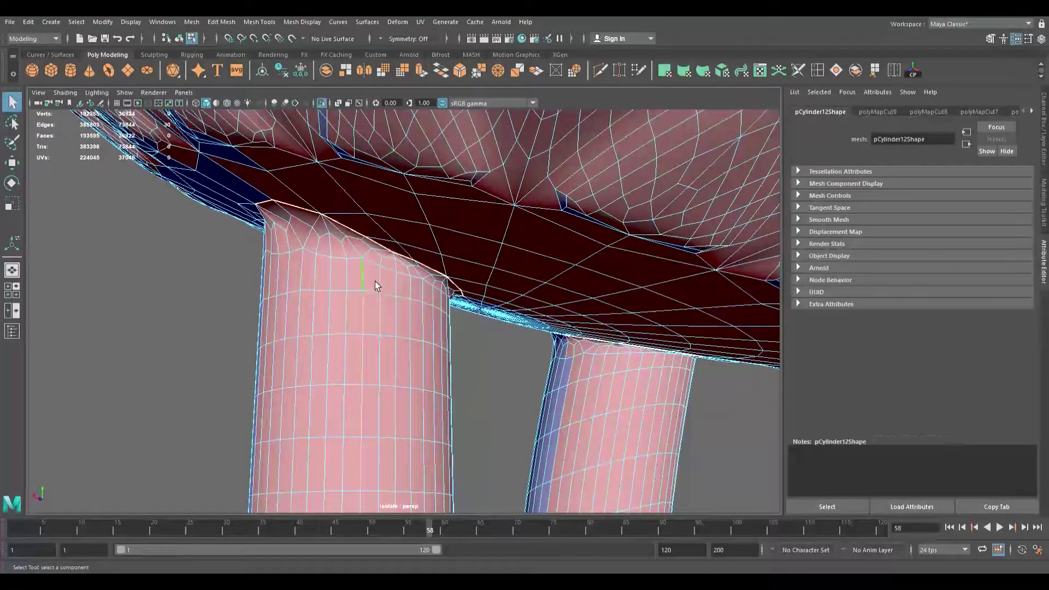
left_click_drag(377, 295, 351, 272, "alt")
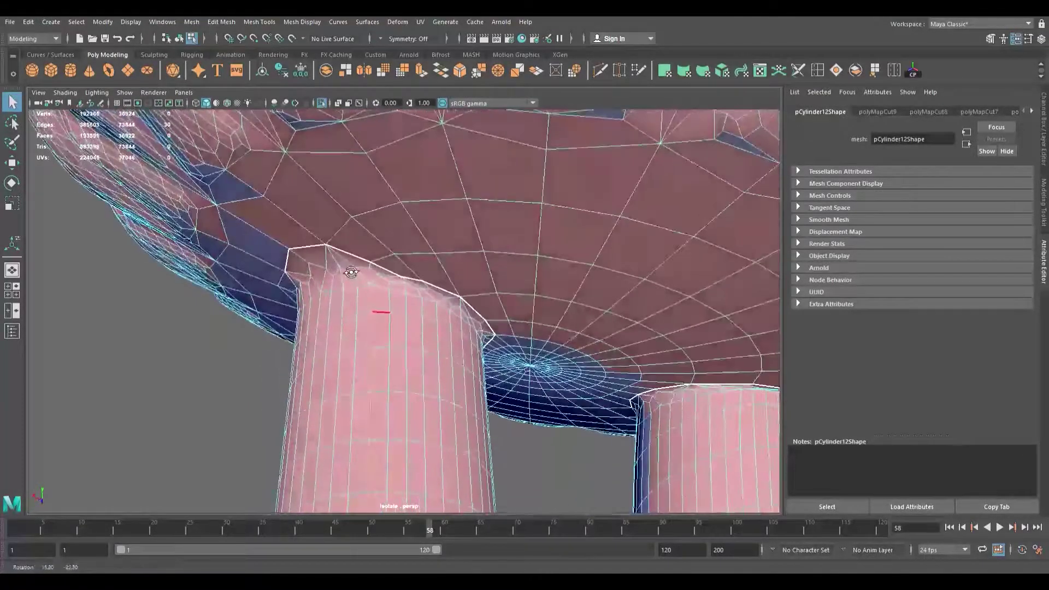
scroll(411, 306, "down", 8)
left_click_drag(375, 397, 469, 314, "alt")
middle_click_drag(468, 313, 468, 266, "alt")
scroll(378, 299, "up", 5)
left_click_drag(477, 342, 316, 326, "alt")
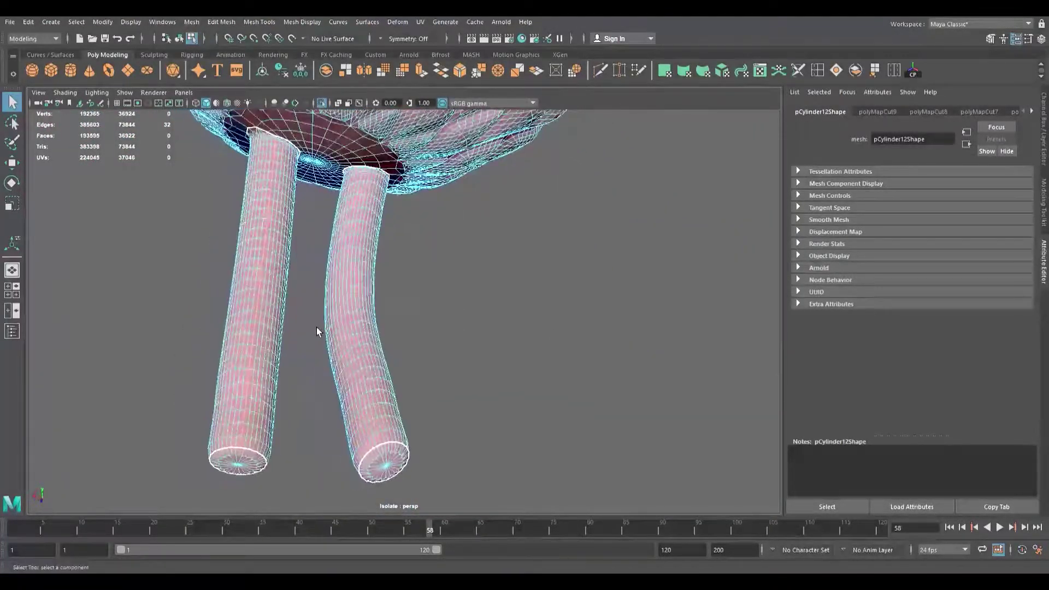
middle_click_drag(246, 402, 342, 344, "alt")
scroll(342, 344, "up", 6)
left_click_drag(480, 431, 447, 333, "alt")
scroll(437, 349, "up", 3)
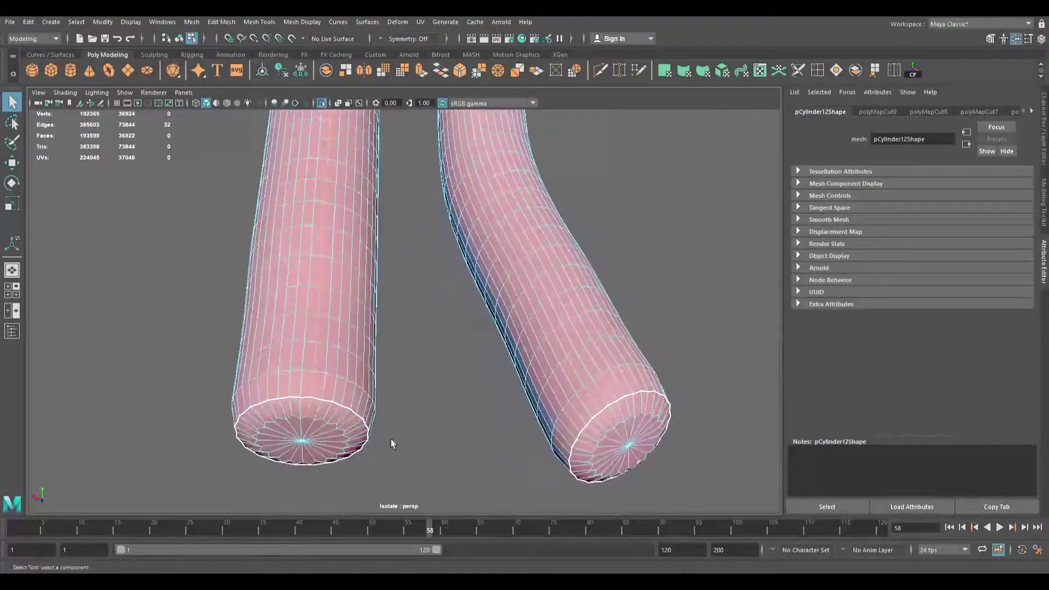
key("g")
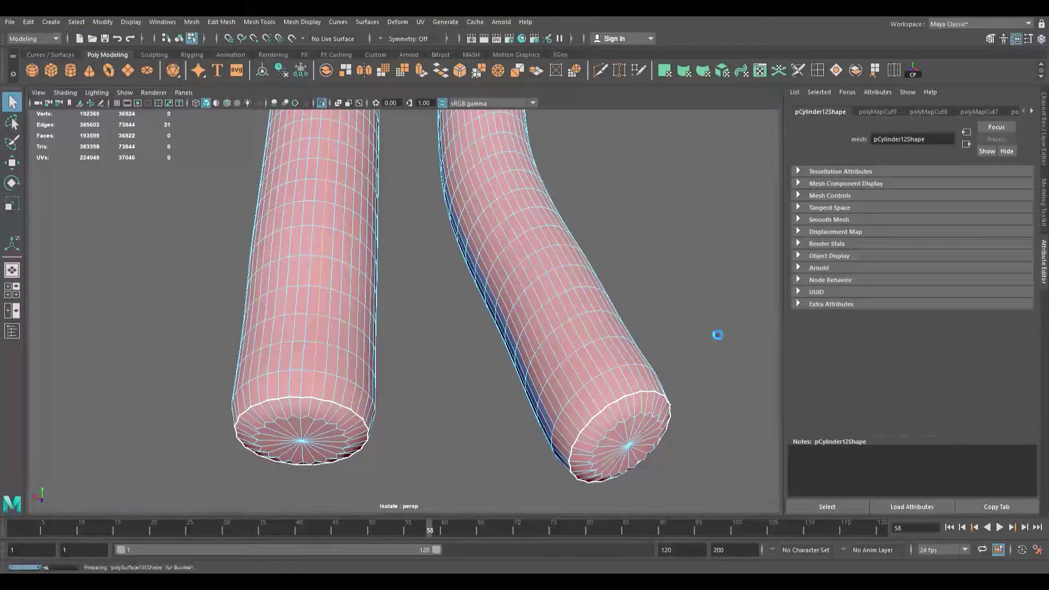
Step: Select the lengthwise edge line along the back of the bent leg and deselect the excess edges at its lower end
scroll(453, 336, "down", 3)
left_click_drag(454, 337, 297, 345, "alt")
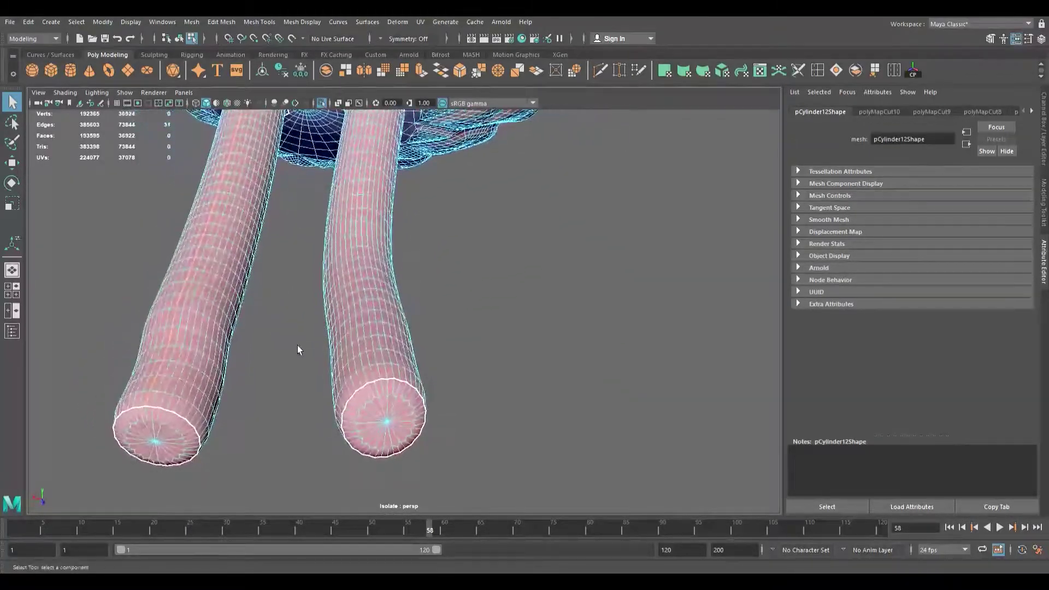
double_click(382, 363)
left_click(385, 389, "ctrl")
scroll(384, 377, "down", 5)
left_click_drag(368, 281, 386, 300, "alt")
middle_click_drag(386, 273, 380, 460, "alt")
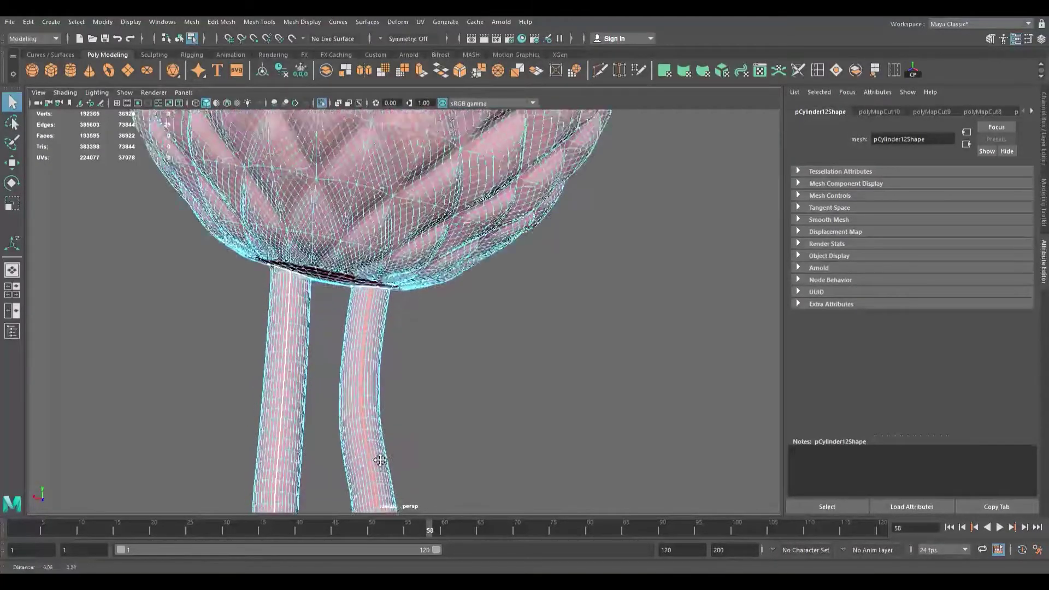
Step: Trim the bent leg's edge line at its top ring and cut it as a UV seam
scroll(365, 365, "up", 8)
left_click_drag(356, 375, 377, 351, "alt")
middle_click_drag(377, 352, 515, 271, "alt")
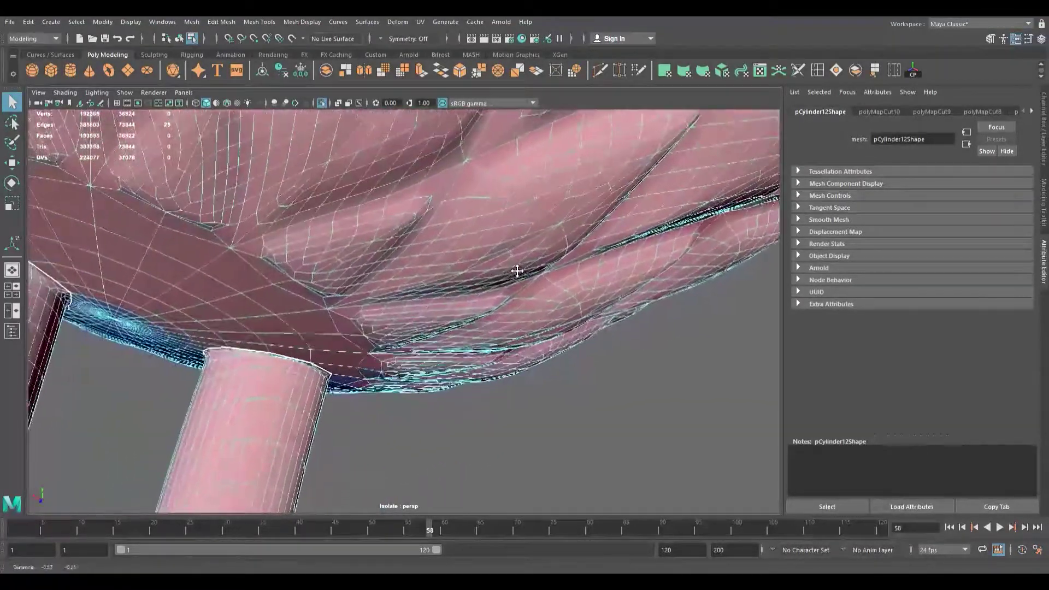
scroll(296, 400, "up", 3)
middle_click_drag(332, 361, 675, 180, "alt")
right_click_drag(284, 350, 969, 495, "alt")
right_click_drag(529, 350, 403, 335, "alt")
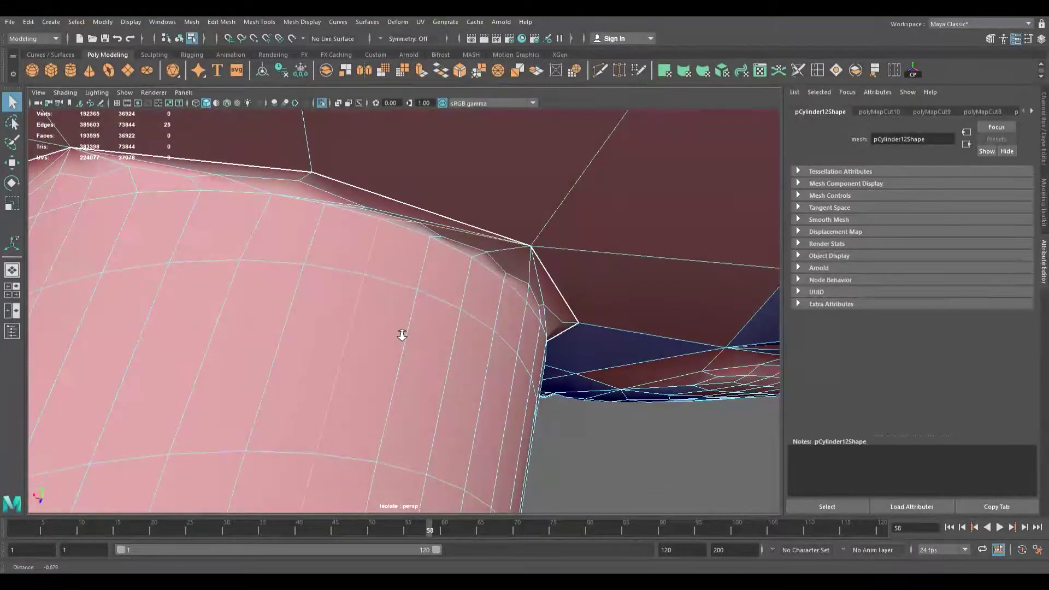
key("ctrl+z")
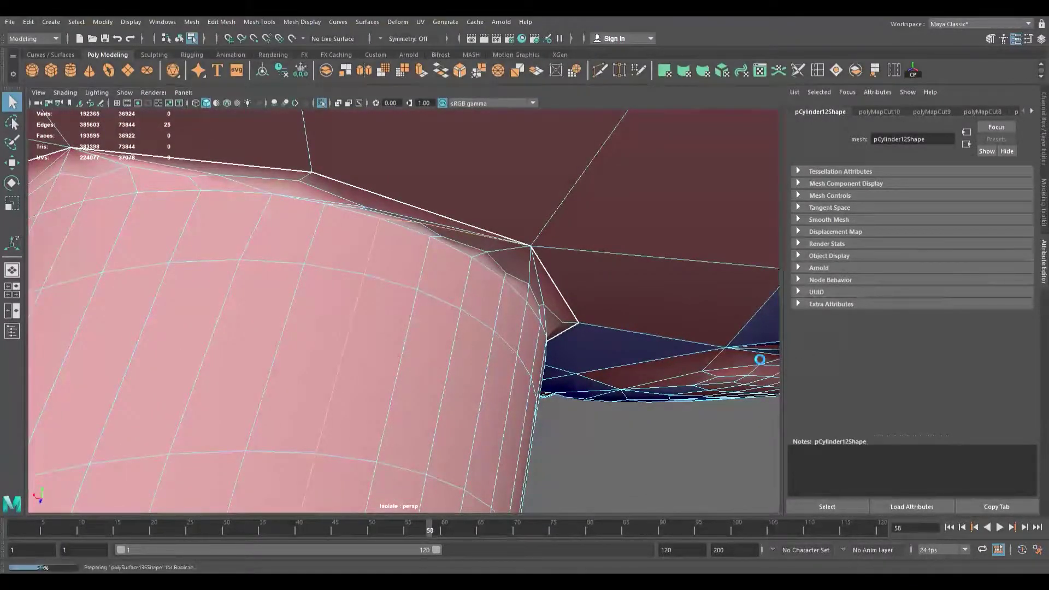
scroll(408, 356, "down", 9)
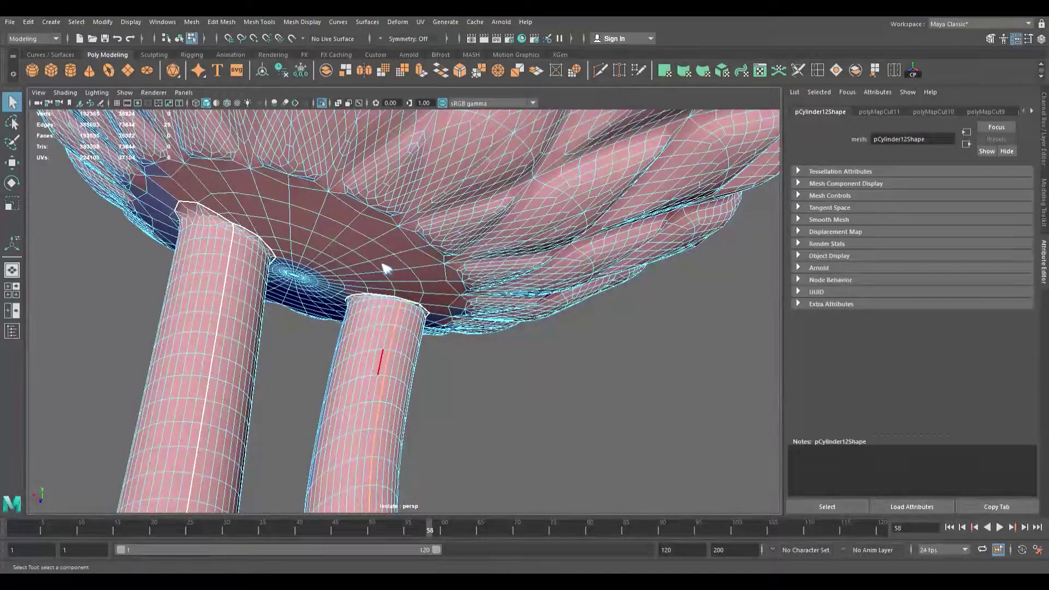
Step: Examine the whole mesh in object mode, checking the underside of the body and the mouth opening for further seams
key("F8")
scroll(419, 275, "down", 6)
left_click_drag(411, 296, 570, 299, "alt")
middle_click_drag(460, 280, 435, 328, "alt")
right_click_drag(436, 327, 526, 378, "alt")
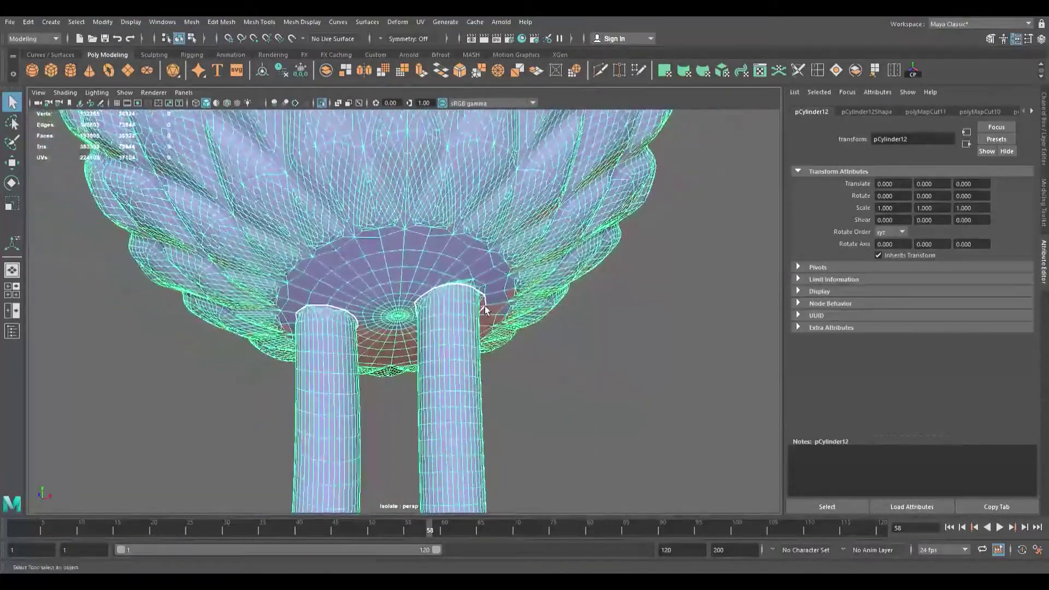
left_click_drag(485, 307, 434, 289, "alt")
middle_click_drag(284, 251, 274, 349, "alt")
right_click_drag(253, 351, 549, 369, "alt")
left_click_drag(302, 340, 346, 374, "alt")
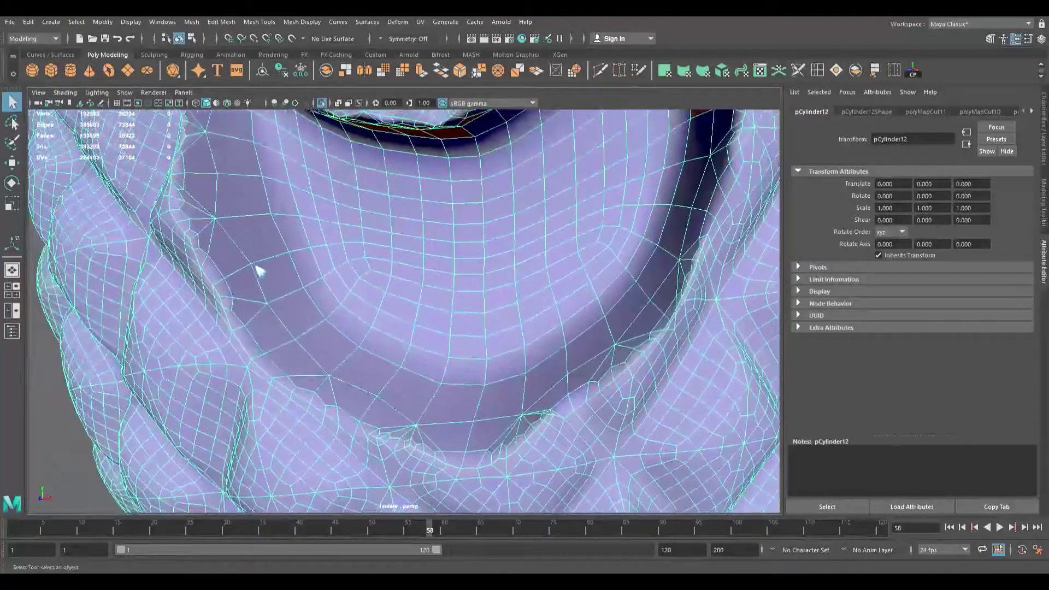
Step: Select the vertical centre edge line on the back of the body, extending it down toward the base in edge mode
key("F10")
left_click(215, 283)
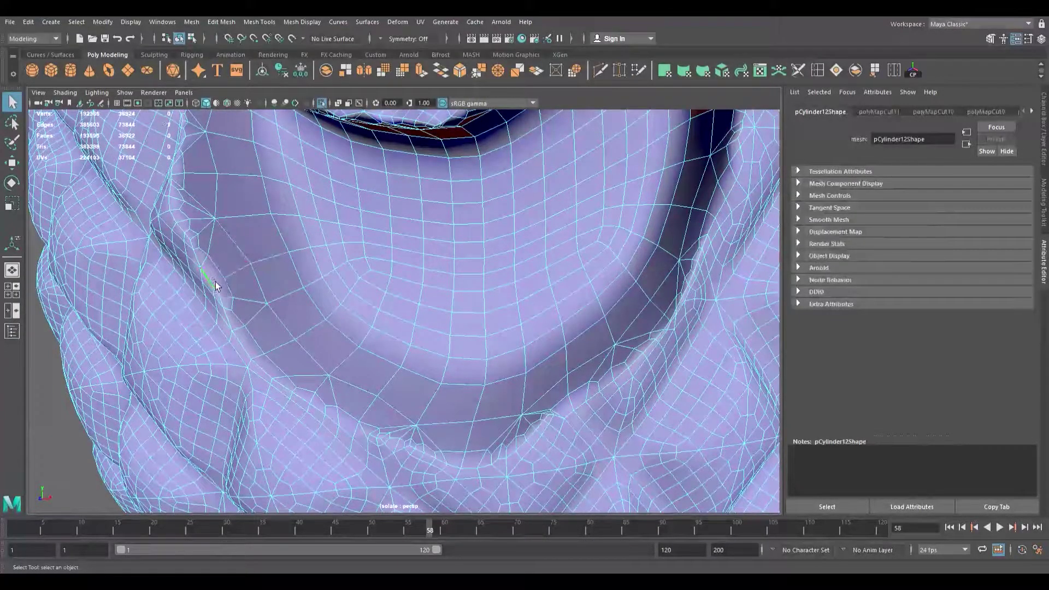
left_click_drag(281, 336, 580, 348, "alt")
scroll(355, 320, "down", 6)
scroll(377, 307, "up", 4)
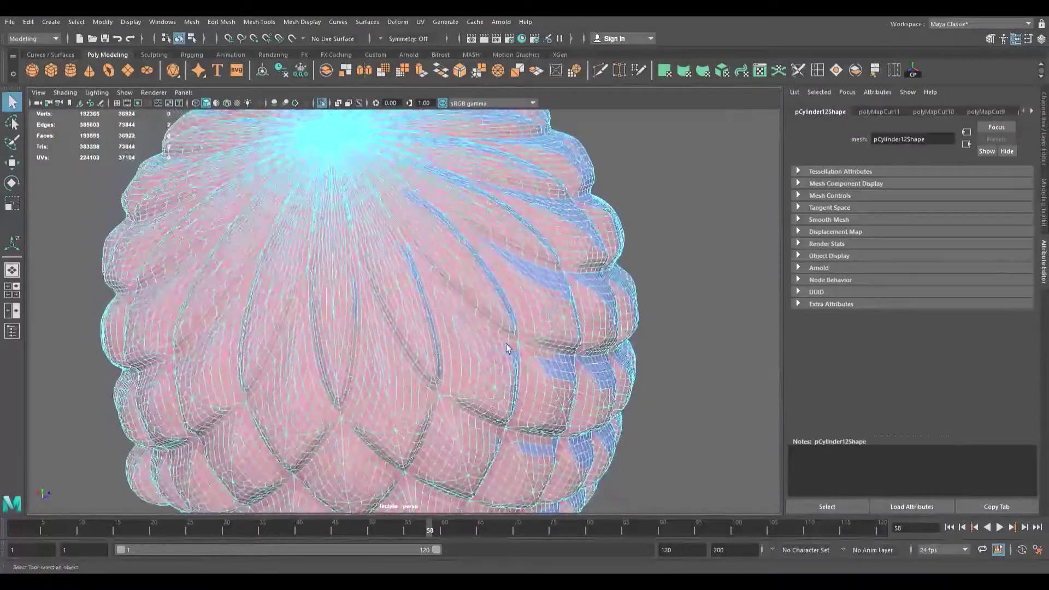
left_click_drag(378, 349, 384, 306, "alt")
right_click_drag(384, 307, 458, 313, "alt")
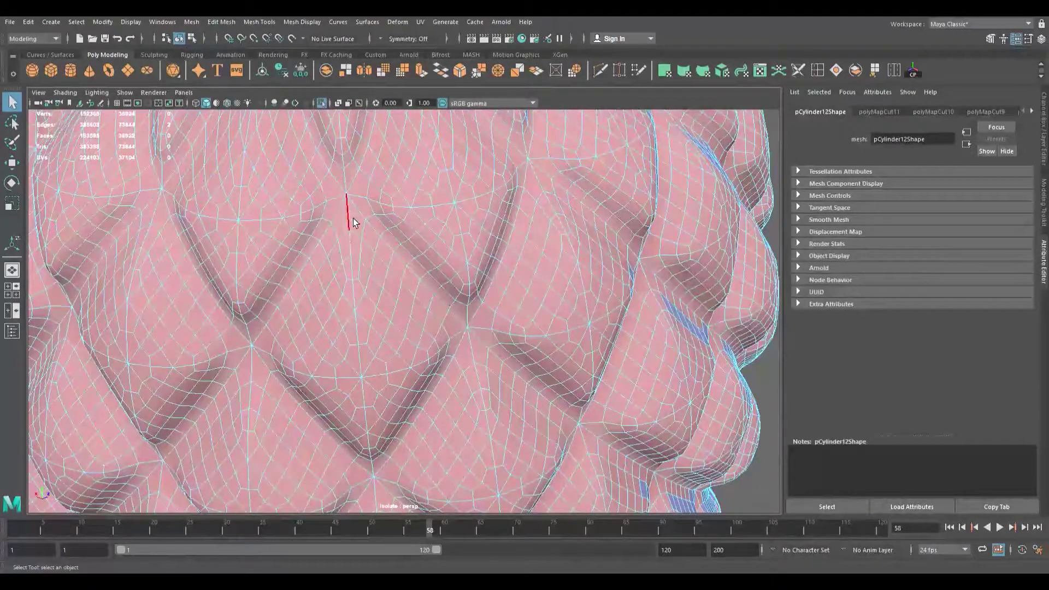
key("f")
left_click_drag(361, 231, 390, 205, "alt")
right_click_drag(388, 247, 565, 350, "alt")
left_click(374, 250)
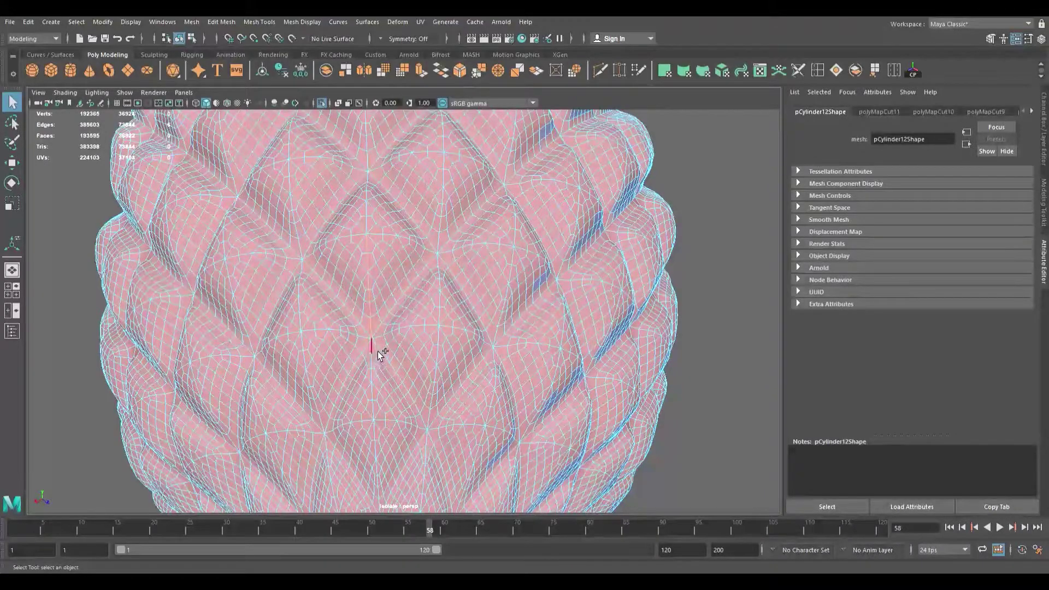
double_click(379, 415, "shift")
middle_click_drag(387, 471, 396, 363, "alt")
right_click_drag(396, 363, 481, 383, "alt")
left_click(381, 312, "shift")
left_click_drag(407, 467, 402, 391, "alt")
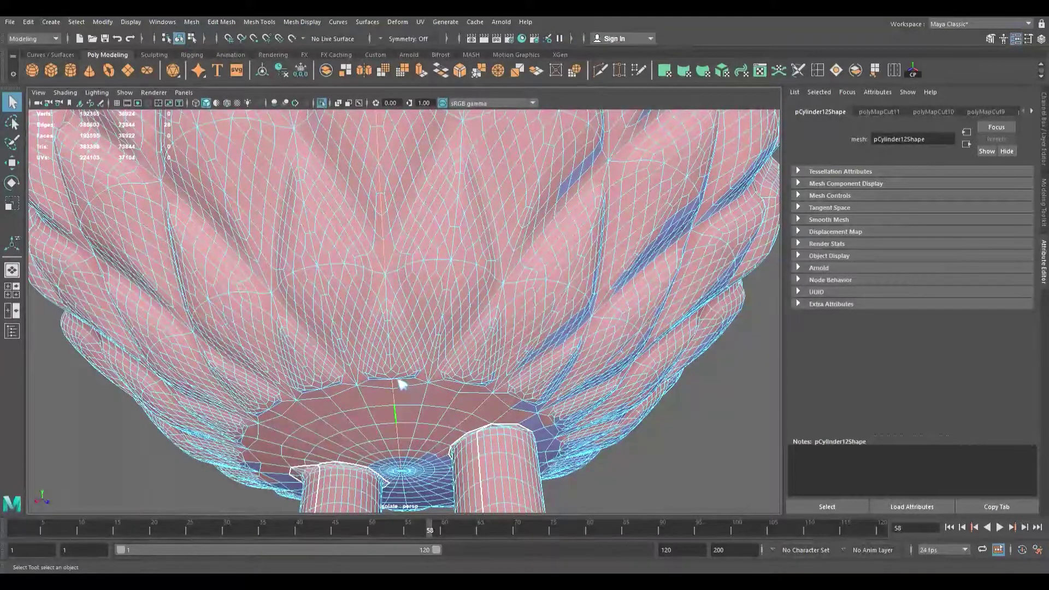
Step: Add the missing edges at the lower end of the centre-back line where the scales meet the flat base
key("8")
key("q")
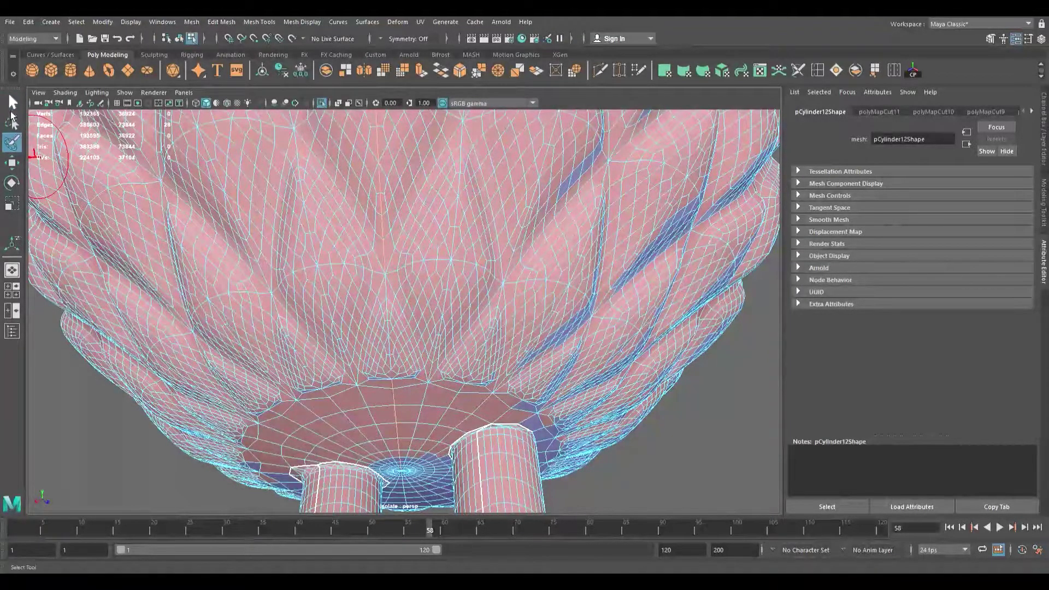
left_click(397, 367, "shift")
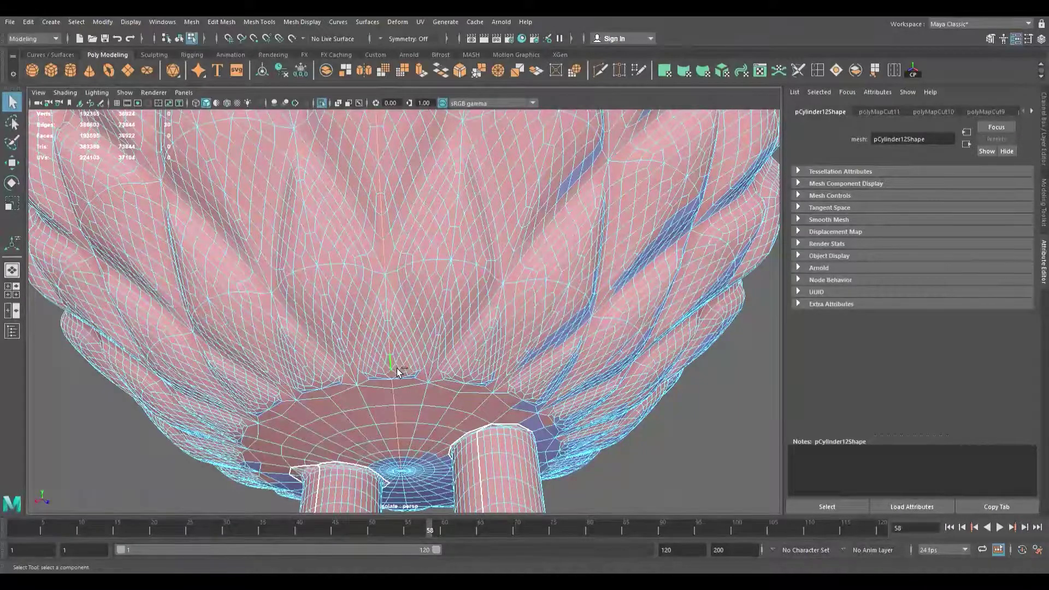
scroll(397, 369, "up", 3)
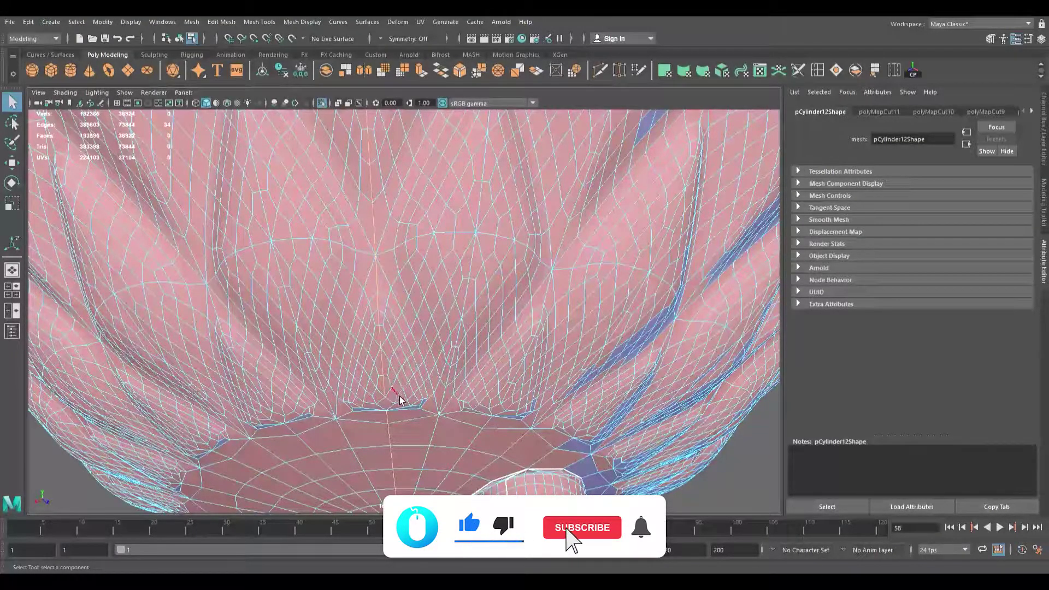
scroll(397, 393, "up", 3)
middle_click_drag(400, 398, 412, 375, "alt")
left_click(404, 370, "shift")
left_click(458, 399, "shift")
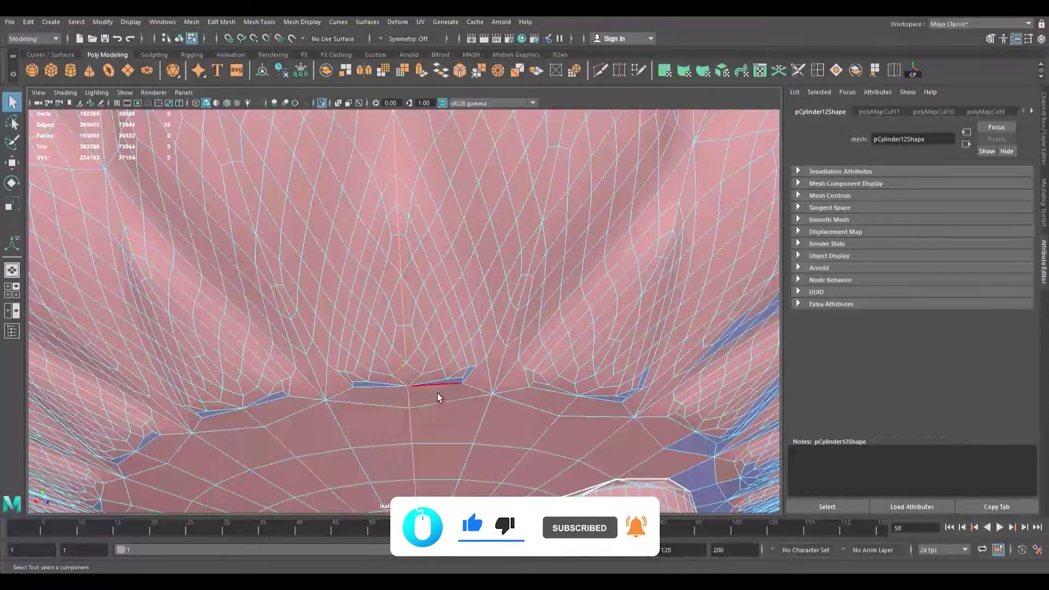
Step: Add the missing centre-back edges upward across the lower and middle scales to the seam selection
scroll(426, 389, "down", 3)
left_click_drag(427, 389, 417, 340, "alt")
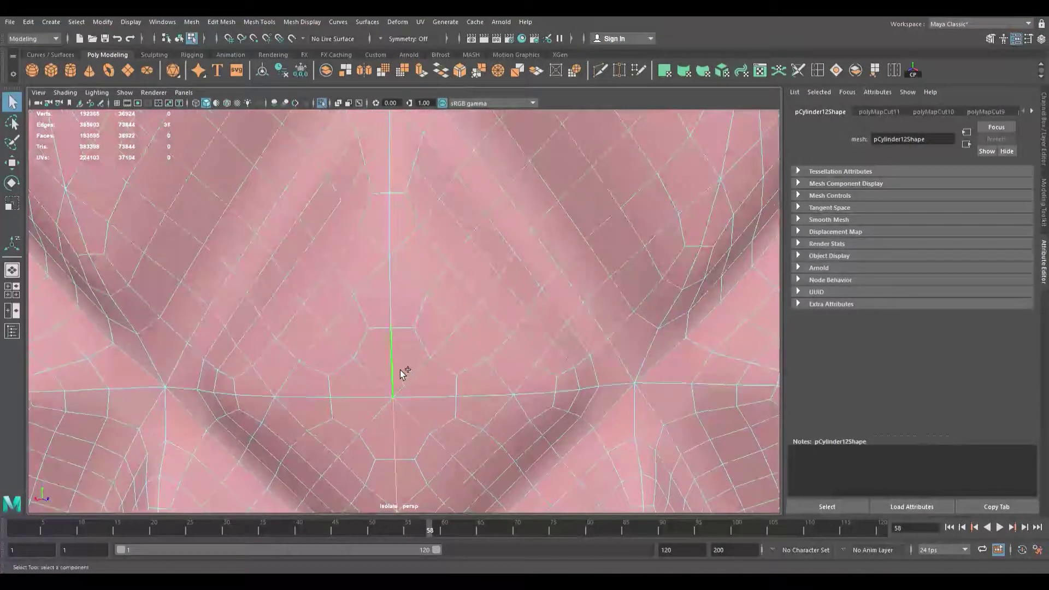
middle_click_drag(400, 335, 404, 383, "alt")
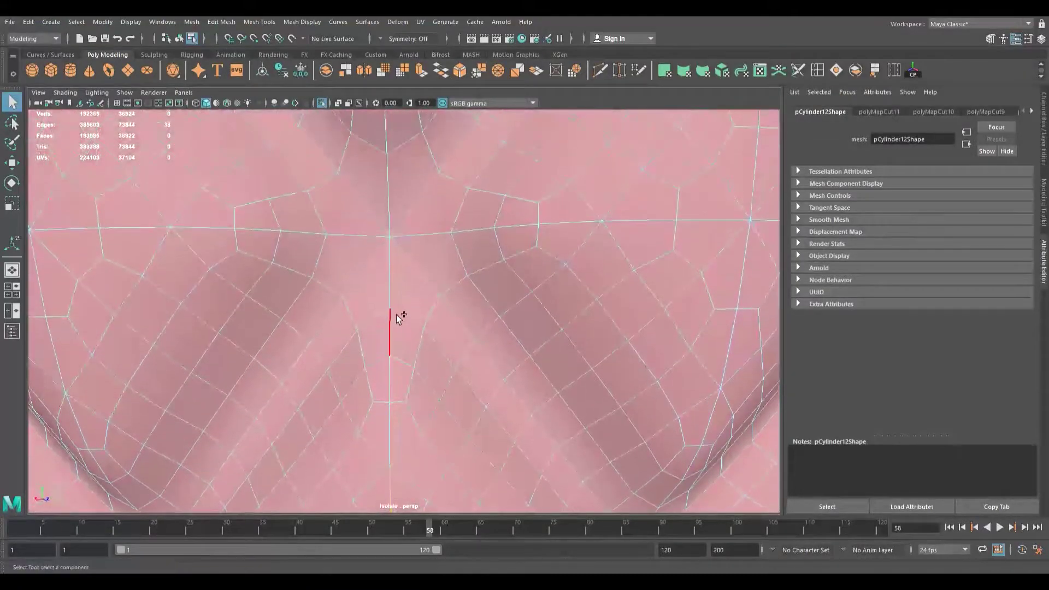
double_click(391, 284, "shift")
left_click_drag(396, 292, 400, 304, "alt")
left_click(381, 266, "shift")
middle_click_drag(391, 301, 396, 359, "alt")
left_click(383, 346, "shift")
middle_click_drag(386, 318, 398, 354, "alt")
left_click(395, 353, "shift")
left_click(397, 304, "shift")
middle_click_drag(396, 303, 392, 349, "alt")
left_click(378, 346, "shift")
middle_click_drag(391, 302, 392, 330, "alt")
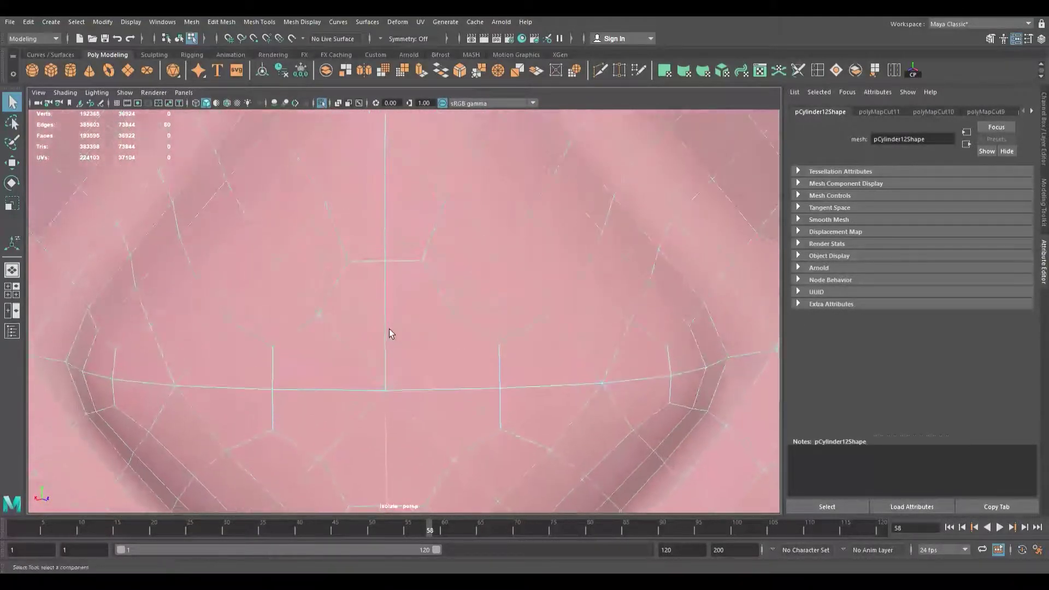
Step: Continue the centre-back edge selection upward across the upper scales of the body
left_click(396, 300, "shift")
middle_click_drag(395, 293, 392, 344, "alt")
left_click(394, 337, "shift")
left_click(395, 326, "shift")
left_click(389, 330, "shift")
left_click(386, 319, "shift")
left_click(388, 320, "shift")
left_click(390, 306, "shift")
left_click(390, 281, "shift")
left_click(390, 245, "shift")
middle_click_drag(391, 245, 395, 350, "alt")
left_click(385, 350, "shift")
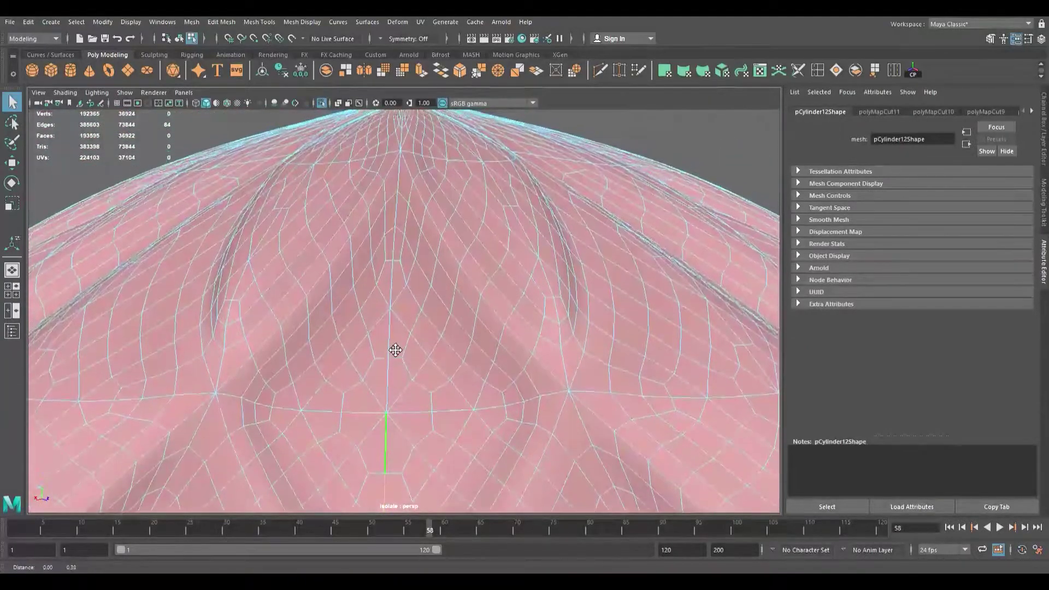
Step: Extend the centre-back edge selection over the curve where the upper scales turn toward the body's top
left_click(393, 296, "shift")
mouse_move(395, 290)
middle_mouse_down("alt")
mouse_move(393, 326)
mouse_move(386, 287)
middle_mouse_up("alt")
left_click_drag(386, 287, 387, 333, "alt")
middle_click_drag(386, 333, 391, 265, "alt")
scroll(396, 360, "down", 3)
scroll(395, 344, "up", 2)
right_click_drag(391, 263, 473, 355, "alt")
middle_click_drag(473, 355, 455, 410, "alt")
left_click(381, 354, "shift")
middle_click_drag(392, 313, 395, 355, "alt")
right_click_drag(390, 335, 394, 382, "alt")
middle_click_drag(389, 306, 386, 338, "alt")
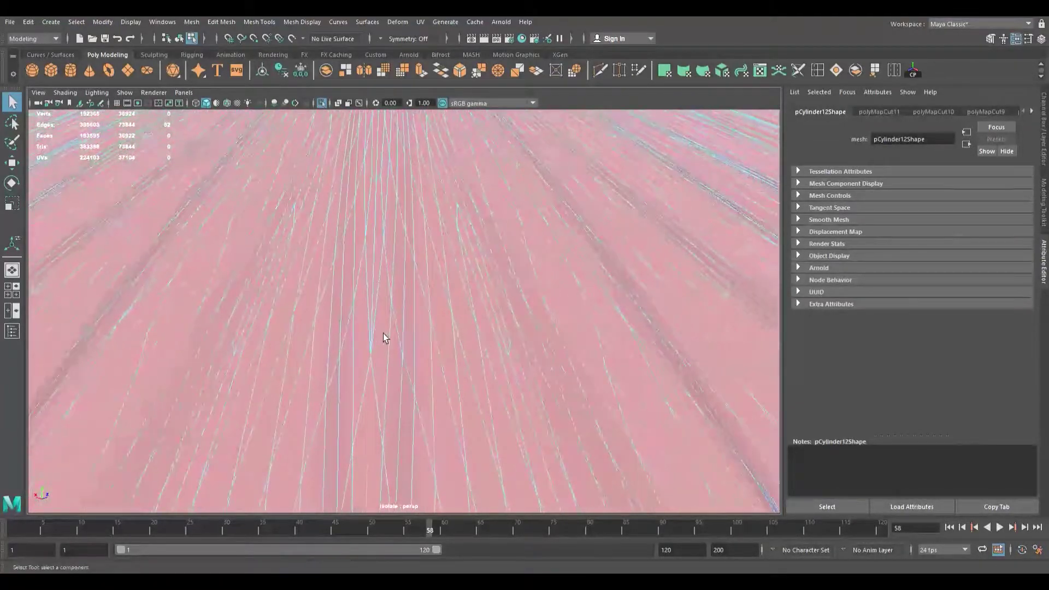
Step: Add the long centre edges on the top slope of the body to the selection
left_click(377, 304, "shift")
mouse_move(377, 296)
left_mouse_down("alt")
mouse_move(395, 273)
mouse_move(389, 282)
left_mouse_up("alt")
mouse_move(389, 283)
right_mouse_down("alt")
mouse_move(420, 277)
mouse_move(423, 296)
mouse_move(396, 290)
right_mouse_up("alt")
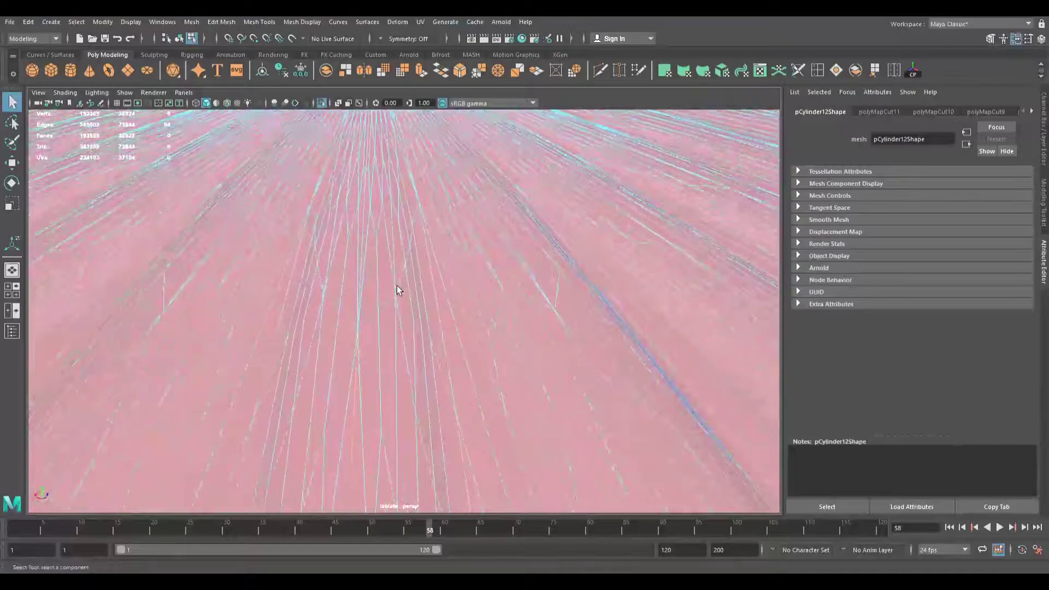
left_click(368, 236)
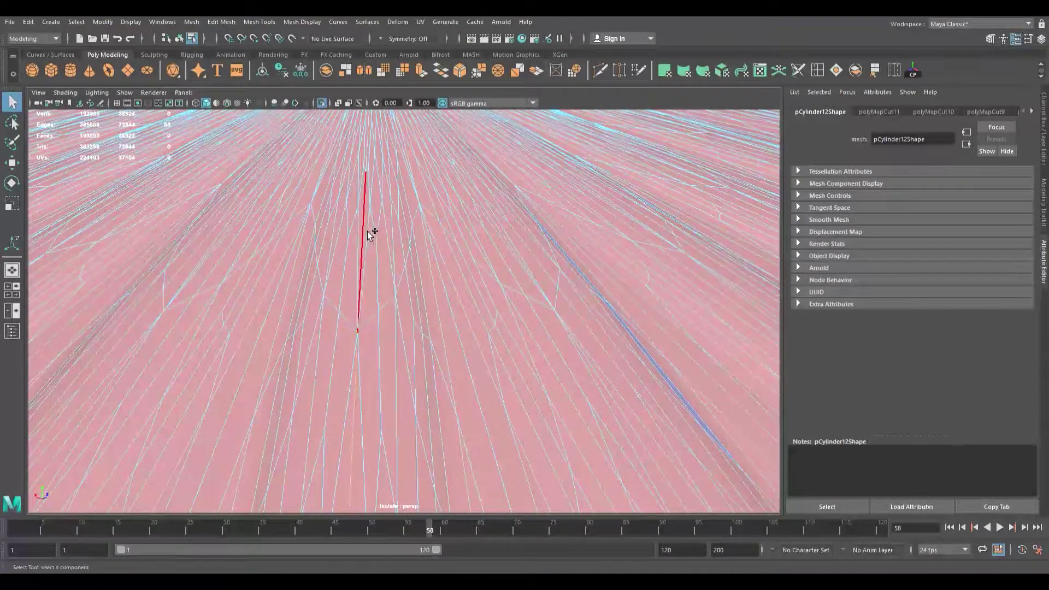
right_click_drag(370, 232, 388, 274, "alt")
middle_click_drag(387, 274, 392, 280, "alt")
right_click_drag(392, 281, 397, 291, "alt")
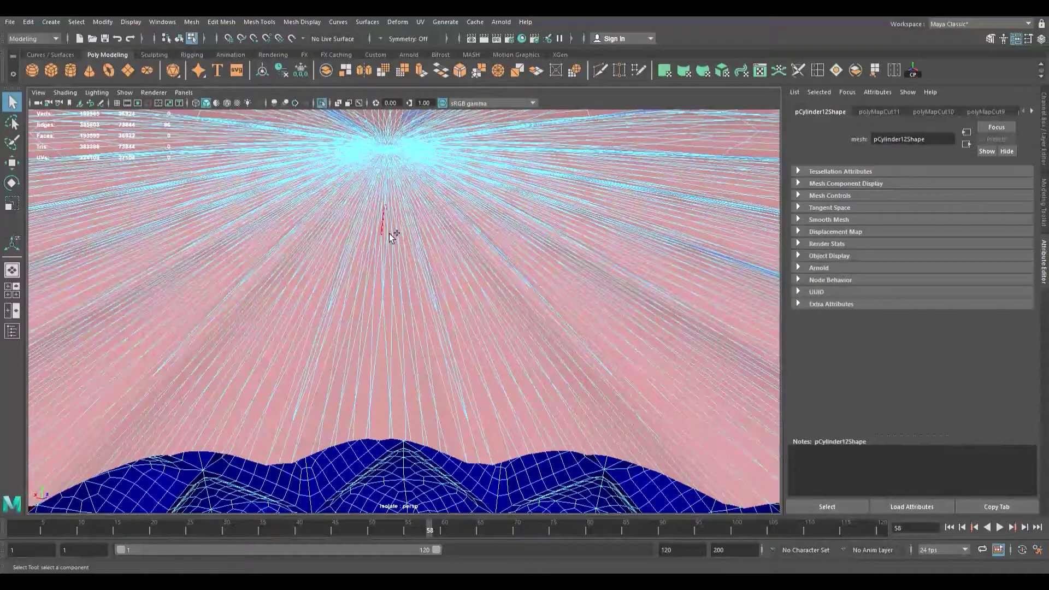
Step: Complete the centre-back edge line by adding the remaining edges up to the point where the top edges converge
scroll(389, 240, "up", 3)
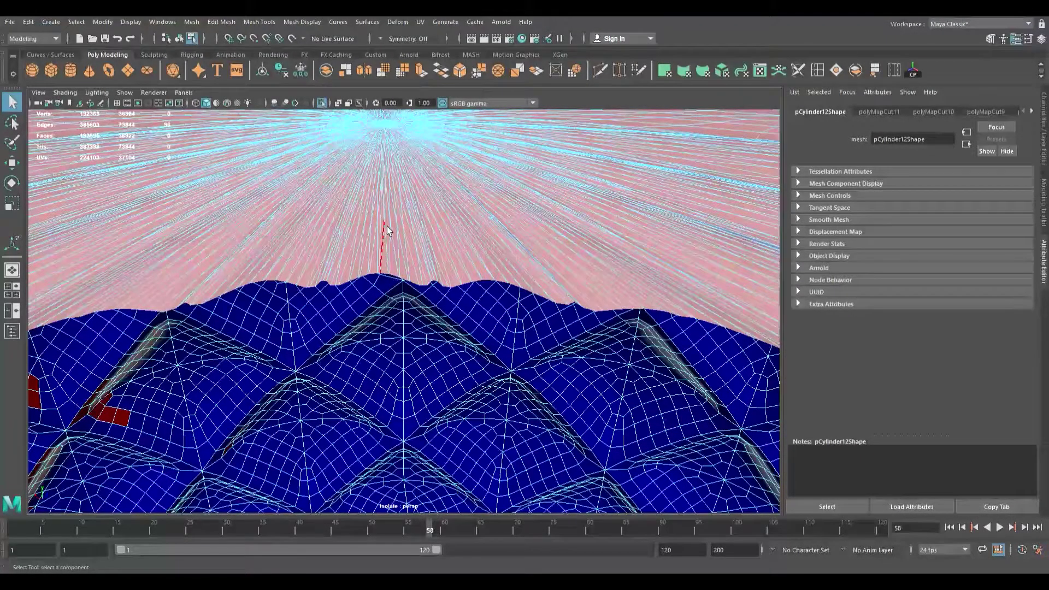
key("f")
middle_click_drag(401, 296, 398, 267, "alt")
right_click_drag(397, 267, 431, 299, "alt")
middle_click_drag(431, 299, 374, 306, "alt")
right_click_drag(375, 306, 417, 323, "alt")
mouse_move(417, 323)
middle_mouse_down("alt")
mouse_move(418, 378)
mouse_move(416, 321)
mouse_move(415, 339)
middle_mouse_up("alt")
right_click_drag(415, 338, 432, 344, "alt")
middle_click_drag(403, 309, 406, 317, "alt")
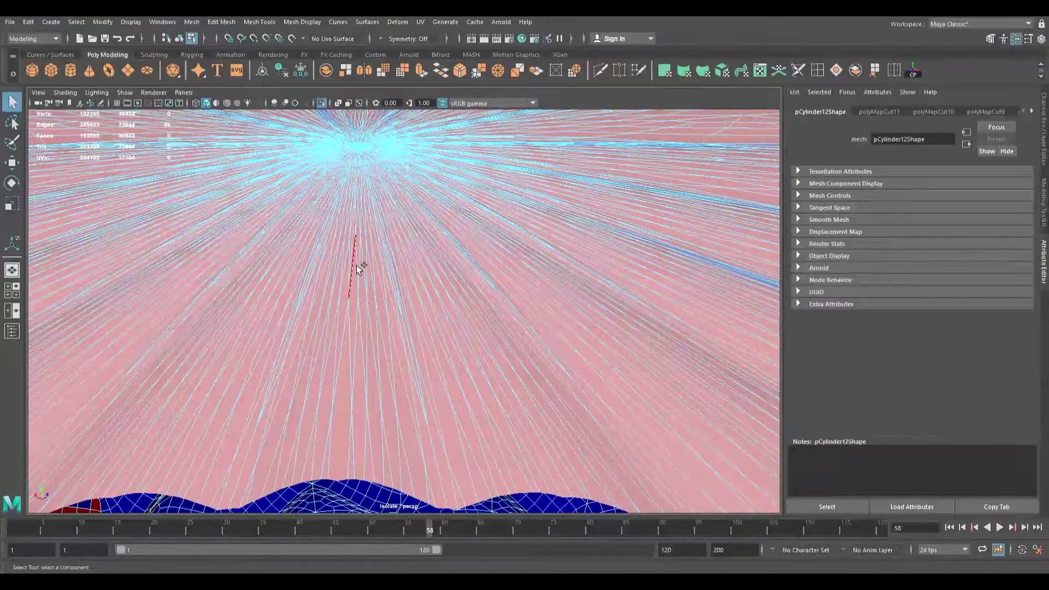
double_click(356, 265, "shift")
key("f")
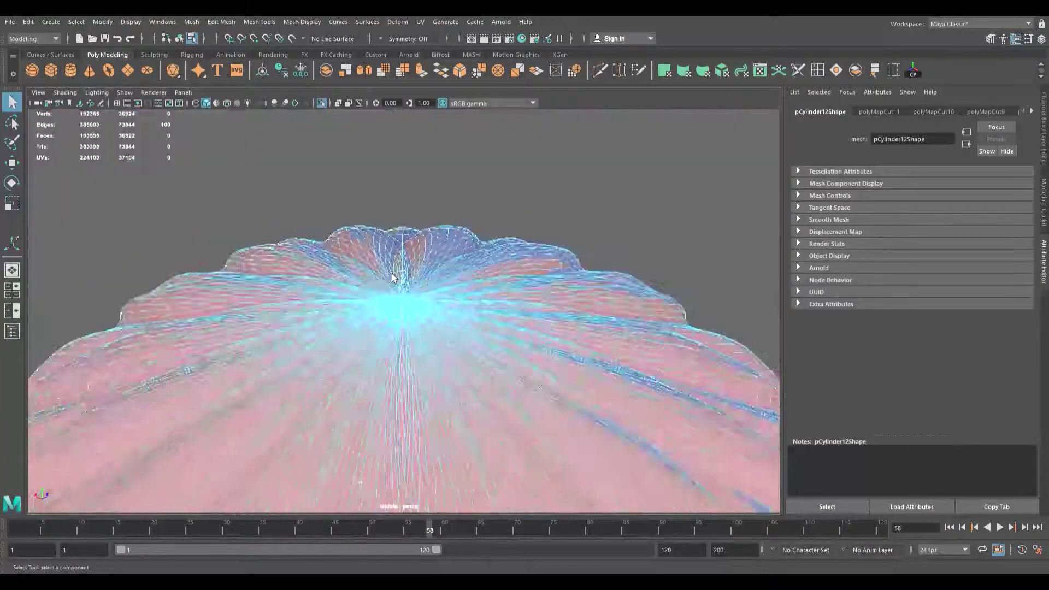
Step: Cut the completed centre-back edge line of the body as a UV seam
scroll(393, 279, "down", 6)
left_click_drag(413, 311, 422, 285, "alt")
key("g")
right_click_drag(545, 307, 333, 279, "alt")
Step: Select the edge loop around the inside of the mouth opening and cut it as a UV seam
left_click_drag(332, 279, 669, 395, "alt")
left_click_drag(373, 317, 406, 274, "alt")
scroll(409, 363, "up", 4)
middle_click_drag(409, 363, 418, 222, "alt")
scroll(367, 279, "up", 8)
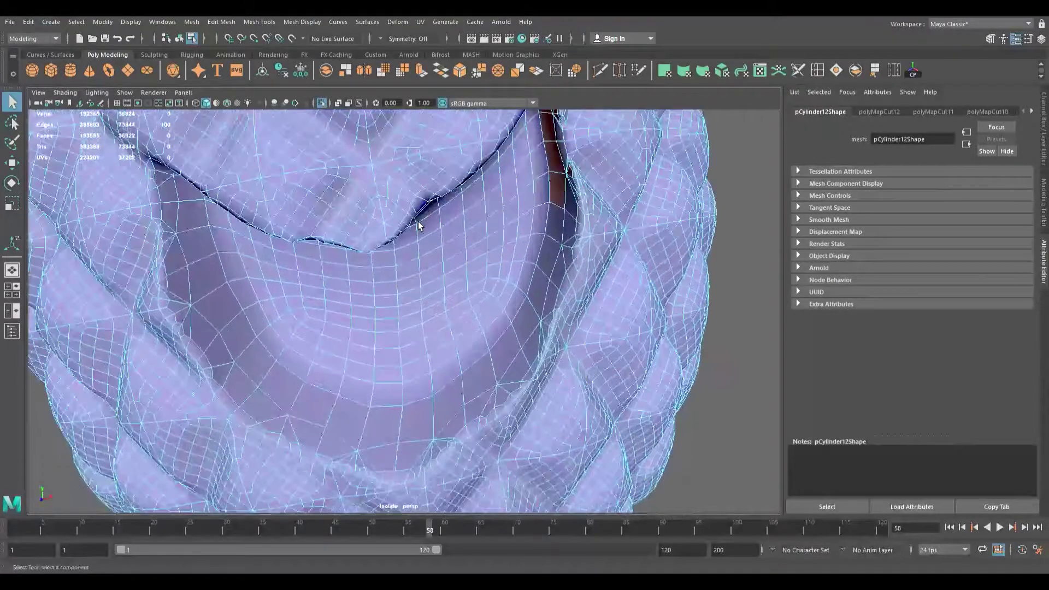
left_click_drag(326, 388, 350, 304, "alt")
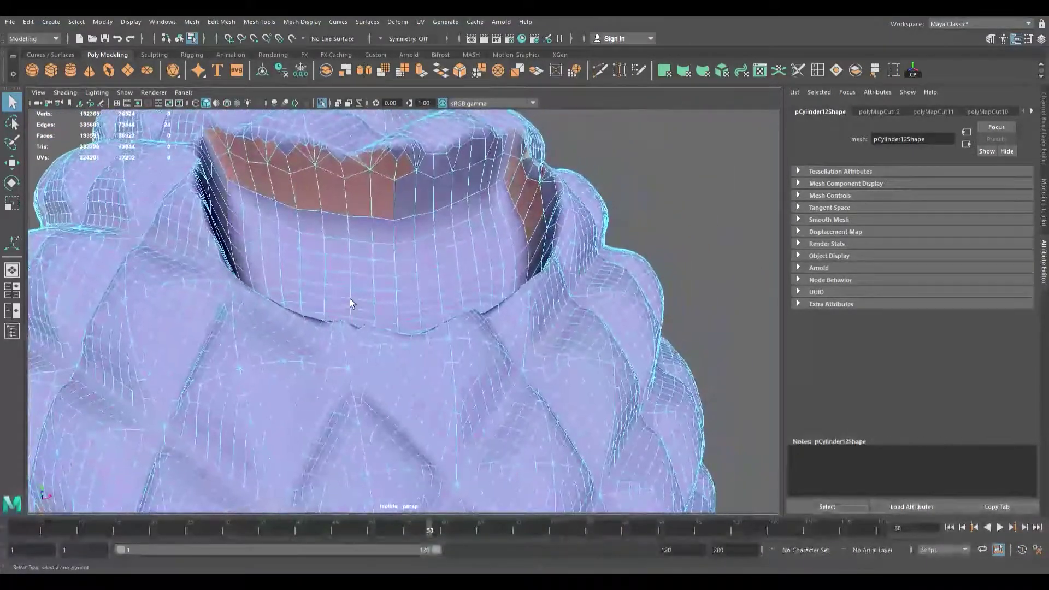
left_click(384, 225, "shift")
left_click_drag(389, 239, 422, 291, "alt")
left_click(513, 302, "shift")
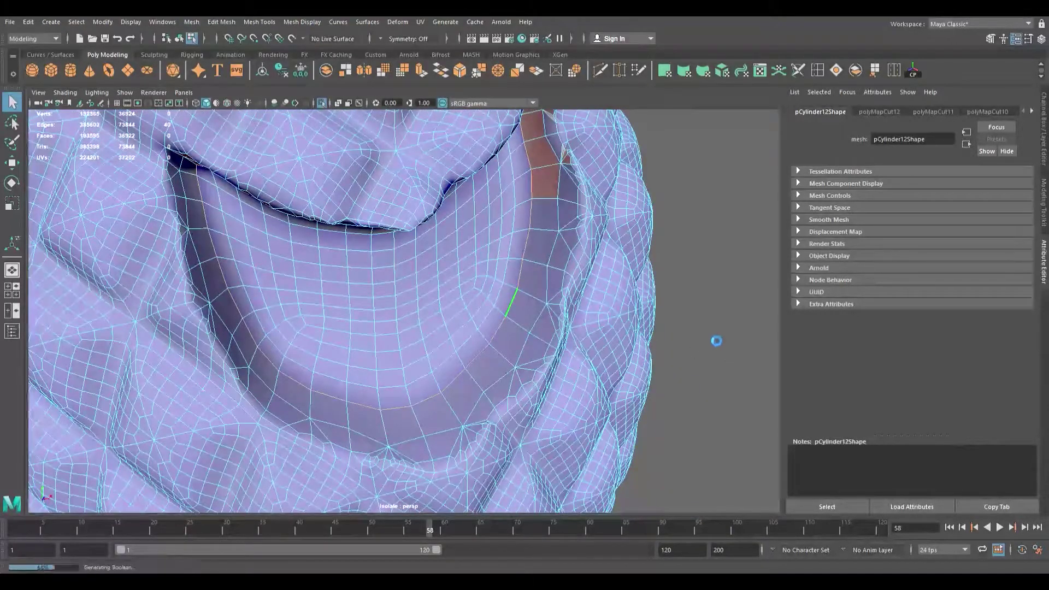
key("shift+x")
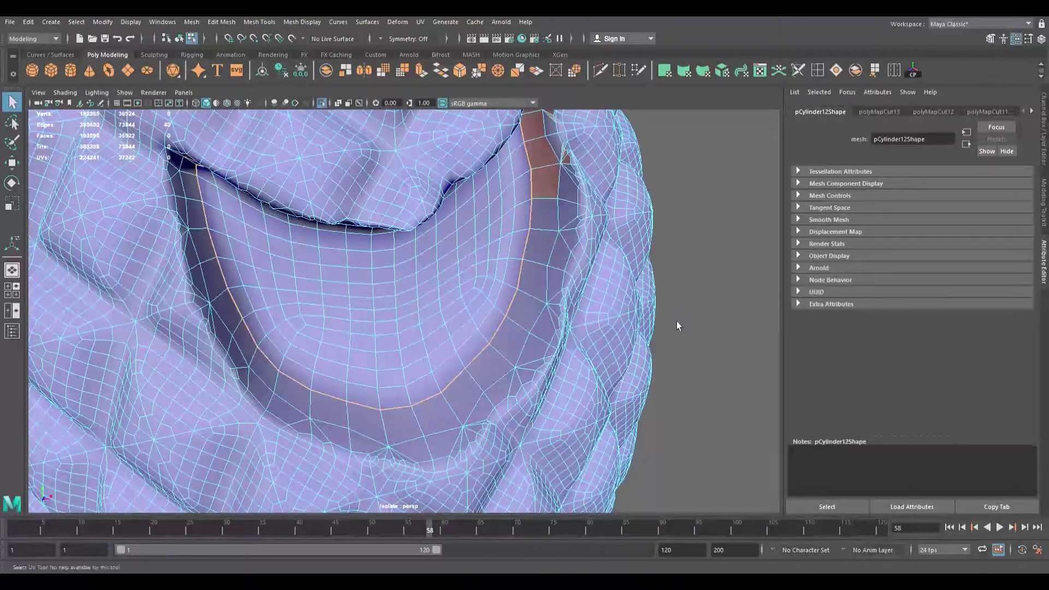
Step: Select the mesh's UV shells, unfold them and turn on the UV distortion display
left_click(799, 448)
left_click(618, 204)
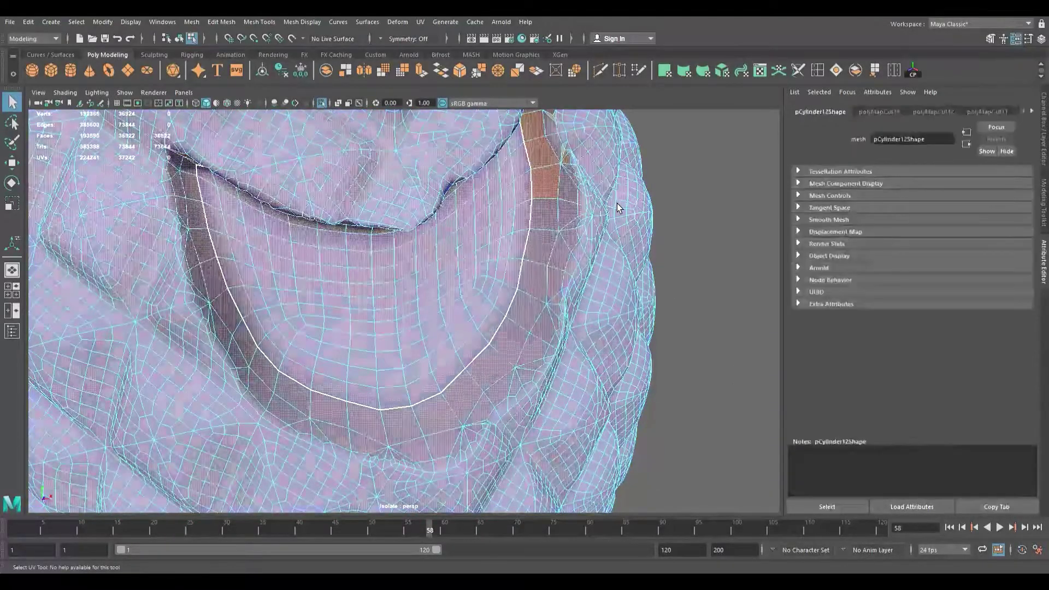
key("ctrl+u")
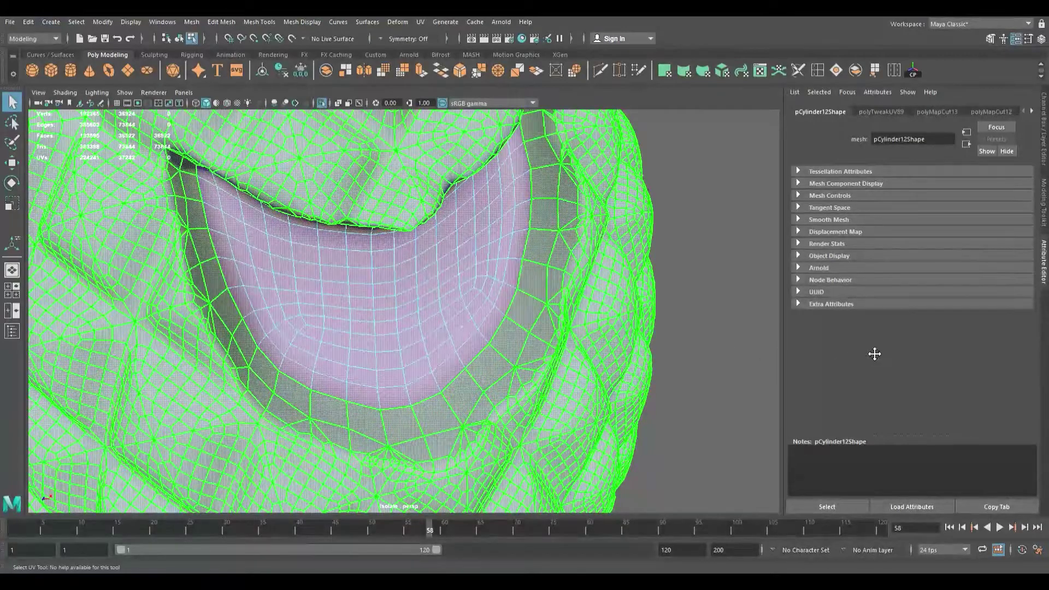
key("6")
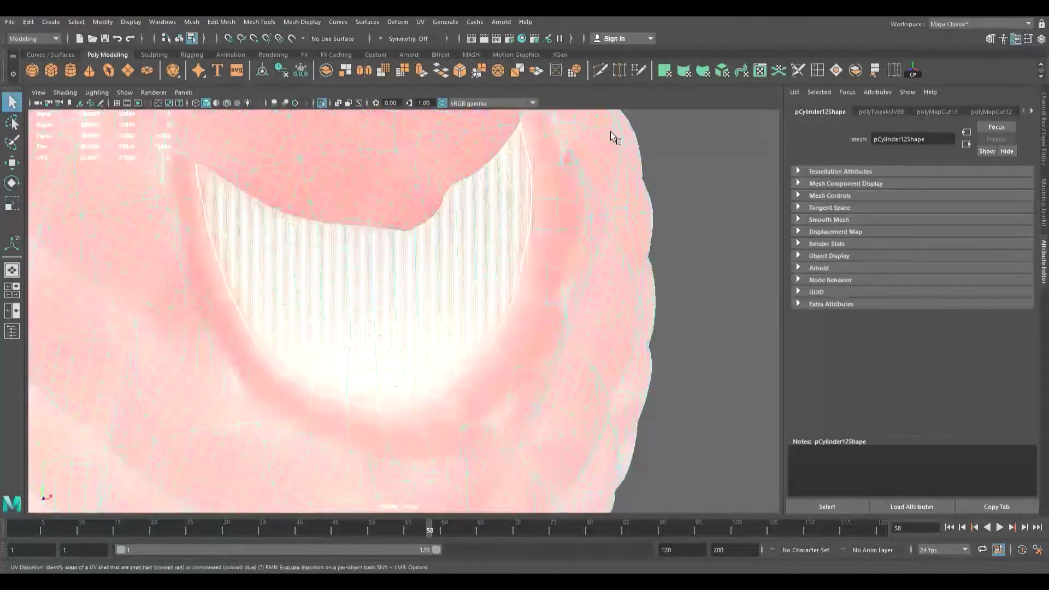
Step: Select the uncut edges where the centre-back seam breaks on the upper back of the body and cut them as a UV seam
scroll(382, 321, "down", 6)
scroll(382, 321, "down", 5)
left_click_drag(353, 322, 503, 305, "alt")
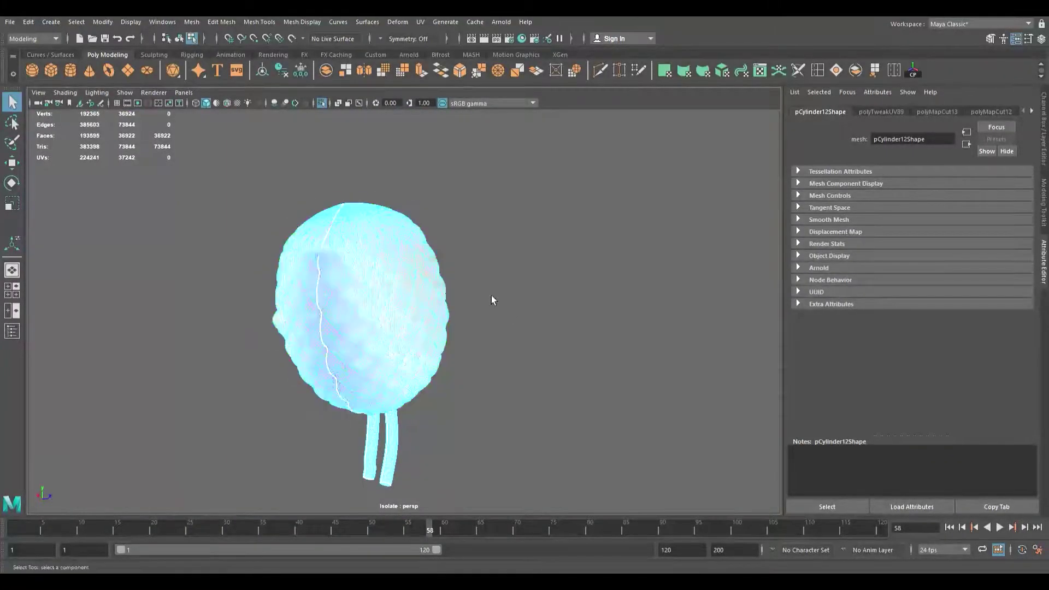
scroll(345, 268, "up", 5)
left_click_drag(342, 268, 395, 277, "alt")
scroll(395, 277, "up", 5)
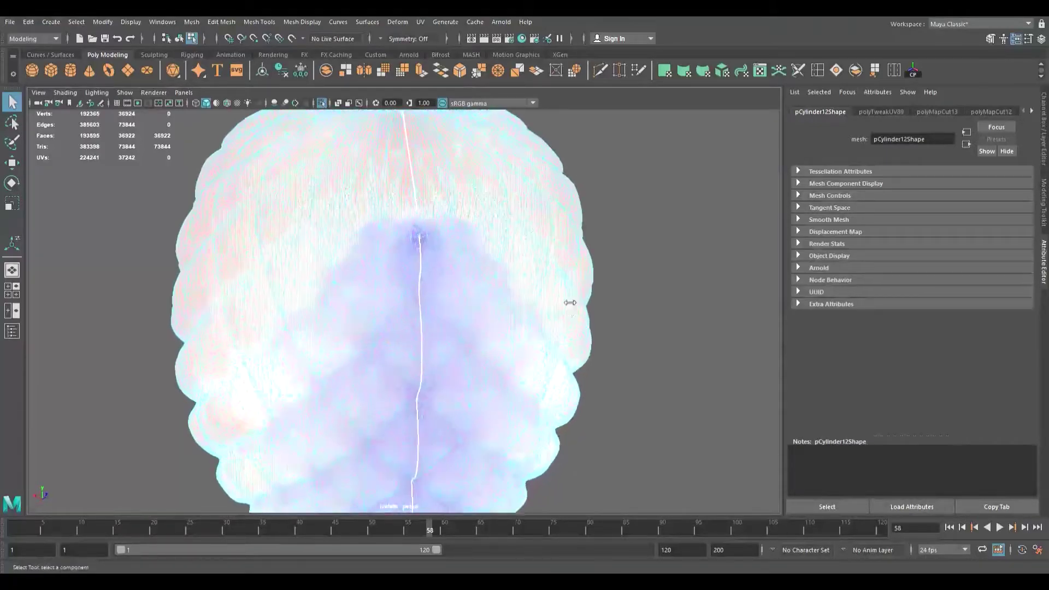
right_click_drag(474, 300, 555, 310, "alt")
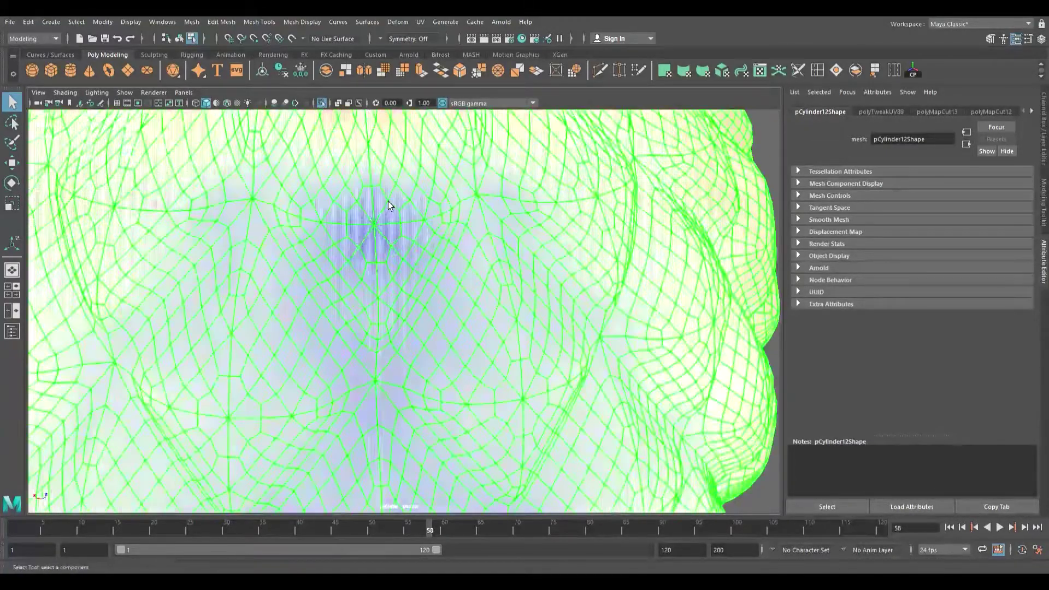
left_click_drag(388, 201, 382, 234, "alt")
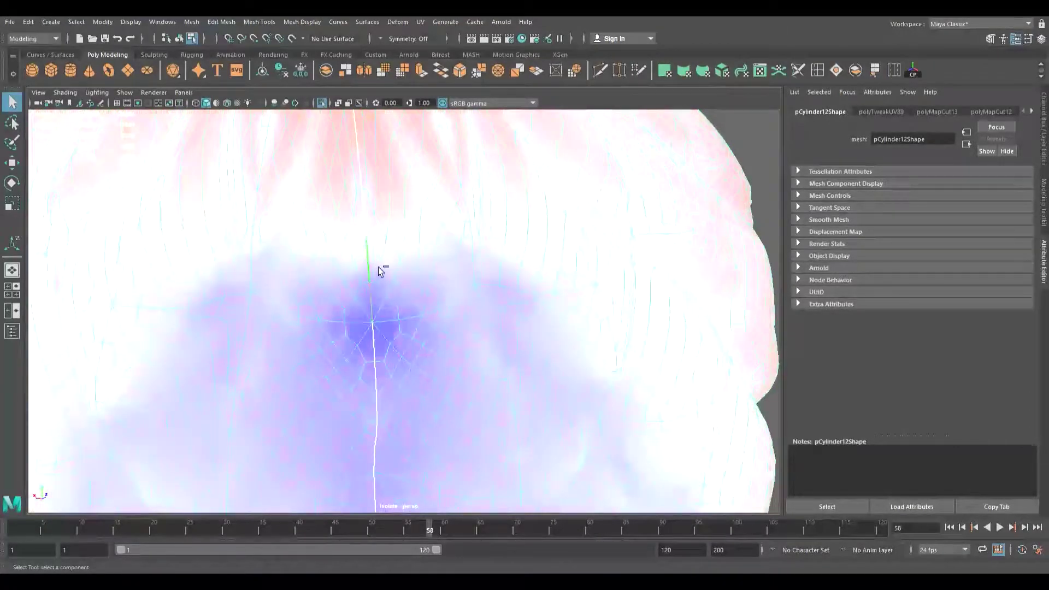
key("shift+x")
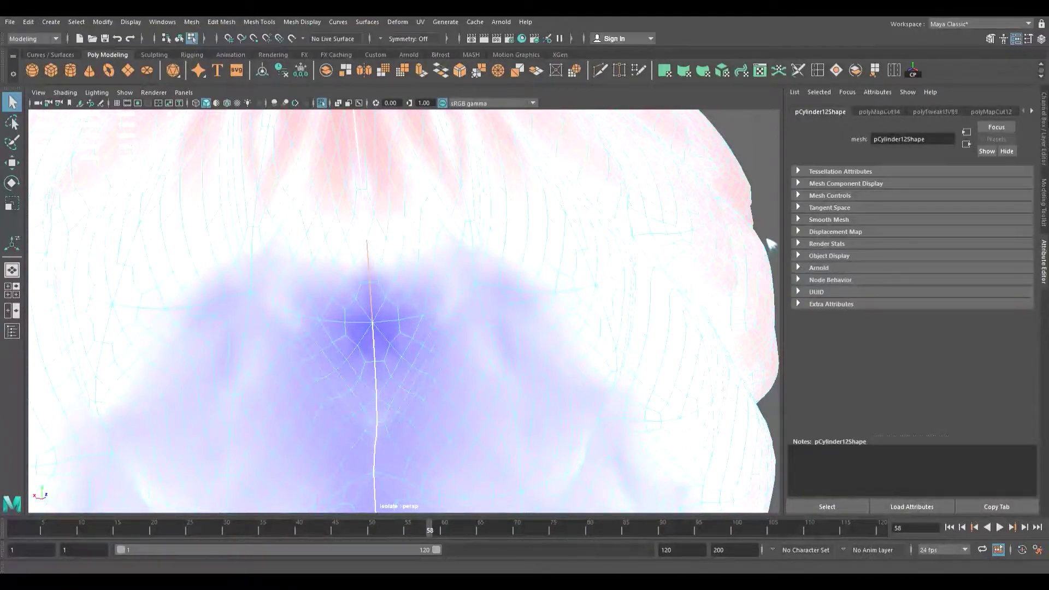
Step: Close the remaining gap in the body's centre-back seam and unfold the body's UV shell again
right_click_drag(710, 236, 742, 236)
left_click(742, 236)
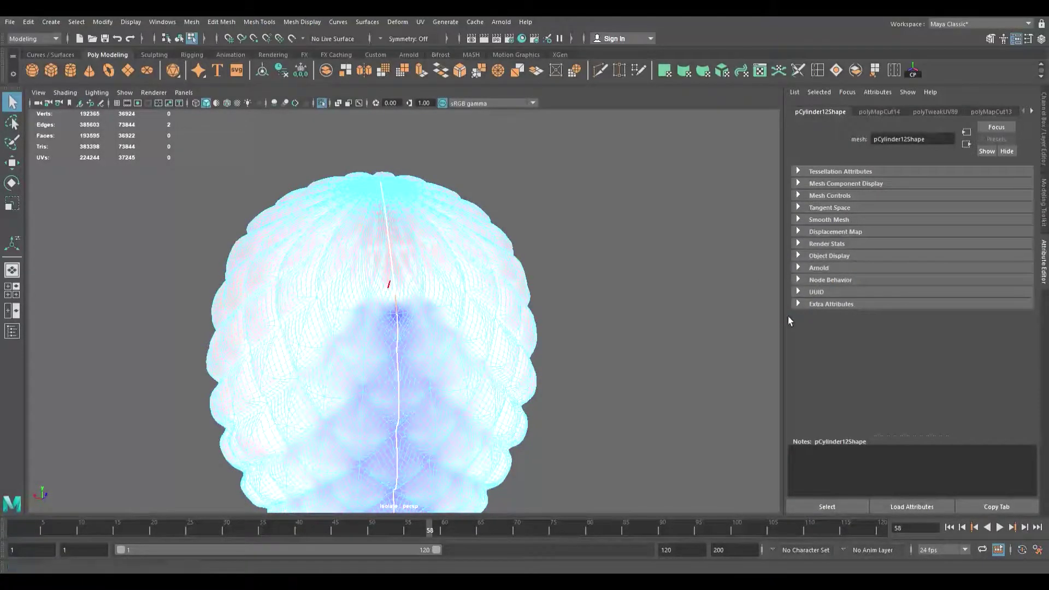
left_click(736, 270)
scroll(431, 315, "up", 4)
left_click(853, 313)
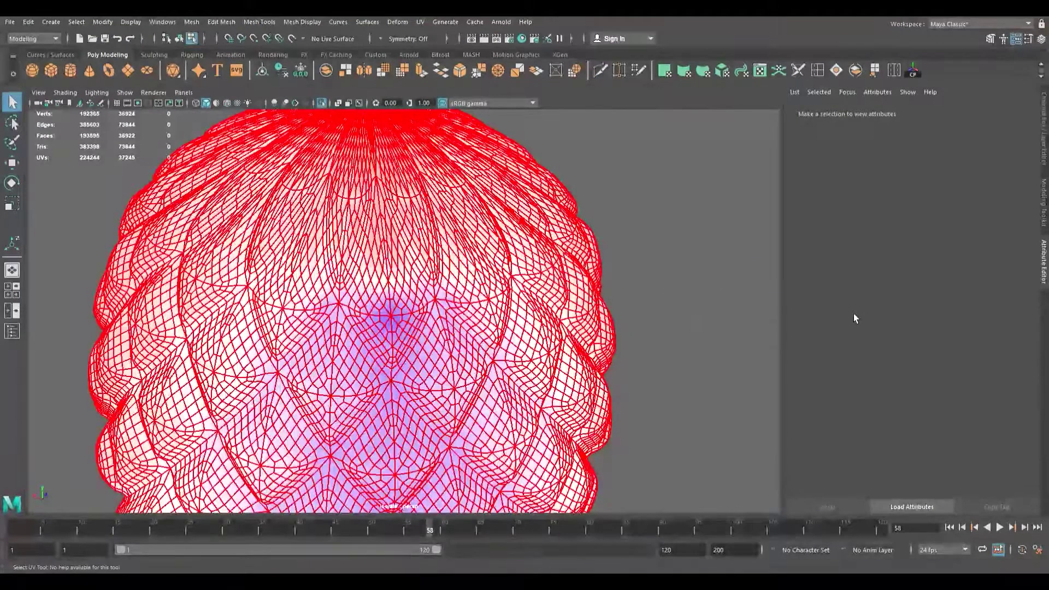
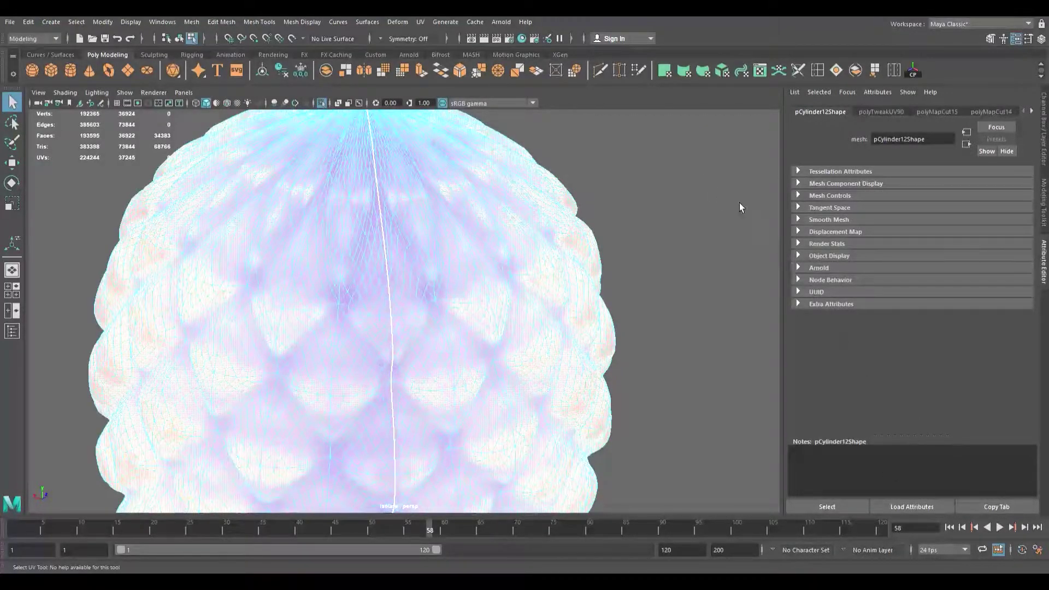
Step: Select all UV shells of the combined body, legs and mouth mesh, undoing accidental selection changes
left_click(663, 169)
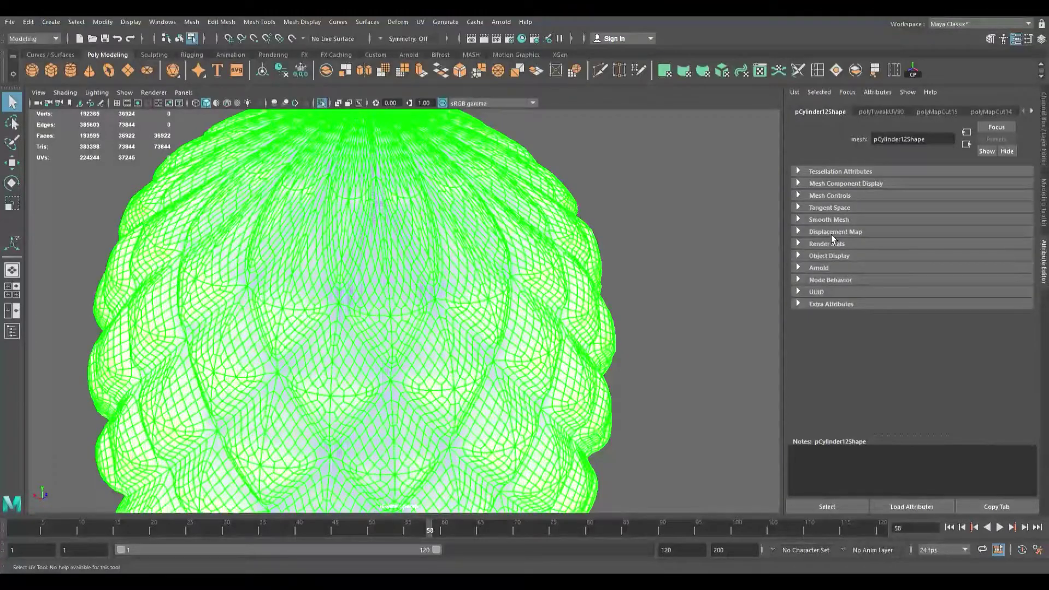
left_click(675, 193)
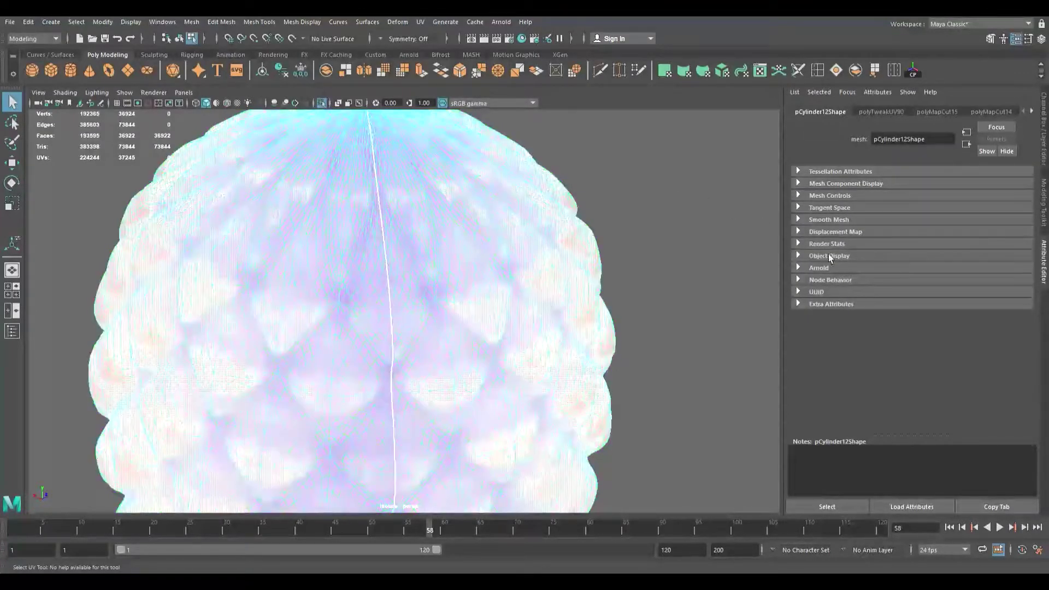
key("ctrl+z")
left_click(747, 257)
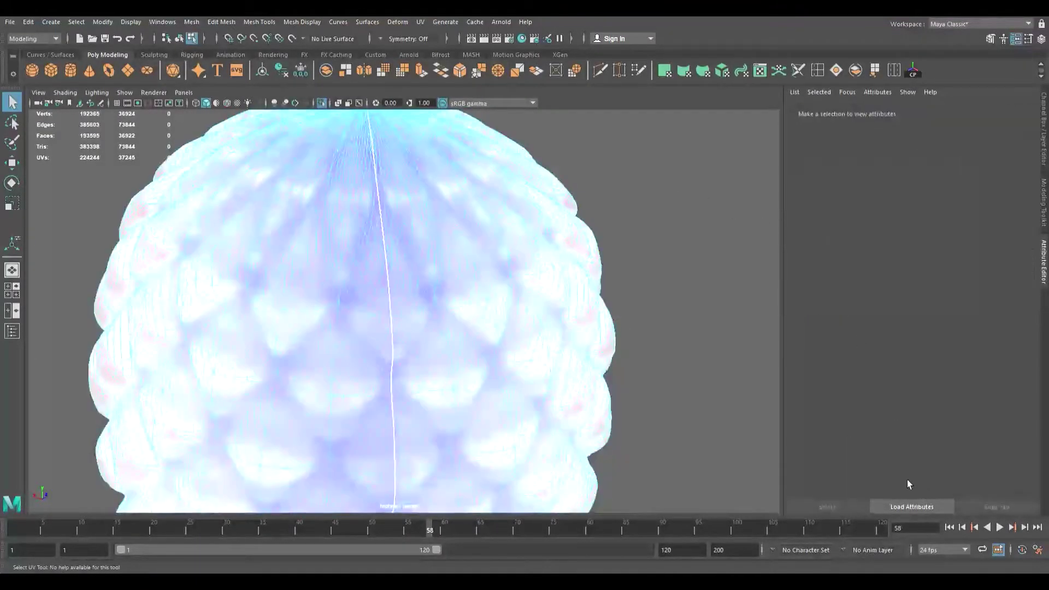
key("ctrl+z")
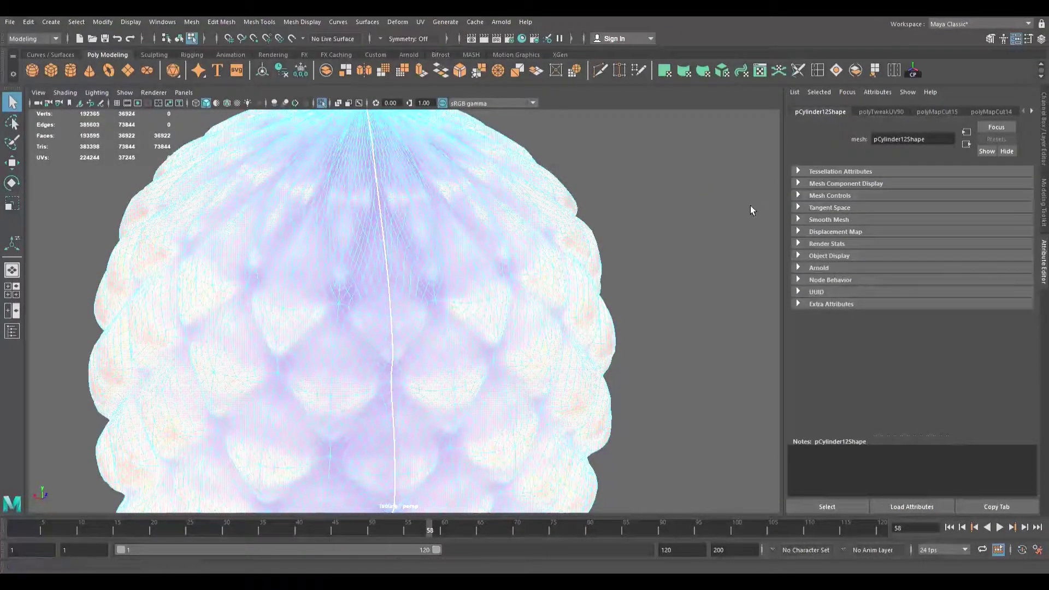
key("F8")
key("F8")
key("F8")
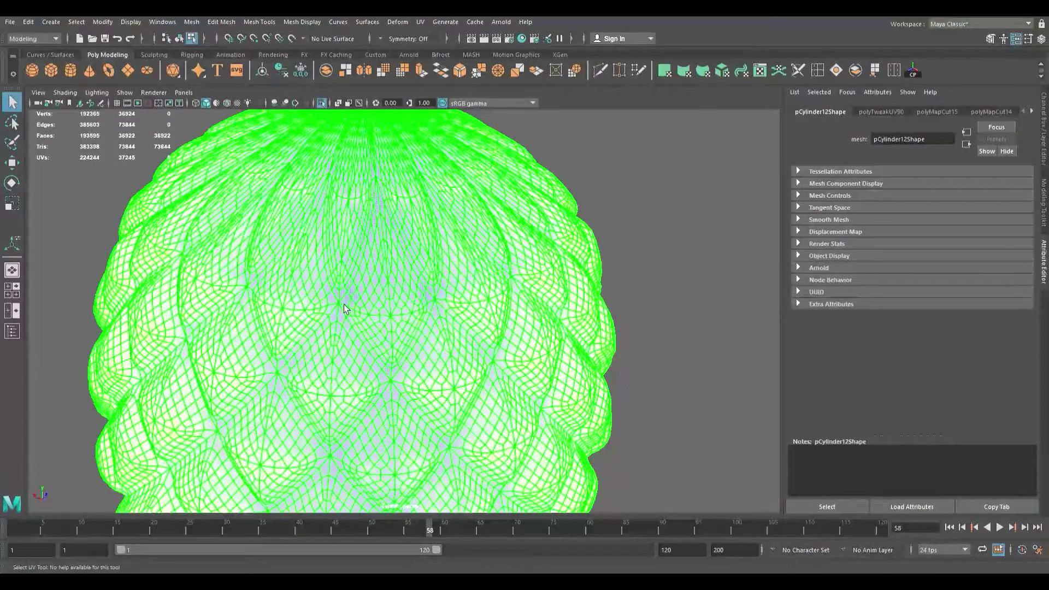
Step: Check the UV distortion over the whole body and legs from the side
scroll(343, 303, "down", 8)
left_click_drag(396, 309, 368, 159, "alt")
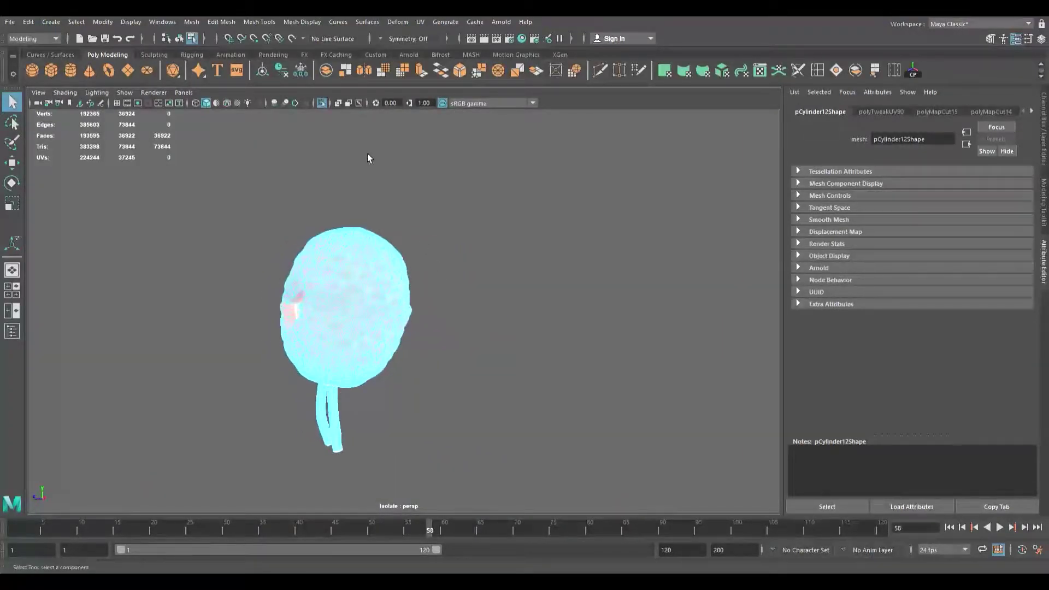
left_click(38, 26)
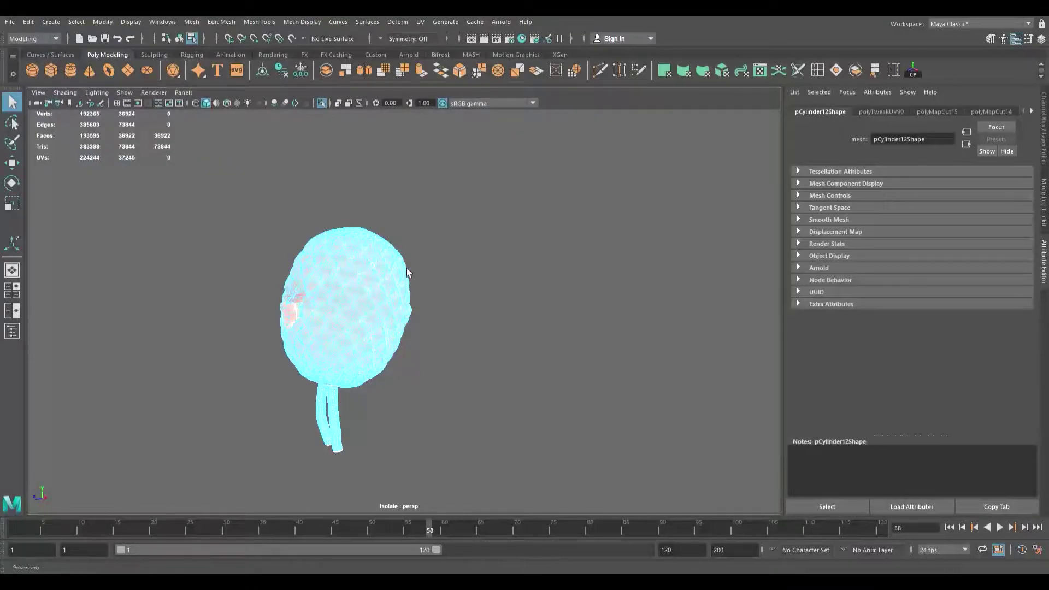
Step: End the isolated view of the pineapple body and select the lips mesh around the mouth
left_click_drag(483, 294, 418, 242, "alt")
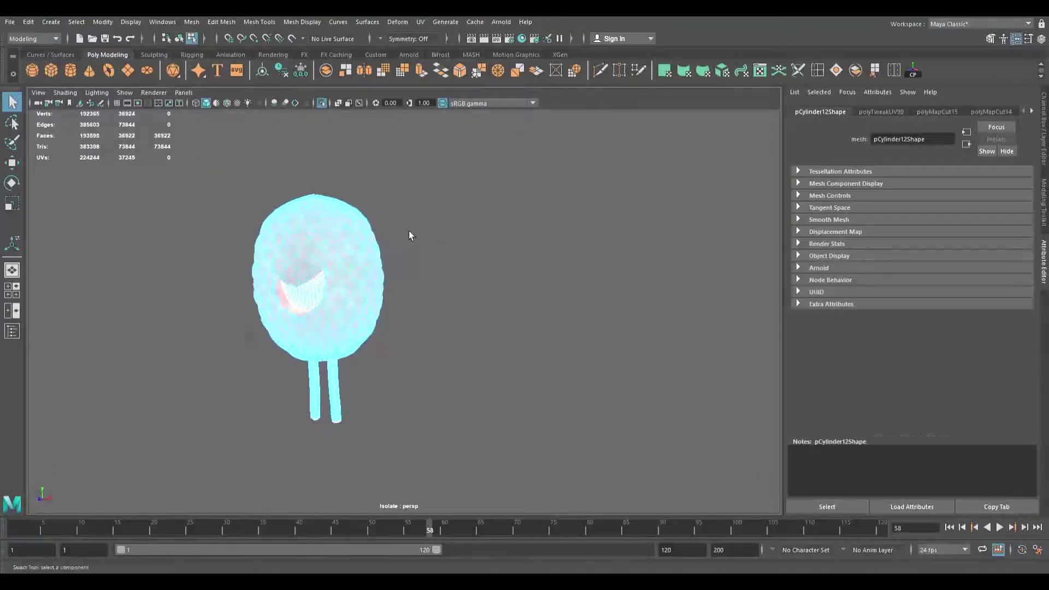
left_click(322, 103)
left_click_drag(372, 276, 380, 307, "alt")
scroll(380, 307, "up", 5)
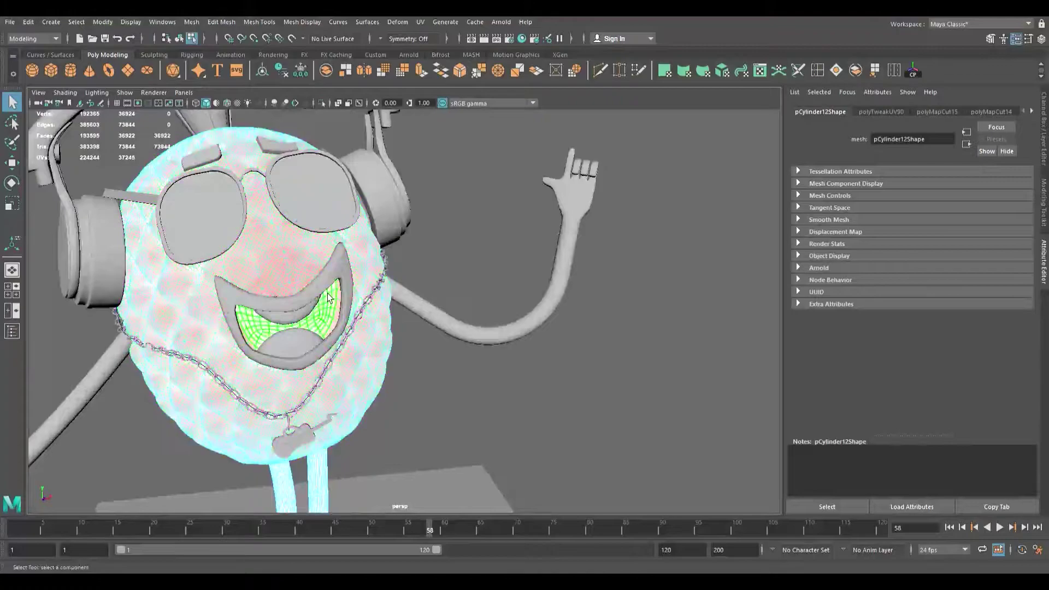
key("F8")
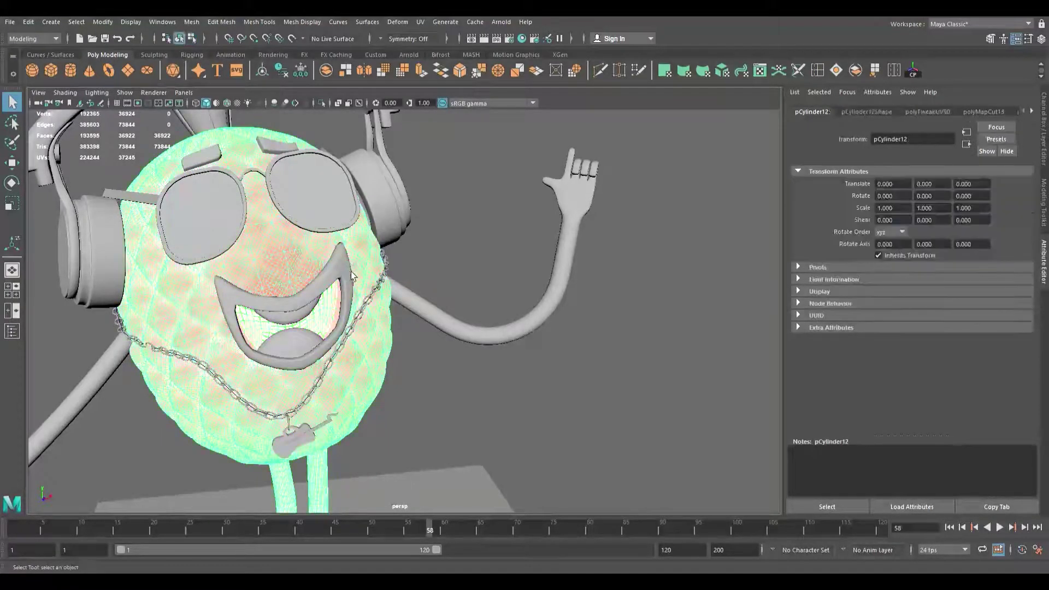
left_click(346, 276)
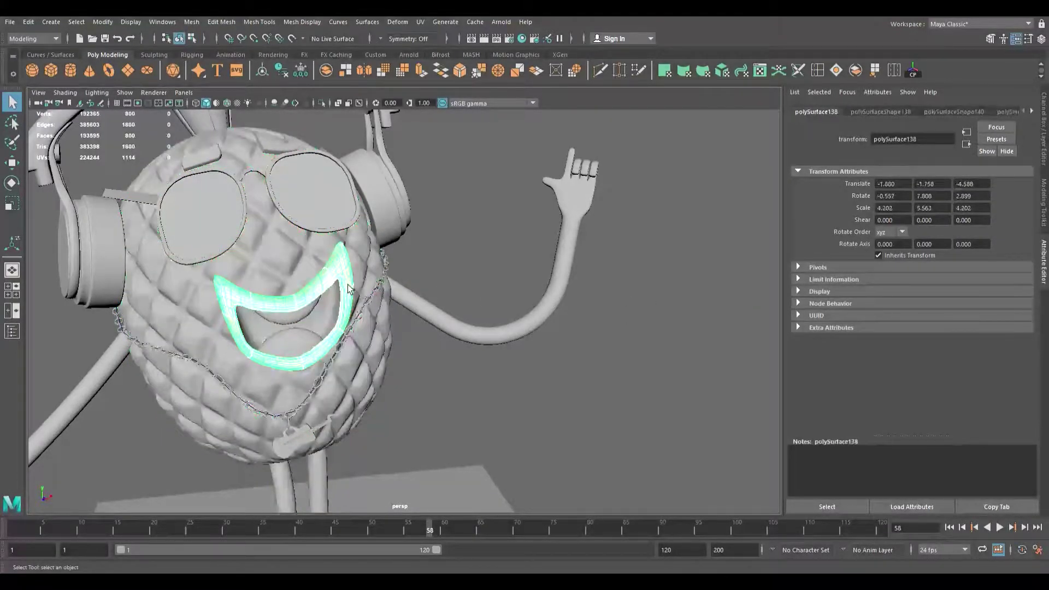
Step: Isolate the lips mesh and apply a planar UV projection to it
scroll(339, 284, "up", 5)
left_click_drag(313, 278, 304, 281, "alt")
middle_click_drag(304, 280, 460, 300, "alt")
left_click_drag(377, 300, 370, 293, "alt")
middle_click_drag(370, 292, 410, 295, "alt")
scroll(399, 299, "up", 3)
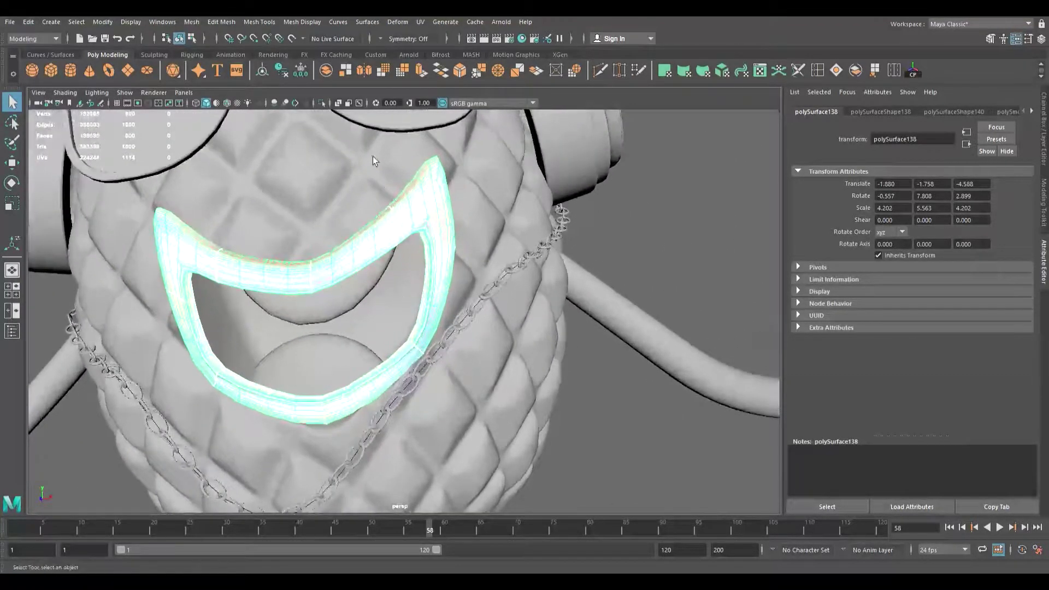
left_click(322, 104)
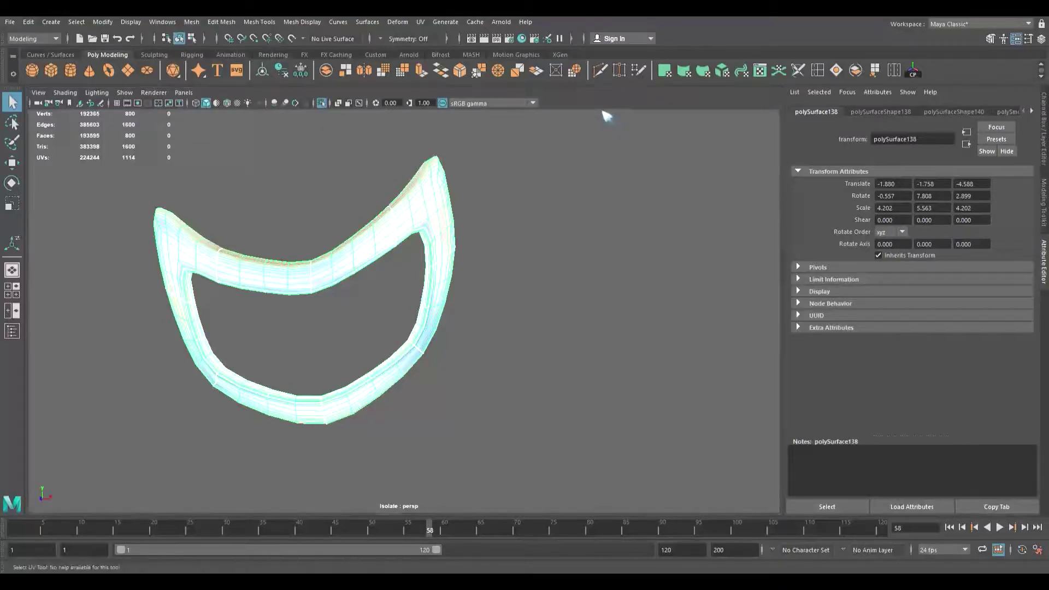
left_click(638, 165)
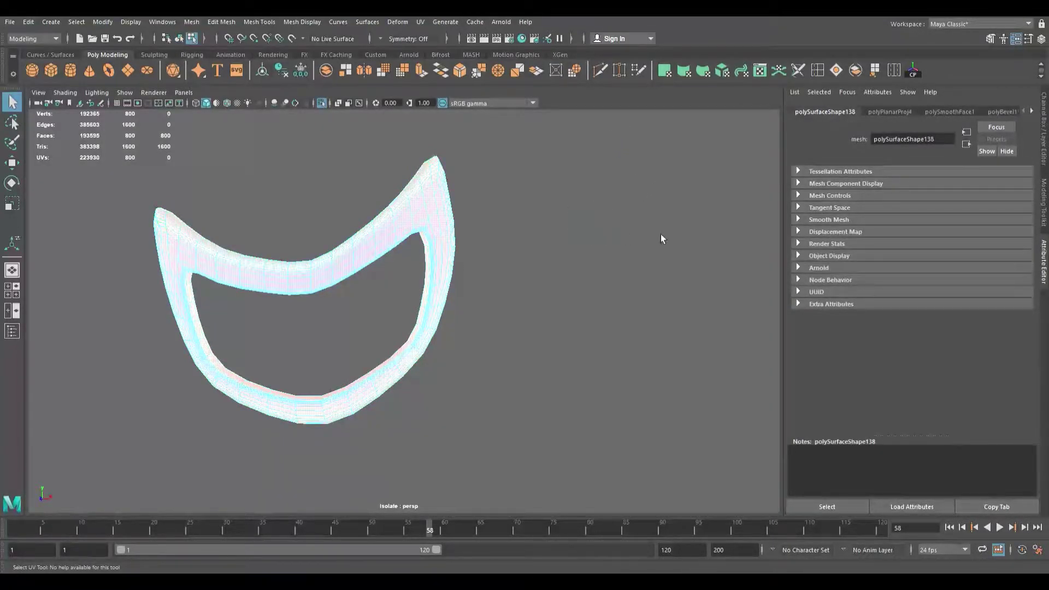
Step: Cut the UVs along the full edge loop running around the outer side of the lips
left_click_drag(480, 250, 342, 335, "alt")
right_click_drag(342, 335, 436, 396, "alt")
left_click_drag(435, 396, 450, 387, "alt")
middle_click_drag(451, 387, 421, 351, "alt")
mouse_move(421, 351)
left_mouse_down("alt")
mouse_move(382, 358)
mouse_move(409, 353)
left_mouse_up("alt")
middle_click_drag(410, 354, 375, 363, "alt")
right_click_drag(459, 223, 457, 202)
left_click(463, 235)
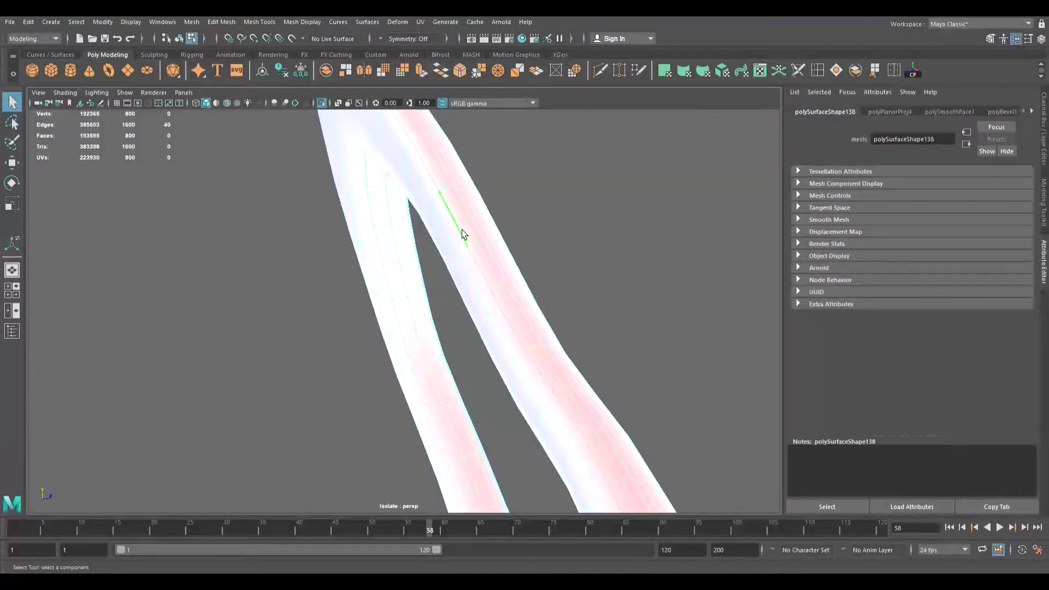
key("shift+x")
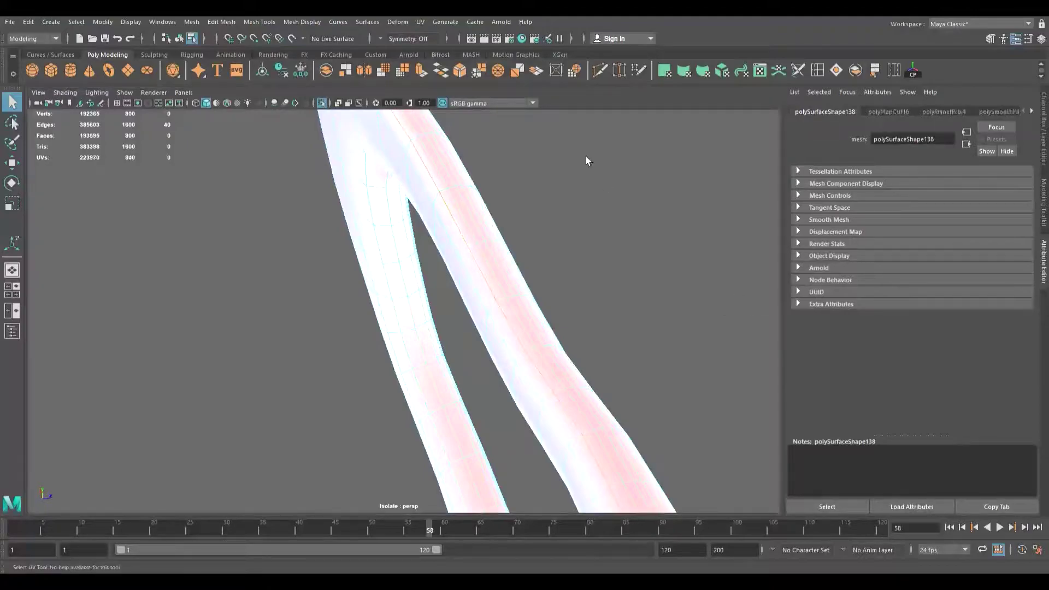
left_click(612, 131)
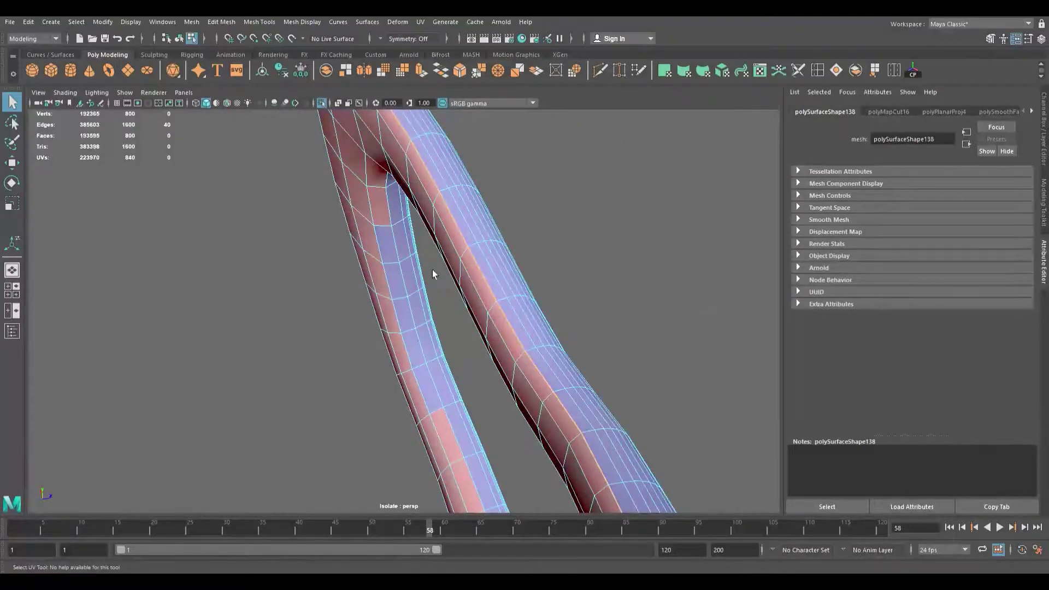
Step: Cut the lips' UVs along the edge loop on the inner side of the mouth opening
scroll(438, 276, "down", 7)
left_click_drag(431, 274, 421, 253, "alt")
scroll(522, 280, "up", 6)
left_click_drag(524, 279, 338, 253, "alt")
middle_click_drag(338, 253, 568, 418, "alt")
scroll(255, 284, "up", 3)
middle_click_drag(287, 284, 393, 313, "alt")
left_click_drag(402, 312, 447, 346, "alt")
right_click_drag(448, 347, 634, 402, "alt")
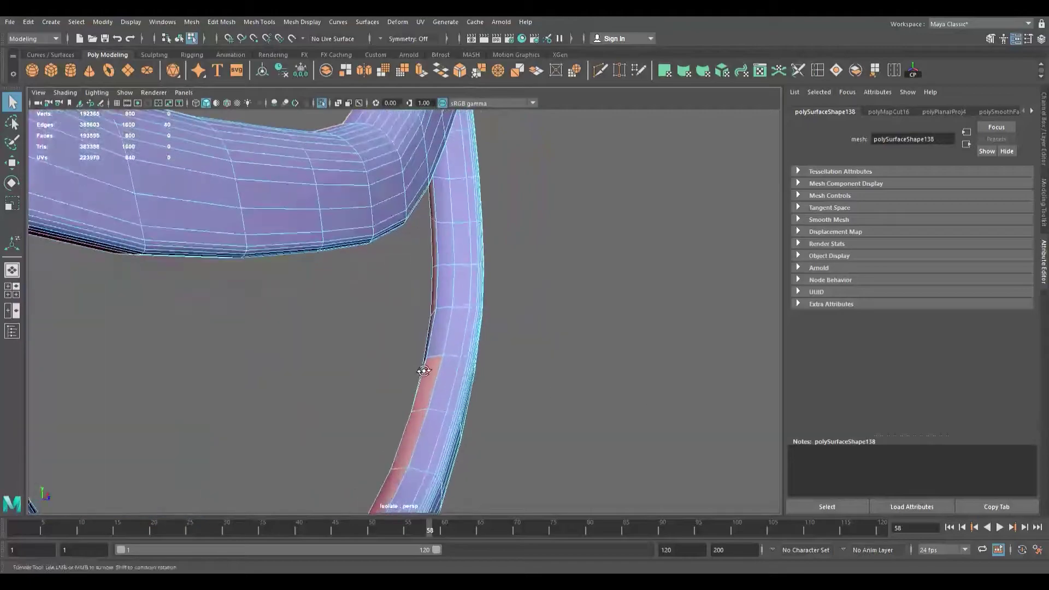
left_click_drag(419, 369, 438, 359, "alt")
left_click(451, 326)
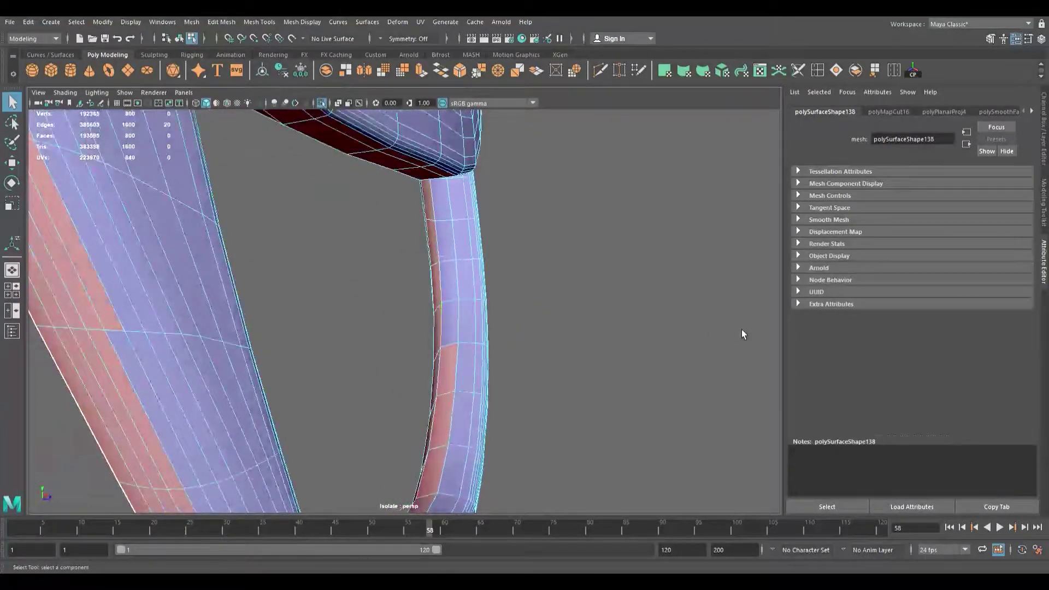
Step: Select all faces of the lips mesh and unfold their UVs
right_click_drag(692, 246, 693, 284)
left_click_drag(732, 172, 850, 379)
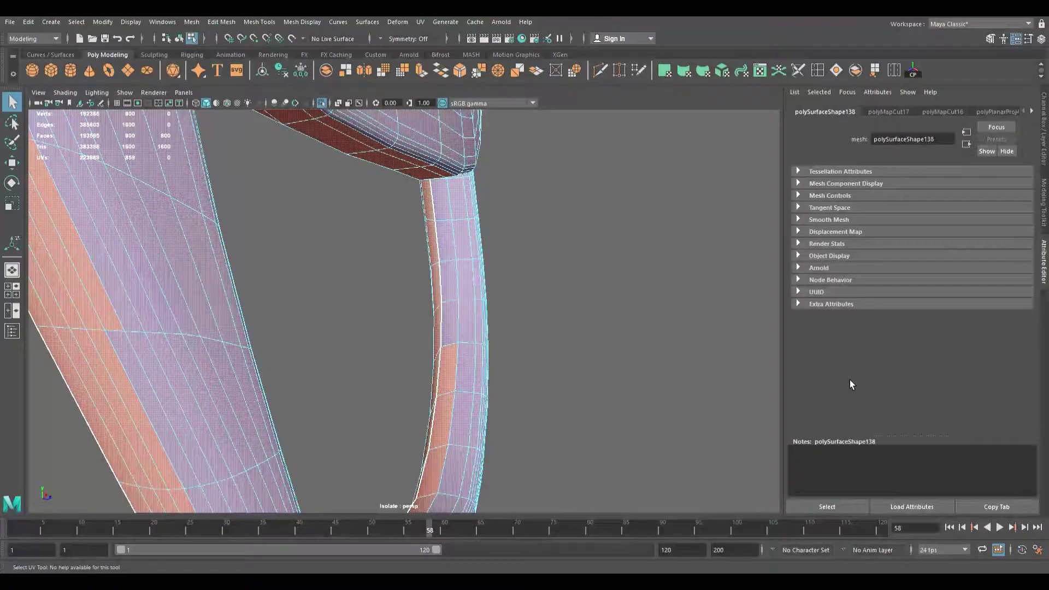
key("F8")
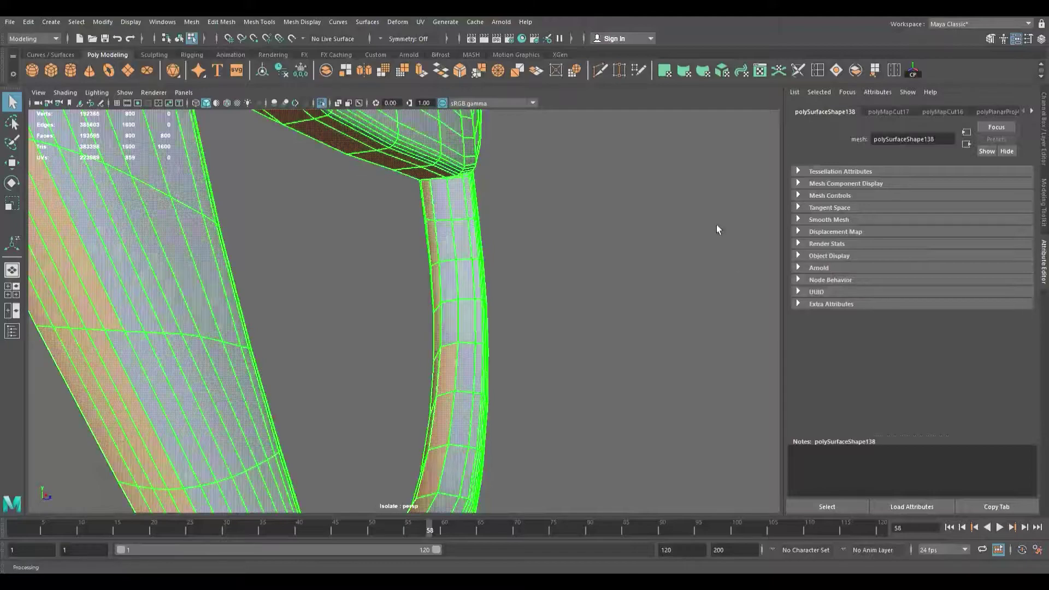
key("F12")
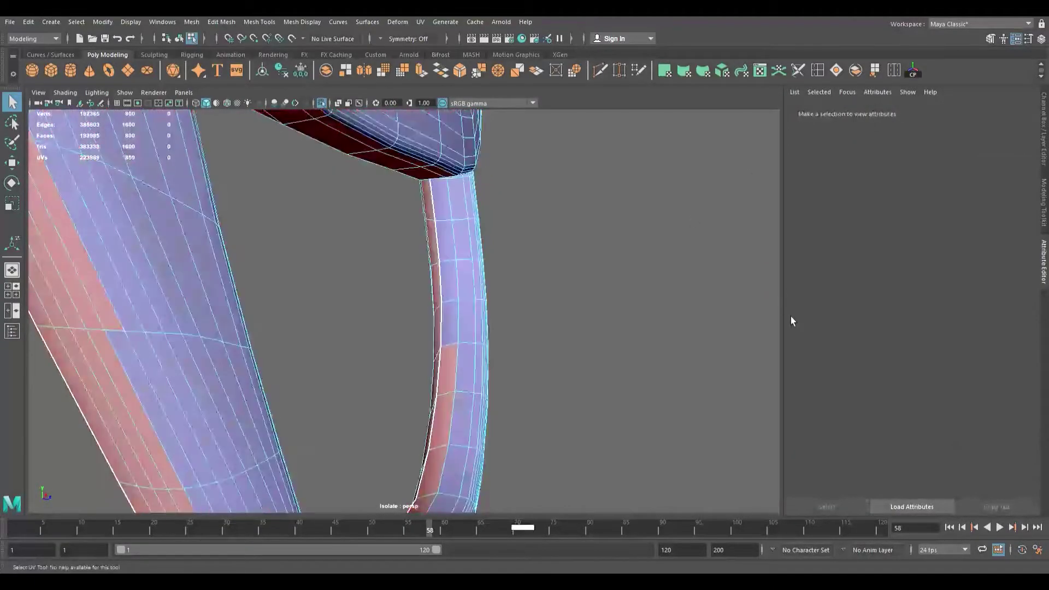
key("F11")
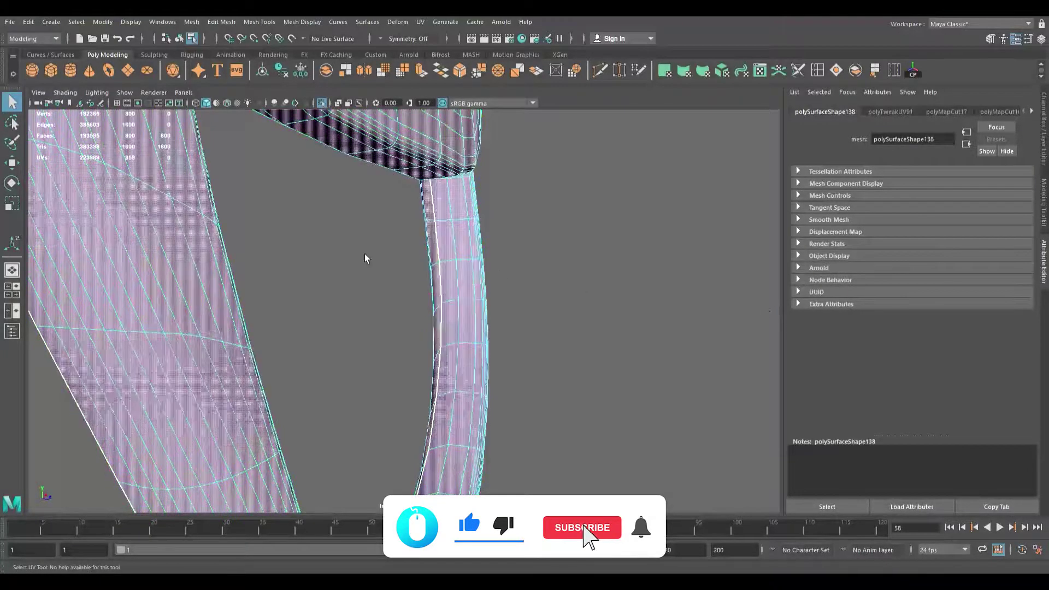
Step: Cut the UVs along the inner edge of the upper lip, from one mouth corner to the other
scroll(367, 254, "down", 6)
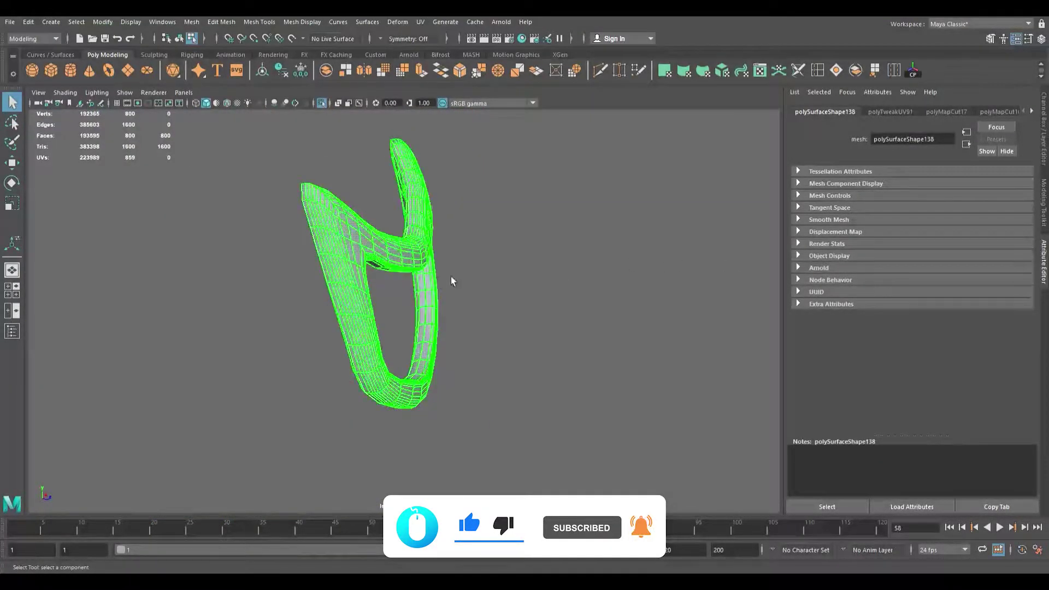
left_click_drag(343, 176, 328, 334, "alt")
scroll(498, 352, "up", 5)
left_click_drag(502, 333, 461, 305, "alt")
middle_click_drag(461, 305, 593, 192, "alt")
left_click_drag(592, 192, 540, 191, "alt")
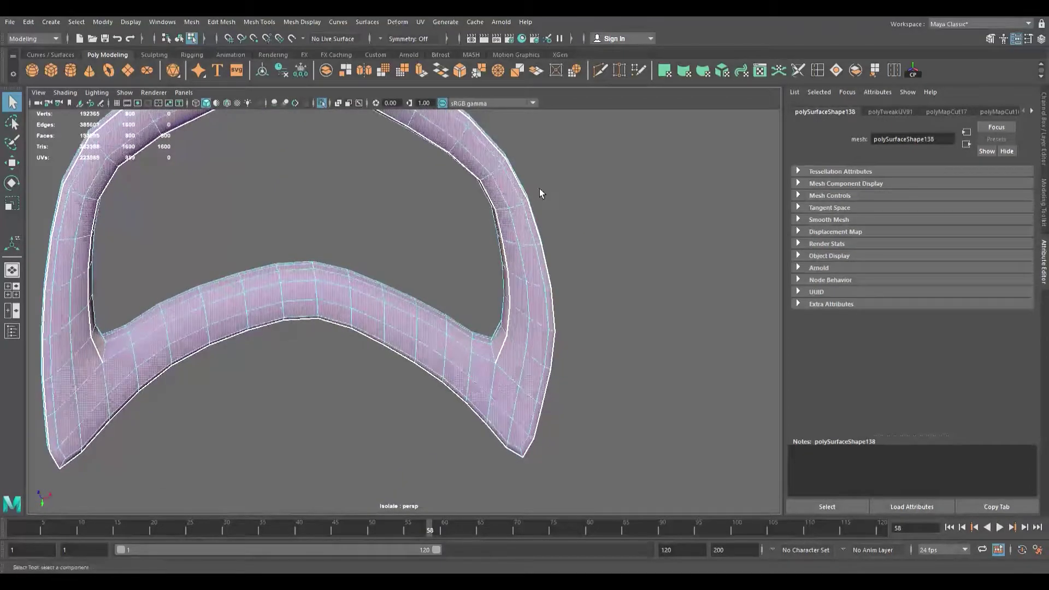
scroll(472, 275, "down", 2)
scroll(473, 277, "down", 2)
left_click_drag(473, 277, 433, 241, "alt")
scroll(454, 333, "up", 3)
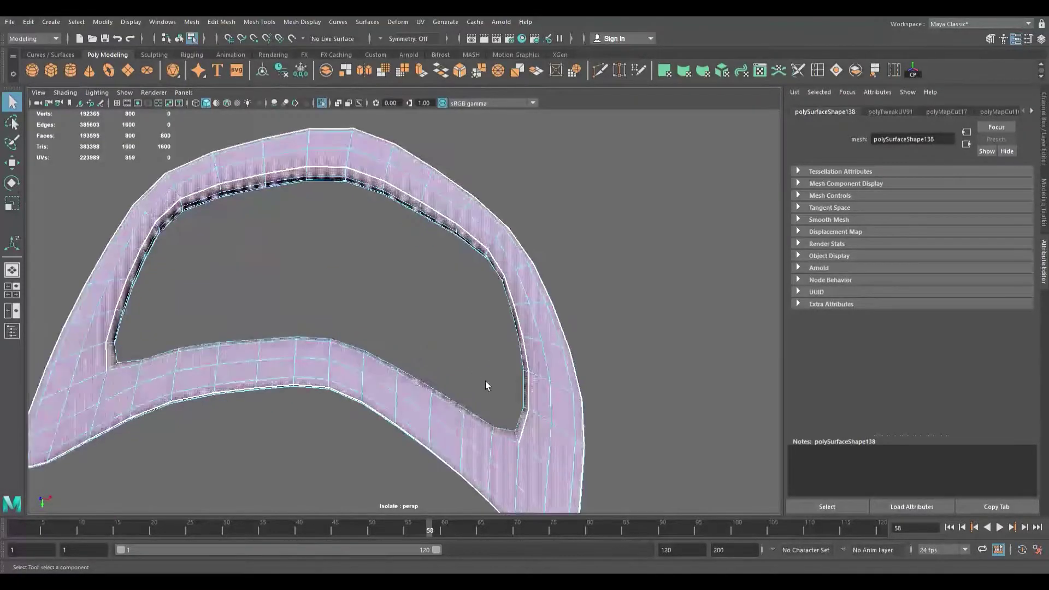
scroll(534, 421, "down", 2)
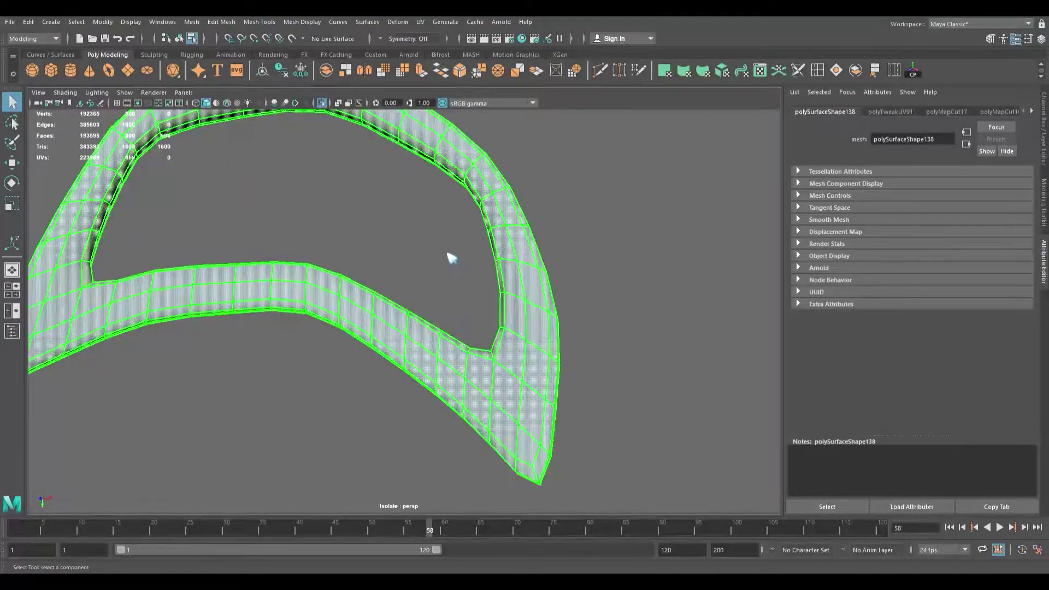
double_click(435, 335)
left_click_drag(427, 349, 424, 363, "alt")
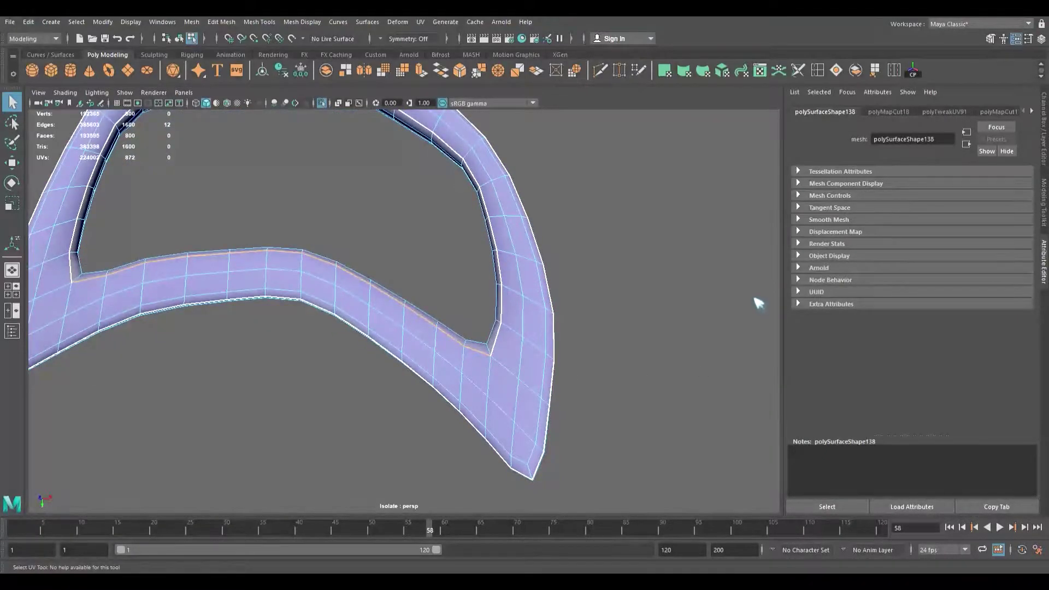
left_click(708, 287)
Step: Unfold the UVs of all lips faces again with the added upper-lip seam and clear the face selection
right_click_drag(763, 258, 722, 316)
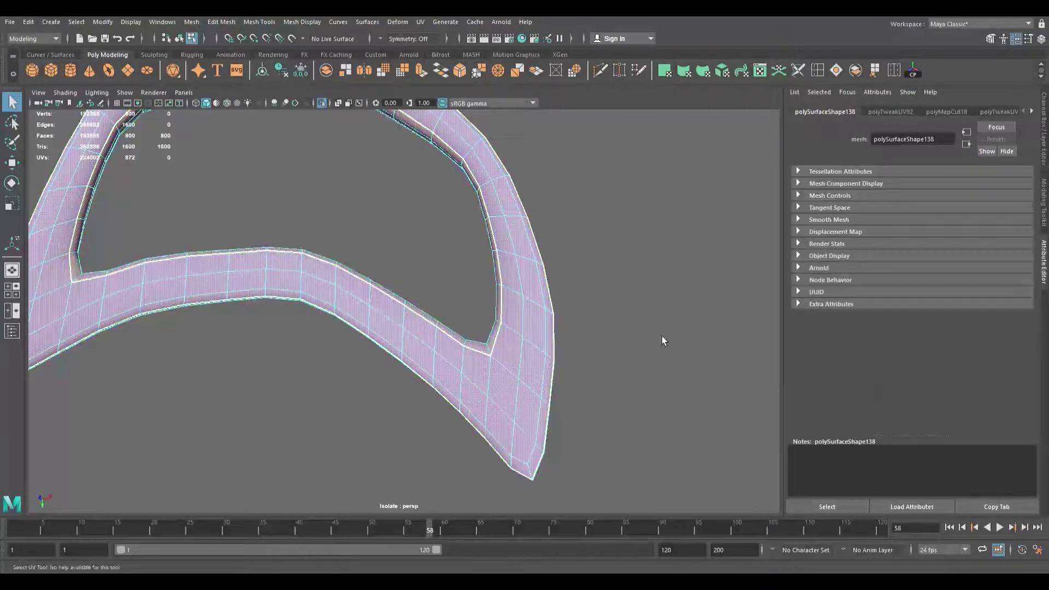
middle_click_drag(755, 332, 757, 325, "alt")
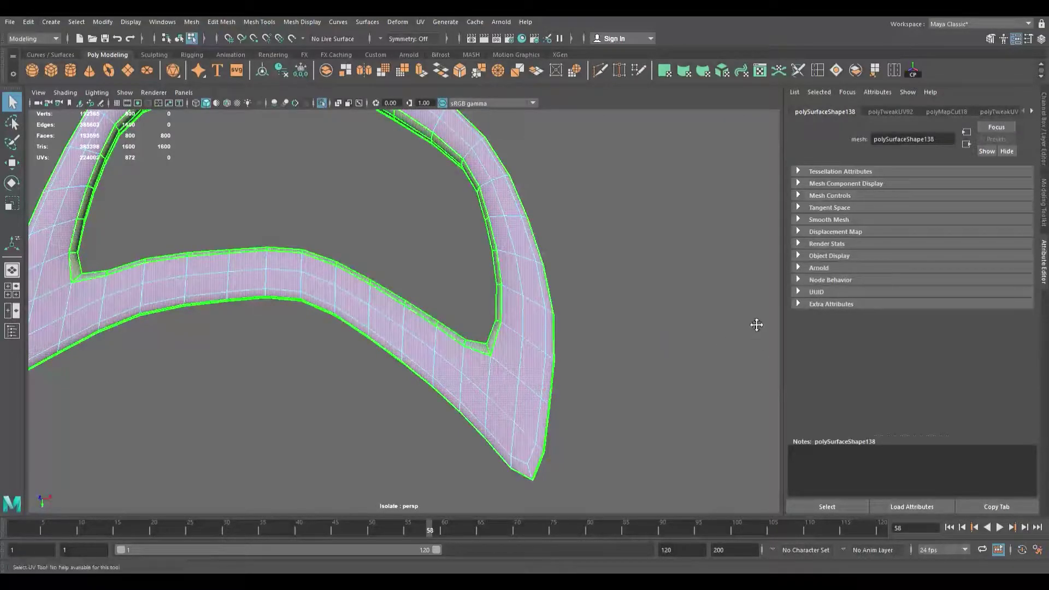
scroll(413, 318, "down", 5)
left_click(369, 248)
Step: End the isolated view of the lips and bring the character's headphones into close view
left_click(323, 104)
left_click_drag(373, 267, 456, 273, "alt")
mouse_move(471, 355)
middle_mouse_down("alt")
mouse_move(451, 277)
mouse_move(474, 359)
middle_mouse_up("alt")
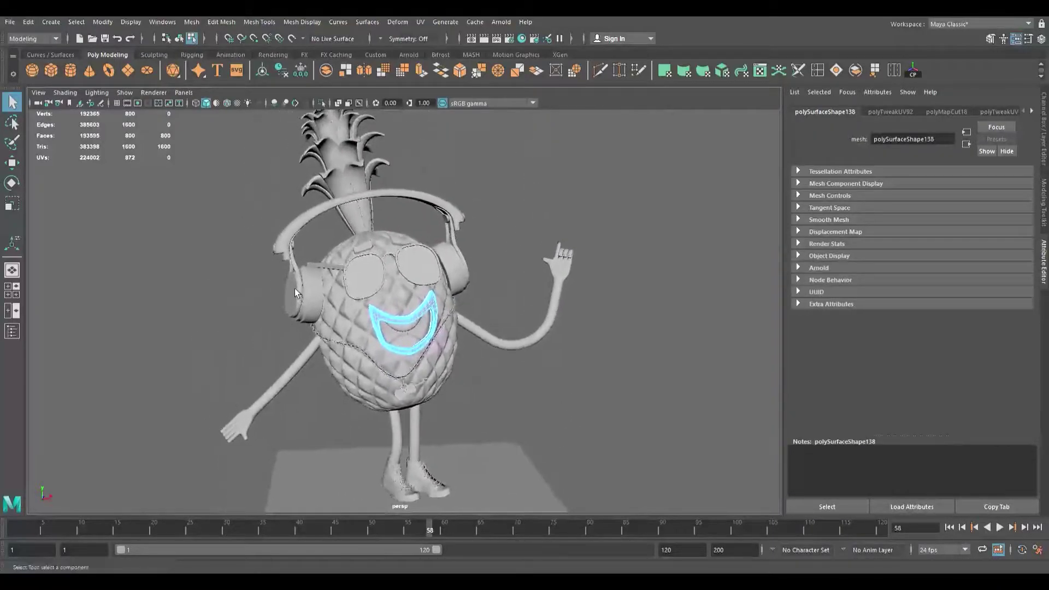
left_click_drag(295, 290, 369, 292, "alt")
middle_click_drag(374, 294, 436, 298, "alt")
scroll(435, 299, "up", 5)
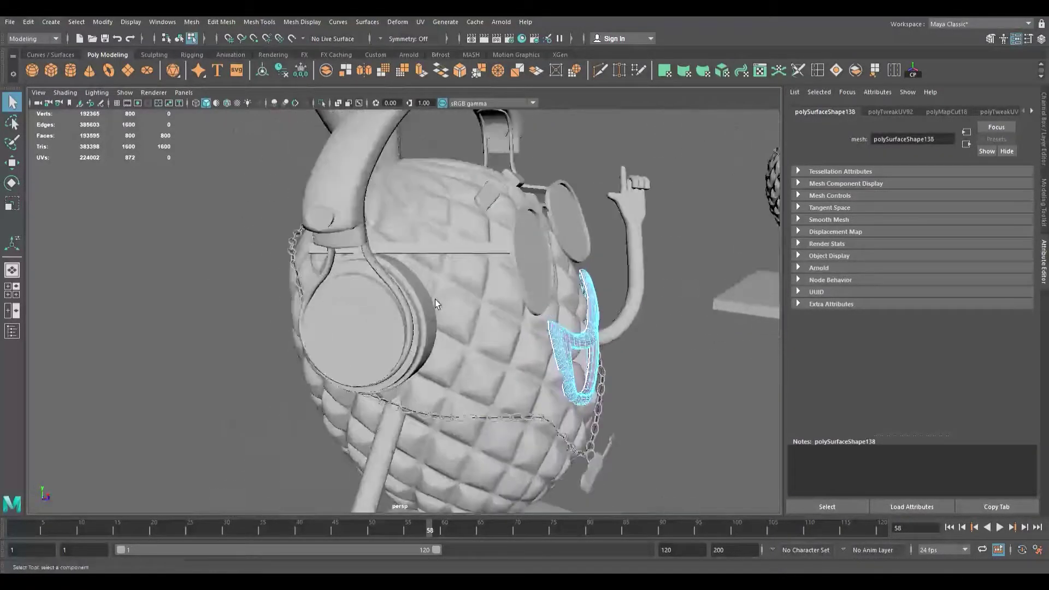
Step: Isolate the headphones mesh and apply a planar UV projection to it
left_click(435, 299)
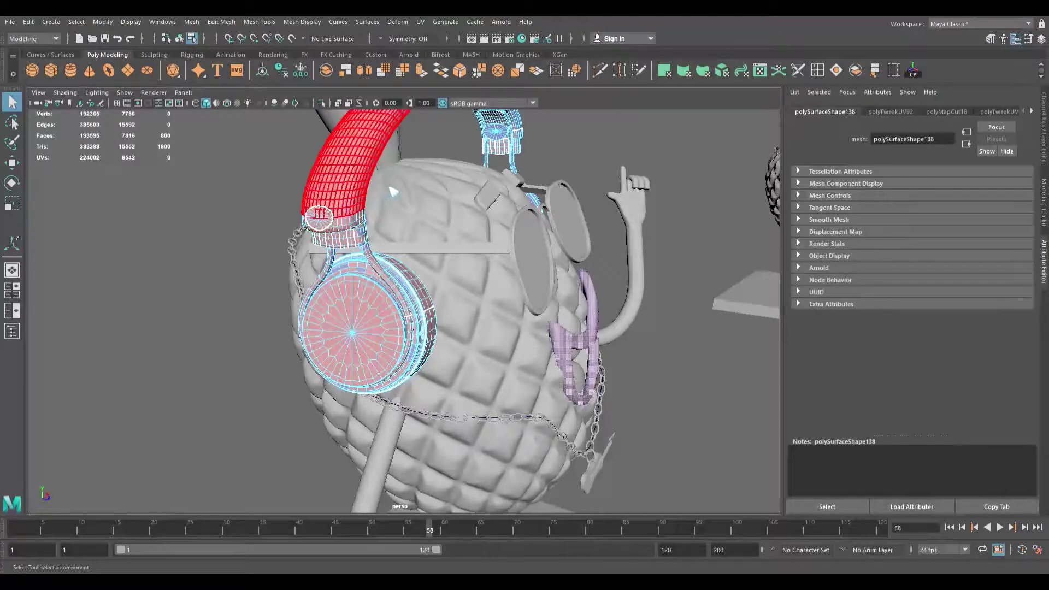
left_click(346, 195)
left_click_drag(346, 196, 362, 263, "alt")
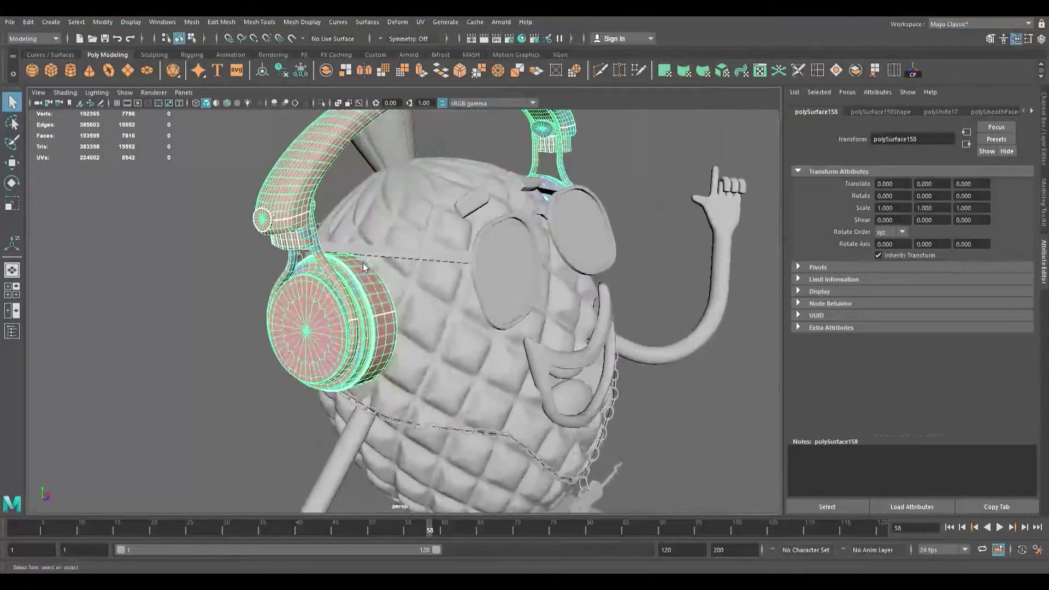
left_click(326, 105)
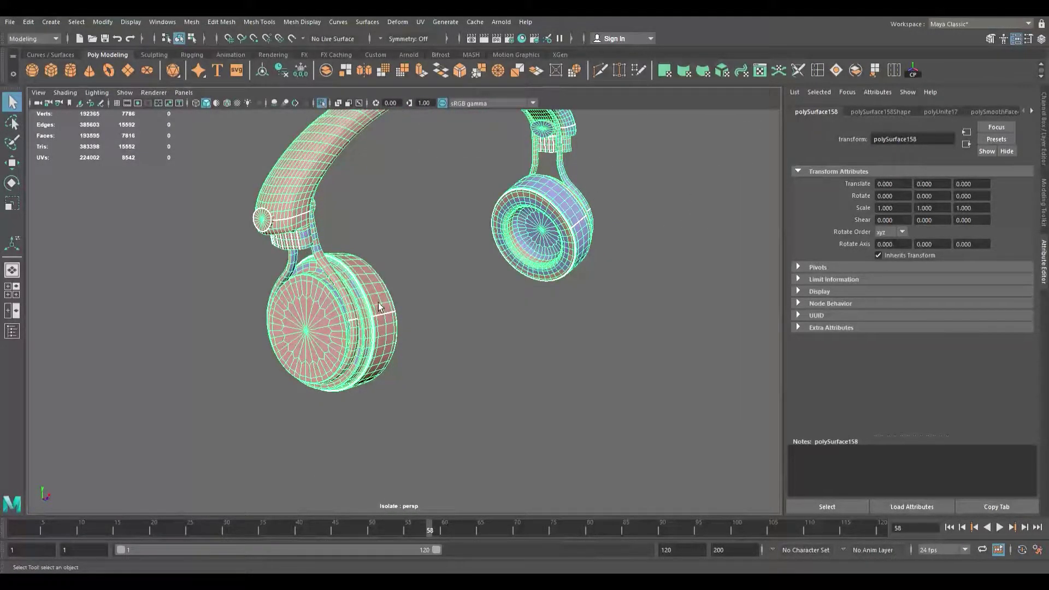
left_click_drag(378, 303, 229, 417, "alt")
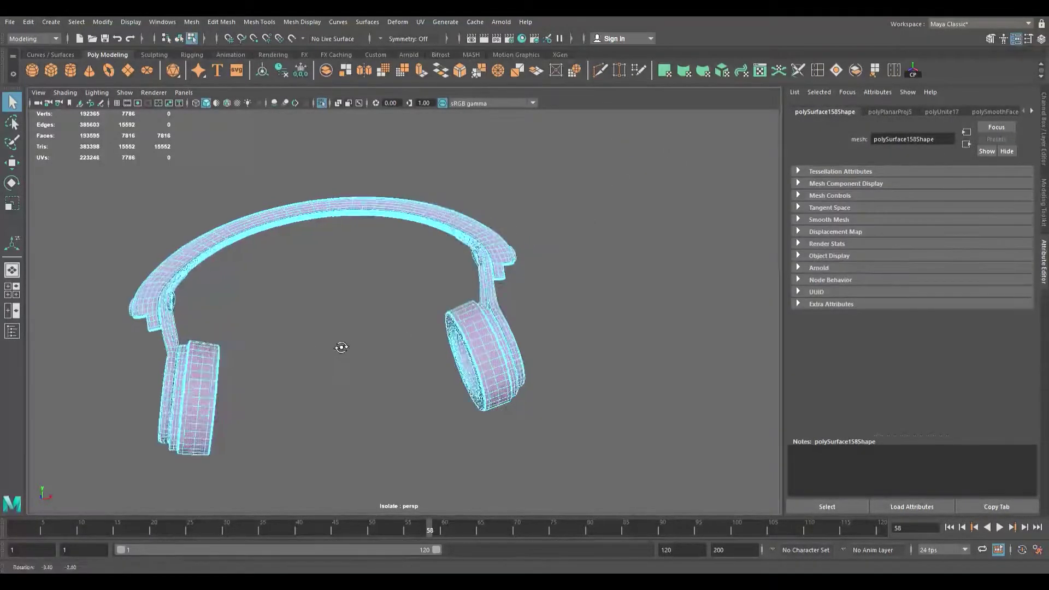
Step: Examine the geometry at the headband's end, including the round caps, the sleeve and the ear-cup arms
left_click_drag(342, 347, 355, 336, "alt")
middle_click_drag(355, 335, 467, 306, "alt")
scroll(466, 307, "up", 5)
left_click_drag(354, 300, 274, 301, "alt")
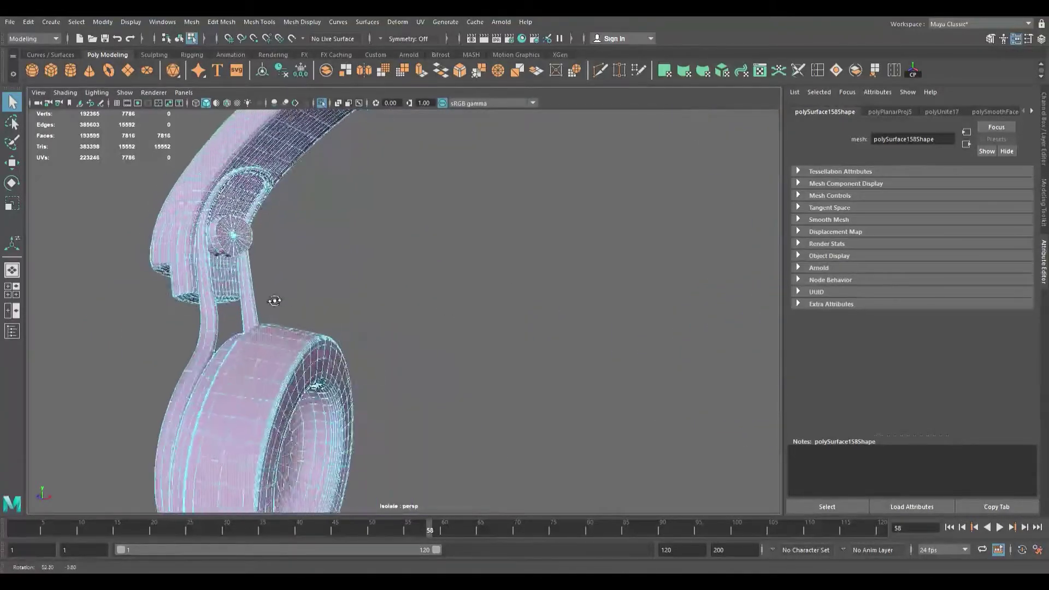
middle_click_drag(317, 306, 469, 339, "alt")
scroll(468, 340, "up", 5)
left_click_drag(427, 348, 531, 361, "alt")
scroll(601, 334, "up", 3)
left_click_drag(468, 312, 522, 346, "alt")
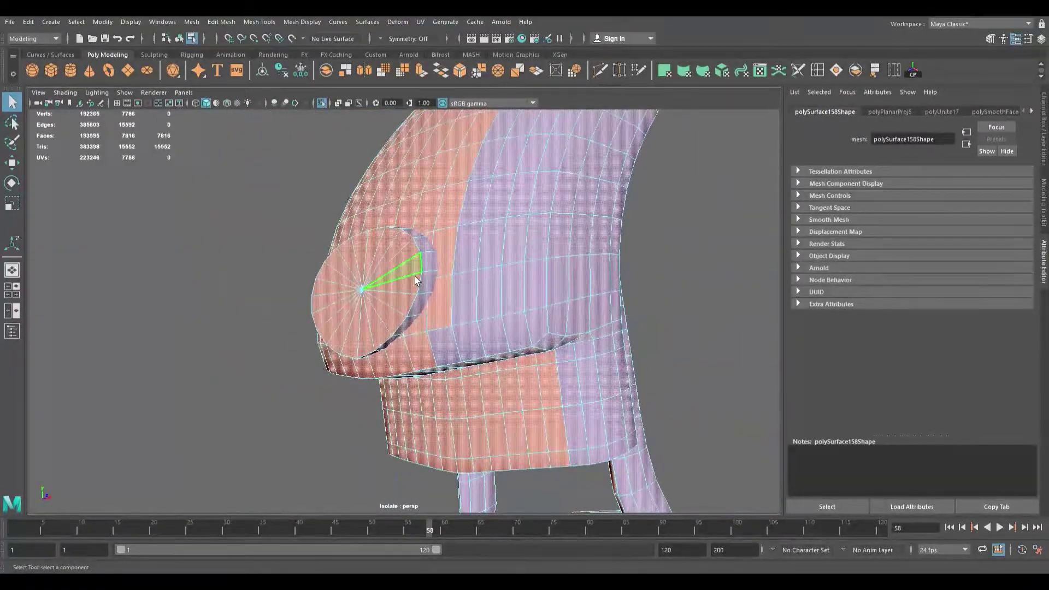
left_click_drag(445, 270, 349, 267, "alt")
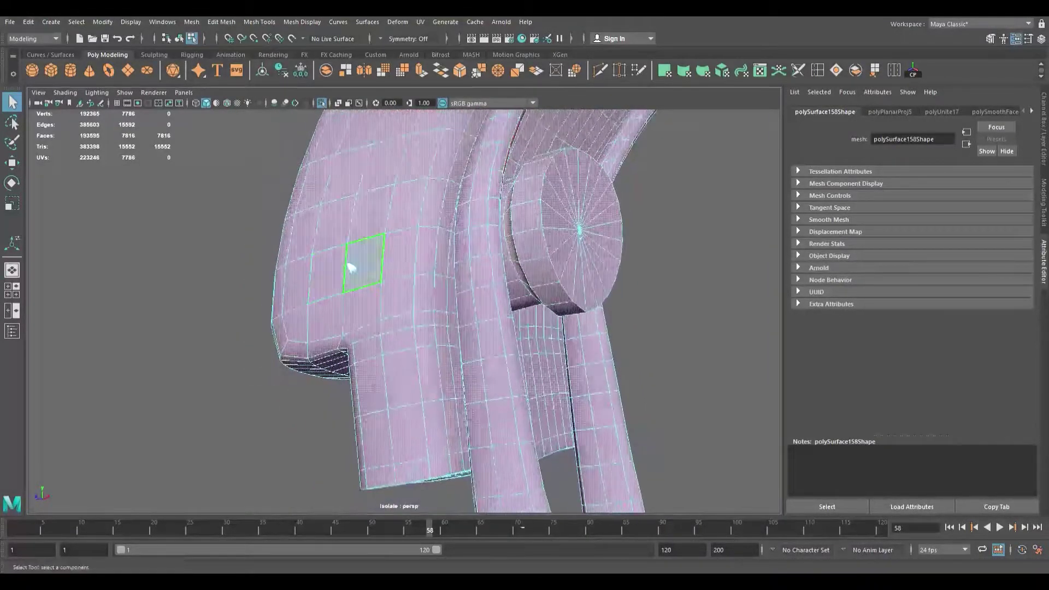
right_click_drag(404, 244, 409, 243)
scroll(401, 260, "down", 6)
left_click_drag(402, 260, 445, 263, "alt")
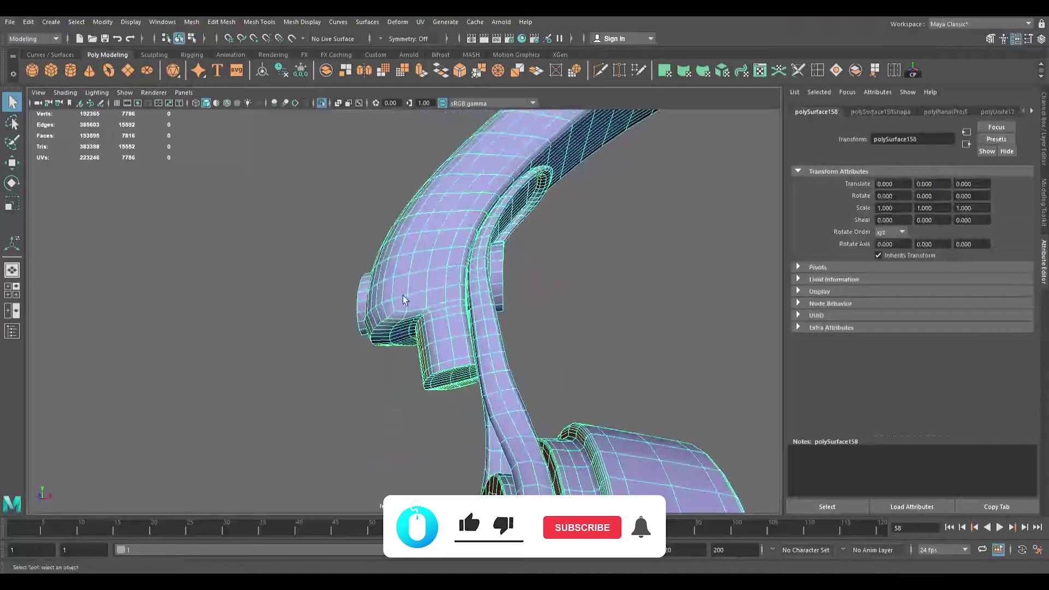
Step: Cut UV seams around the rims of the outer and inner round caps at one end of the headband
left_click_drag(406, 299, 490, 293, "alt")
right_click_drag(489, 293, 548, 300, "alt")
middle_click_drag(481, 296, 464, 310, "alt")
scroll(439, 308, "up", 2)
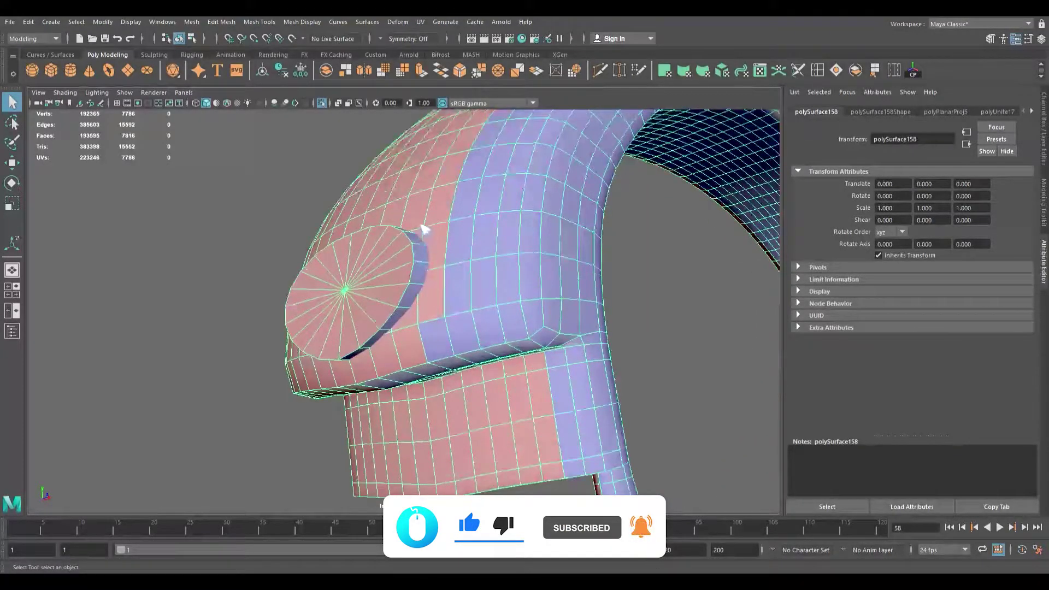
right_click_drag(421, 225, 422, 212)
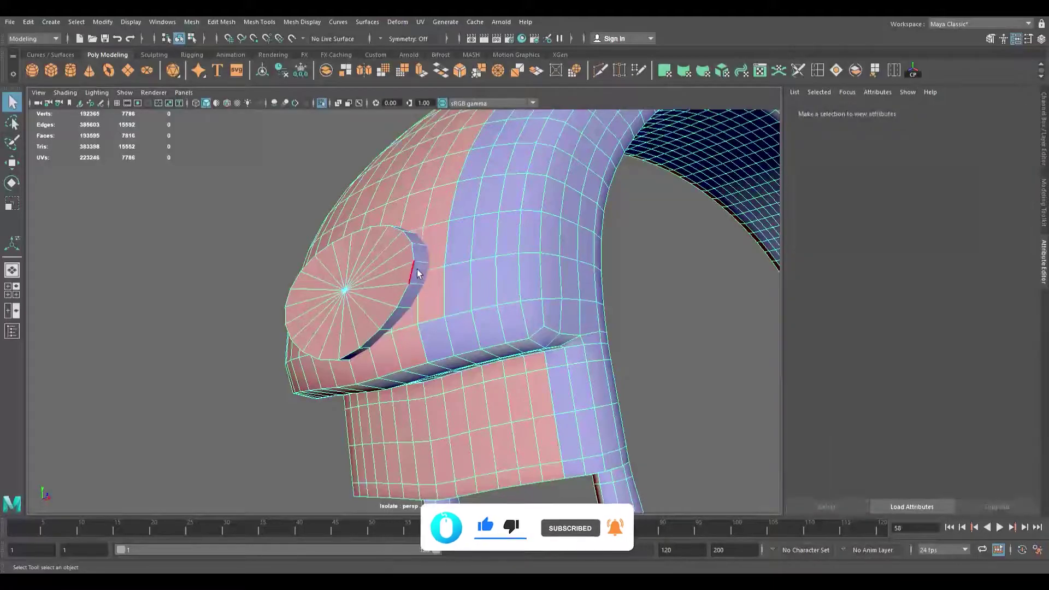
double_click(416, 277)
left_click_drag(407, 277, 333, 303, "alt")
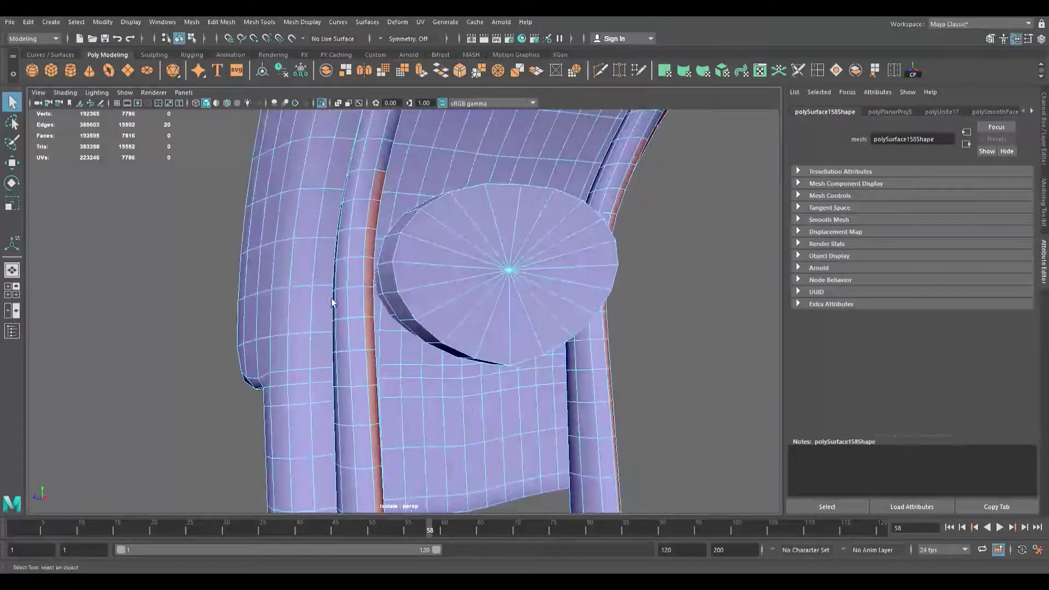
double_click(402, 255, "shift")
left_click_drag(402, 254, 337, 300, "alt")
left_click(720, 312)
Step: Cut a short UV seam across the side wall of each round cap at this end of the headband
left_click_drag(393, 303, 468, 227, "alt")
left_click(405, 198)
left_click_drag(405, 198, 372, 273, "alt")
left_click(431, 321, "ctrl")
left_click_drag(342, 325, 482, 318, "alt")
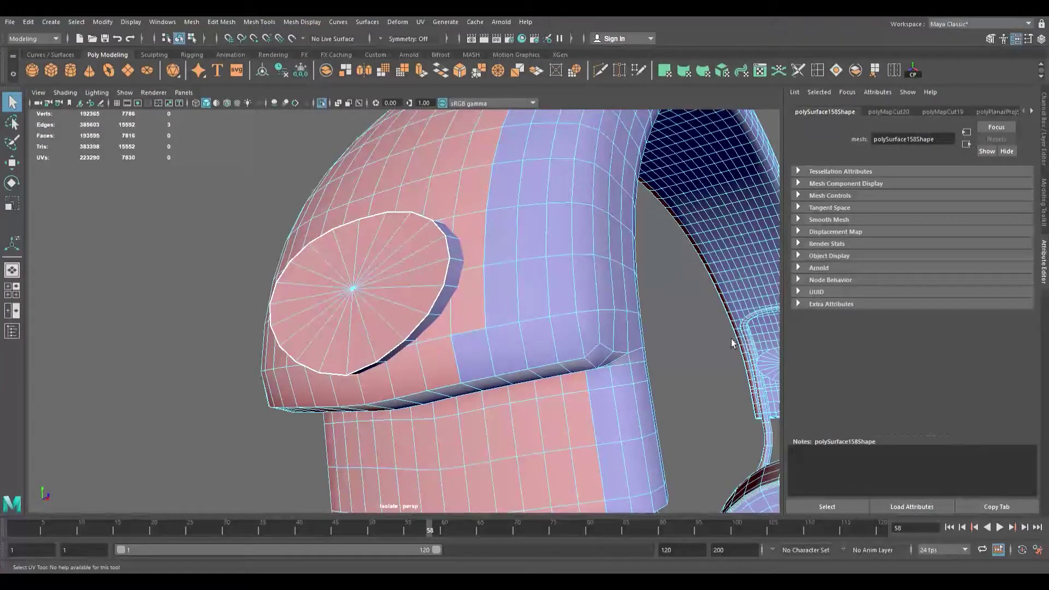
Step: Select the rim loop and a side-wall edge of the inner round cap at the headband's other end
left_click_drag(478, 342, 282, 312, "alt")
left_click(393, 319)
left_click_drag(393, 320, 429, 336, "alt")
scroll(440, 337, "up", 13)
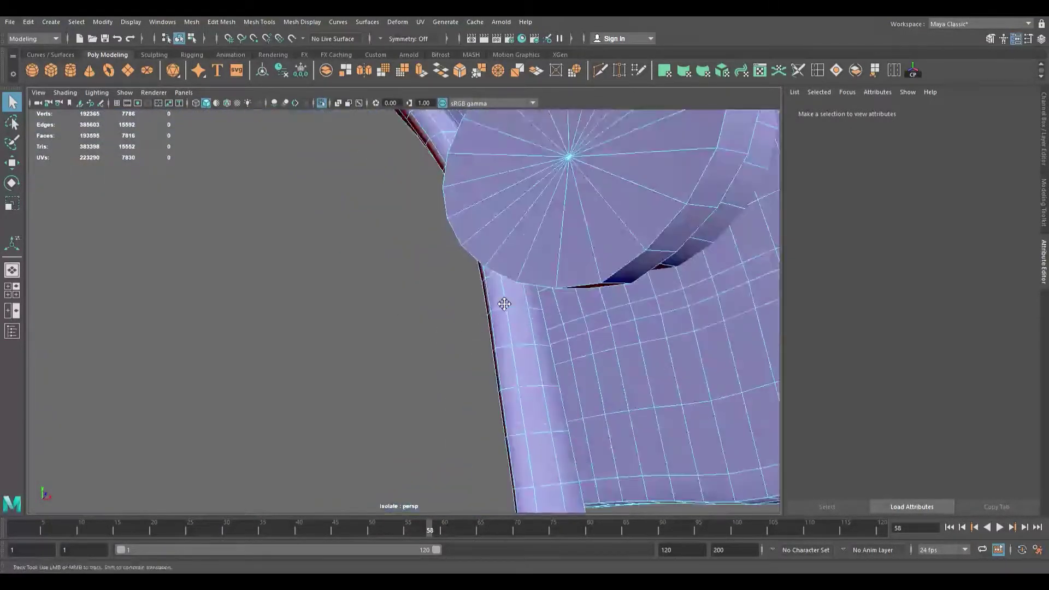
middle_click_drag(503, 304, 367, 351, "alt")
left_click(387, 286)
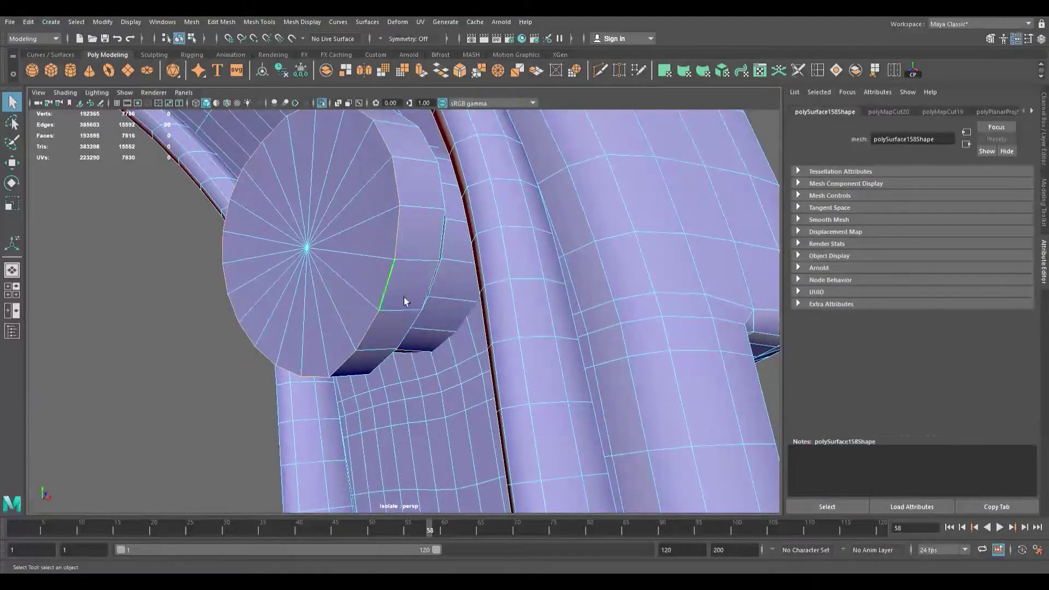
double_click(327, 336, "shift")
Step: Add the outer cap's rim and side-wall edge to the selection and cut UV seams along all selected edges
middle_click_drag(443, 323, 529, 293, "alt")
left_click_drag(529, 293, 349, 327, "alt")
scroll(484, 298, "down", 10)
scroll(488, 297, "up", 10)
double_click(409, 287, "shift")
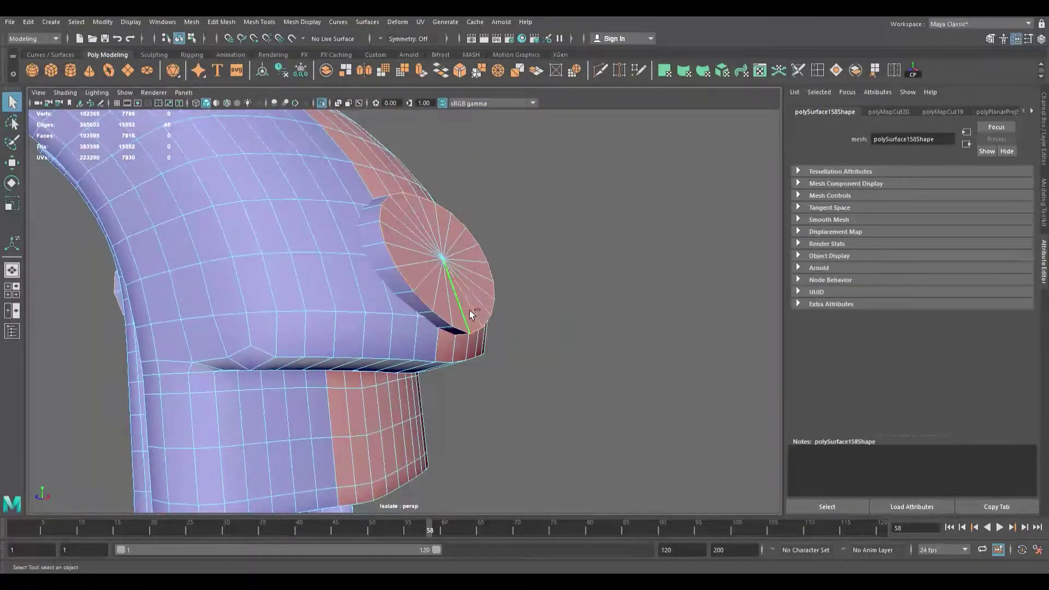
key("g")
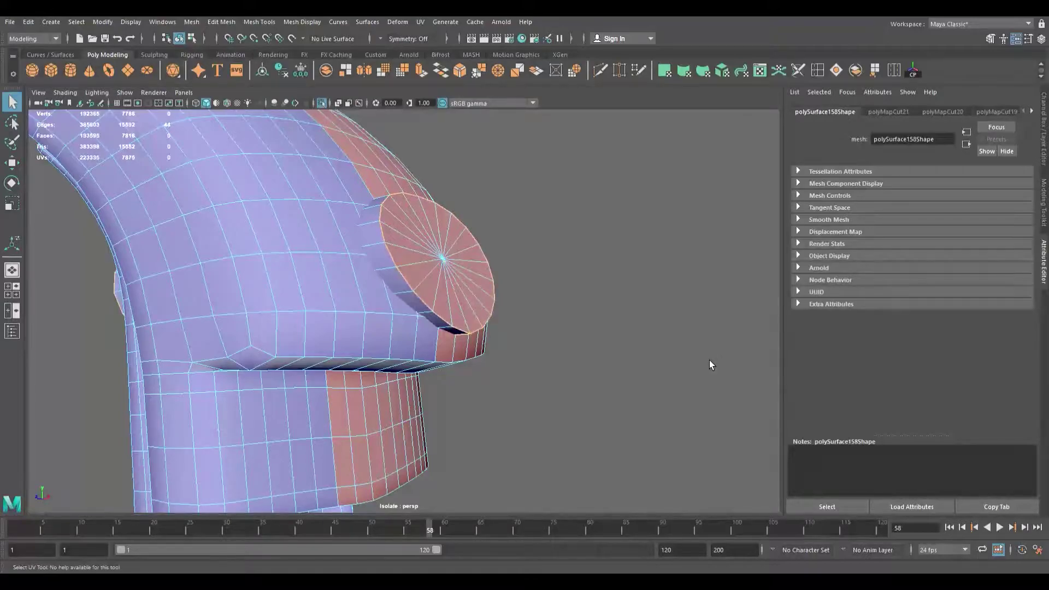
Step: Examine the cut caps and the ear-cup arm that arches over the headband's inner face
scroll(312, 346, "down", 3)
left_click_drag(304, 346, 432, 347, "alt")
middle_click_drag(432, 347, 609, 349, "alt")
left_click_drag(453, 339, 431, 340, "alt")
scroll(362, 398, "down", 3)
left_click_drag(362, 398, 309, 367, "alt")
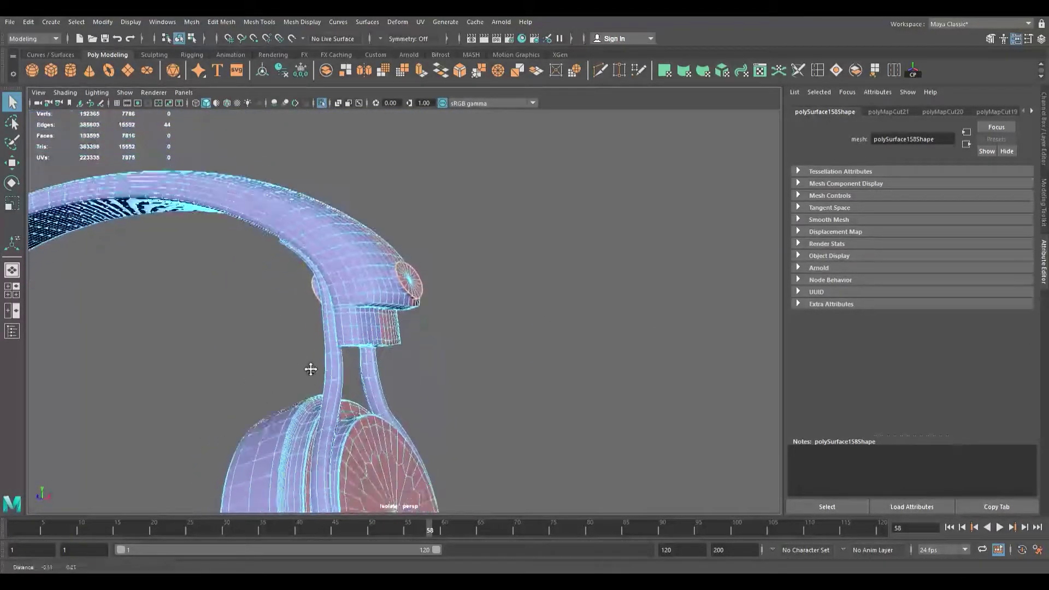
middle_click_drag(309, 368, 322, 281, "alt")
scroll(452, 346, "up", 5)
mouse_move(445, 370)
left_mouse_down("alt")
mouse_move(398, 293)
mouse_move(494, 295)
mouse_move(438, 386)
mouse_move(420, 318)
mouse_move(481, 325)
mouse_move(433, 445)
mouse_move(425, 398)
mouse_move(447, 374)
left_mouse_up("alt")
right_click_drag(435, 410, 511, 441, "alt")
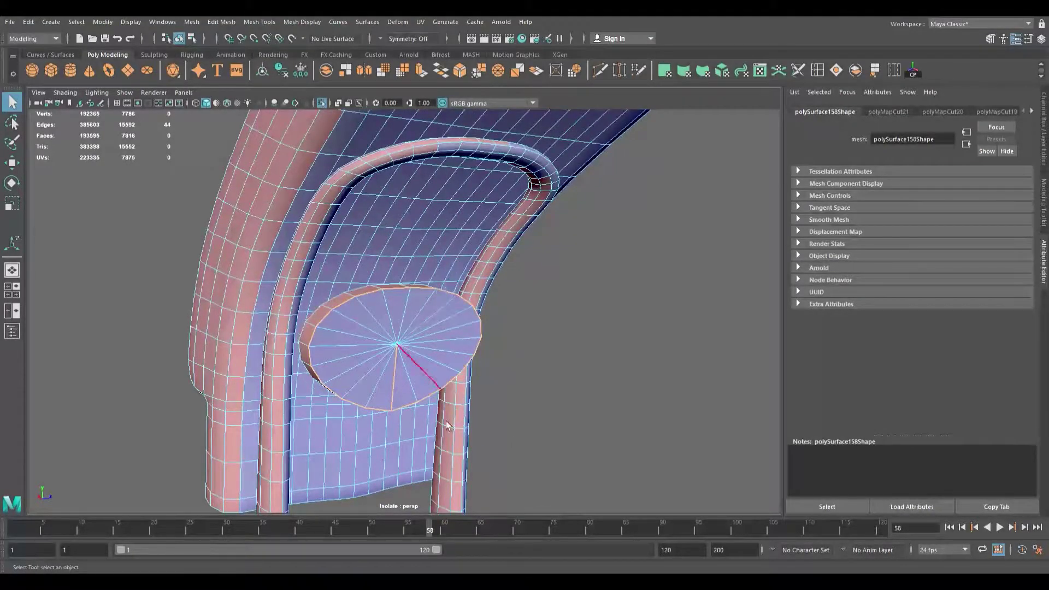
Step: Cut UV seams along the inner side of one ear-cup arm and across the middle of its arch
scroll(447, 418, "down", 7)
left_click_drag(453, 425, 313, 275, "alt")
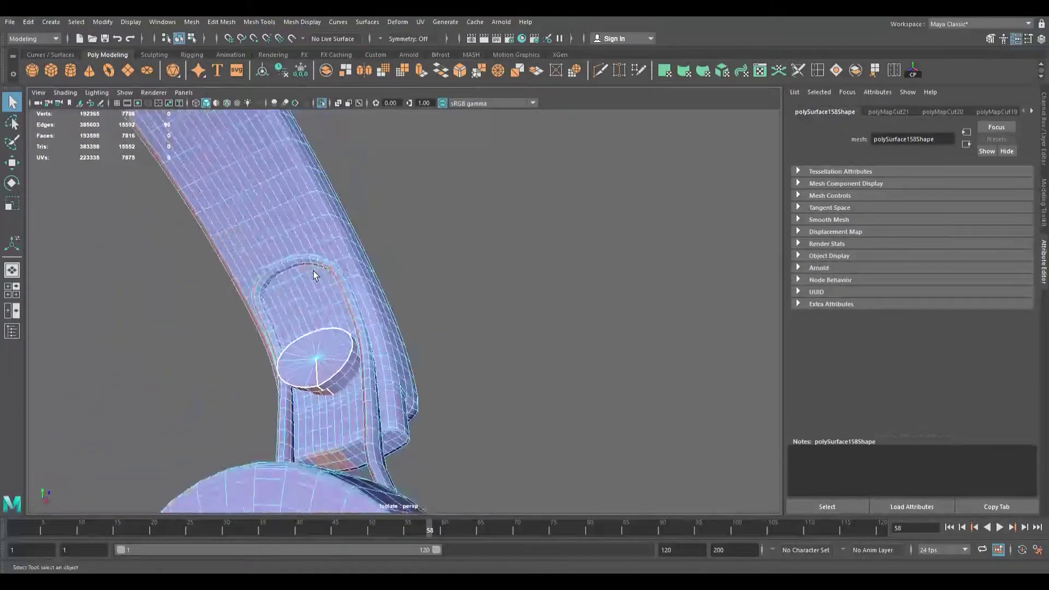
scroll(313, 270, "up", 5)
middle_click_drag(313, 270, 636, 369, "alt")
left_click_drag(334, 293, 365, 278, "alt")
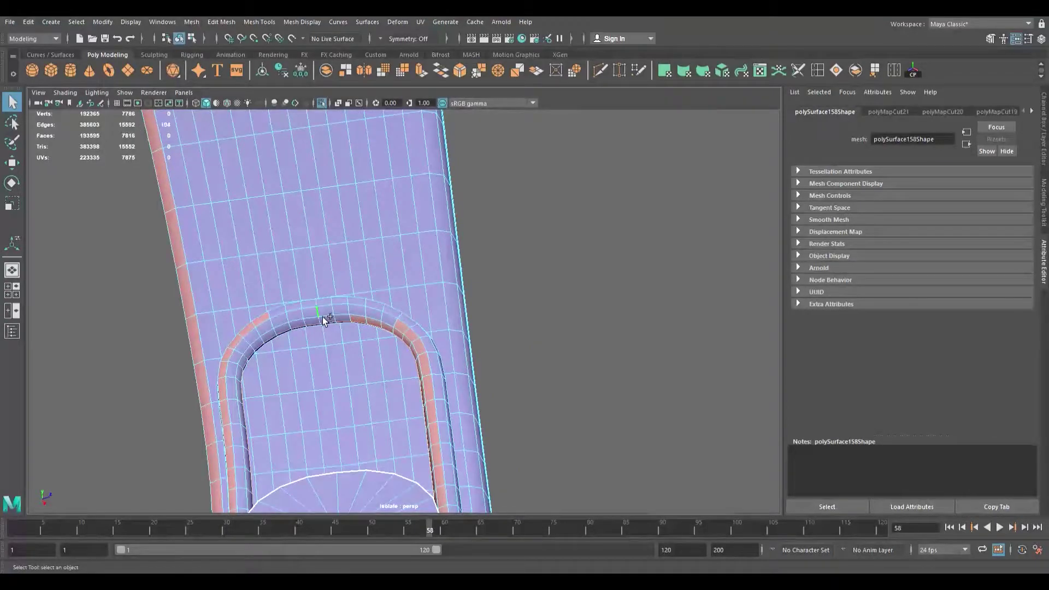
left_click(698, 357)
Step: Cut matching UV seams on the other ear-cup's arm, along its inner side and across its arch's middle
scroll(348, 375, "down", 8)
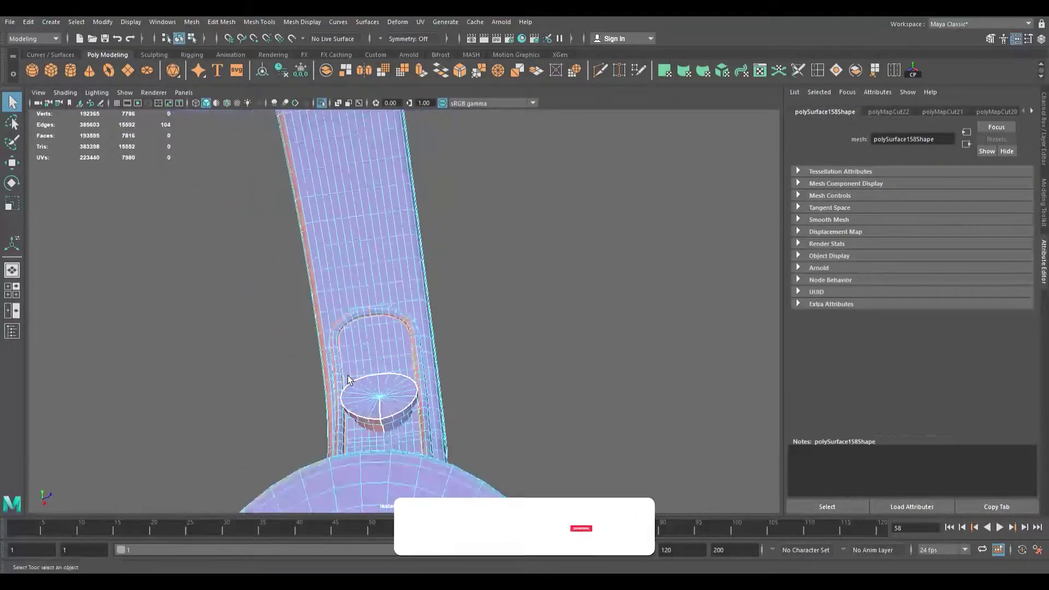
left_click_drag(385, 373, 290, 409, "alt")
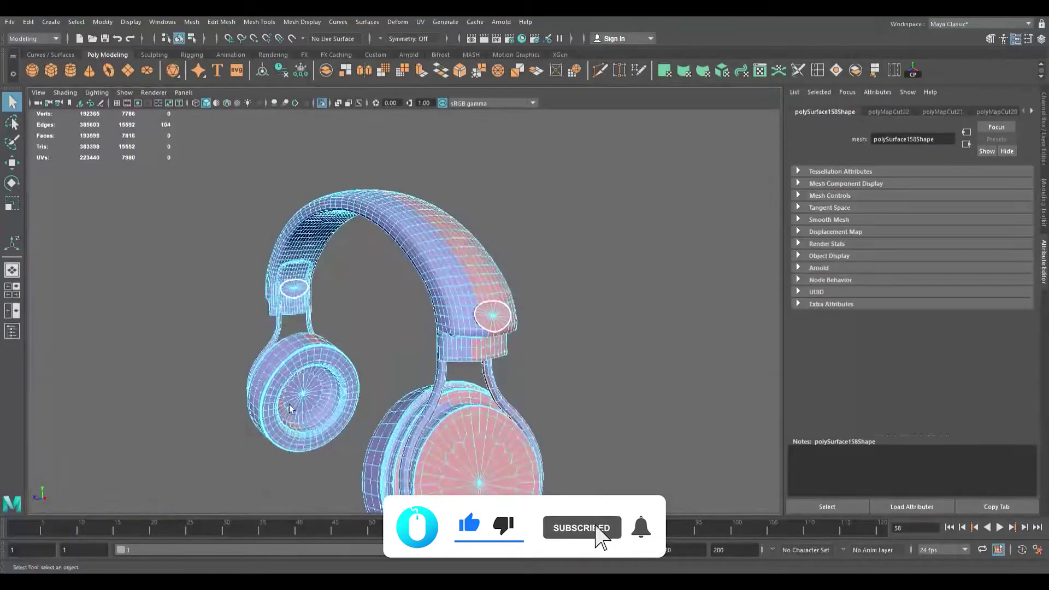
left_click_drag(297, 347, 253, 257, "alt")
middle_click_drag(252, 257, 581, 265, "alt")
scroll(446, 290, "up", 8)
left_click_drag(581, 265, 351, 232, "alt")
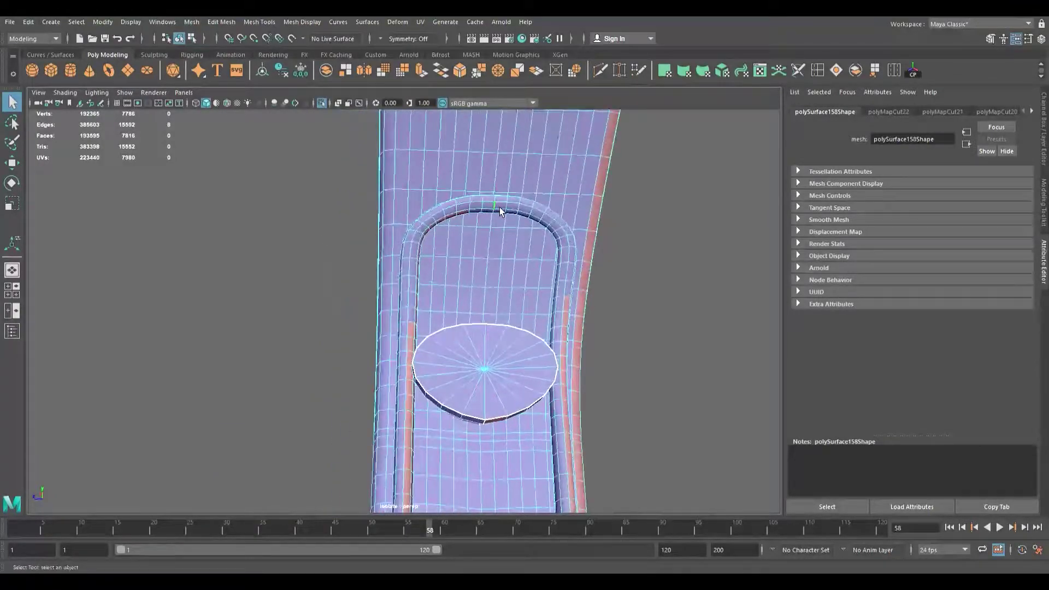
scroll(501, 212, "up", 8)
left_click_drag(496, 216, 457, 232, "alt")
middle_click_drag(645, 205, 217, 290, "alt")
scroll(281, 234, "down", 5)
left_click_drag(281, 236, 382, 284, "alt")
left_click(716, 296)
Step: Examine the sleeve at the headband's end from the side, below and front, including its joint with the headband
scroll(441, 345, "down", 5)
left_click_drag(382, 341, 510, 334, "alt")
right_click_drag(511, 334, 611, 350, "alt")
middle_click_drag(460, 316, 424, 294, "alt")
right_click_drag(424, 294, 456, 275, "alt")
left_click_drag(455, 275, 293, 287, "alt")
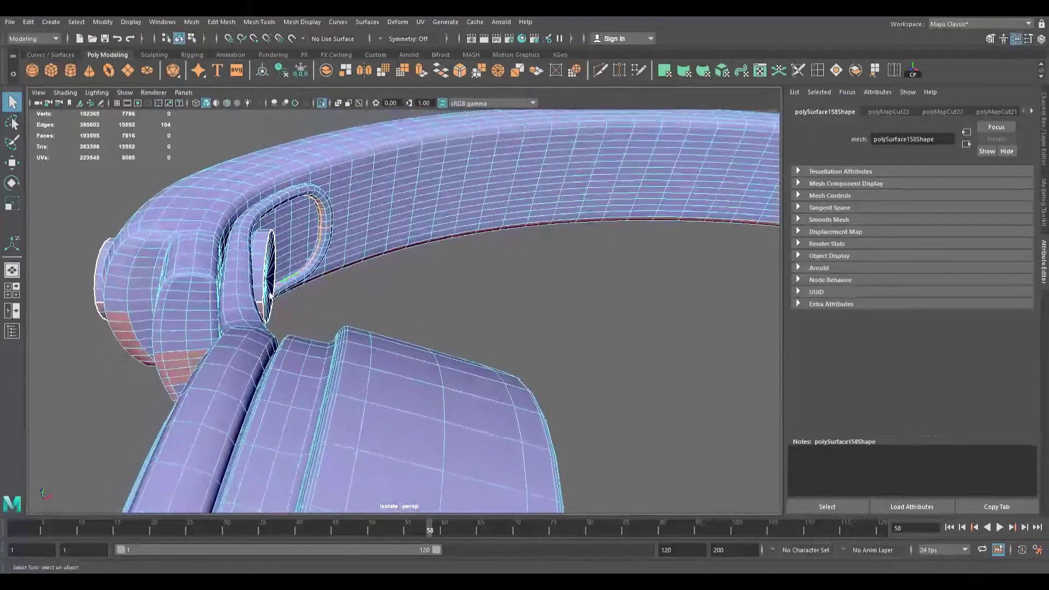
left_click_drag(197, 275, 244, 298, "alt")
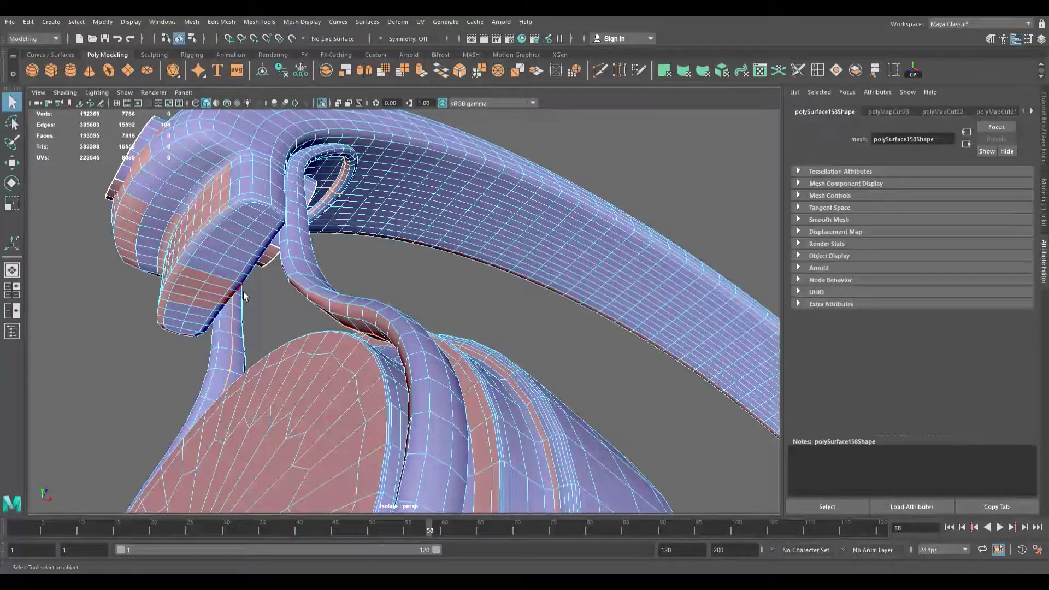
left_click_drag(244, 291, 395, 349, "alt")
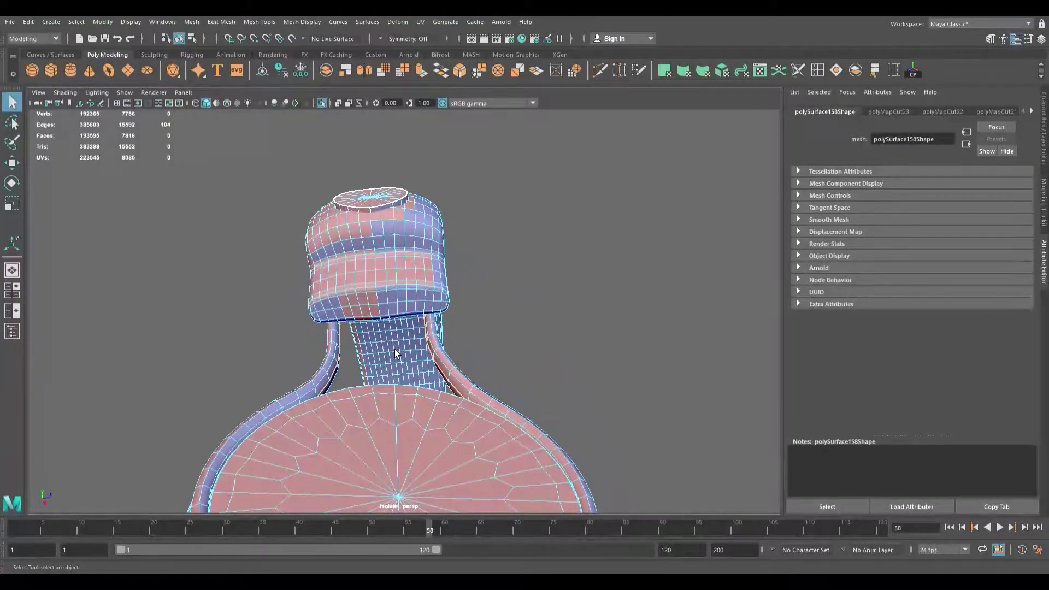
left_click_drag(394, 351, 426, 363, "alt")
scroll(426, 363, "up", 5)
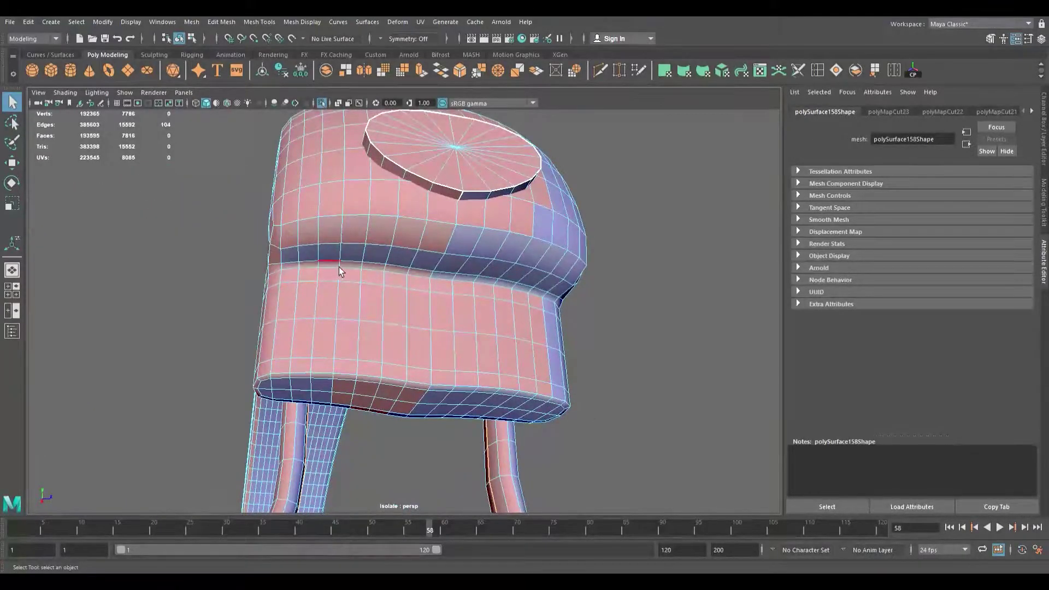
Step: Select the complete ring of edges where the sleeve joins the headband at one end
left_click_drag(292, 323, 218, 333, "alt")
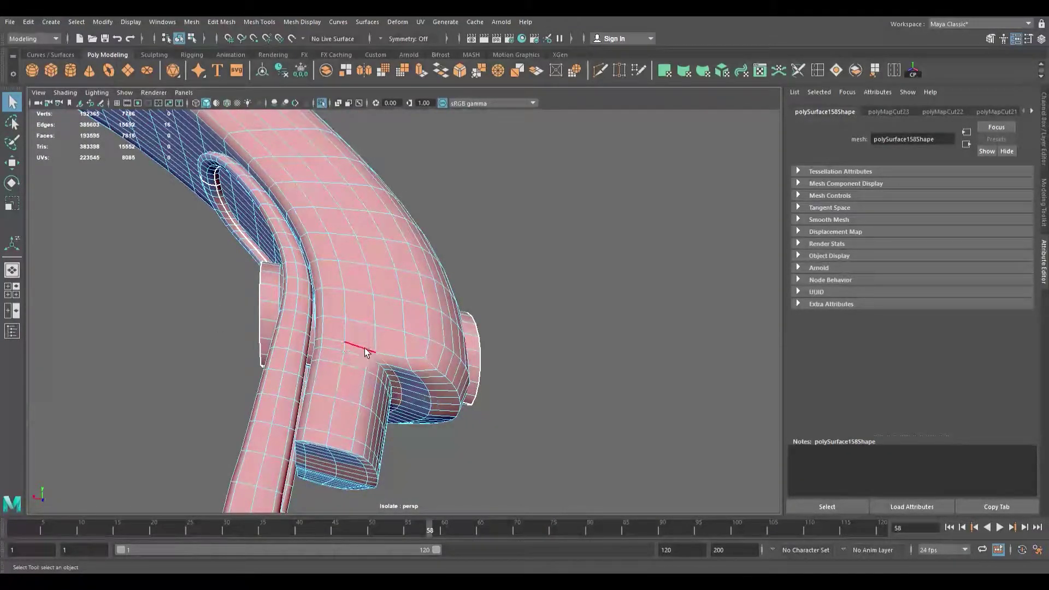
scroll(365, 352, "down", 5)
scroll(363, 356, "up", 5)
scroll(363, 356, "down", 5)
left_click_drag(314, 345, 193, 319, "alt")
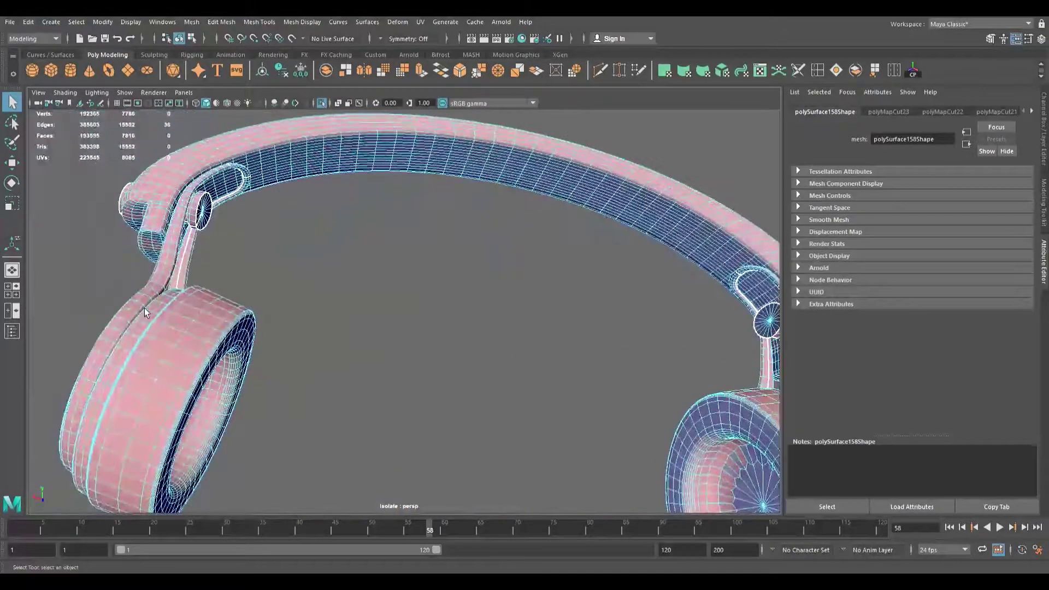
Step: Add the matching joint edges at the headband's other end and cut UV seams along both rings
middle_click_drag(192, 319, 245, 451, "alt")
scroll(245, 445, "up", 5)
left_click_drag(245, 440, 494, 318, "alt")
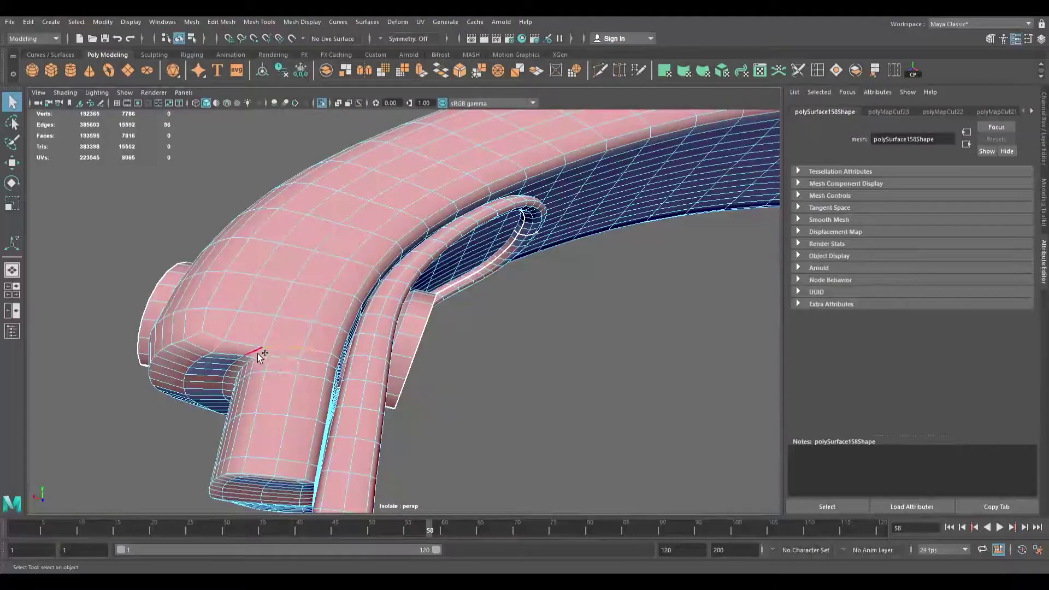
scroll(291, 365, "down", 5)
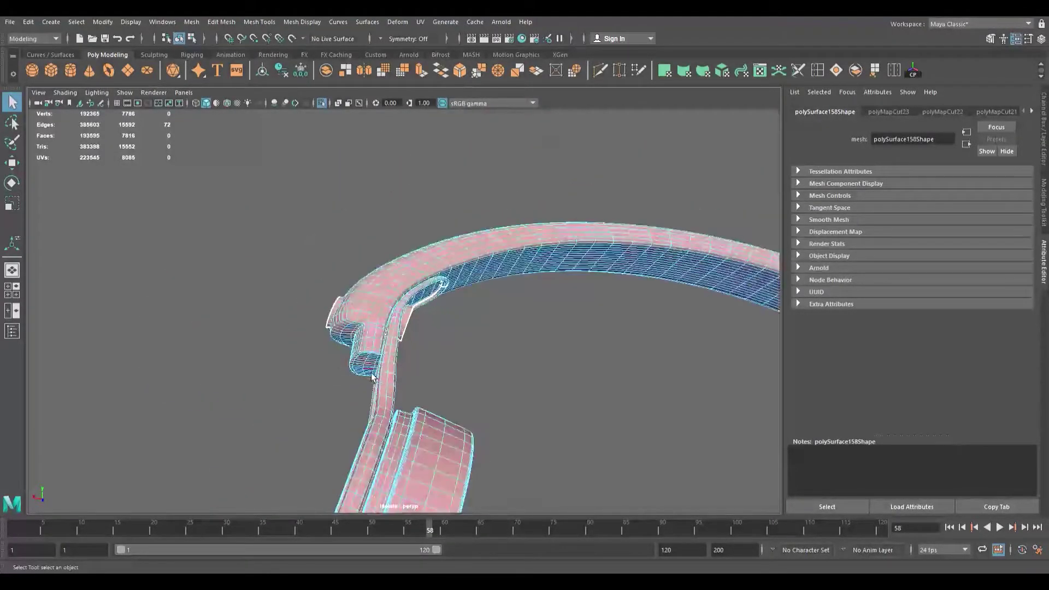
scroll(383, 376, "up", 4)
left_click_drag(389, 375, 64, 310, "alt")
left_click_drag(428, 423, 652, 369, "alt")
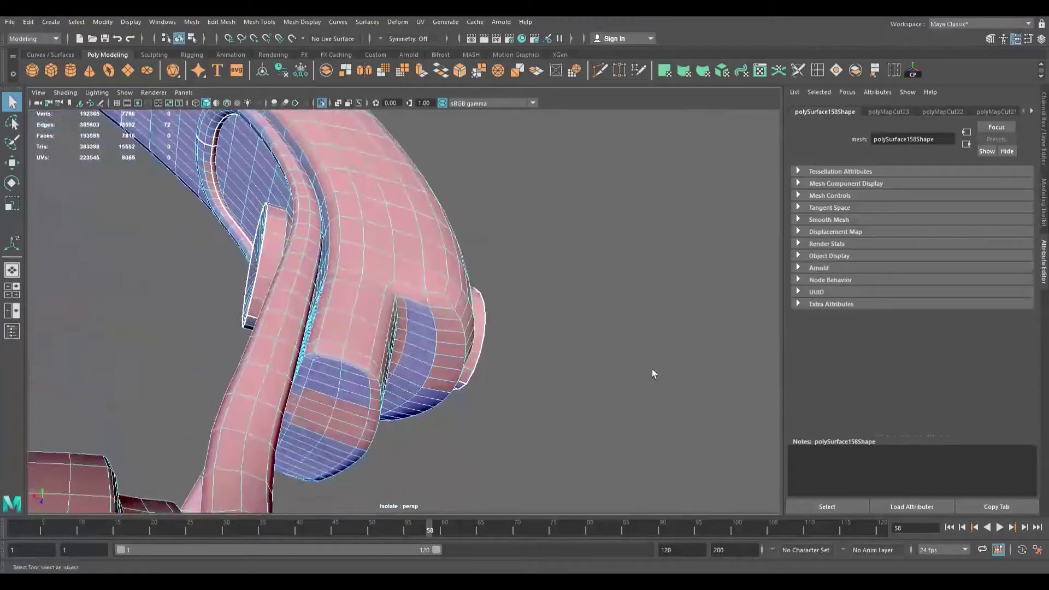
left_click_drag(376, 324, 299, 389, "alt")
key("g")
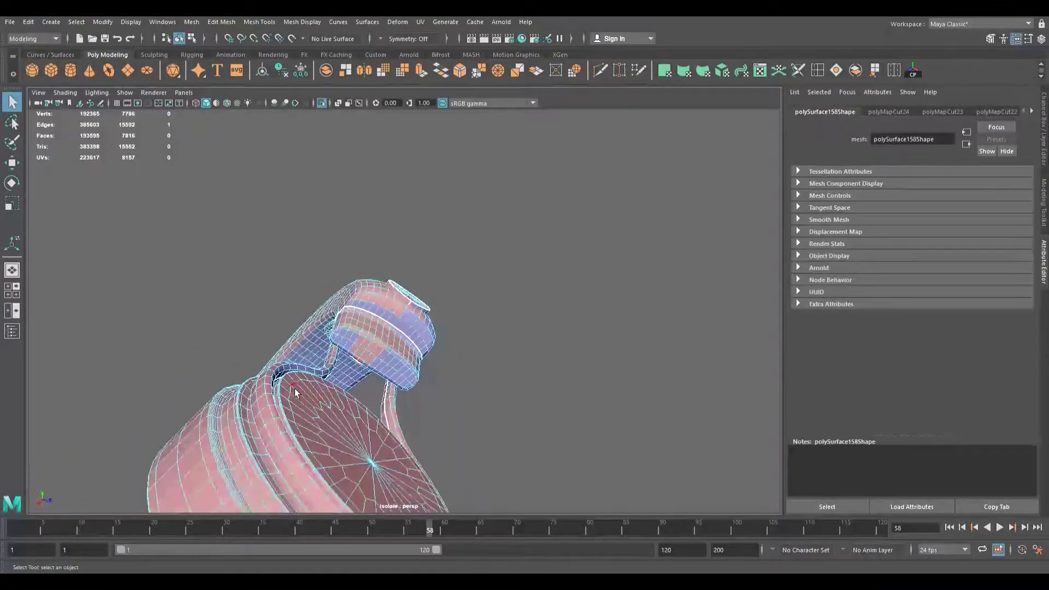
Step: Examine the sleeve's outer face and underside below the joint seam for a lengthwise line of edges
scroll(375, 396, "up", 6)
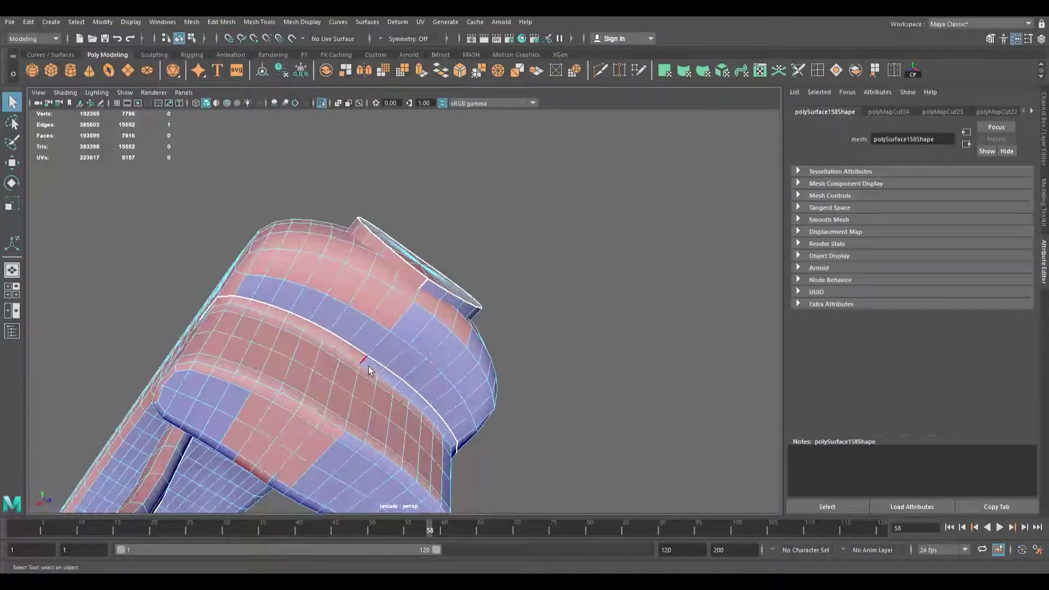
right_click_drag(361, 369, 251, 384, "alt")
left_click_drag(251, 384, 447, 389, "alt")
left_click_drag(90, 427, 242, 397, "alt")
left_click_drag(298, 360, 322, 456, "alt")
scroll(267, 307, "down", 6)
left_click_drag(254, 328, 361, 307, "alt")
left_click_drag(329, 264, 378, 273, "alt")
scroll(462, 317, "up", 7)
left_click_drag(435, 292, 350, 236, "alt")
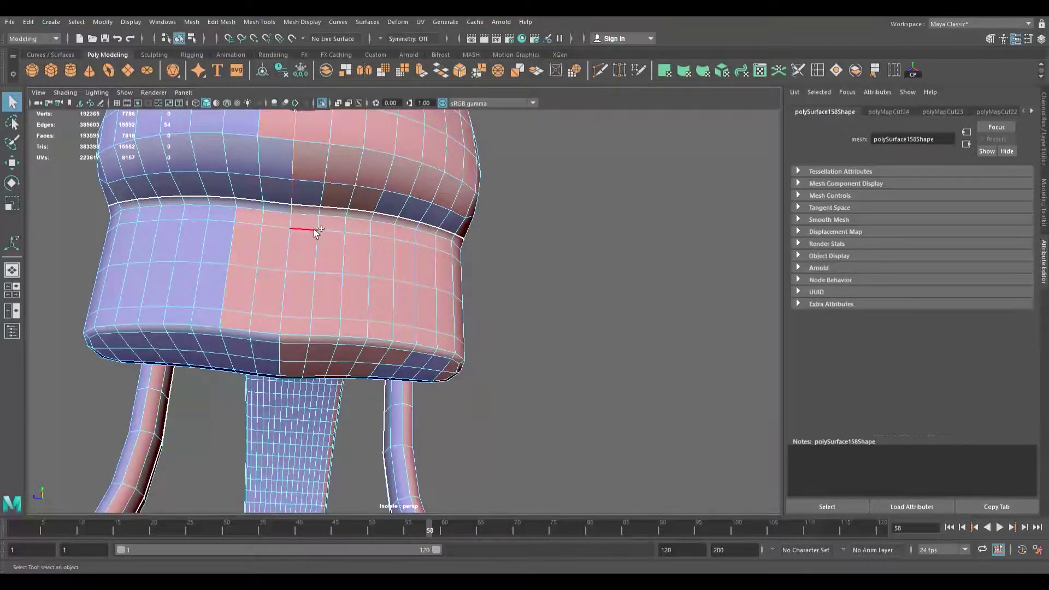
Step: Try to select a lengthwise edge loop over the sleeve, starting at its joint seam
left_click_drag(307, 238, 278, 189, "alt")
left_click(278, 189)
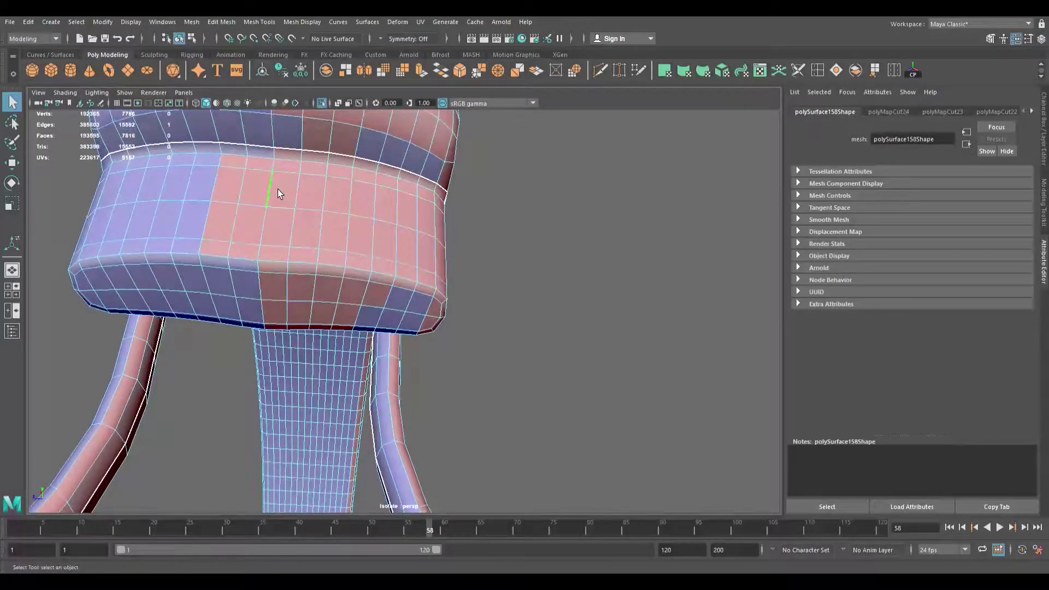
double_click(282, 158)
left_click(282, 158)
double_click(281, 160)
scroll(392, 294, "down", 5)
left_click_drag(391, 293, 258, 346, "alt")
scroll(377, 362, "up", 5)
left_click_drag(334, 347, 391, 327, "alt")
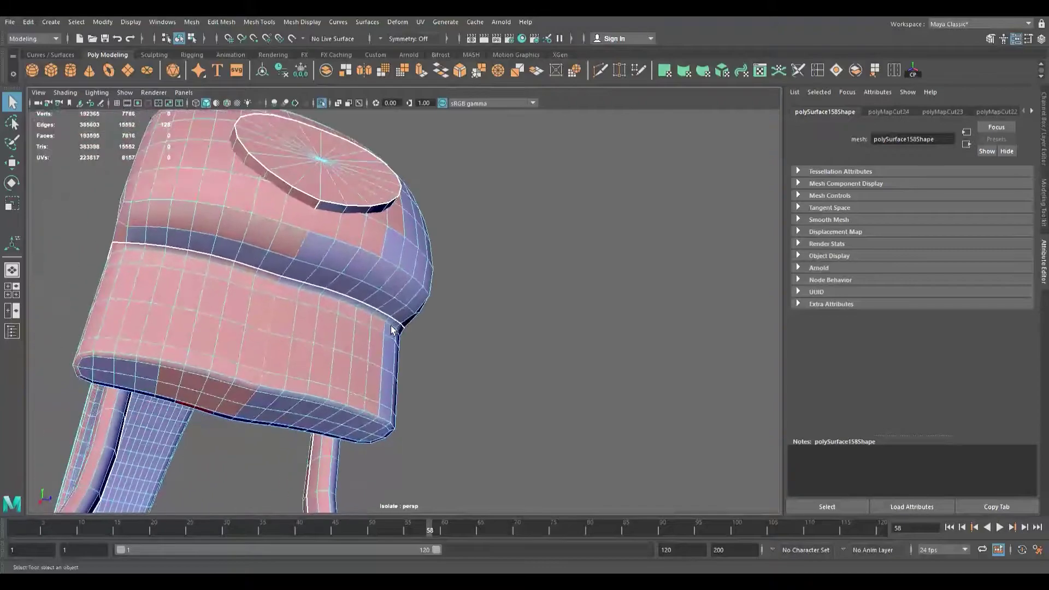
left_click(284, 286)
Step: Try again to select the lengthwise edge loop, working on the sleeve at the headband's opposite end
scroll(273, 300, "down", 5)
left_click_drag(249, 316, 389, 308, "alt")
middle_click_drag(388, 307, 382, 418, "alt")
left_click_drag(382, 418, 458, 410, "alt")
middle_click_drag(459, 409, 437, 284, "alt")
left_click_drag(437, 284, 326, 335, "alt")
right_click_drag(326, 334, 419, 368, "alt")
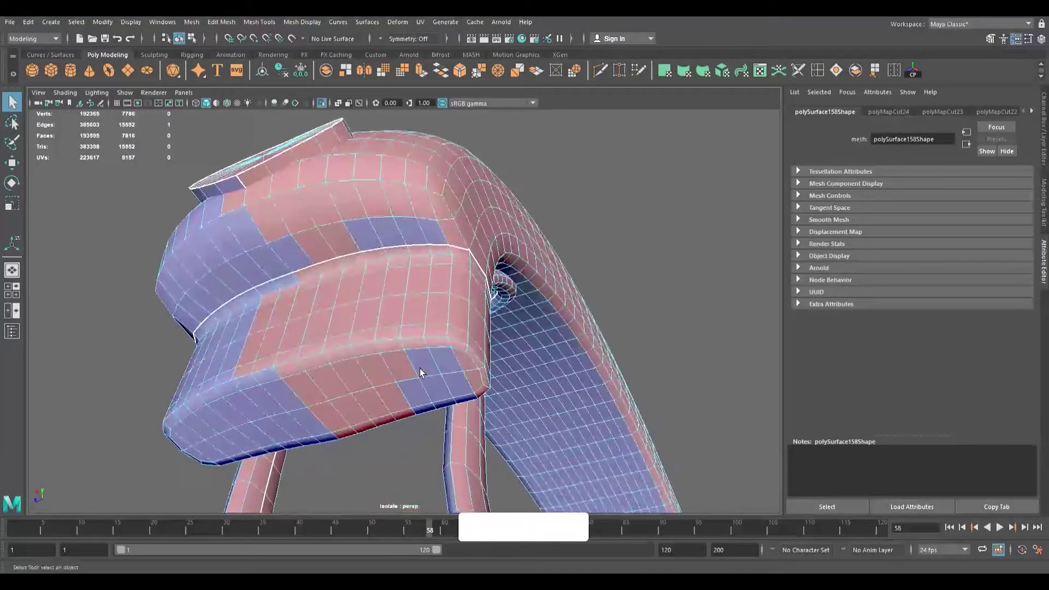
left_click_drag(306, 284, 416, 305, "alt")
double_click(440, 280)
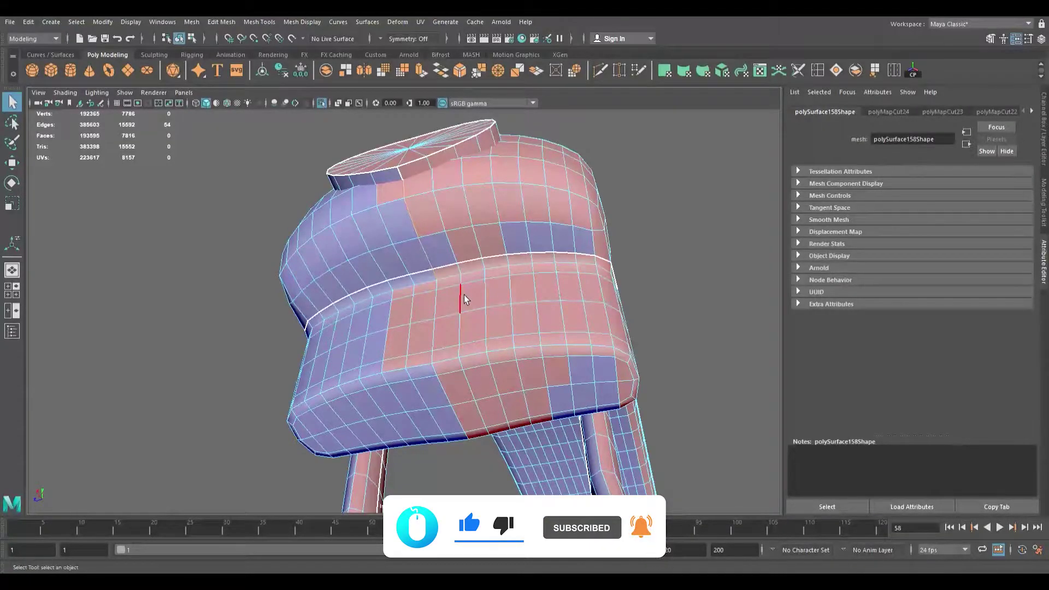
left_click(447, 290)
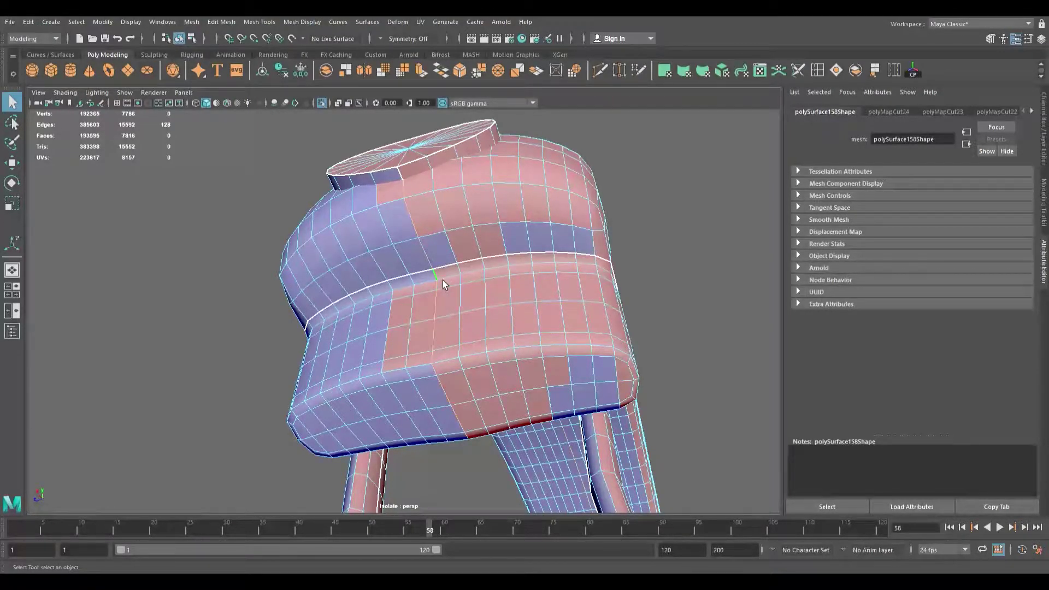
Step: Select a line of edges from the joint seam down the sleeve's outer face and around to its inner face
left_click(443, 280)
double_click(448, 390, "shift")
left_click_drag(498, 391, 121, 394, "alt")
left_click_drag(231, 360, 359, 350, "alt")
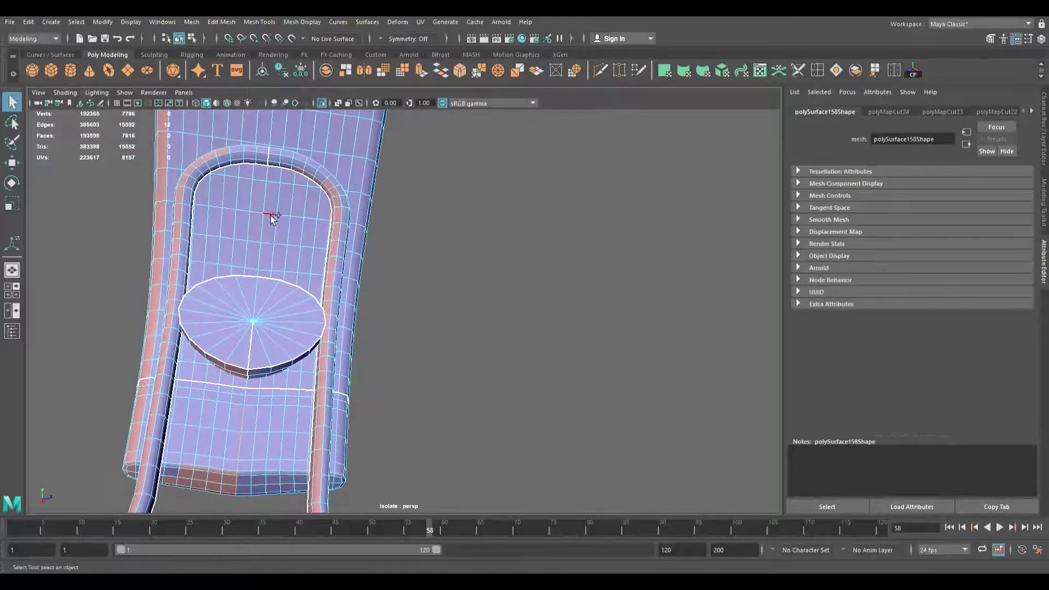
Step: Extend the selected edge line lengthwise along the middle of the headband's inner face, from one sleeve to the opposite sleeve's slot
left_click_drag(310, 228, 281, 411, "alt")
scroll(313, 271, "down", 5)
right_click_drag(310, 418, 384, 424, "alt")
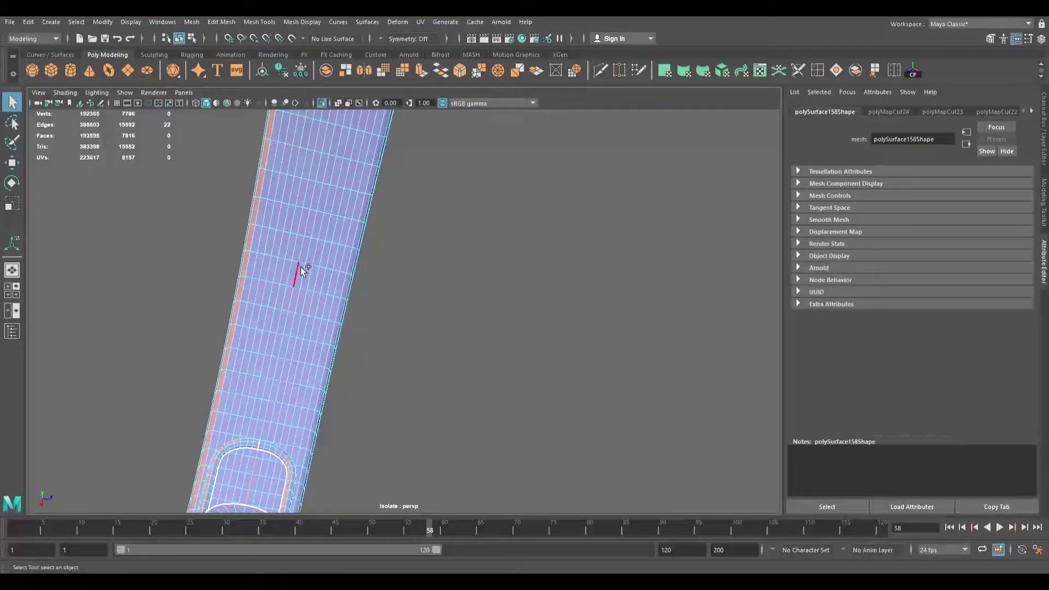
double_click(311, 225, "shift")
middle_click_drag(337, 238, 313, 393, "alt")
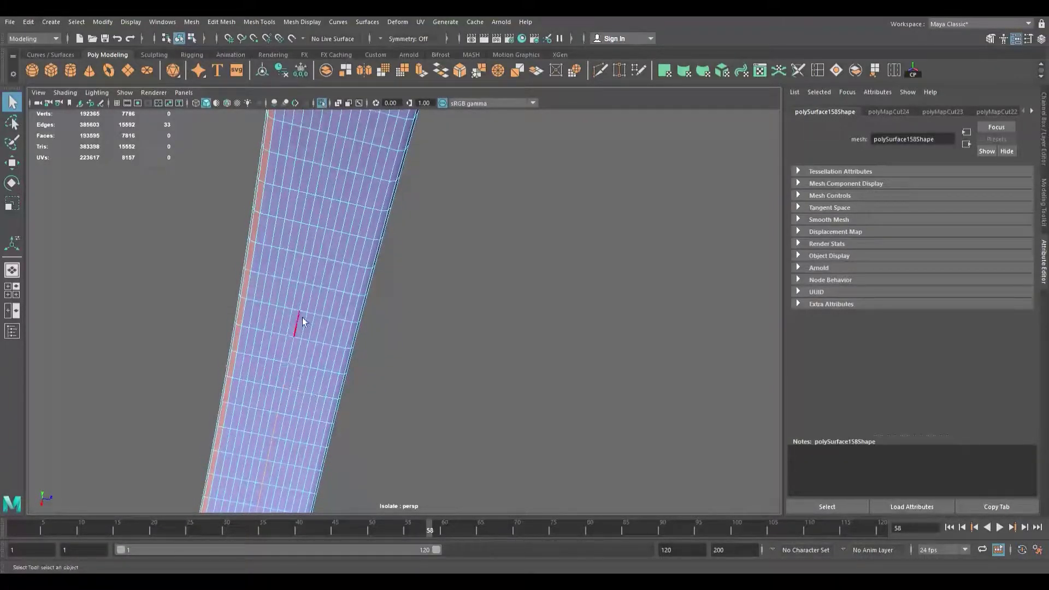
double_click(323, 222, "shift")
scroll(382, 253, "down", 5)
middle_click_drag(388, 232, 320, 406, "alt")
left_click_drag(321, 406, 364, 394, "alt")
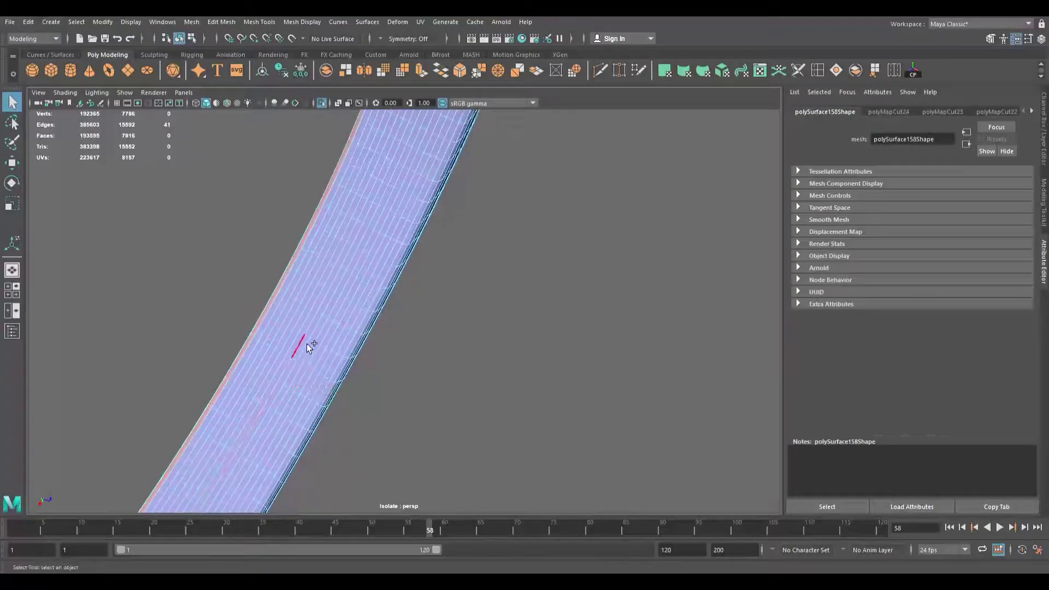
double_click(363, 241, "shift")
left_click_drag(364, 240, 372, 295, "alt")
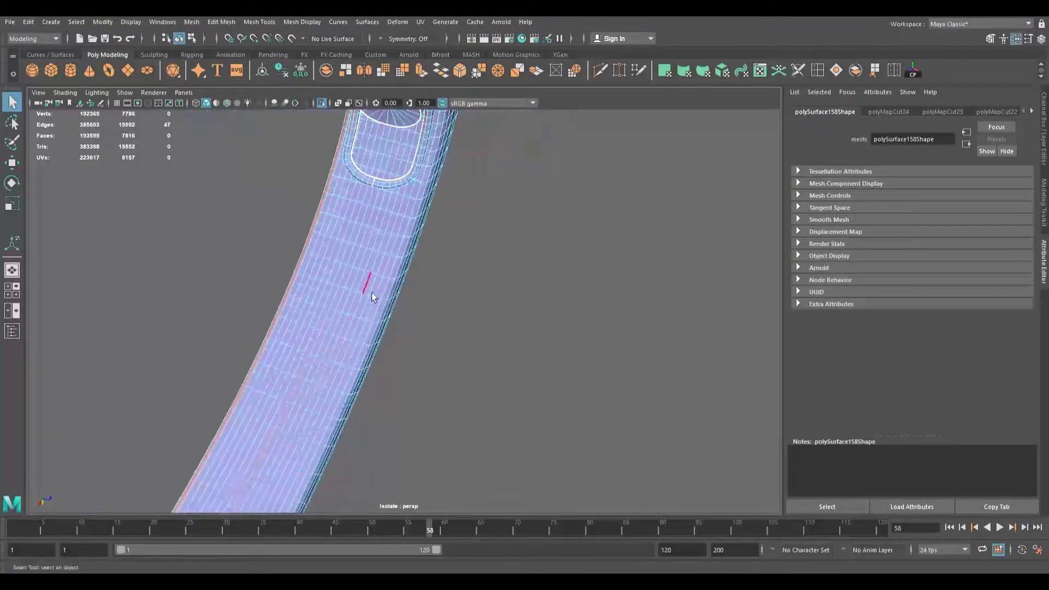
double_click(377, 205, "shift")
left_click_drag(377, 205, 458, 396, "alt")
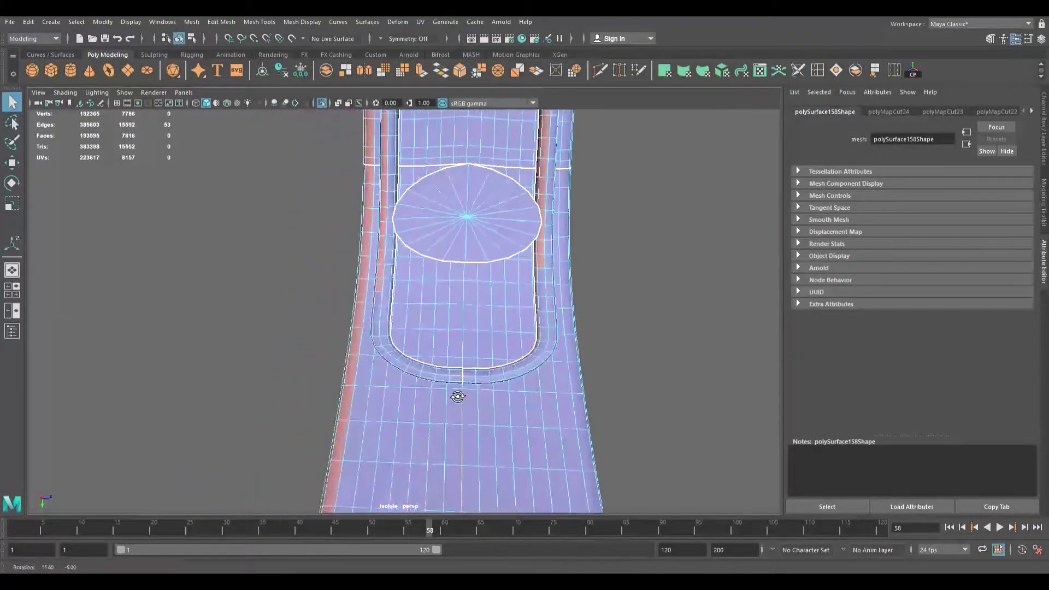
Step: Continue the selected edge line along the inner face of the opposite sleeve, past its joint seam to the sleeve's end
left_click_drag(470, 280, 464, 355, "alt")
left_click_drag(461, 237, 563, 301, "alt")
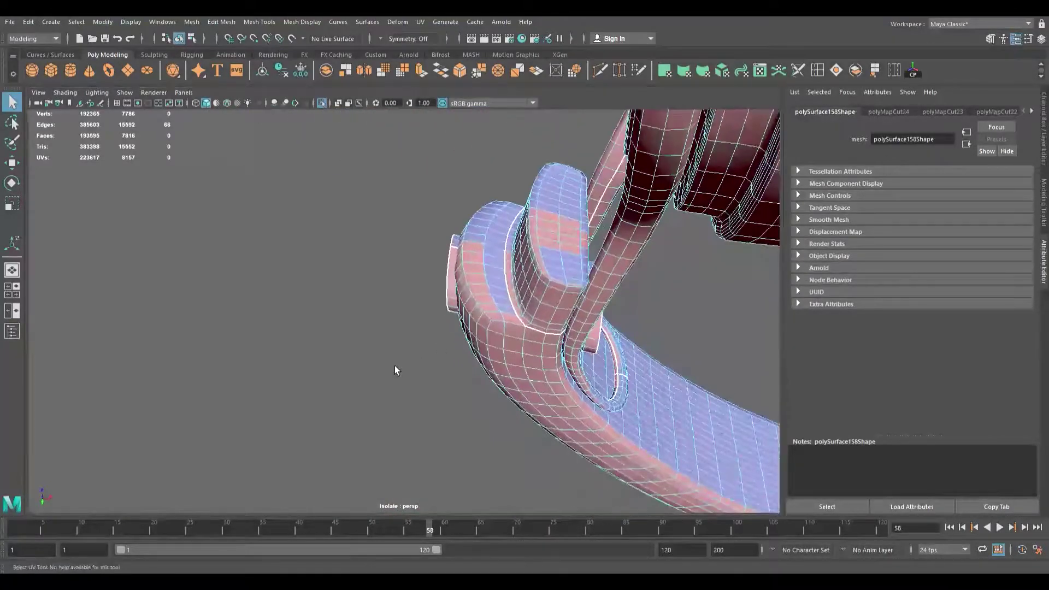
left_click_drag(446, 326, 346, 403, "alt")
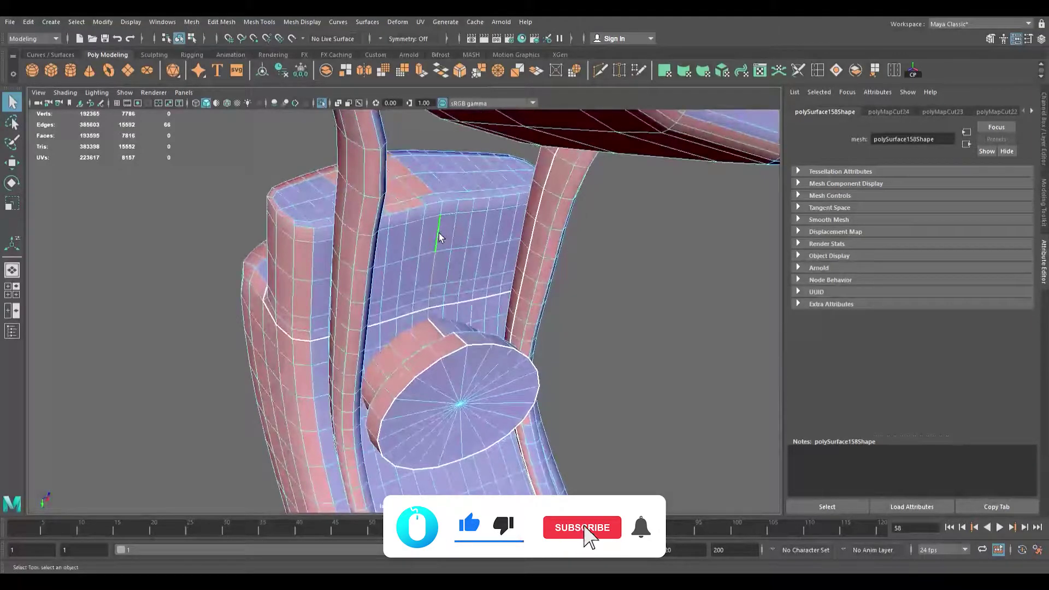
left_click_drag(440, 238, 447, 227, "alt")
scroll(443, 245, "down", 6)
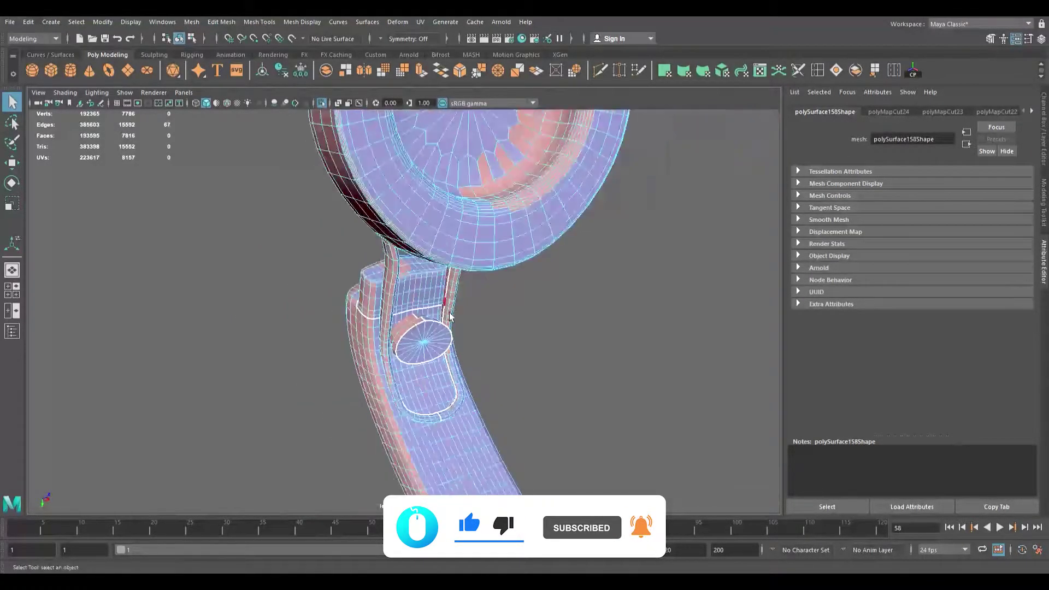
Step: Trim the edge line at the headband's other end by deselecting its surplus edges on the sleeve's top and outer face
left_click_drag(449, 314, 522, 332, "alt")
middle_click_drag(522, 333, 106, 323, "alt")
middle_click_drag(474, 351, 49, 266, "alt")
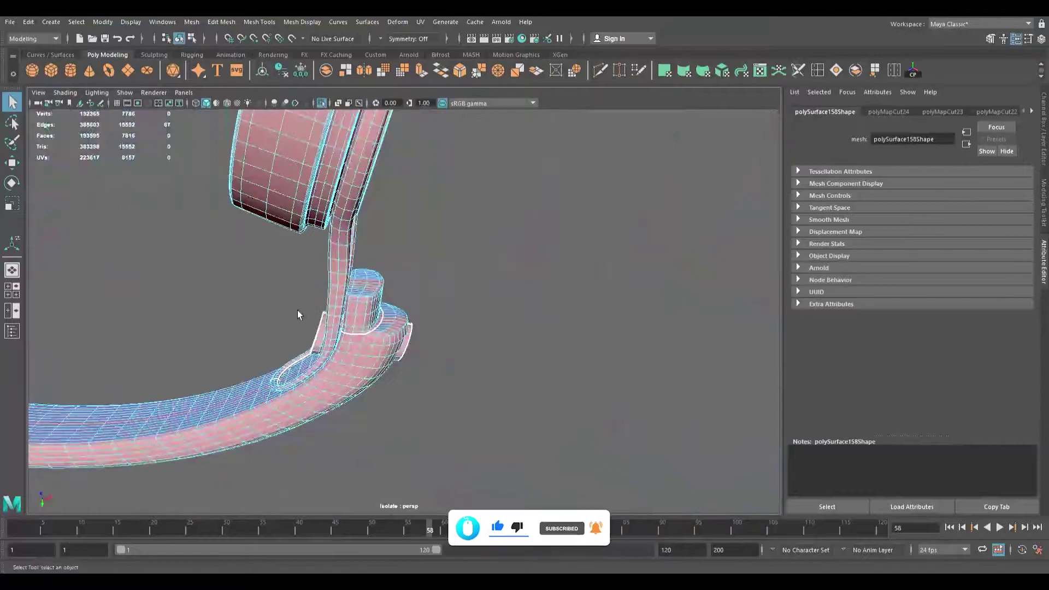
left_click_drag(297, 314, 442, 312, "alt")
right_click_drag(443, 315, 527, 391, "alt")
left_click_drag(330, 356, 344, 366, "alt")
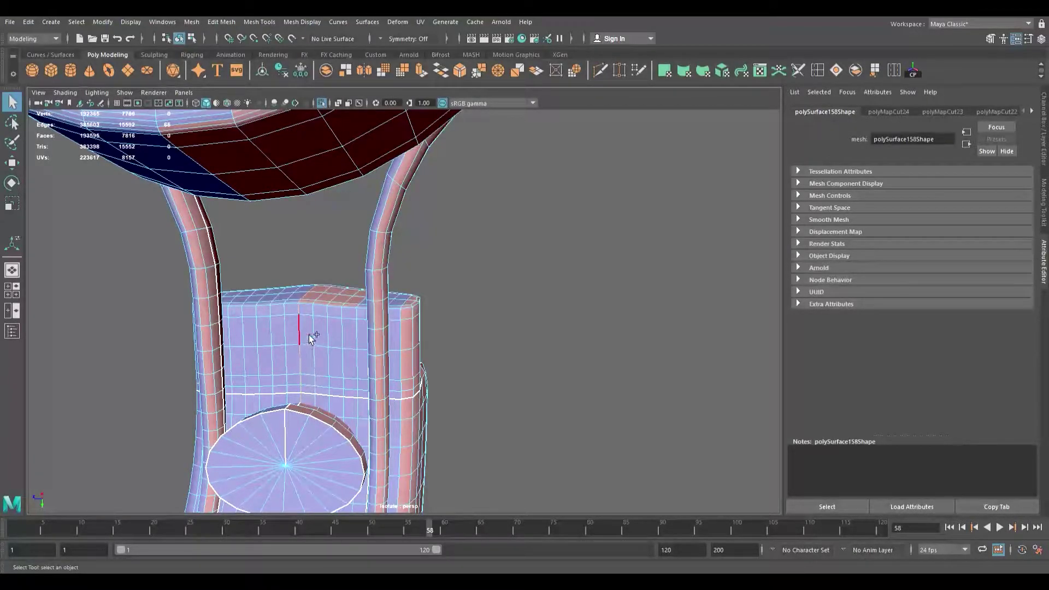
left_click_drag(306, 334, 254, 394, "alt")
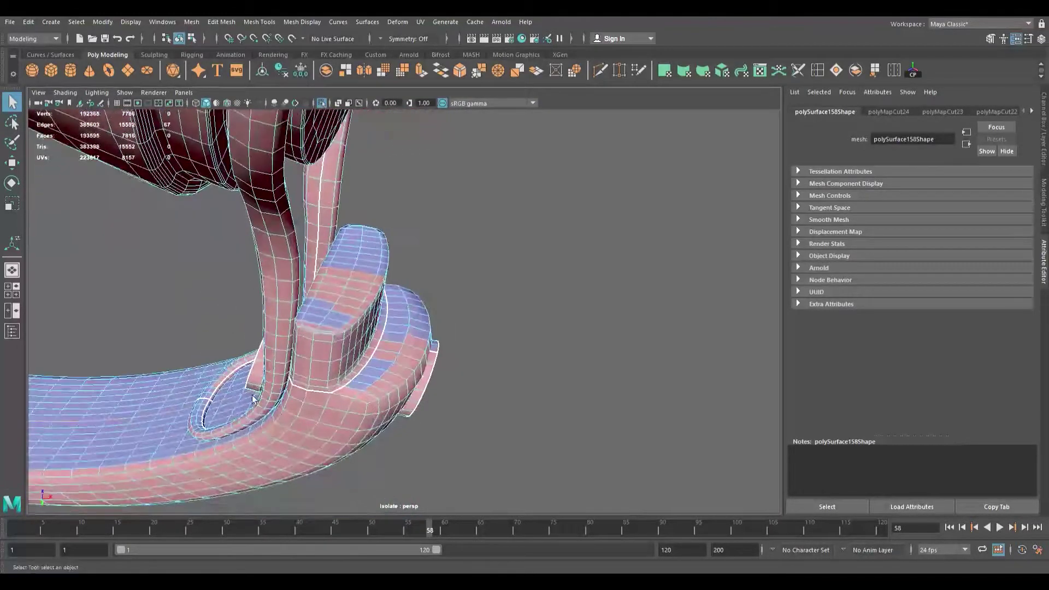
right_click_drag(382, 350, 520, 345, "alt")
left_click_drag(355, 311, 273, 290, "alt")
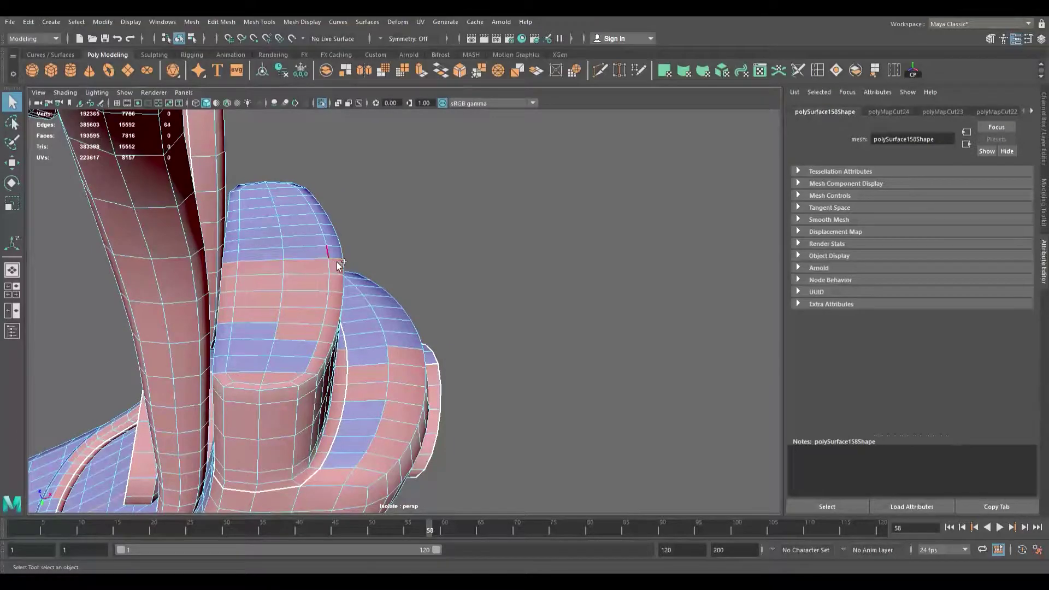
left_click_drag(342, 262, 334, 322, "alt")
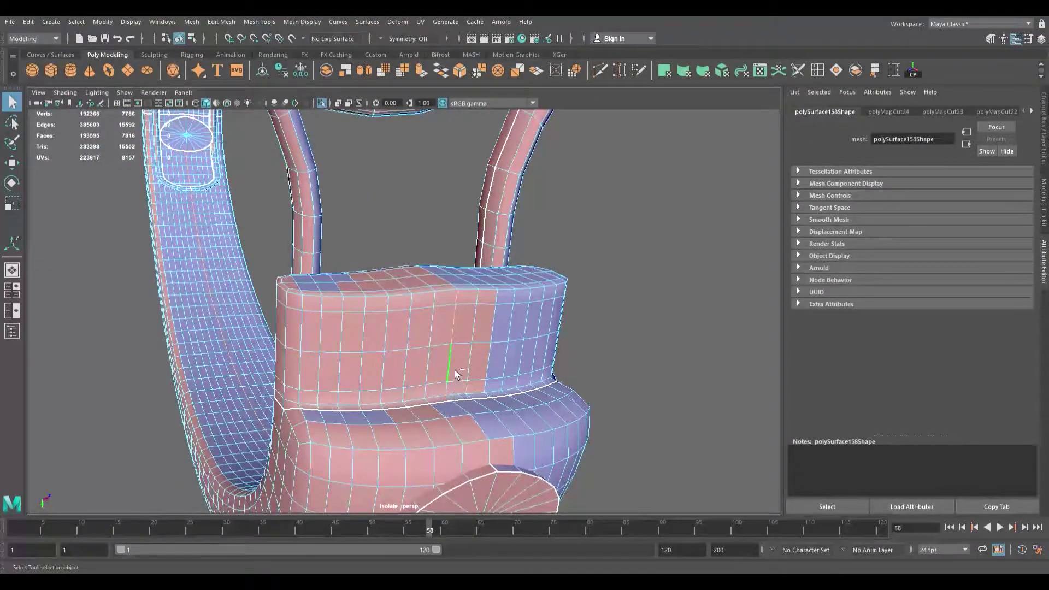
right_click_drag(369, 315, 150, 277, "alt")
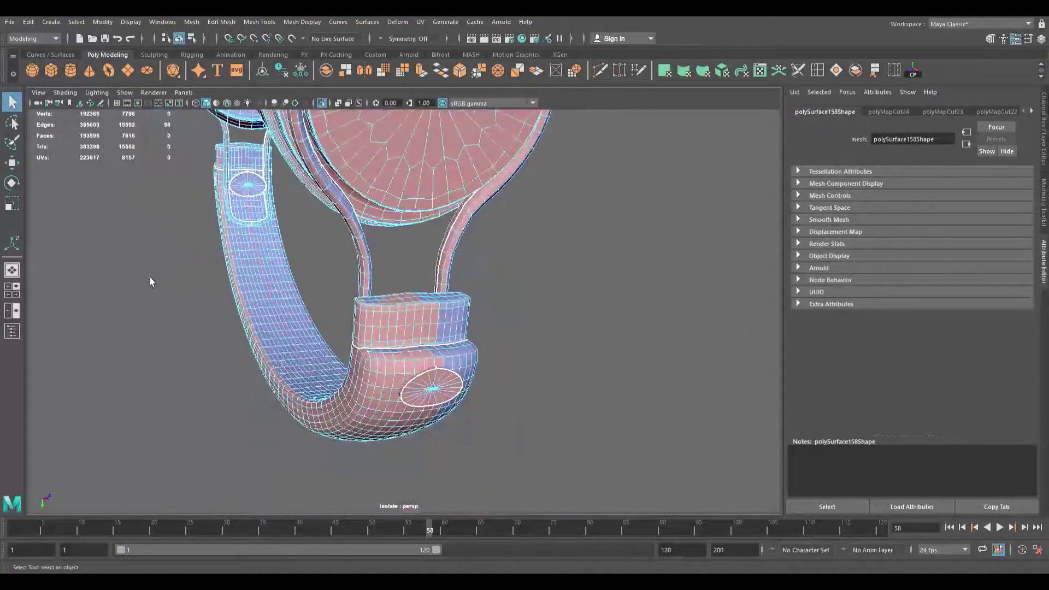
Step: Add the edge loop around the end-face rim of one sleeve to the selection
left_click_drag(150, 277, 235, 306, "alt")
right_click_drag(235, 306, 182, 324, "alt")
left_click_drag(182, 323, 470, 394, "alt")
right_click_drag(470, 394, 403, 386, "alt")
middle_click_drag(402, 386, 347, 369, "alt")
right_click_drag(347, 369, 527, 432, "alt")
left_click_drag(433, 395, 426, 353, "alt")
right_click_drag(384, 363, 426, 376, "alt")
left_click_drag(426, 375, 501, 382, "alt")
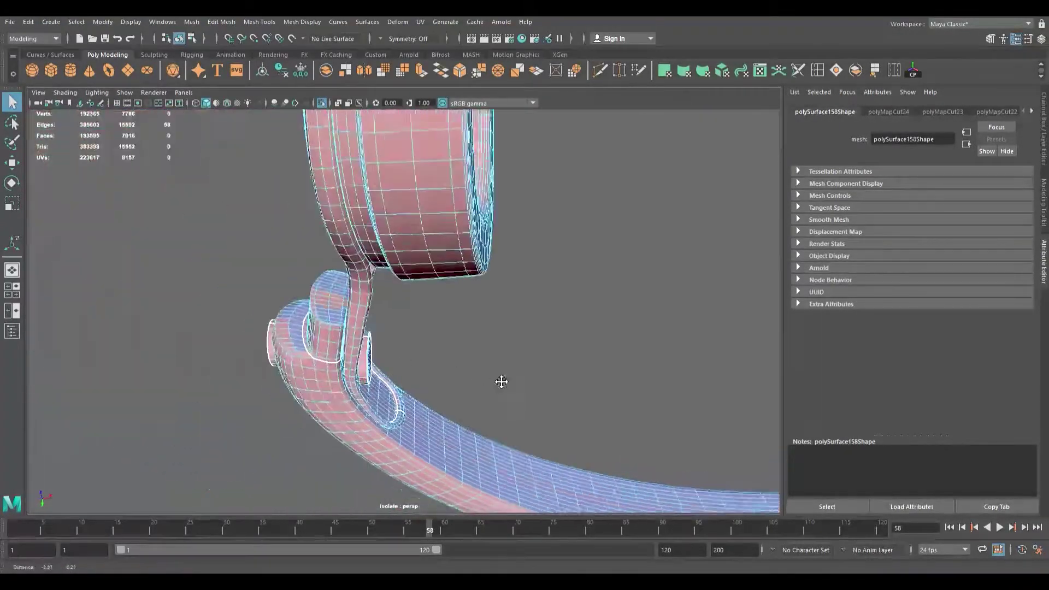
right_click_drag(396, 369, 449, 382, "alt")
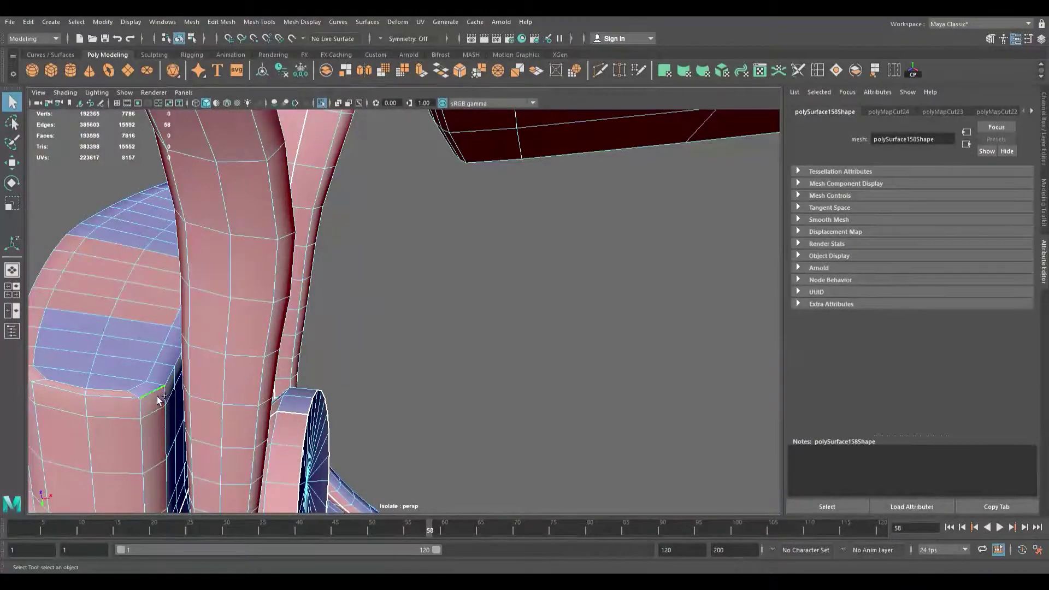
left_click_drag(229, 389, 175, 374, "alt")
Step: Add the matching rim loop on the other sleeve and cut UV seams along all selected edges
middle_click_drag(175, 375, 346, 438, "alt")
right_click_drag(346, 438, 268, 421, "alt")
right_click_drag(428, 437, 383, 432, "alt")
middle_click_drag(424, 428, 204, 384, "alt")
right_click_drag(295, 407, 427, 432, "alt")
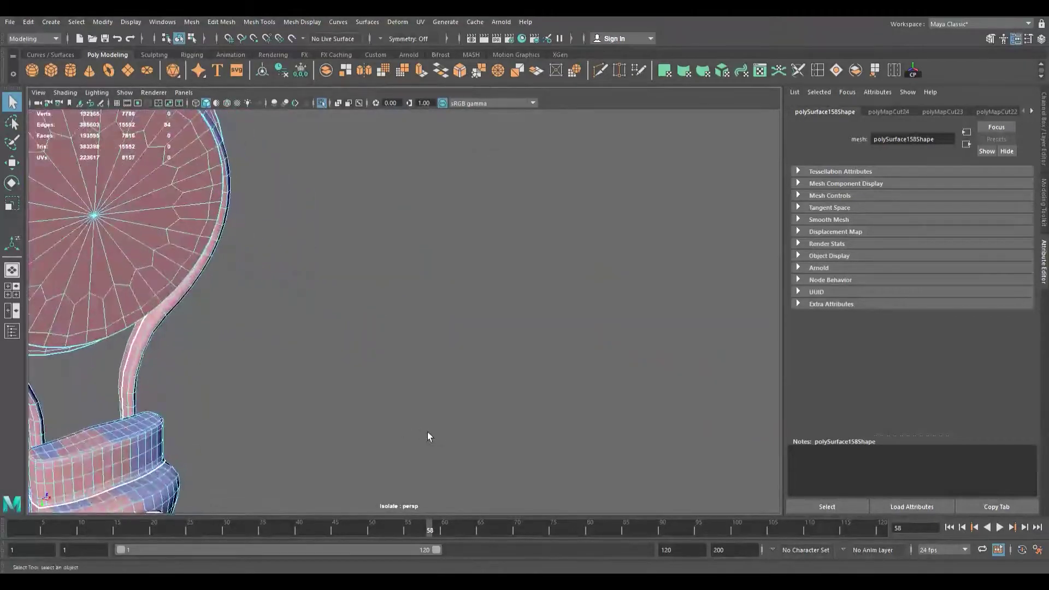
middle_click_drag(322, 396, 425, 343, "alt")
right_click_drag(425, 343, 442, 396, "alt")
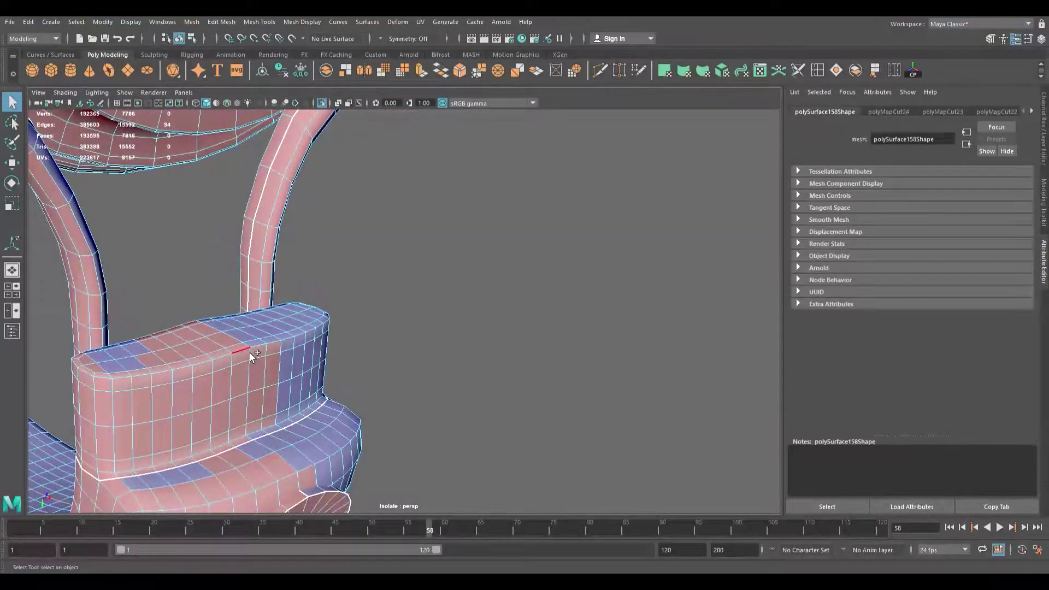
left_click(670, 326)
key("a")
Step: Select the edge loop bordering the sunken disc inside one ear cup's cushion
left_click_drag(163, 328, 336, 359, "alt")
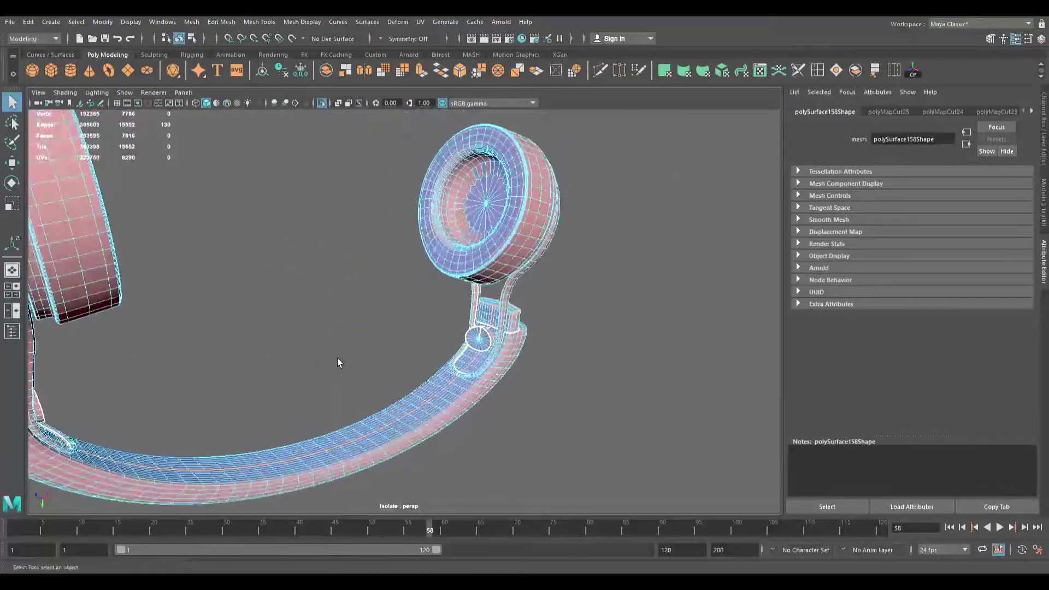
middle_click_drag(336, 359, 263, 436, "alt")
right_click_drag(264, 436, 443, 452, "alt")
left_click_drag(442, 454, 395, 417, "alt")
middle_click_drag(395, 417, 364, 433, "alt")
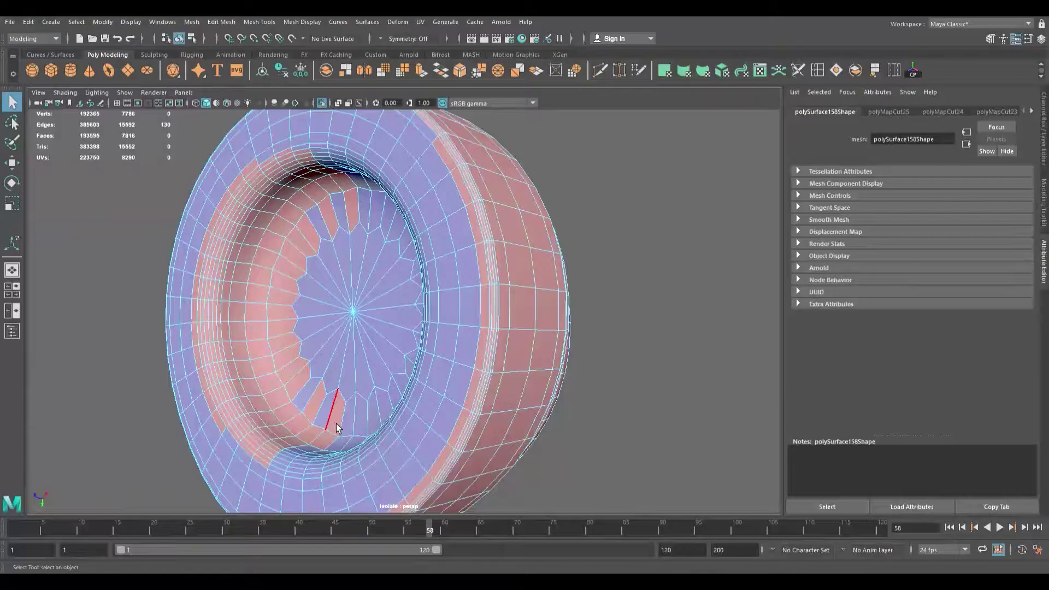
right_click_drag(339, 411, 401, 391, "alt")
left_click_drag(401, 391, 451, 386, "alt")
right_click_drag(452, 386, 502, 384, "alt")
middle_click_drag(502, 384, 417, 395, "alt")
right_click_drag(418, 395, 340, 446, "alt")
middle_click_drag(340, 445, 298, 422, "alt")
scroll(393, 430, "up", 5)
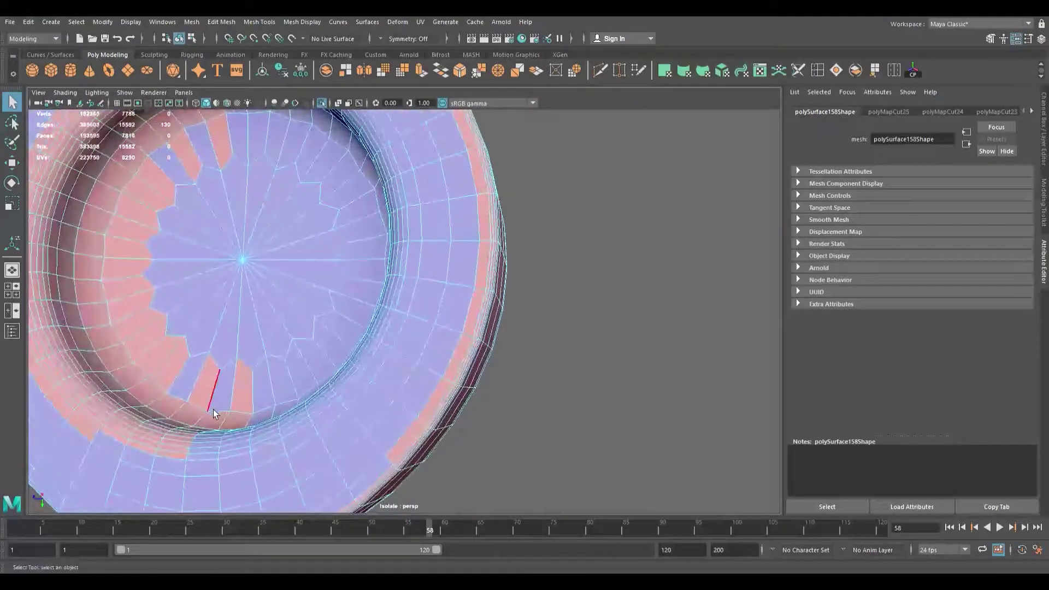
double_click(223, 414)
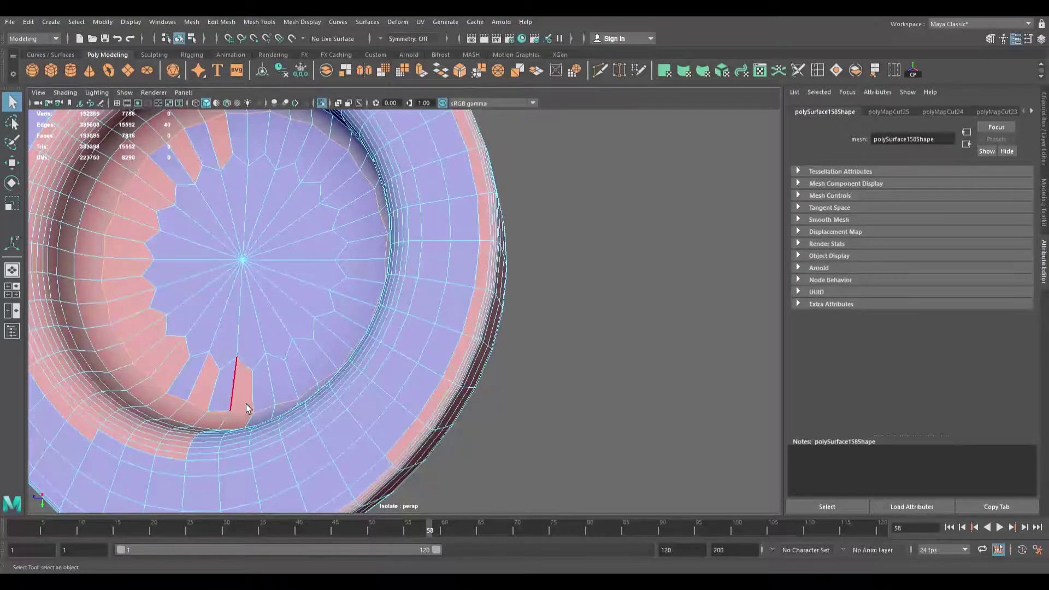
Step: Add the matching disc loop inside the other ear cup and cut UV seams along both loops
scroll(246, 404, "down", 5)
left_click_drag(246, 404, 120, 346, "alt")
middle_click_drag(122, 351, 561, 438, "alt")
scroll(291, 296, "up", 5)
middle_click_drag(291, 297, 326, 364, "alt")
left_click_drag(278, 284, 520, 369, "alt")
left_click_drag(279, 327, 93, 294, "alt")
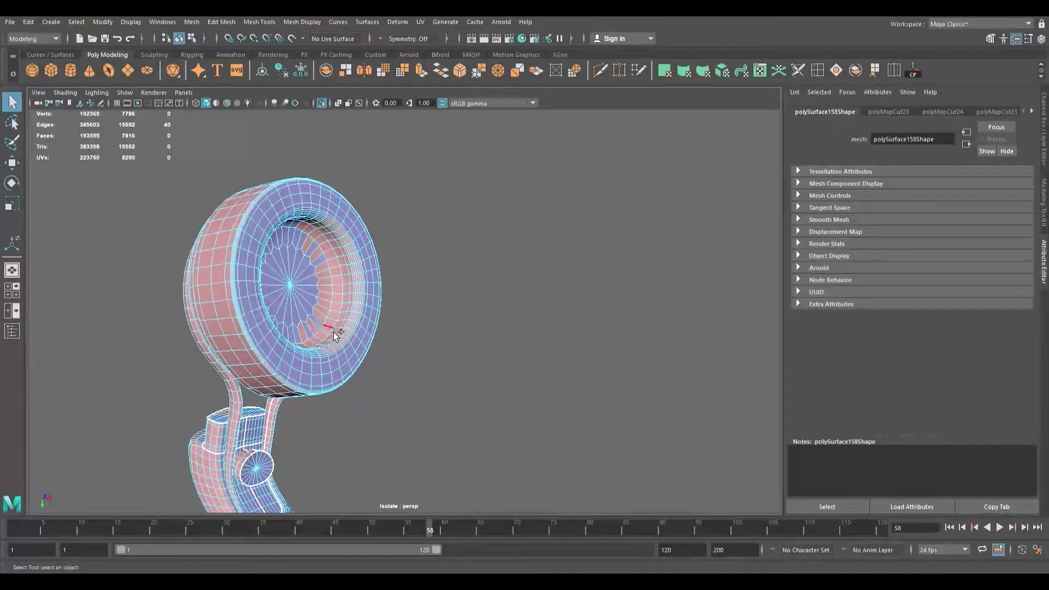
key("shift+x")
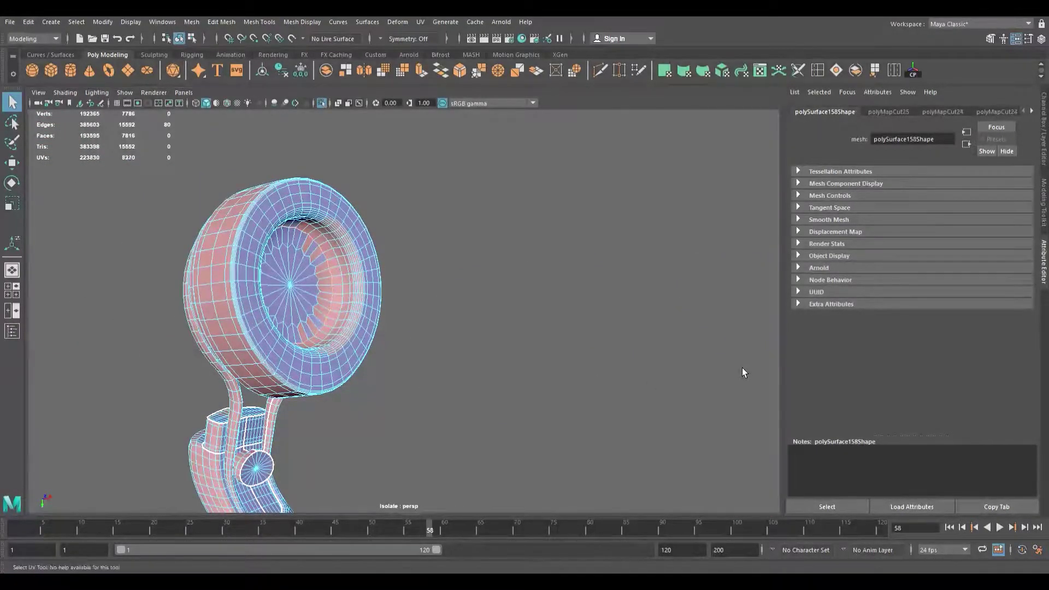
Step: Select the edge loop running around the groove behind the outer cap of one ear cup
left_click_drag(429, 330, 428, 330, "alt")
middle_click_drag(341, 271, 374, 340, "alt")
left_click_drag(374, 340, 434, 340, "alt")
middle_click_drag(372, 365, 524, 356, "alt")
left_click_drag(334, 360, 395, 330, "alt")
scroll(371, 367, "up", 3)
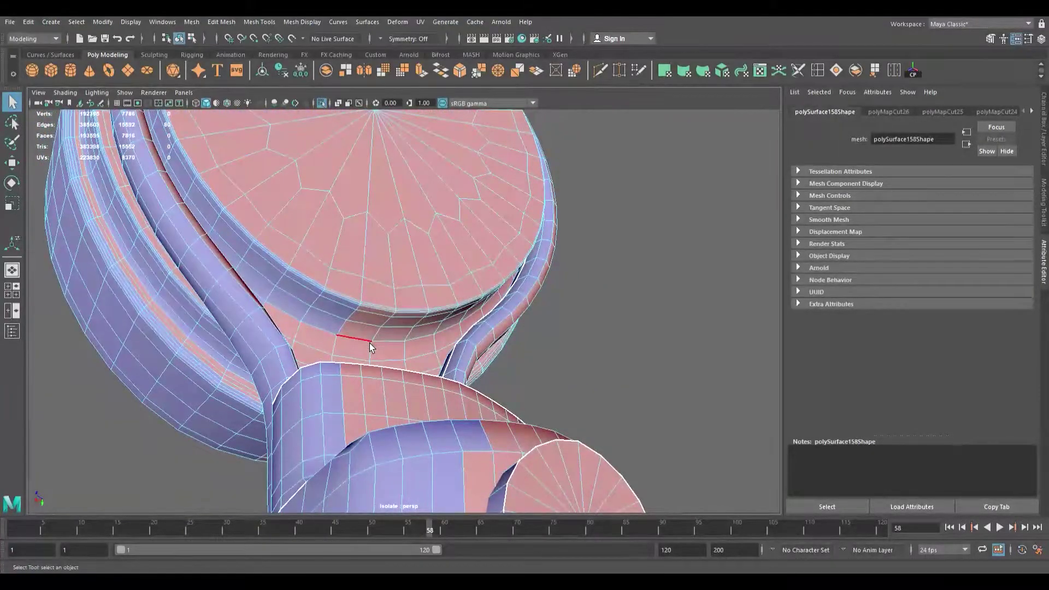
Step: Add the groove loop behind the other ear cup's outer cap and cut UV seams along both loops
scroll(381, 346, "down", 6)
left_click_drag(544, 347, 292, 367, "alt")
middle_click_drag(451, 358, 188, 394, "alt")
scroll(366, 402, "up", 7)
middle_click_drag(366, 403, 369, 379, "alt")
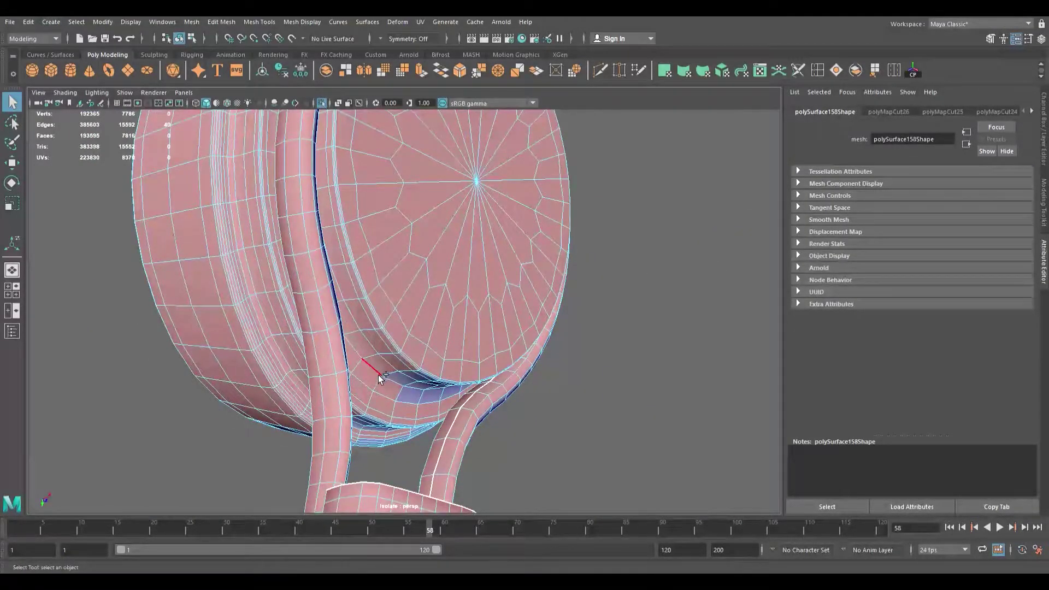
key("g")
Step: Select a crosswise line of edges running over one ear cup's cushion, side wall and outer cap
left_click_drag(380, 374, 155, 273, "alt")
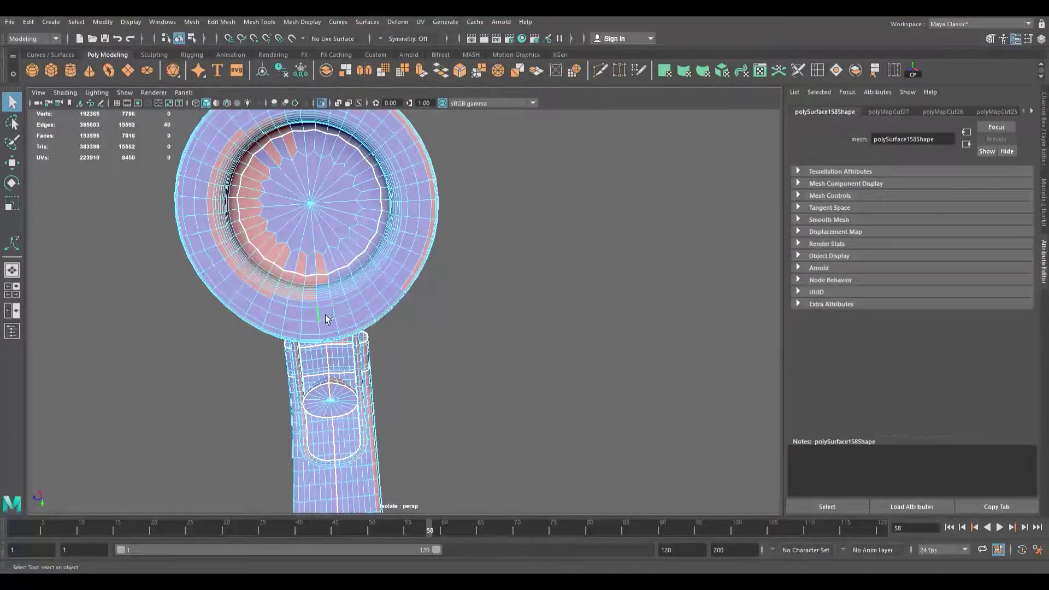
left_click_drag(312, 314, 486, 258, "alt")
left_click_drag(382, 252, 483, 253, "alt")
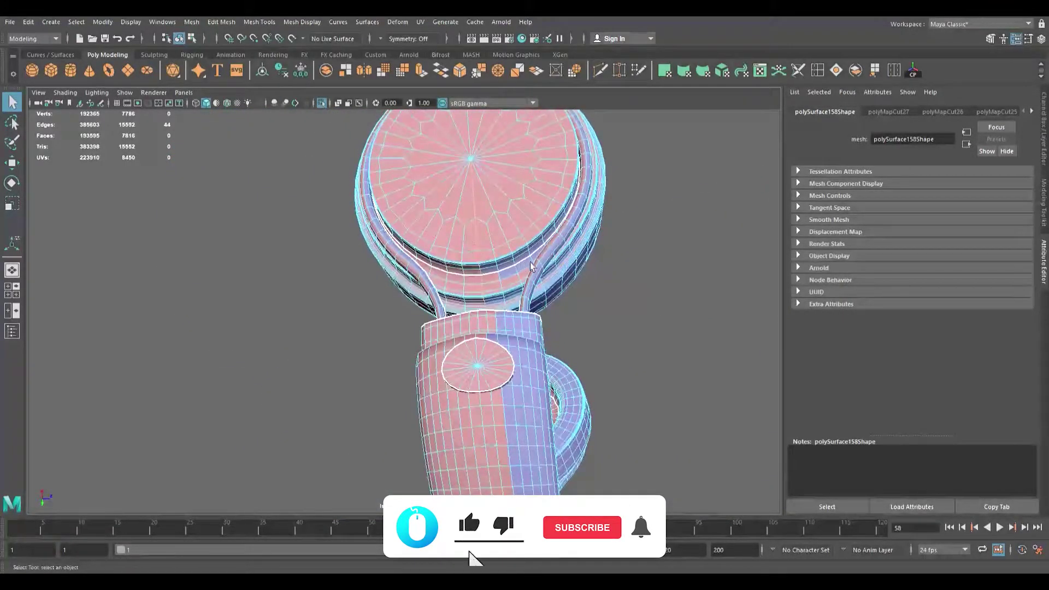
right_click_drag(524, 265, 550, 269, "alt")
middle_click_drag(551, 270, 463, 276, "alt")
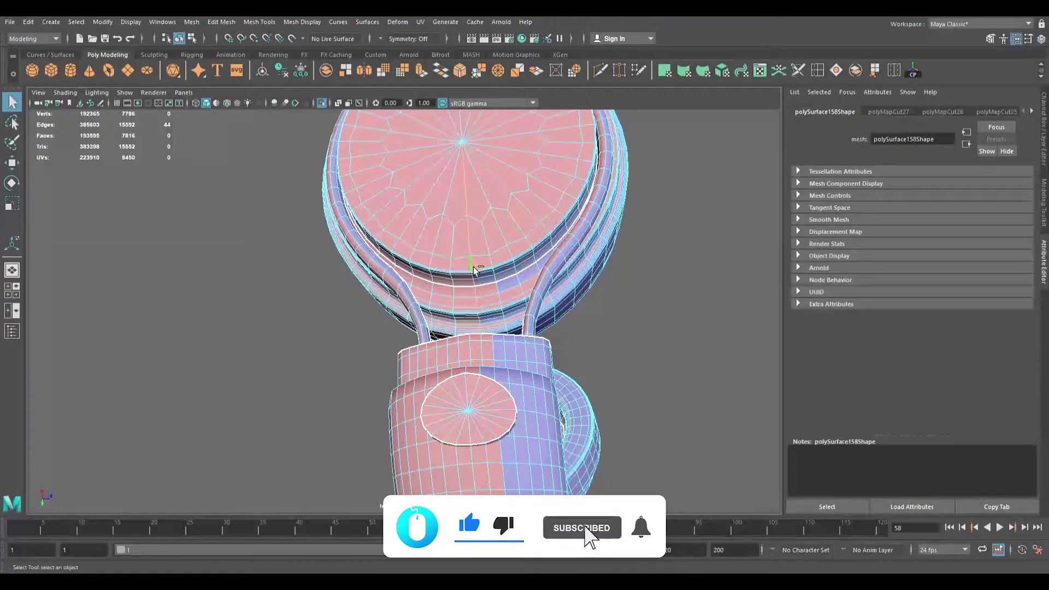
Step: Deselect the line's edges on the outer cap and down its rim to the groove seam
left_click_drag(480, 229, 509, 234, "alt")
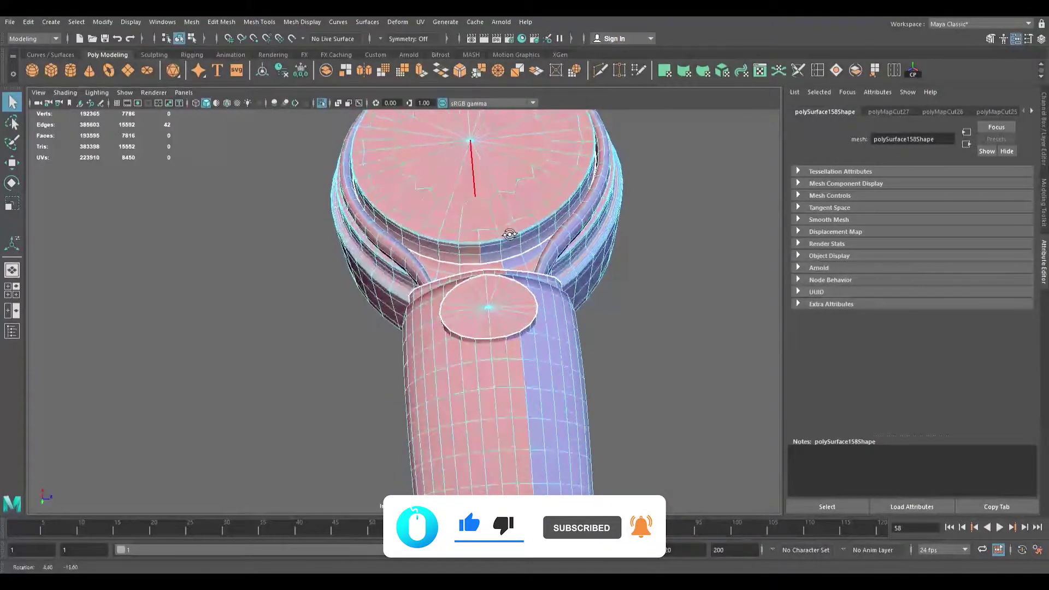
middle_click_drag(509, 235, 454, 291, "alt")
right_click_drag(454, 290, 583, 365, "alt")
right_click_drag(428, 219, 496, 299, "alt")
middle_click_drag(496, 300, 401, 332, "alt")
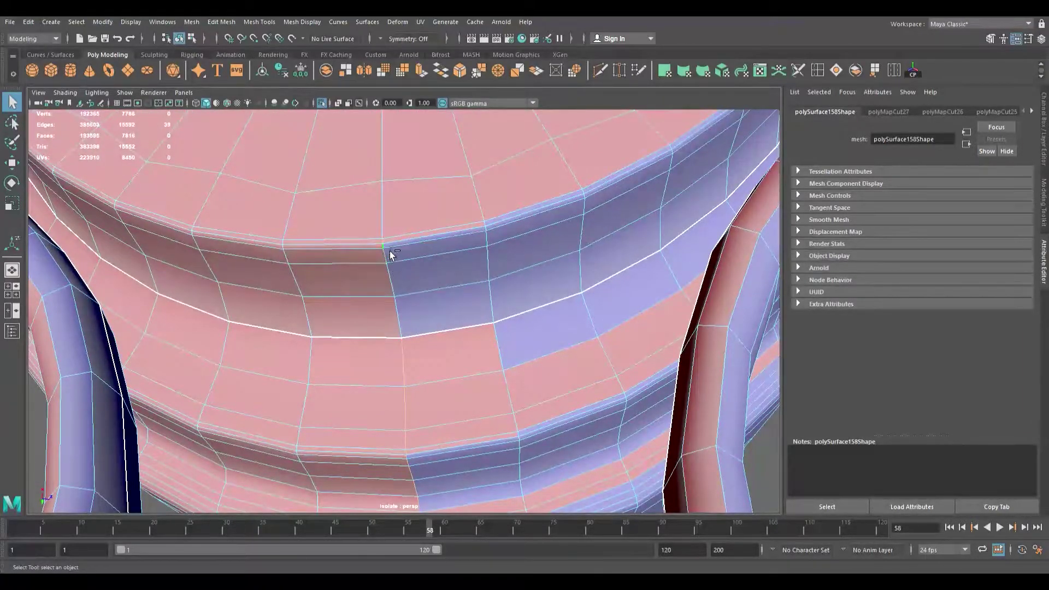
scroll(389, 245, "down", 5)
scroll(413, 292, "down", 5)
scroll(413, 292, "up", 5)
scroll(413, 292, "down", 7)
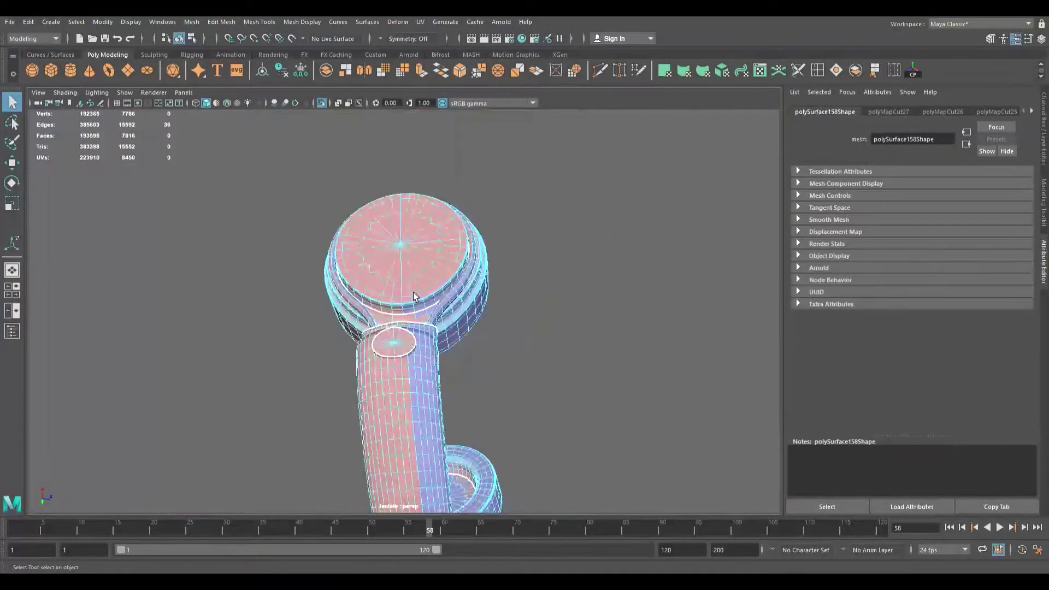
Step: Add the same crosswise edge line on the other ear cup, excluding the edges on its sunken inner disc
left_click_drag(413, 296, 421, 465, "alt")
right_click_drag(421, 464, 431, 474, "alt")
left_click_drag(328, 431, 412, 370, "alt")
middle_click_drag(412, 370, 518, 277, "alt")
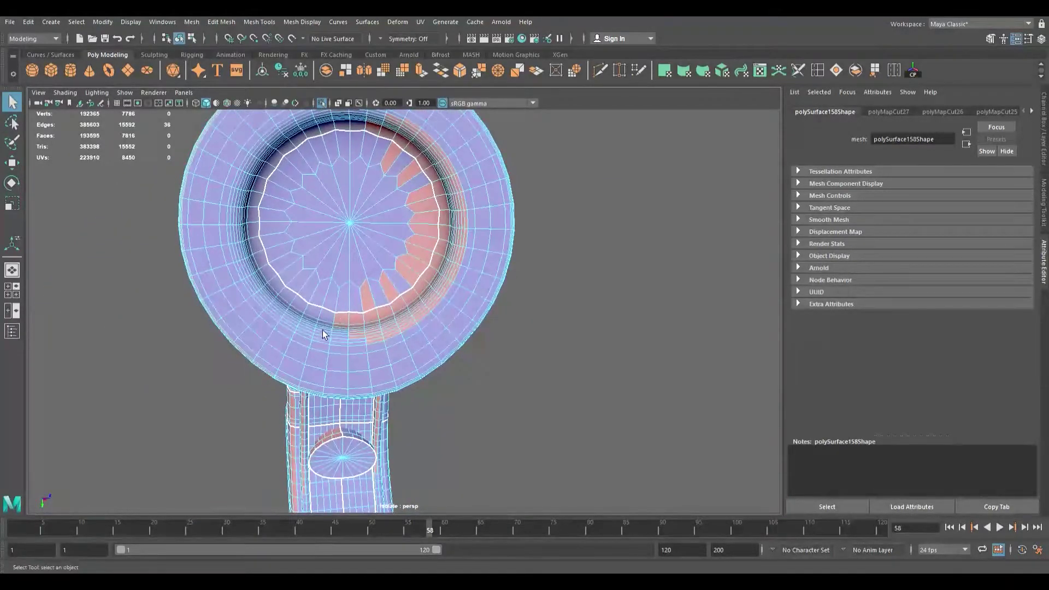
right_click_drag(355, 350, 491, 398, "alt")
middle_click_drag(429, 386, 465, 392, "alt")
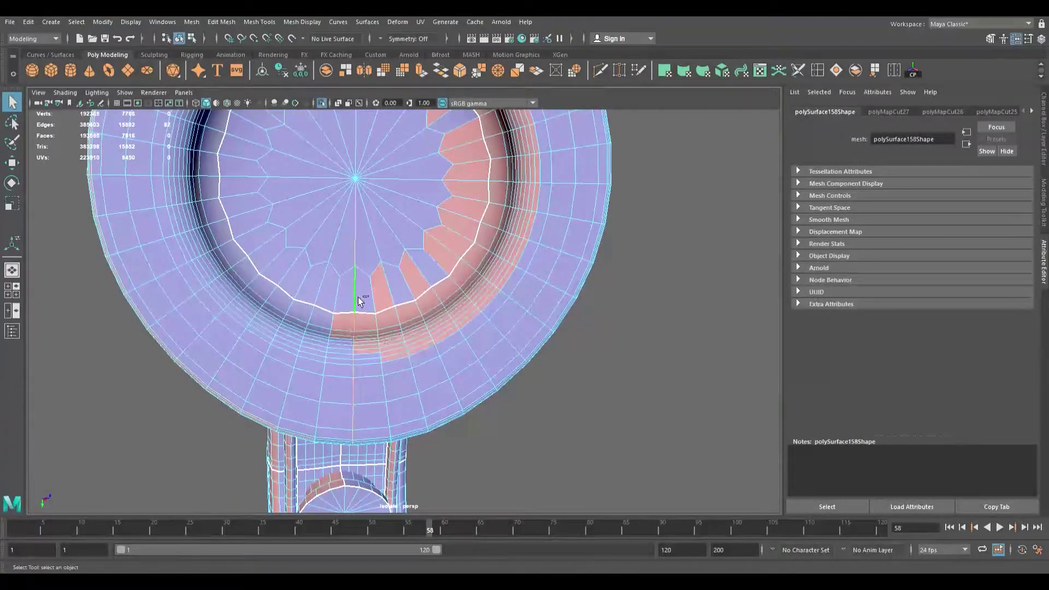
Step: Deselect the crosswise line's edges on the other ear cup's outer cap and rim, and cut UV seams along the remaining selection
left_click_drag(330, 363, 563, 330, "alt")
left_click(347, 385, "ctrl")
left_click(333, 371, "ctrl")
left_click(321, 362, "ctrl")
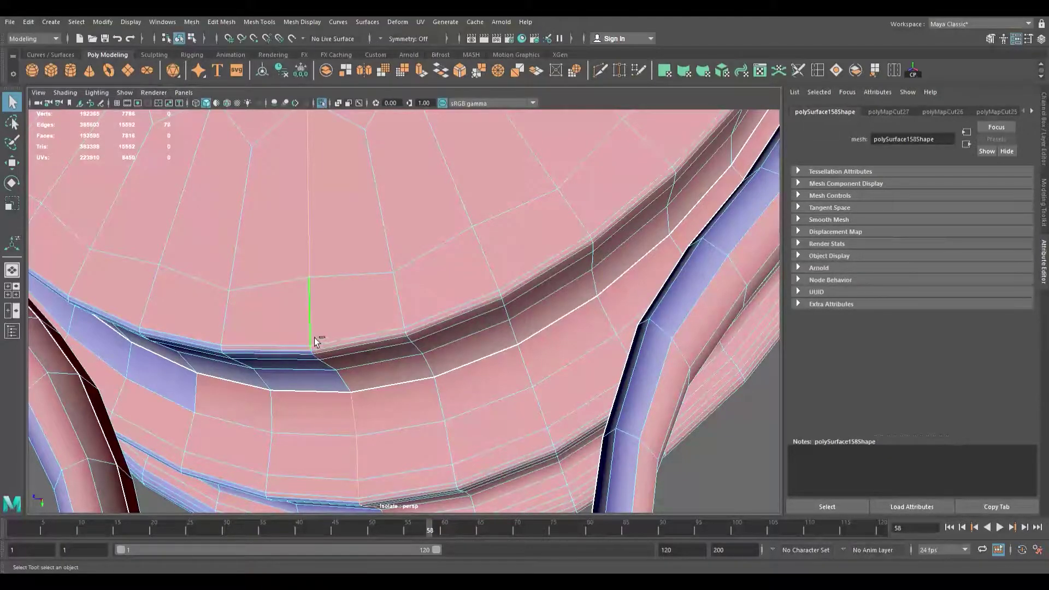
scroll(319, 250, "down", 3)
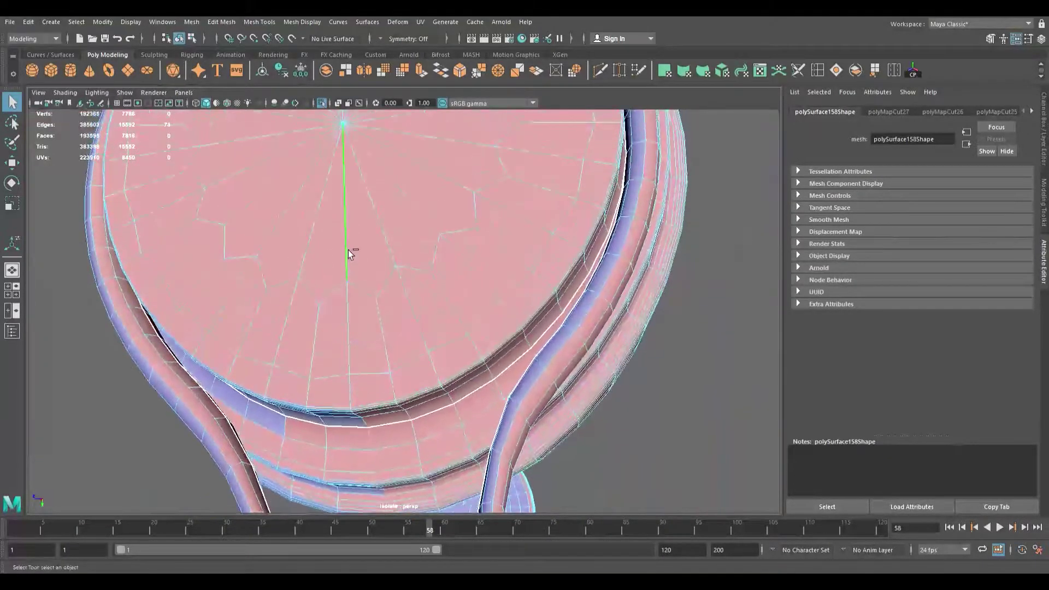
left_click(355, 252, "shift")
key("g")
scroll(428, 395, "down", 6)
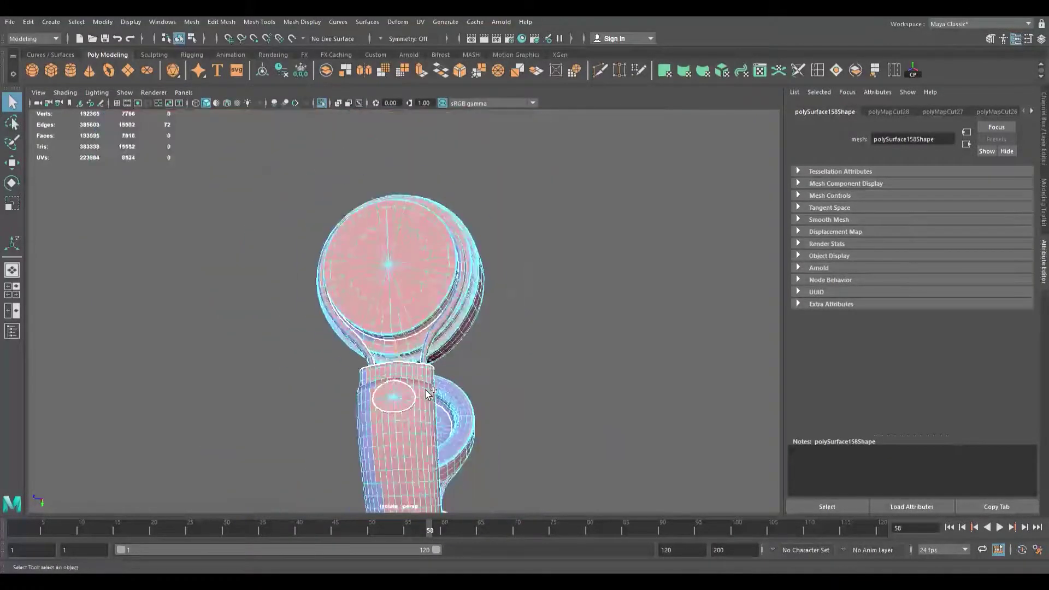
Step: Select all of the headphones' UVs and unfold them
left_click_drag(402, 393, 361, 389, "alt")
scroll(367, 388, "down", 5)
middle_click_drag(368, 389, 230, 405, "alt")
left_click_drag(232, 405, 256, 381, "alt")
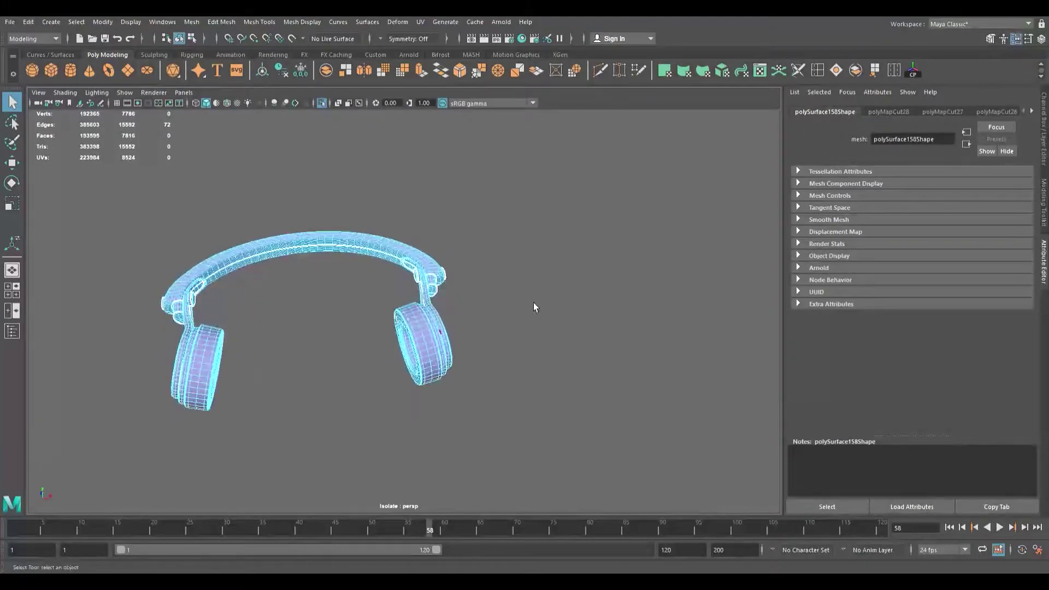
right_click_drag(685, 305, 655, 292)
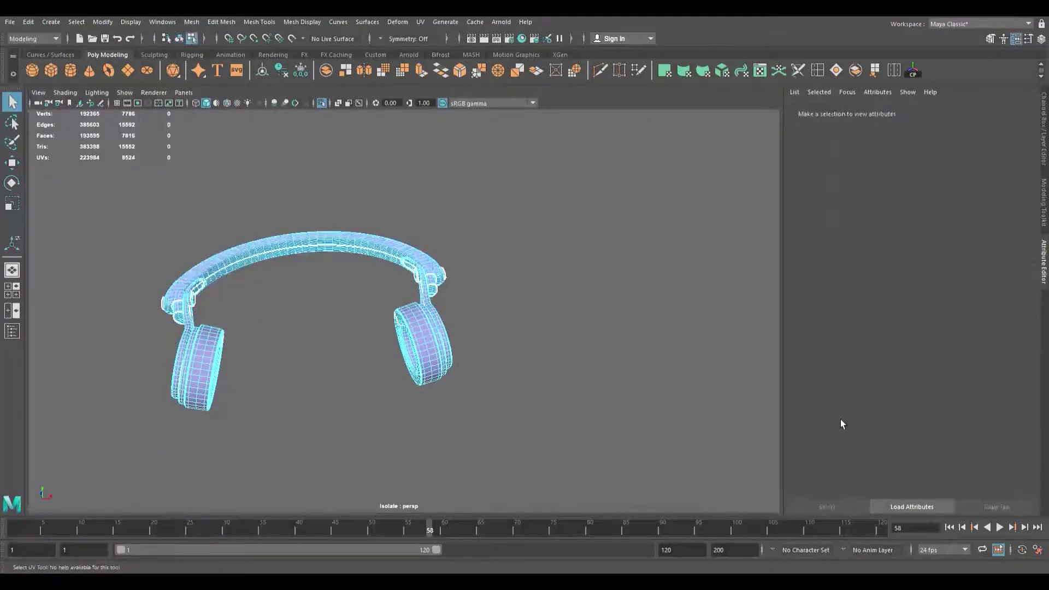
left_click_drag(805, 356, 636, 235)
key("ctrl+u")
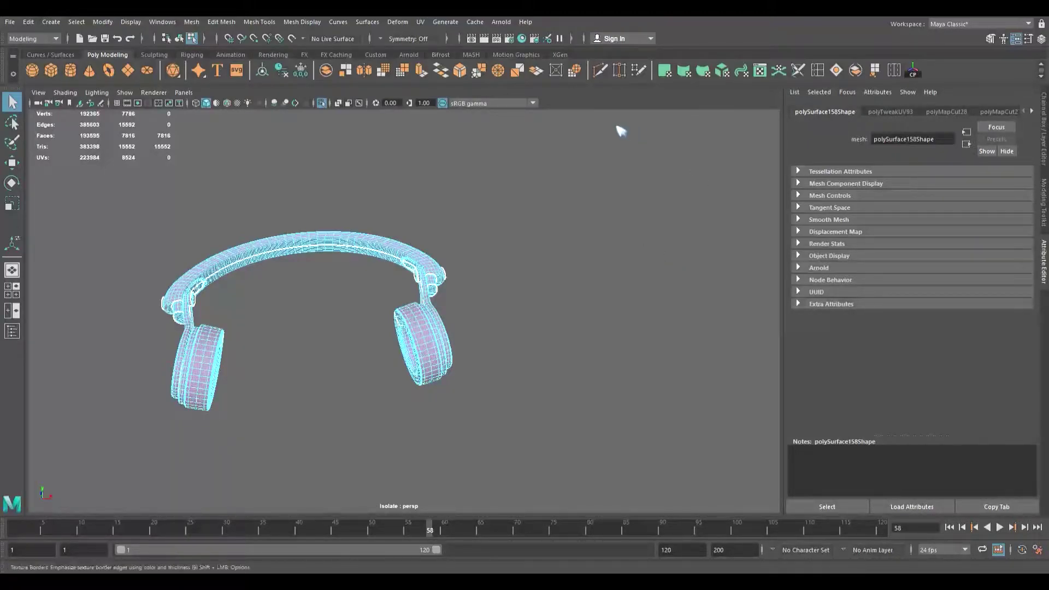
Step: Select the UV shell of each ear-cup bracket in turn and rotate and reposition it in the UV layout
key("F12")
scroll(349, 362, "up", 5)
left_click_drag(382, 339, 408, 351, "alt")
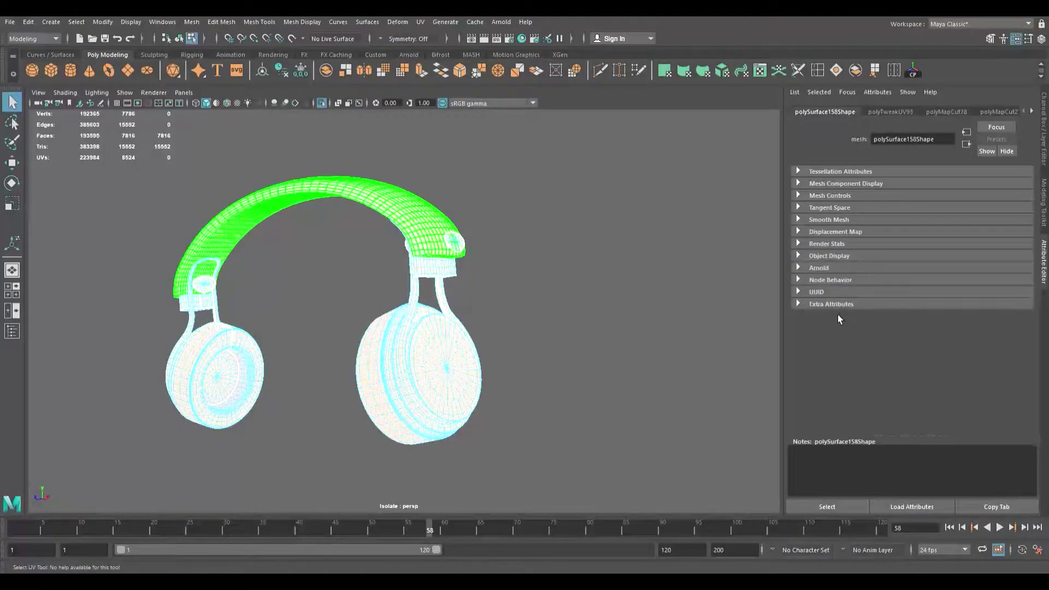
left_click_drag(425, 271, 540, 258, "alt")
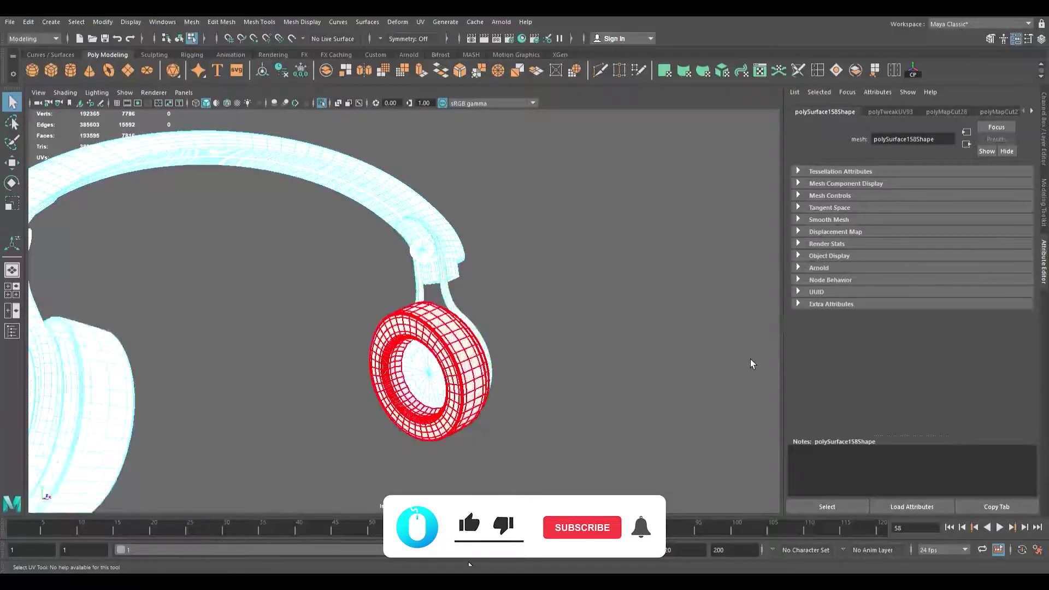
scroll(521, 309, "down", 5)
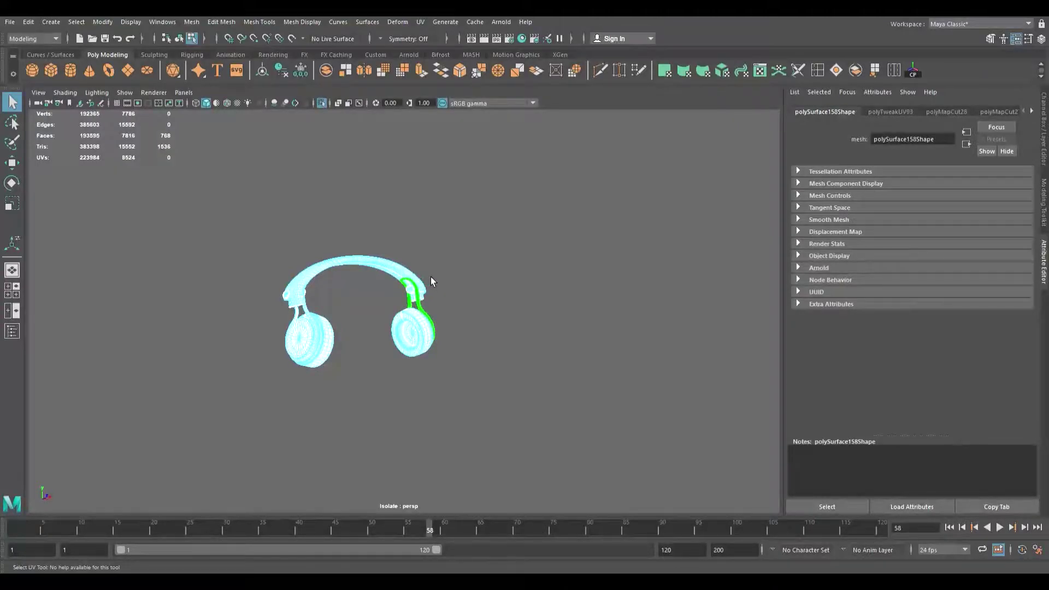
key("e")
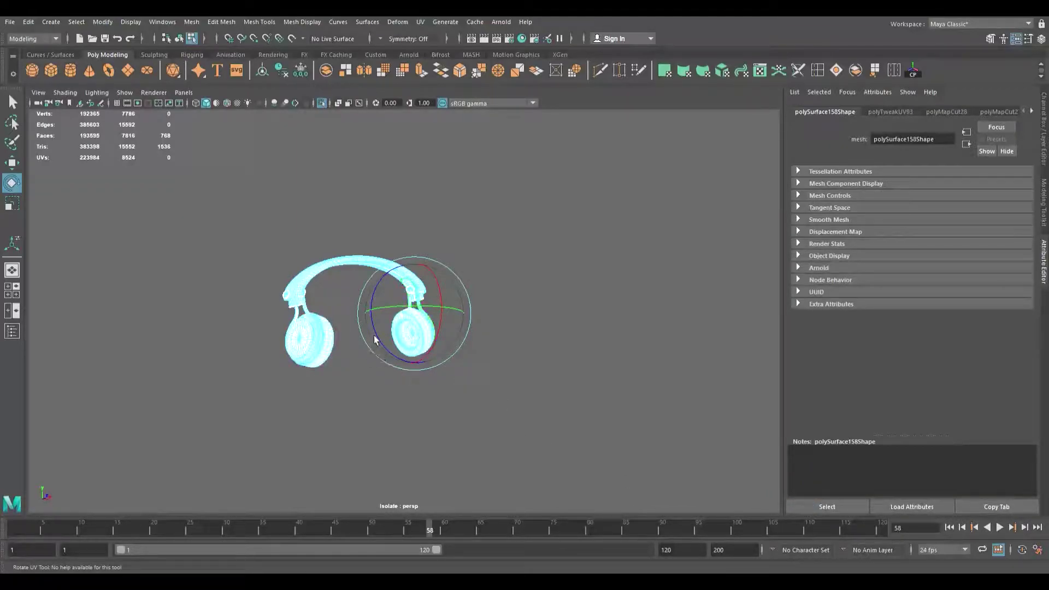
key("w")
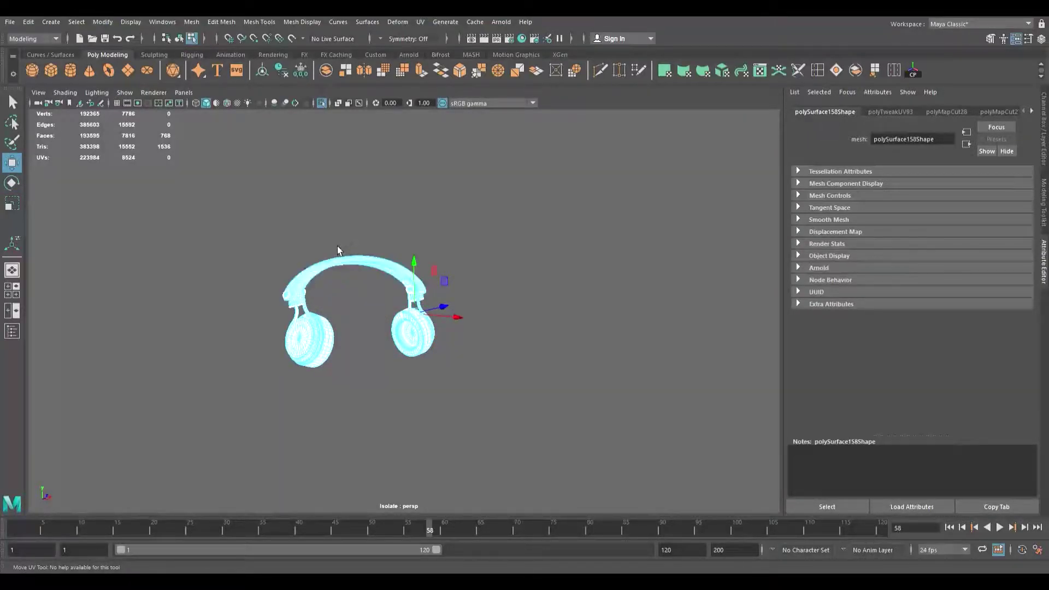
left_click(592, 301)
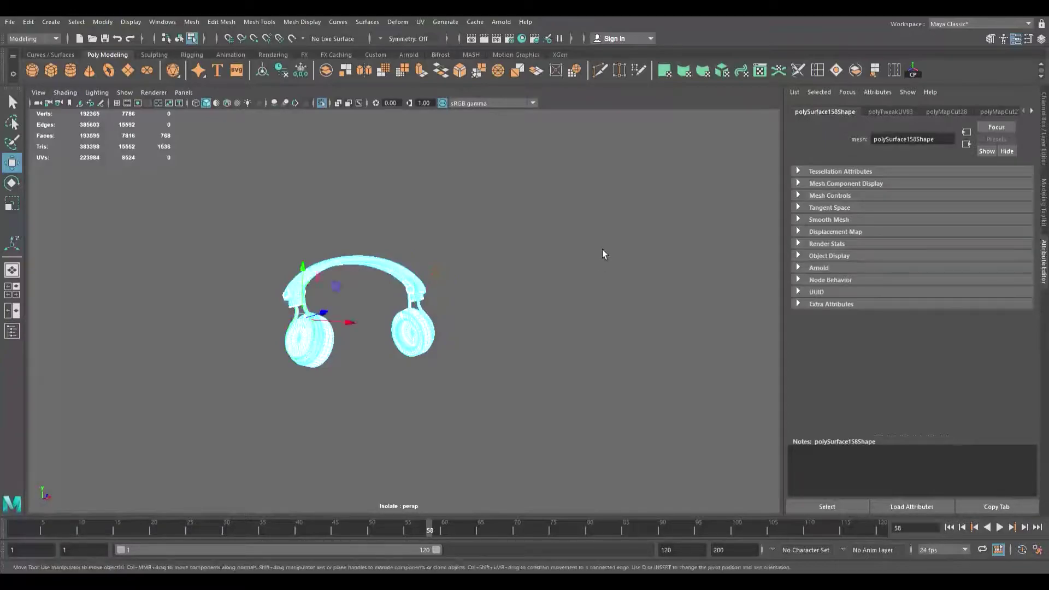
key("e")
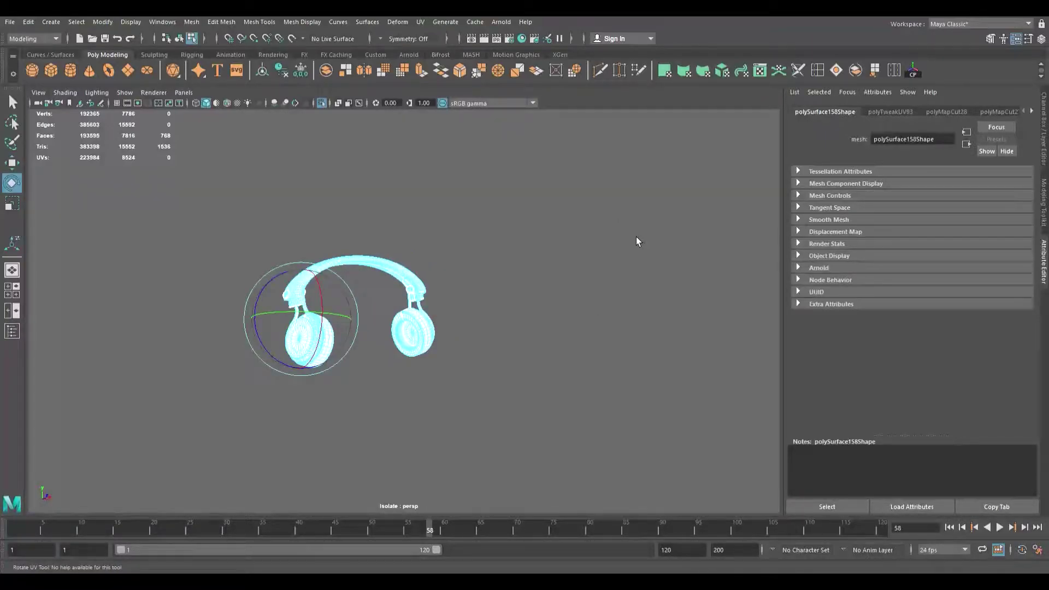
key("w")
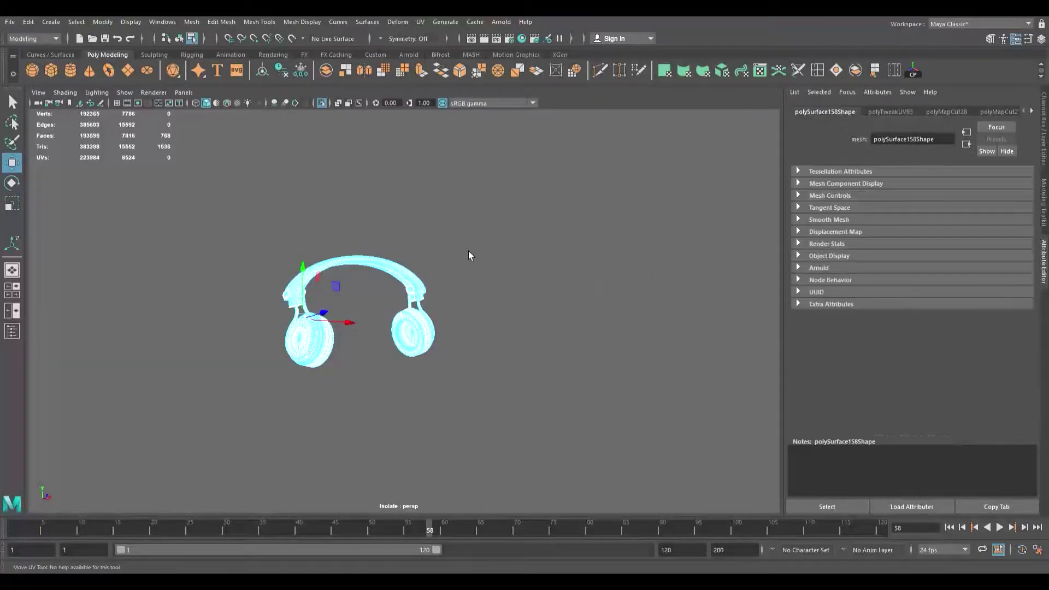
Step: Select the headband's UV shell and rotate and reposition it in the UV layout
left_click(352, 250)
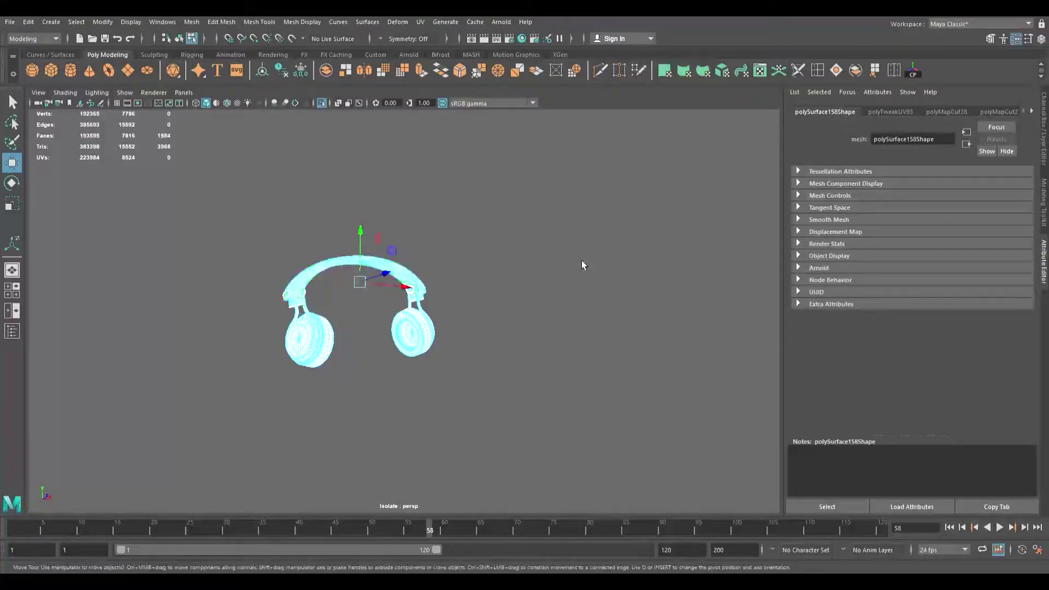
key("e")
left_click(494, 218)
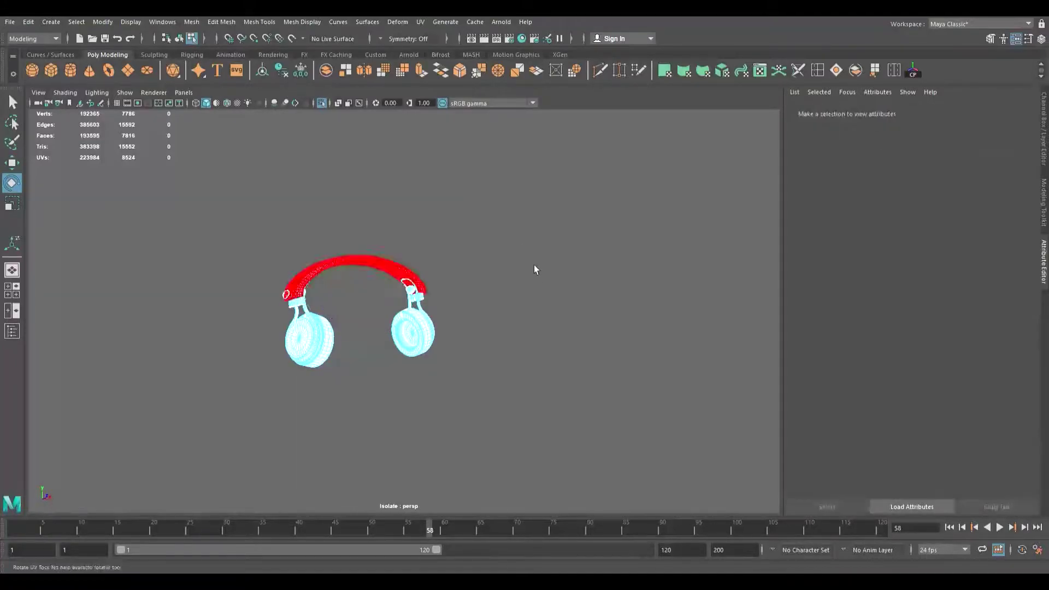
left_click(535, 271)
left_click(536, 276)
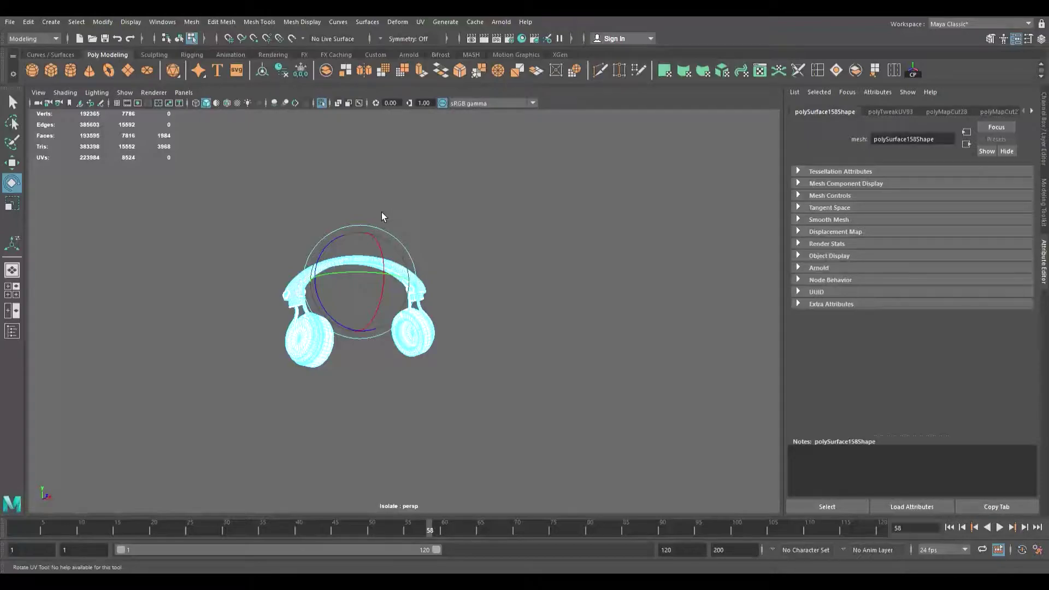
key("w")
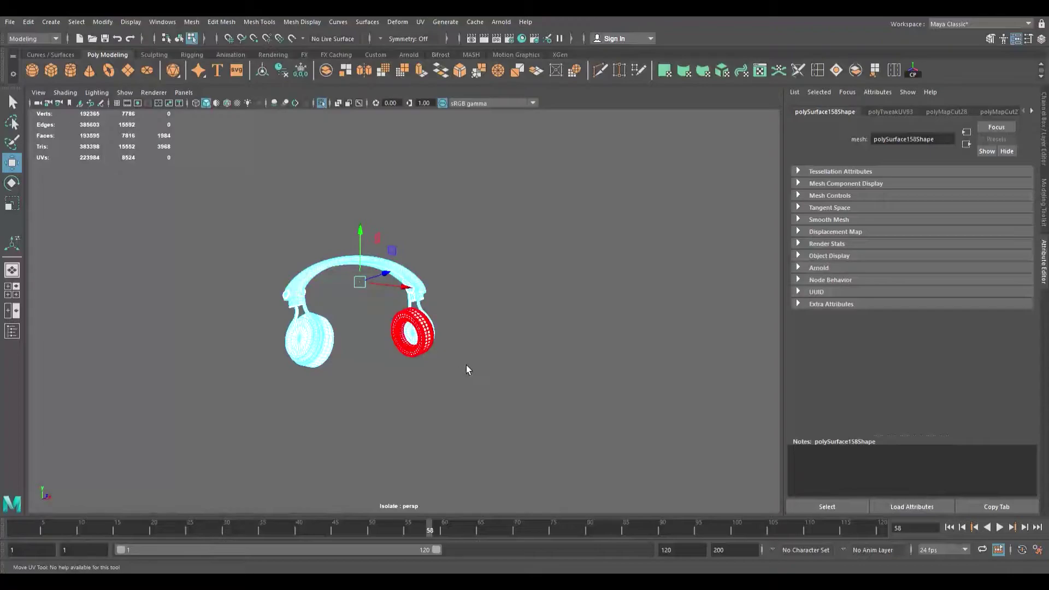
Step: Select one ear cup's cushion and side-wall UV shell for rotation and display the checker texture on the headphones
left_click(452, 381)
key("e")
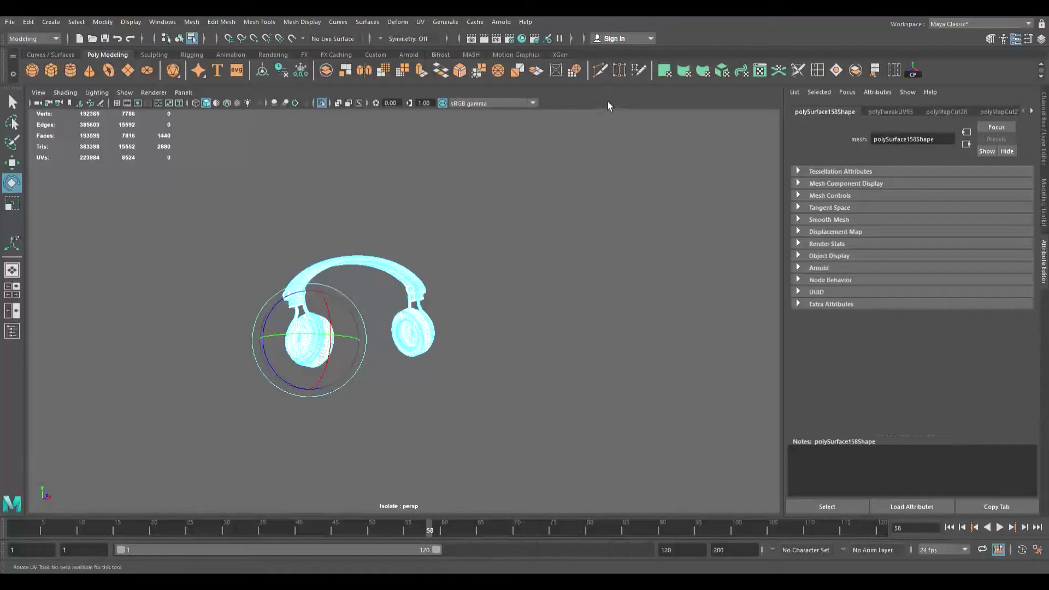
key("6")
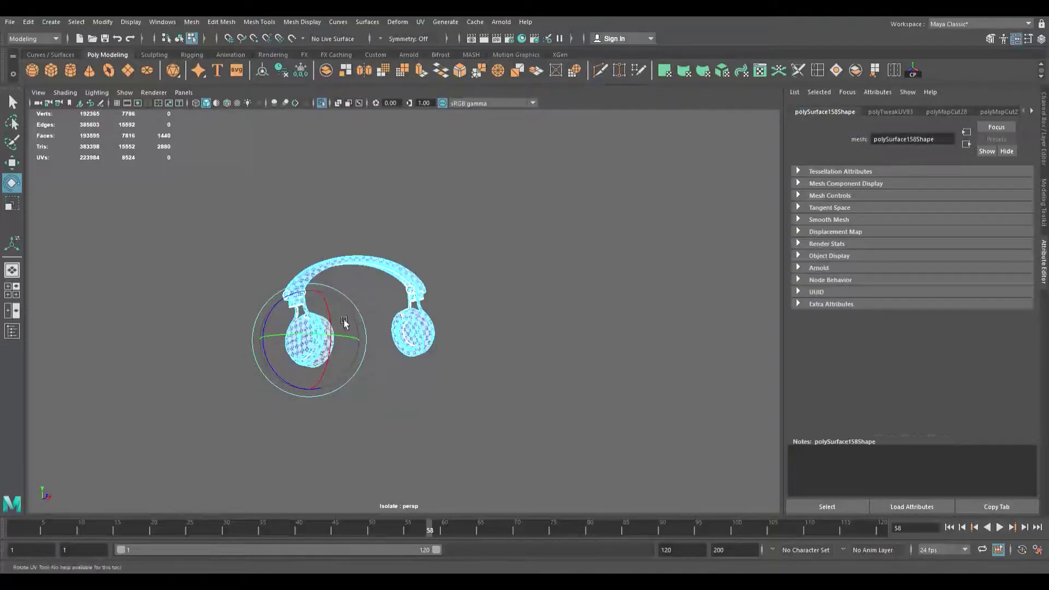
scroll(331, 326, "up", 6)
left_click_drag(330, 327, 217, 359, "alt")
scroll(270, 314, "up", 5)
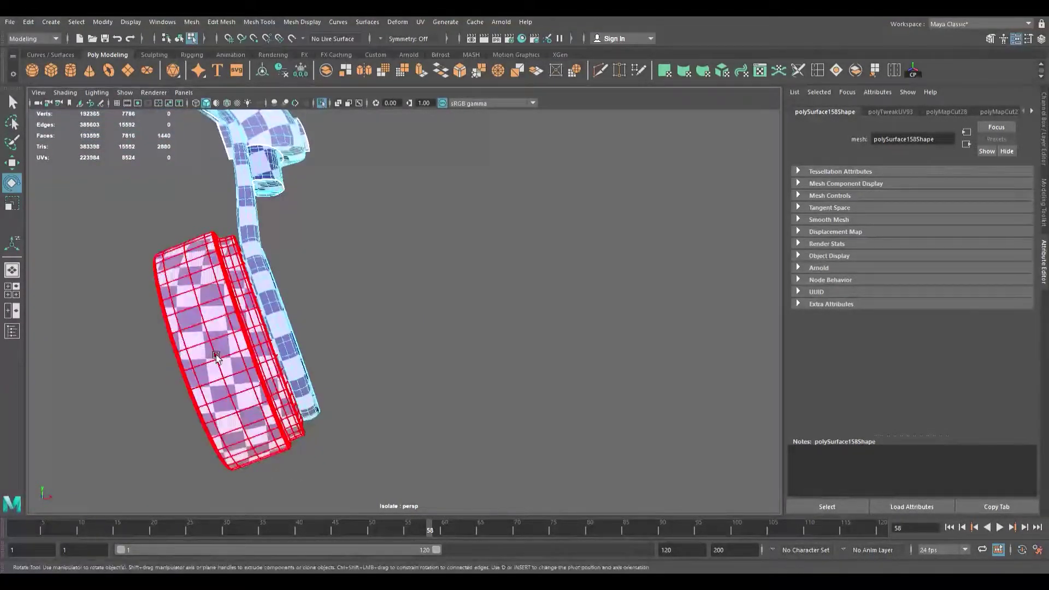
Step: Adjust the placement of the cushion and side-wall UV shells of both ear cups in the UV layout
left_click(285, 356)
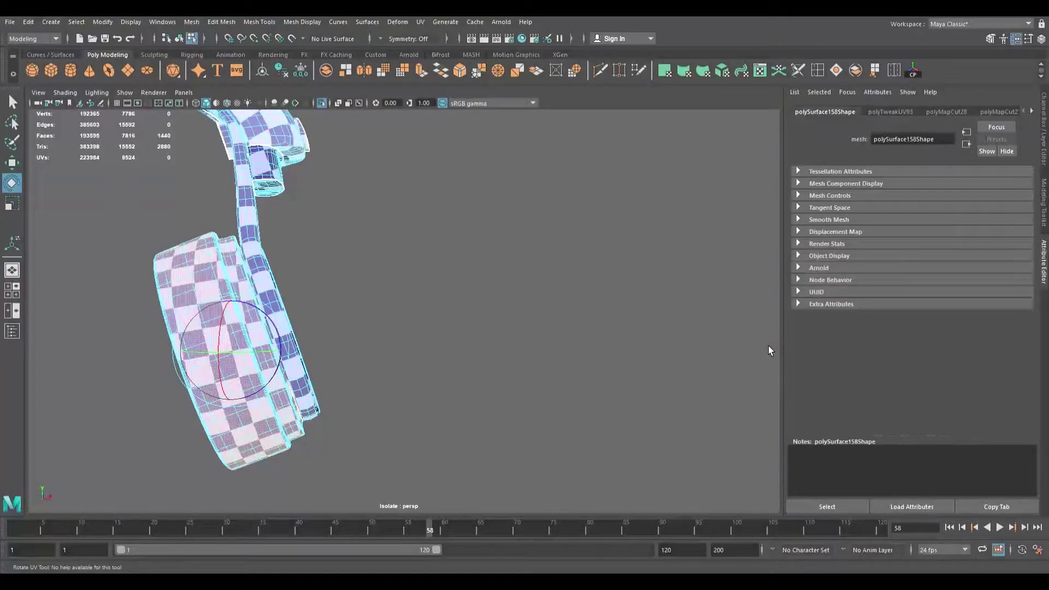
key("w")
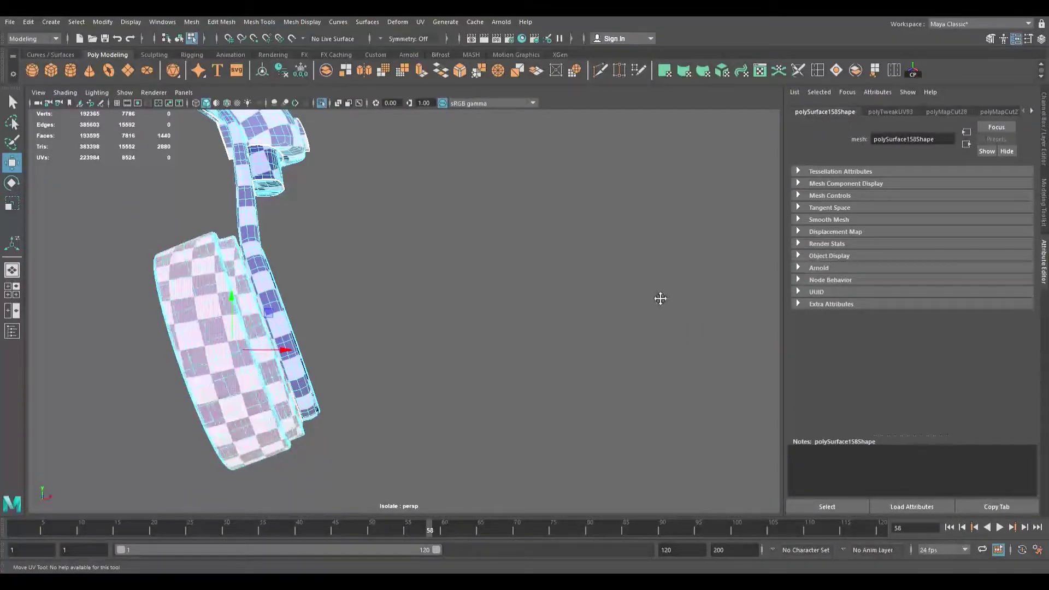
left_click_drag(644, 274, 640, 231)
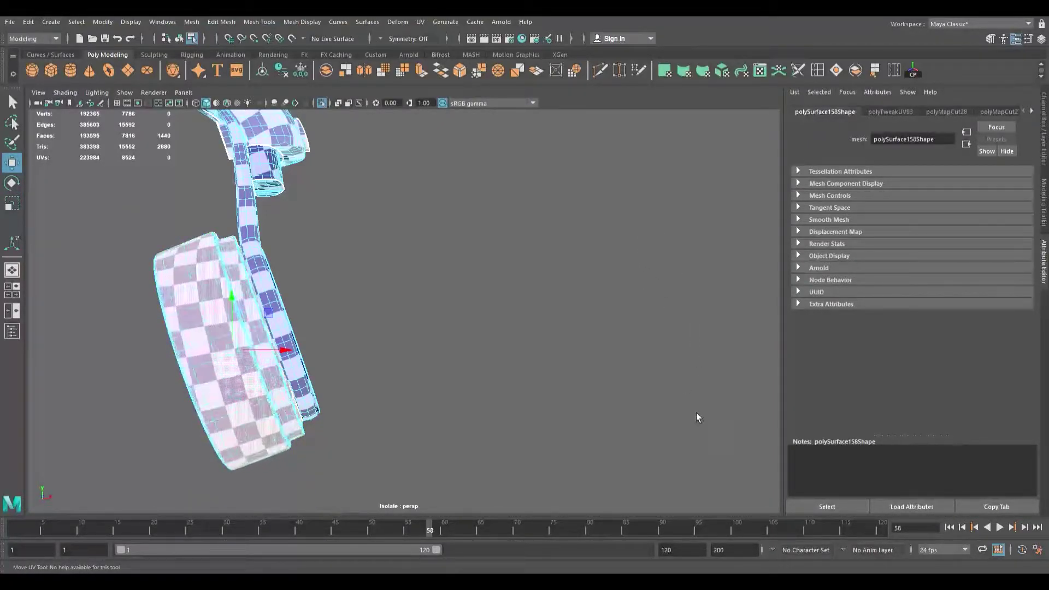
left_click(598, 449)
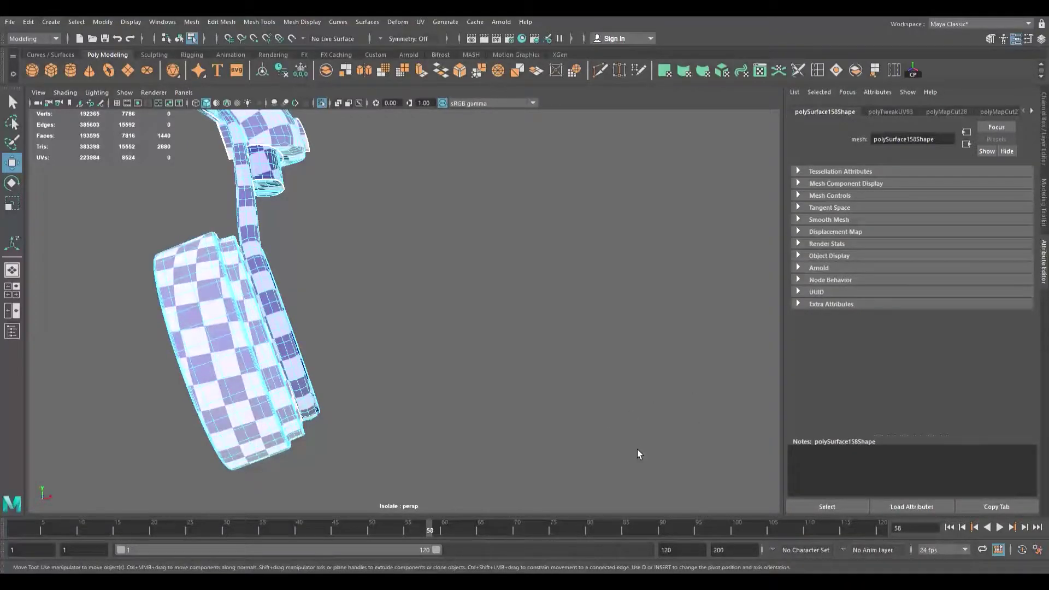
key("e")
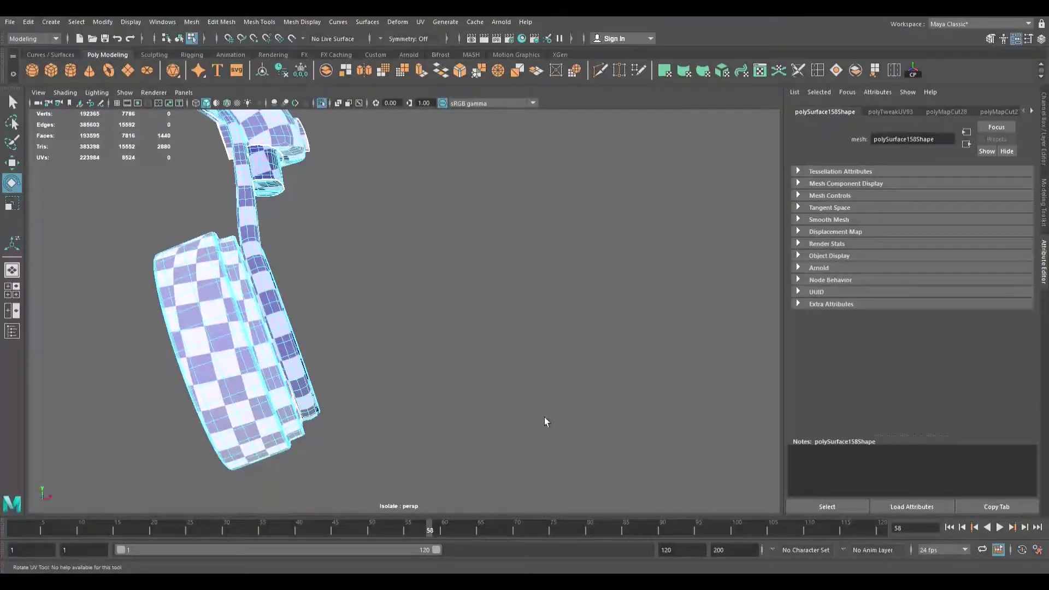
key("w")
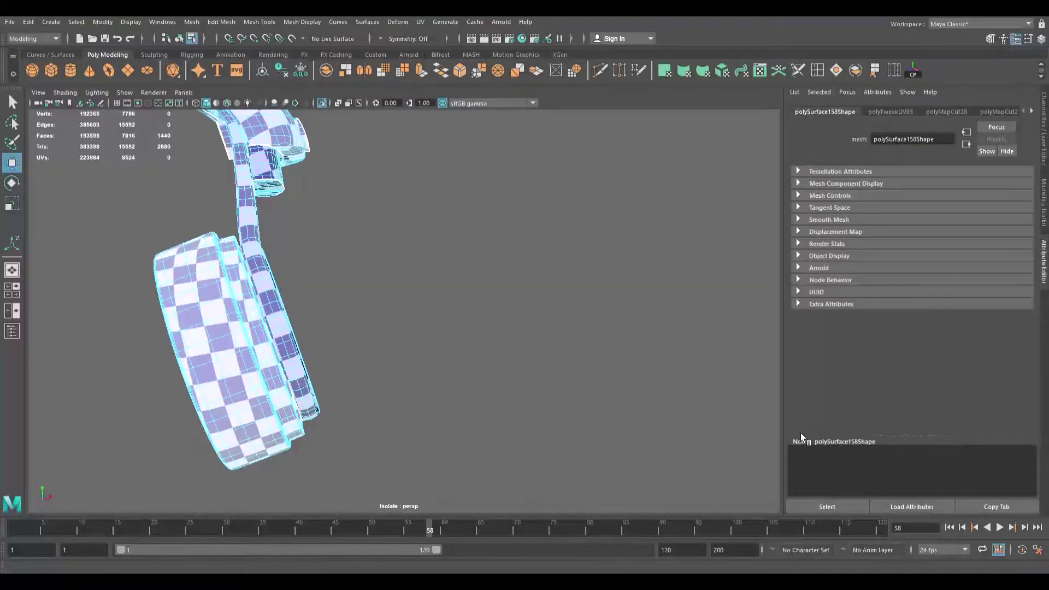
left_click(828, 486)
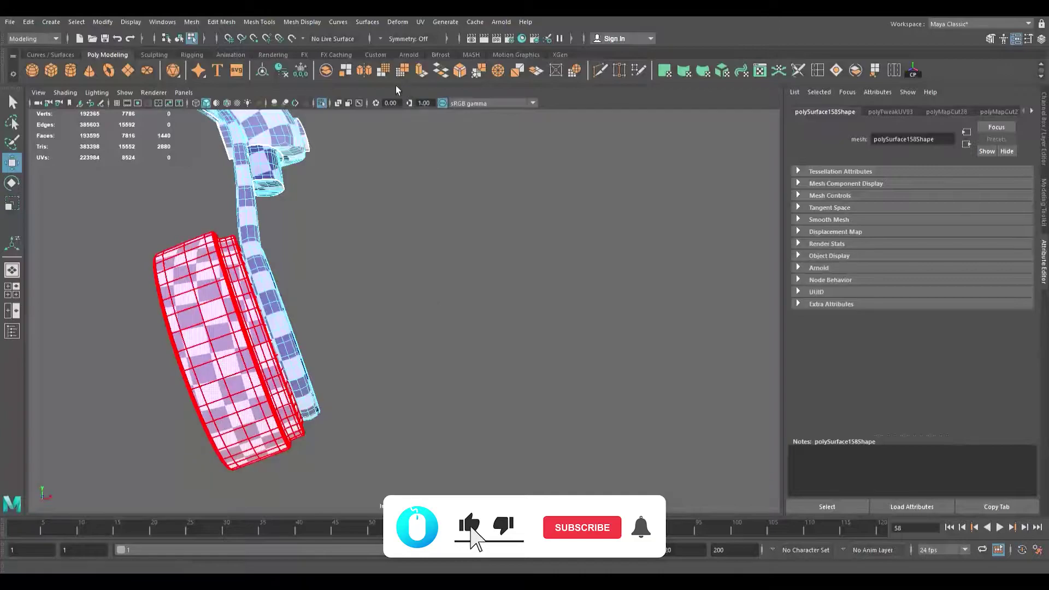
Step: Examine the checker pattern on the ear cups and headband for stretching, alignment and consistent scale
left_click_drag(272, 297, 278, 285, "alt")
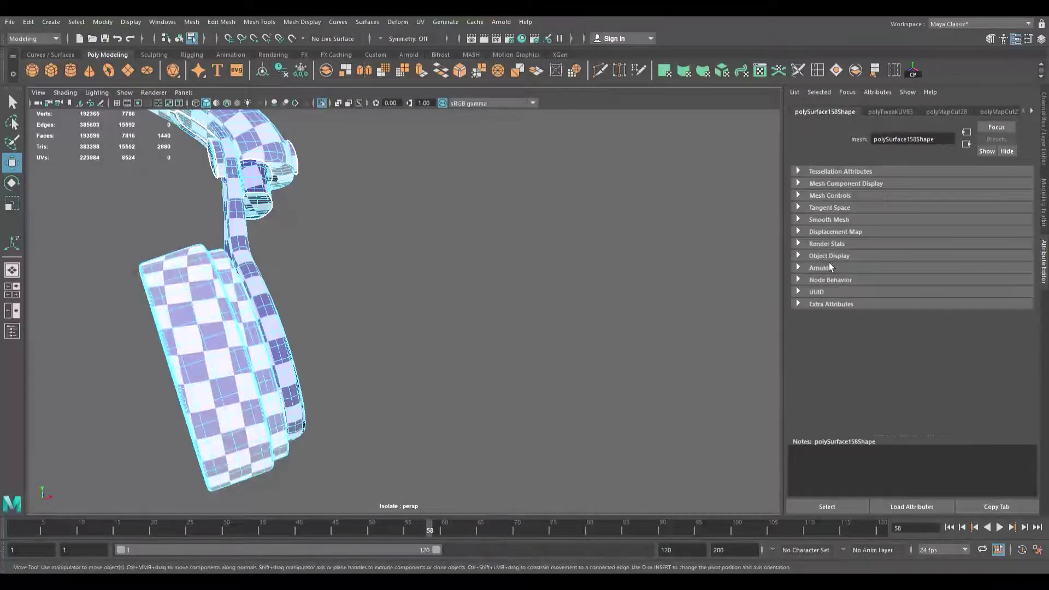
scroll(338, 265, "down", 7)
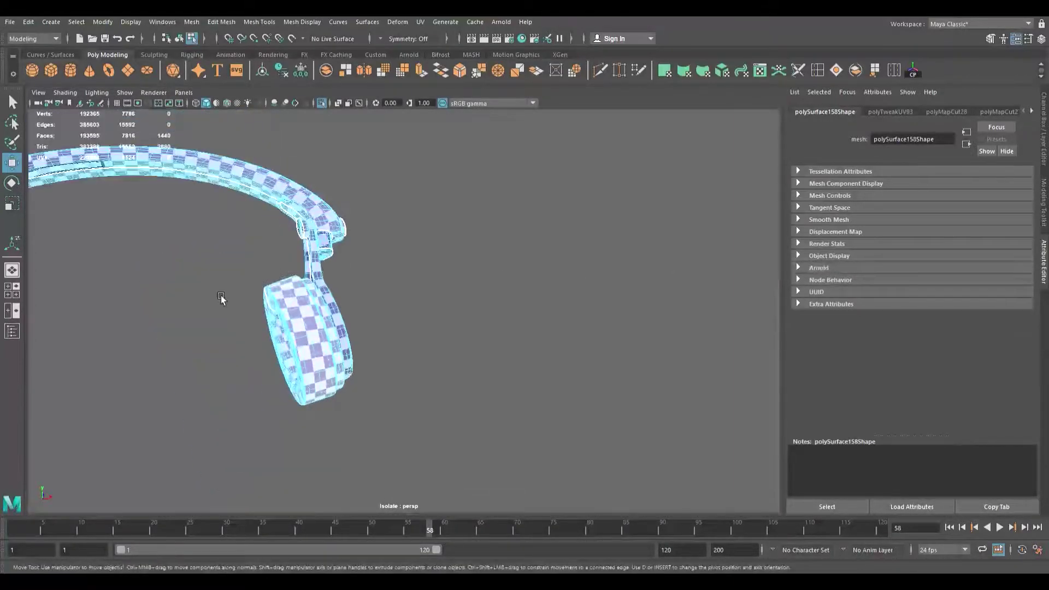
middle_click_drag(209, 310, 283, 271, "alt")
scroll(283, 271, "up", 5)
middle_click_drag(168, 275, 428, 279, "alt")
left_click_drag(216, 300, 299, 295, "alt")
scroll(297, 291, "up", 6)
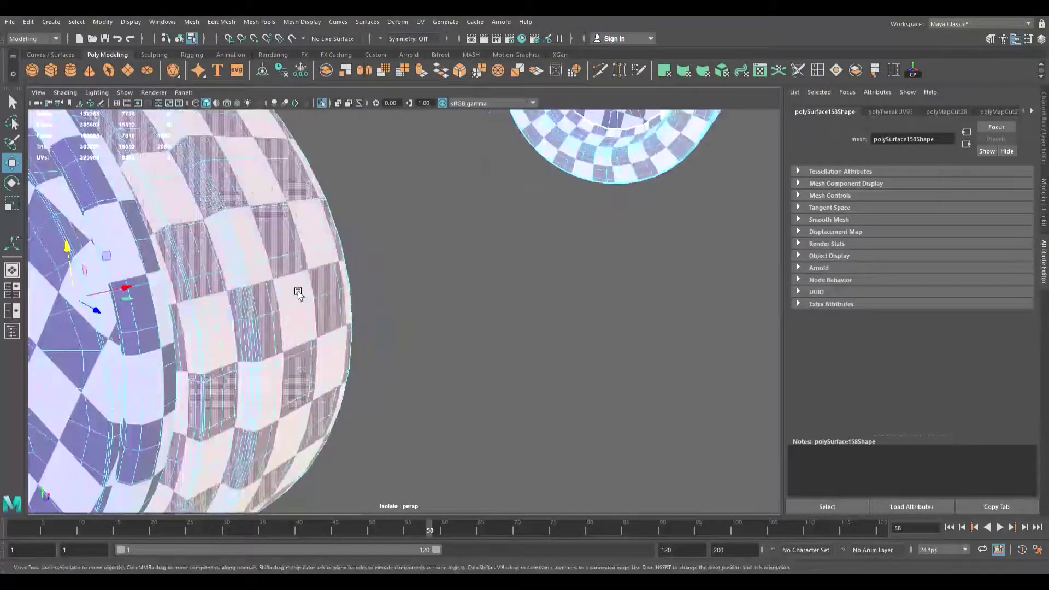
scroll(298, 292, "down", 6)
left_click_drag(298, 292, 502, 244, "alt")
left_click_drag(324, 328, 361, 332, "alt")
scroll(360, 333, "up", 3)
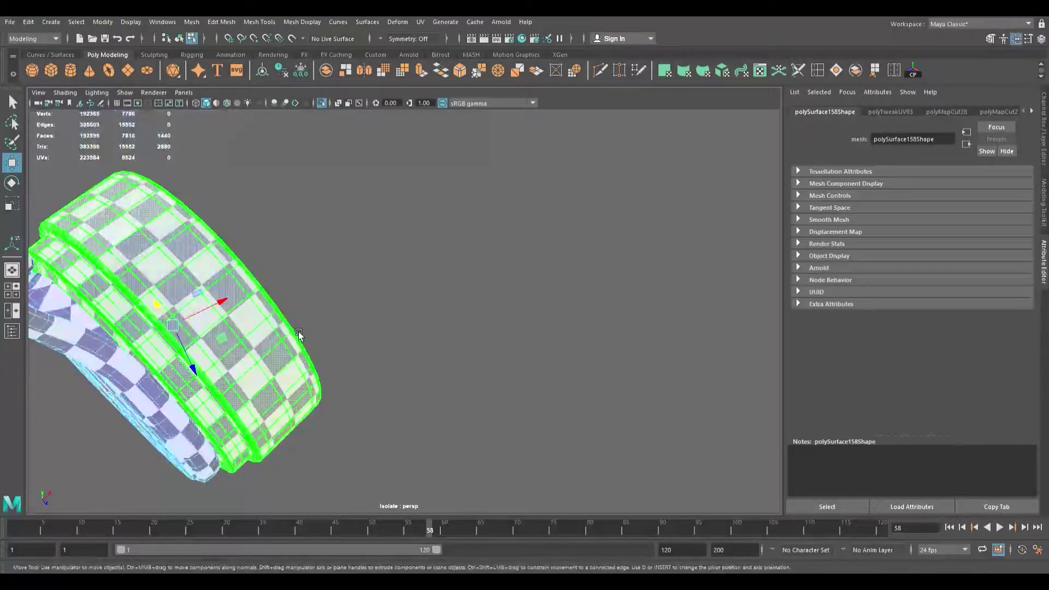
scroll(304, 333, "down", 7)
middle_click_drag(303, 332, 145, 329, "alt")
scroll(241, 329, "down", 5)
left_click_drag(325, 276, 351, 221, "alt")
middle_click_drag(350, 220, 249, 241, "alt")
left_click(596, 97)
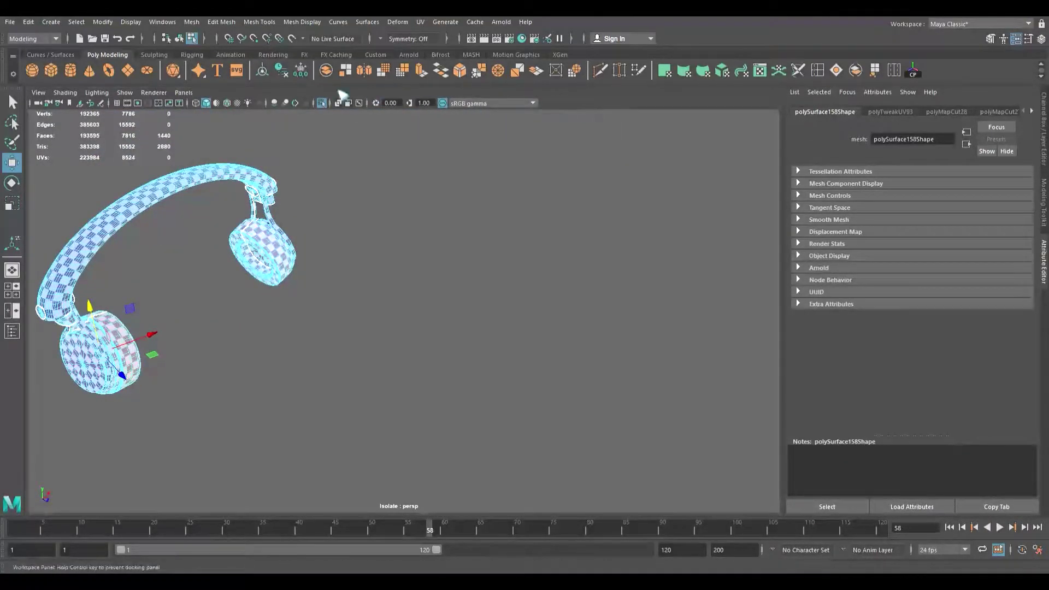
left_click(237, 98)
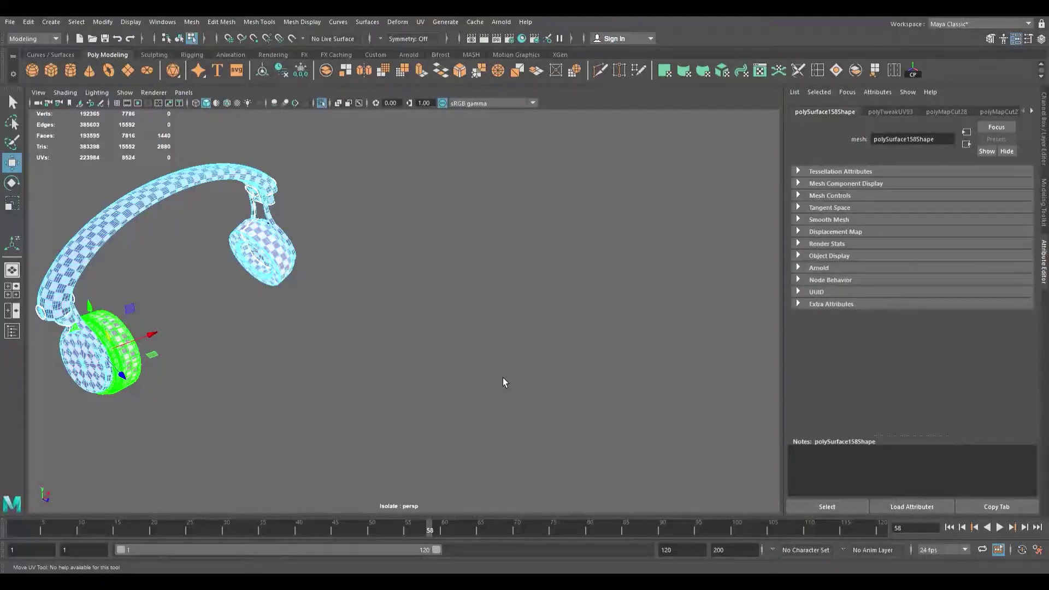
left_click(596, 355)
key("ctrl+z")
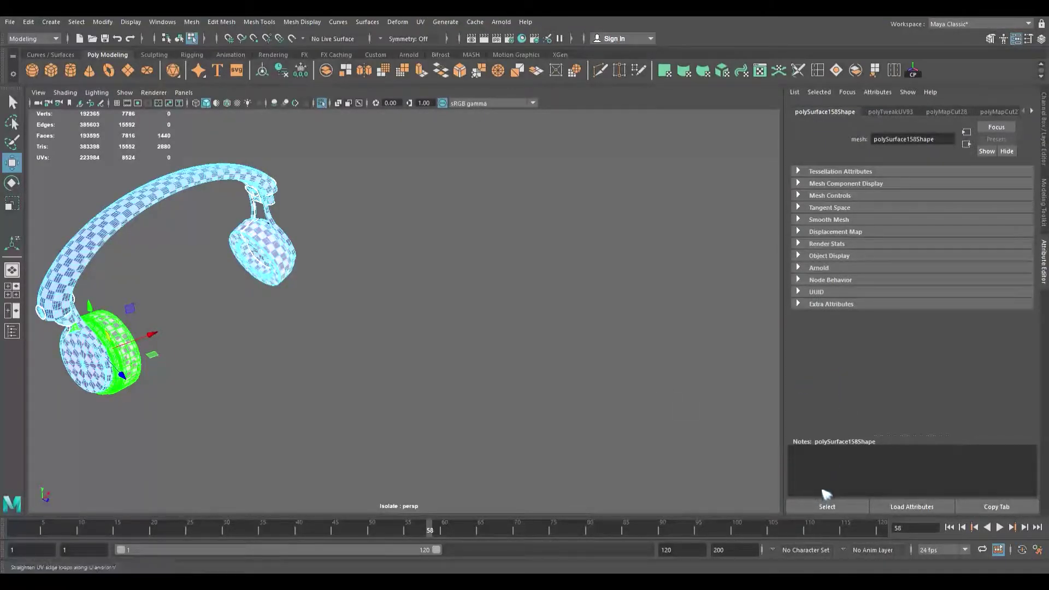
Step: Straighten the UV edge loops of the left ear cup's cushion and side-wall shell along U and V
left_click(804, 503)
key("ctrl+z")
left_click(814, 506)
left_click(830, 505)
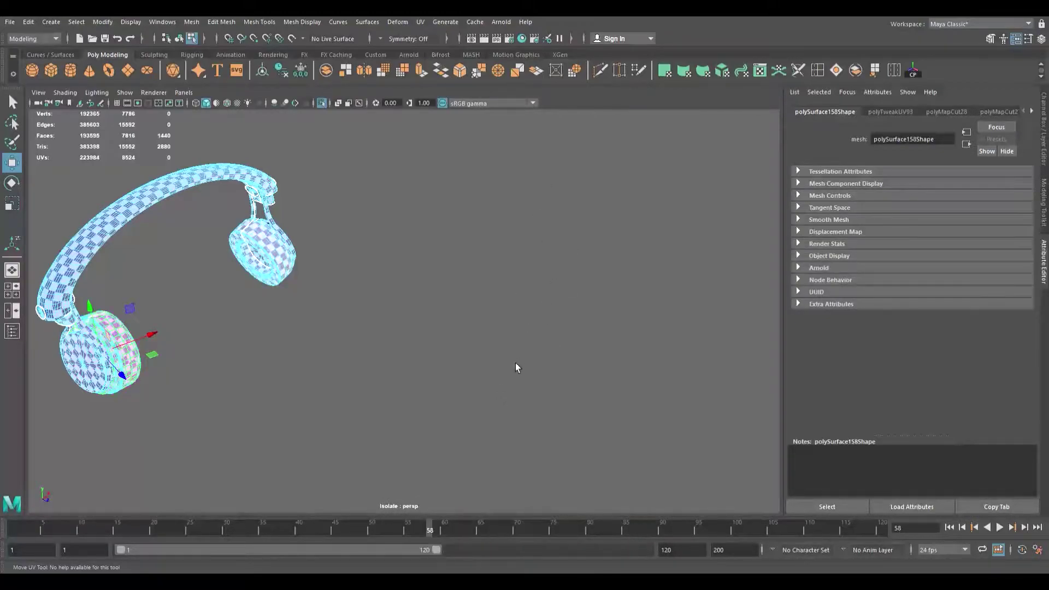
Step: Rotate the UV shell of the right bracket, and rotate and reposition the ring-shaped shell at the headband's left end
left_click(458, 467)
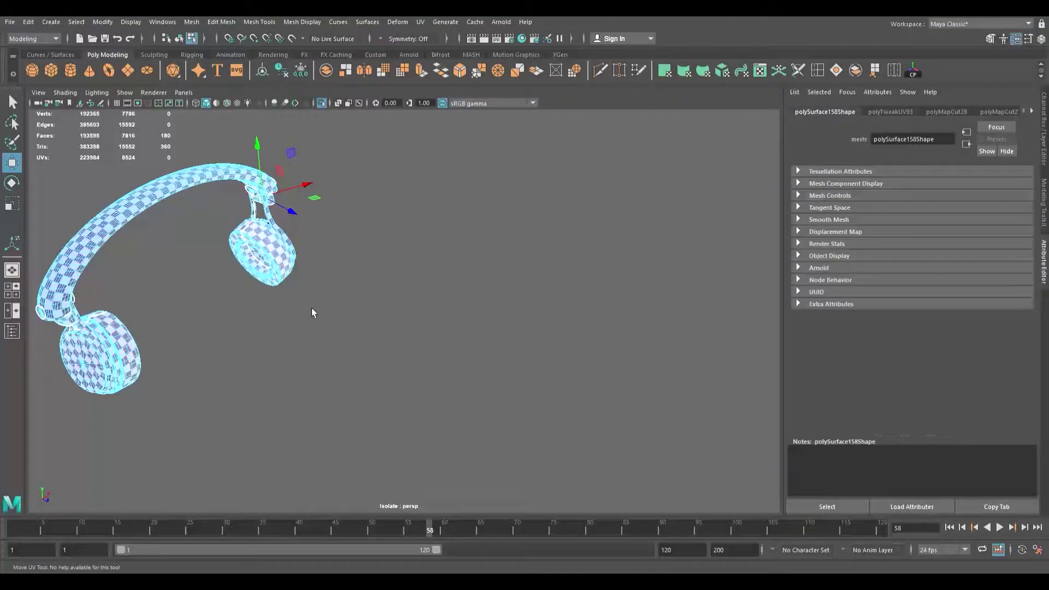
key("e")
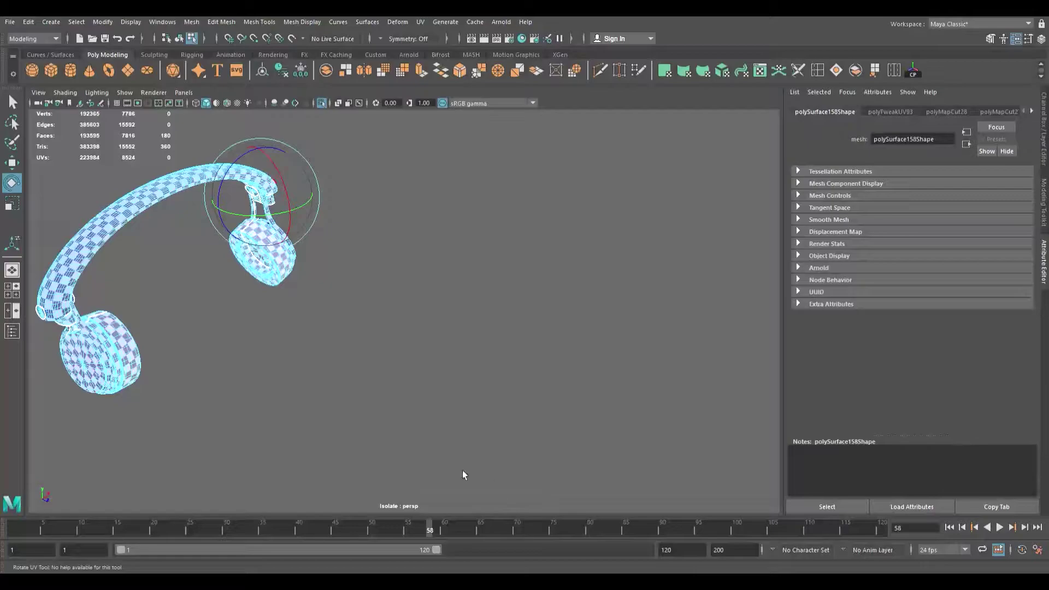
left_click(182, 344)
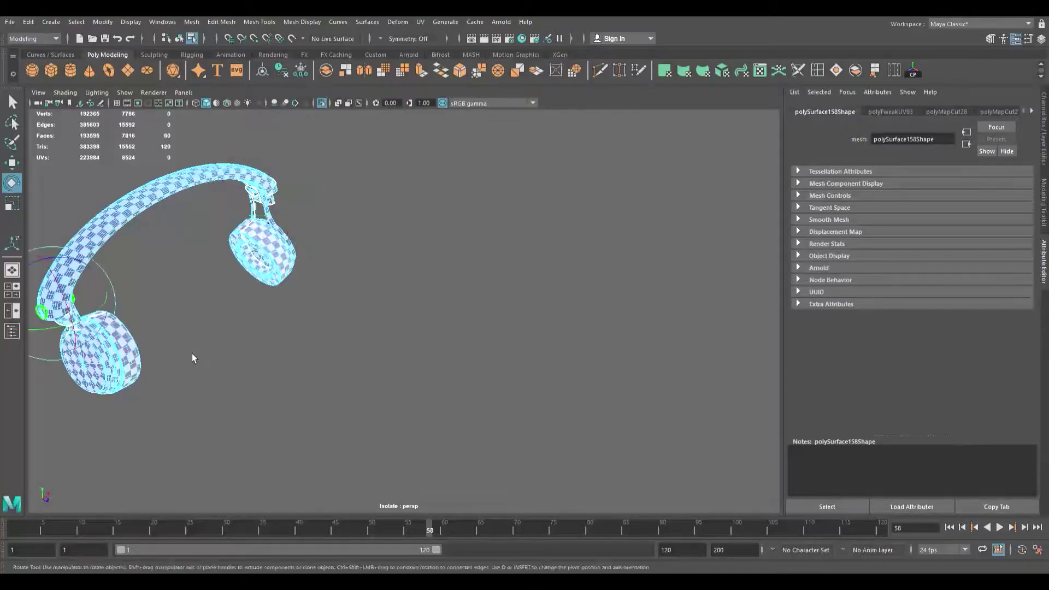
key("w")
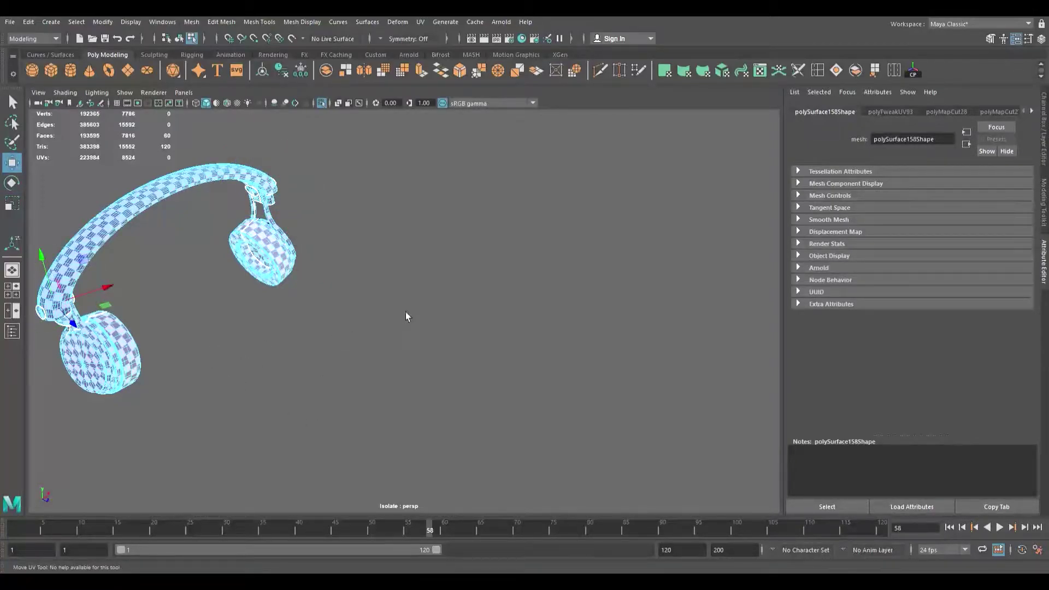
key("e")
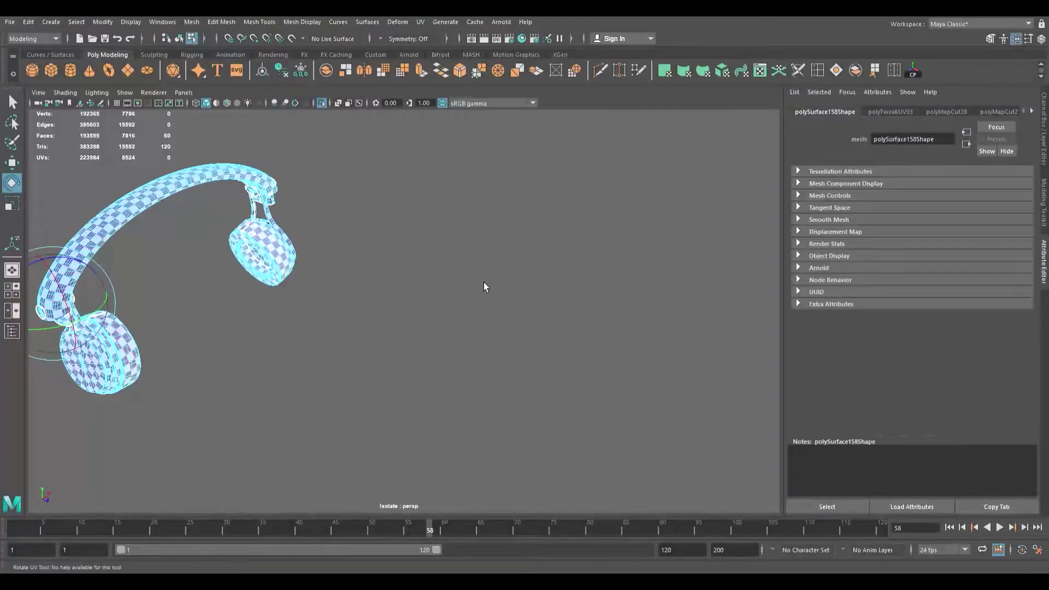
left_click(830, 449)
Step: Reselect the right bracket's UV shell and adjust its rotation and position in the UV layout
left_click(307, 303)
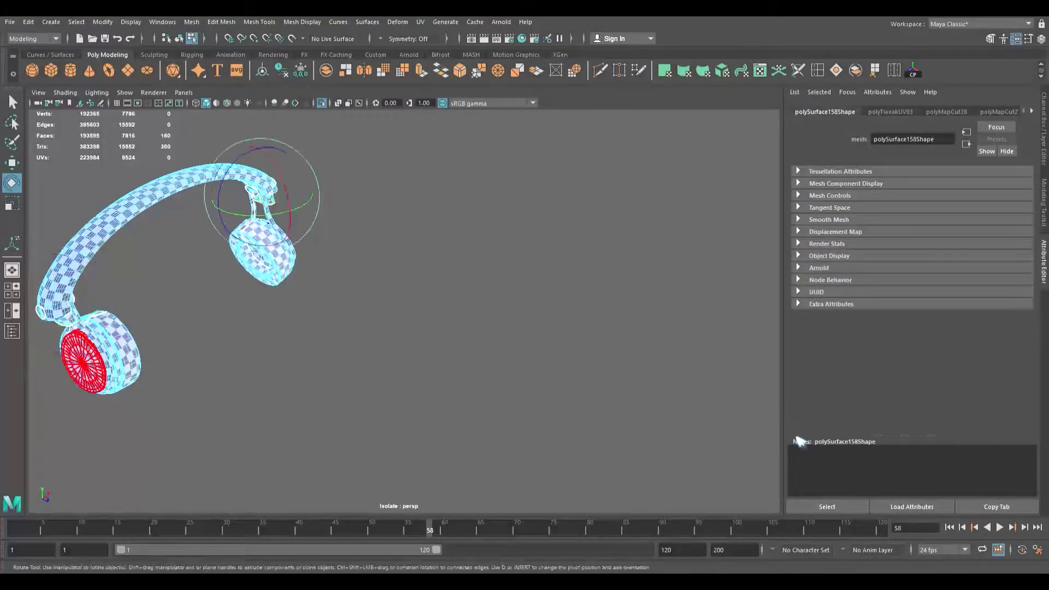
left_click(828, 446)
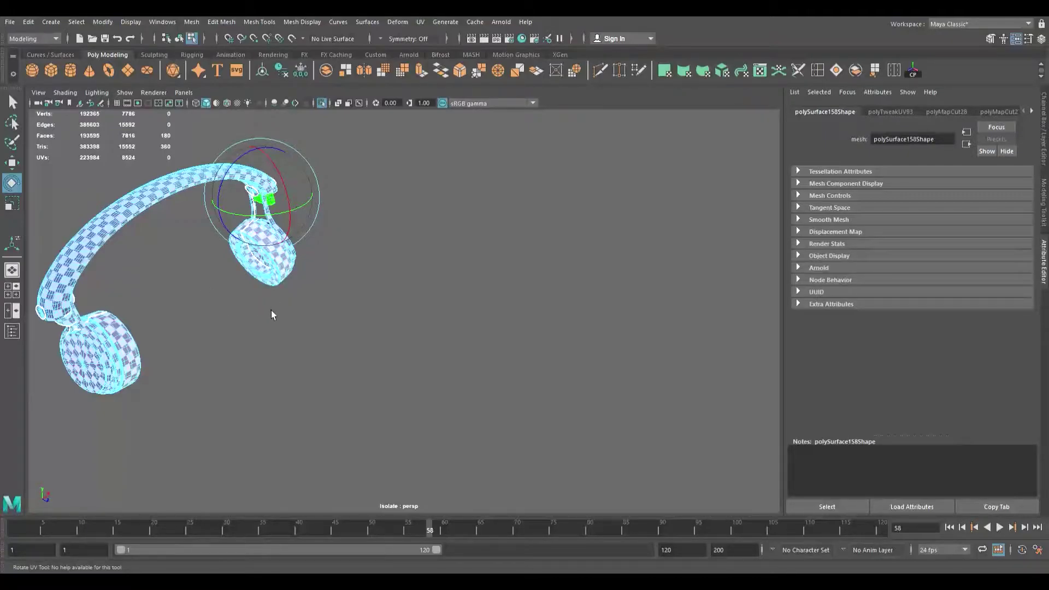
key("w")
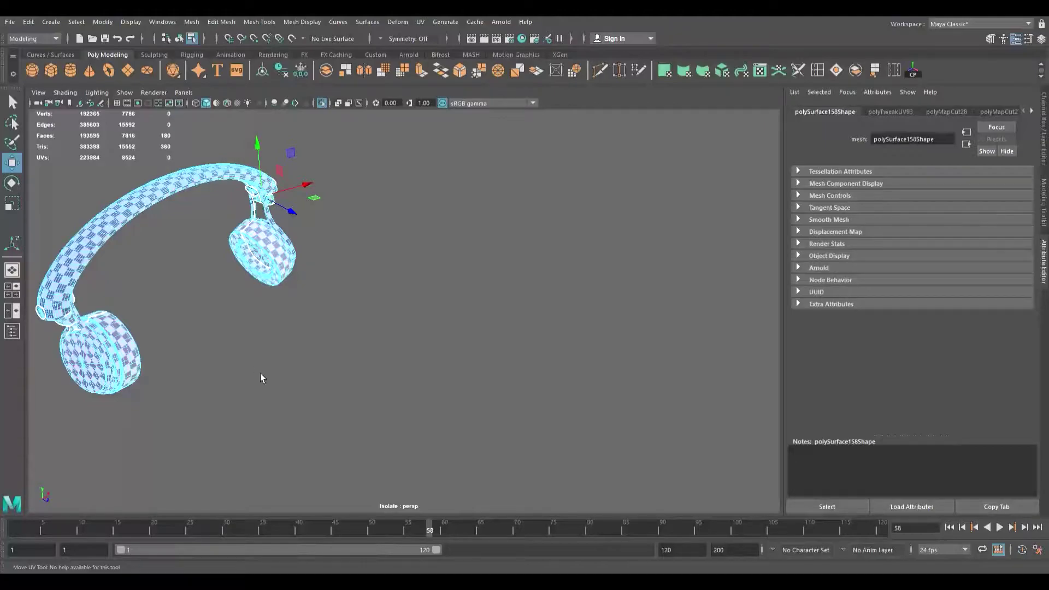
Step: Select the UV shell of the right bracket's bottom end face and activate UV rotation for it
left_click(376, 395)
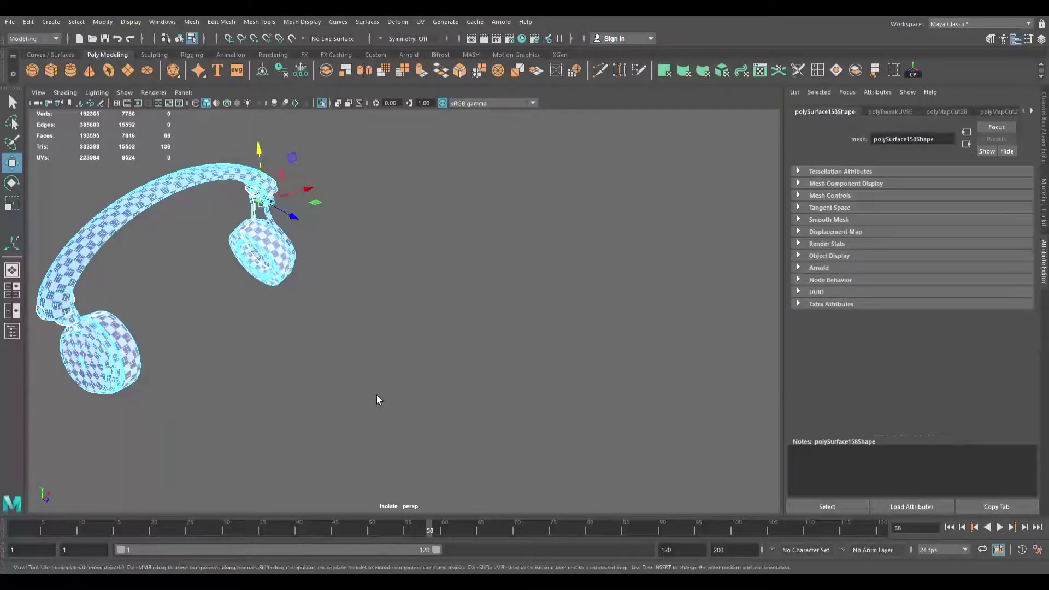
scroll(155, 288, "down", 5)
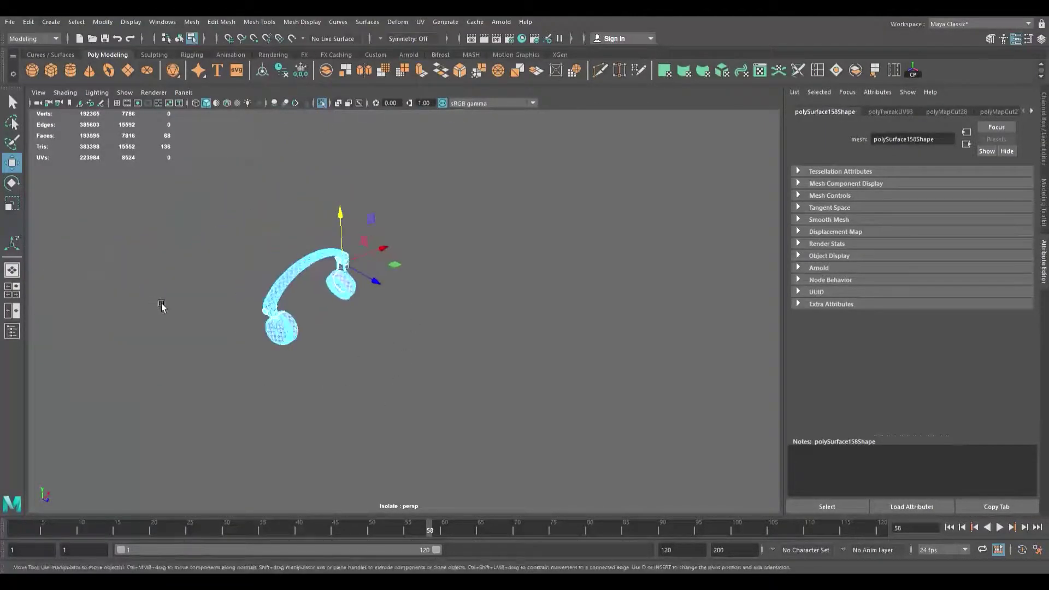
middle_click_drag(162, 304, 27, 290, "alt")
left_click_drag(160, 288, 209, 280, "alt")
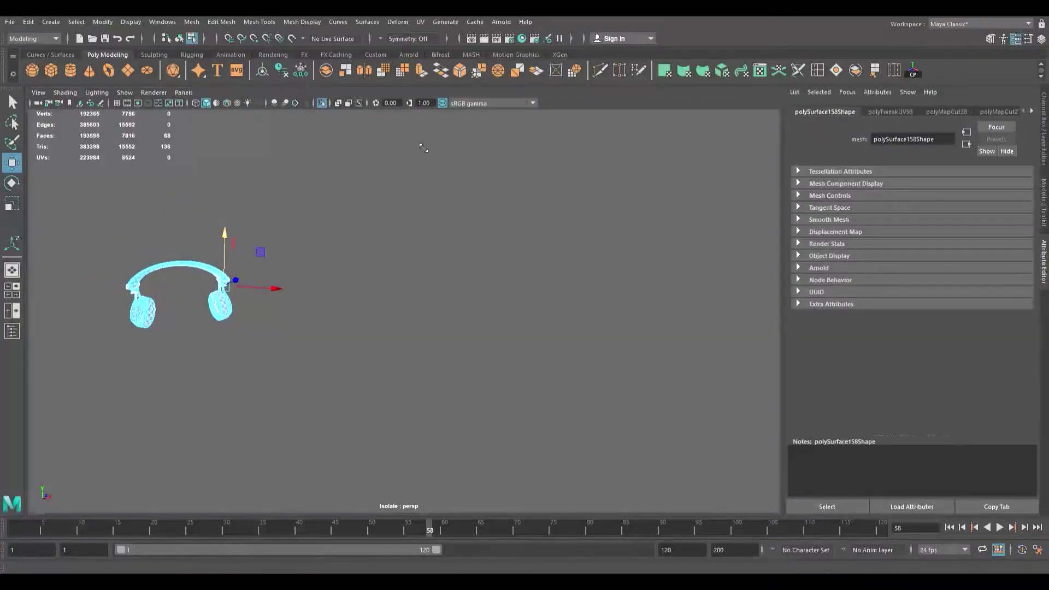
scroll(162, 247, "up", 5)
left_click_drag(151, 265, 178, 292, "alt")
scroll(217, 300, "up", 6)
scroll(217, 301, "up", 1)
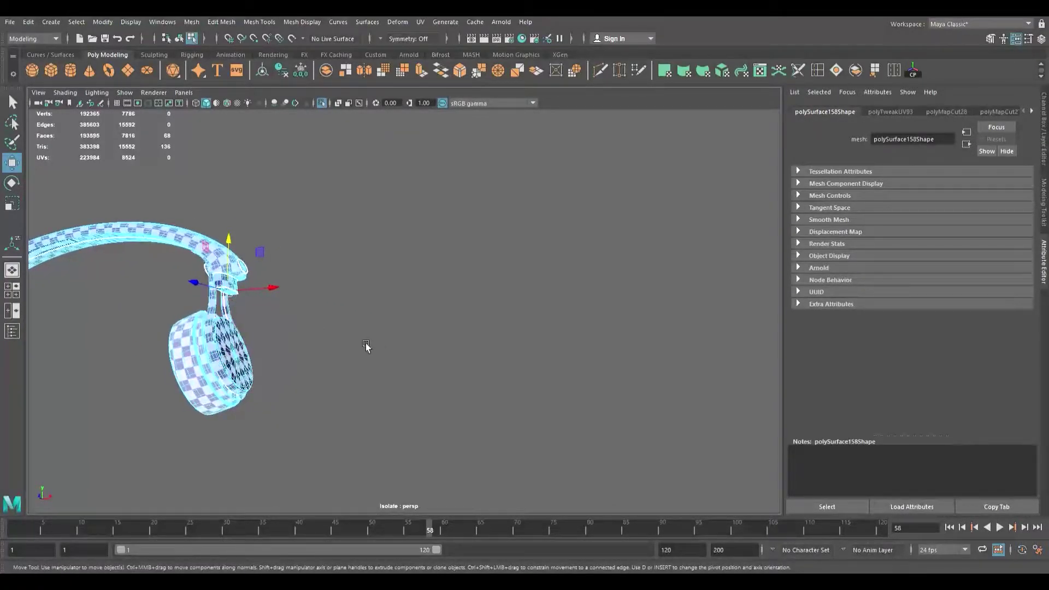
key("e")
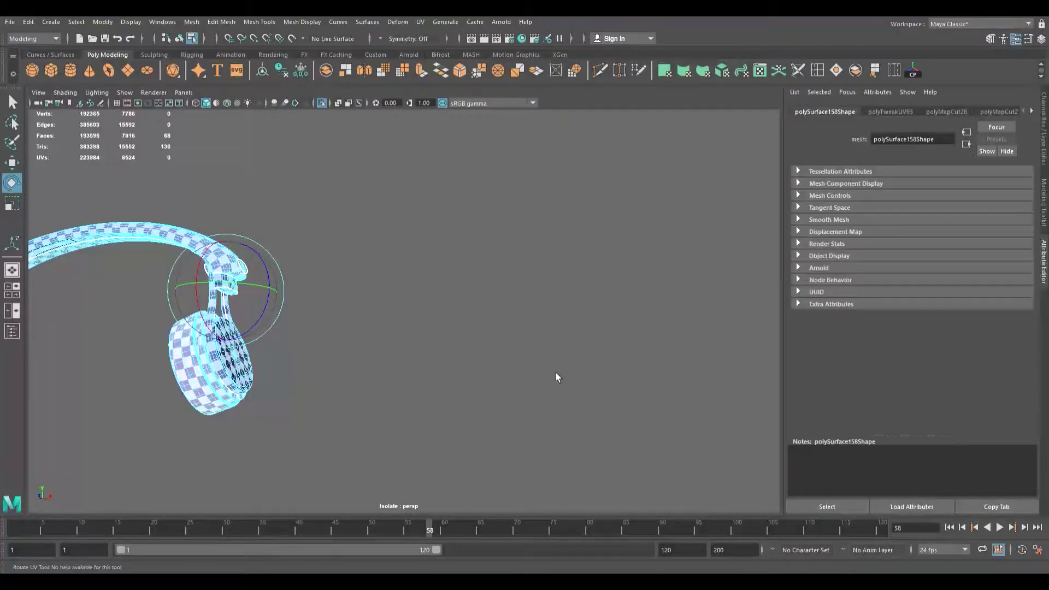
Step: Rotate and reposition the bracket's bottom end-face UV shell, checking the direction of its checker pattern up close
scroll(213, 286, "up", 3)
middle_click_drag(189, 287, 309, 285, "alt")
right_click_drag(311, 287, 564, 339, "alt")
left_click_drag(233, 284, 274, 247, "alt")
middle_click_drag(166, 298, 335, 245, "alt")
right_click_drag(269, 354, 432, 405, "alt")
middle_click_drag(345, 388, 408, 336, "alt")
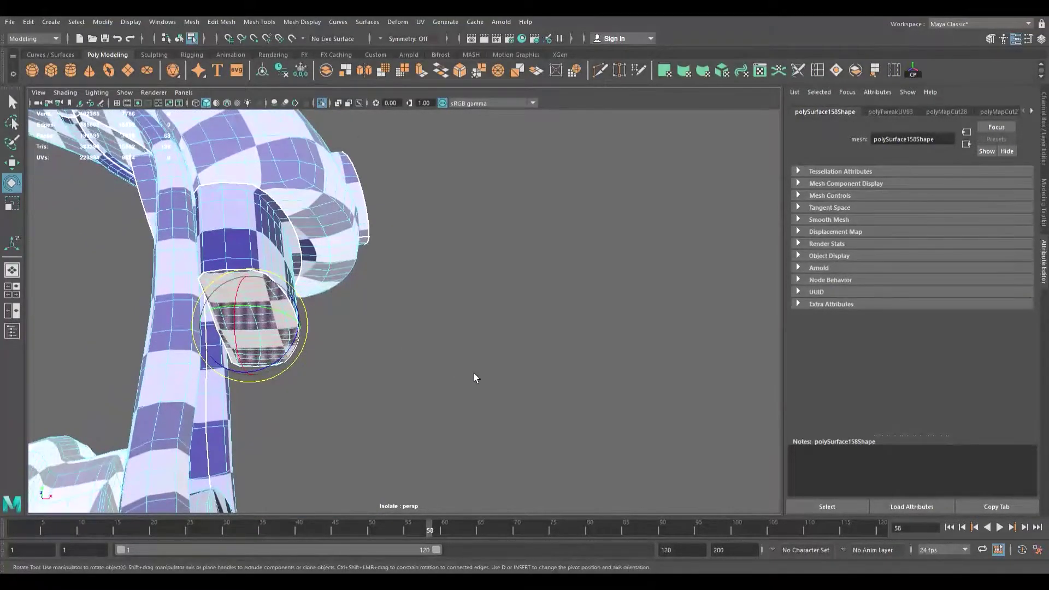
key("w")
left_click_drag(717, 271, 717, 268)
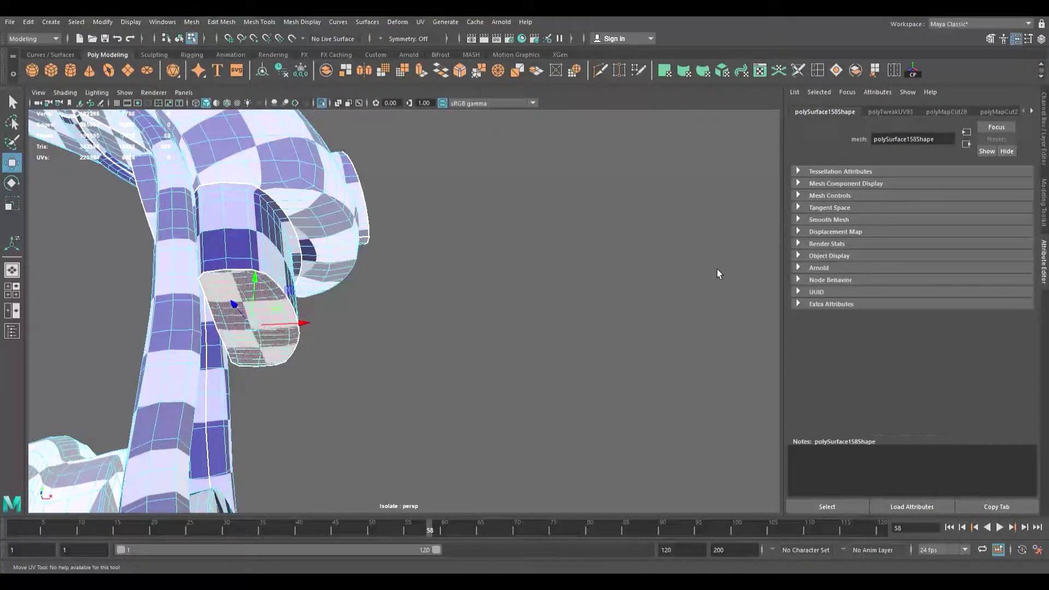
left_click(857, 488)
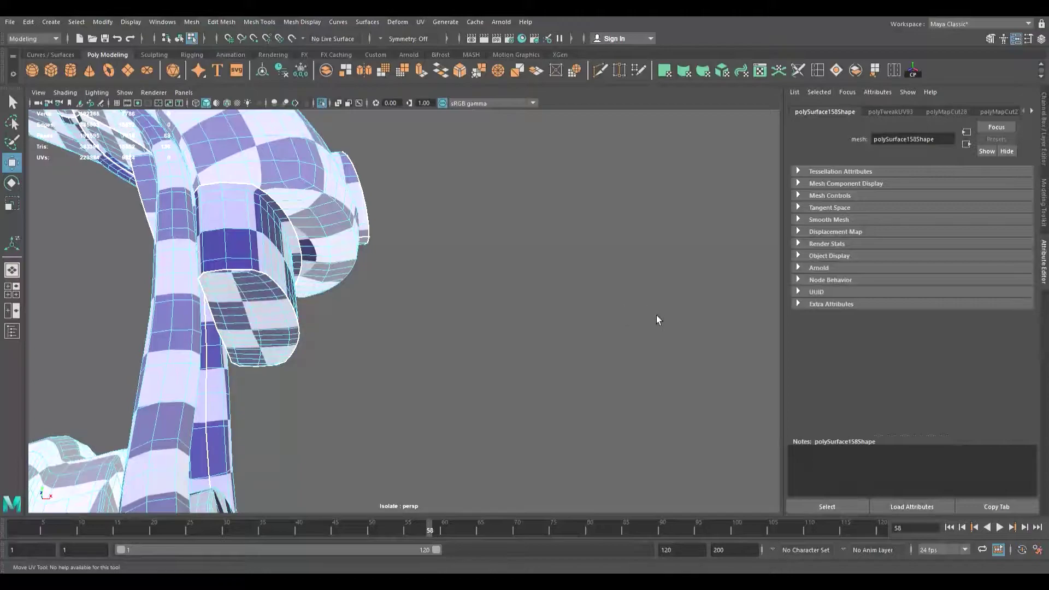
key("e")
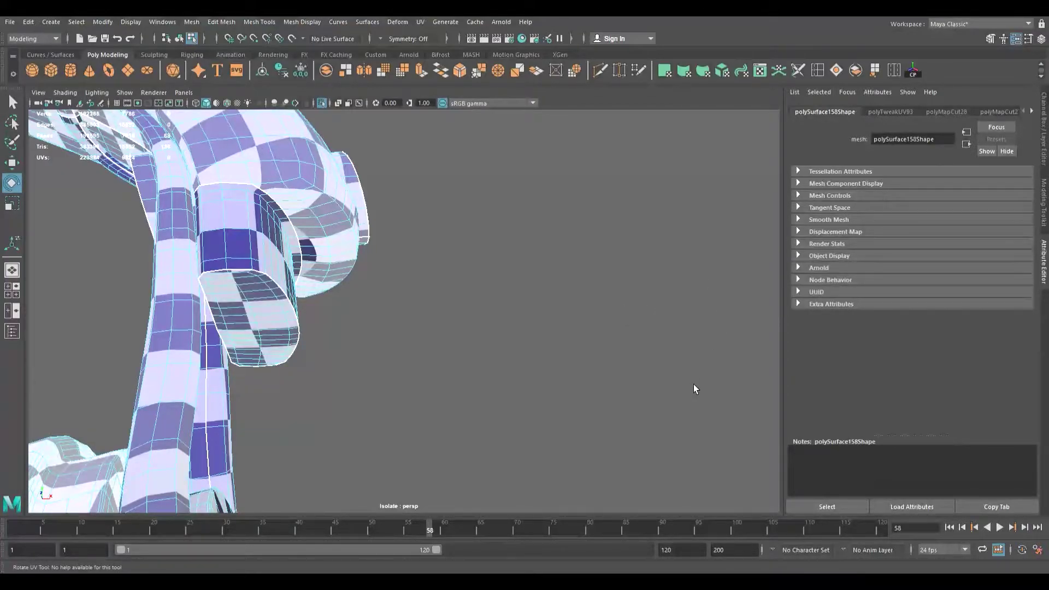
key("w")
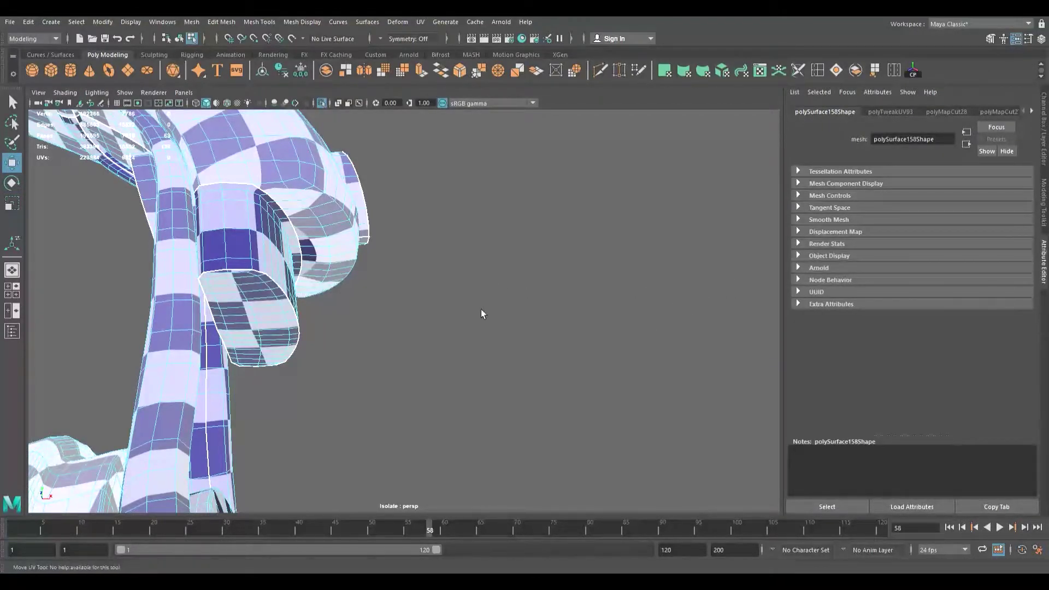
Step: Select the circular disc UV shells of the right and left ear cups and reposition them in the UV layout
left_click(506, 408)
middle_click_drag(246, 392, 273, 245, "alt")
scroll(363, 293, "down", 5)
left_click_drag(363, 294, 172, 330, "alt")
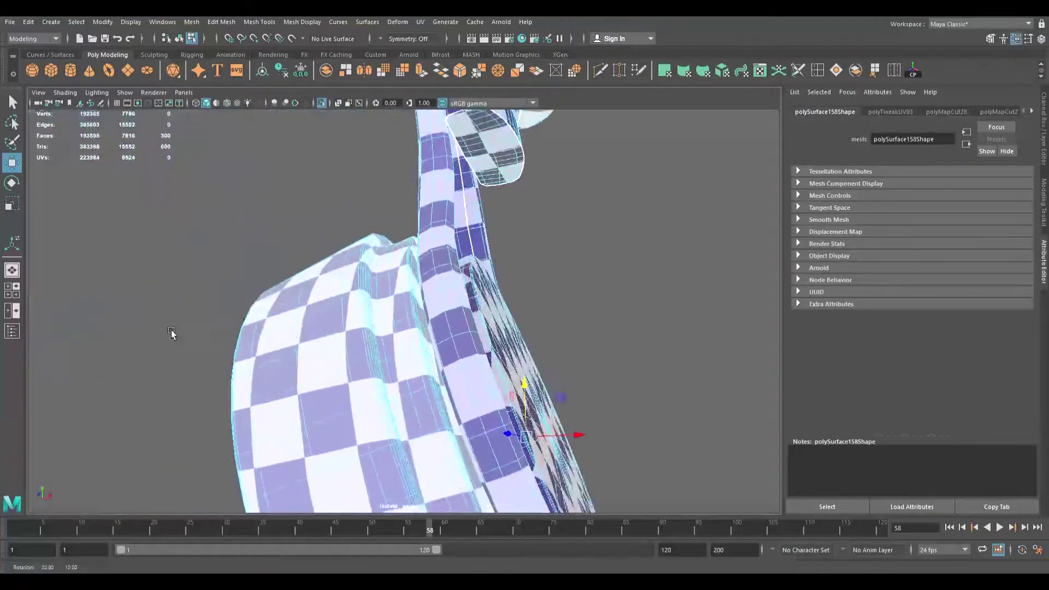
middle_click_drag(172, 330, 253, 344, "alt")
scroll(253, 344, "down", 7)
scroll(280, 345, "down", 2)
middle_click_drag(323, 347, 141, 388, "alt")
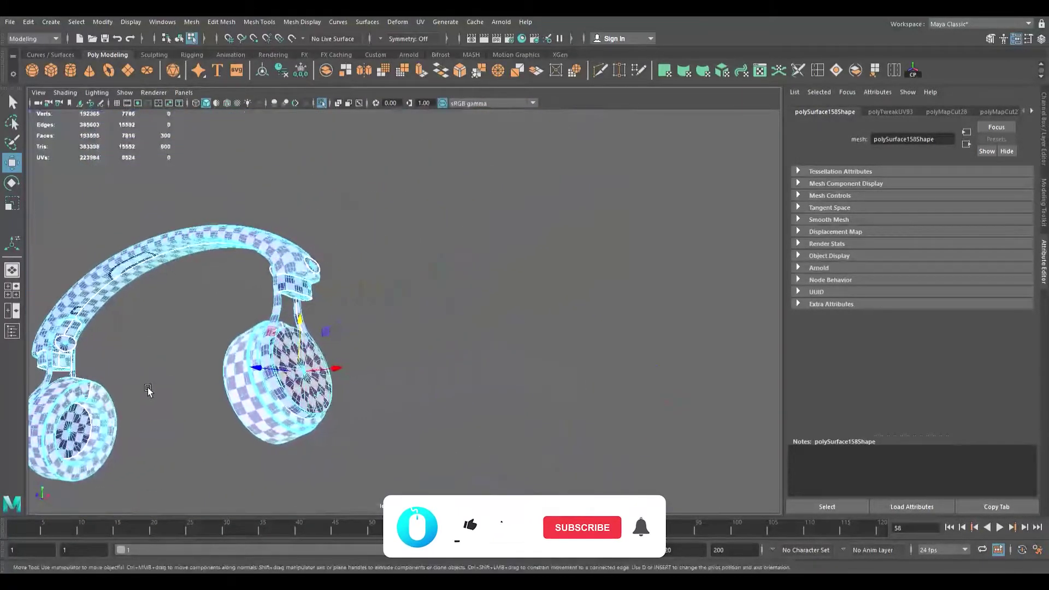
middle_click_drag(671, 365, 768, 359, "alt")
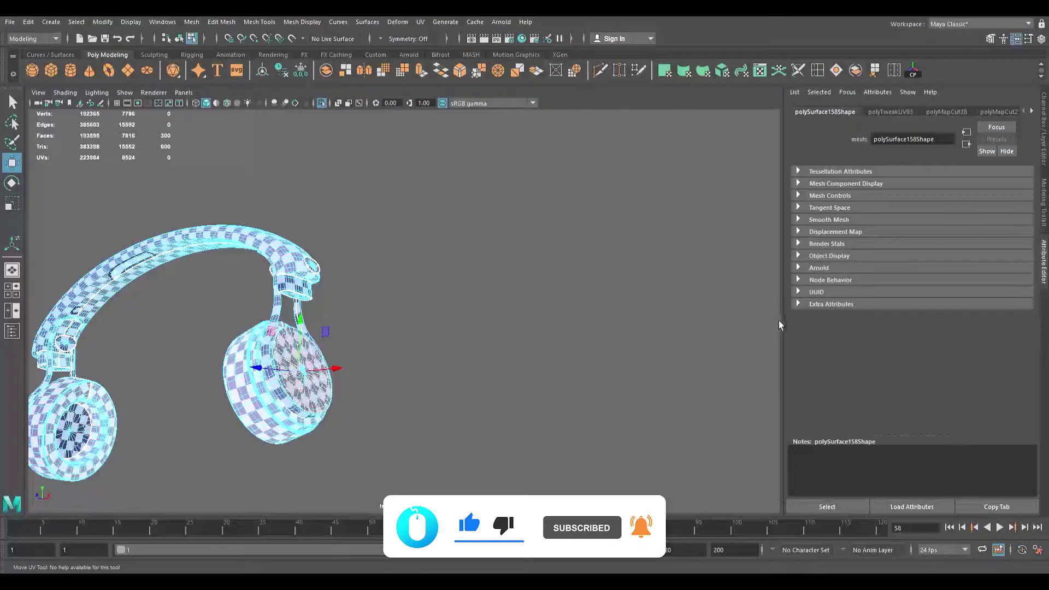
key("w")
key("w")
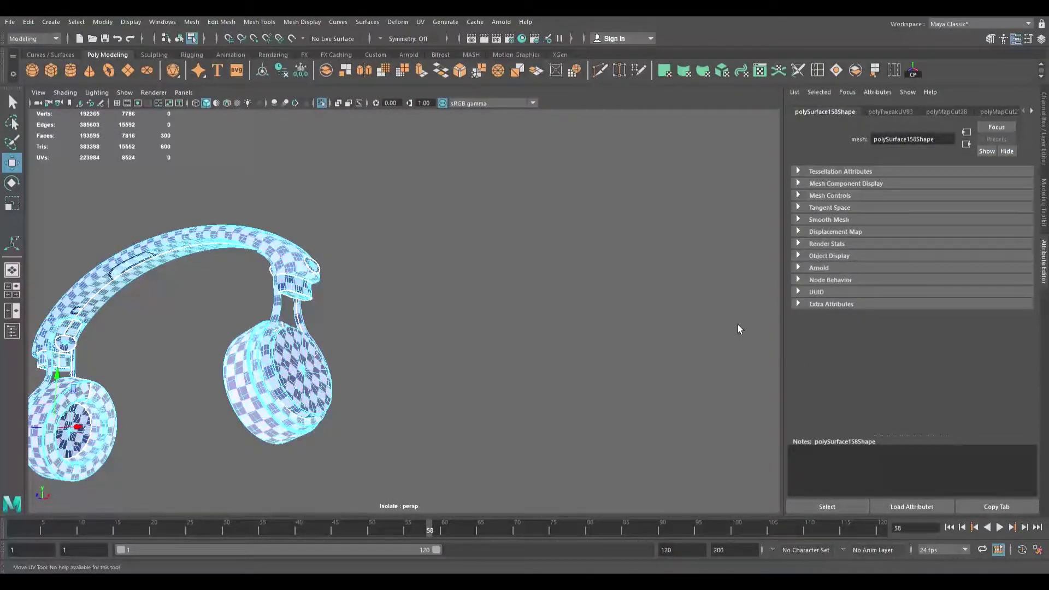
left_click(824, 416)
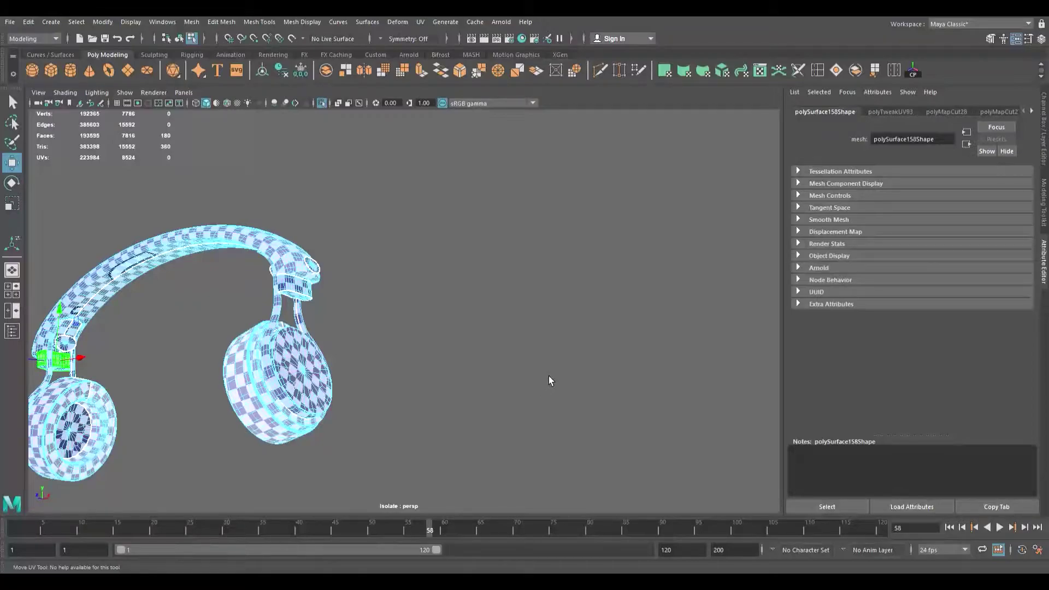
key("w")
left_click(480, 417)
key("ctrl+z")
key("ctrl+z")
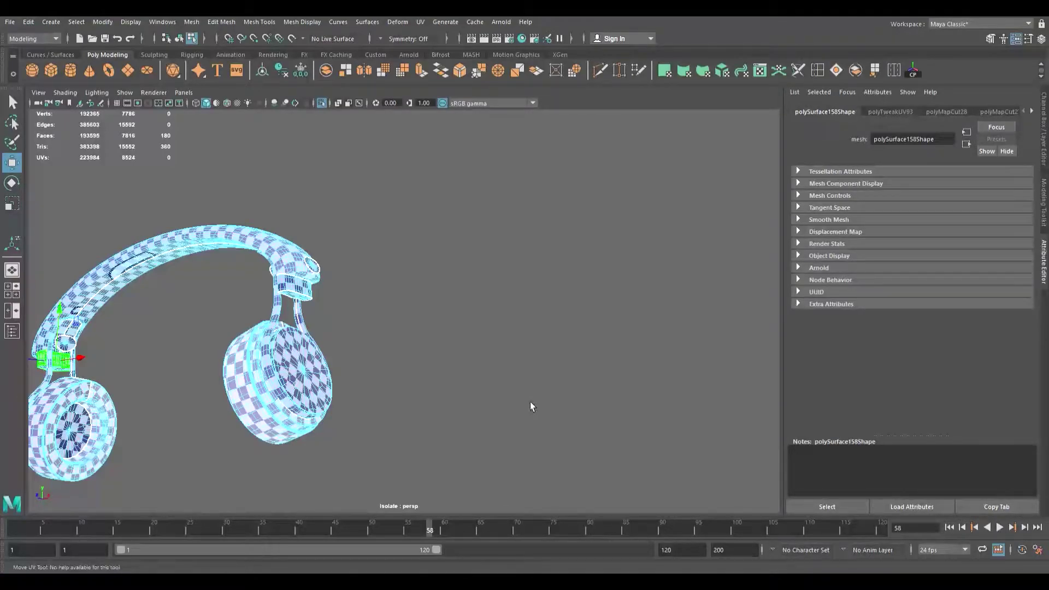
key("ctrl+z")
key("ctrl+z")
Step: Rotate the left bracket's UV shell, reposition it and straighten its UV edge loops along U and V
key("e")
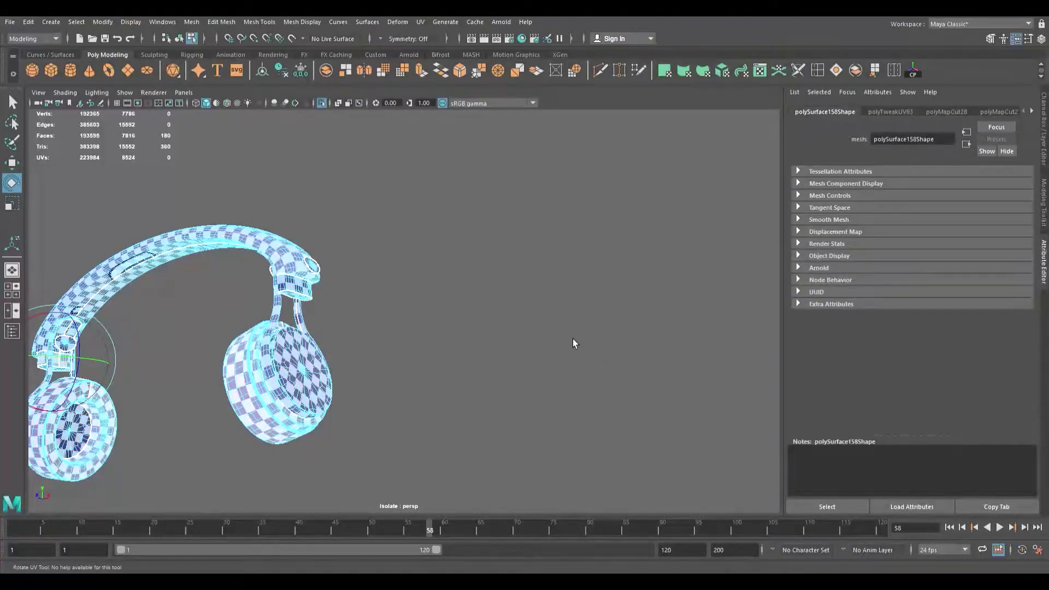
key("w")
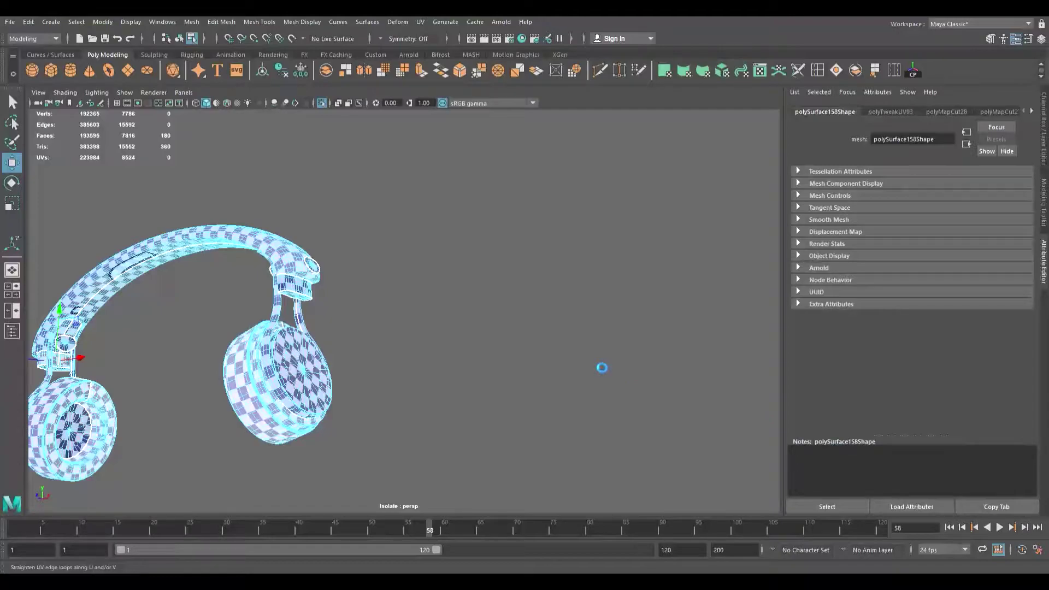
Step: Select the ring-shaped UV shell at the headband's right end and rotate and reposition it
left_click(643, 319)
key("e")
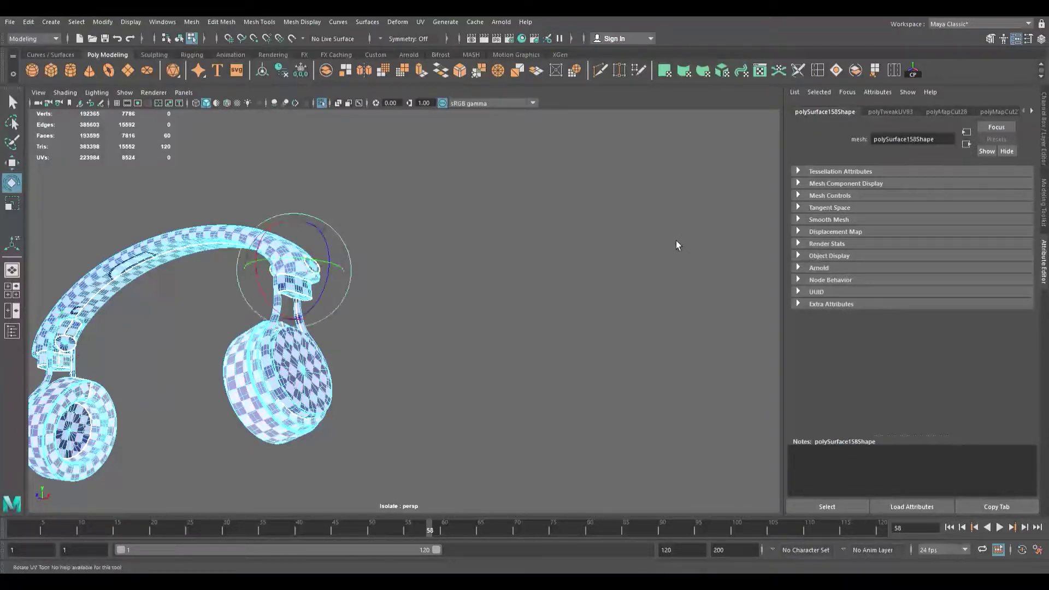
left_click(821, 442)
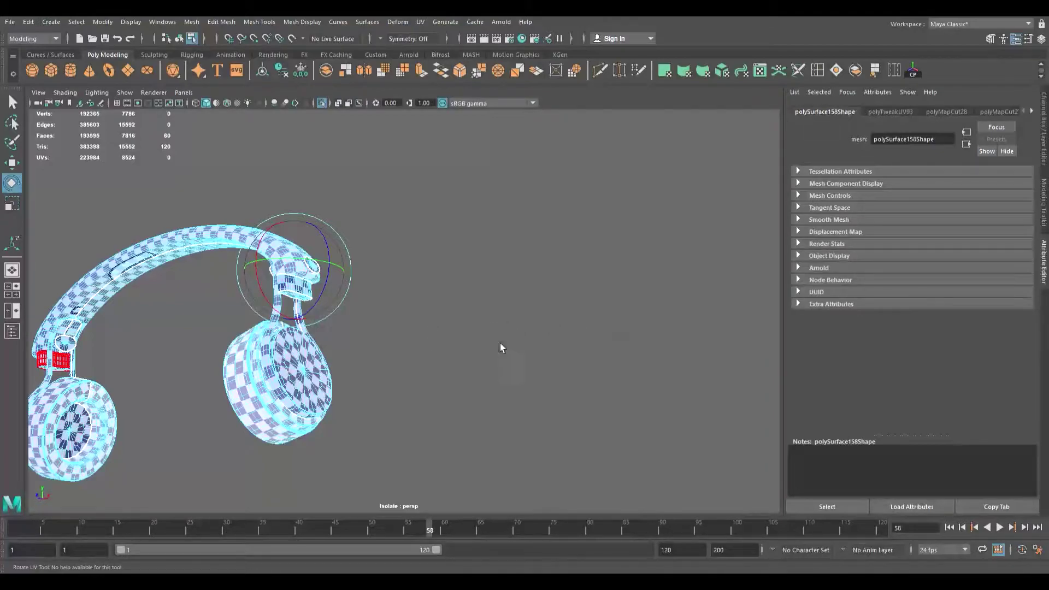
key("w")
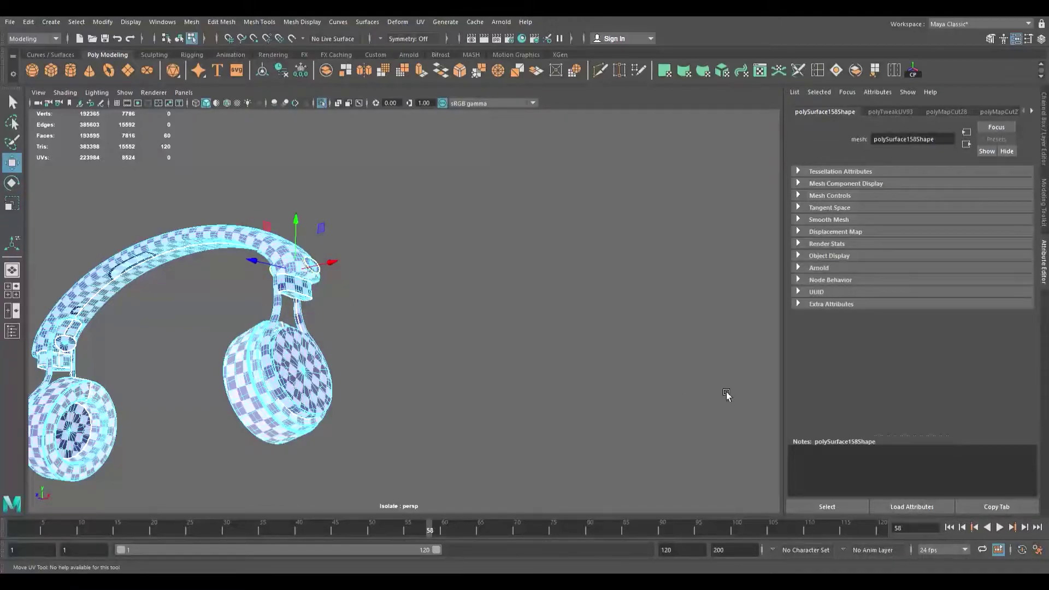
Step: Reposition the narrow ring UV shells of the right and left ear cups in the UV layout
key("w")
key("w")
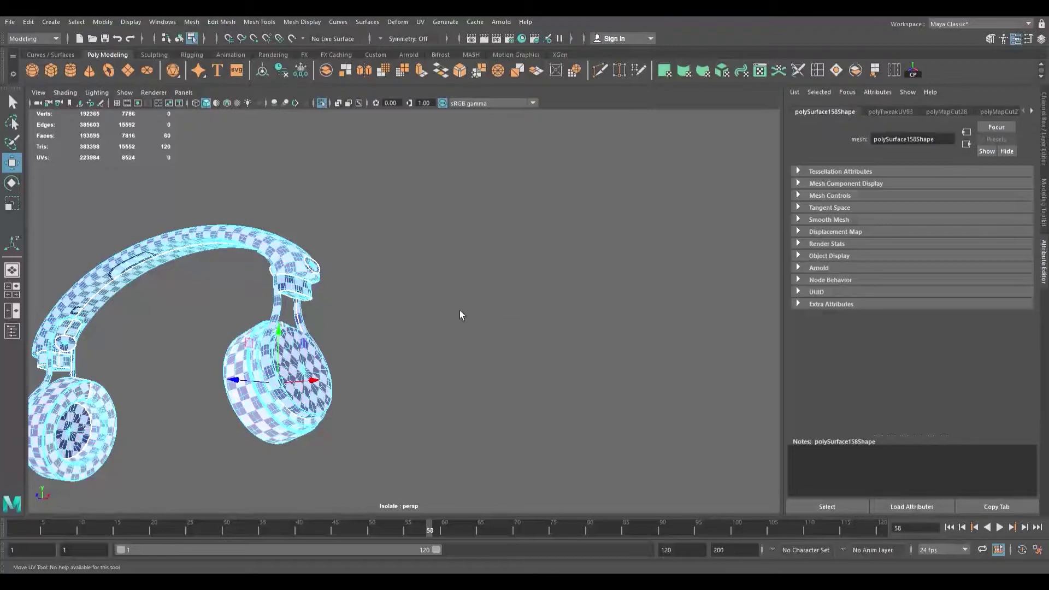
left_click(373, 493)
left_click_drag(380, 486, 513, 503)
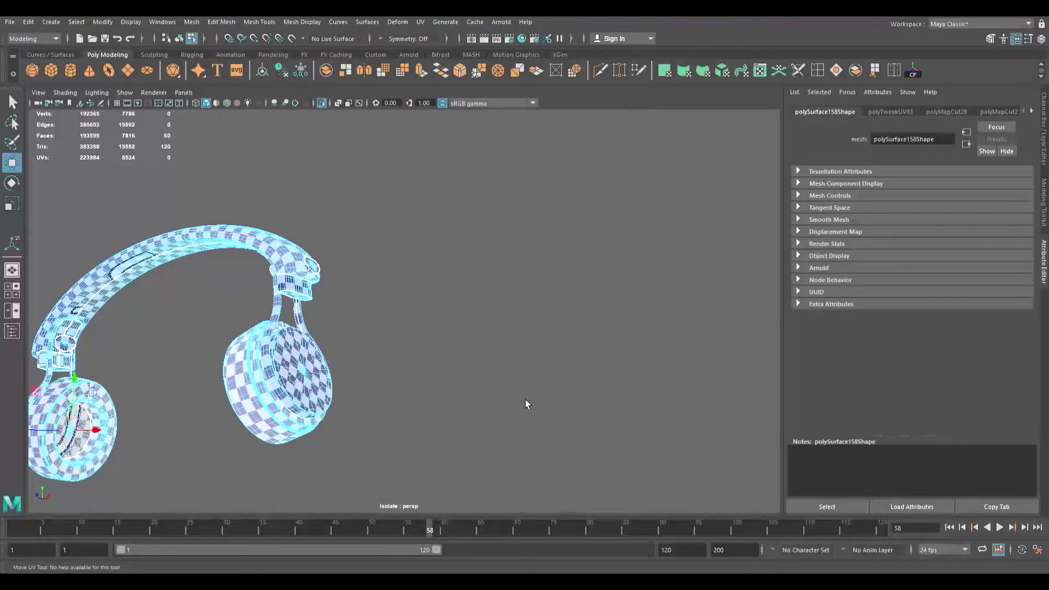
Step: Undo the last UV change and sew the selected UV edge at the headband's right end
left_click(424, 302)
key("ctrl+z")
key("shift+s")
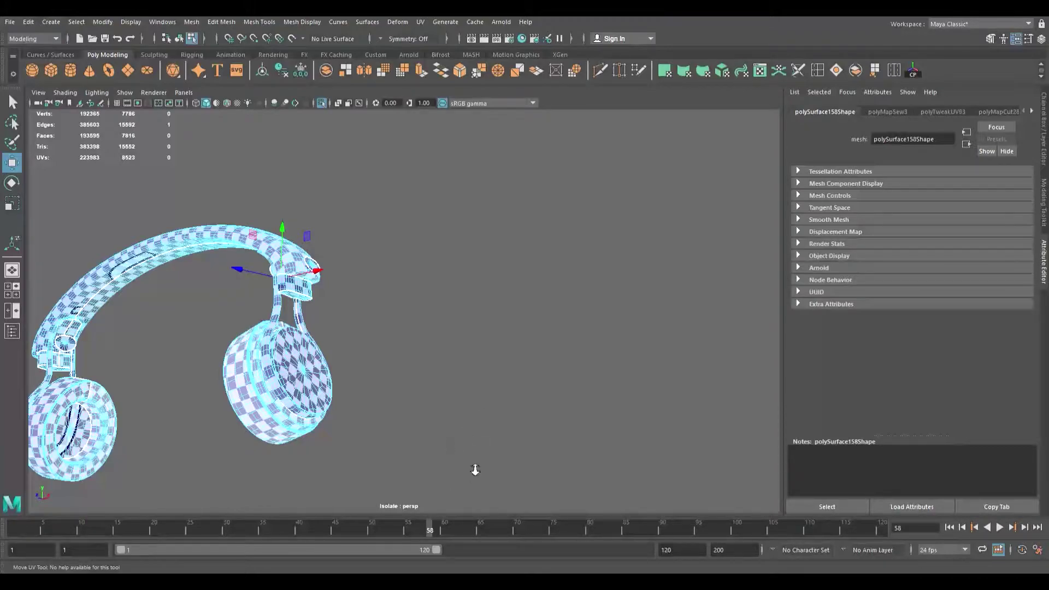
left_click(384, 398)
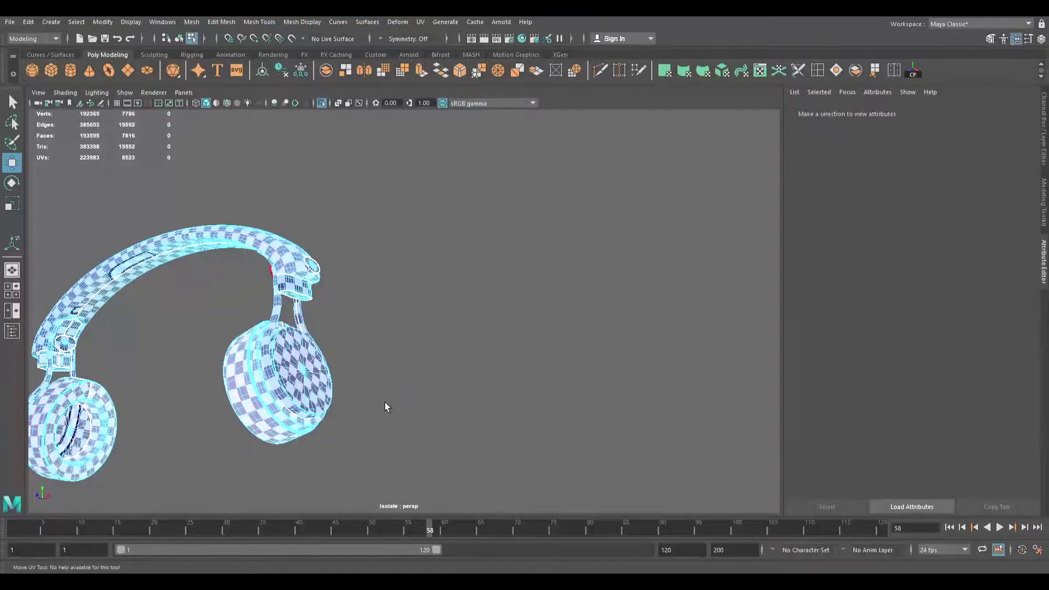
key("ctrl+z")
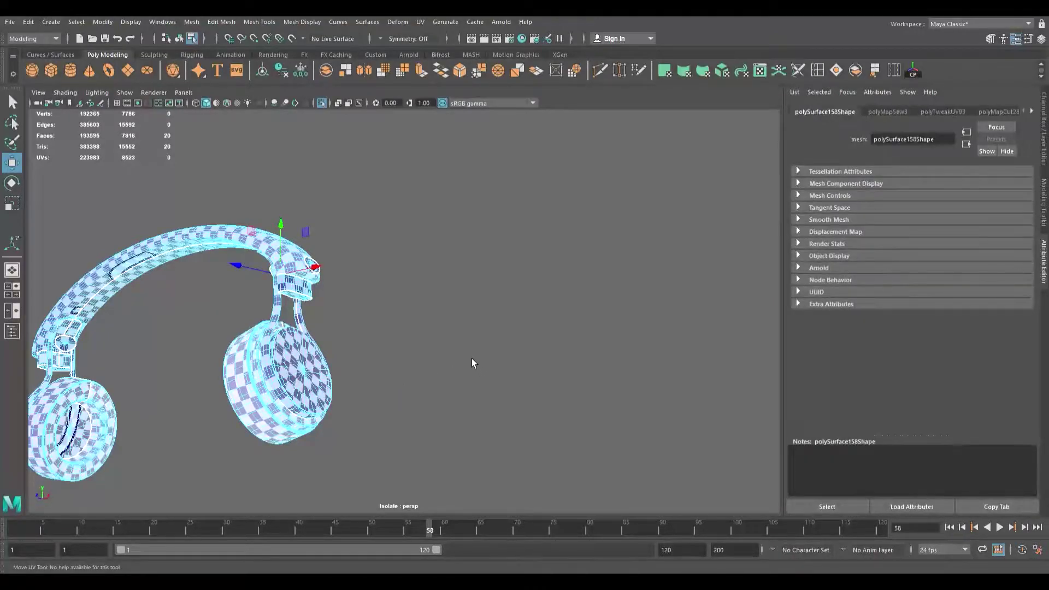
Step: Reposition the small UV shells of the headband's end rings and both brackets in the UV layout
left_click(566, 346)
left_click_drag(578, 351, 479, 333)
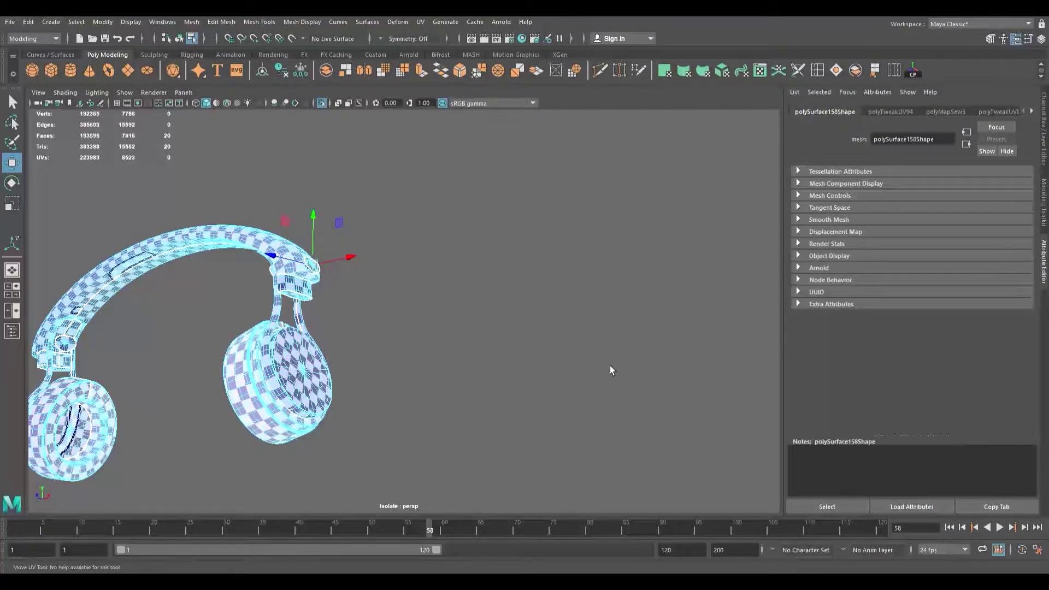
left_click(668, 396)
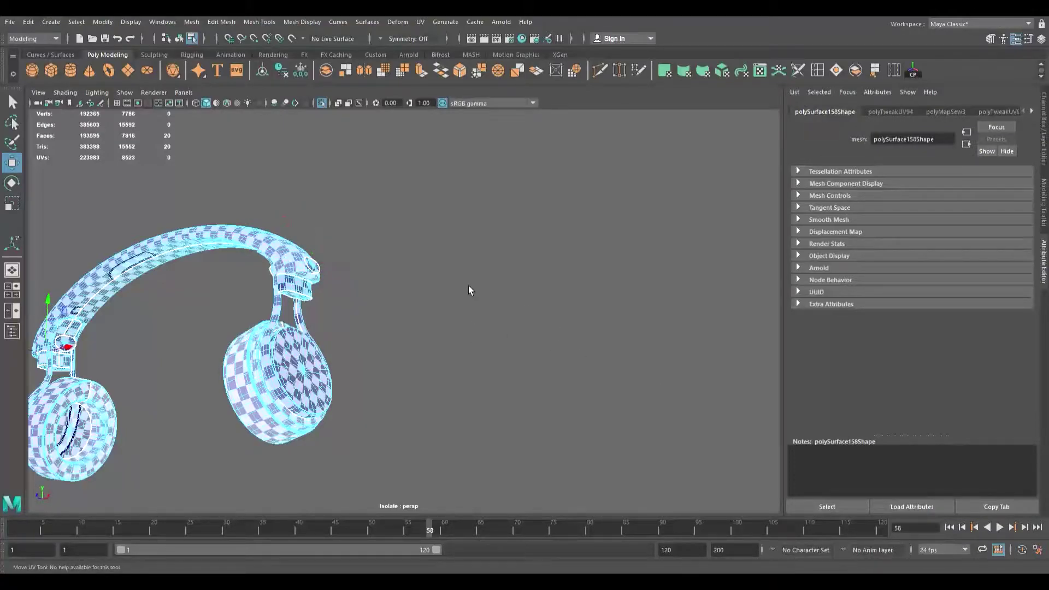
left_click(434, 268)
left_click_drag(452, 277, 488, 442)
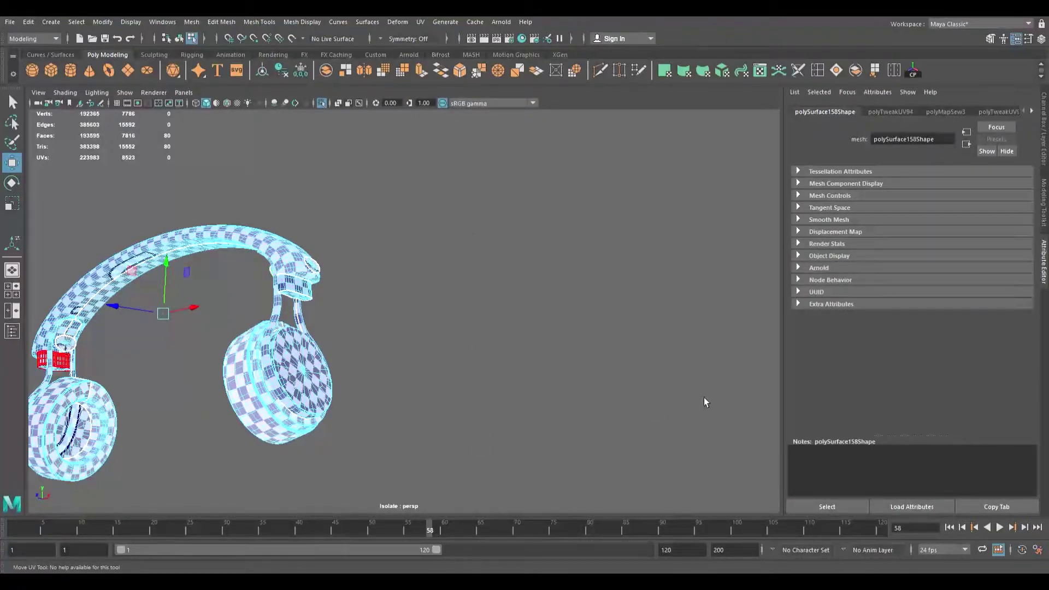
left_click(629, 437)
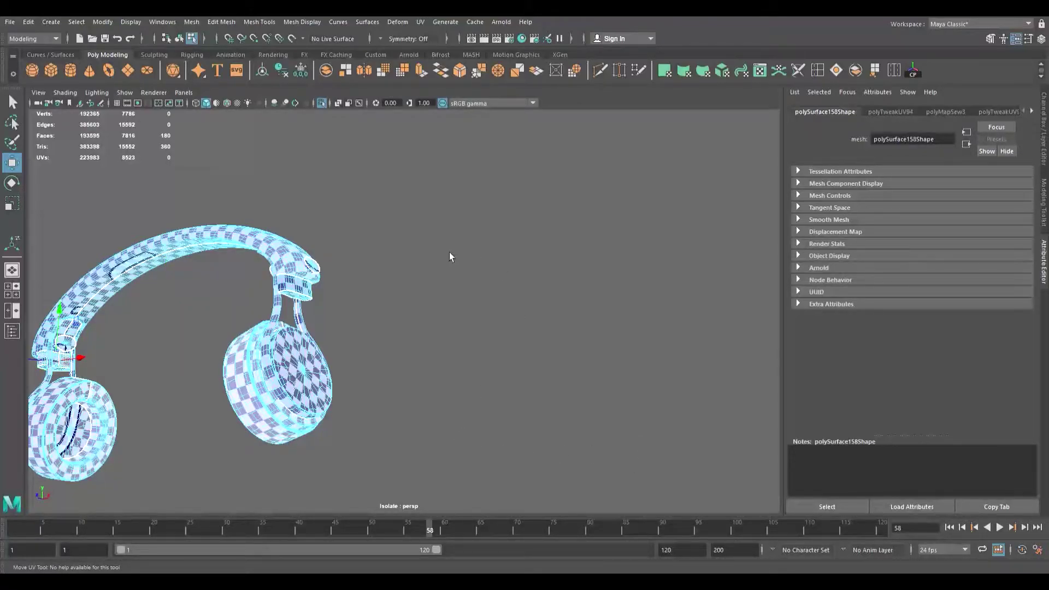
left_click(359, 365)
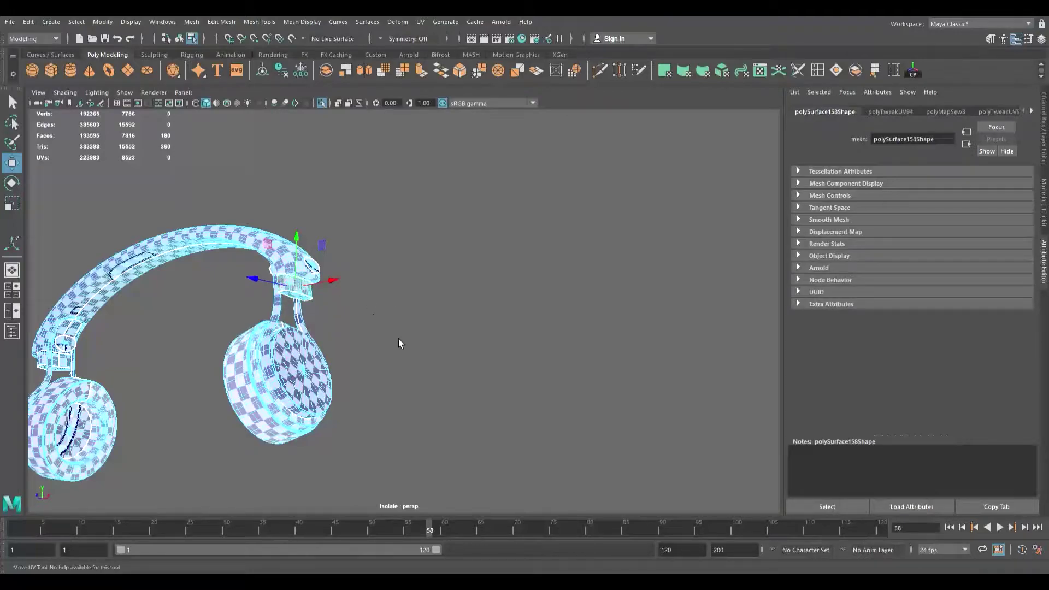
Step: Select the paired UV shells of the two ear cups' flat discs and reposition them in the UV layout
key("ctrl+z")
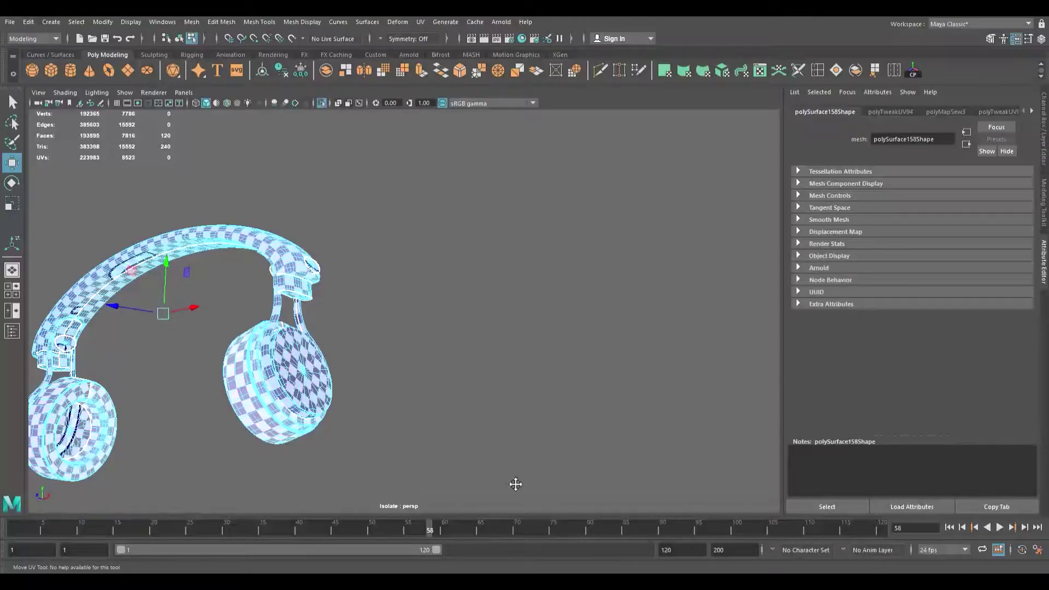
key("ctrl+z")
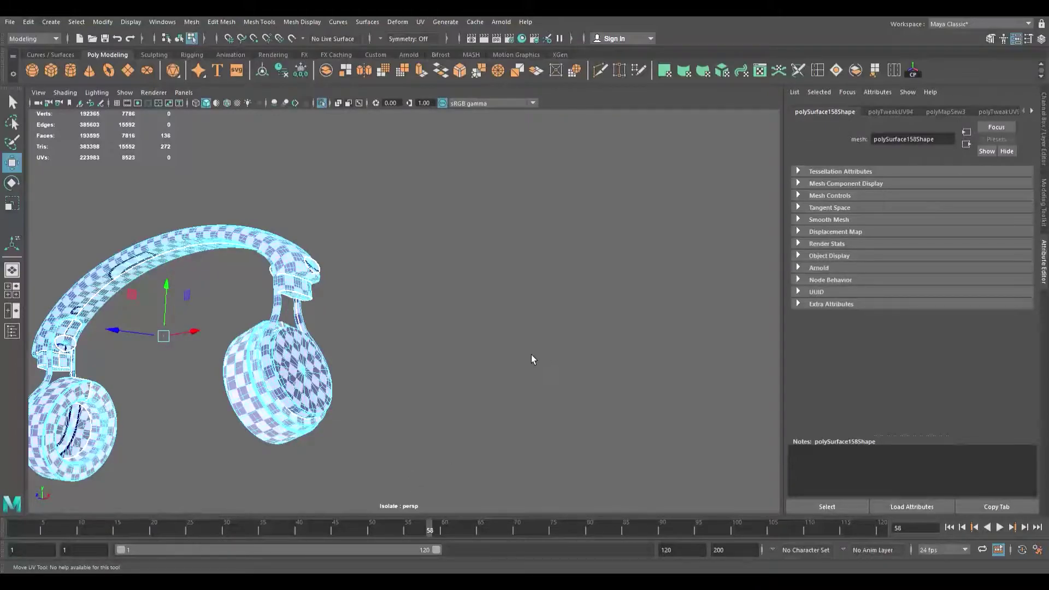
key("ctrl+z")
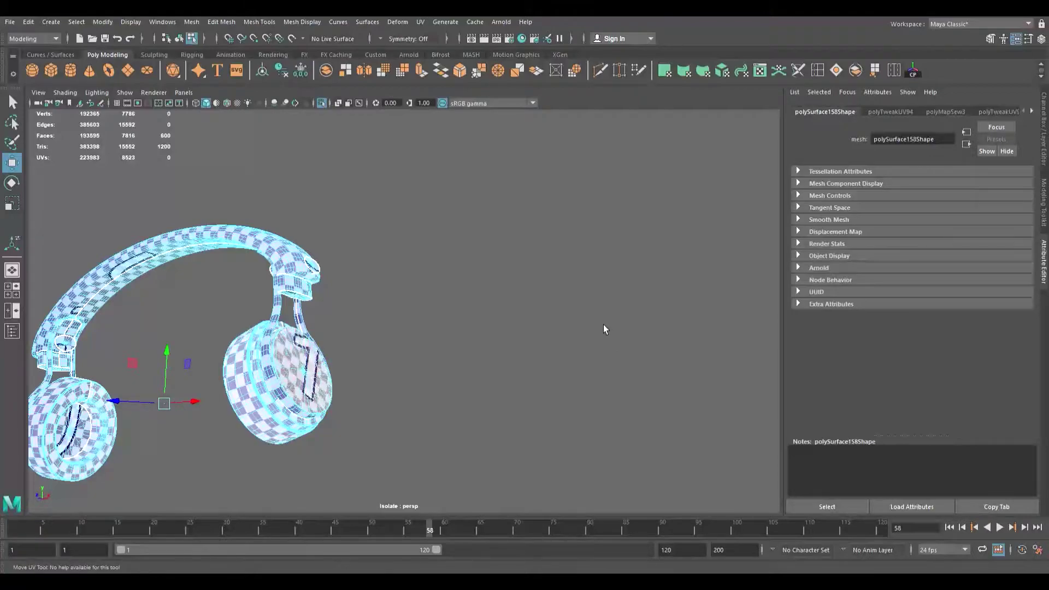
left_click_drag(600, 362, 628, 395)
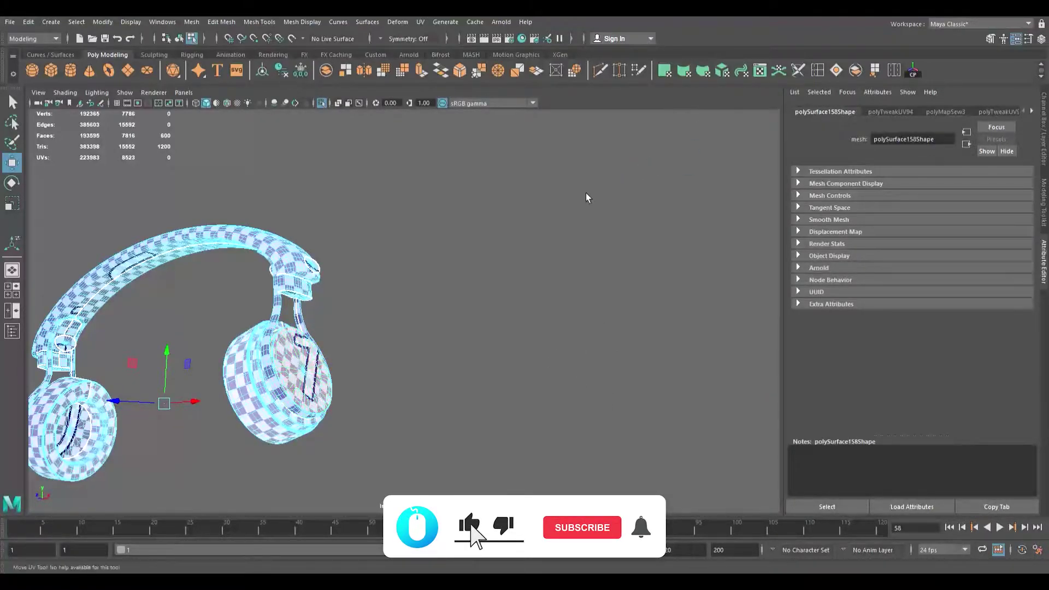
Step: Select the headband's UV shell and examine the checker pattern on the headband, brackets and ear cups from several sides
left_click(457, 279)
left_click_drag(96, 309, 132, 294, "alt")
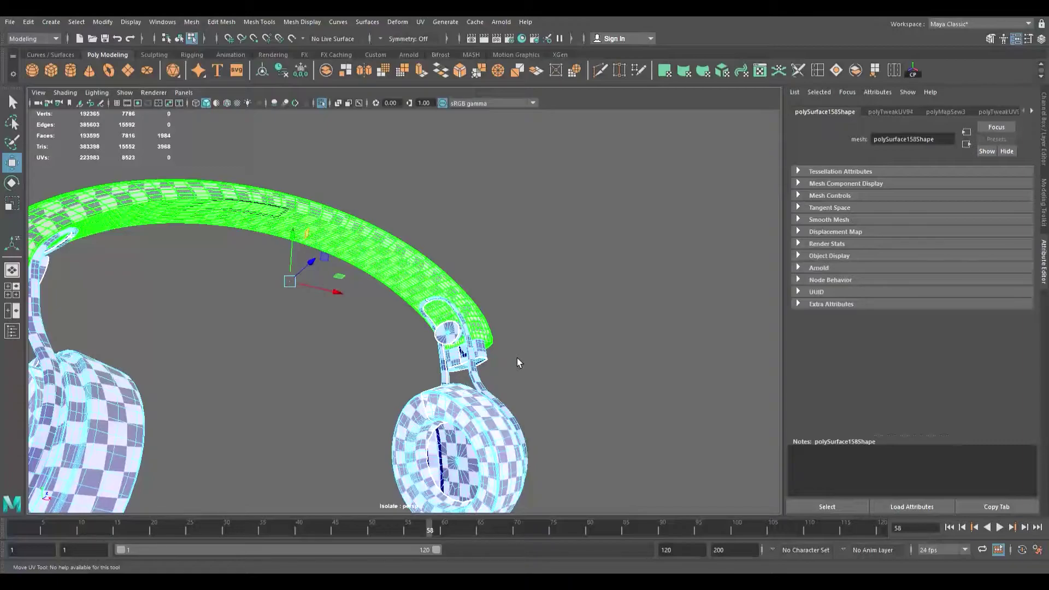
scroll(156, 257, "down", 6)
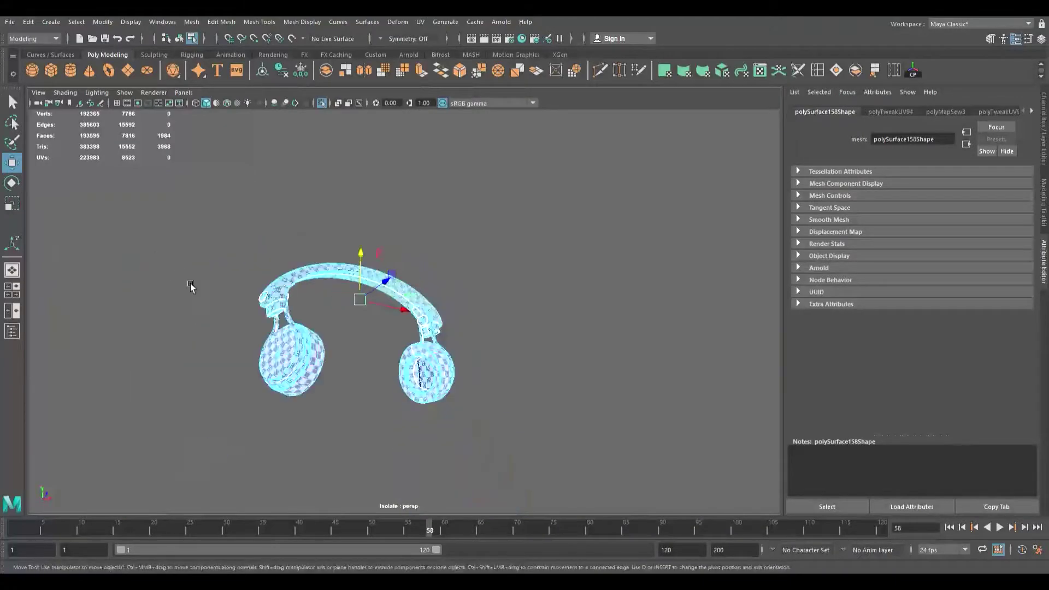
scroll(190, 283, "up", 5)
scroll(144, 323, "down", 1)
left_click_drag(143, 323, 368, 436, "alt")
scroll(336, 384, "down", 5)
left_click_drag(252, 377, 166, 358, "alt")
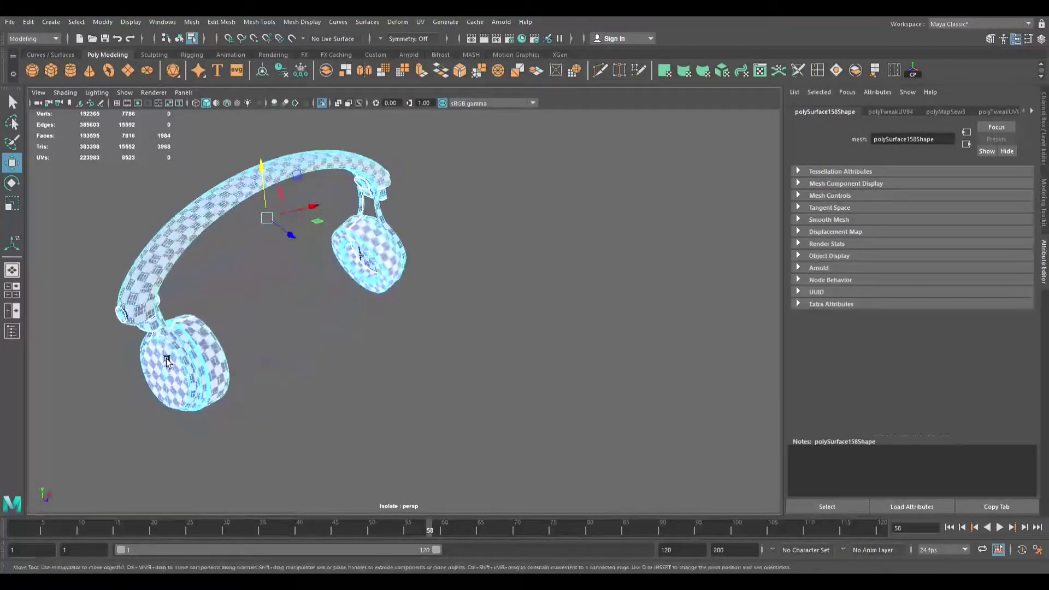
middle_click_drag(166, 358, 229, 307, "alt")
right_click_drag(230, 307, 263, 322, "alt")
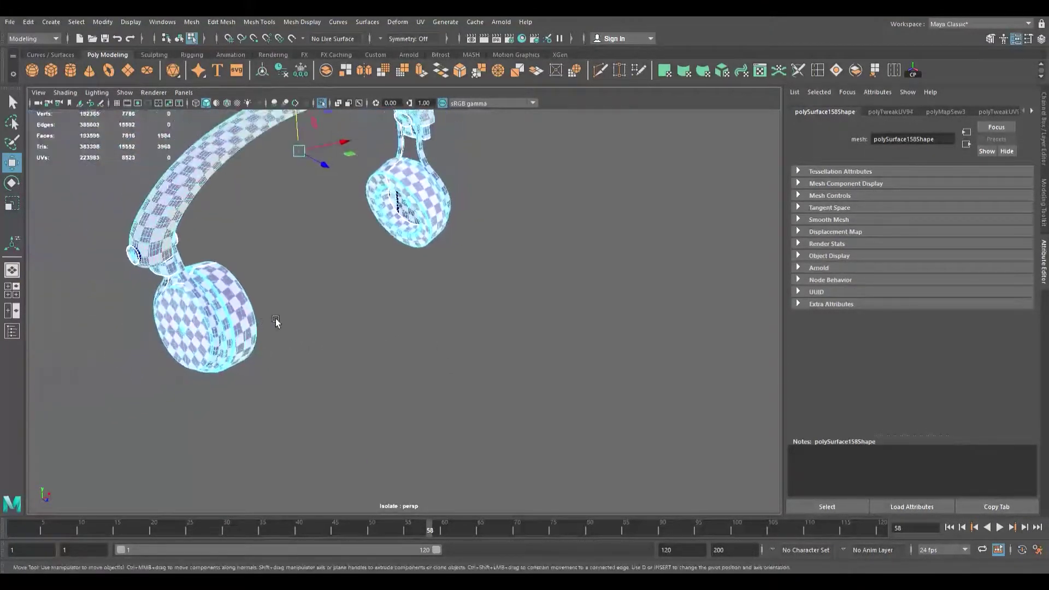
middle_click_drag(264, 322, 165, 388, "alt")
left_click_drag(247, 323, 311, 321, "alt")
middle_click_drag(311, 321, 173, 332, "alt")
right_click_drag(173, 333, 221, 340, "alt")
middle_click_drag(147, 342, 364, 310, "alt")
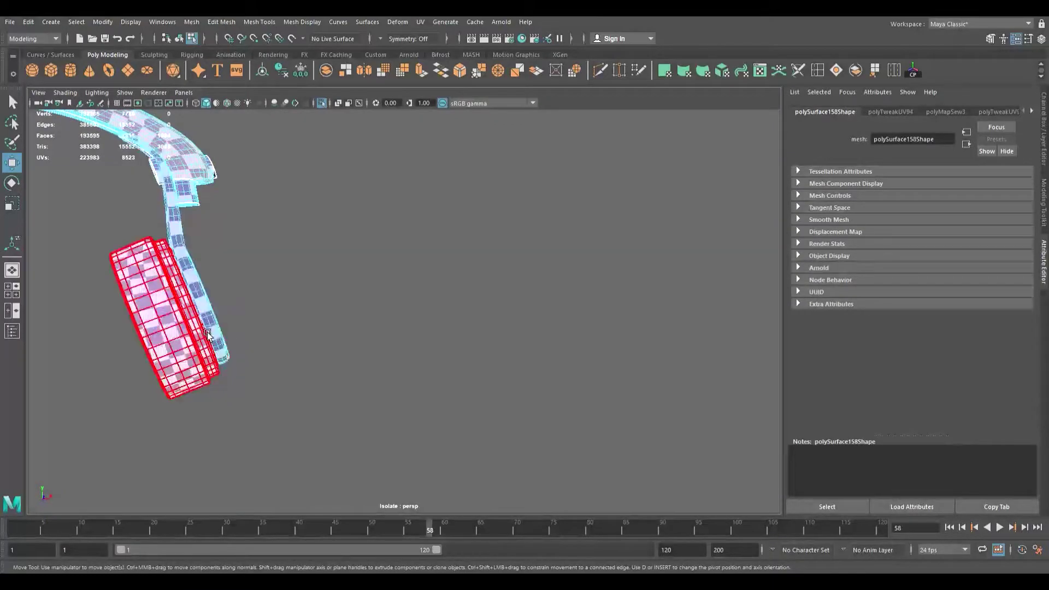
middle_click_drag(153, 330, 196, 324, "alt")
right_click_drag(196, 325, 293, 348, "alt")
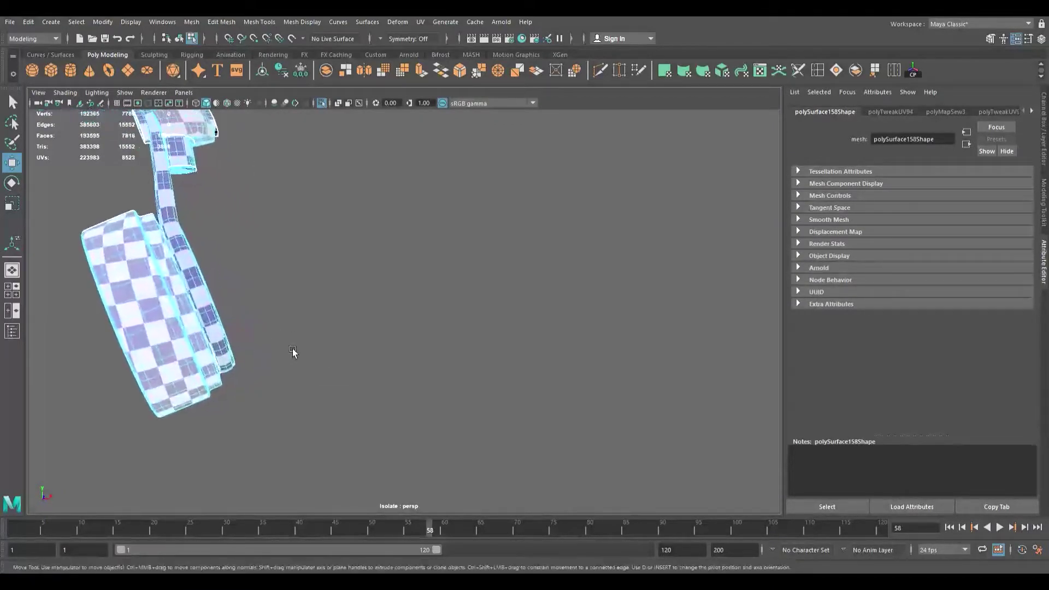
Step: Select the UV shell of the ear cup's cushion and examine its checker pattern around the outer side and inner rim
left_click(166, 310)
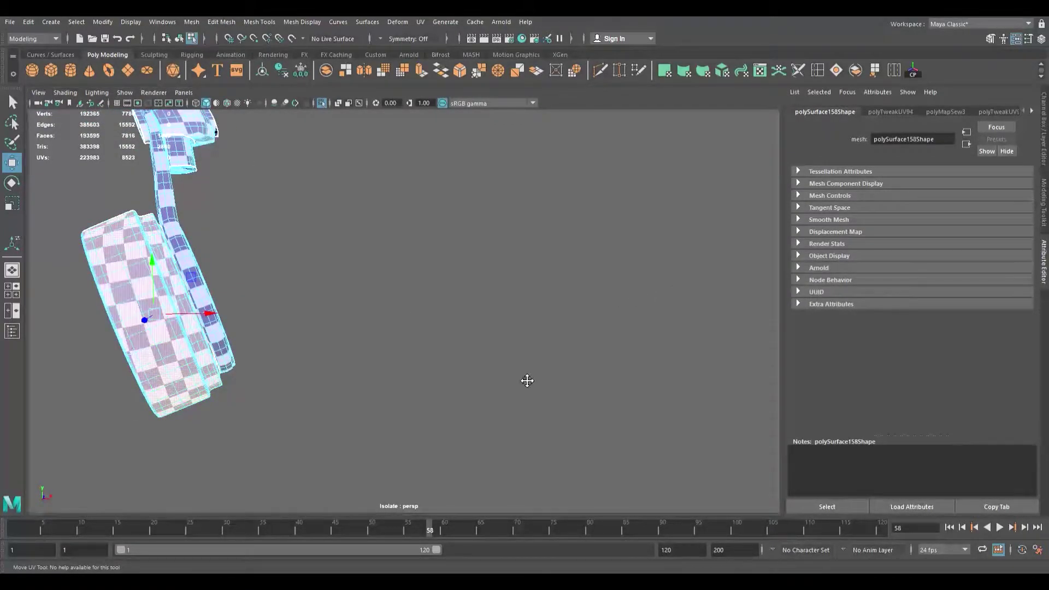
left_click_drag(165, 353, 403, 307, "alt")
middle_click_drag(146, 362, 212, 350, "alt")
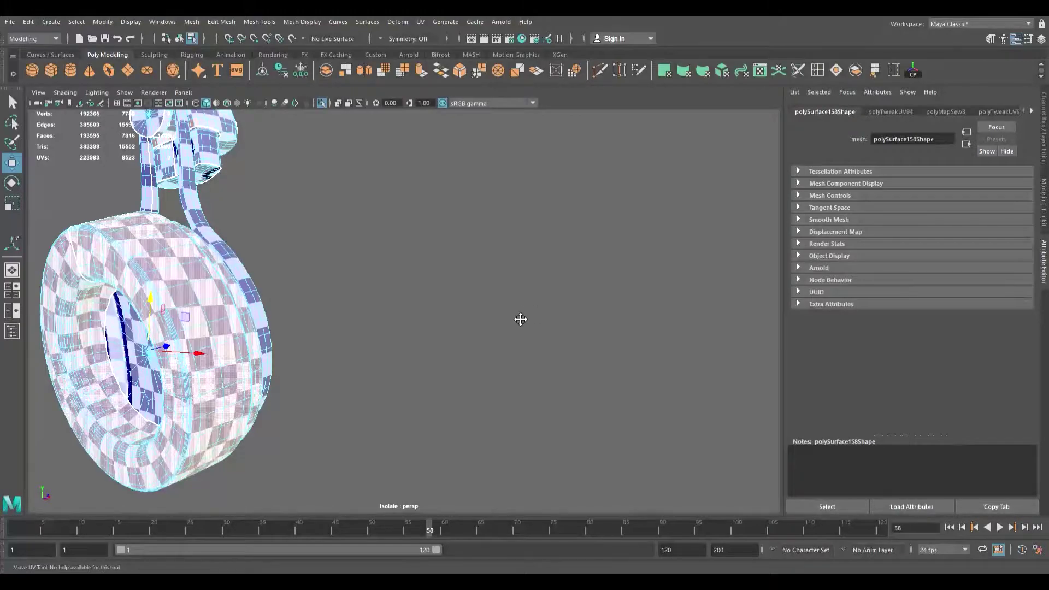
left_click(609, 316)
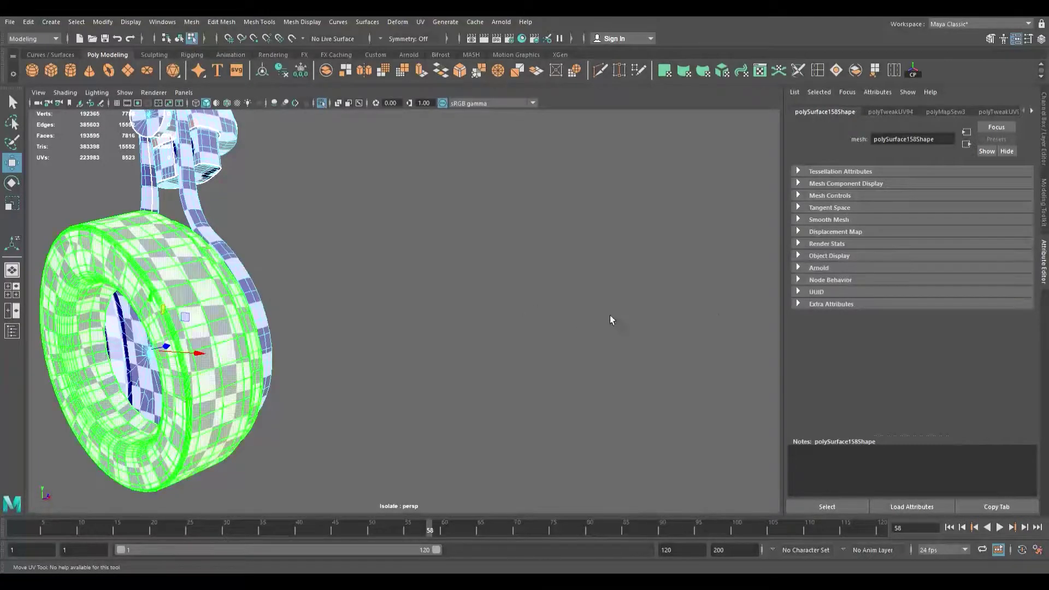
left_click(680, 255)
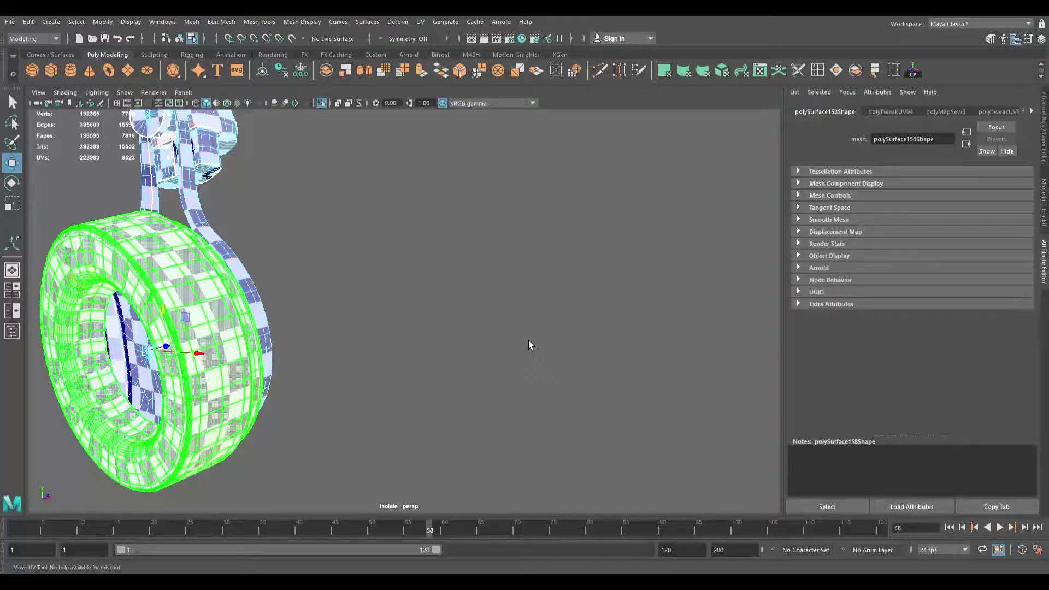
left_click_drag(290, 320, 313, 319, "alt")
middle_click_drag(312, 319, 267, 325, "alt")
left_click_drag(266, 326, 317, 343, "alt")
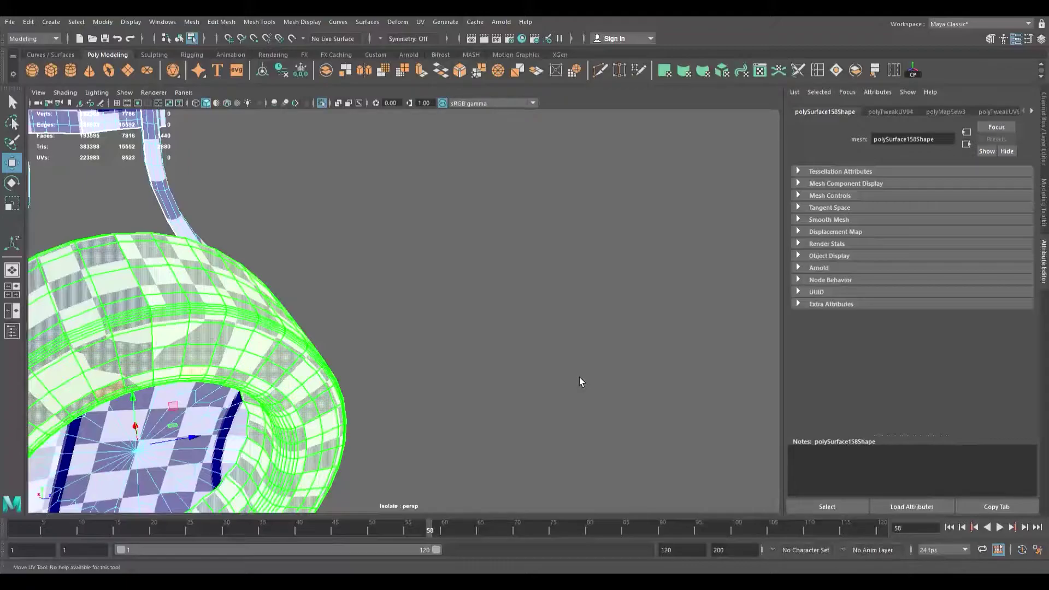
left_click_drag(221, 352, 192, 326, "alt")
scroll(230, 361, "down", 5)
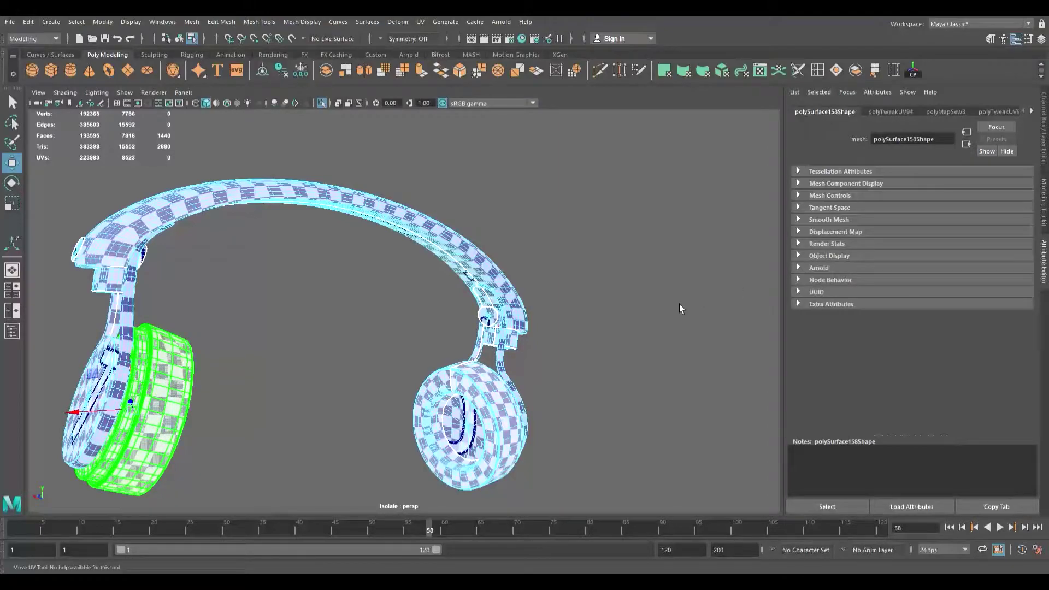
Step: Select the opposite ear cup's cushion UV shell and adjust its position and rotation in the UV layout
left_click(658, 401)
mouse_move(631, 395)
left_mouse_down()
mouse_move(615, 394)
mouse_move(623, 382)
left_mouse_up()
key("e")
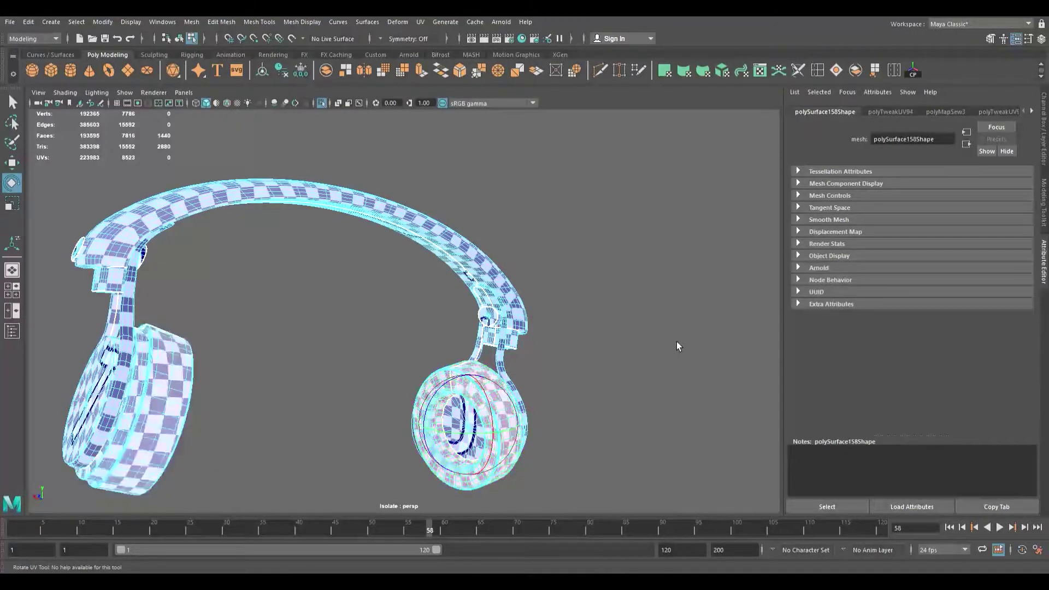
left_click_drag(677, 342, 678, 343)
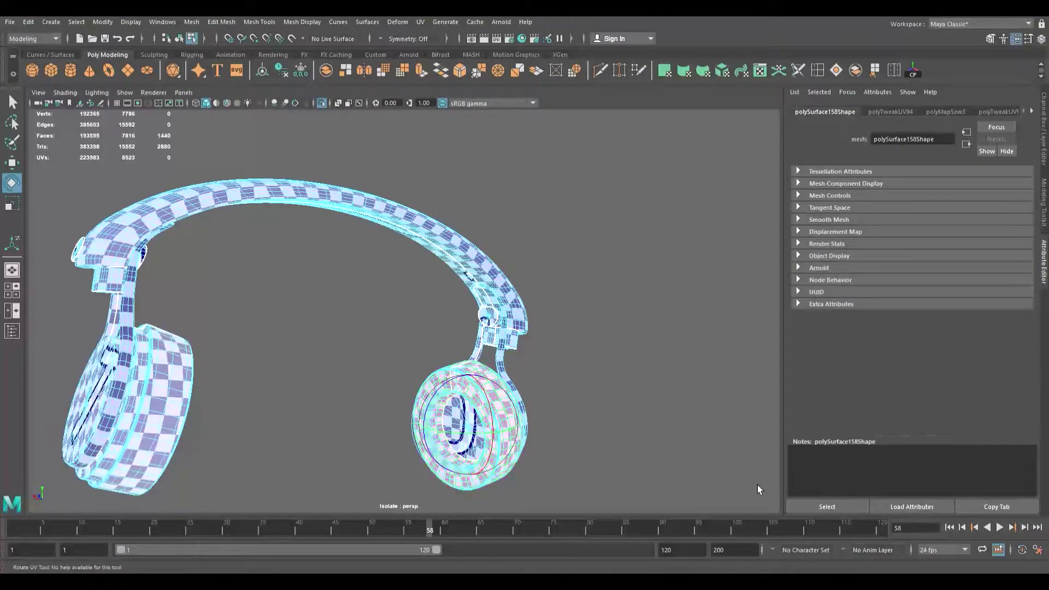
Step: Reposition the ear cup discs and small detail shells together in the UV layout, then select an ear cup shell
key("e")
key("w")
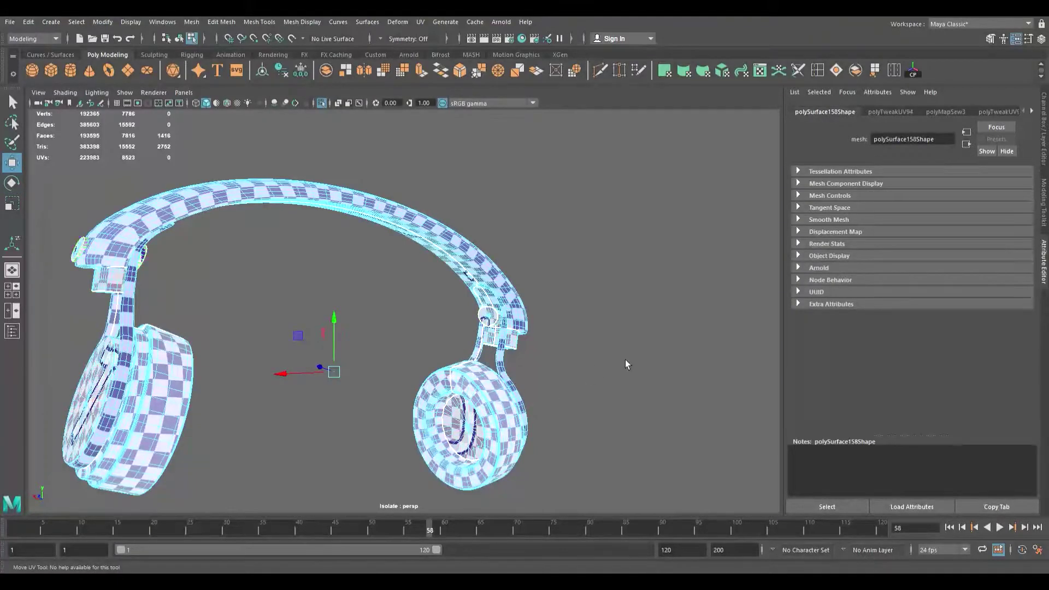
left_click_drag(626, 356, 625, 343)
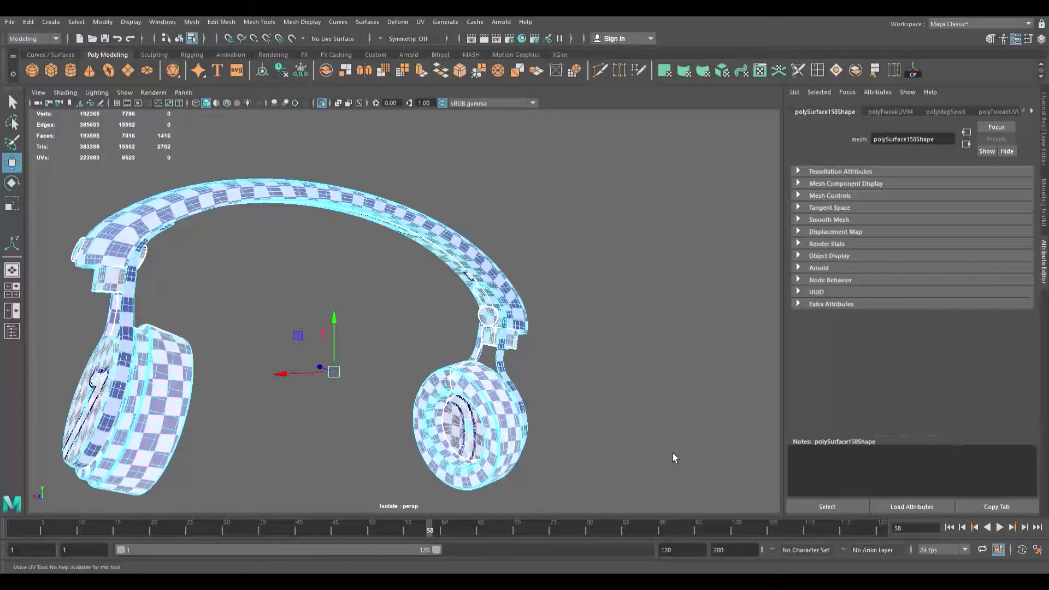
left_click(756, 381)
key("w")
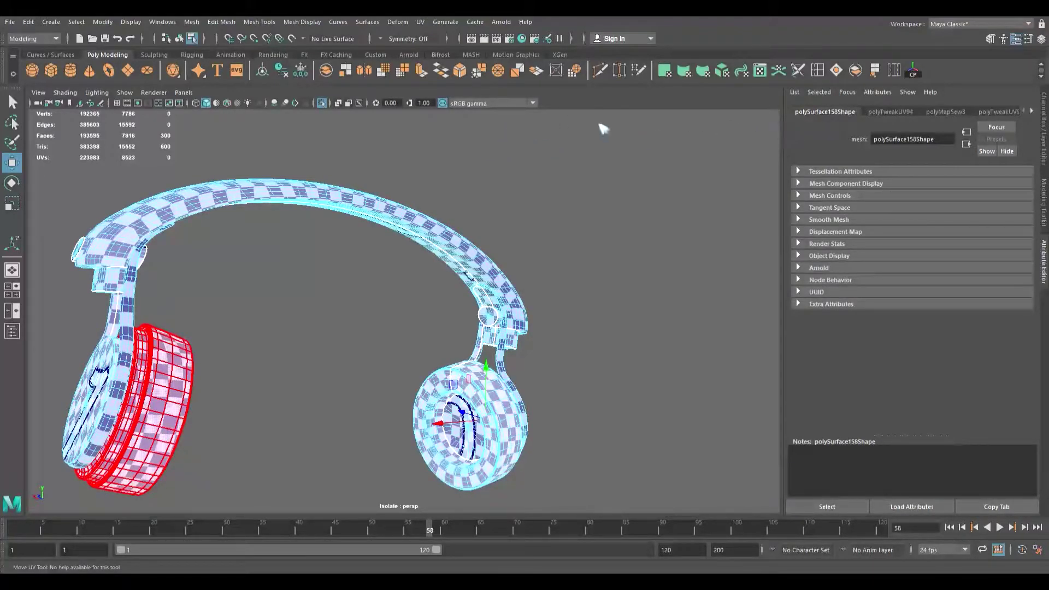
Step: Turn off the isolated view of the headphones to show the whole pineapple character
scroll(349, 254, "down", 8)
left_click_drag(339, 297, 397, 319, "alt")
middle_click_drag(397, 319, 320, 274, "alt")
scroll(321, 273, "up", 6)
left_click_drag(320, 274, 253, 250, "alt")
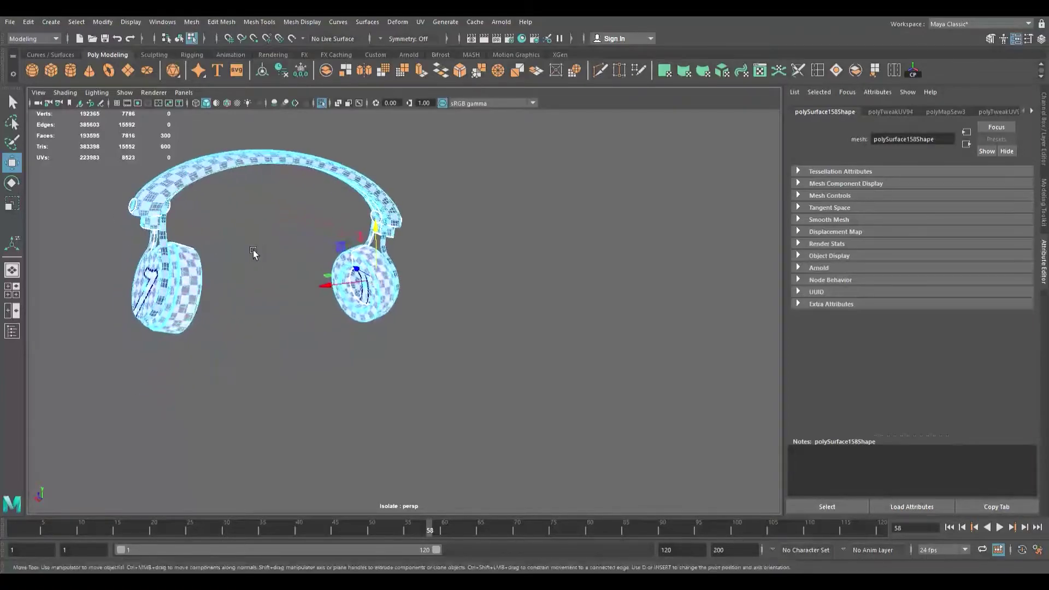
middle_click_drag(253, 251, 269, 290, "alt")
left_click(325, 105)
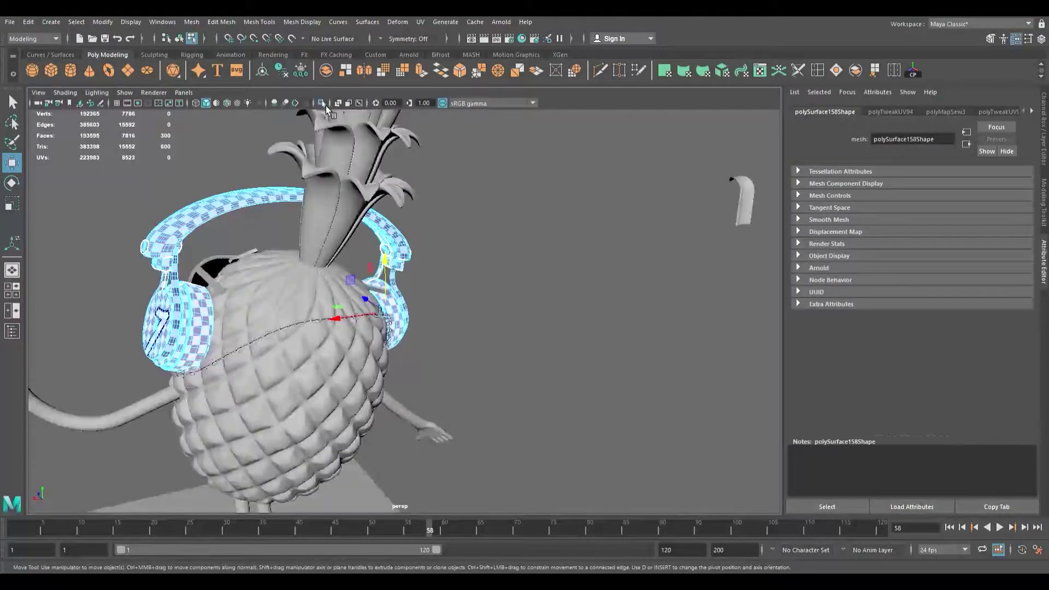
left_click_drag(360, 269, 333, 228, "alt")
right_click_drag(334, 228, 321, 173, "alt")
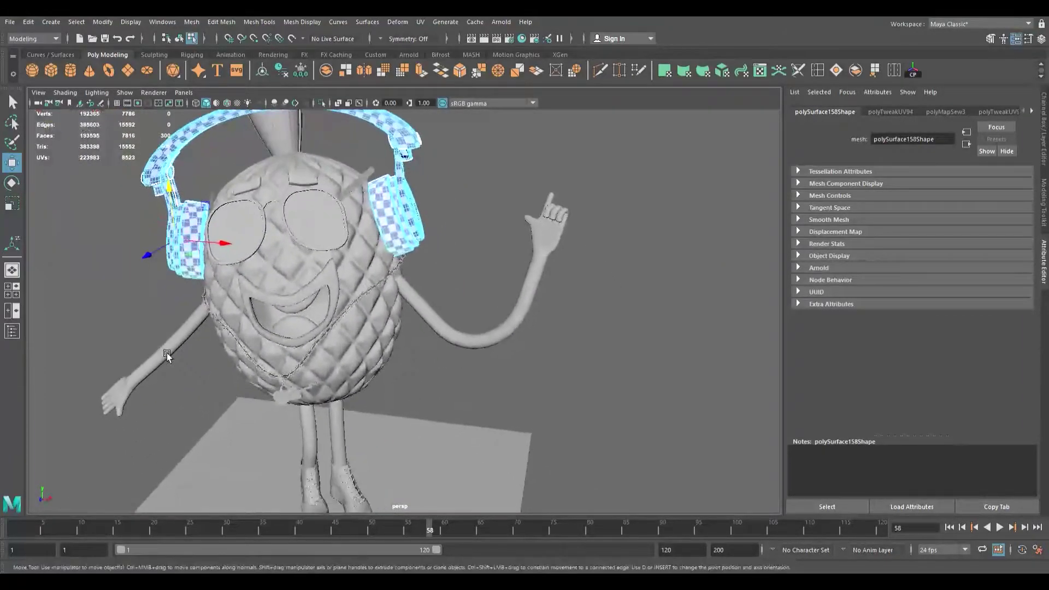
Step: Add the character's lowered arm to the headphones selection and return to object selection
left_click(180, 356, "shift")
left_click_drag(180, 356, 292, 323, "alt")
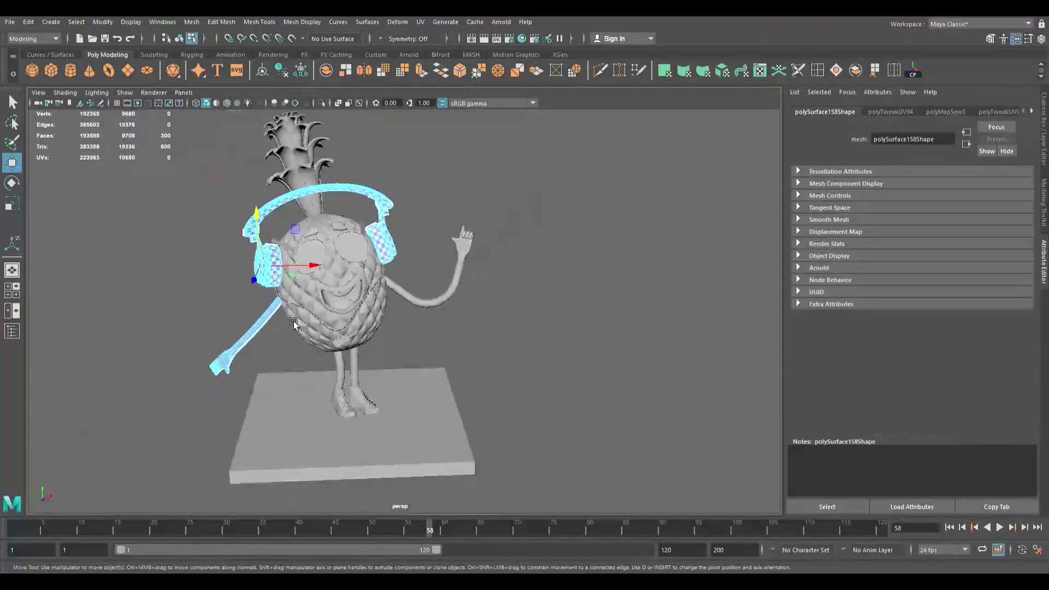
left_click(419, 262)
scroll(396, 281, "down", 2)
middle_click_drag(396, 281, 324, 284, "alt")
left_click_drag(324, 284, 298, 282, "alt")
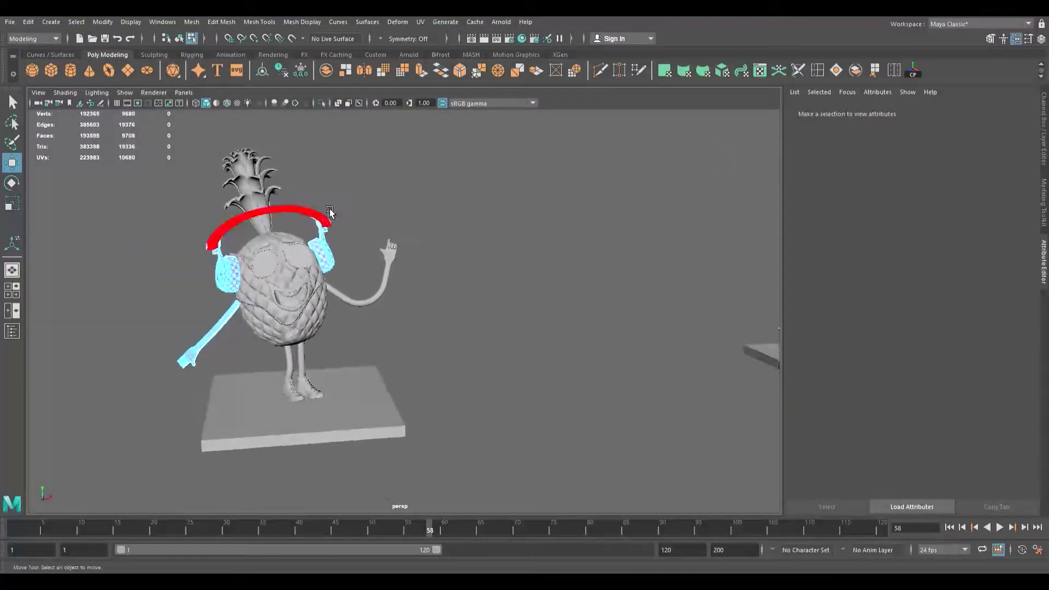
left_click(310, 298)
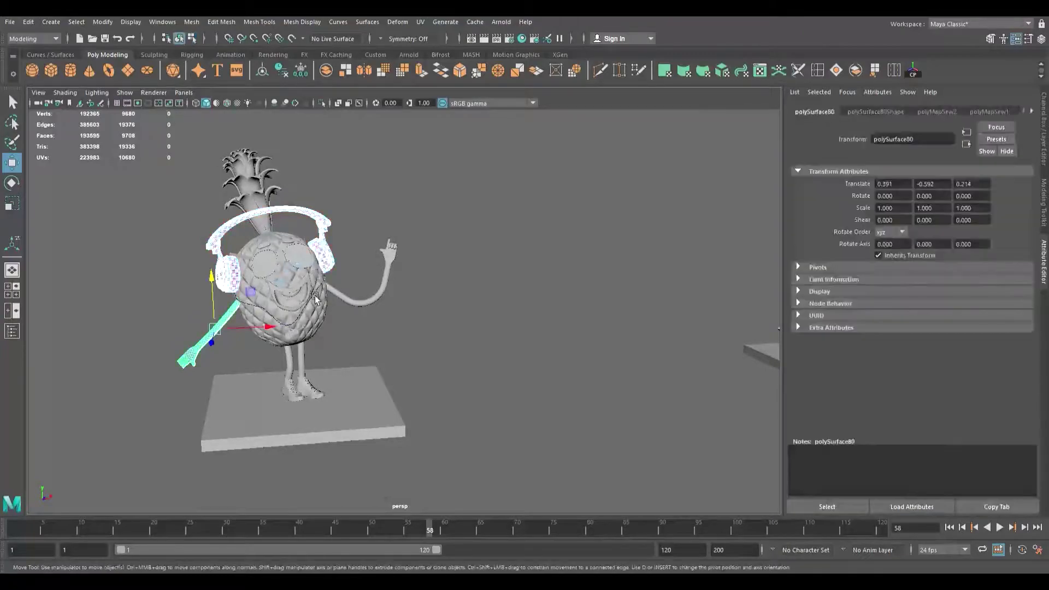
Step: Select only the pineapple character's lowered arm
scroll(328, 299, "down", 4)
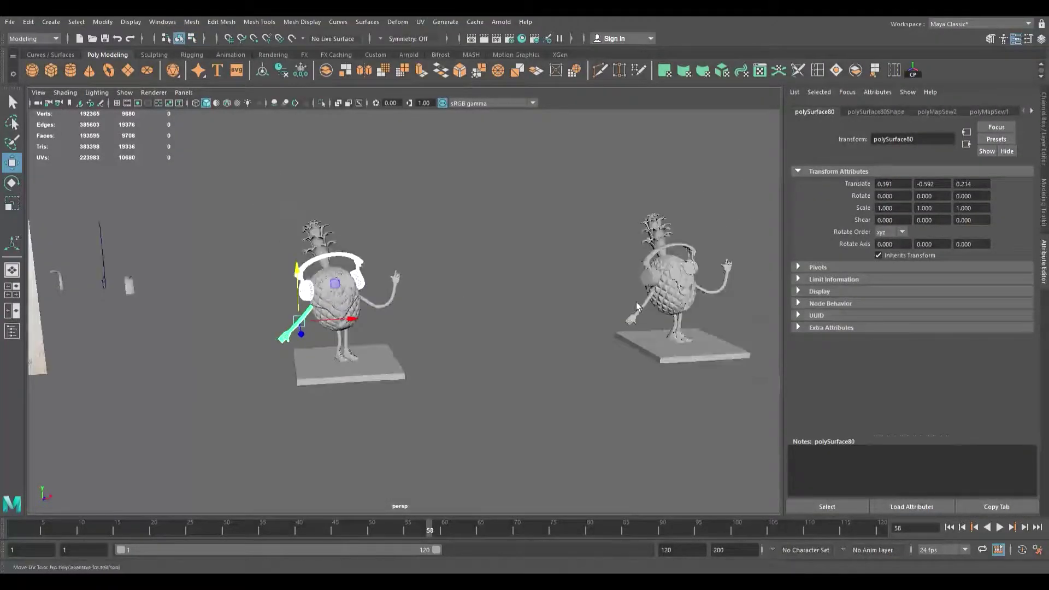
scroll(348, 334, "up", 5)
left_click_drag(328, 318, 293, 309, "alt")
scroll(293, 310, "up", 6)
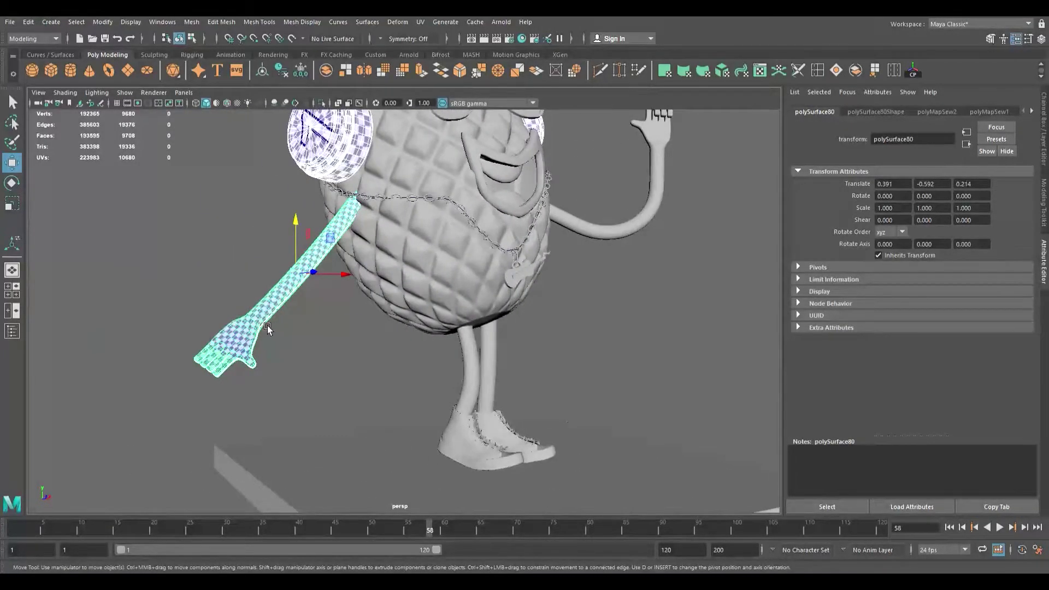
left_click(267, 326)
scroll(349, 321, "down", 5)
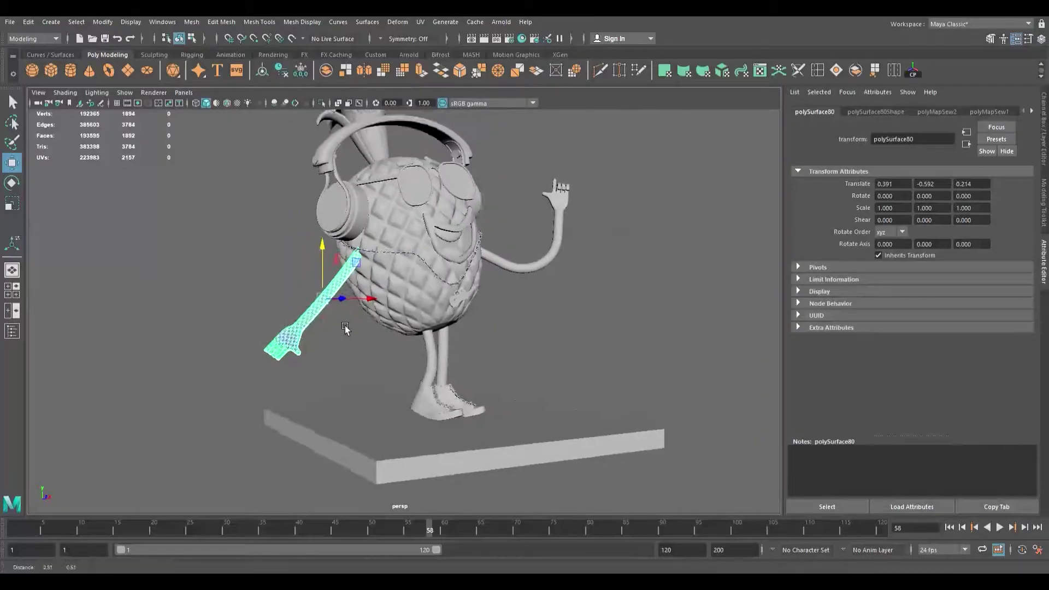
Step: Select the lip mesh that frames the pineapple character's open mouth
middle_click_drag(346, 329, 316, 357, "alt")
left_click_drag(383, 335, 358, 324, "alt")
middle_click_drag(359, 323, 325, 273, "alt")
scroll(323, 278, "up", 4)
middle_click_drag(246, 241, 300, 324, "alt")
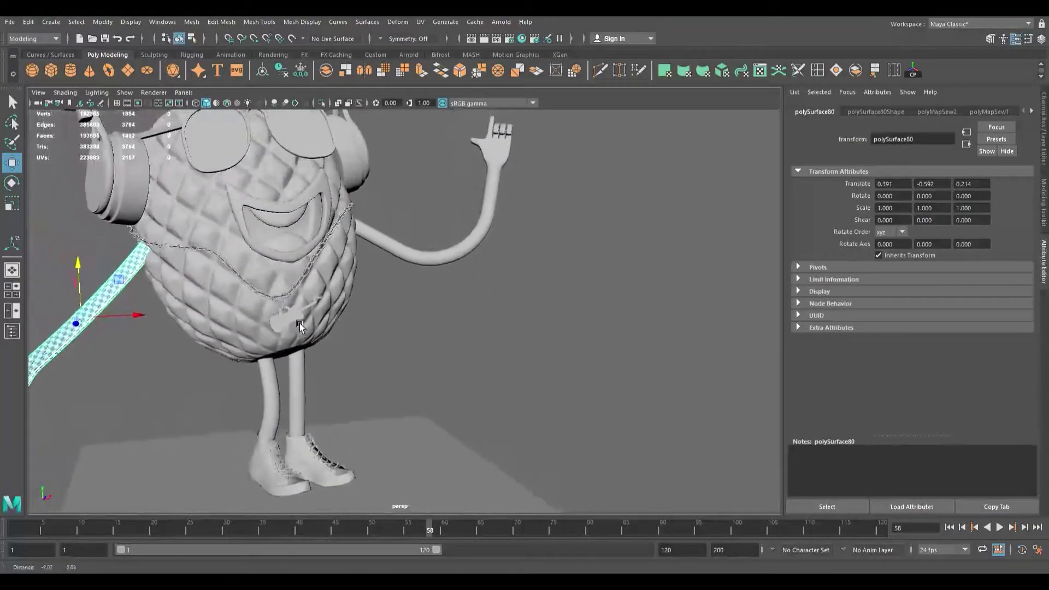
left_click(304, 212)
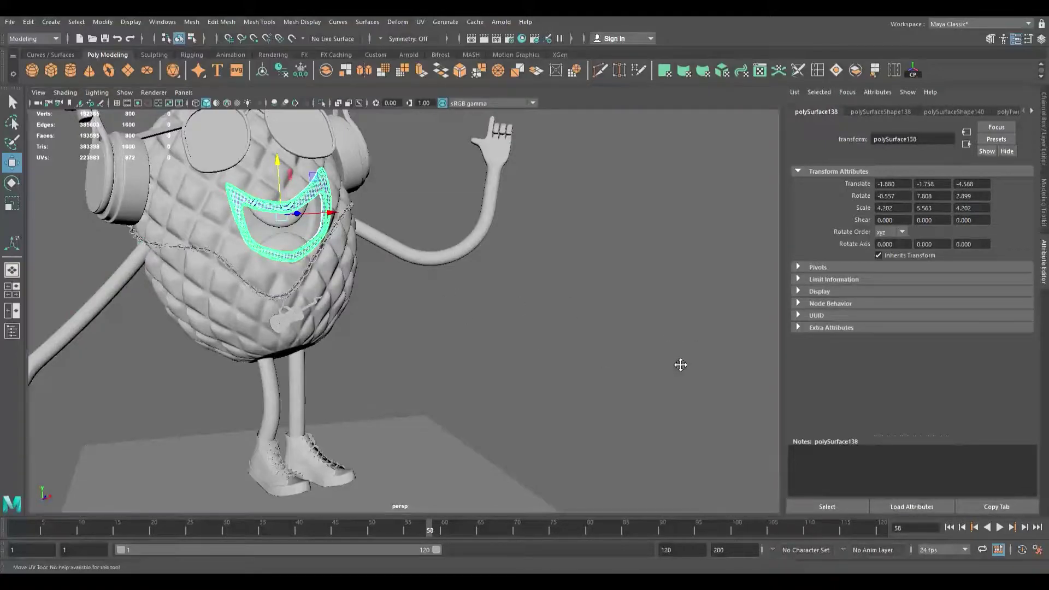
Step: Rotate and reposition the larger lip shell in the UV layout
key("e")
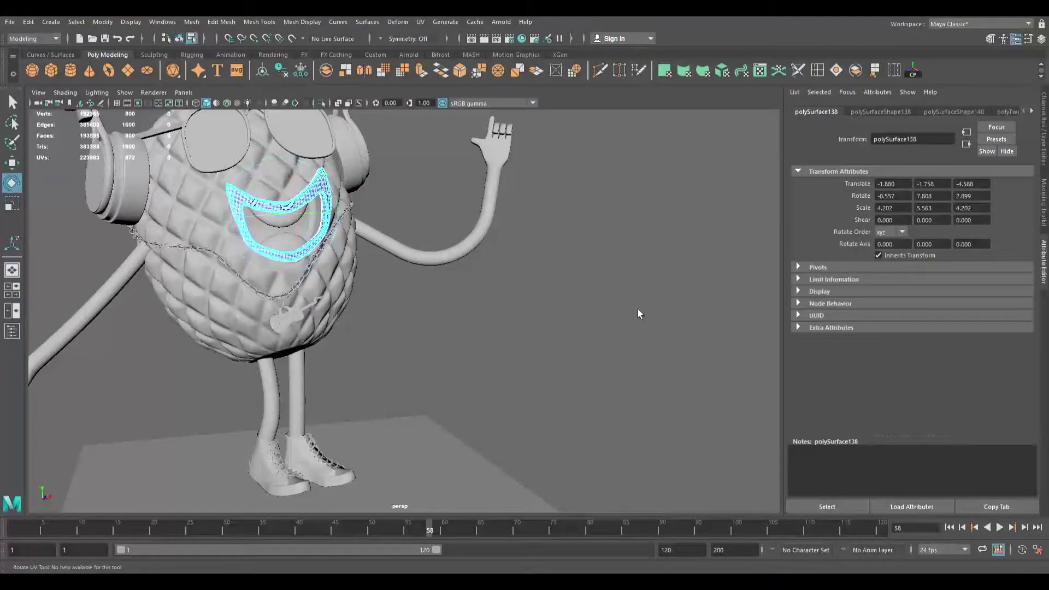
left_click(688, 317)
key("ctrl+z")
key("w")
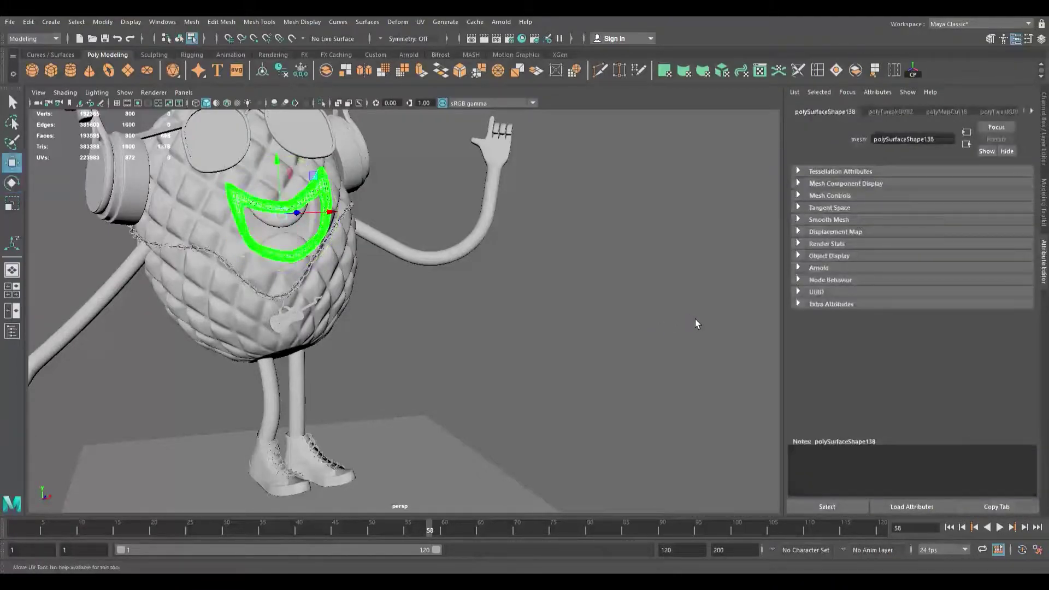
key("e")
left_click_drag(723, 326, 702, 302)
key("w")
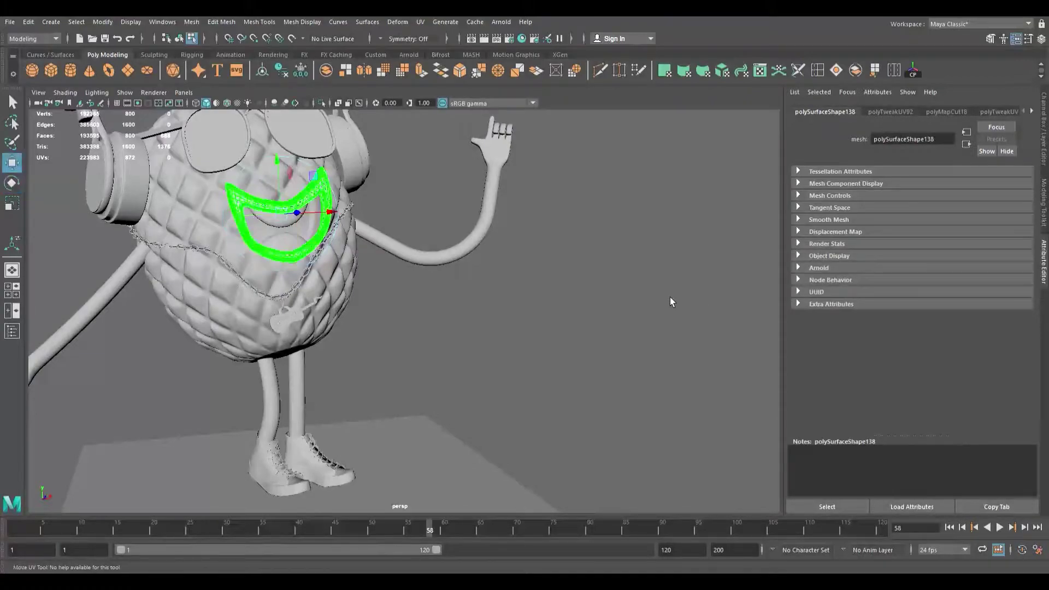
left_click_drag(659, 333, 667, 333)
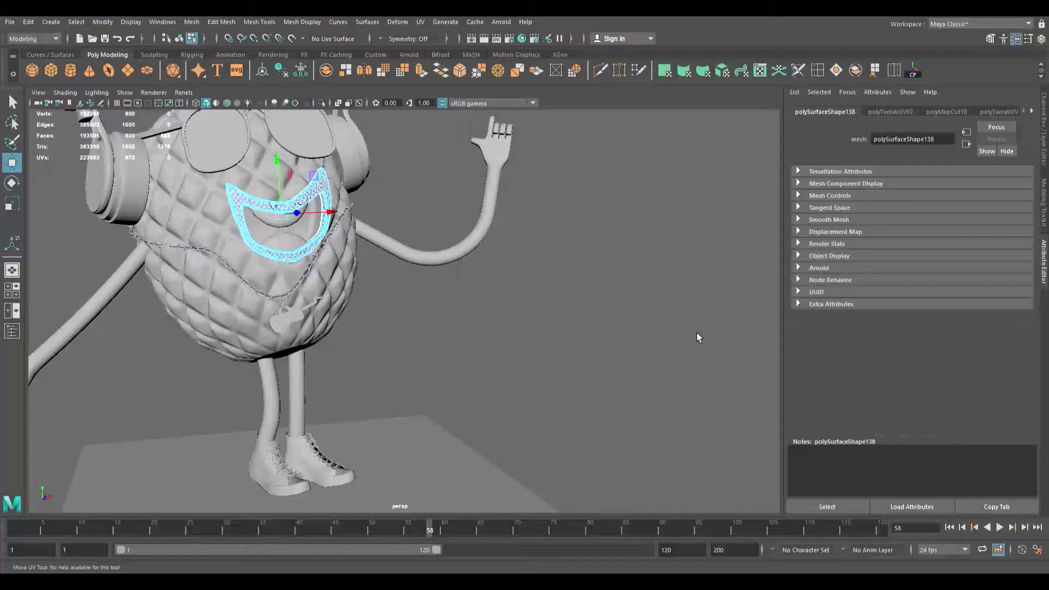
Step: Select the small inner lip shell and adjust its rotation and position in the UV layout
left_click(769, 327)
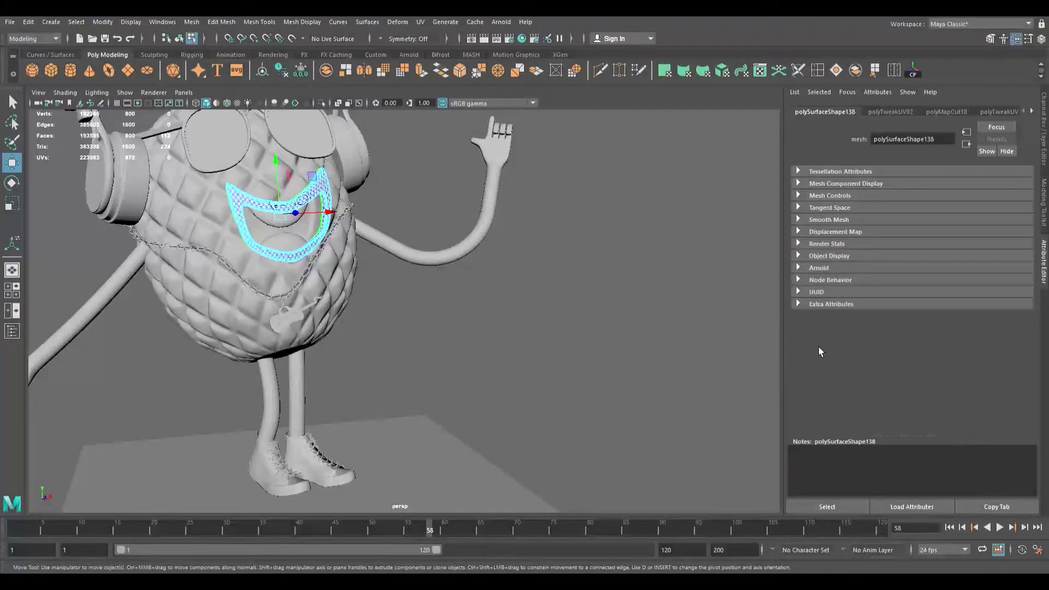
key("e")
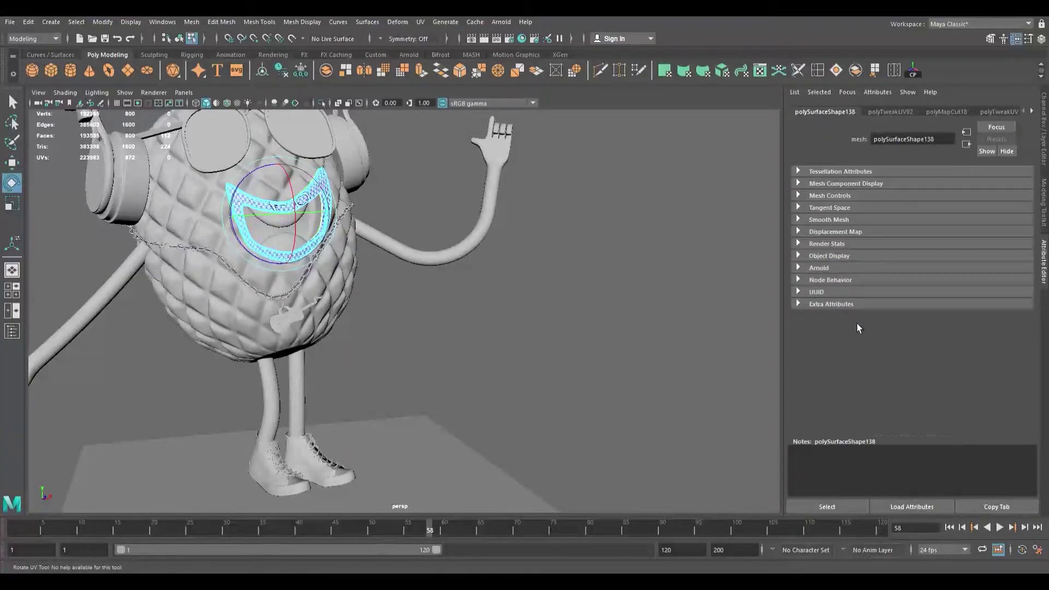
key("w")
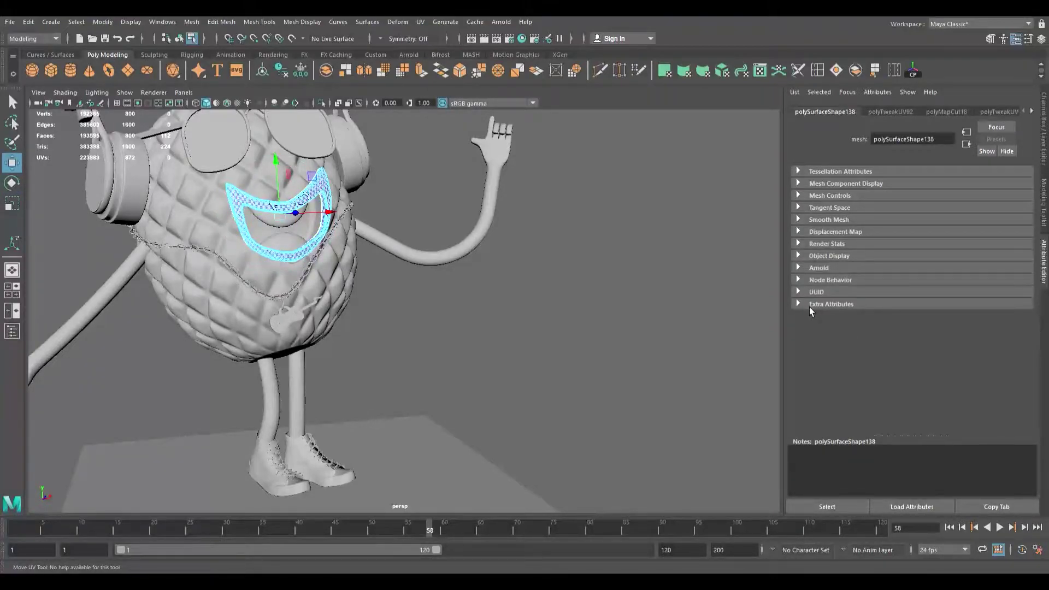
Step: Select the upper teeth and tongue inside the mouth and isolate them in the view
scroll(270, 241, "up", 5)
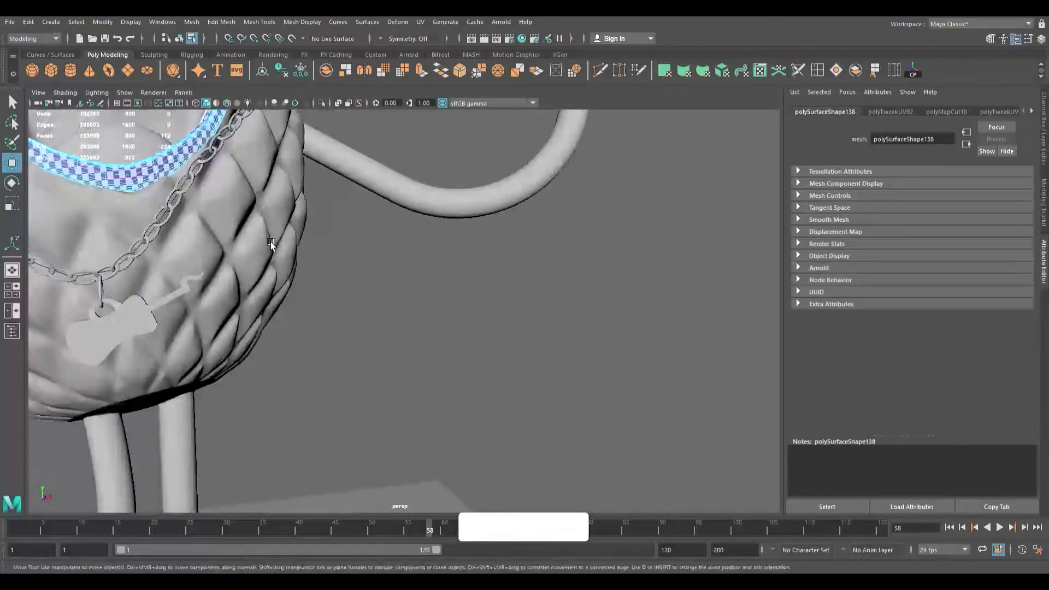
scroll(270, 242, "down", 5)
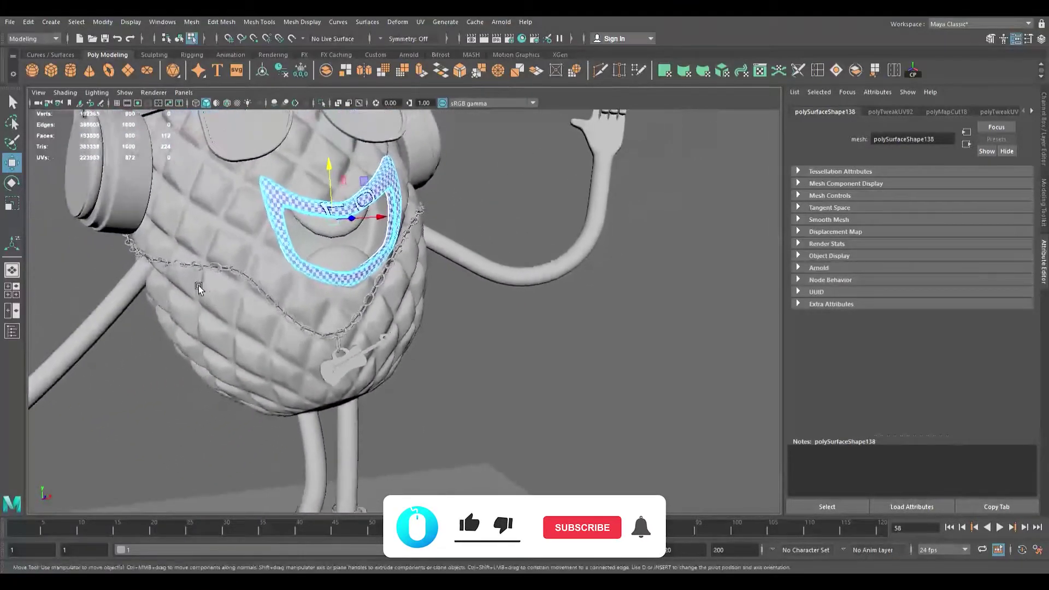
scroll(337, 248, "up", 3)
mouse_move(329, 247)
left_mouse_down("alt")
mouse_move(298, 268)
mouse_move(333, 266)
left_mouse_up("alt")
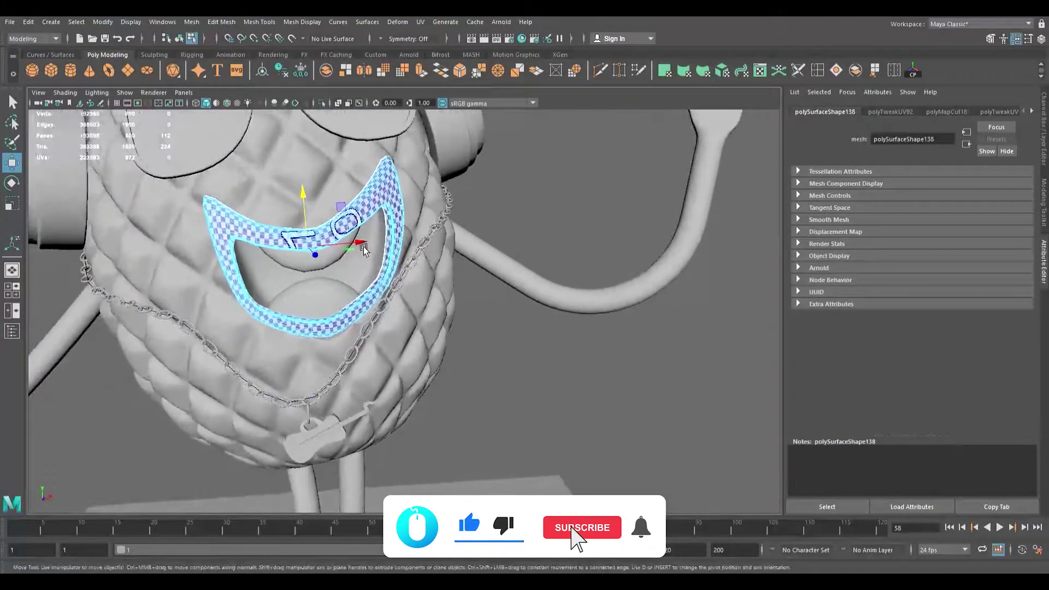
left_click(335, 266)
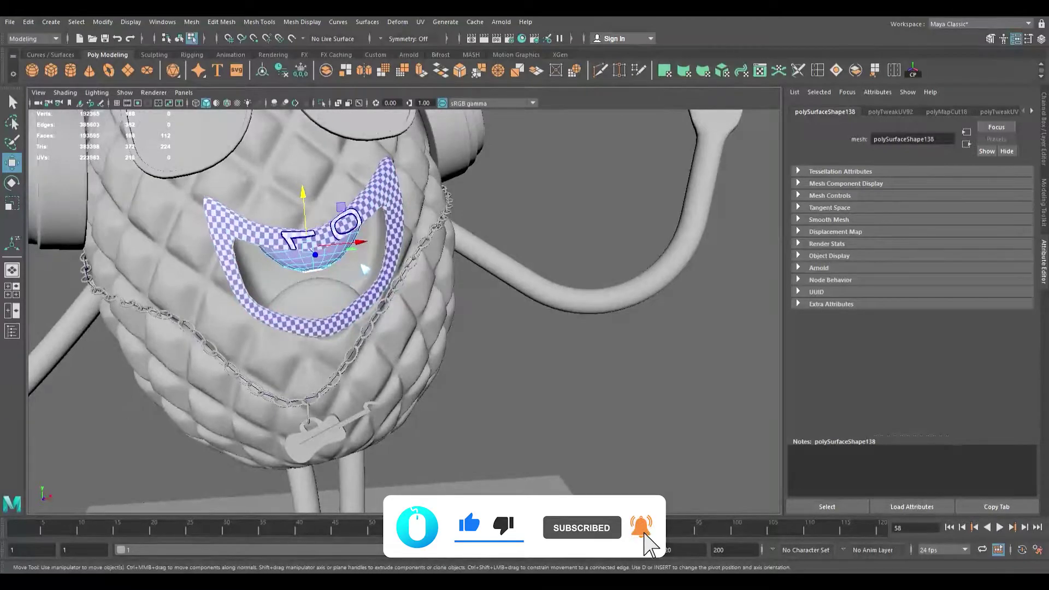
left_click(352, 284)
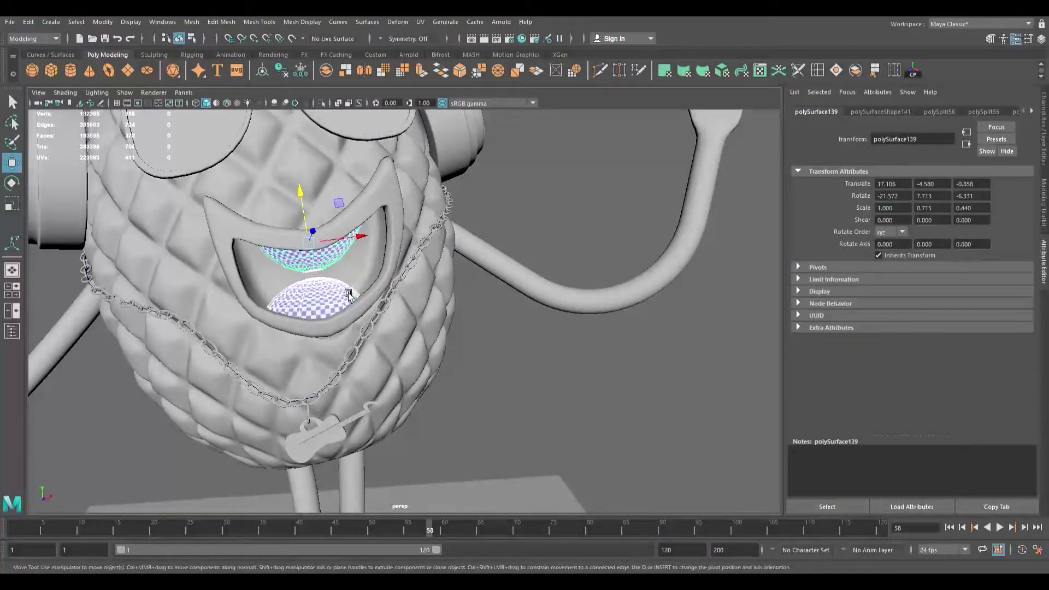
scroll(344, 306, "up", 6)
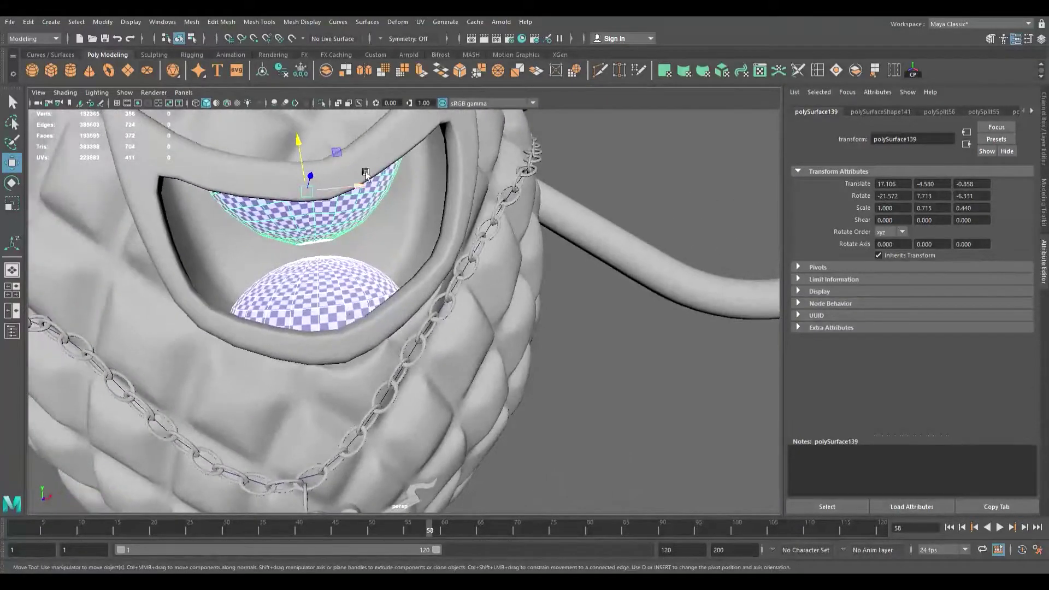
left_click(322, 103)
Step: Apply a planar UV projection based on the average face normals to the teeth and tongue
left_click_drag(360, 257, 321, 327, "alt")
middle_click_drag(320, 327, 340, 202, "alt")
left_click_drag(340, 204, 290, 223, "alt")
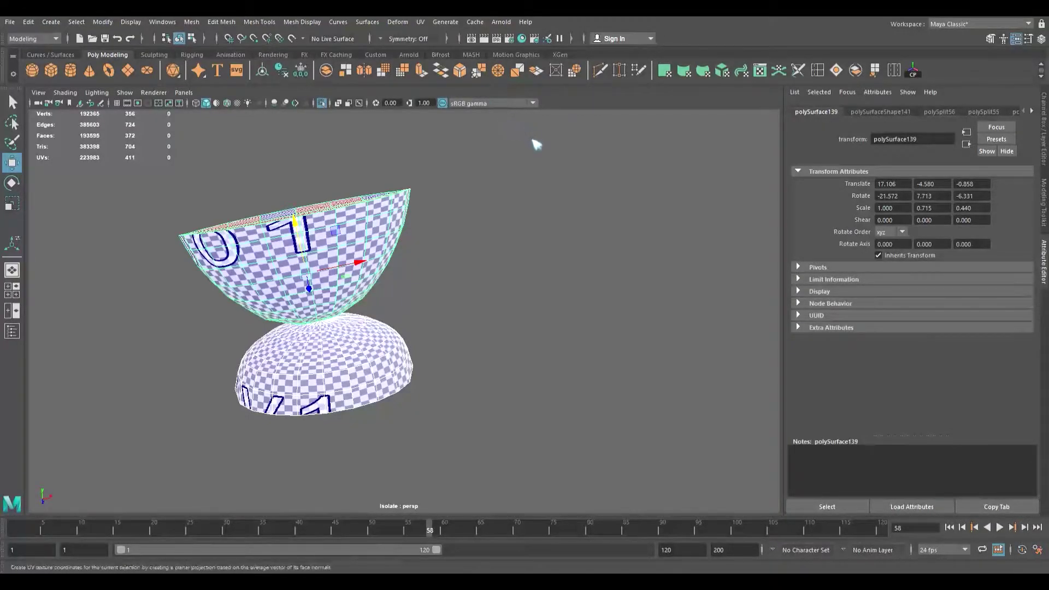
left_click_drag(331, 223, 293, 230, "alt")
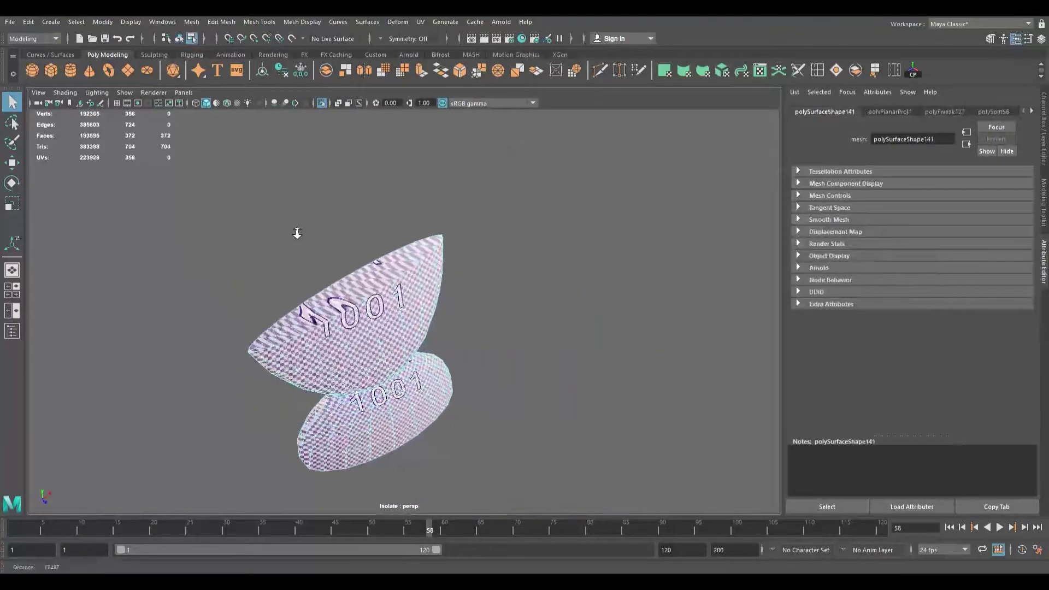
Step: Select the rim edge loops of the teeth and tongue and cut the UVs along them
scroll(353, 255, "up", 5)
right_click_drag(359, 269, 362, 242)
double_click(368, 260)
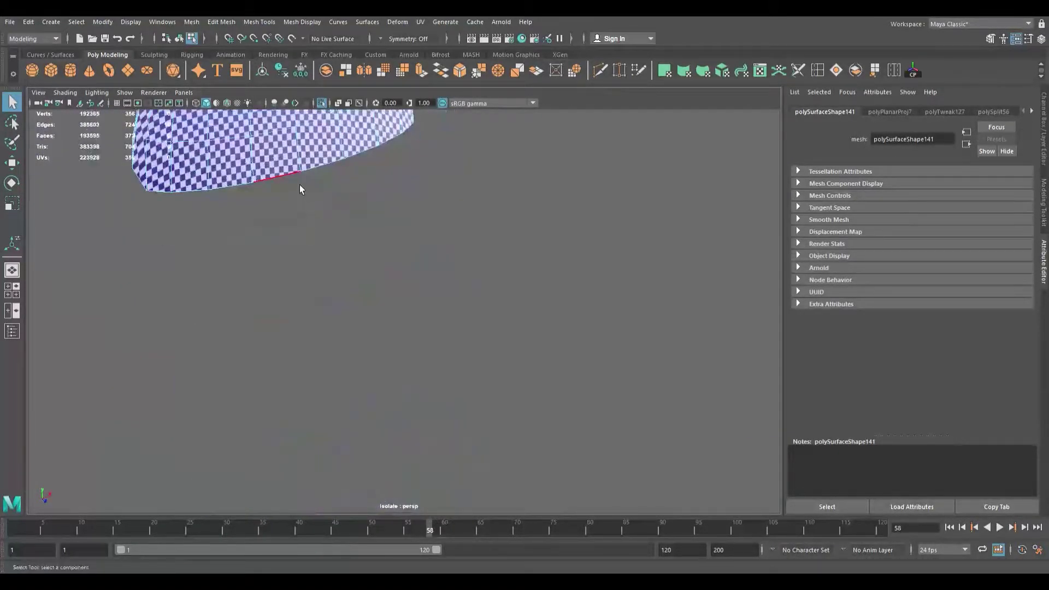
left_click_drag(294, 181, 113, 394, "alt")
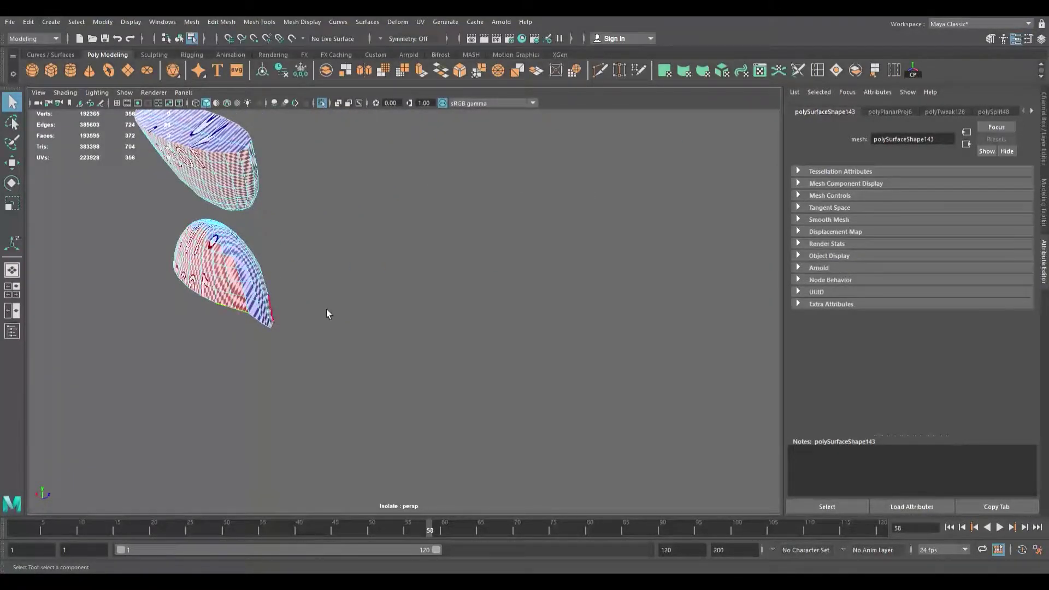
key("shift+x")
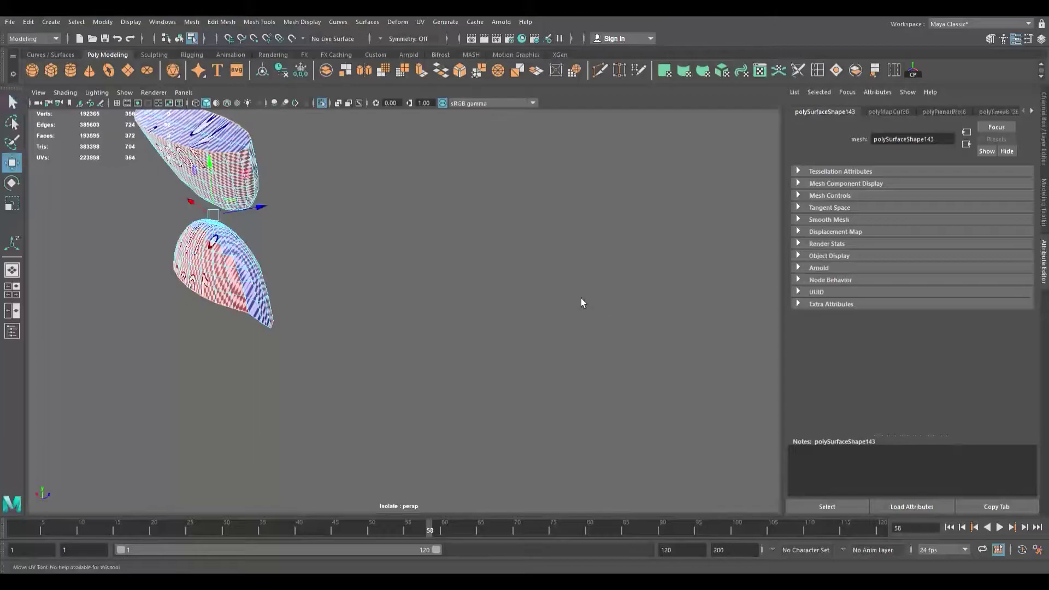
Step: Select the short edges at both ends of the upper teeth's rim
left_click_drag(261, 274, 251, 300, "alt")
right_click_drag(251, 301, 319, 324, "alt")
left_click_drag(230, 315, 276, 317, "alt")
middle_click_drag(276, 316, 305, 315, "alt")
right_click_drag(305, 315, 348, 327, "alt")
left_click(242, 303)
left_click(235, 328, "shift")
left_click_drag(188, 331, 225, 337, "alt")
left_click(319, 258, "shift")
left_click(321, 255, "shift")
Step: Add the short edges at both ends of the tongue's rim to the selection and cut the UVs there
left_click_drag(313, 350, 254, 295, "alt")
middle_click_drag(255, 295, 198, 491, "alt")
middle_click_drag(307, 286, 263, 363, "alt")
right_click_drag(263, 363, 456, 344, "alt")
middle_click_drag(279, 301, 382, 393, "alt")
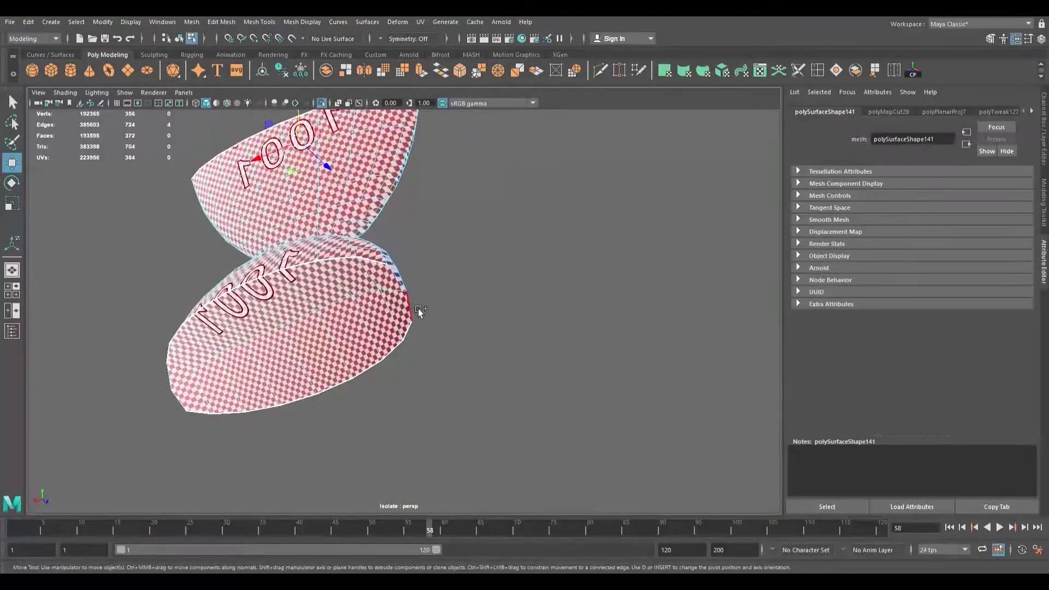
left_click(418, 310, "shift")
left_click(410, 285, "shift")
left_click(184, 398, "shift")
left_click(185, 384, "shift")
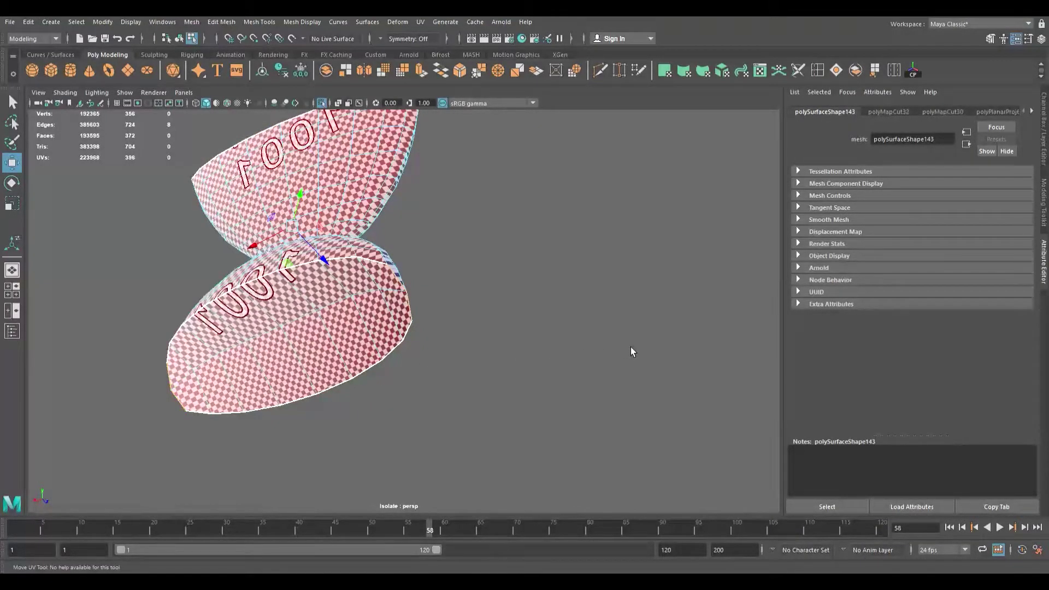
Step: Select all UV shells of the teeth and tongue and unfold them
left_click_drag(317, 287, 250, 368, "alt")
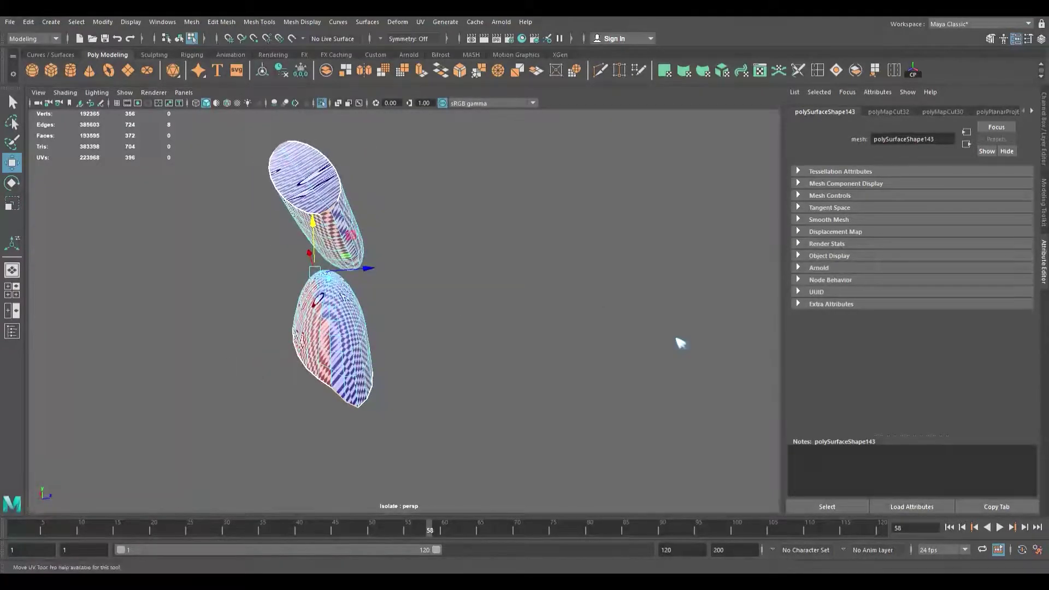
left_click(629, 312)
key("ctrl+z")
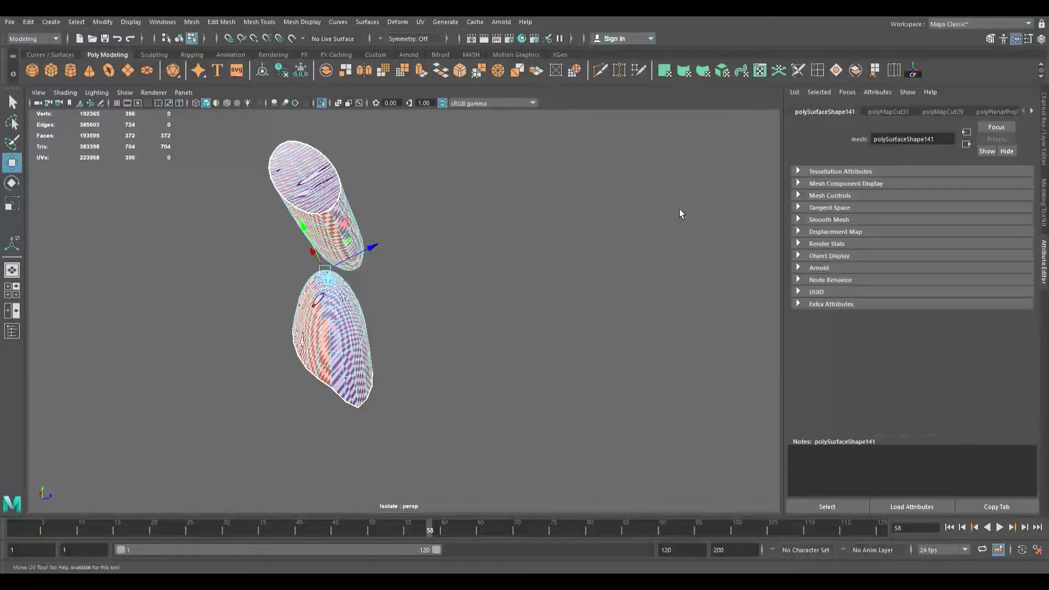
key("ctrl+u")
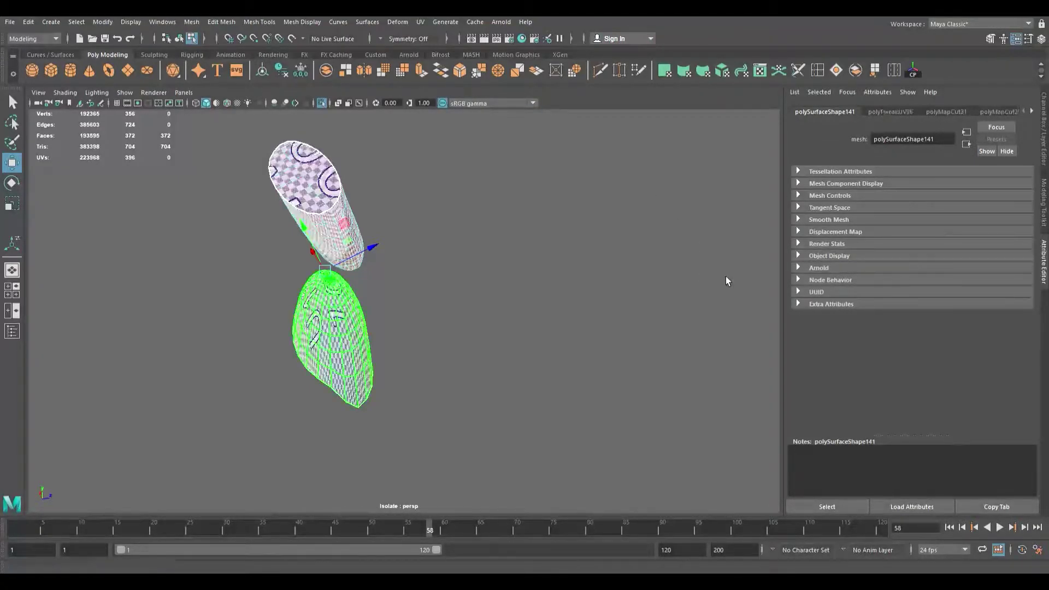
Step: Lay out and scale the teeth and tongue UV shells, and turn on the smooth mesh preview with cage
left_click_drag(365, 283, 293, 287, "alt")
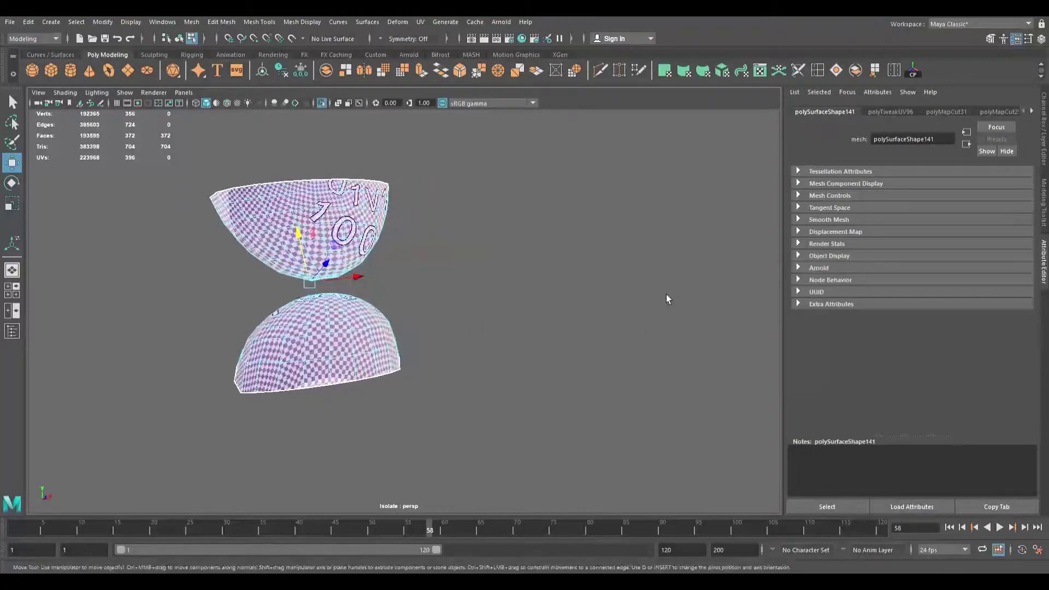
key("ctrl+l")
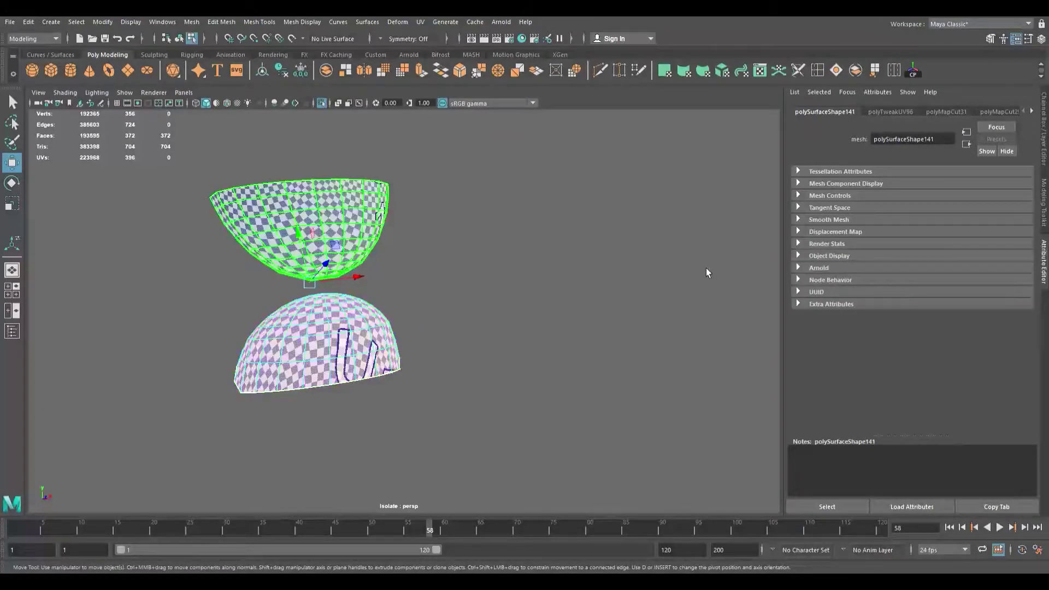
key("r")
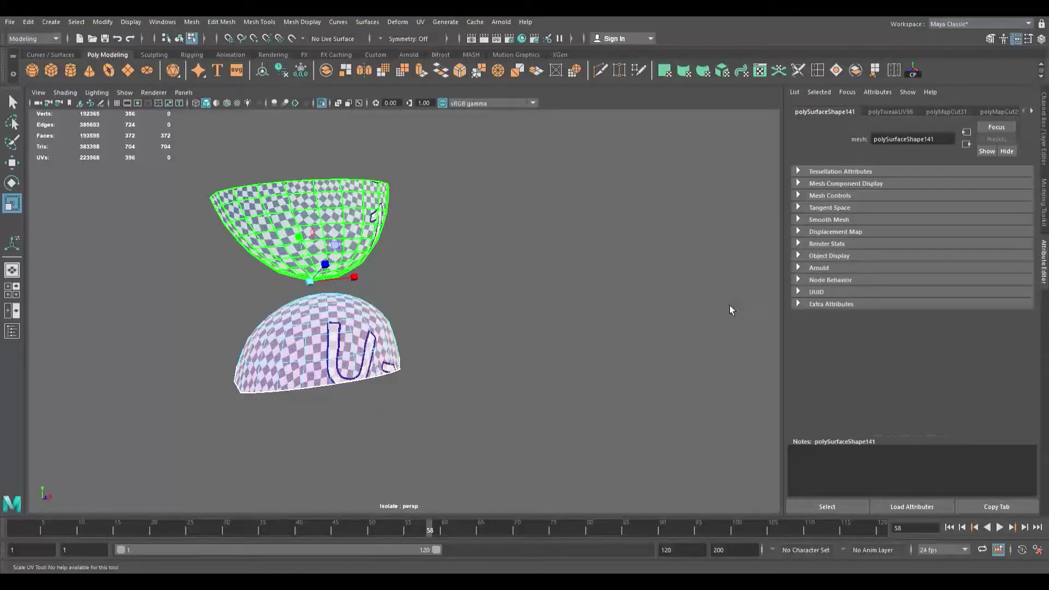
key("2")
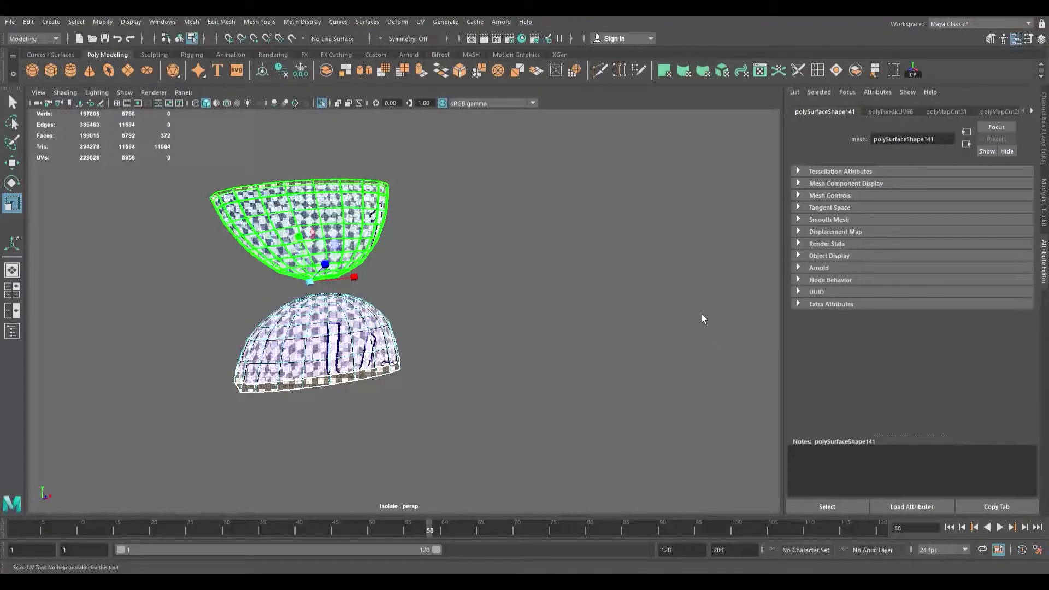
Step: Adjust the main upper teeth shell's placement in the UV layout, undoing the unwanted changes
key("w")
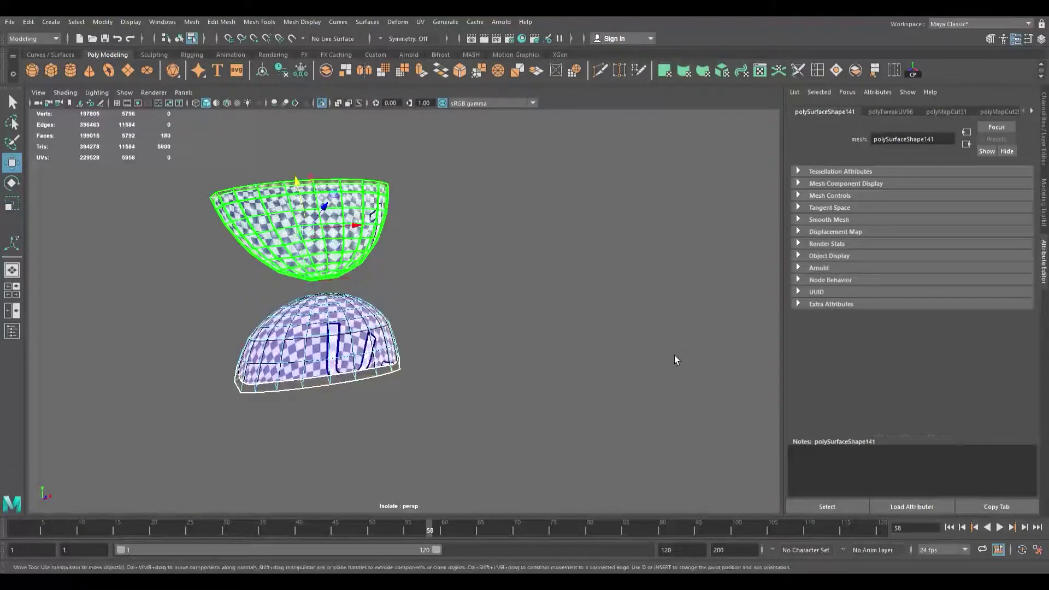
left_click(668, 360)
key("ctrl+z")
key("ctrl+z")
key("ctrl+z")
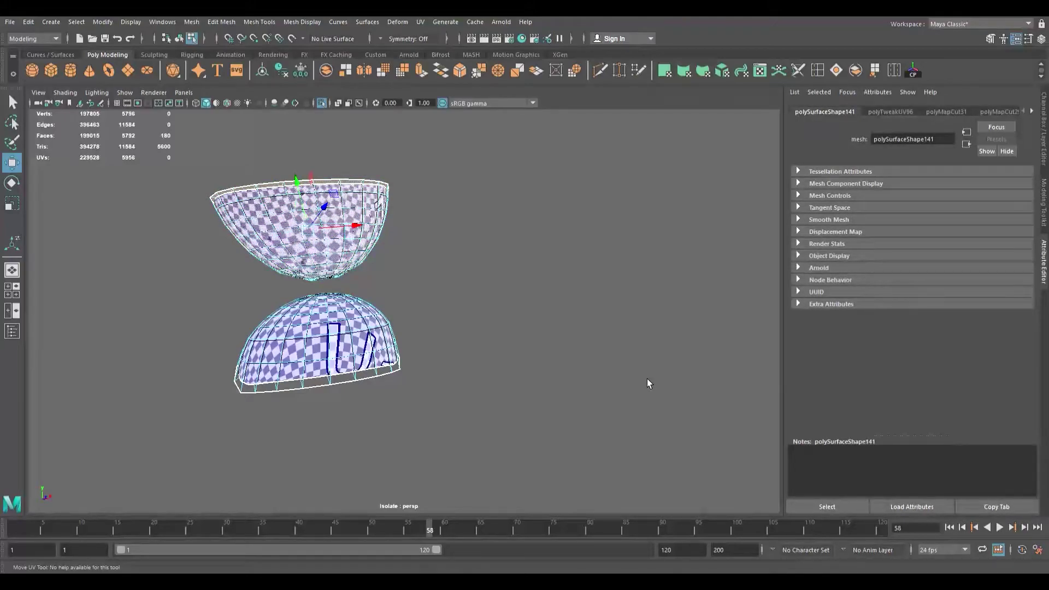
Step: Select and reposition the narrow rim shells of the teeth and tongue in the UV layout
left_click(811, 319)
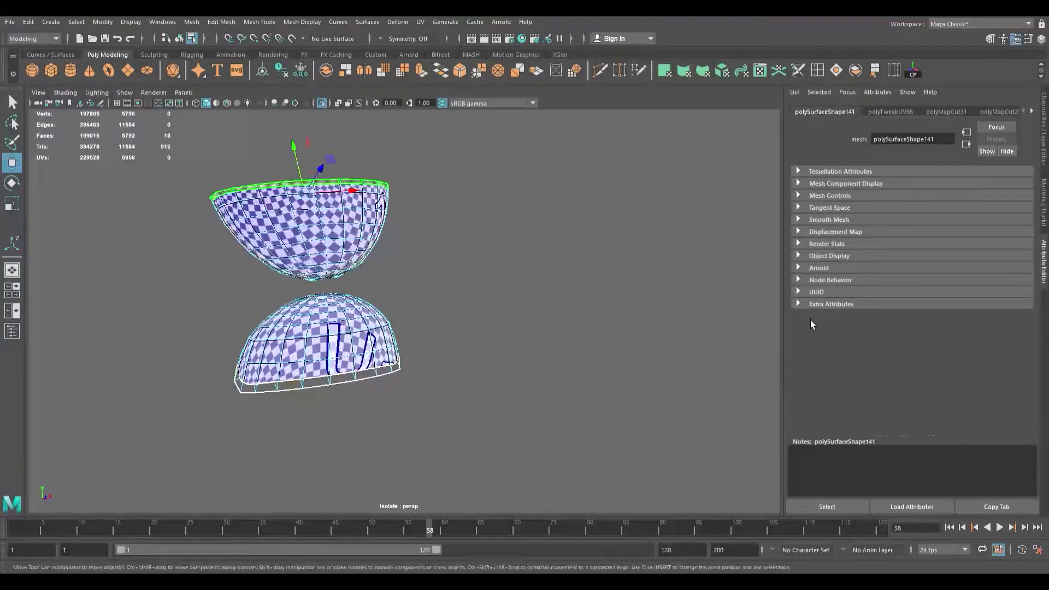
left_click(795, 385)
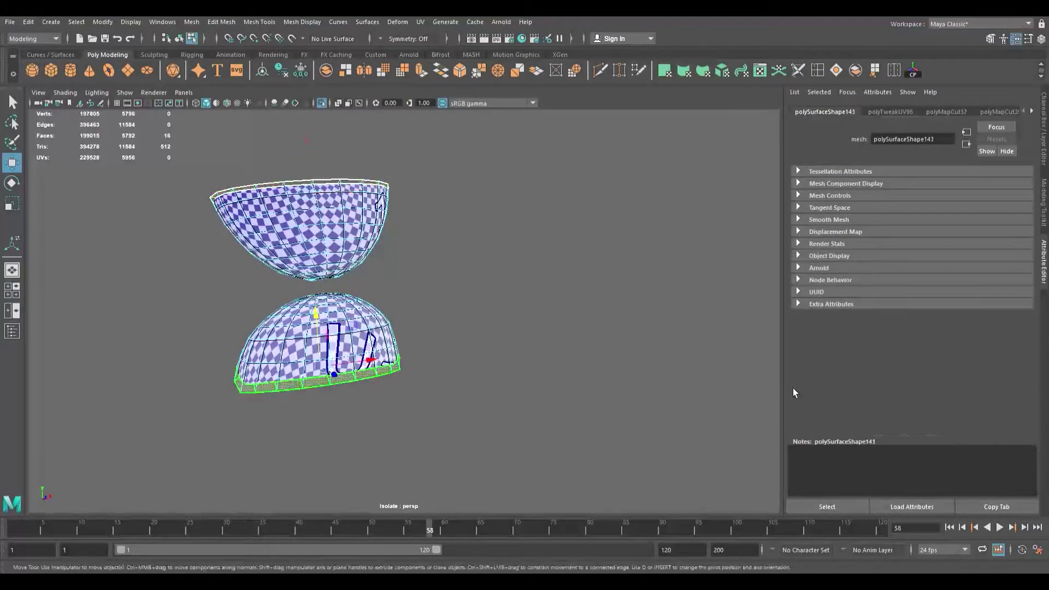
key("w")
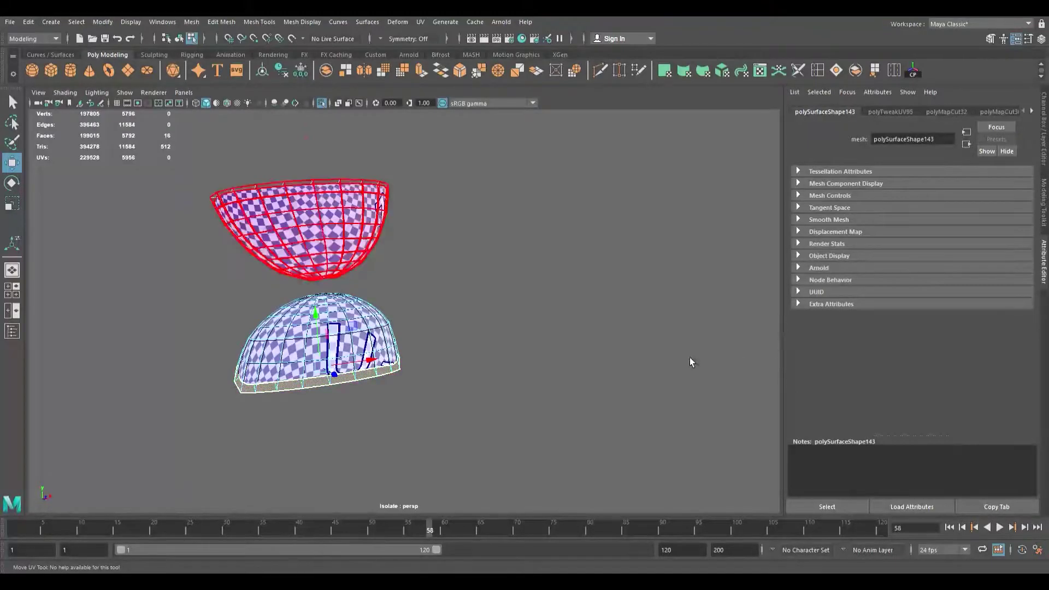
Step: Examine the checker texture along the tongue's narrow rim up close
left_click_drag(424, 351, 538, 307, "alt")
right_click_drag(379, 346, 429, 305, "alt")
left_click_drag(430, 305, 360, 207, "alt")
scroll(380, 301, "down", 5)
scroll(379, 300, "up", 3)
right_click_drag(360, 207, 583, 351, "alt")
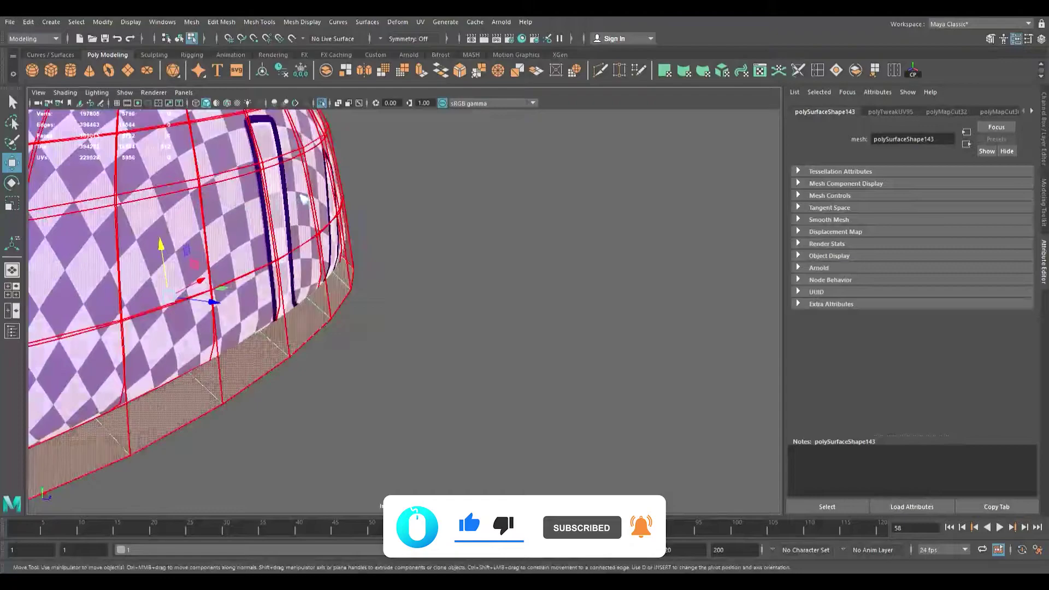
Step: Leave component selection on the tongue and review the checker texture across the upper teeth and tongue
left_click(412, 191)
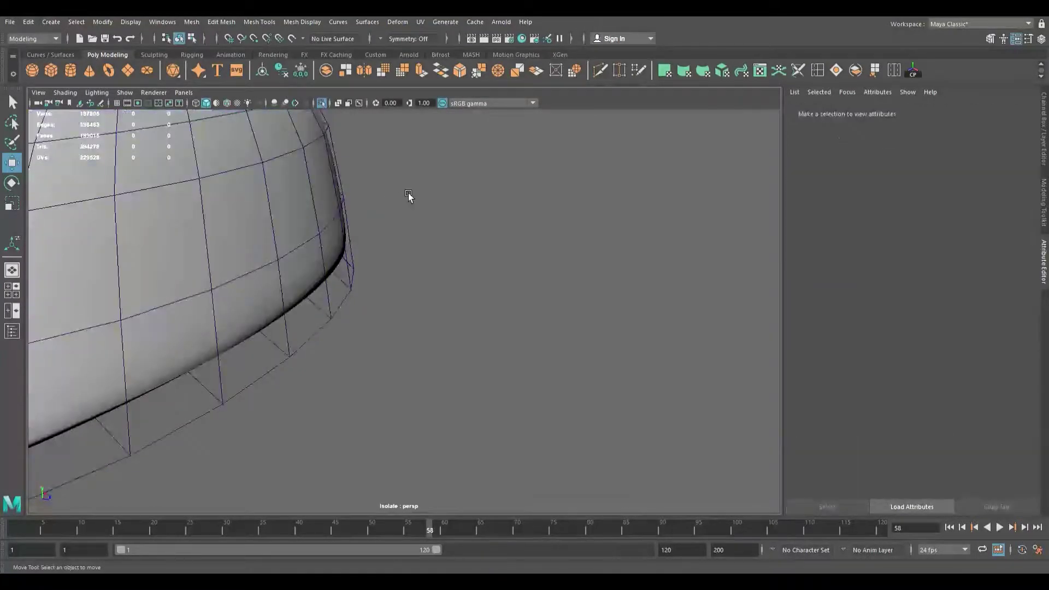
left_click(277, 241)
key("f")
left_click_drag(314, 221, 298, 197, "alt")
right_click_drag(298, 197, 332, 211, "alt")
left_click_drag(173, 208, 331, 361)
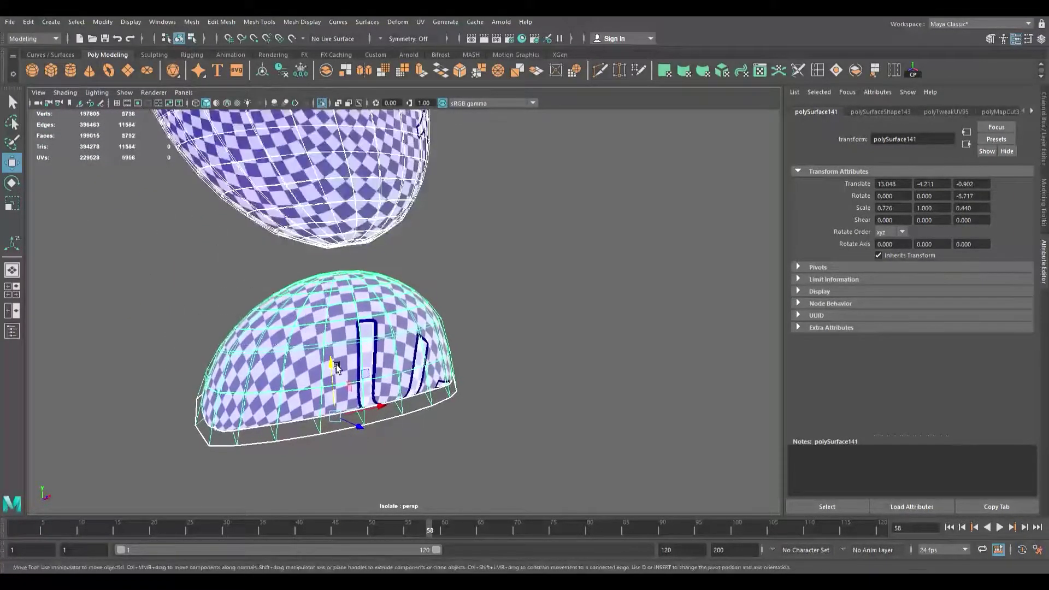
scroll(300, 281, "down", 3)
left_click_drag(296, 274, 287, 238, "alt")
middle_click_drag(309, 297, 263, 281, "alt")
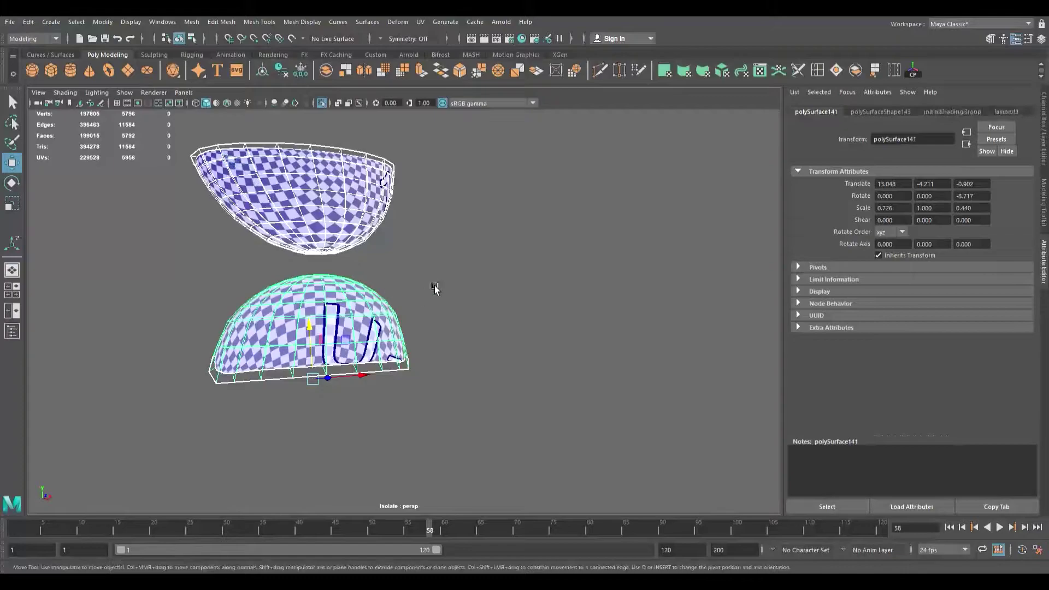
Step: Select the upper teeth and tongue meshes together and turn off their smooth mesh preview
left_click(421, 260)
left_click(320, 220)
left_click(322, 300, "shift")
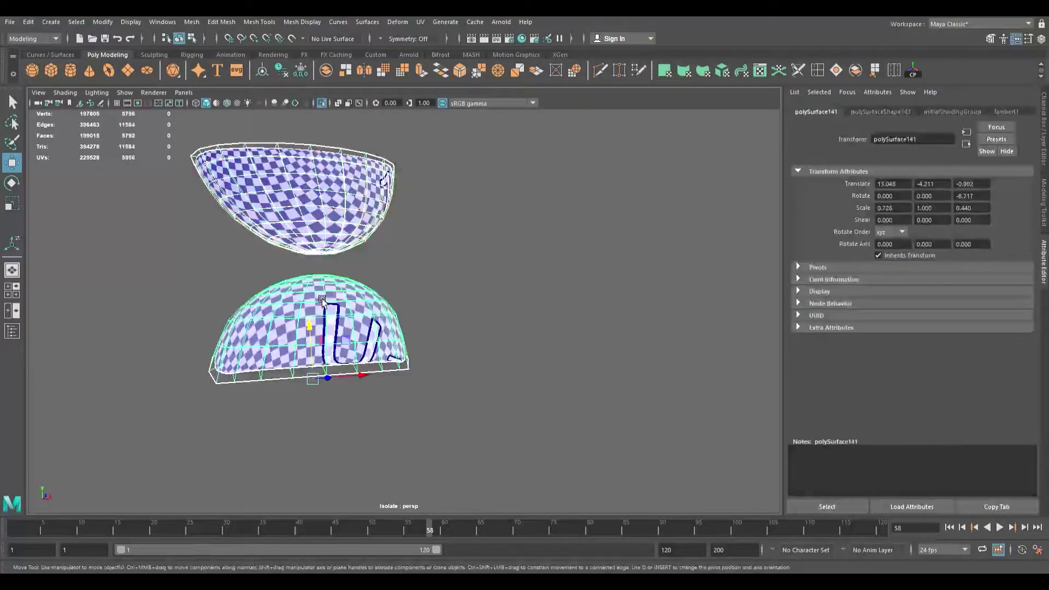
middle_click_drag(368, 277, 338, 287, "alt")
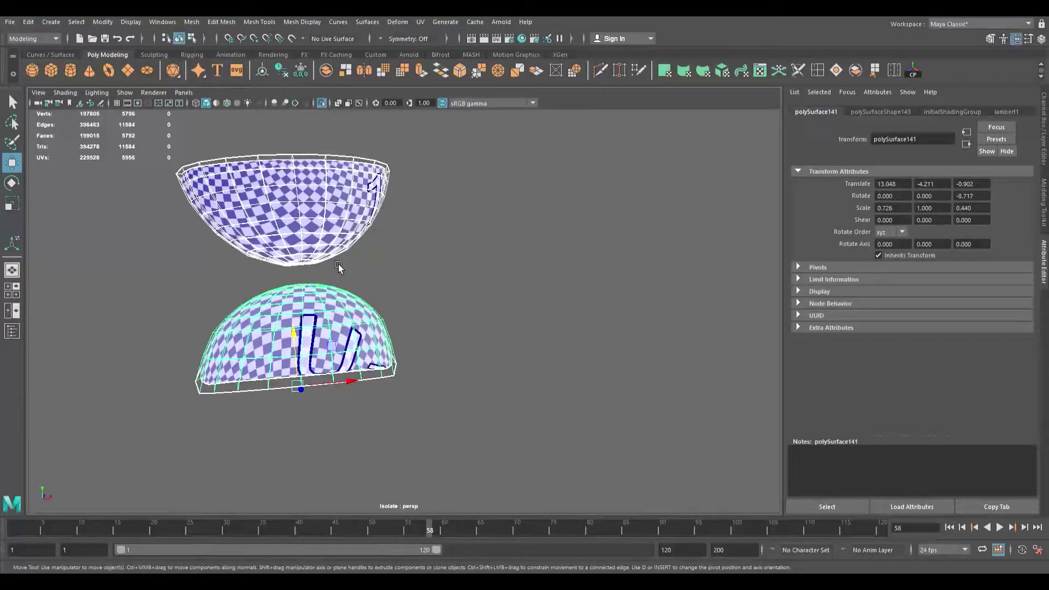
key("1")
left_click_drag(403, 275, 444, 283, "alt")
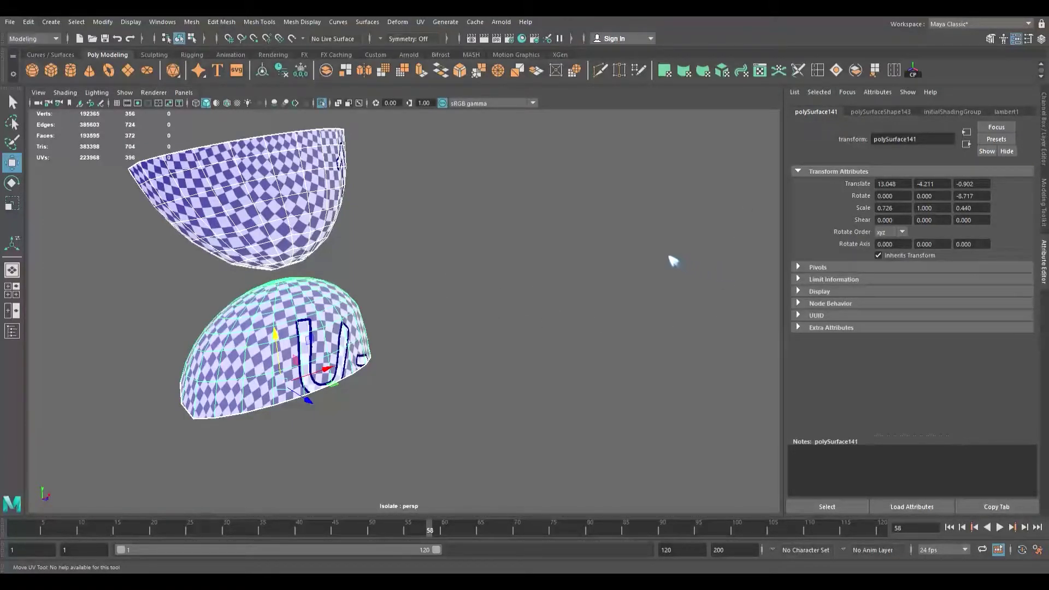
Step: Select the narrow rim UV shells of the upper teeth and tongue in turn and adjust their placement in the layout
right_click_drag(670, 257, 715, 246)
left_click(745, 260)
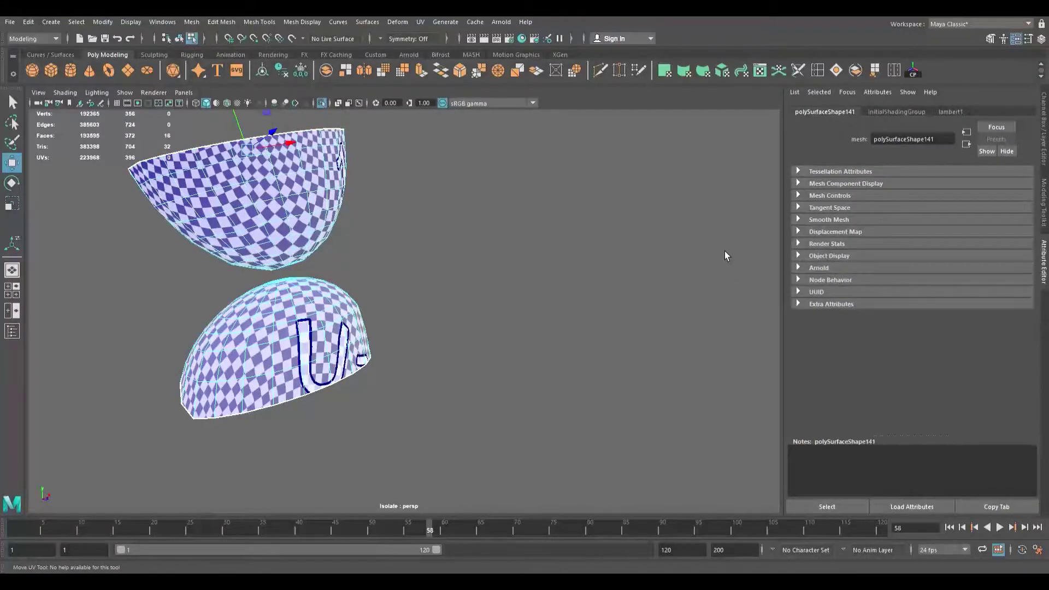
left_click(727, 368)
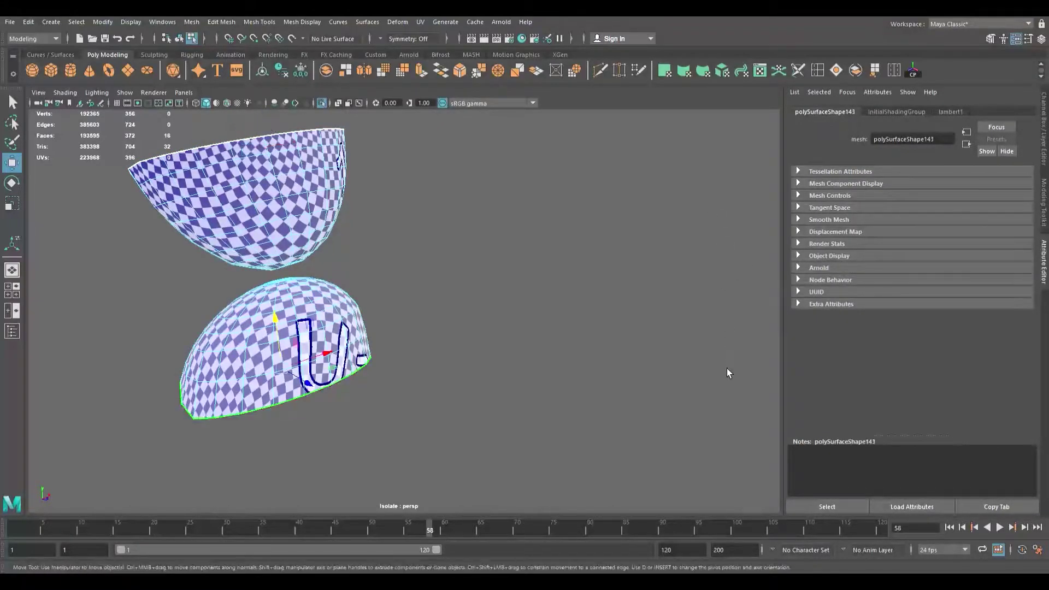
key("e")
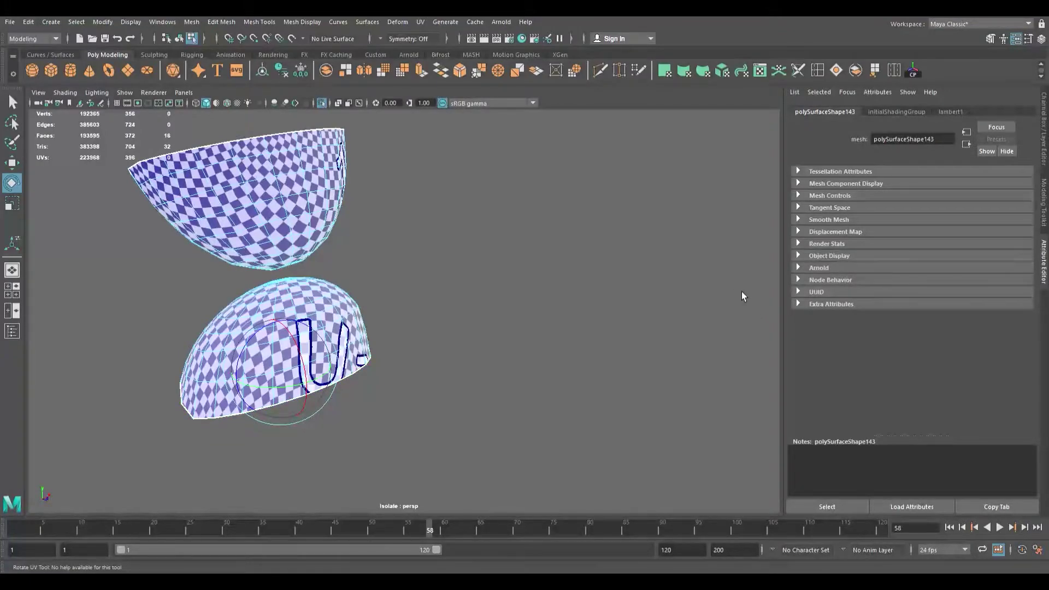
key("w")
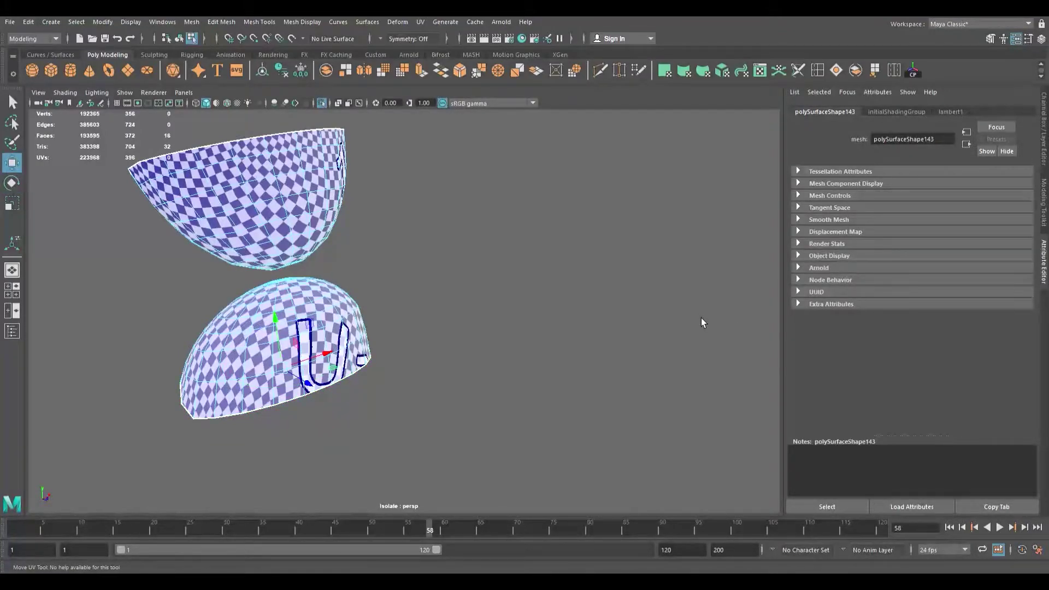
left_click(708, 195)
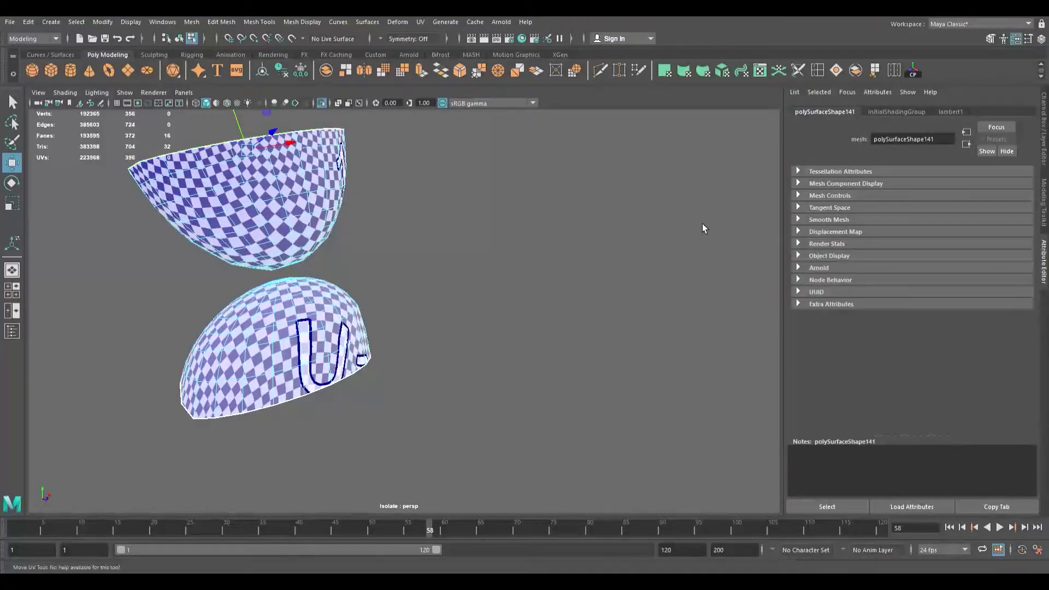
Step: Leave the isolated view to show the whole character and pick the necklace chain for UV work
left_click(326, 105)
scroll(335, 187, "down", 6)
left_click_drag(334, 191, 306, 346, "alt")
scroll(346, 260, "down", 3)
left_click(304, 334)
scroll(303, 336, "up", 5)
scroll(321, 321, "up", 4)
scroll(359, 300, "up", 5)
left_click_drag(314, 312, 340, 273, "alt")
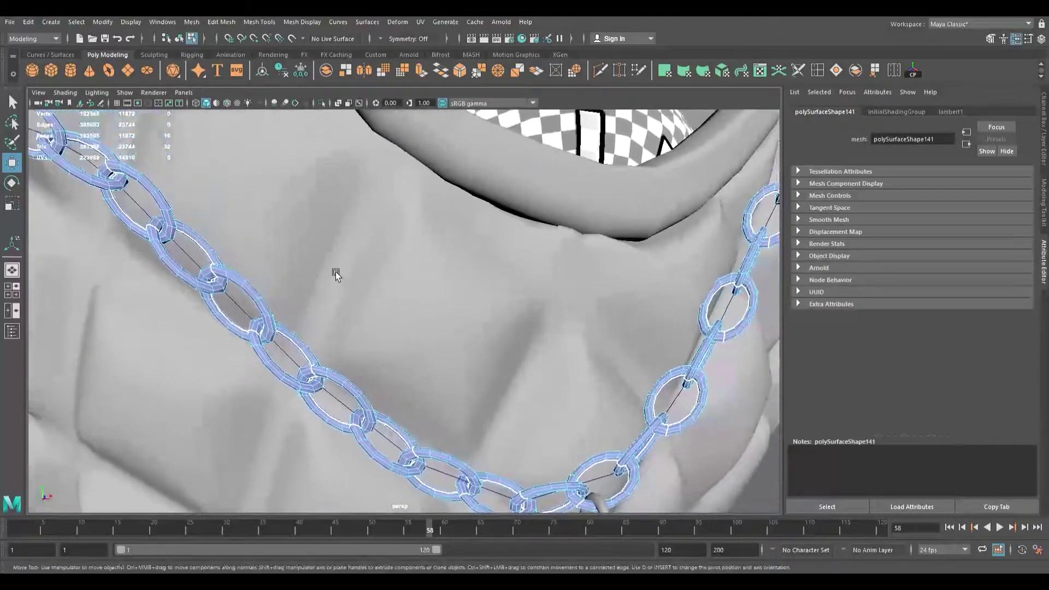
scroll(335, 271, "down", 6)
scroll(317, 274, "up", 10)
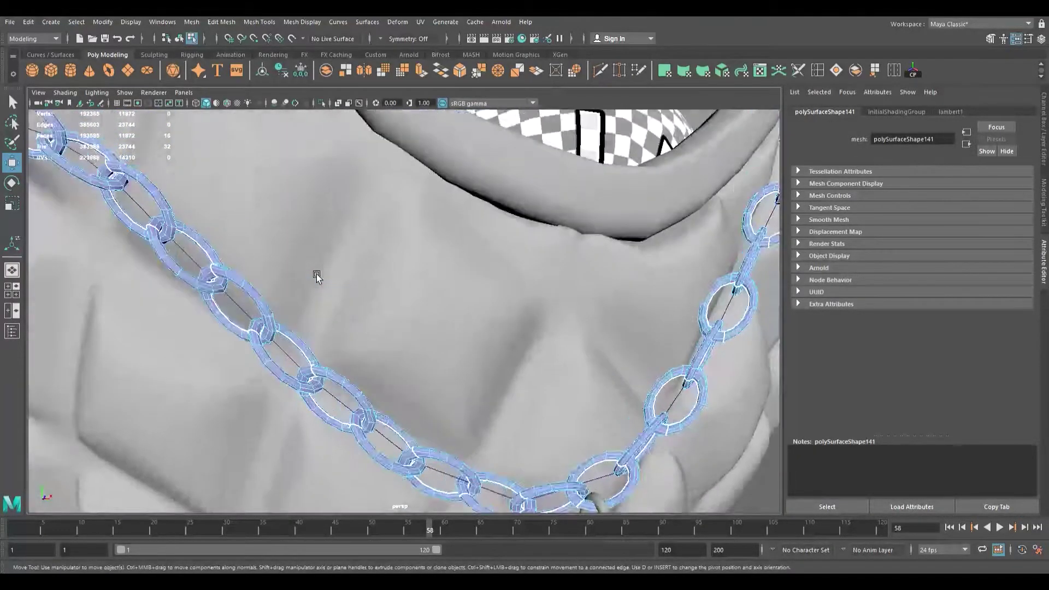
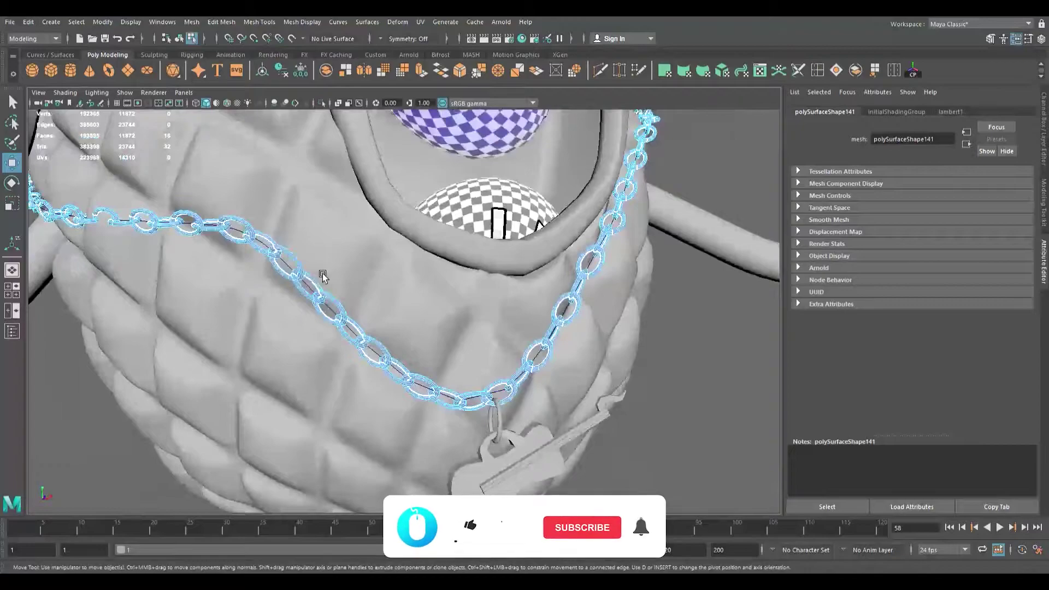
Step: Examine the links of the necklace chain up close and along its length
right_click_drag(322, 277, 580, 351, "alt")
middle_click_drag(175, 281, 266, 340, "alt")
right_click_drag(232, 328, 273, 334, "alt")
middle_click_drag(273, 334, 372, 376, "alt")
middle_click_drag(371, 377, 330, 363, "alt")
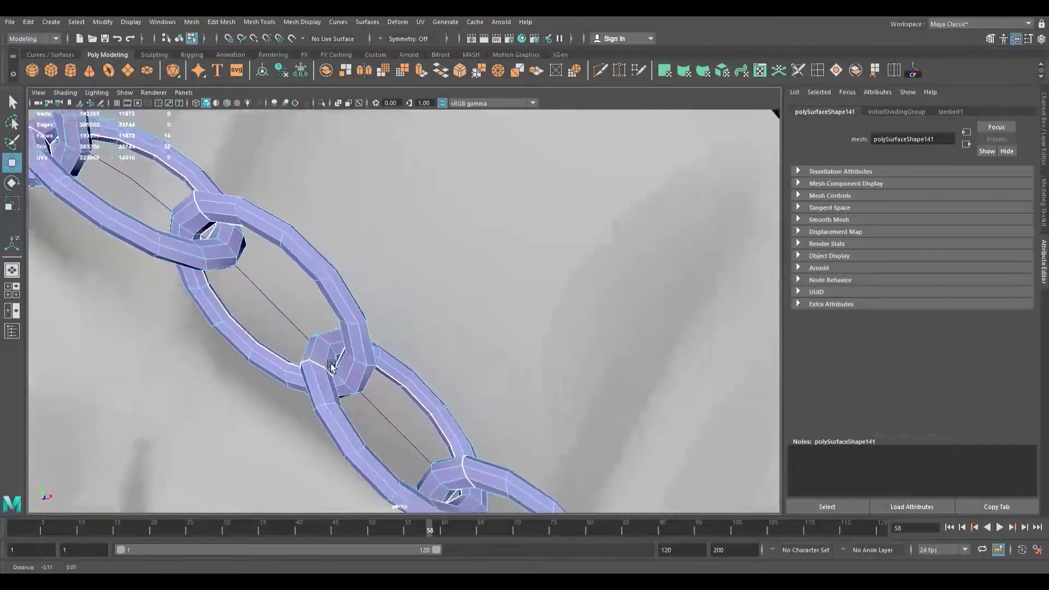
middle_click_drag(231, 333, 195, 323, "alt")
scroll(200, 321, "down", 6)
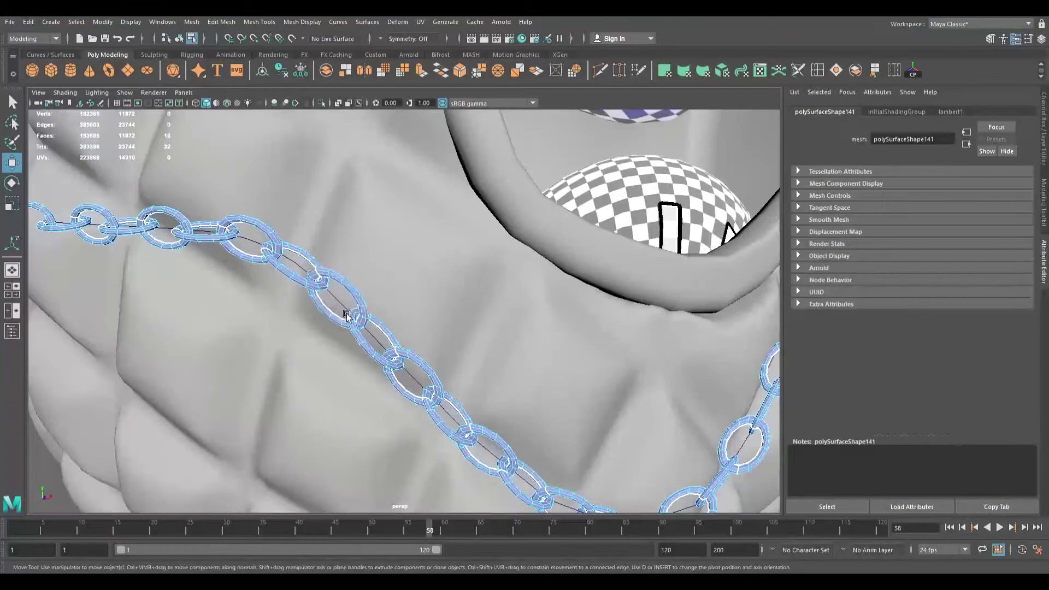
scroll(380, 306, "down", 8)
middle_click_drag(377, 304, 228, 275, "alt")
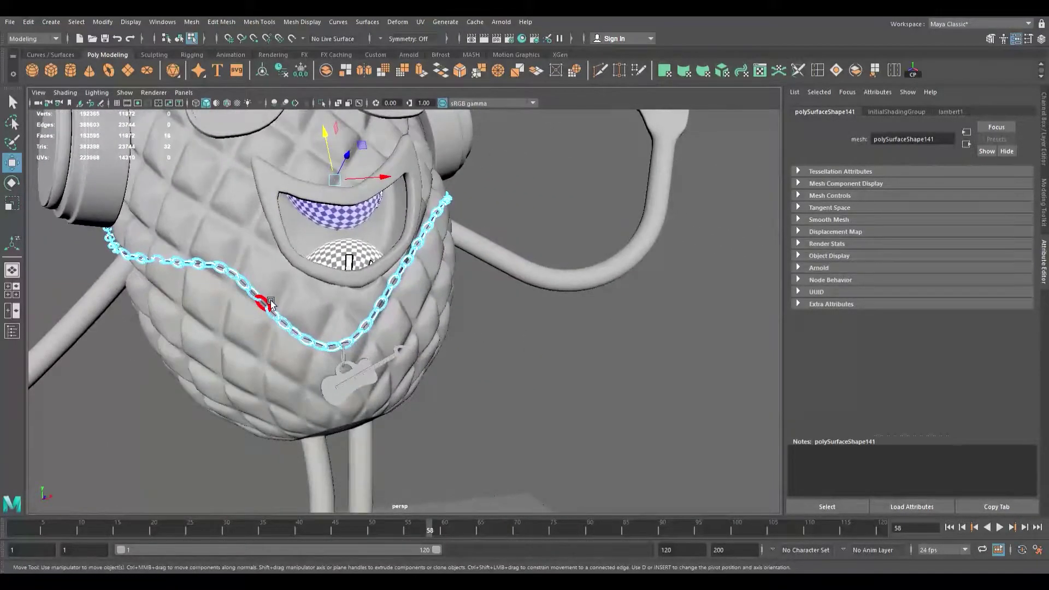
Step: Select all of the necklace chain's UV shells, unfold them and lay them out
left_click(263, 303)
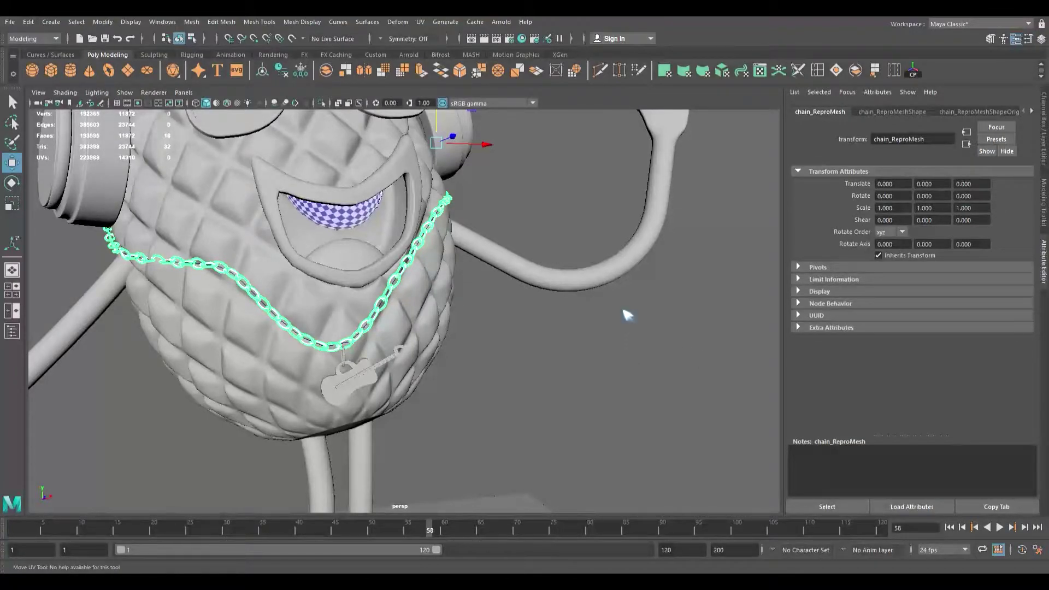
key("F8")
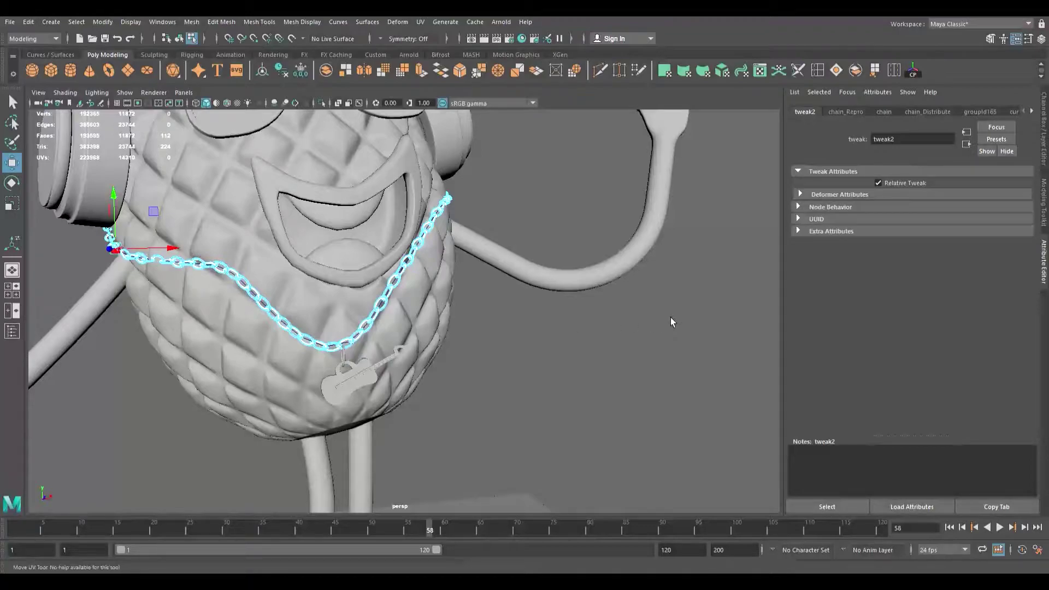
key("ctrl+shift+a")
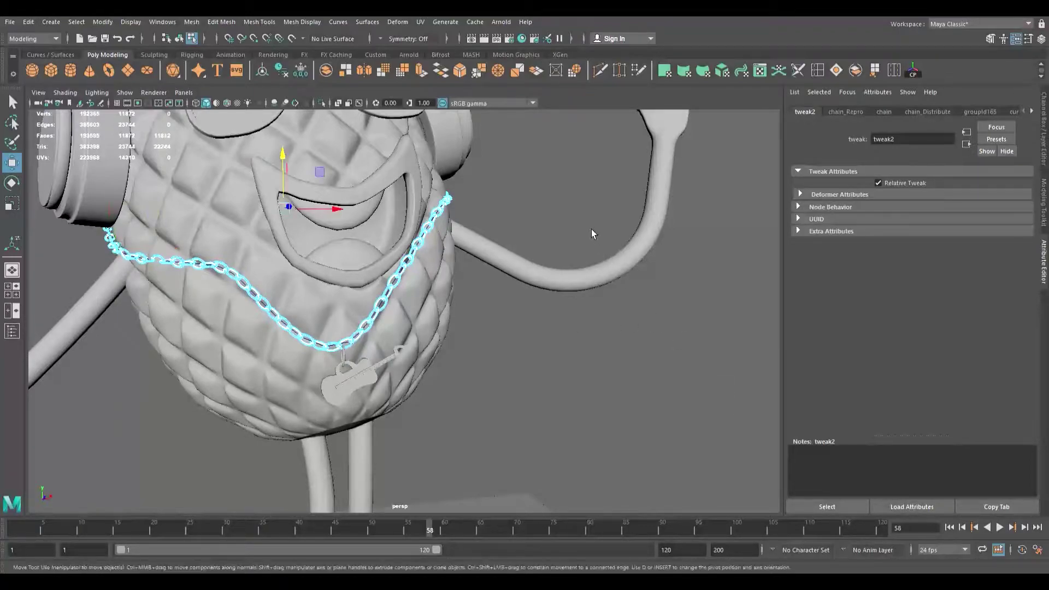
key("ctrl+u")
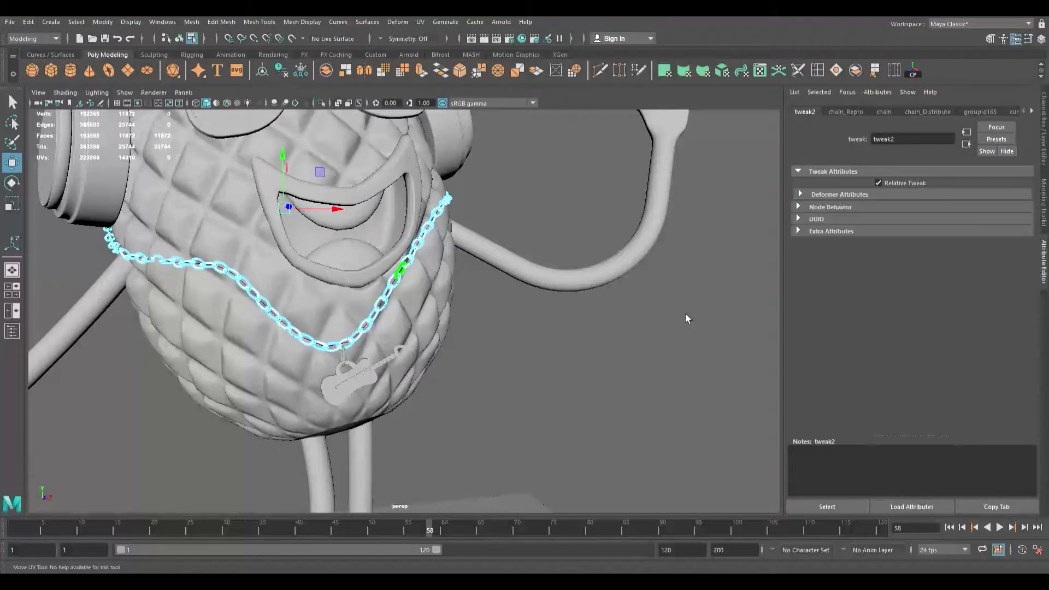
key("ctrl+l")
Step: Scale and reposition the necklace chain's UV shells in the UV layout
scroll(330, 283, "up", 8)
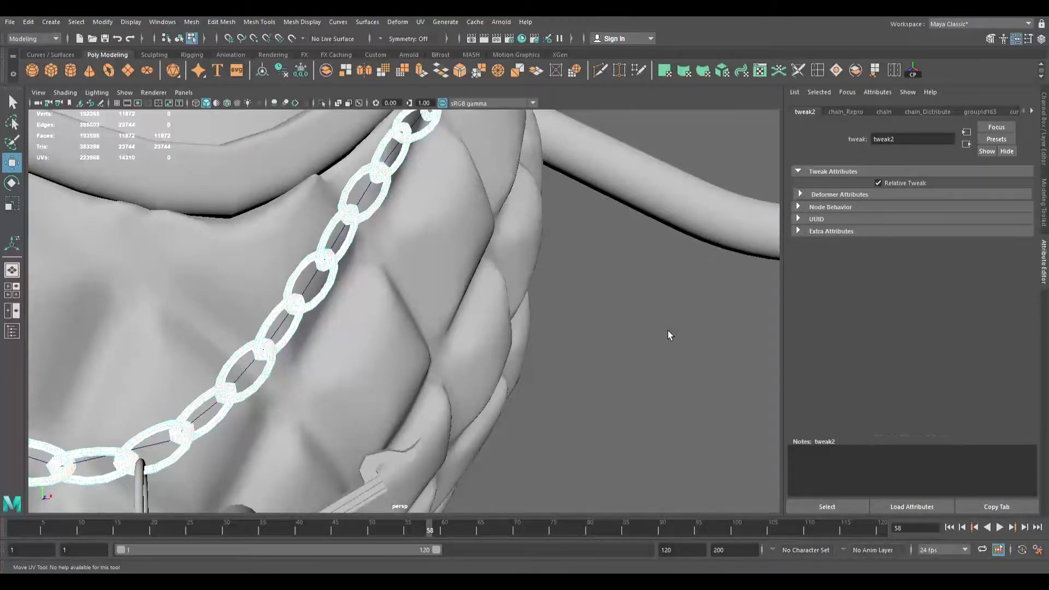
scroll(359, 283, "down", 10)
key("w")
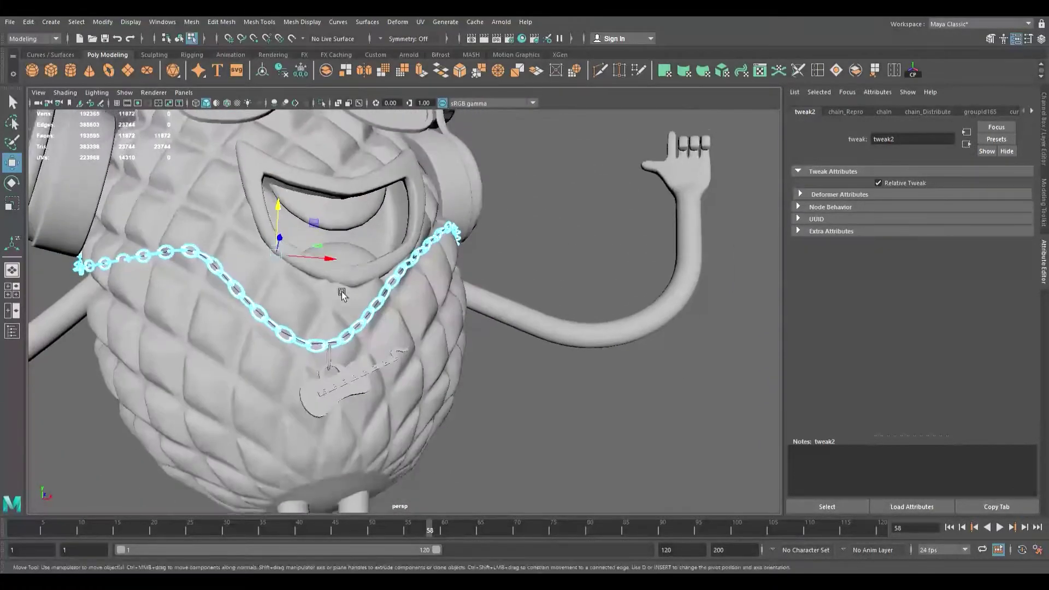
scroll(353, 226, "down", 3)
scroll(342, 290, "up", 8)
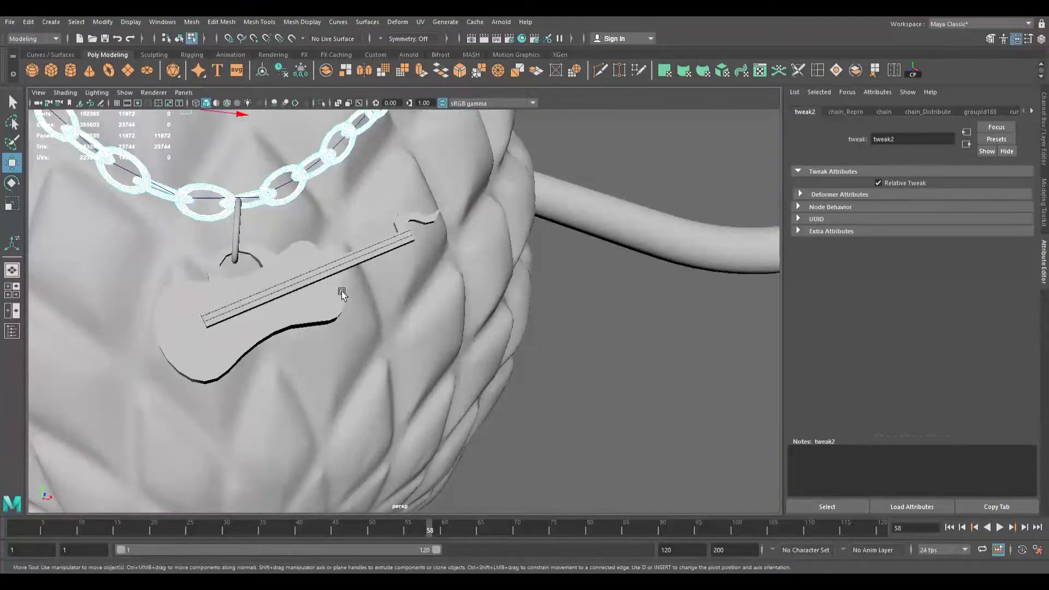
left_click_drag(342, 292, 371, 312, "alt")
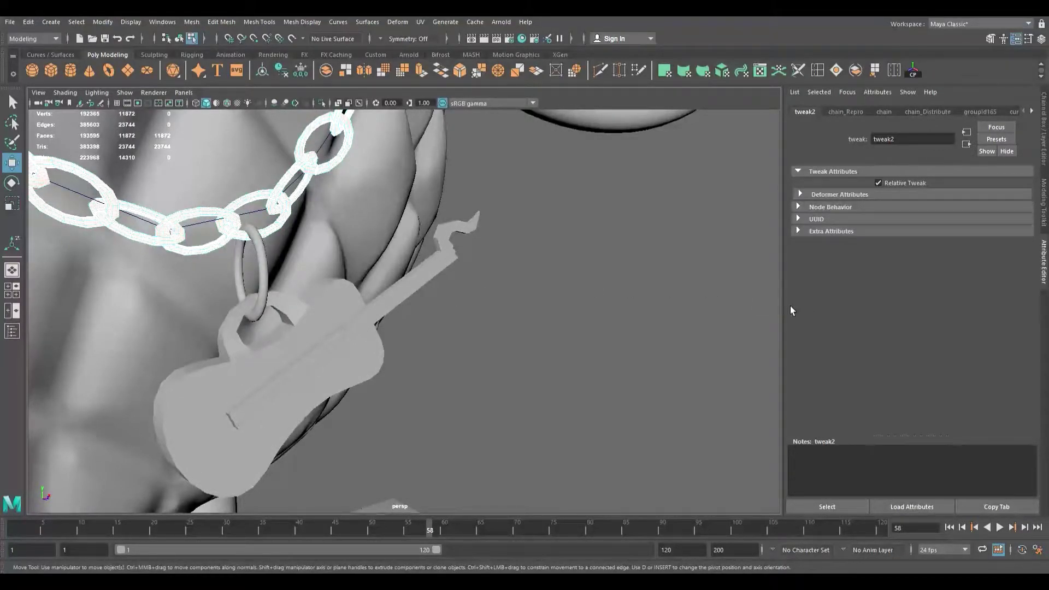
key("r")
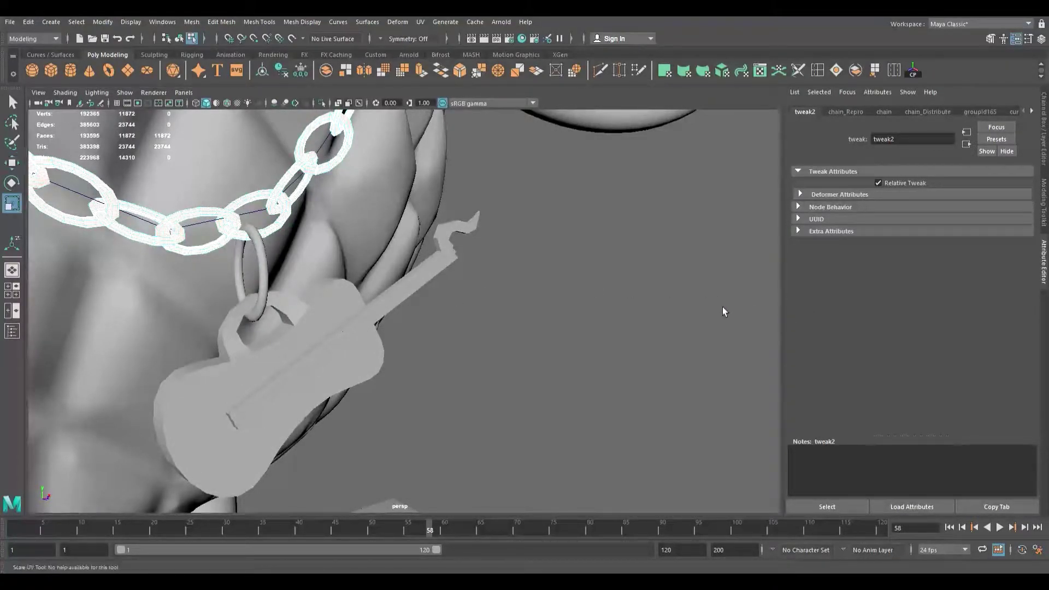
key("w")
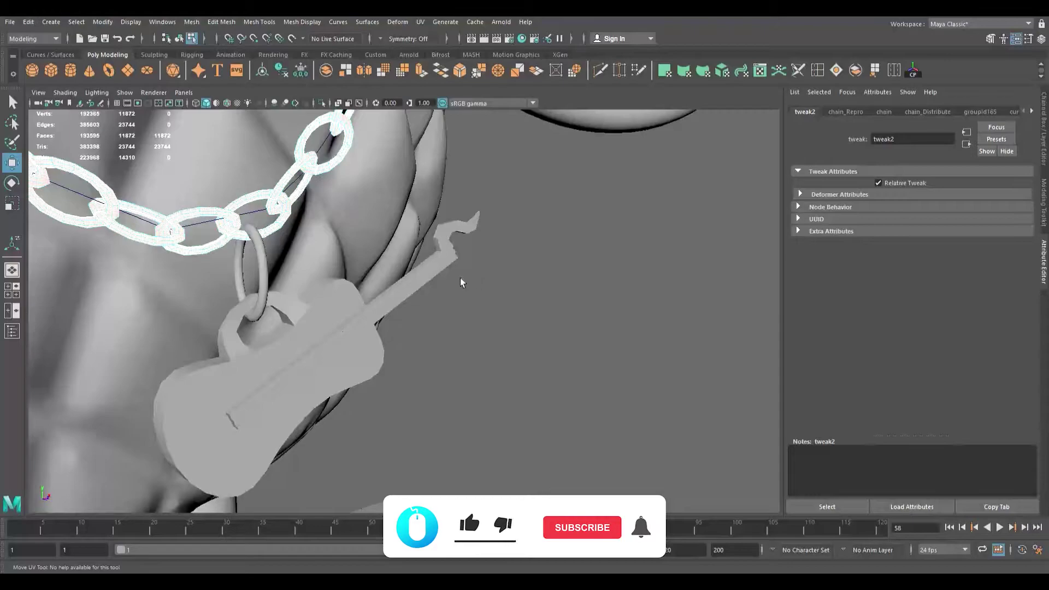
Step: Select the guitar pendant mesh with its ring hanging below the chain
scroll(376, 278, "down", 5)
left_click_drag(375, 292, 301, 264, "alt")
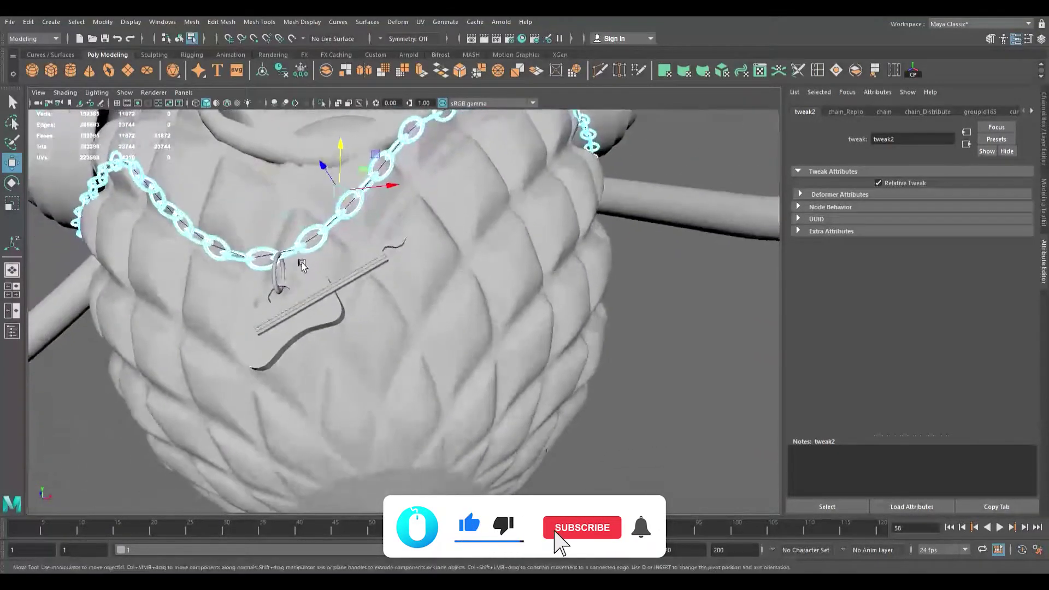
left_click(333, 282)
mouse_move(326, 309)
left_mouse_down("alt")
mouse_move(295, 327)
mouse_move(280, 313)
mouse_move(341, 317)
left_mouse_up("alt")
right_click_drag(341, 317, 321, 310, "alt")
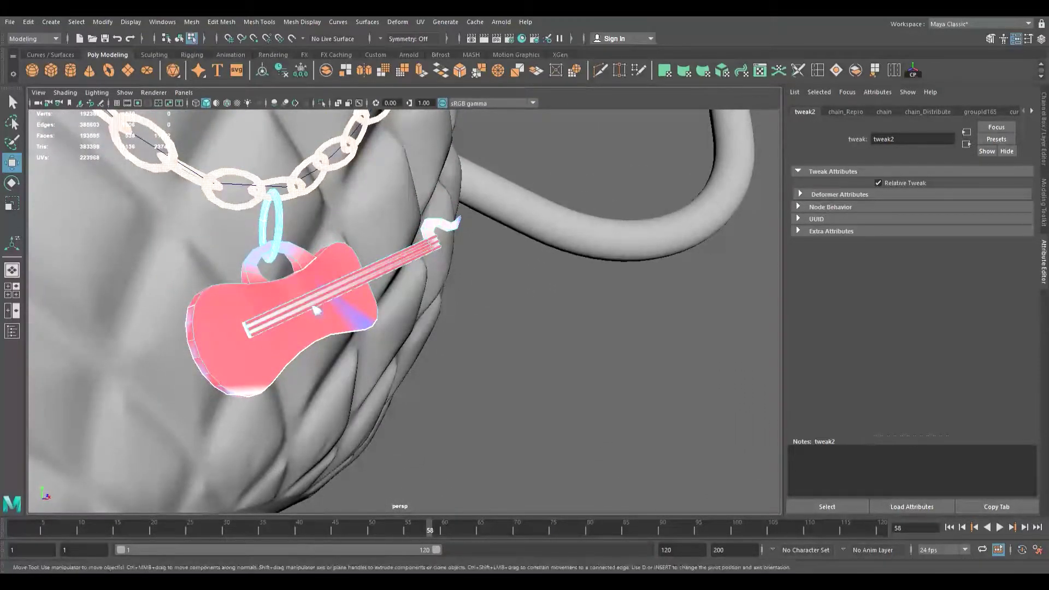
left_click(331, 279)
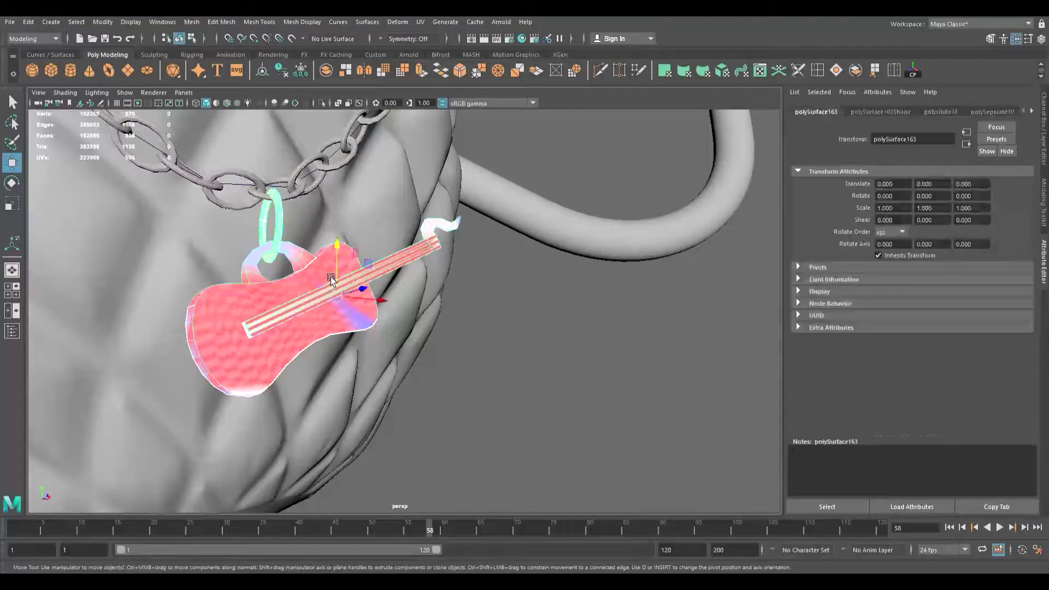
Step: Raise the guitar pendant by 0.025 units along Y
left_click_drag(330, 276, 293, 298, "alt")
right_click_drag(293, 298, 451, 332, "alt")
left_click_drag(451, 332, 330, 291, "alt")
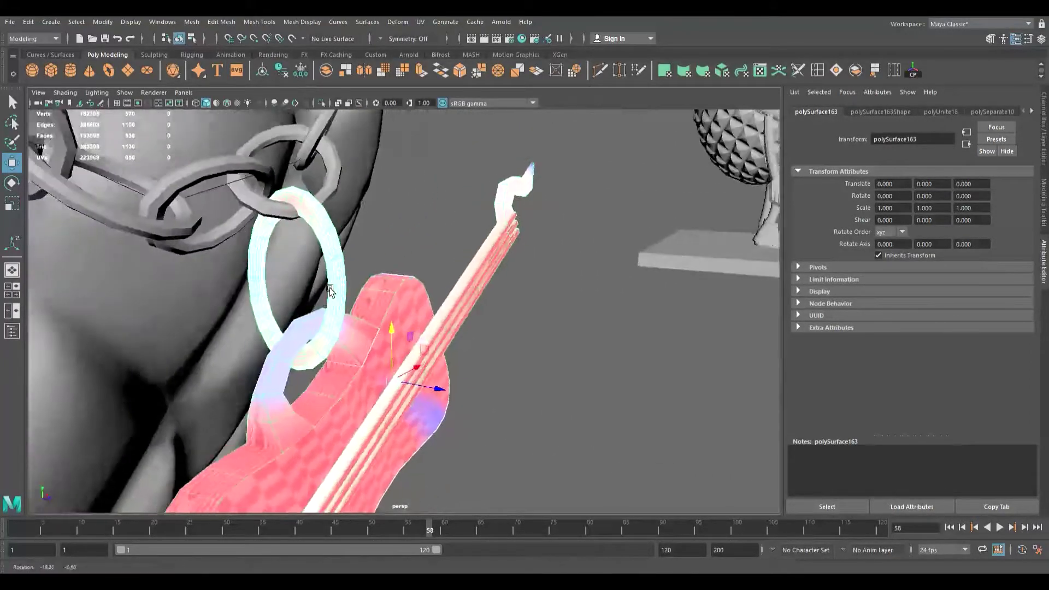
right_click_drag(330, 290, 299, 292, "alt")
left_click_drag(300, 293, 327, 294, "alt")
scroll(299, 291, "down", 5)
scroll(304, 287, "up", 3)
left_click_drag(378, 317, 387, 129)
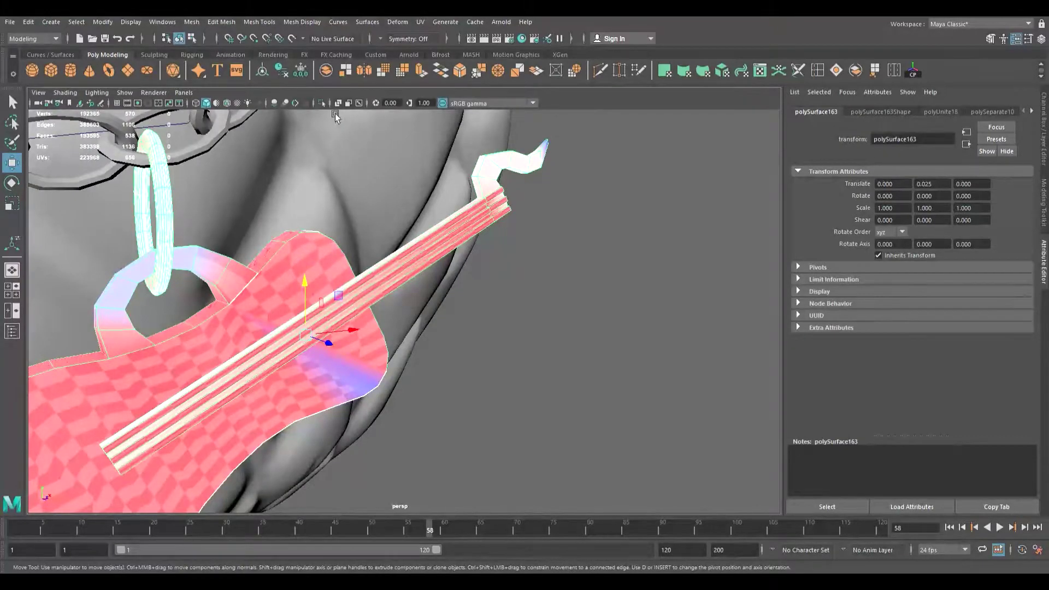
Step: Isolate the guitar pendant, then fill its open holes and separate it into individual meshes
left_click(321, 103)
key("f")
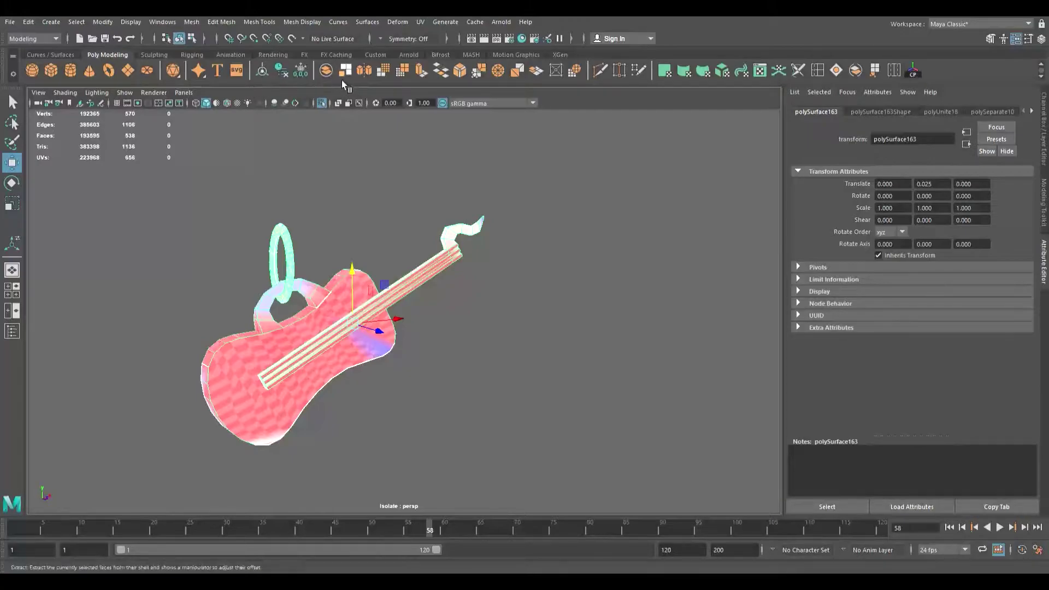
left_click(840, 74)
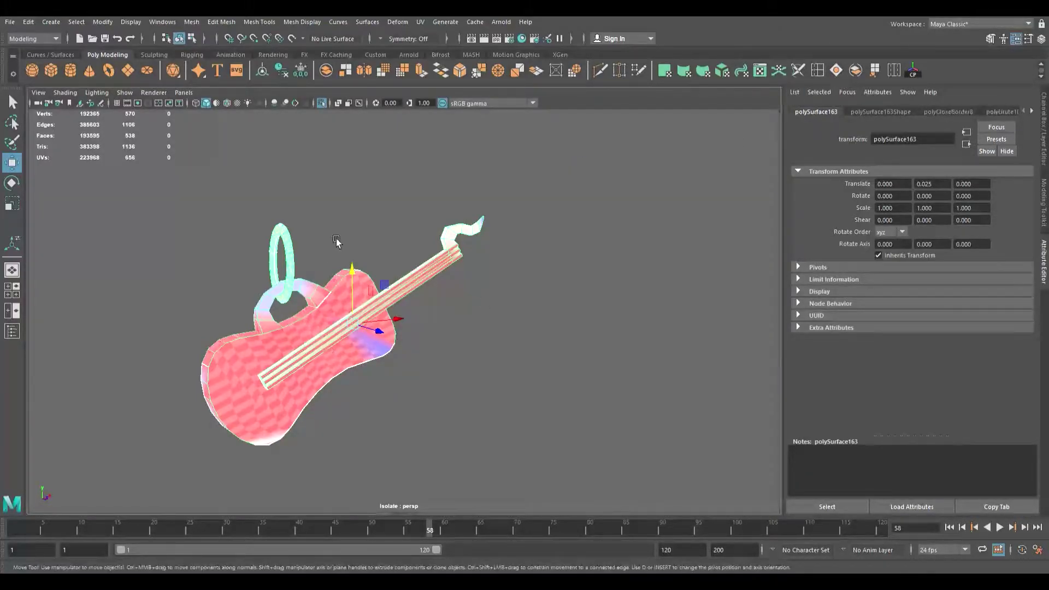
left_click(873, 72)
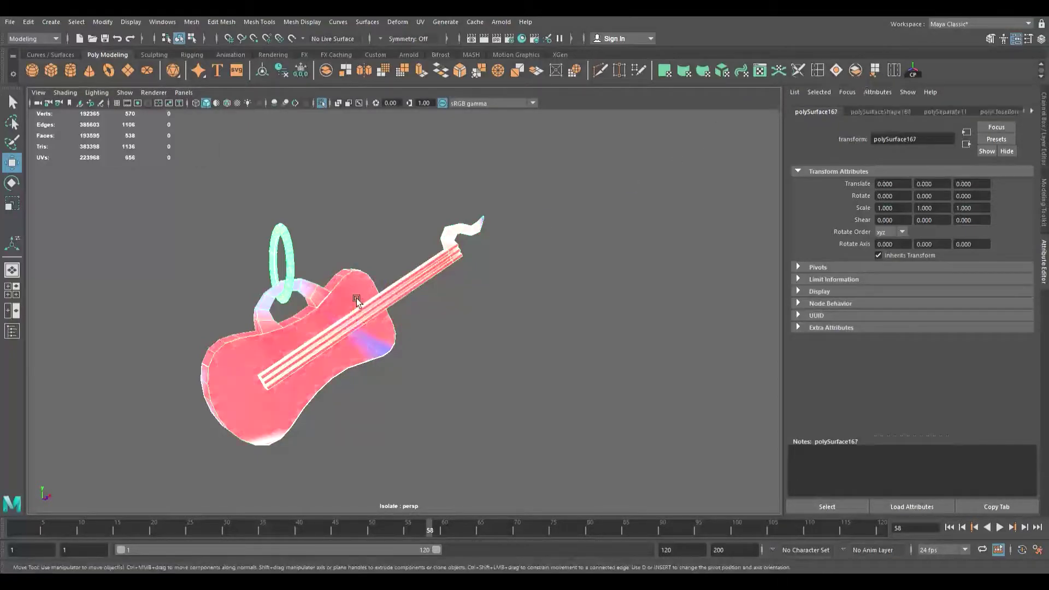
Step: Select only the ring that holds the guitar pendant and adjust its UVs in the UV layout
left_click(319, 284)
left_click(301, 284)
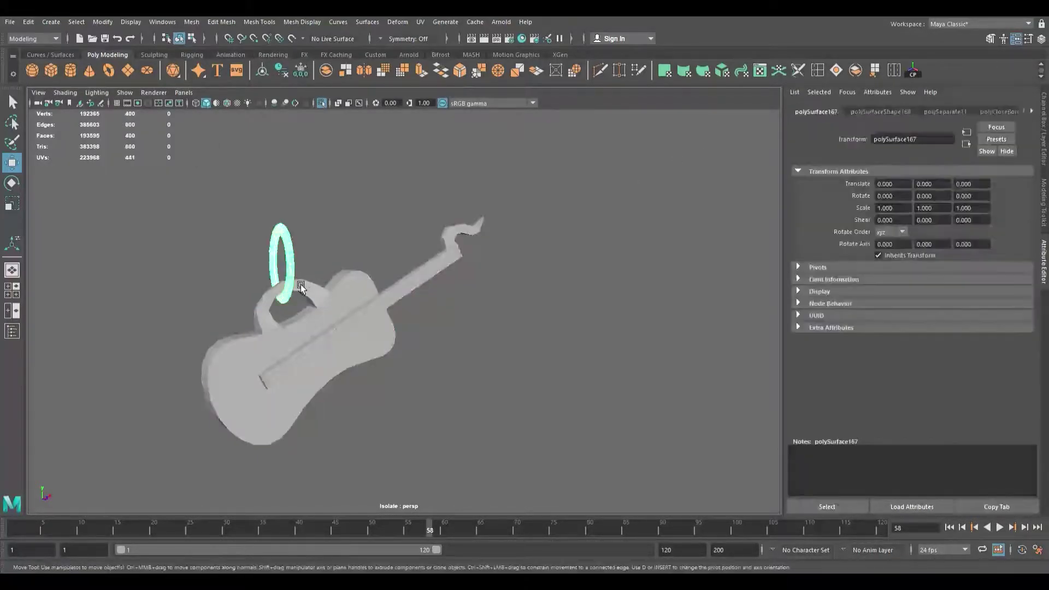
scroll(346, 306, "up", 5)
left_click_drag(284, 306, 310, 306, "alt")
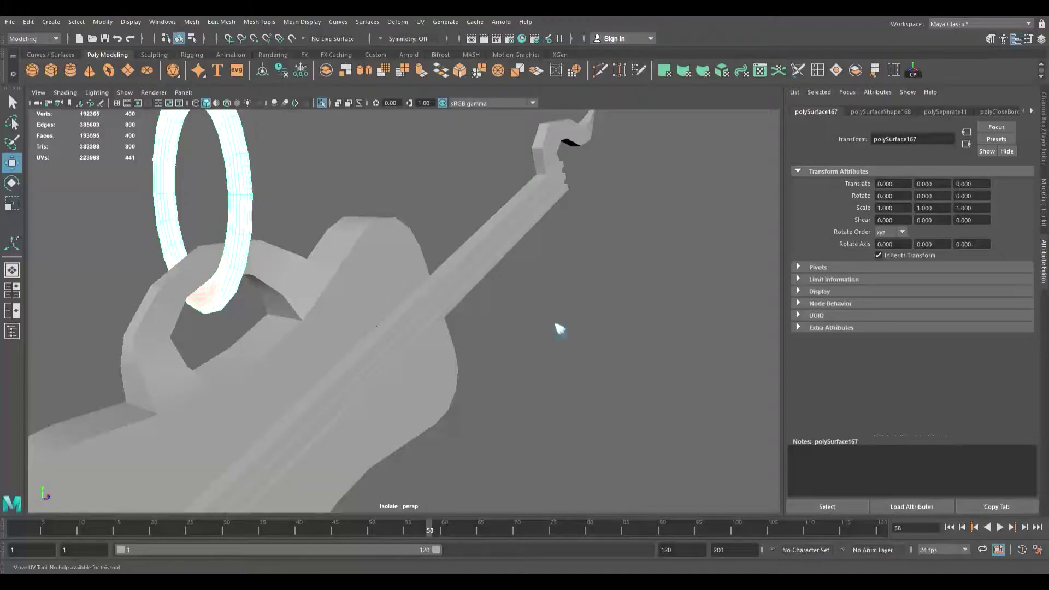
key("F8")
key("F8")
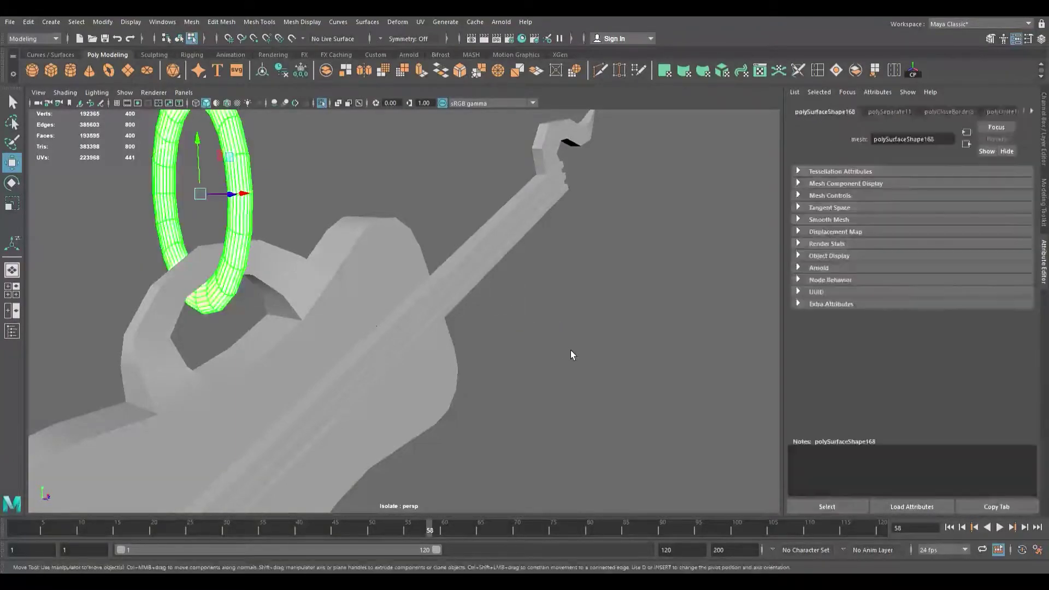
key("F8")
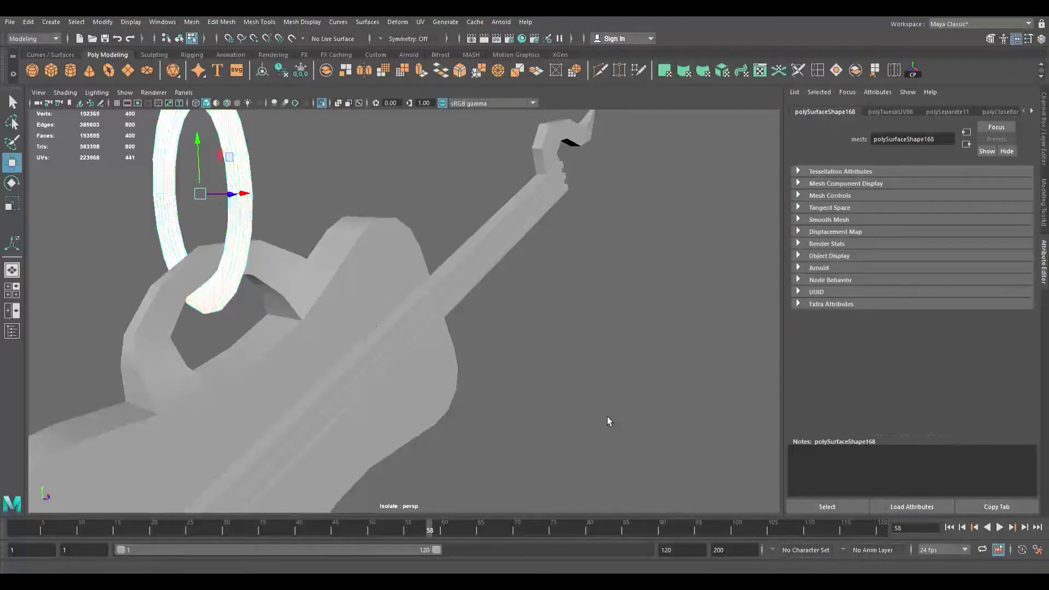
key("F8")
key("w")
key("e")
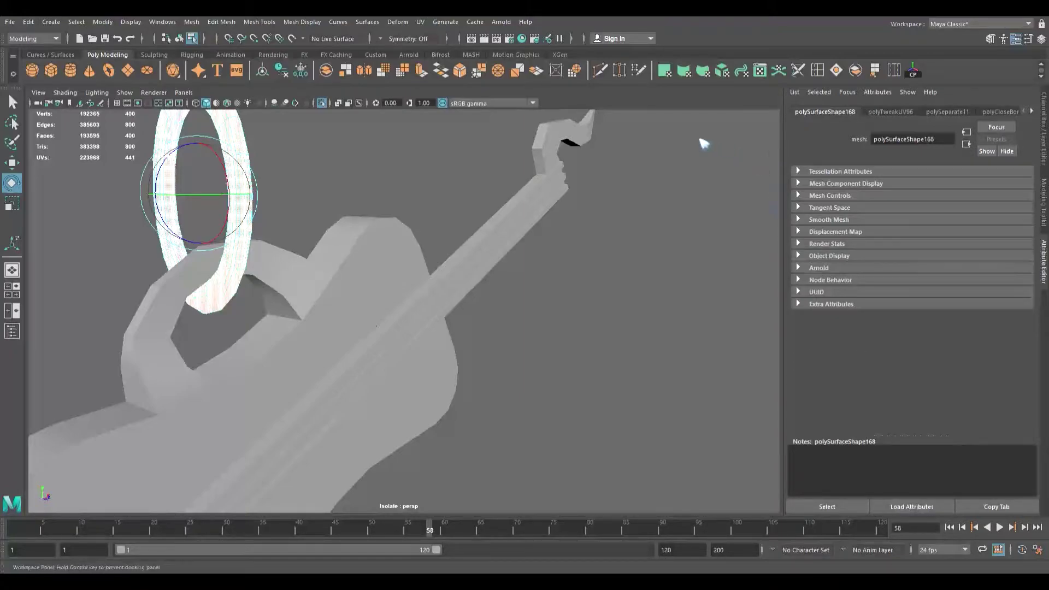
key("ctrl+s")
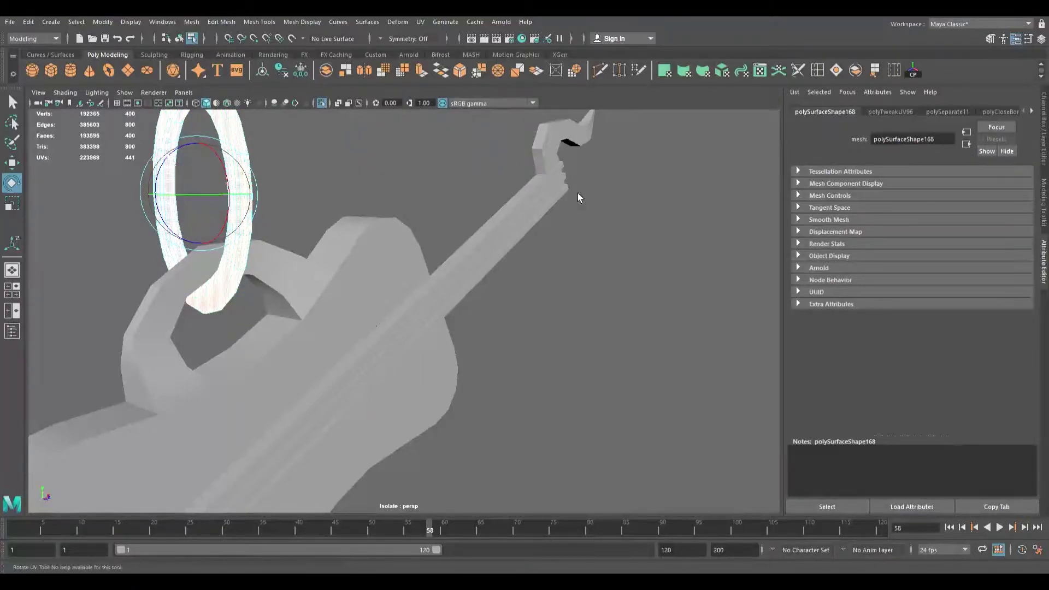
Step: Display the checker texture on the pendant's ring and inspect the pattern around it for stretching
left_click_drag(207, 276, 289, 267, "alt")
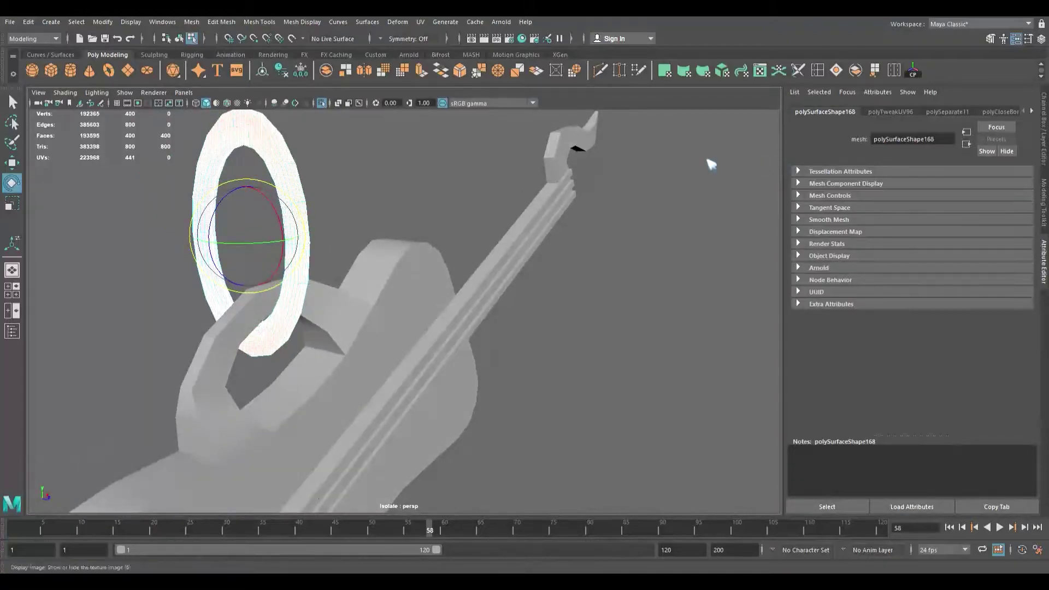
left_click(439, 161)
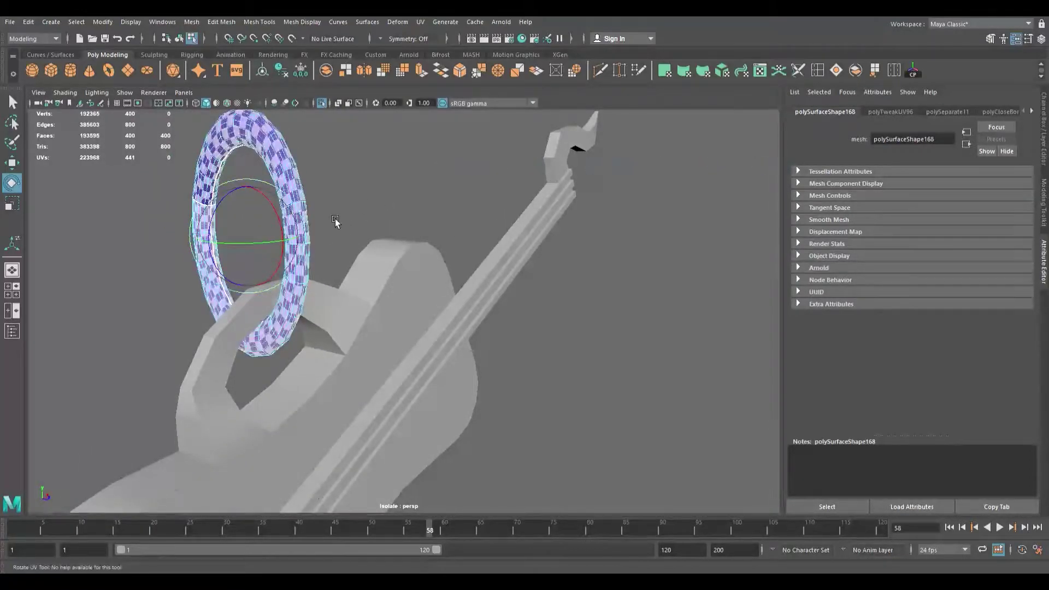
left_click_drag(335, 218, 341, 242, "alt")
mouse_move(341, 242)
right_mouse_down("alt")
mouse_move(450, 270)
mouse_move(355, 271)
mouse_move(323, 287)
right_mouse_up("alt")
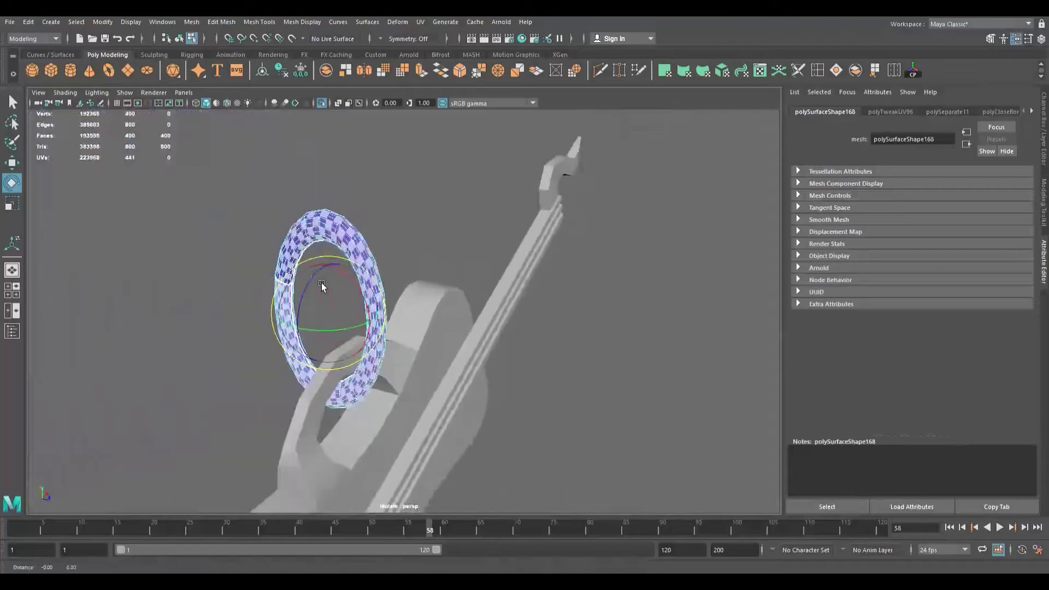
middle_click_drag(323, 286, 352, 203, "alt")
right_click_drag(351, 204, 335, 239, "alt")
left_click_drag(335, 238, 243, 304, "alt")
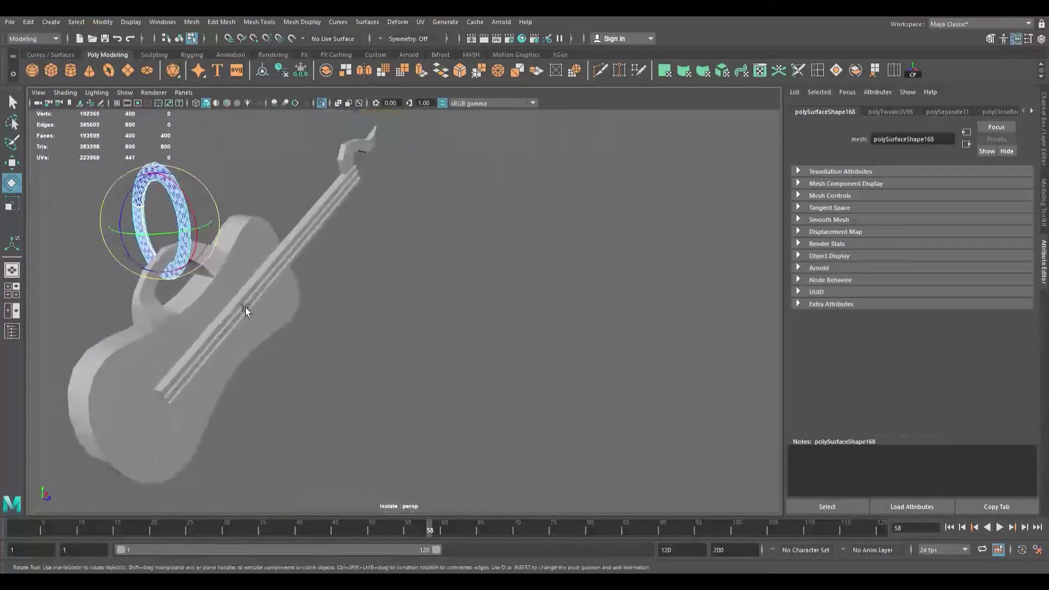
Step: Select the guitar's neck mesh with its strings and curved headstock, and examine its faces from the sides and headstock end
left_click(237, 292)
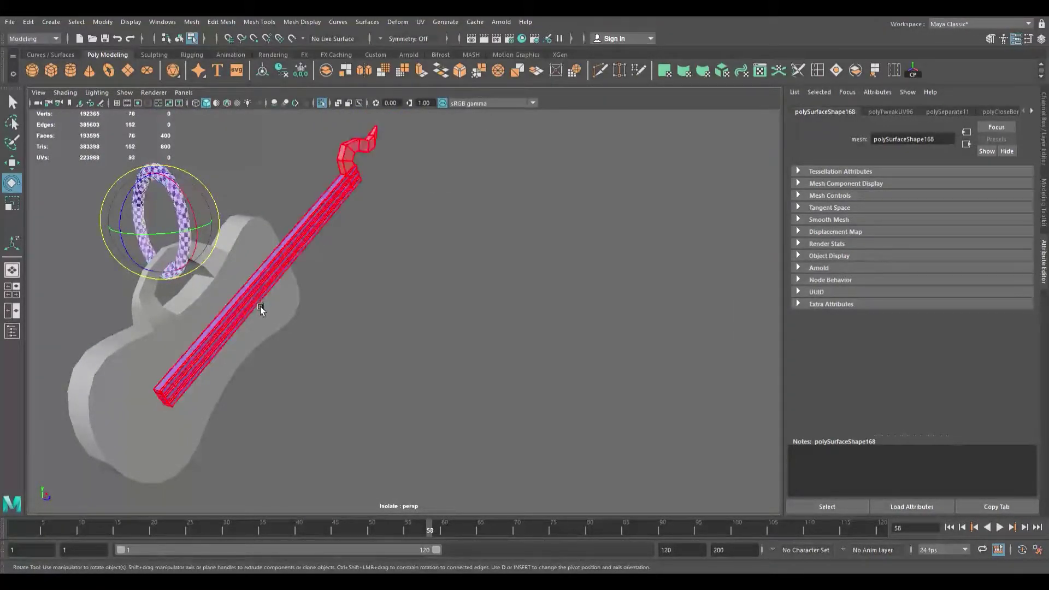
left_click_drag(259, 301, 290, 300, "alt")
middle_click_drag(289, 300, 349, 302, "alt")
right_click_drag(131, 315, 265, 329, "alt")
left_click_drag(239, 305, 88, 343, "alt")
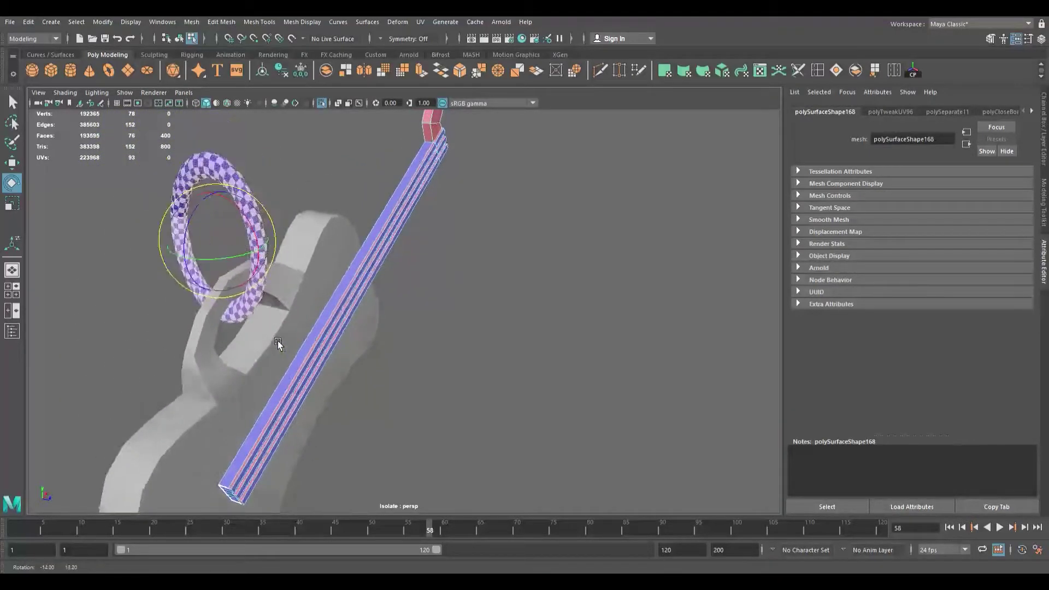
middle_click_drag(302, 278, 248, 333, "alt")
left_click_drag(248, 334, 286, 343, "alt")
left_click_drag(306, 306, 277, 310, "alt")
right_click_drag(295, 312, 377, 326, "alt")
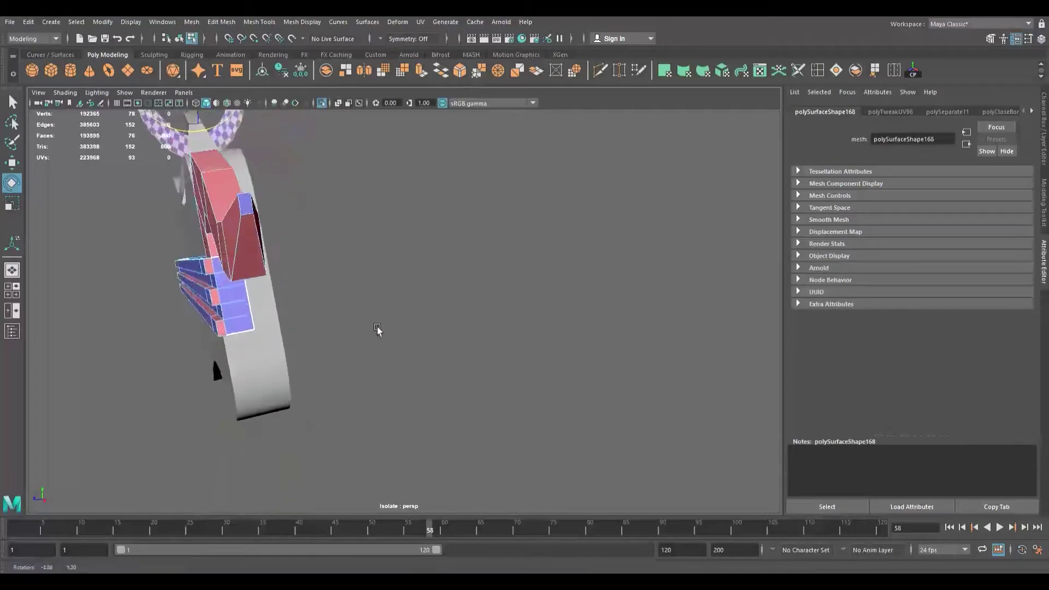
left_click_drag(327, 278, 401, 330, "alt")
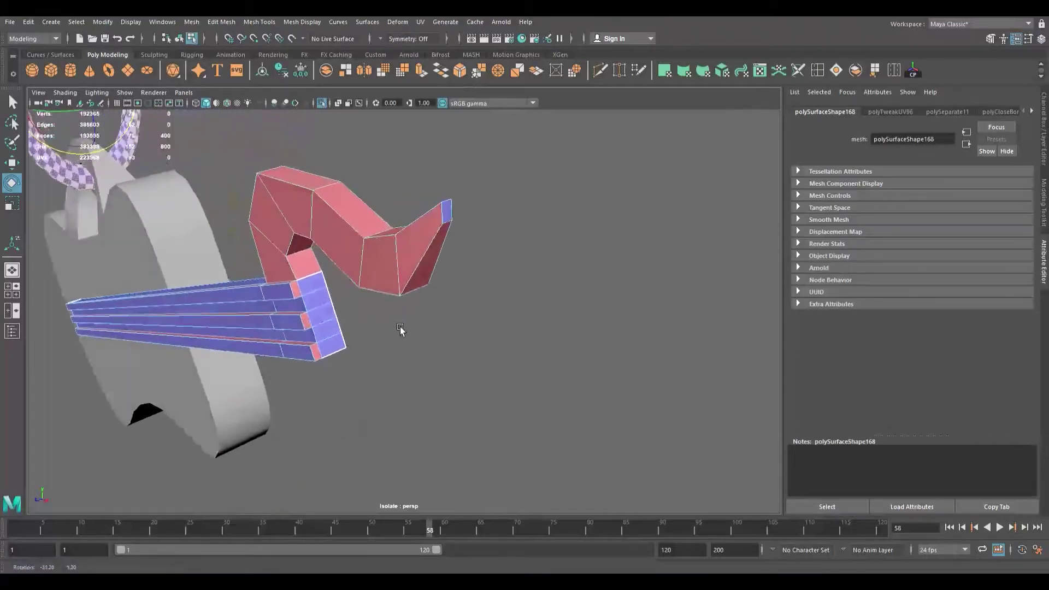
right_click_drag(315, 284, 317, 254)
left_click_drag(328, 277, 291, 319, "alt")
double_click(319, 270)
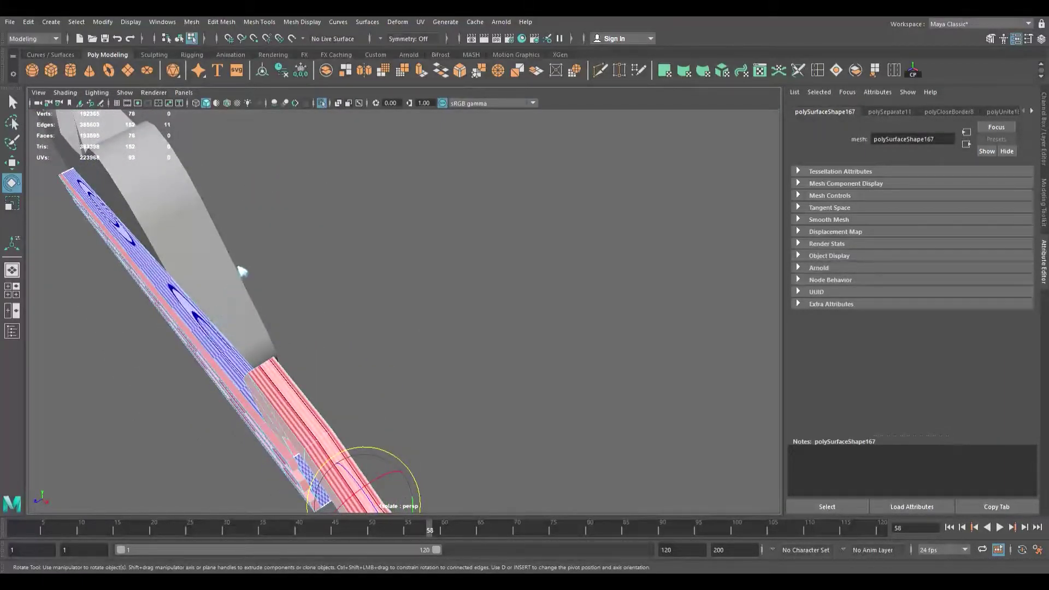
Step: Return the long ridged bar with the hooked tip to object mode and apply a planar UV projection to it
key("F8")
left_click_drag(206, 363, 380, 283, "alt")
scroll(336, 332, "down", 6)
middle_click_drag(379, 284, 293, 254, "alt")
scroll(291, 256, "down", 2)
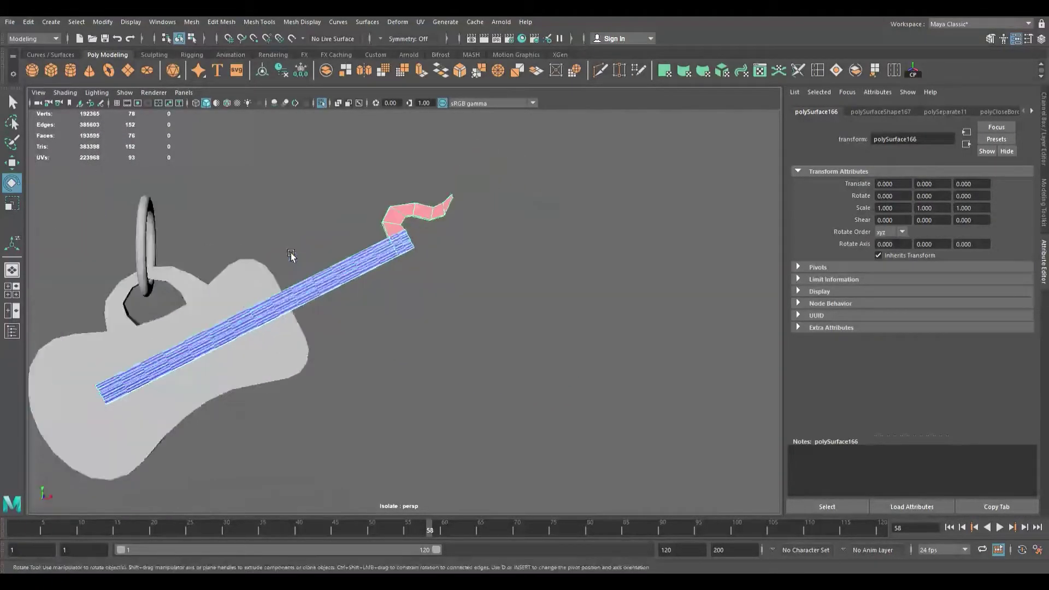
left_click_drag(292, 256, 235, 270, "alt")
middle_click_drag(235, 271, 201, 286, "alt")
right_click_drag(436, 144, 464, 196, "shift")
Step: Select the border edges running along the side of the ridged bar and up around its hooked tip
left_click_drag(256, 290, 289, 321, "alt")
scroll(289, 321, "up", 5)
left_click_drag(327, 266, 265, 275, "alt")
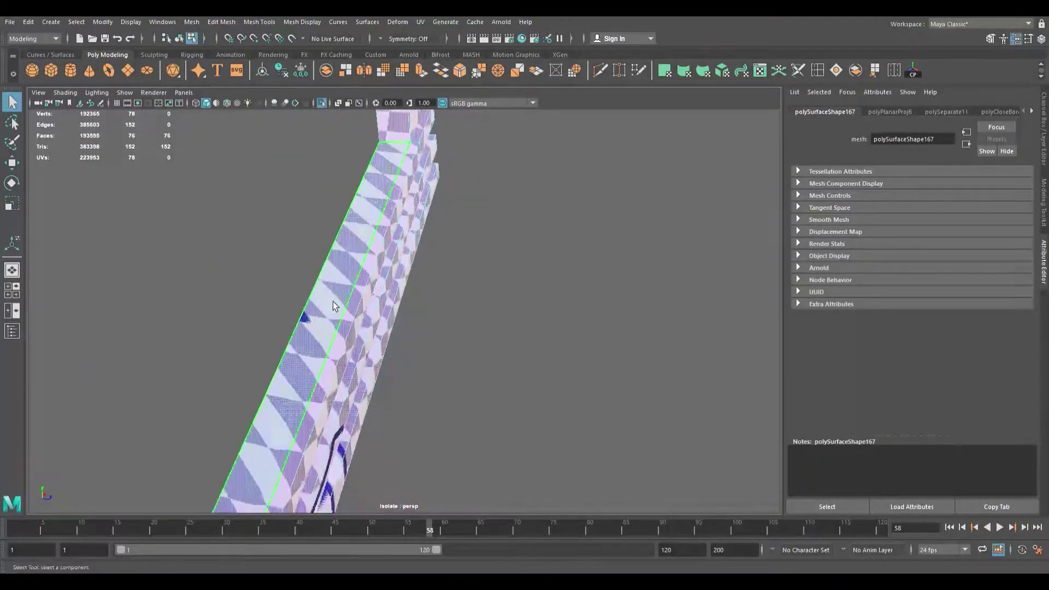
left_click(332, 269)
left_click_drag(349, 254, 310, 350, "alt")
double_click(307, 292)
left_click_drag(307, 292, 192, 295, "alt")
right_click_drag(230, 308, 431, 354, "alt")
middle_click_drag(226, 312, 280, 294, "alt")
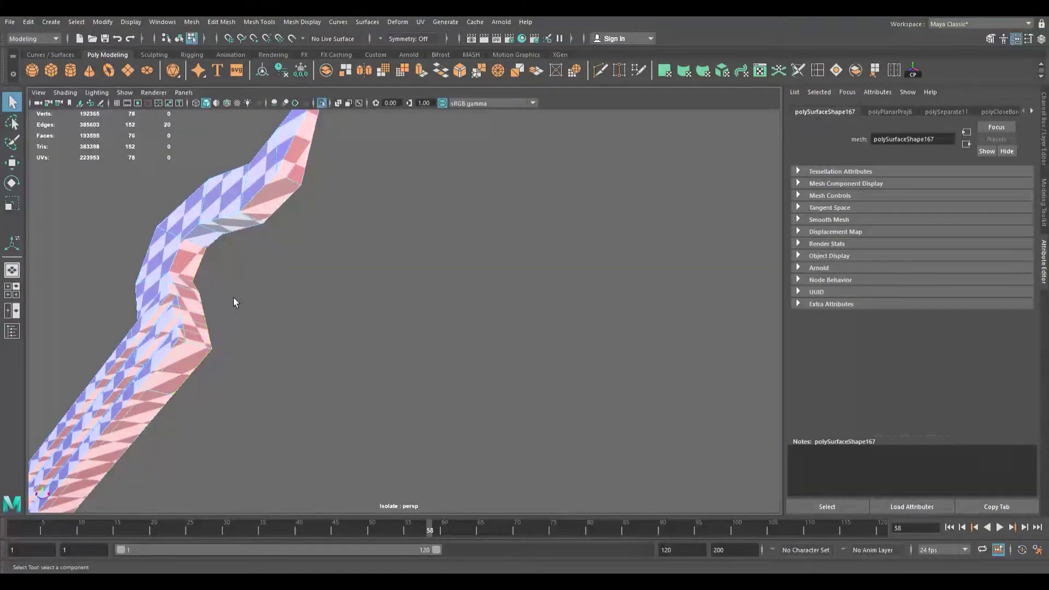
Step: Add the remaining border edges at the tip and far end of the bar to the selection and cut the UVs along them
middle_click_drag(251, 274, 190, 393, "alt")
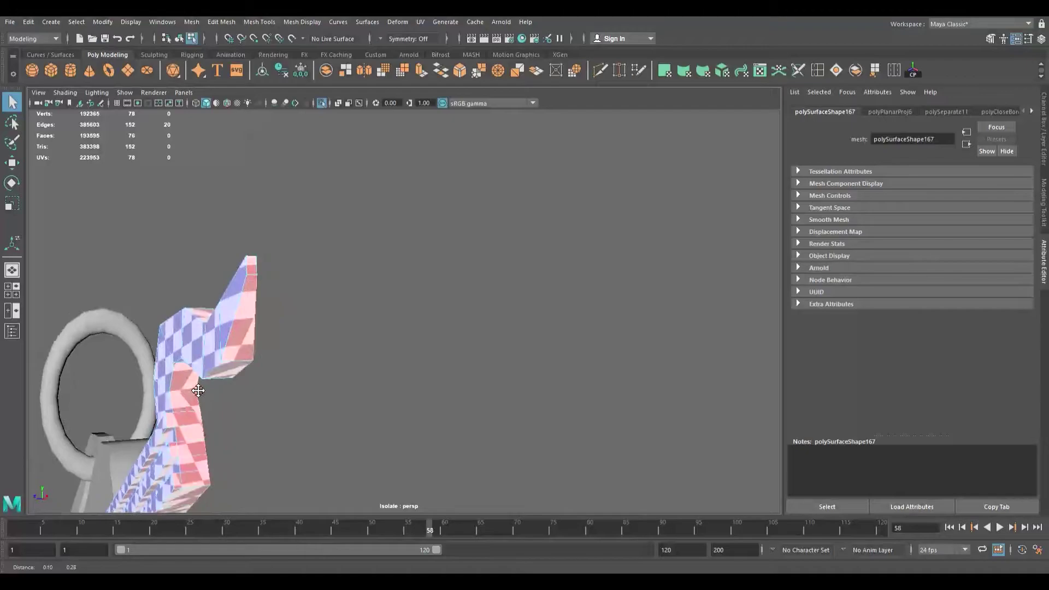
right_click_drag(218, 331, 290, 337, "alt")
middle_click_drag(254, 314, 280, 323, "alt")
scroll(186, 268, "down", 6)
left_click_drag(176, 300, 262, 370, "alt")
scroll(355, 286, "down", 3)
right_click_drag(262, 371, 437, 408, "alt")
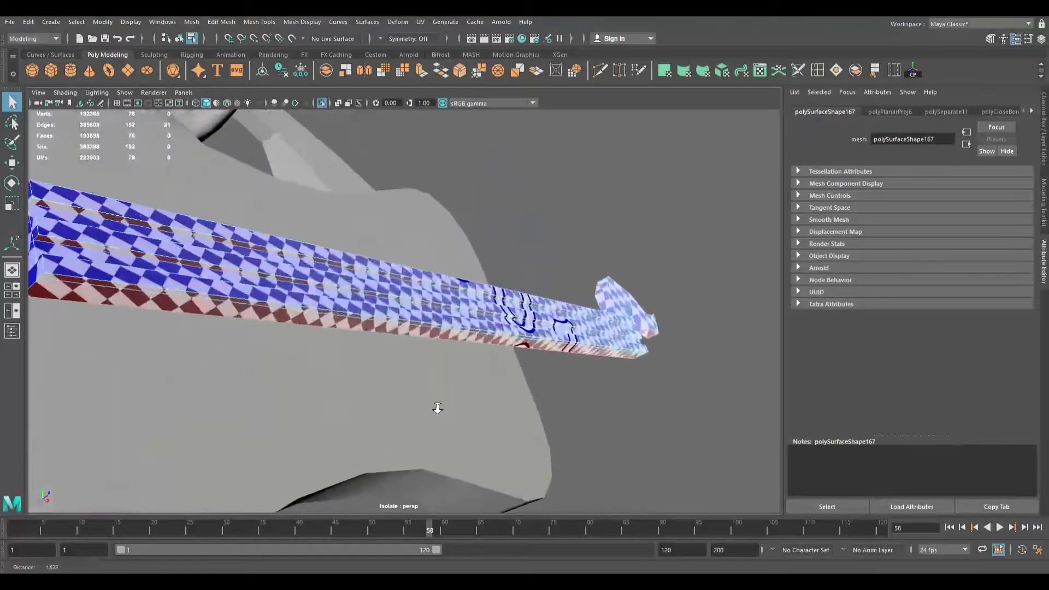
middle_click_drag(235, 319, 328, 357, "alt")
left_click_drag(243, 347, 239, 132, "alt")
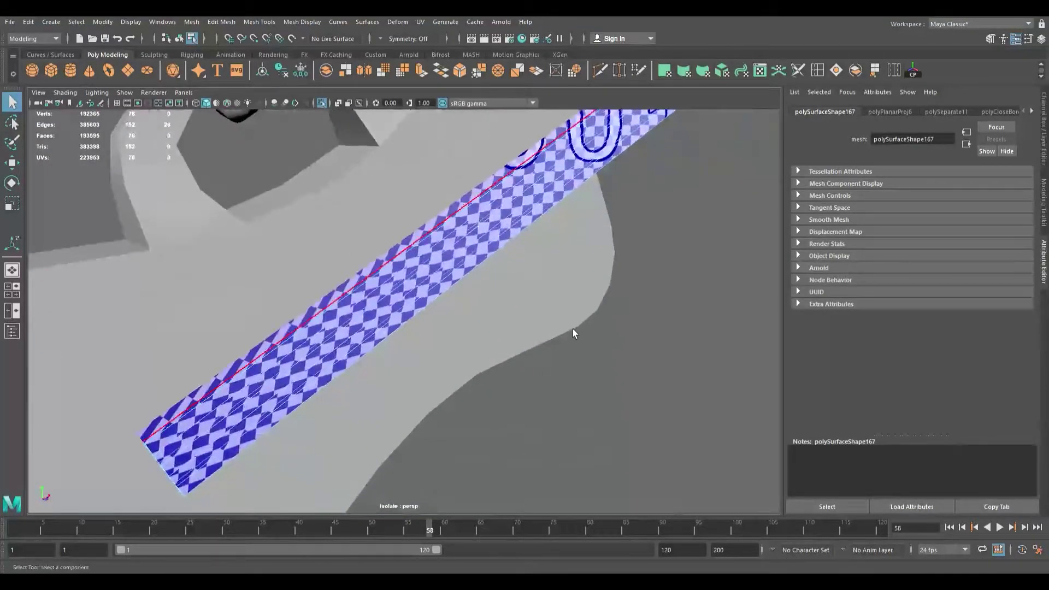
key("shift+x")
Step: Examine the cut seam around the bar's end face, long side and hooked tip for missed edges
left_click_drag(258, 359, 362, 391, "alt")
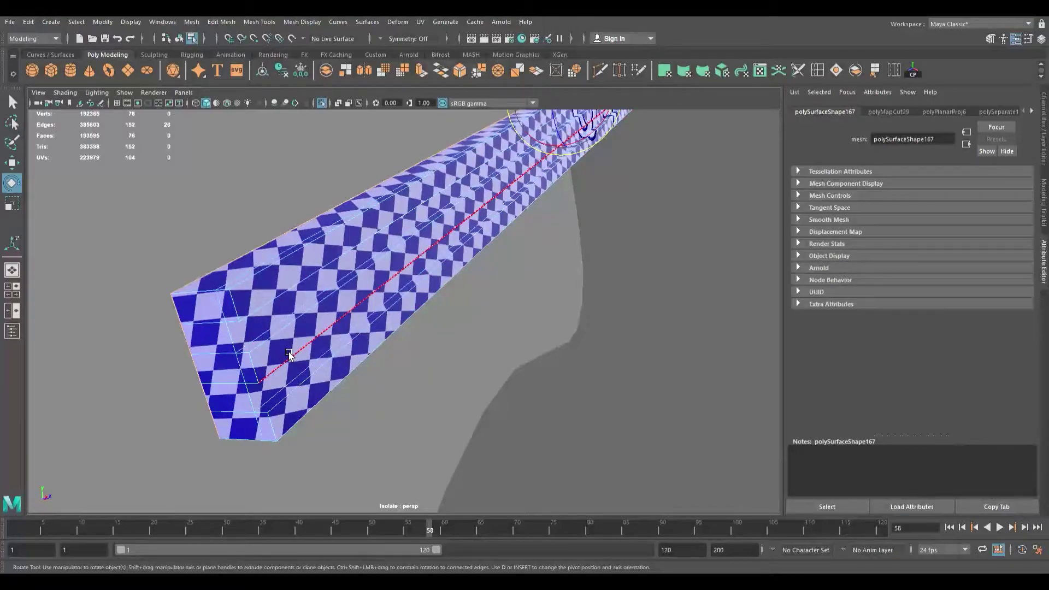
left_click_drag(289, 354, 265, 348, "alt")
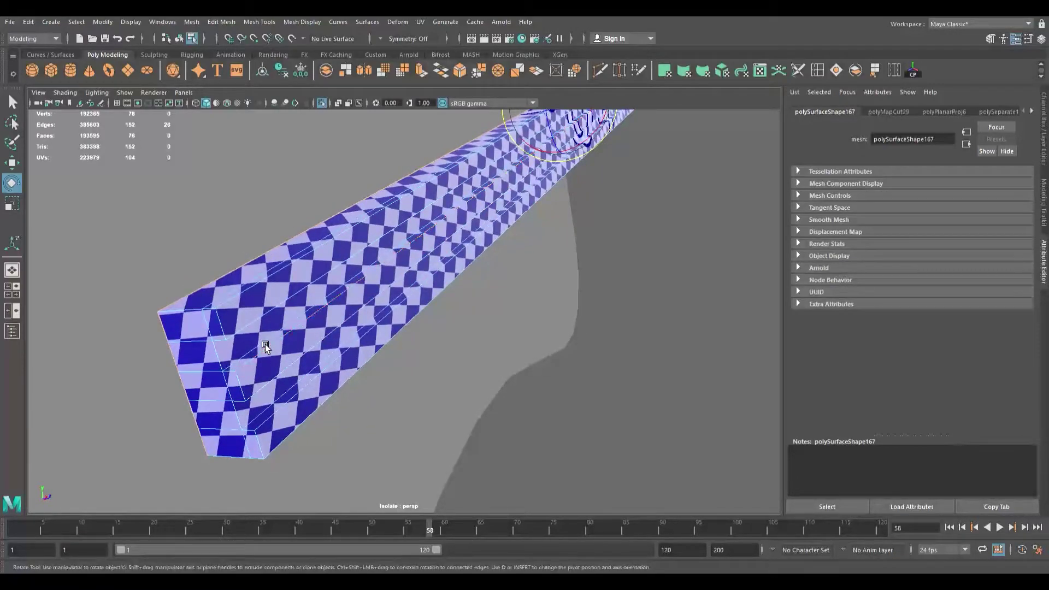
left_click(215, 325)
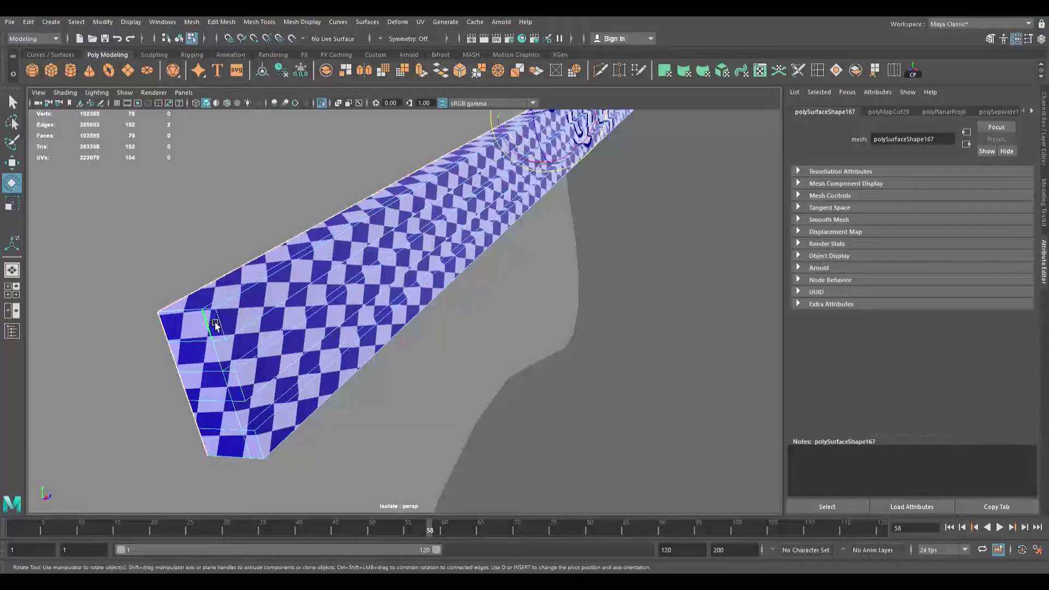
left_click_drag(229, 342, 239, 394, "alt")
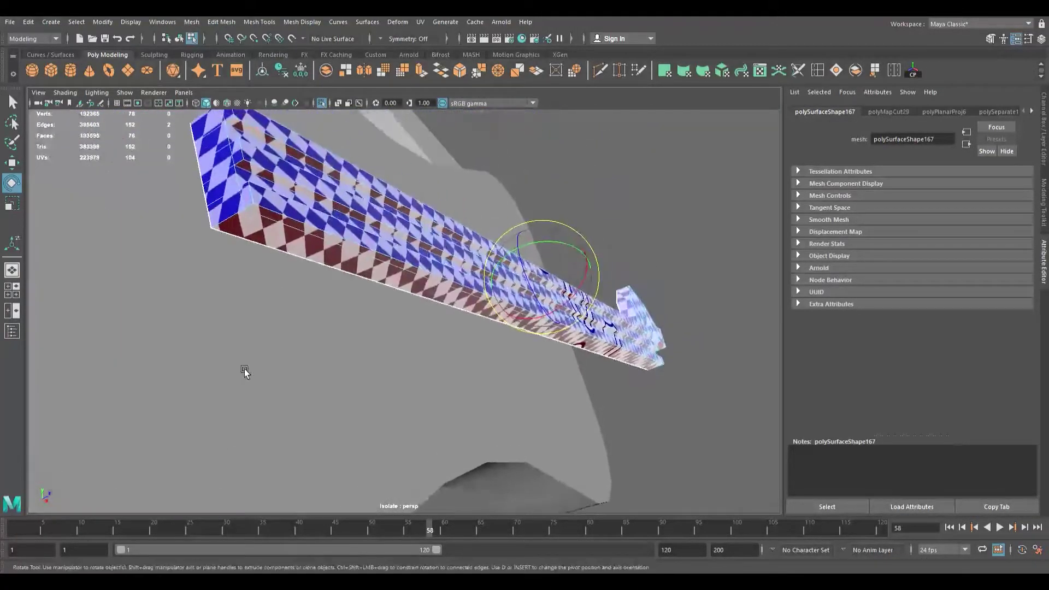
right_click_drag(239, 393, 240, 371, "alt")
left_click_drag(240, 372, 138, 339, "alt")
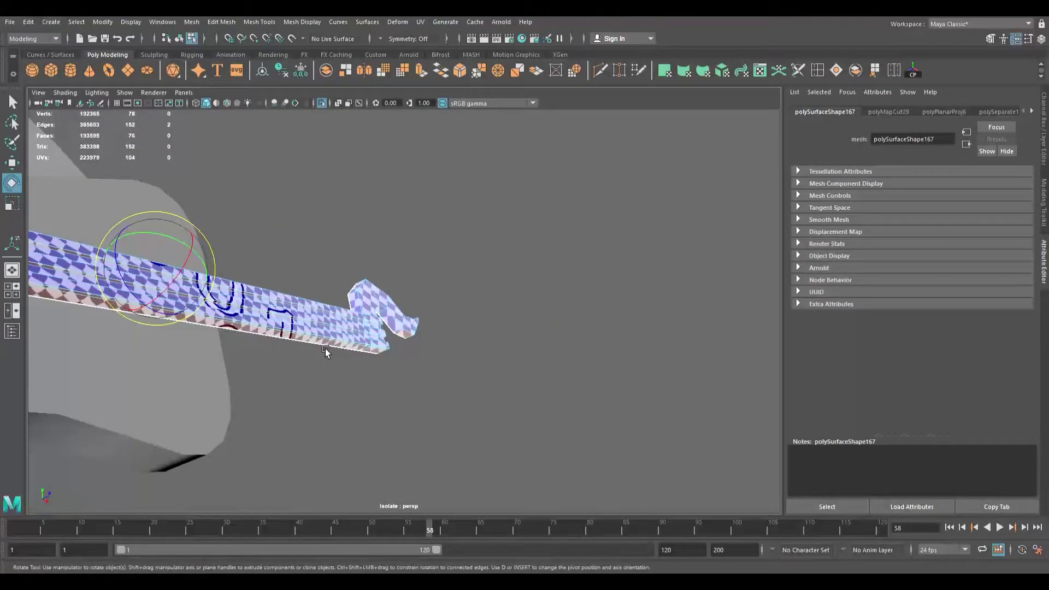
left_click_drag(330, 348, 188, 361, "alt")
right_click_drag(188, 361, 285, 359, "alt")
left_click_drag(230, 395, 168, 336, "alt")
right_click_drag(168, 336, 292, 375, "alt")
left_click_drag(205, 355, 344, 362, "alt")
left_click_drag(264, 362, 50, 350, "alt")
left_click_drag(295, 337, 264, 231, "alt")
right_click_drag(262, 241, 277, 280, "alt")
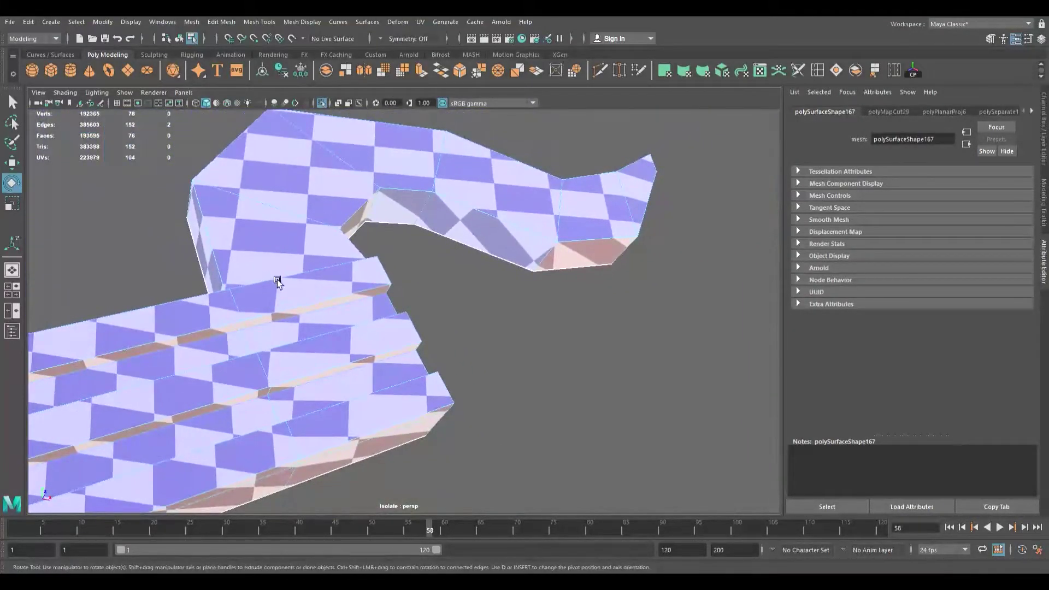
middle_click_drag(283, 281, 232, 273, "alt")
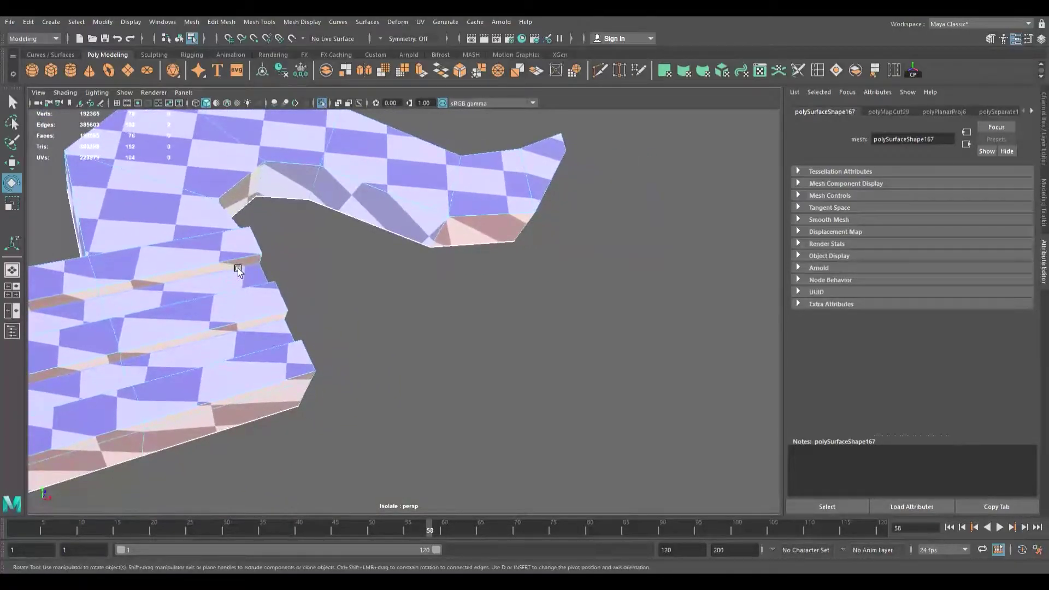
scroll(291, 262, "down", 10)
Step: Switch to the UV Editor and unfold all UVs of the ridged bar
key("alt+Tab")
left_click(563, 280)
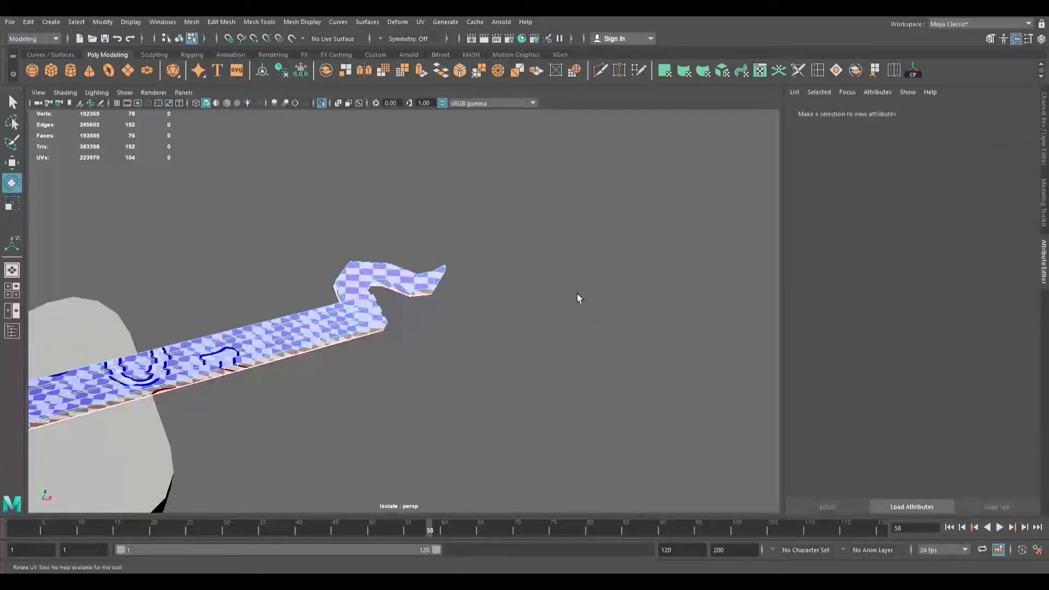
key("ctrl+z")
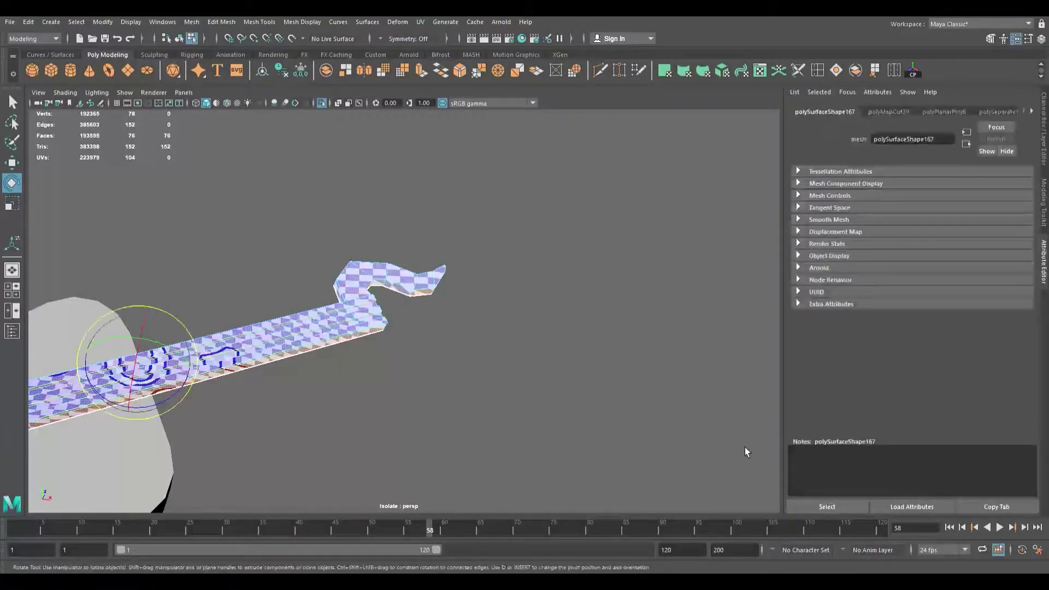
key("ctrl+u")
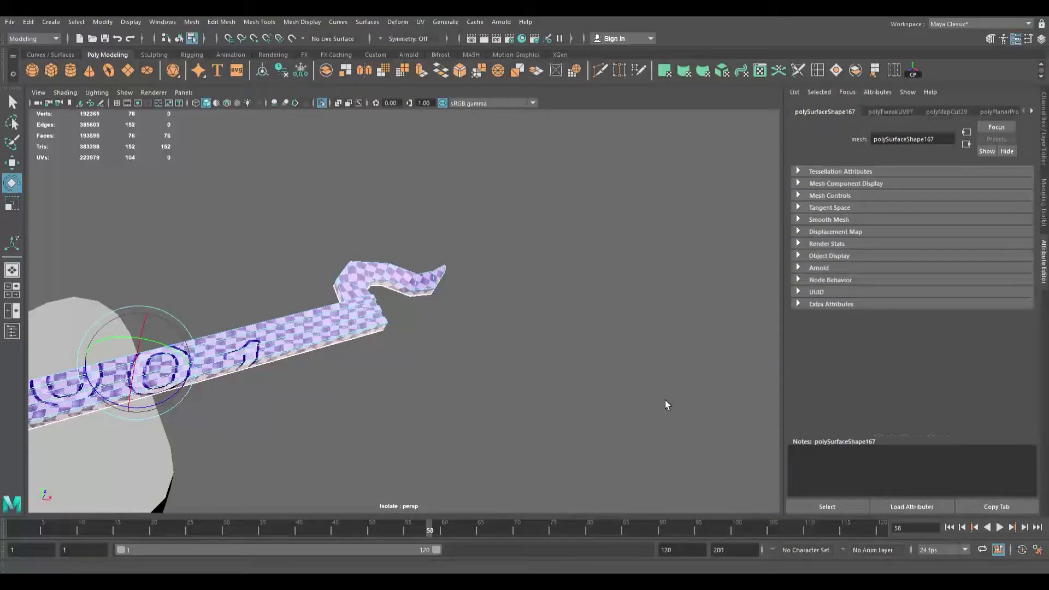
key("F8")
key("F8")
Step: Leave component mode on the bar and select the thick curved body with the ring loop as an object
left_click_drag(320, 379, 165, 382, "alt")
double_click(178, 376)
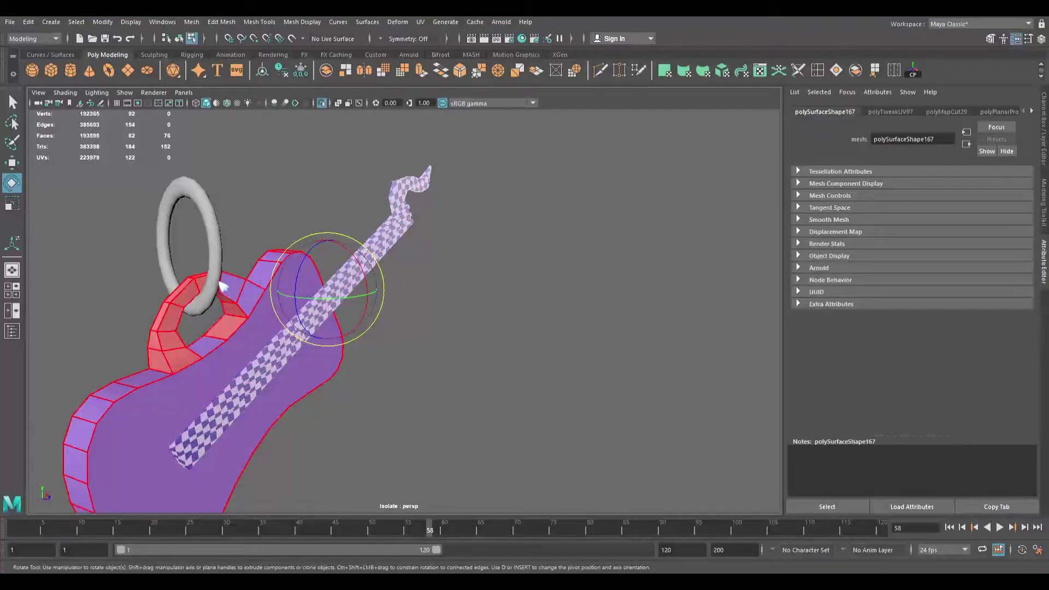
right_click_drag(220, 269, 220, 268)
left_click(117, 342)
left_click(185, 402)
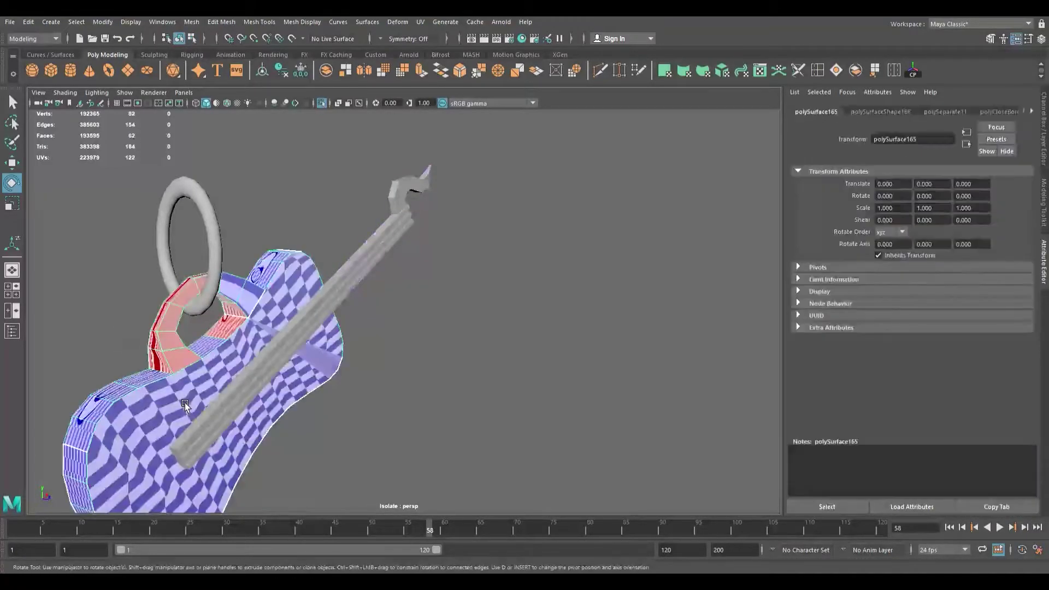
middle_click_drag(185, 402, 210, 371, "alt")
left_click_drag(210, 372, 143, 293, "alt")
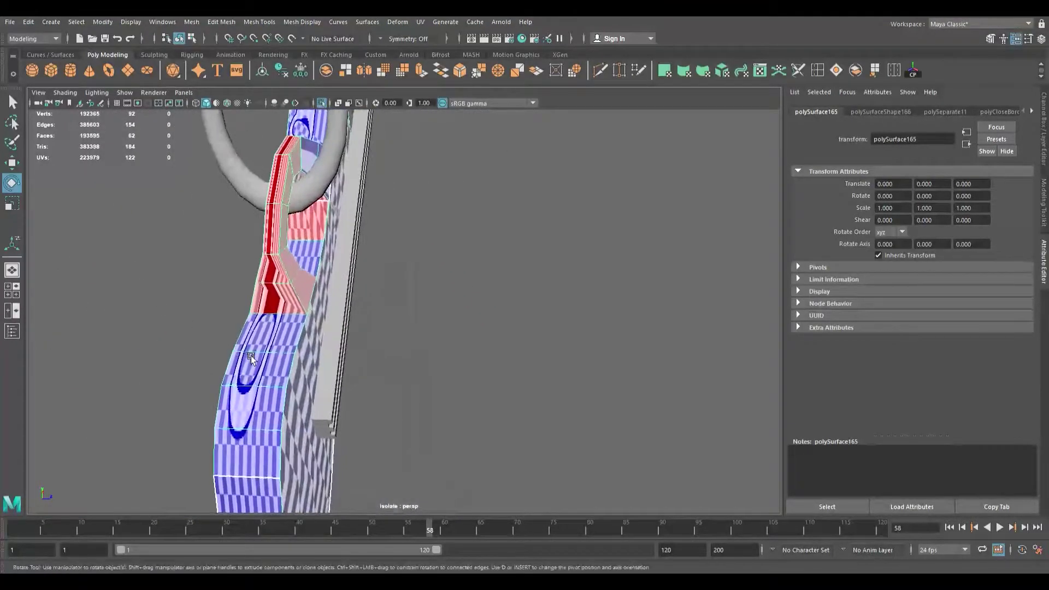
right_click_drag(240, 297, 239, 260)
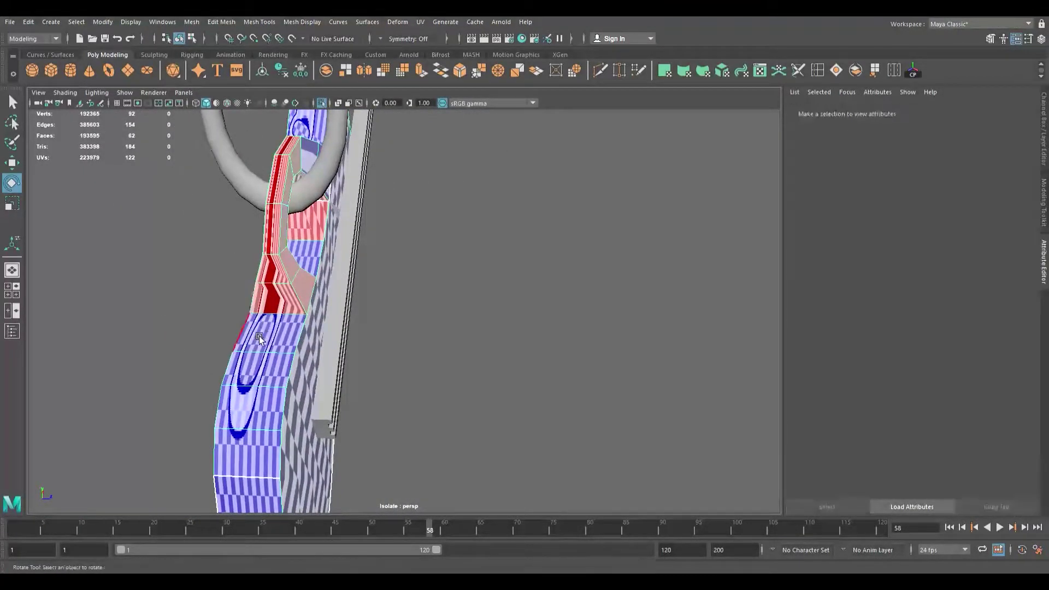
double_click(257, 336)
left_click(236, 380)
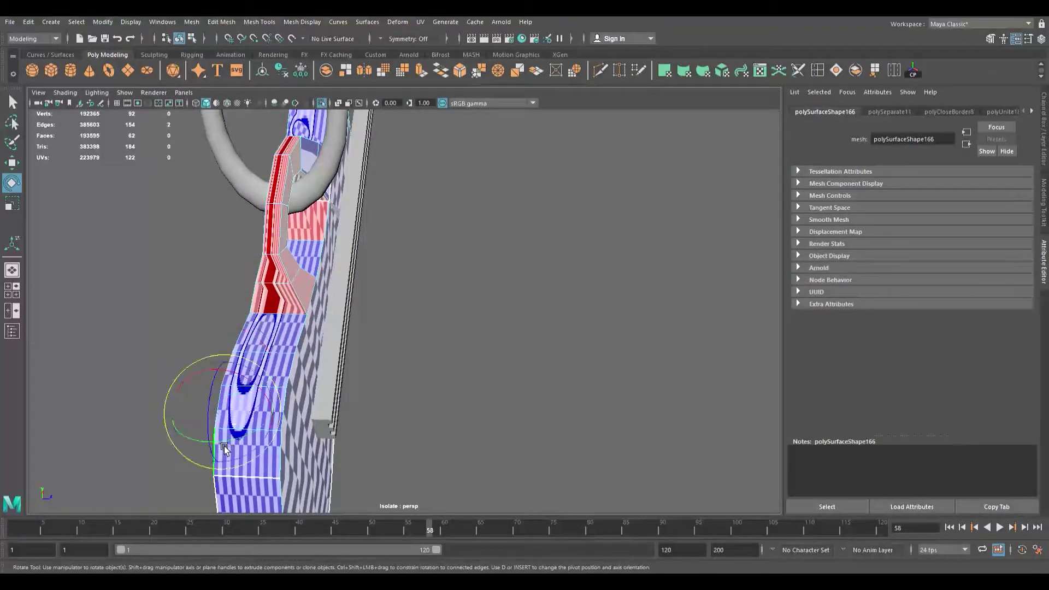
Step: Reselect the curved body as an object and apply a planar UV projection to it
left_click_drag(224, 446, 388, 208, "alt")
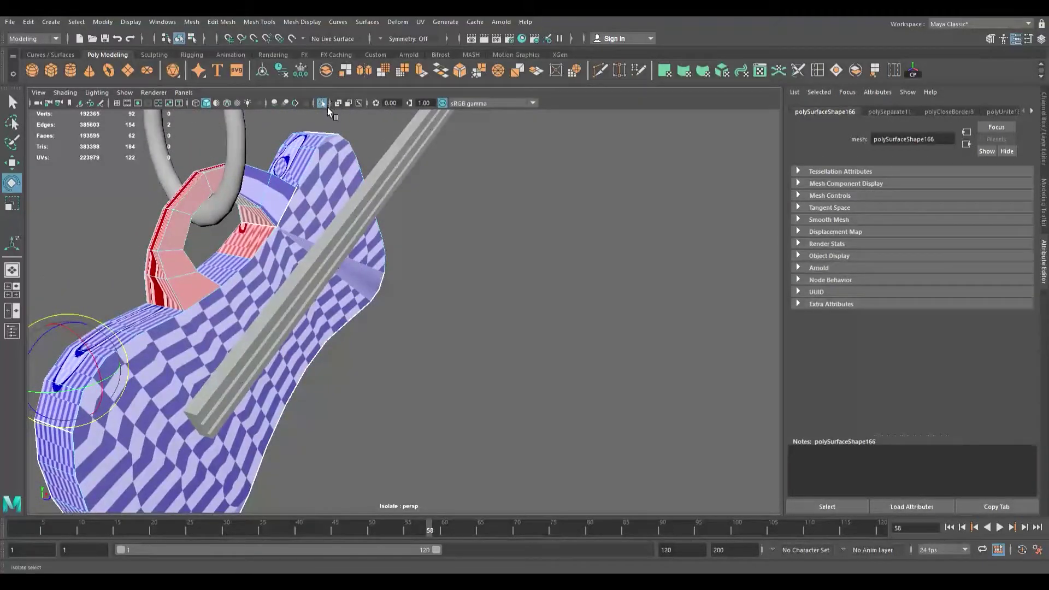
left_click(327, 213)
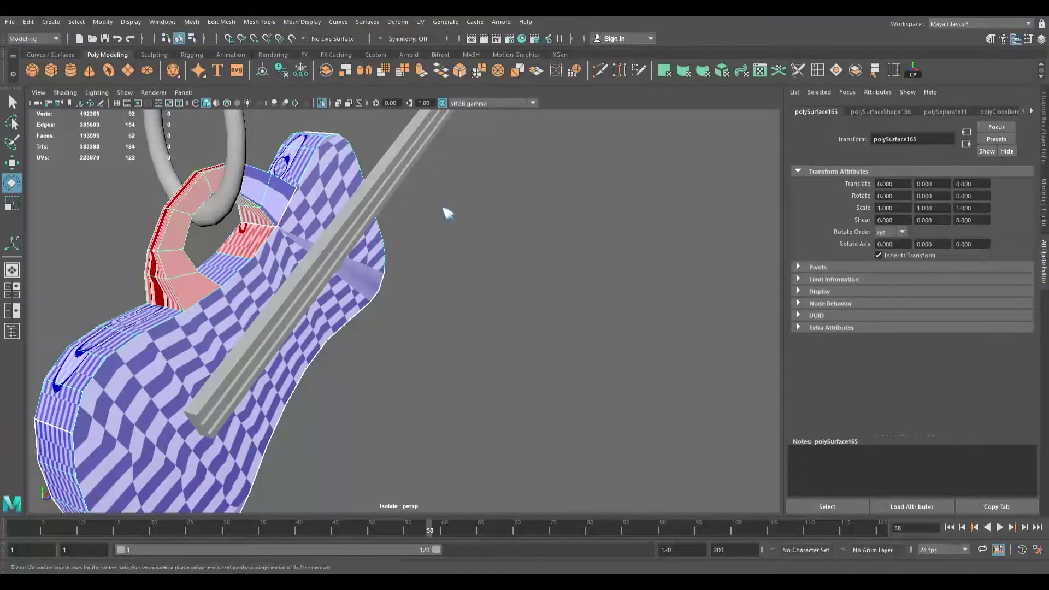
left_click_drag(449, 210, 516, 215, "alt")
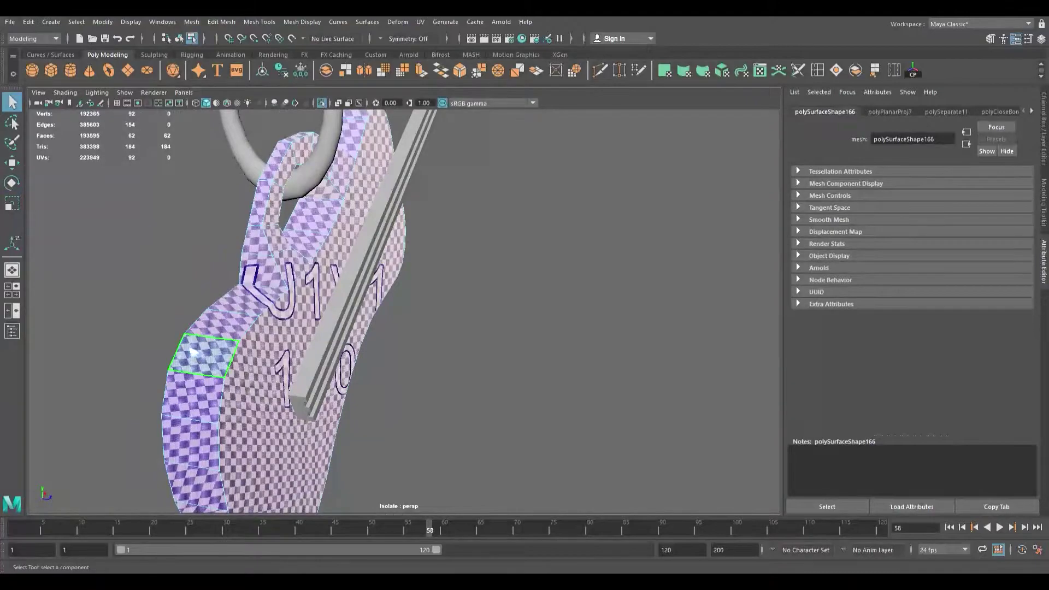
left_click(193, 257)
left_click(197, 323)
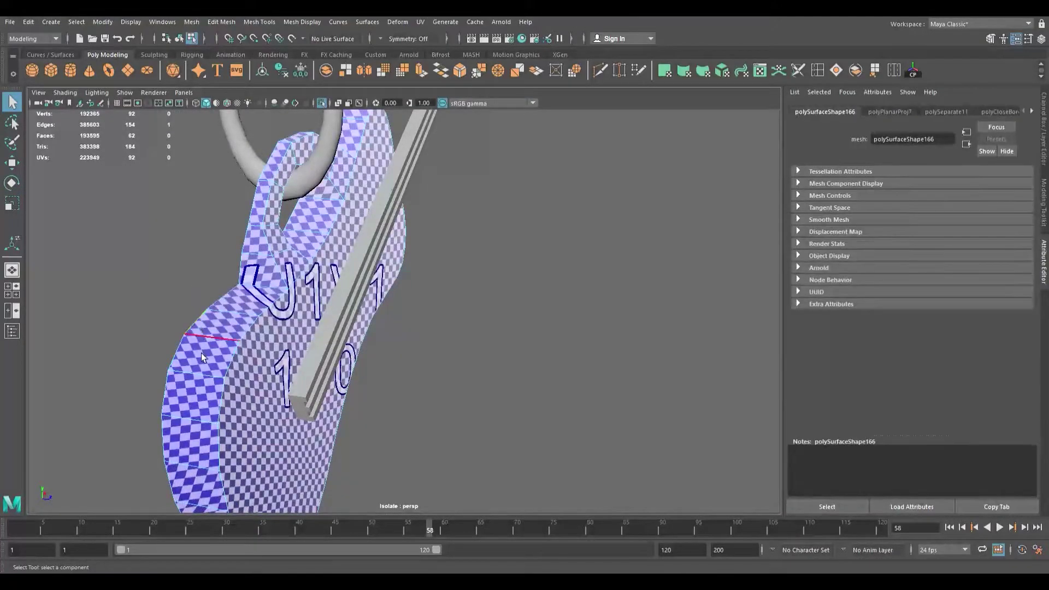
left_click(185, 360, "shift")
left_click_drag(186, 359, 258, 330, "alt")
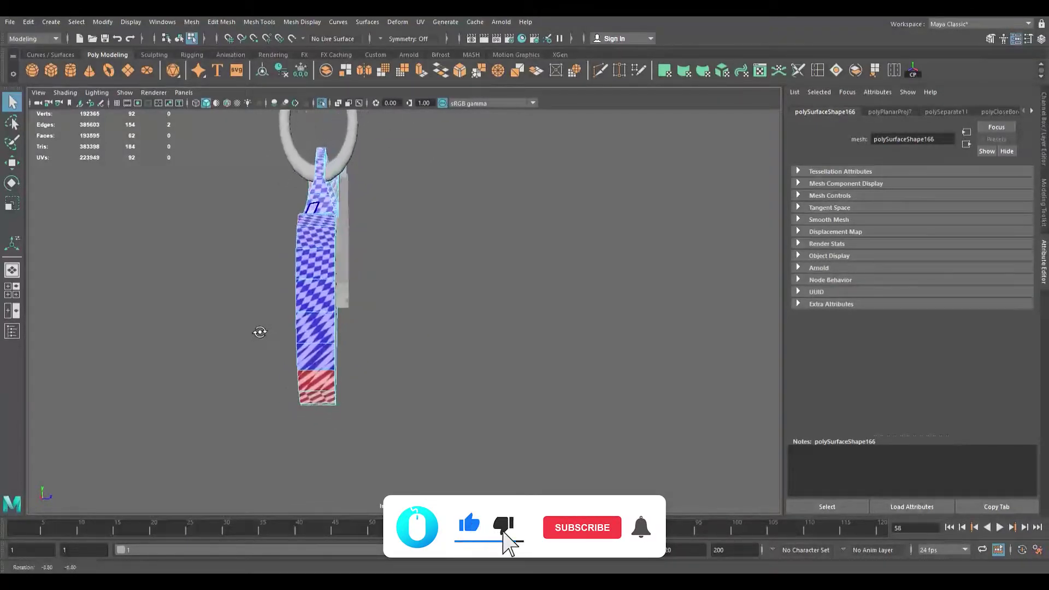
Step: Select the back-face outline edges of the curved body, from its narrow side around the rounded lower end
left_click(302, 303)
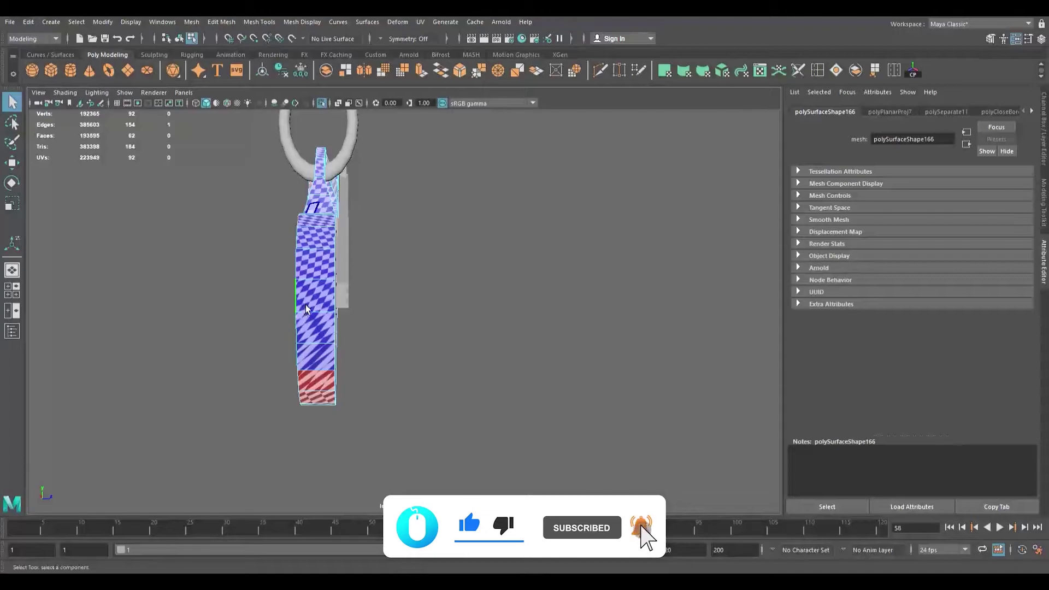
left_click_drag(304, 366, 234, 360, "alt")
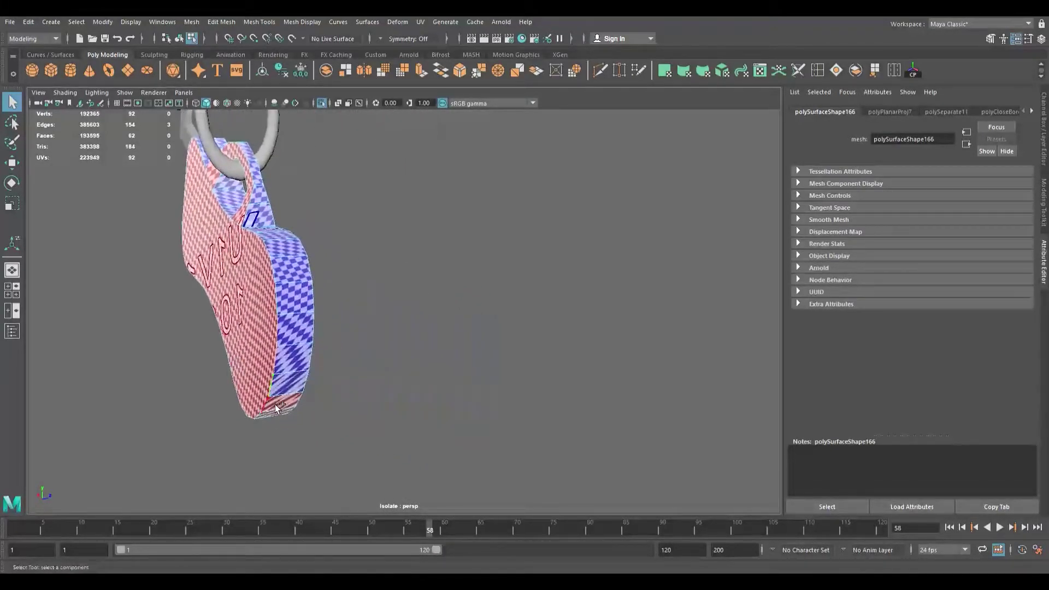
left_click_drag(272, 412, 275, 380, "alt")
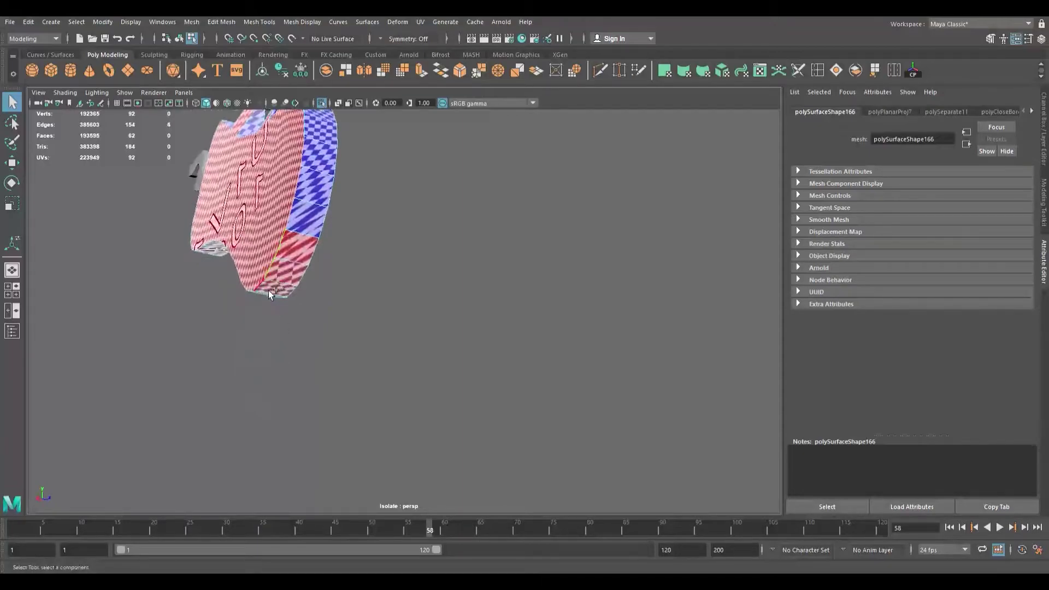
left_click_drag(268, 295, 209, 334, "alt")
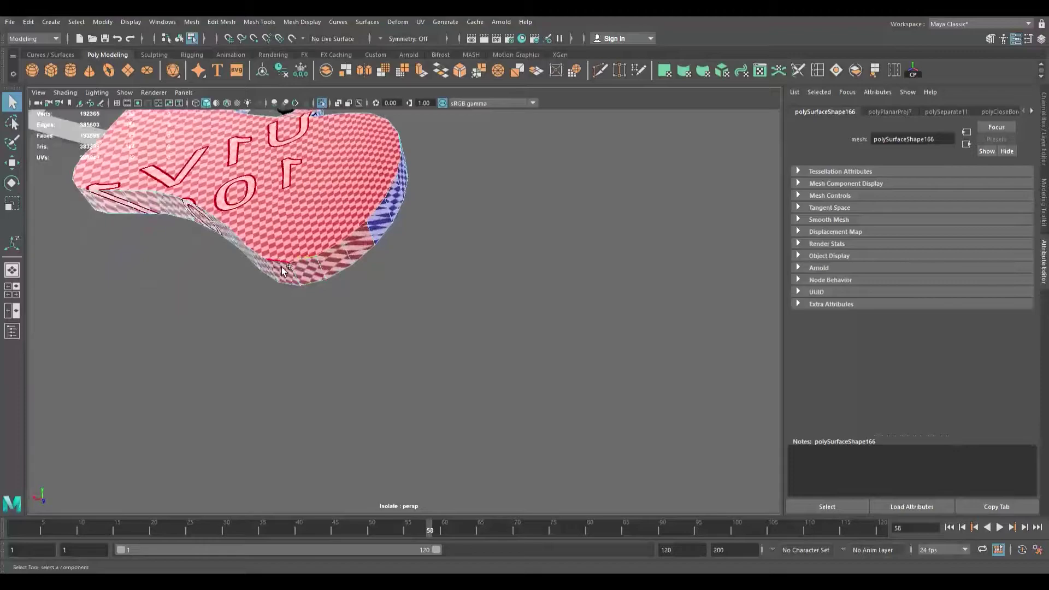
left_click_drag(262, 261, 286, 344, "alt")
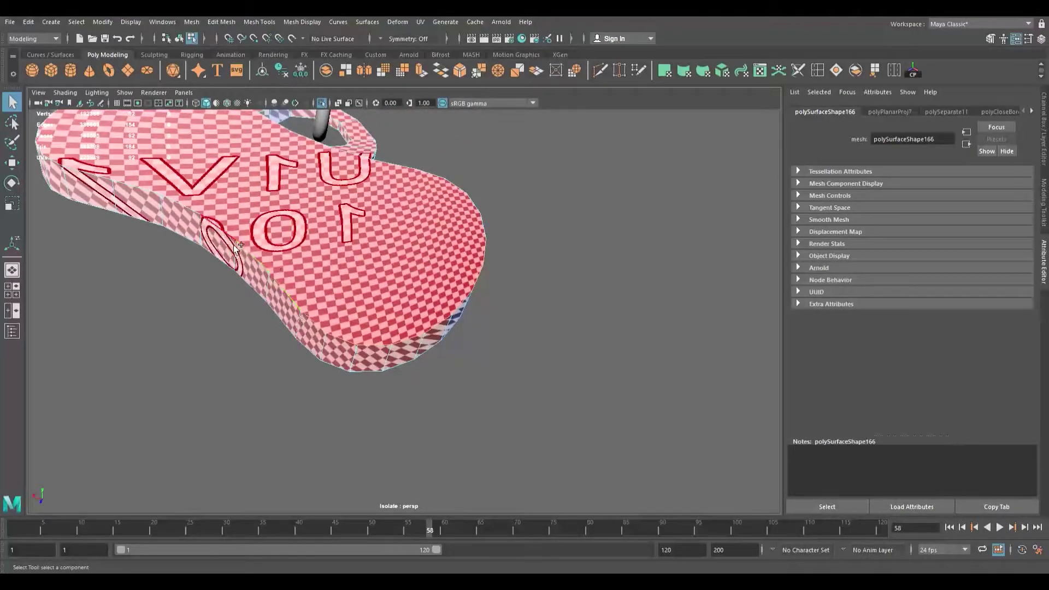
Step: Add the back-face outline edges around the curved body's narrow end to the edge selection
left_click_drag(99, 197, 144, 290, "alt")
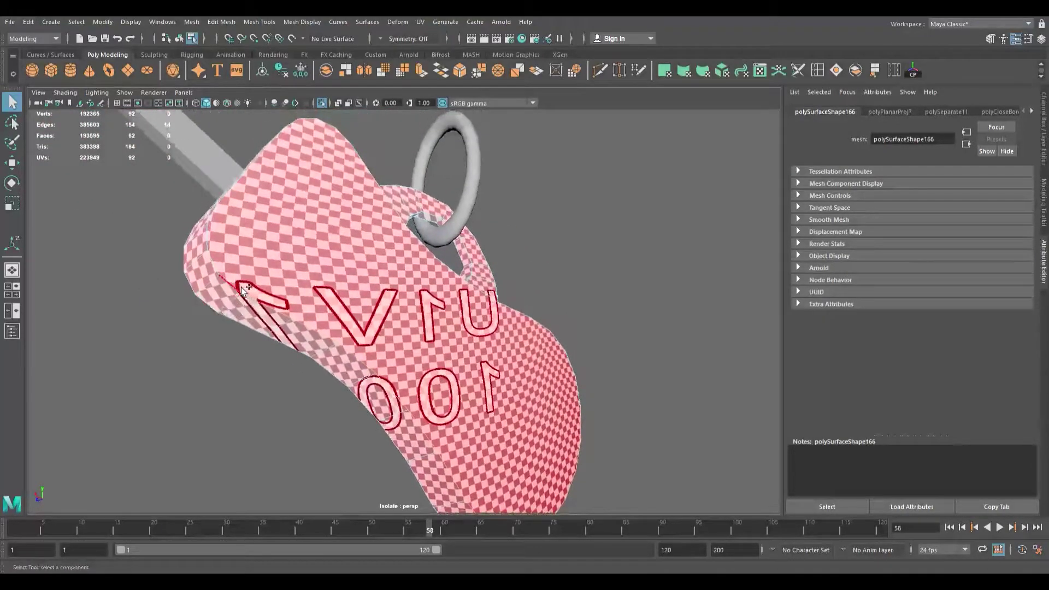
left_click(212, 261, "shift")
left_click_drag(231, 254, 204, 225, "alt")
left_click(234, 337, "shift")
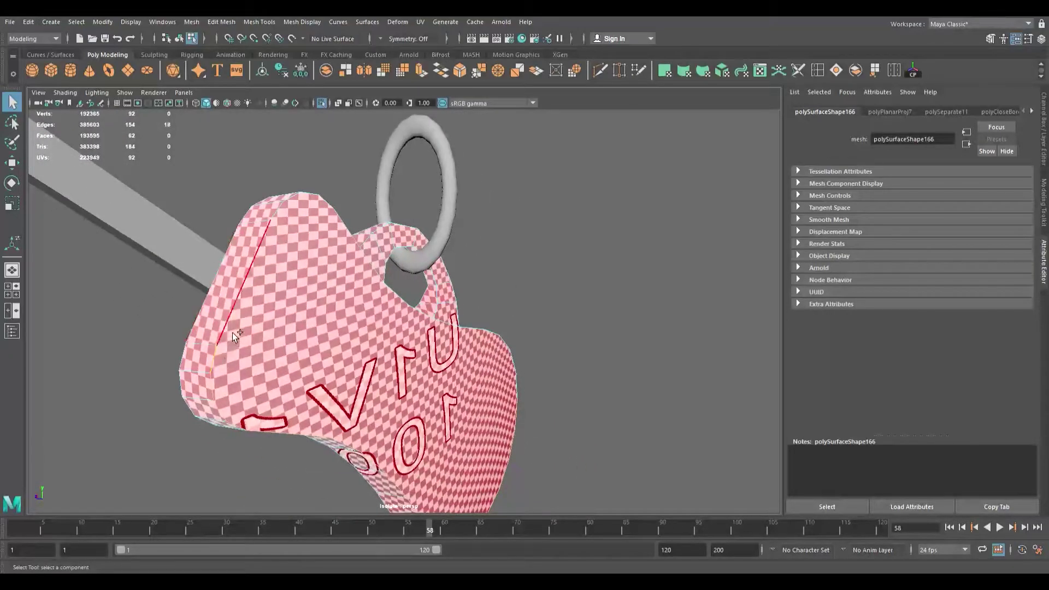
left_click(277, 281, "shift")
mouse_move(277, 281)
left_mouse_down("alt")
mouse_move(264, 307)
mouse_move(270, 281)
left_mouse_up("alt")
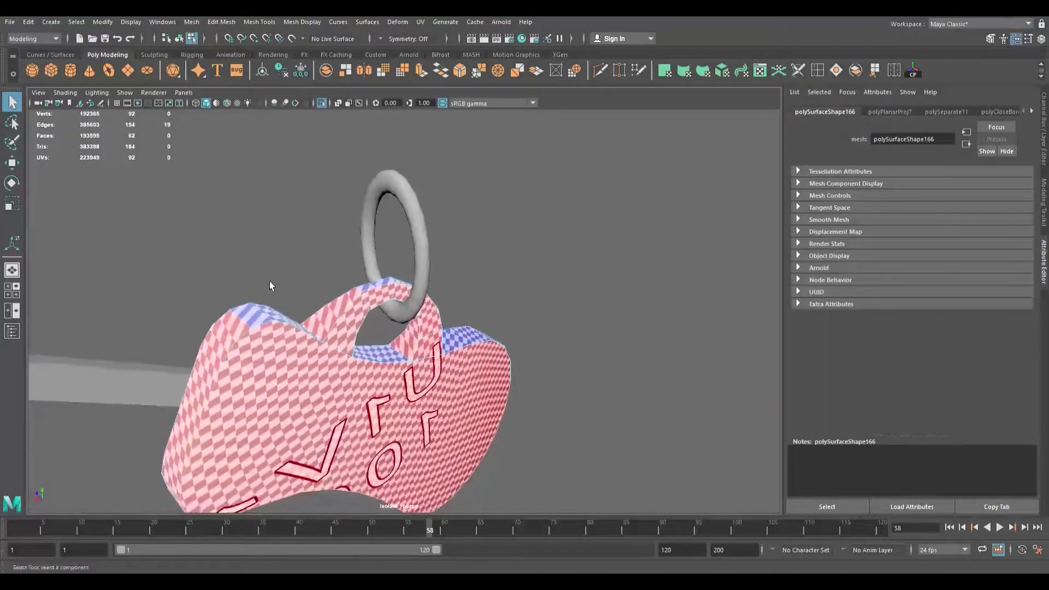
Step: Extend the edge selection along the back-face shoulder from the narrow end toward the ring loop
left_click(244, 348, "shift")
left_click(290, 329, "shift")
left_click_drag(296, 333, 211, 365, "alt")
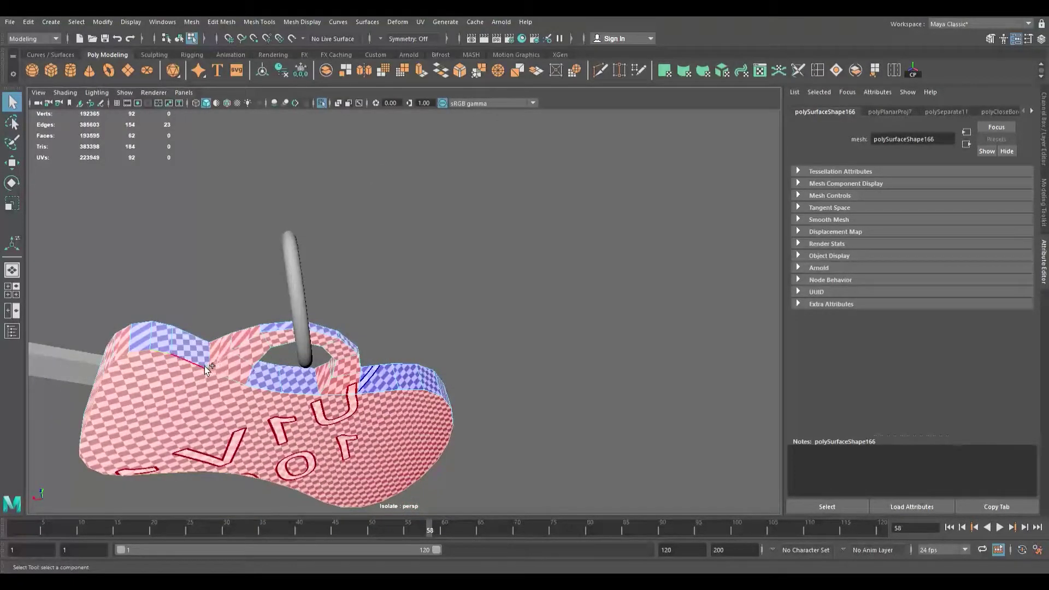
left_click(204, 366, "shift")
Step: Add the back-face edges from the rounded end's outer side up to the base of the ring loop
scroll(289, 363, "up", 5)
left_click_drag(288, 364, 202, 315, "alt")
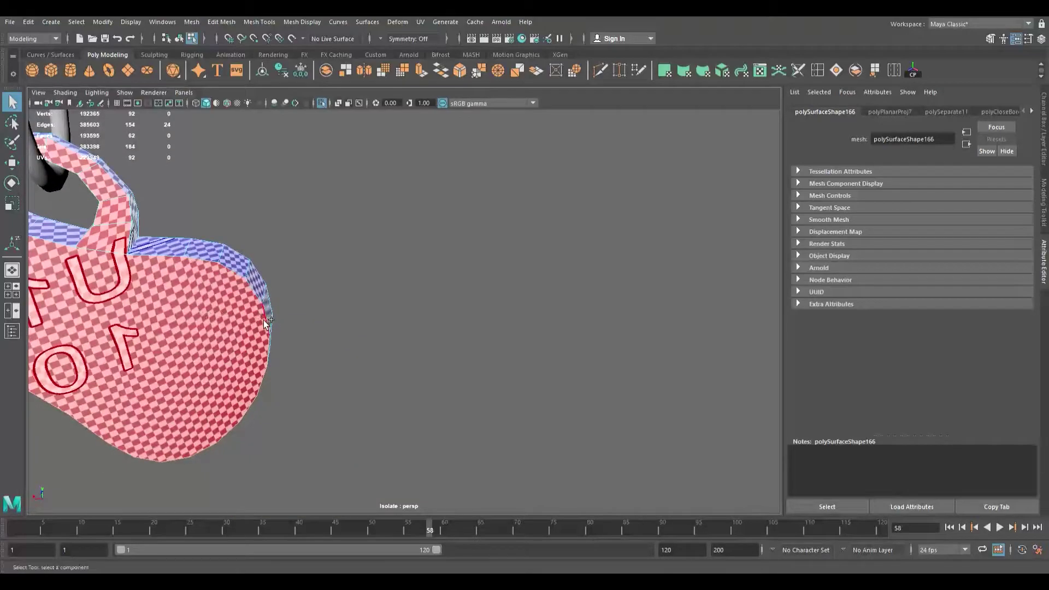
left_click(237, 278, "shift")
left_click(214, 264, "shift")
left_click(144, 256, "shift")
left_click_drag(234, 281, 381, 373, "alt")
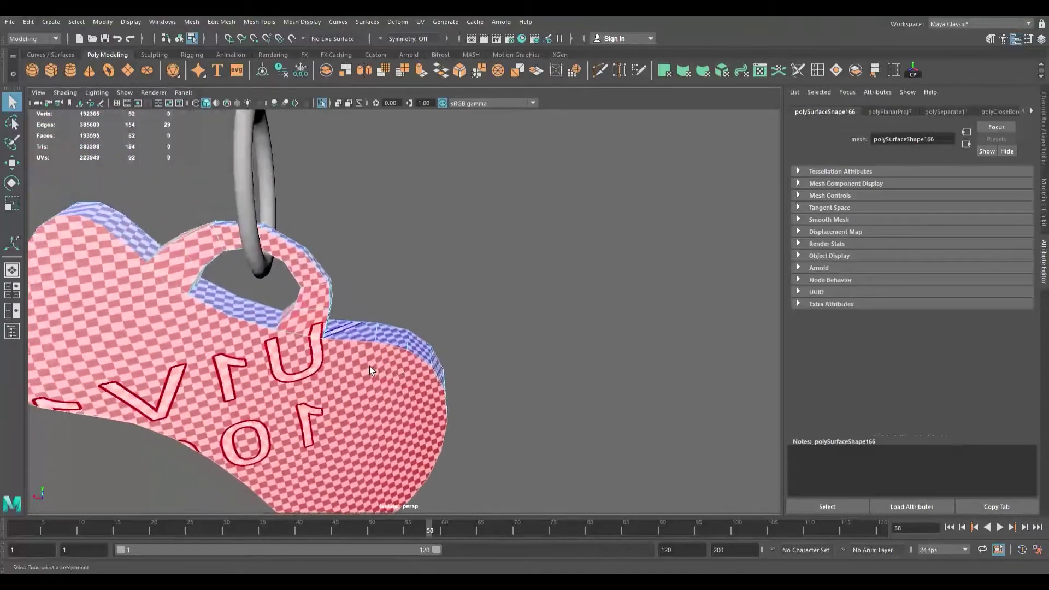
Step: Add the back-face edges around the opening of the ring loop to the selection
left_click_drag(304, 360, 266, 369, "alt")
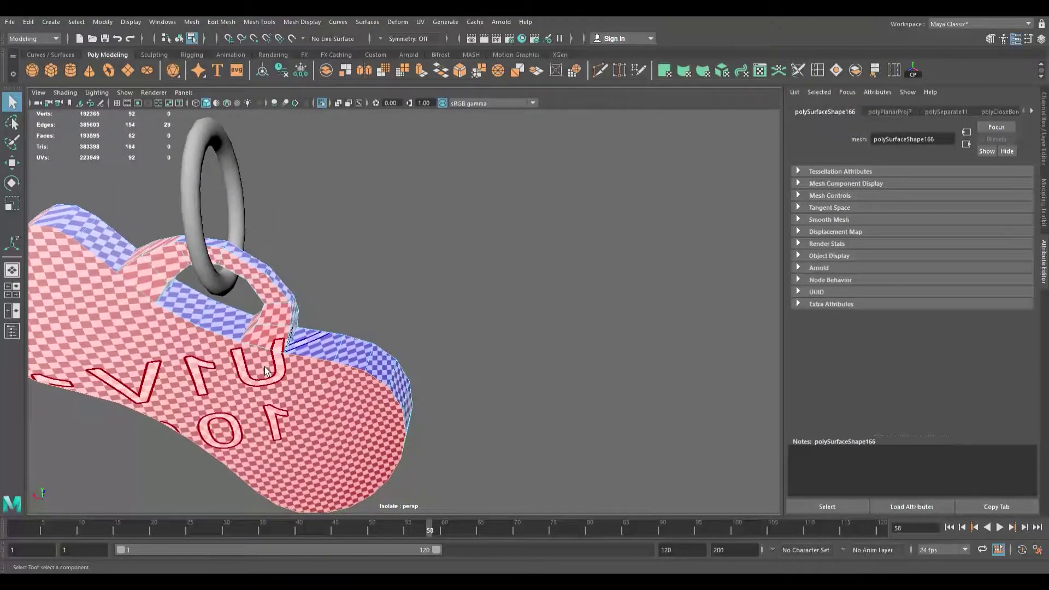
left_click_drag(266, 369, 245, 339, "alt")
right_click_drag(245, 339, 343, 384, "alt")
left_click_drag(343, 383, 189, 374, "alt")
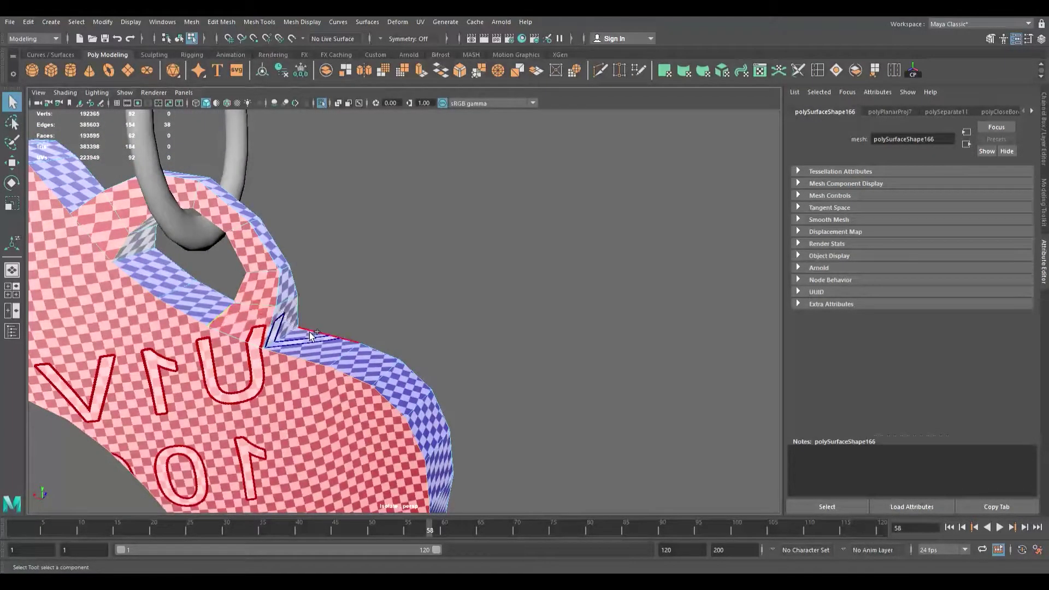
middle_click_drag(141, 284, 214, 339, "alt")
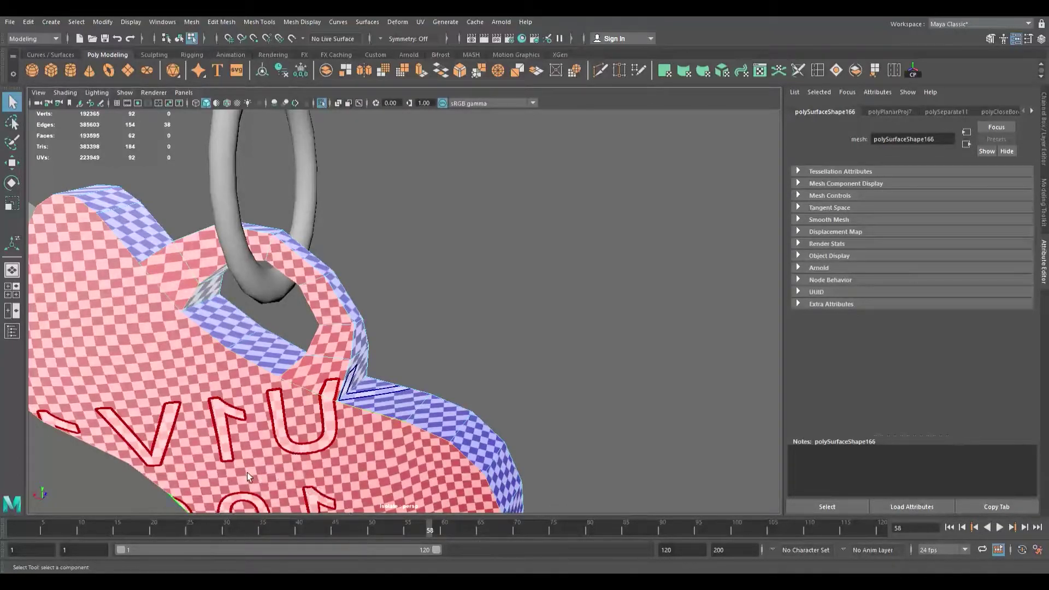
left_click_drag(231, 409, 243, 349, "alt")
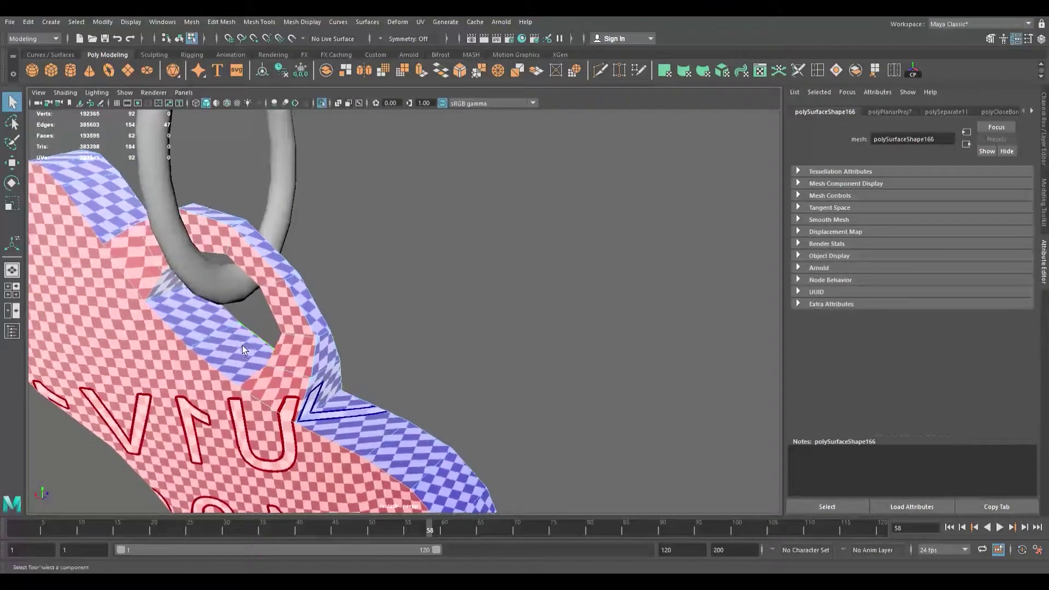
Step: Add the back-face edges along the outer curve of the ring loop to the selection
left_click(310, 404, "shift")
left_click(315, 361, "shift")
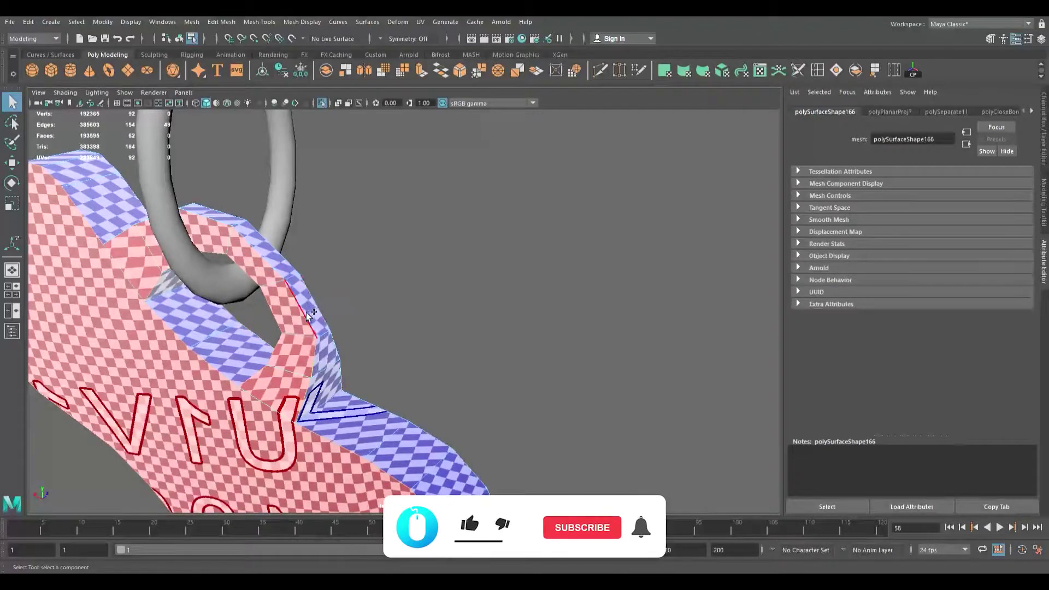
left_click(307, 315, "shift")
left_click(272, 257, "shift")
Step: Add the front-face outline edges along the ring loop's outer curve to where it meets the shoulder
left_click_drag(181, 261, 201, 293, "alt")
middle_click_drag(111, 331, 118, 335, "alt")
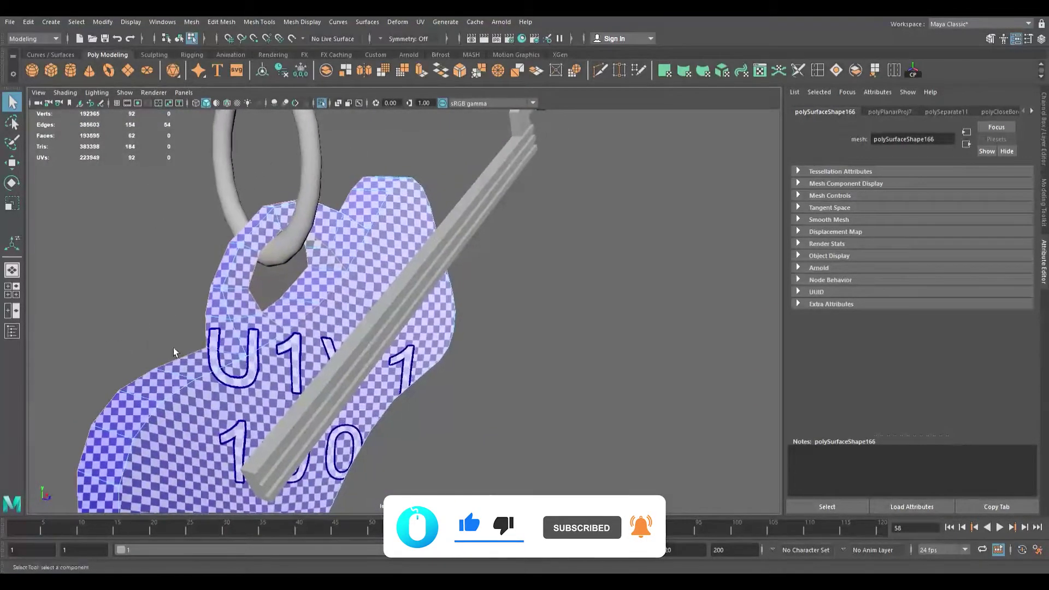
left_click(242, 336, "shift")
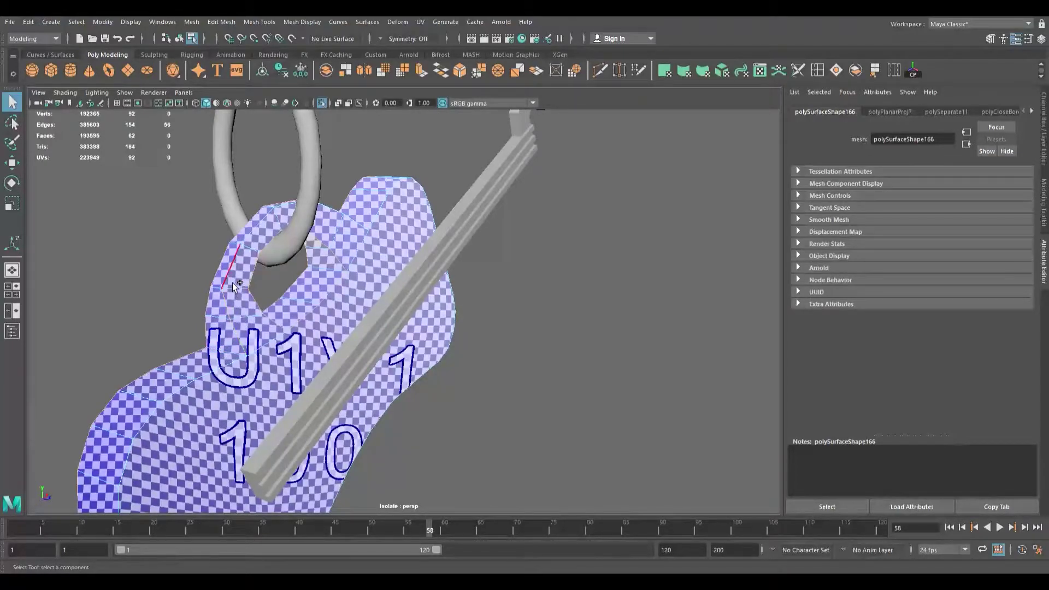
left_click(259, 240, "shift")
scroll(303, 248, "up", 5)
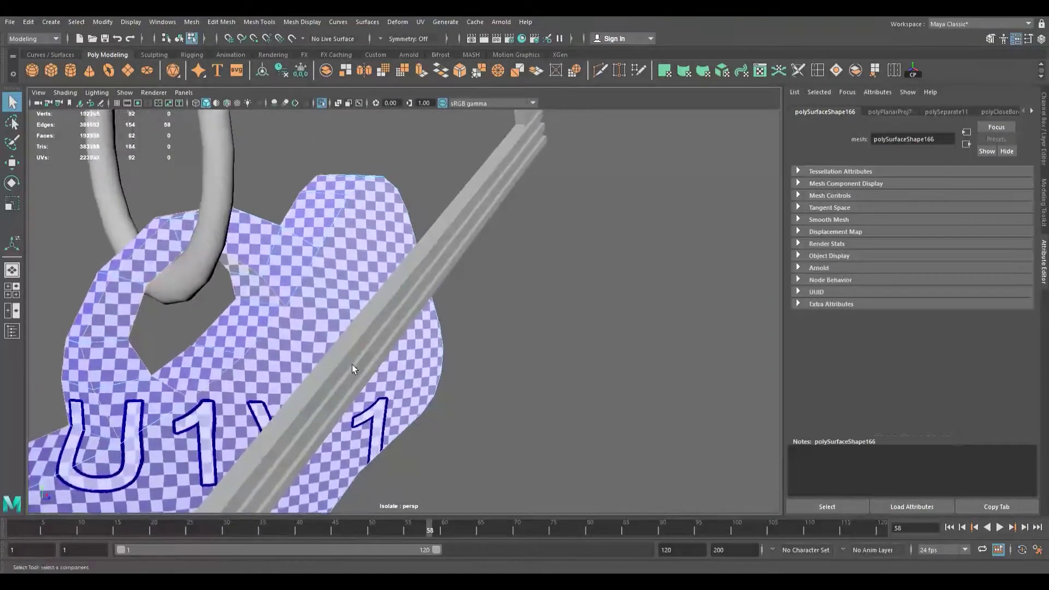
left_click(249, 240, "shift")
left_click(293, 247, "shift")
left_click(315, 271, "shift")
Step: Continue the front-face outline selection up the shoulder and over the tip of the narrow end
left_click_drag(315, 272, 115, 390, "alt")
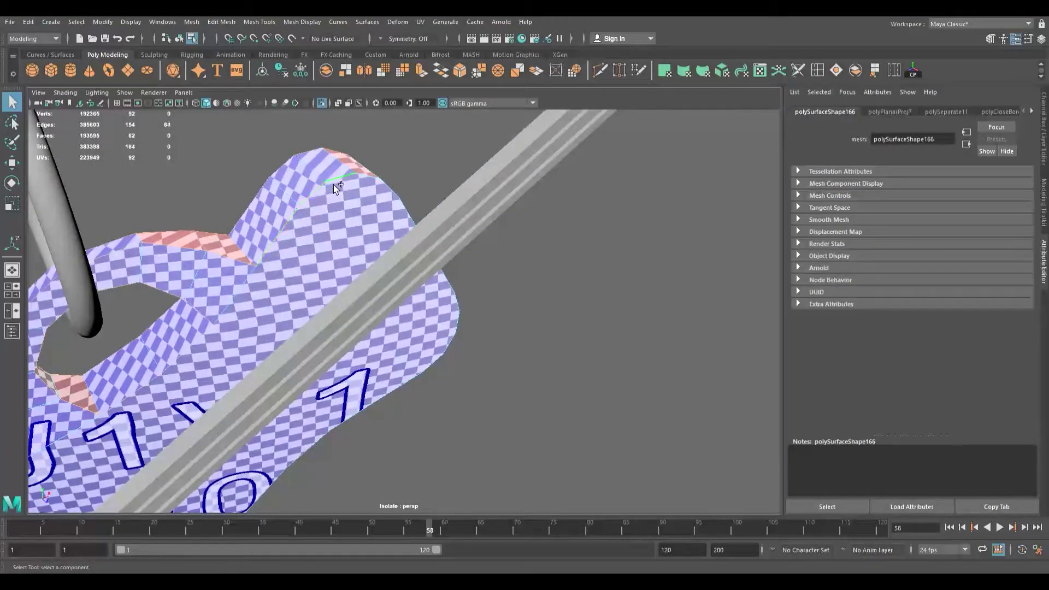
middle_click_drag(316, 264, 108, 328, "alt")
left_click_drag(109, 327, 205, 210, "alt")
middle_click_drag(206, 210, 211, 258, "alt")
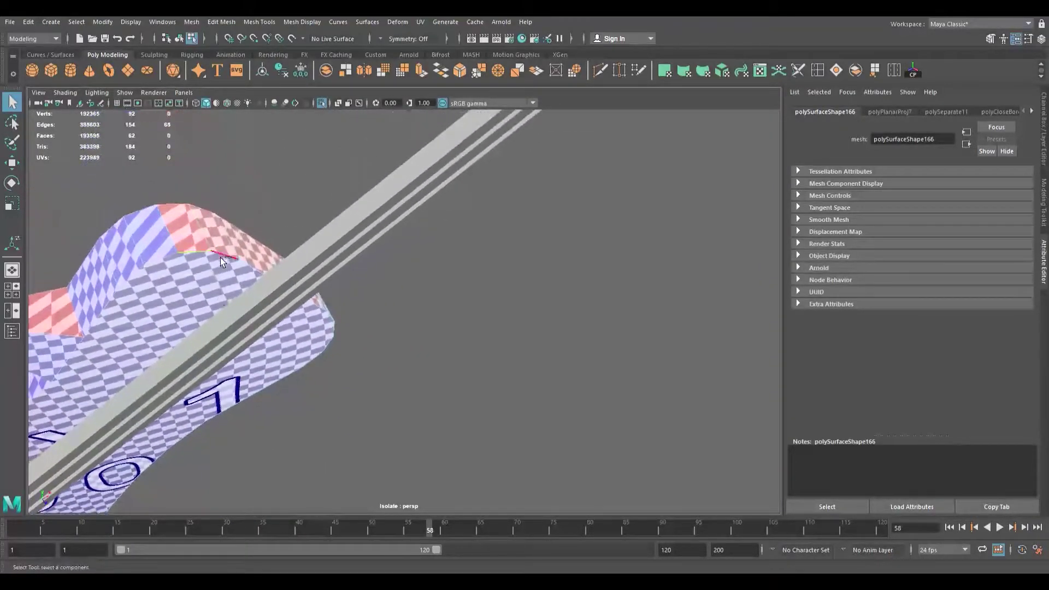
left_click(261, 272, "shift")
left_click(261, 271, "shift")
Step: Add the front-face edges down the narrow end and around its corner to the selection
left_click_drag(261, 272, 120, 313, "alt")
middle_click_drag(229, 198, 295, 206, "alt")
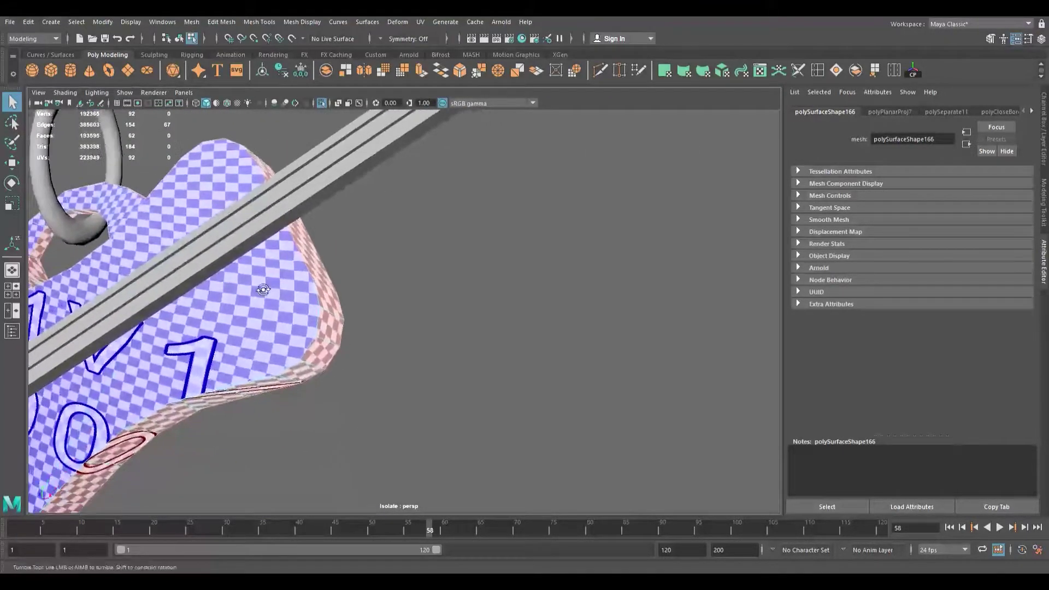
left_click_drag(264, 290, 313, 297, "alt")
left_click(342, 324, "shift")
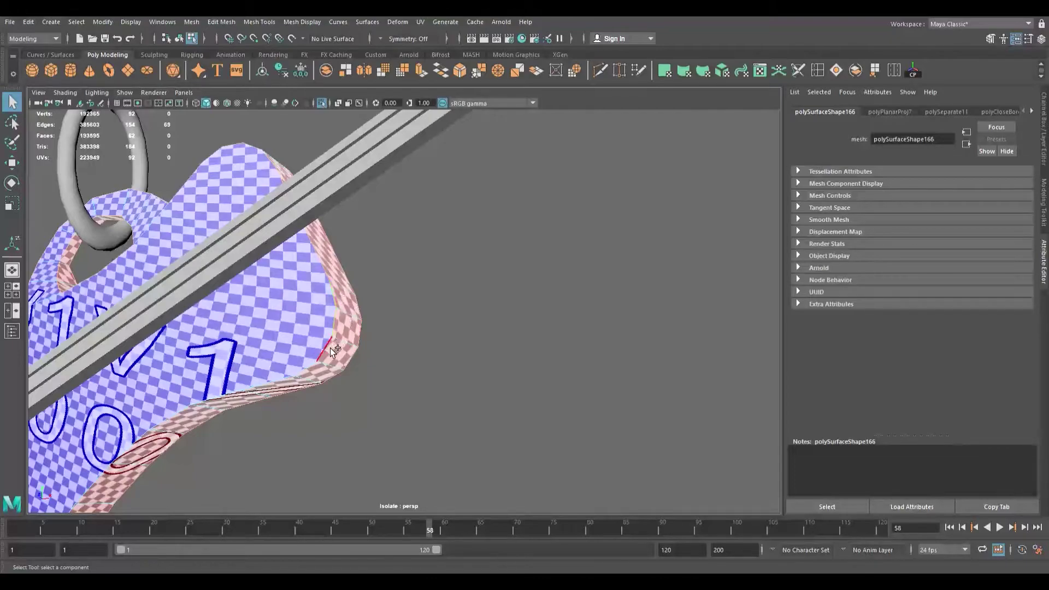
left_click_drag(262, 397, 281, 322, "alt")
middle_click_drag(281, 321, 249, 366, "alt")
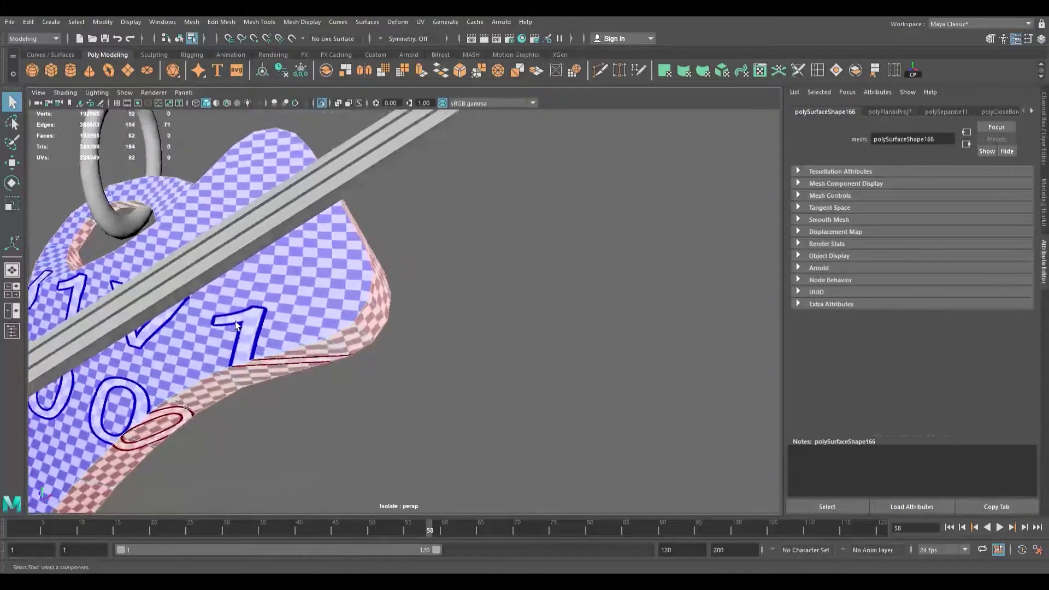
Step: Add the front-face edges along the concave underside of the curved body to the selection
left_click(317, 347, "shift")
left_click(268, 361, "shift")
left_click(212, 383, "shift")
left_click_drag(212, 383, 219, 381, "alt")
middle_click_drag(219, 382, 265, 309, "alt")
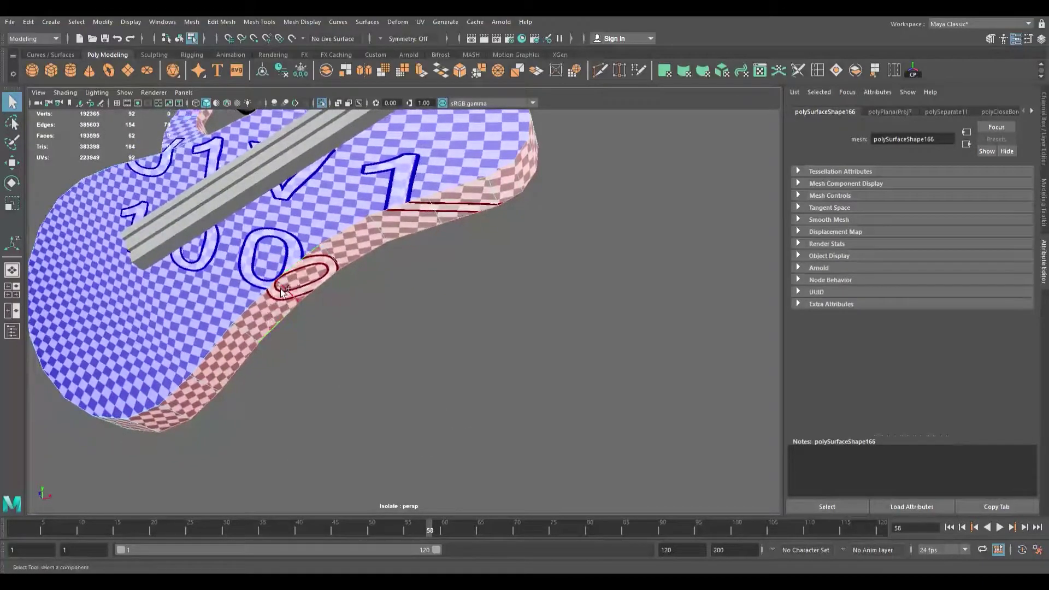
left_click(187, 395, "shift")
Step: Continue the front-face edge selection around the bottom of the rounded end
left_click_drag(178, 398, 196, 394, "alt")
middle_click_drag(197, 394, 387, 389, "alt")
left_click_drag(278, 388, 249, 378, "alt")
left_click(192, 377, "shift")
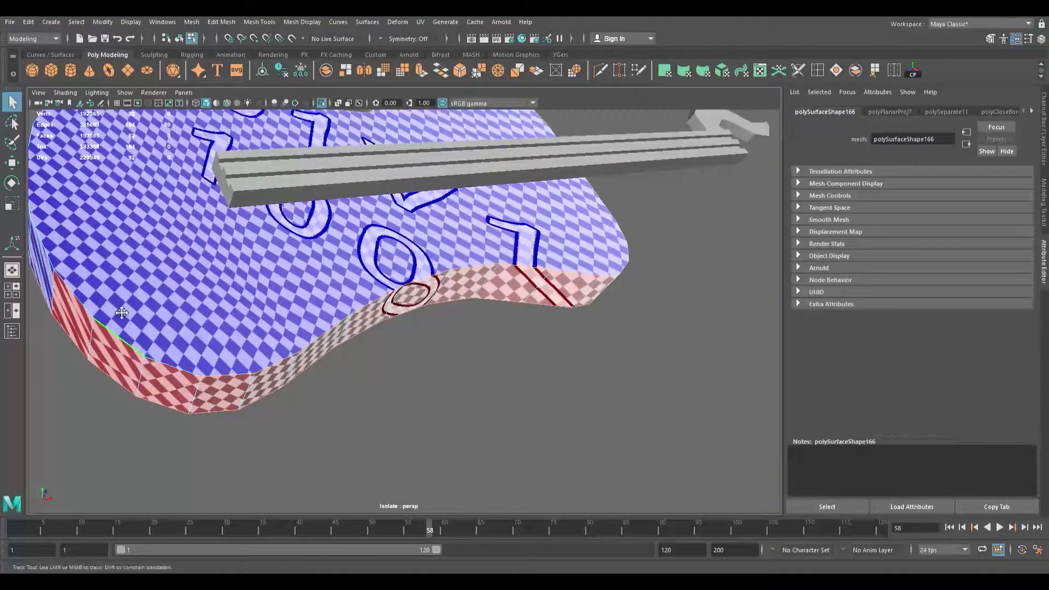
left_click_drag(132, 353, 203, 400, "alt")
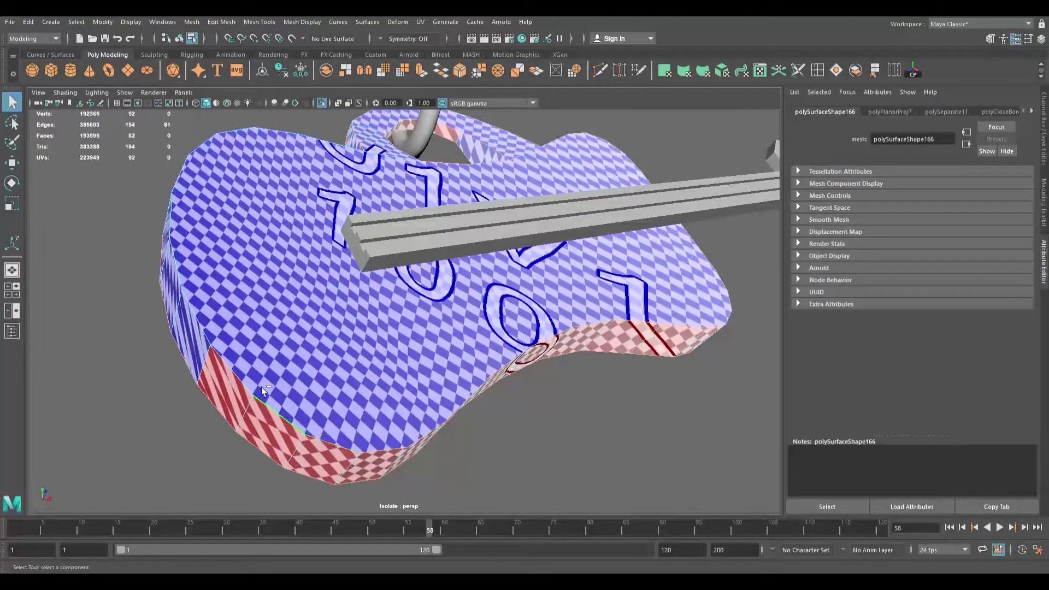
left_click(208, 323, "shift")
left_click(240, 371, "shift")
Step: Complete the front-face outline selection up the rounded end's outer side to the ring loop's base
left_click_drag(241, 370, 288, 410, "alt")
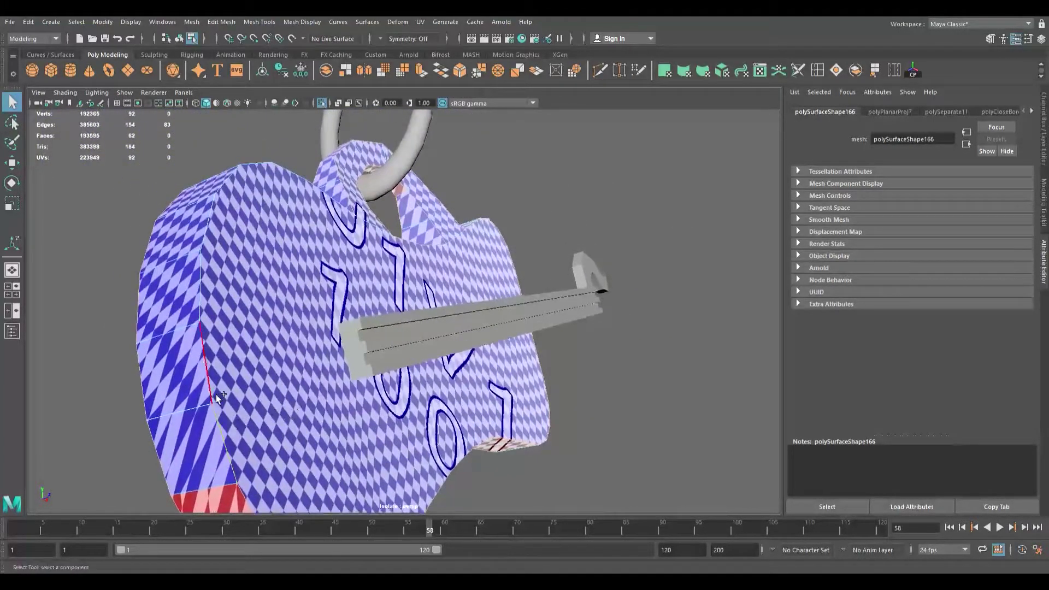
left_click(235, 437, "shift")
left_click(216, 385, "shift")
left_click_drag(257, 244, 262, 365, "alt")
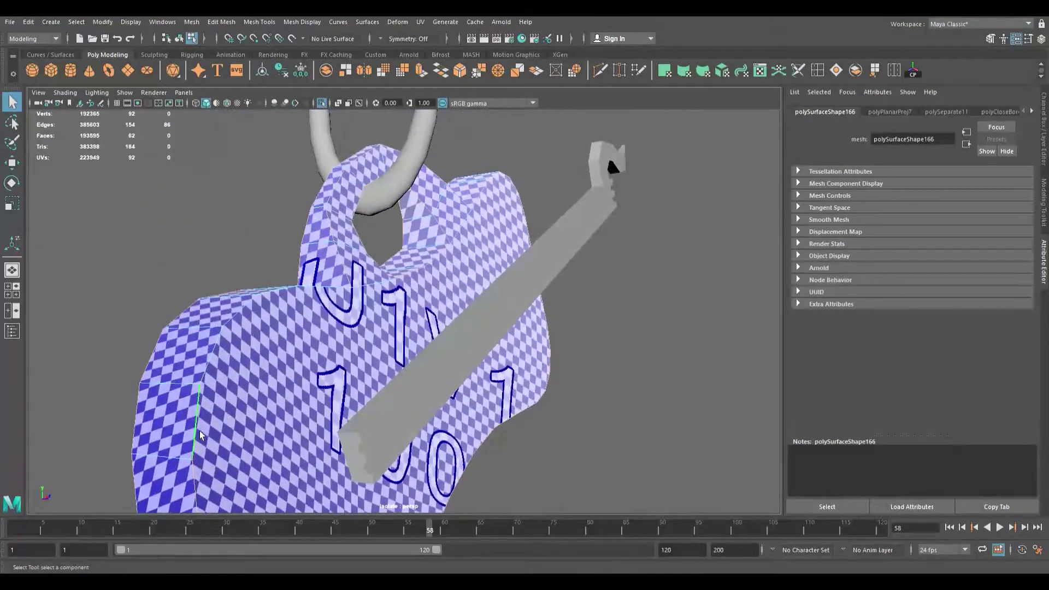
left_click(242, 306, "shift")
left_click_drag(317, 291, 314, 337, "alt")
left_click(249, 213, "shift")
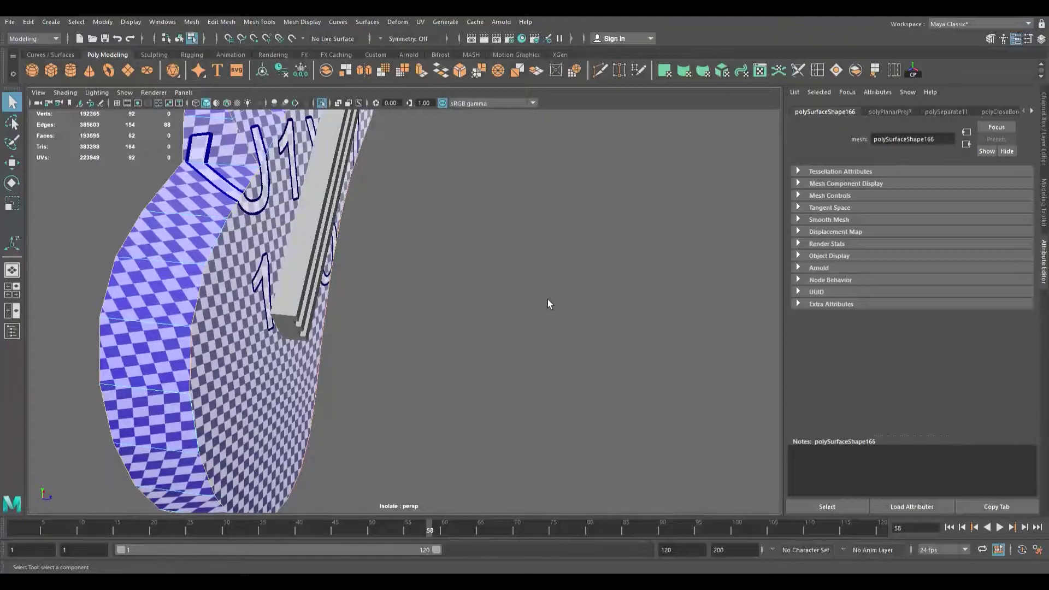
Step: Cut the UVs along the selected outline edges, select all faces of the curved body and unfold them
key("shift+x")
left_click(545, 275)
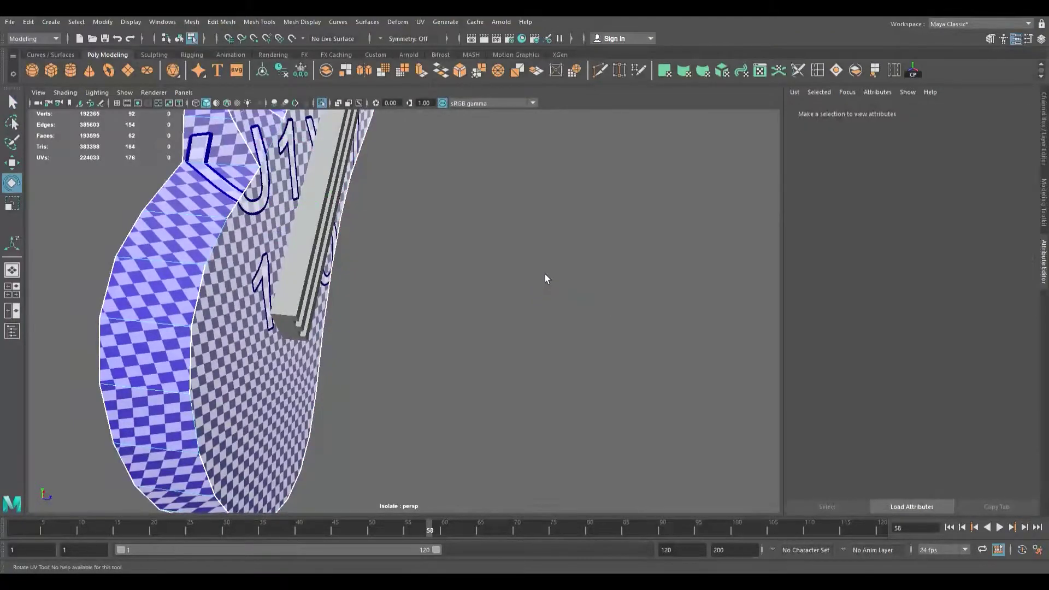
key("ctrl+shift+a")
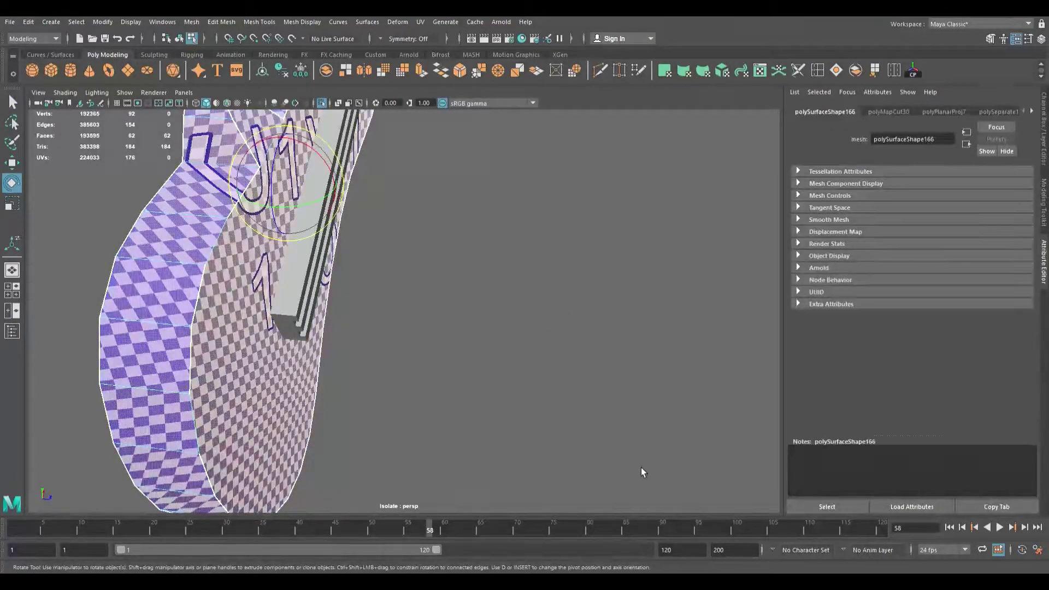
key("ctrl+u")
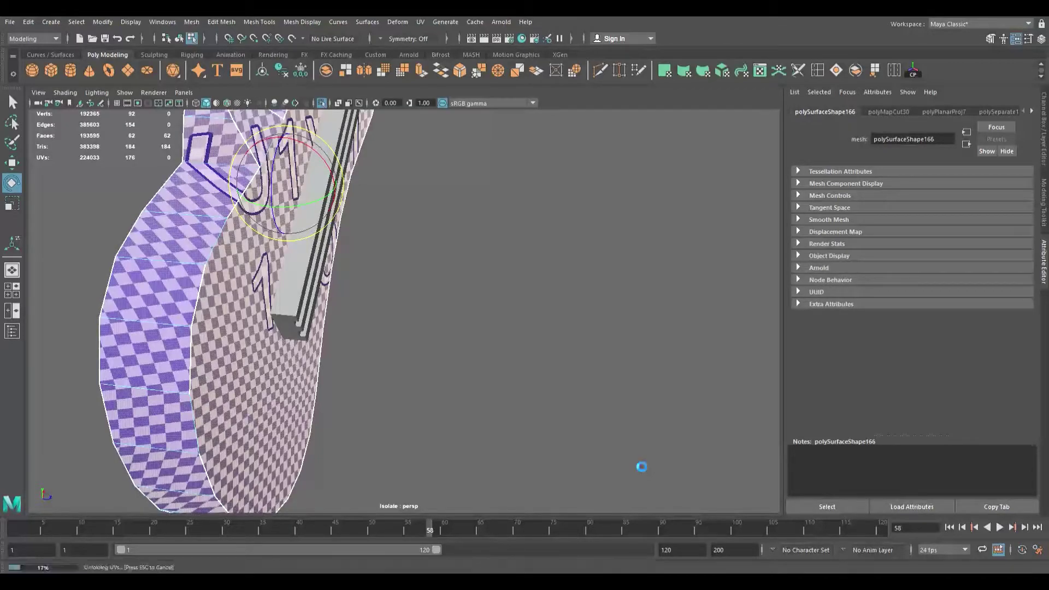
key("F8")
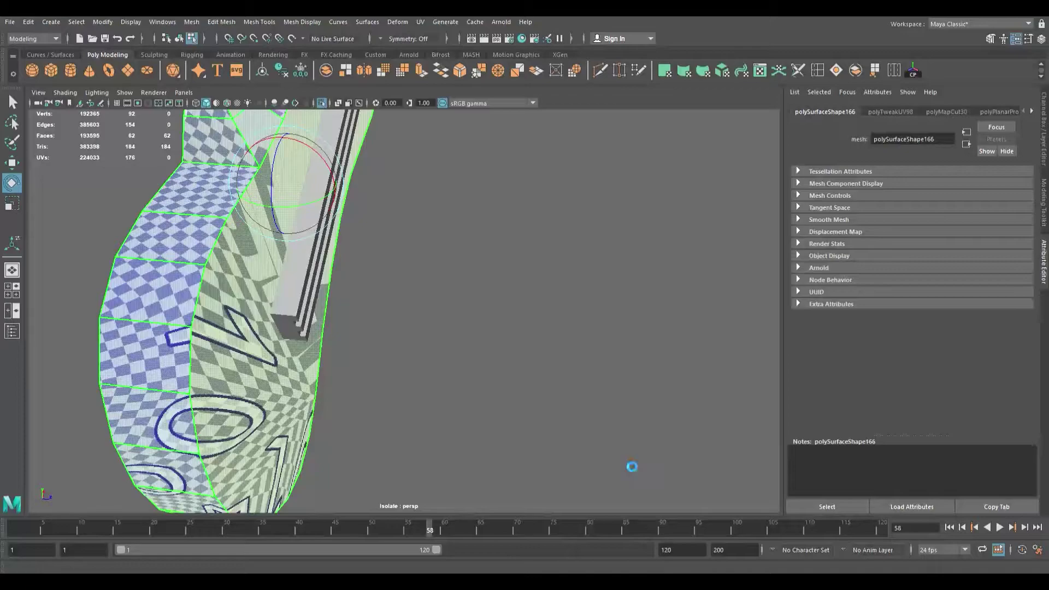
Step: Examine the checker pattern on the curved body's front face and sides for distortion after the unfold
scroll(271, 336, "down", 5)
left_click_drag(271, 334, 230, 295, "alt")
scroll(284, 316, "down", 4)
middle_click_drag(338, 323, 213, 334, "alt")
left_click_drag(213, 335, 302, 392, "alt")
scroll(267, 374, "up", 4)
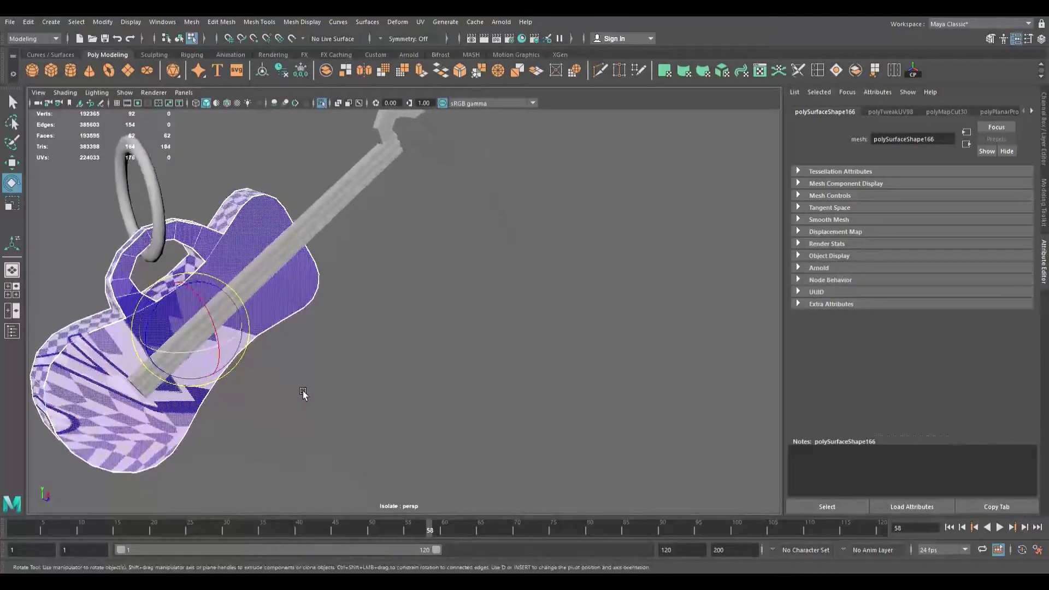
middle_click_drag(236, 371, 322, 365, "alt")
scroll(338, 375, "up", 3)
right_click_drag(338, 375, 343, 378, "alt")
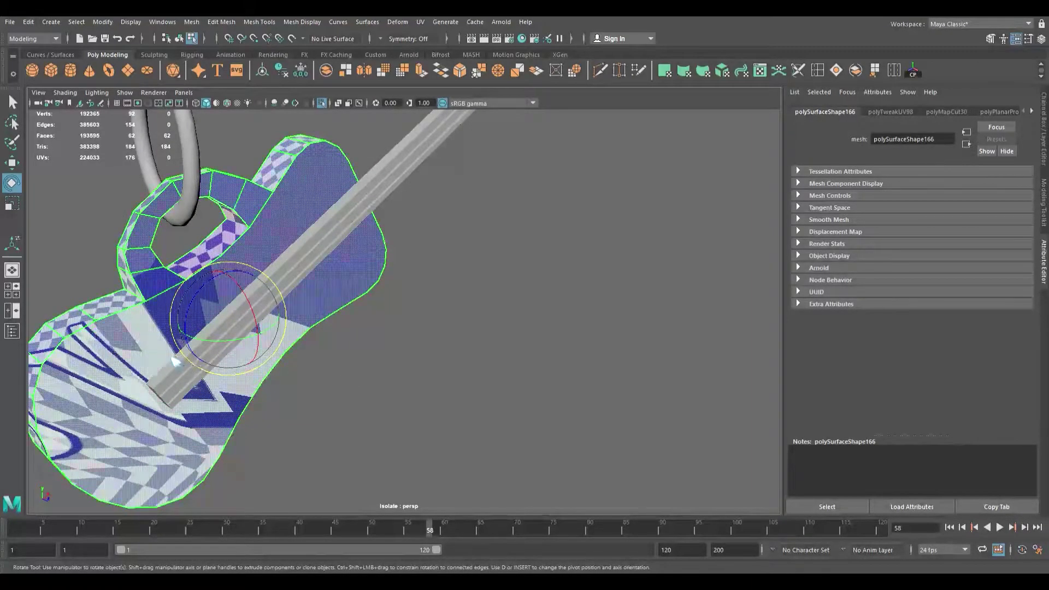
Step: Cut the missed front-face outline edge on the rounded end's upper side and unfold the curved body's connected faces again
key("F10")
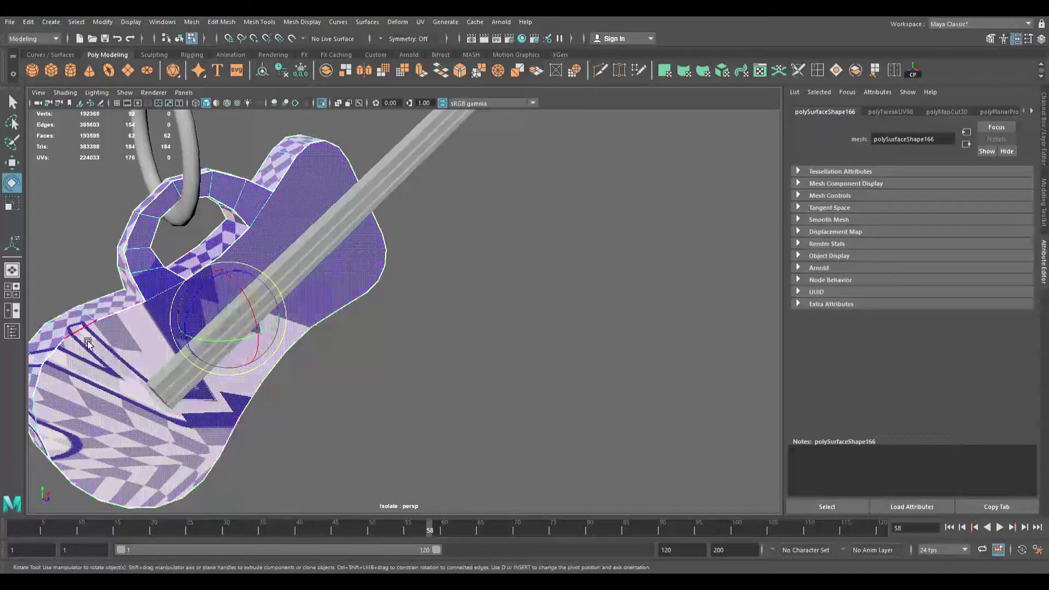
left_click(87, 342)
key("shift+x")
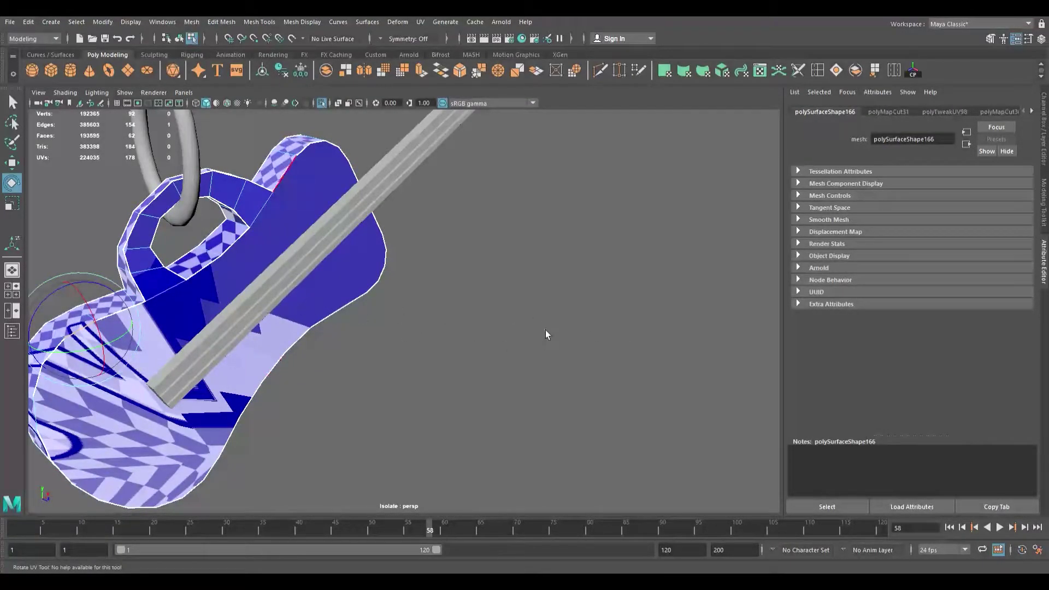
right_click_drag(542, 375, 510, 355)
left_click(523, 356)
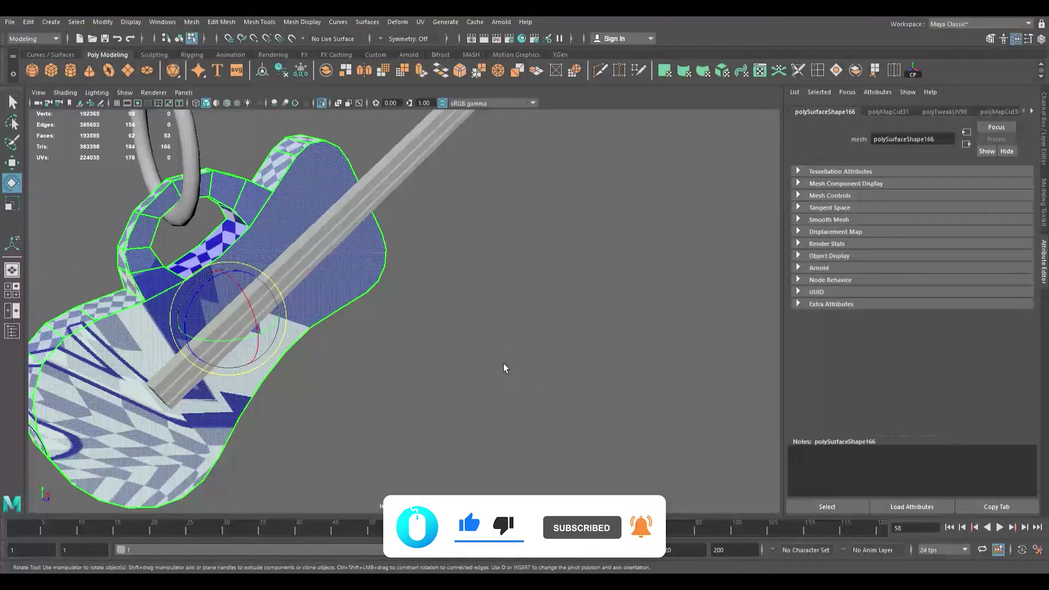
right_click_drag(505, 363, 492, 368, "shift")
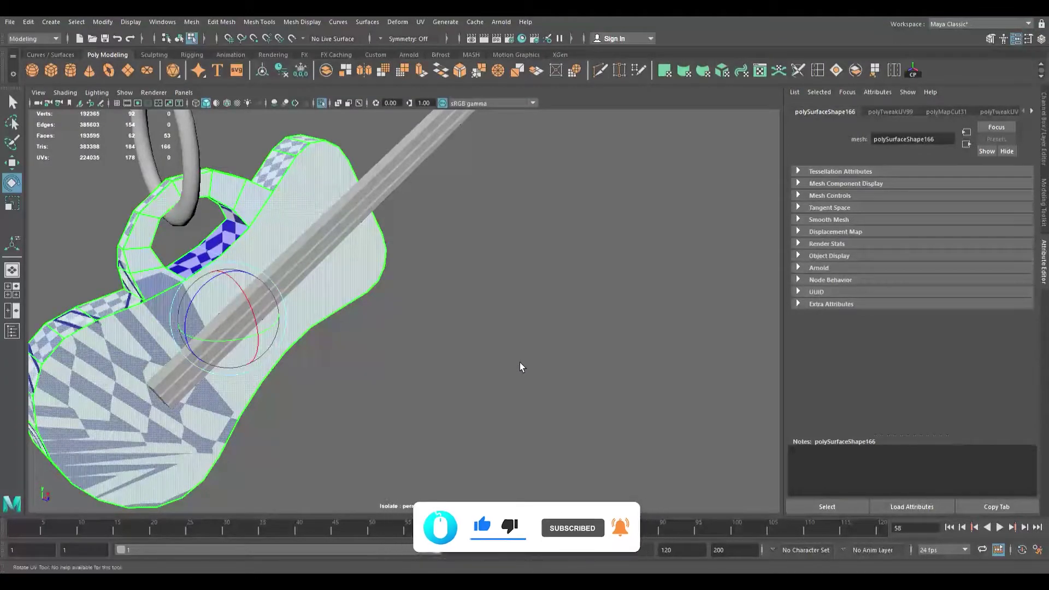
Step: Cut the remaining uncut outline edge at the rounded end's outer side and unfold all faces of the curved body
mouse_move(220, 375)
left_mouse_down("alt")
mouse_move(251, 344)
mouse_move(260, 356)
mouse_move(250, 371)
mouse_move(219, 330)
mouse_move(223, 384)
left_mouse_up("alt")
scroll(224, 380, "up", 4)
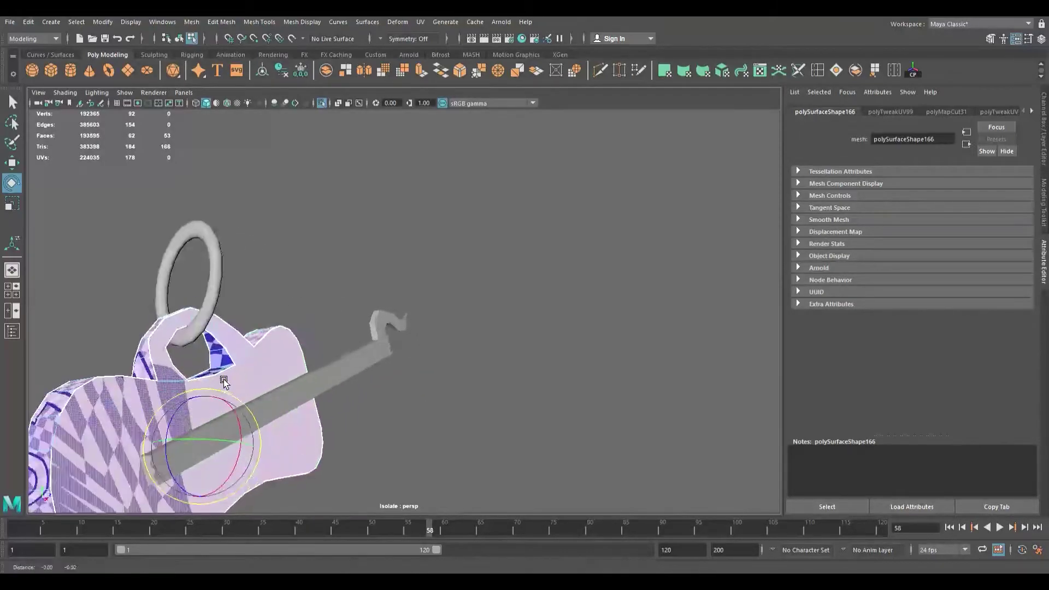
middle_click_drag(224, 379, 283, 285, "alt")
left_click_drag(283, 286, 177, 334, "alt")
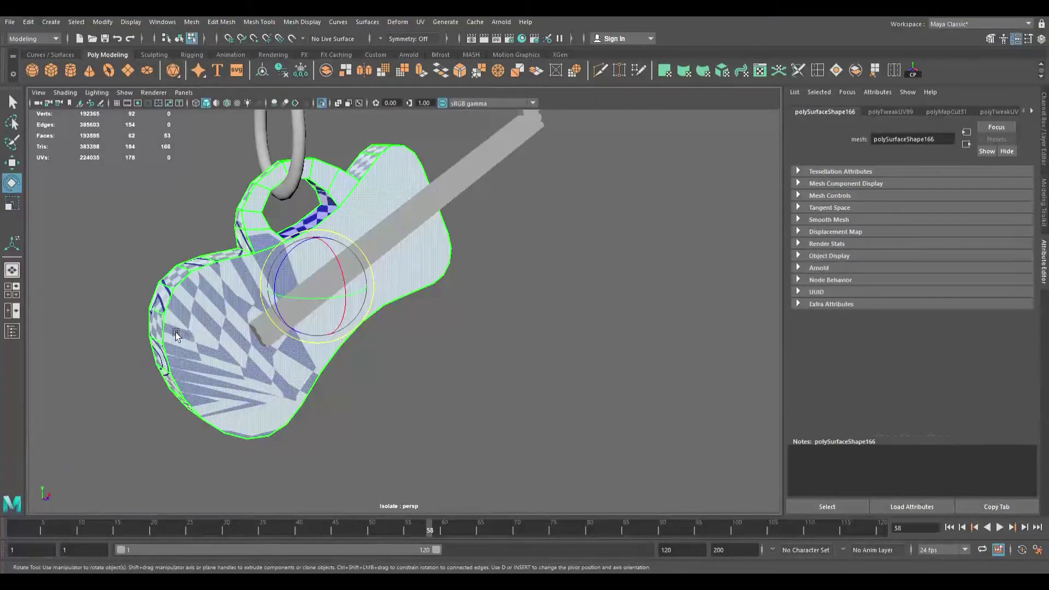
right_click_drag(162, 248, 162, 240)
left_click(170, 327)
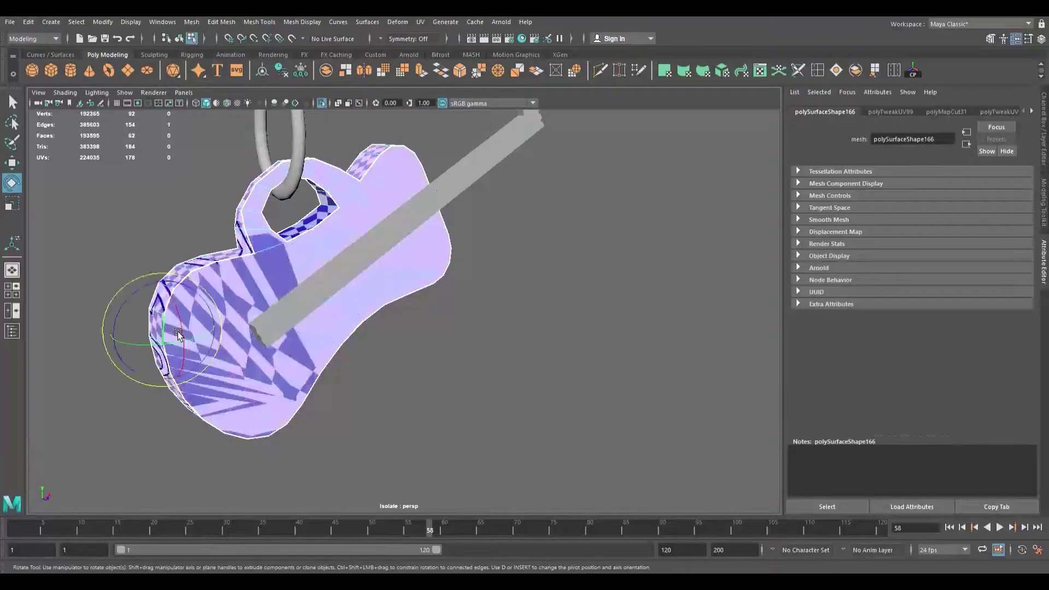
key("shift+x")
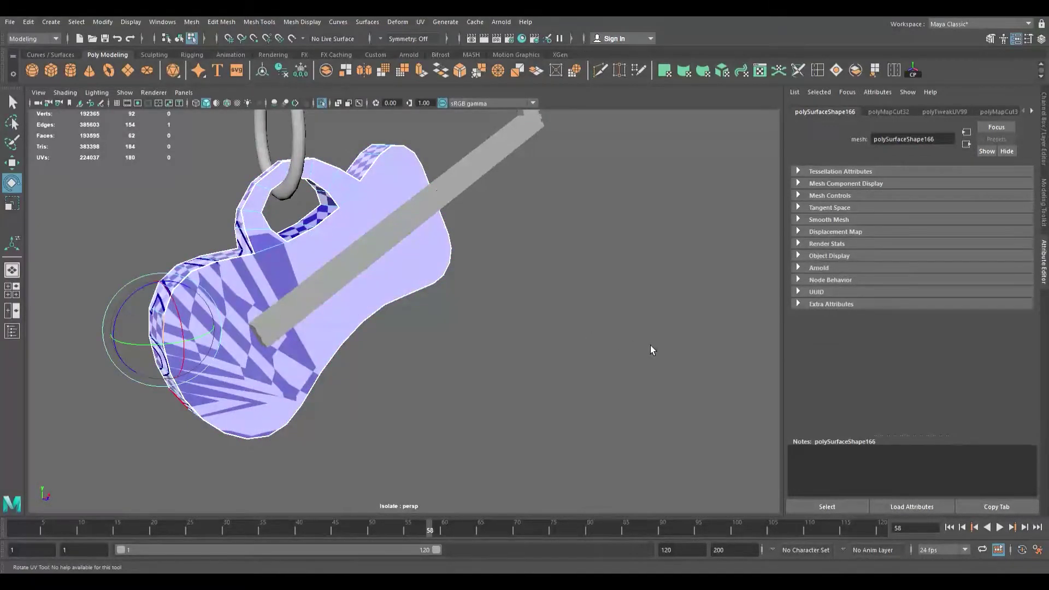
key("F11")
key("ctrl+l")
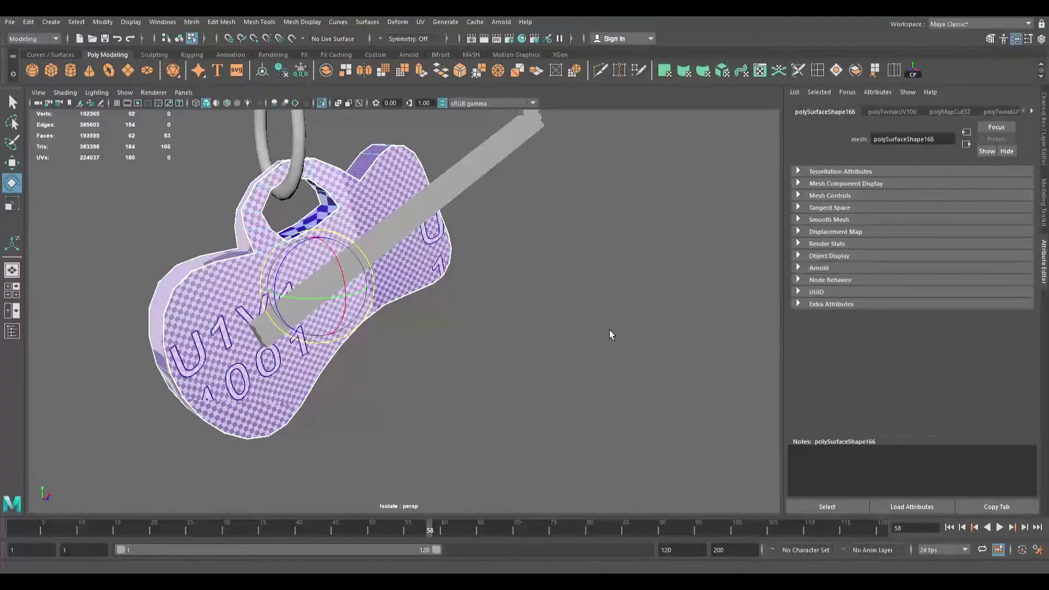
Step: Examine the checker pattern on the curved body's opposite large face and around the ring loop for distortion
key("F8")
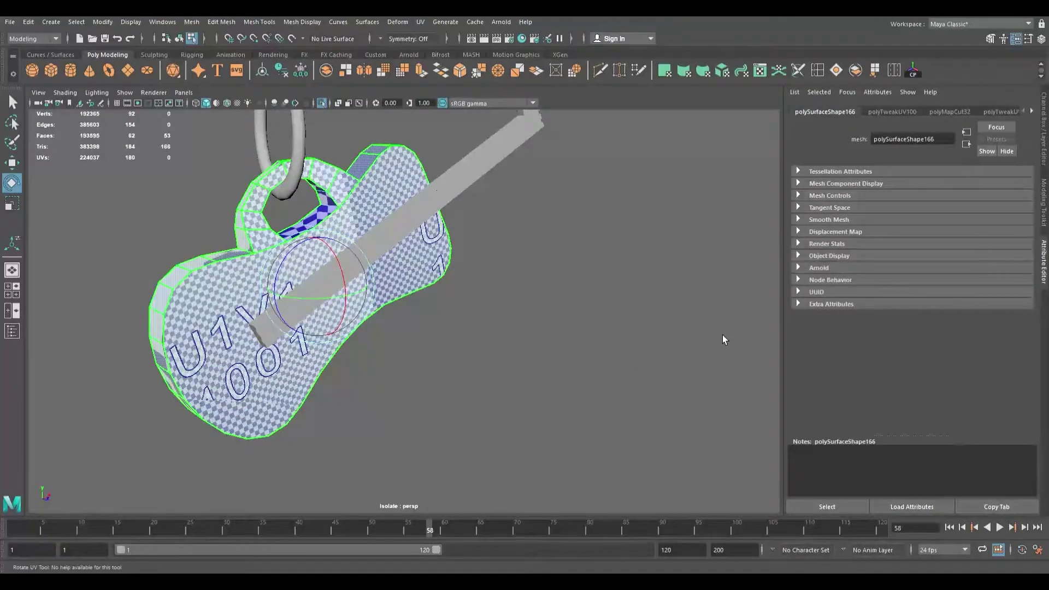
key("F8")
left_click_drag(385, 339, 182, 361, "alt")
left_click_drag(284, 349, 143, 411, "alt")
middle_click_drag(179, 386, 225, 348, "alt")
right_click_drag(226, 365, 268, 360, "alt")
left_click_drag(269, 360, 294, 336, "alt")
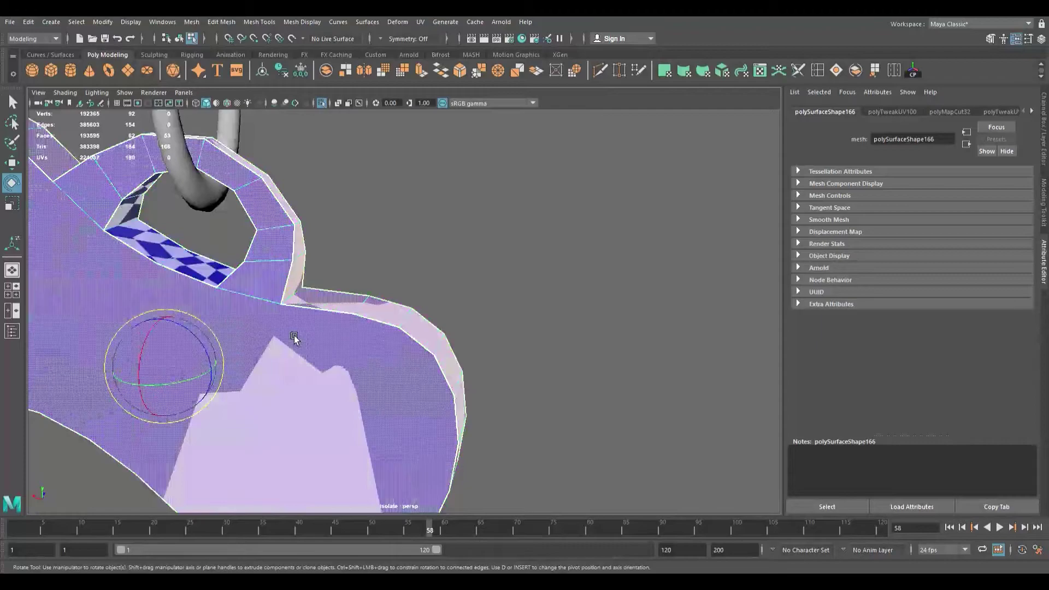
scroll(294, 338, "down", 8)
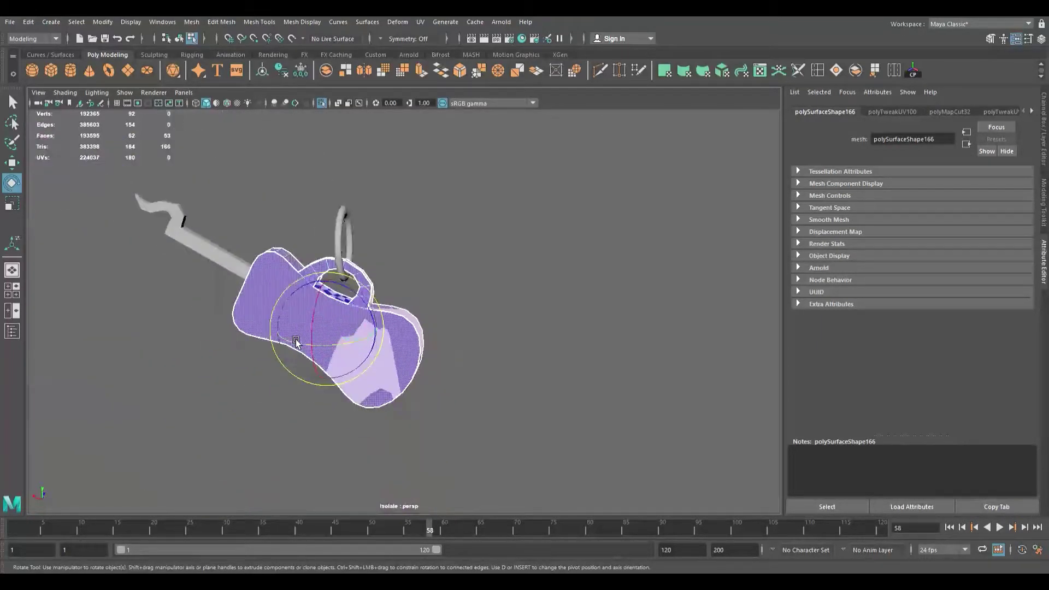
scroll(296, 342, "up", 10)
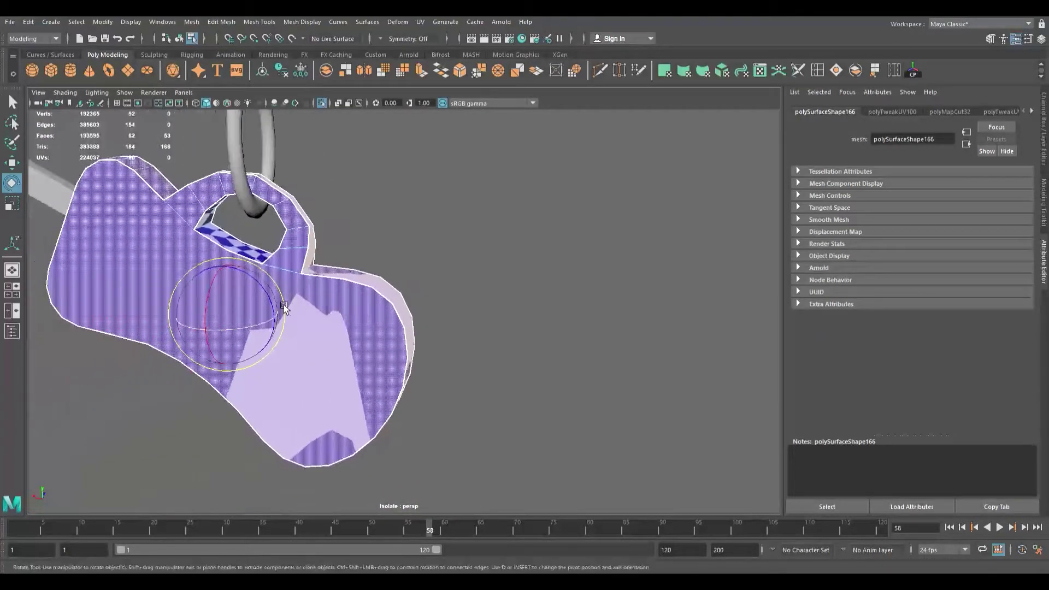
scroll(284, 307, "up", 5)
left_click_drag(344, 375, 189, 261, "alt")
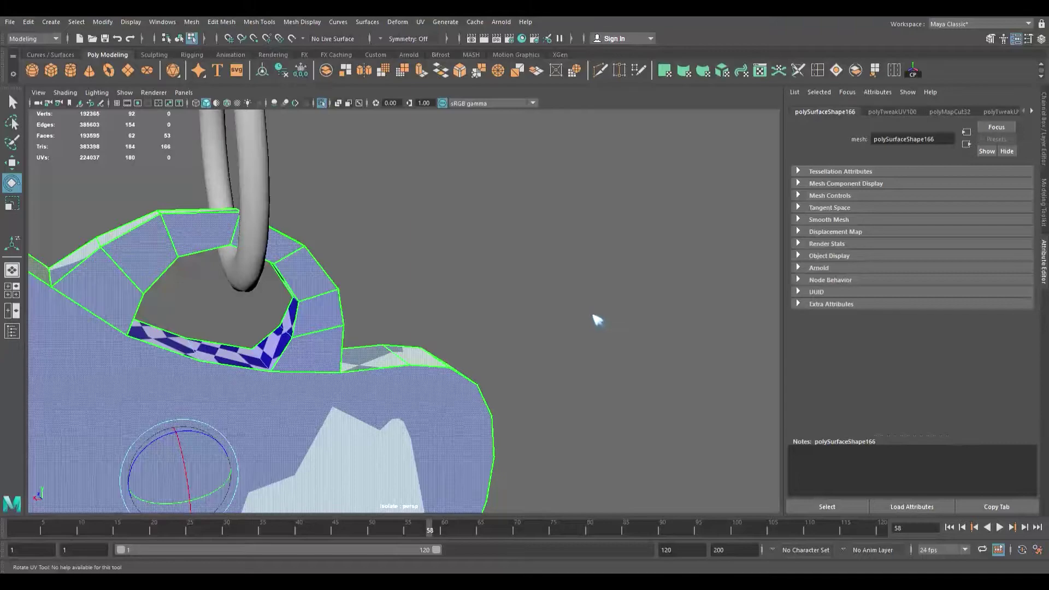
Step: Examine the checker pattern on the narrow side faces running around the rounded end
left_click(635, 354)
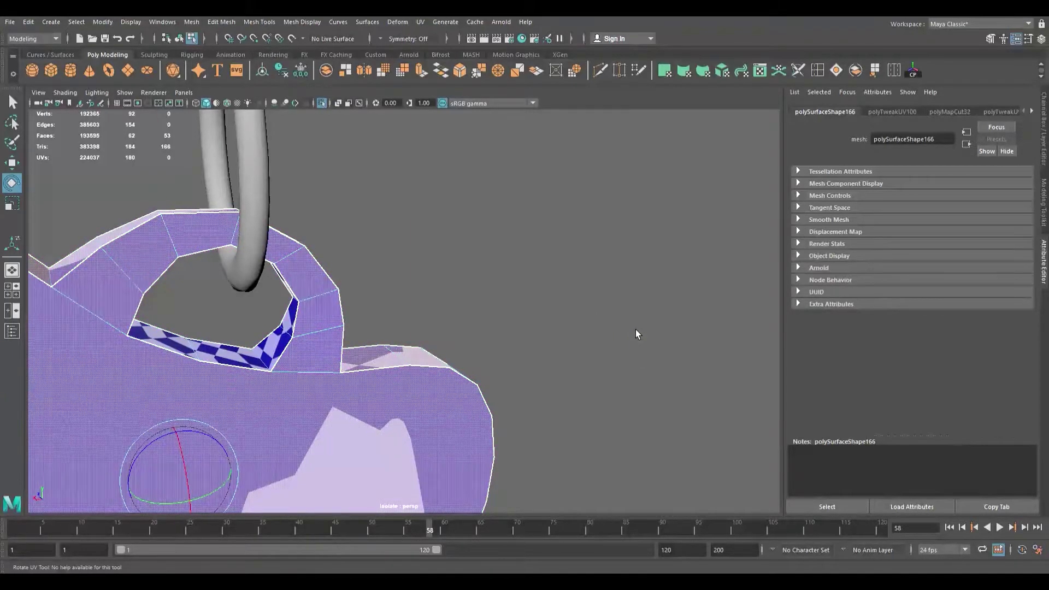
left_click(635, 329)
scroll(353, 360, "down", 5)
left_click_drag(325, 323, 350, 362, "alt")
middle_click_drag(350, 362, 221, 283, "alt")
left_click_drag(236, 303, 110, 267, "alt")
scroll(207, 348, "up", 5)
middle_click_drag(324, 317, 264, 283, "alt")
scroll(251, 301, "up", 5)
middle_click_drag(179, 334, 267, 310, "alt")
left_click_drag(266, 310, 298, 315, "alt")
Step: Try moving a side face of the rounded end outward, and undo the move
key("w")
mouse_move(312, 431)
left_mouse_down("alt")
mouse_move(321, 379)
mouse_move(313, 420)
left_mouse_up("alt")
left_click_drag(307, 473, 362, 477)
key("ctrl+z")
middle_click_drag(332, 467, 343, 350, "alt")
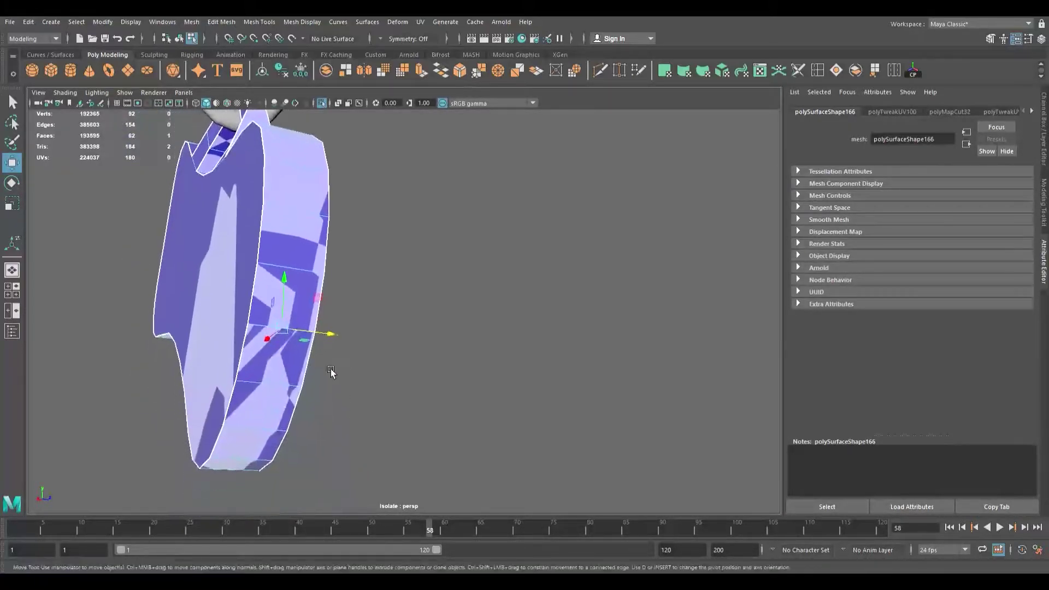
Step: Delete the two adjoining side faces with stretched checkers on the rounded end's outer side
left_click_drag(311, 375, 284, 384, "alt")
right_click_drag(284, 385, 377, 413, "alt")
left_click_drag(280, 384, 293, 377, "alt")
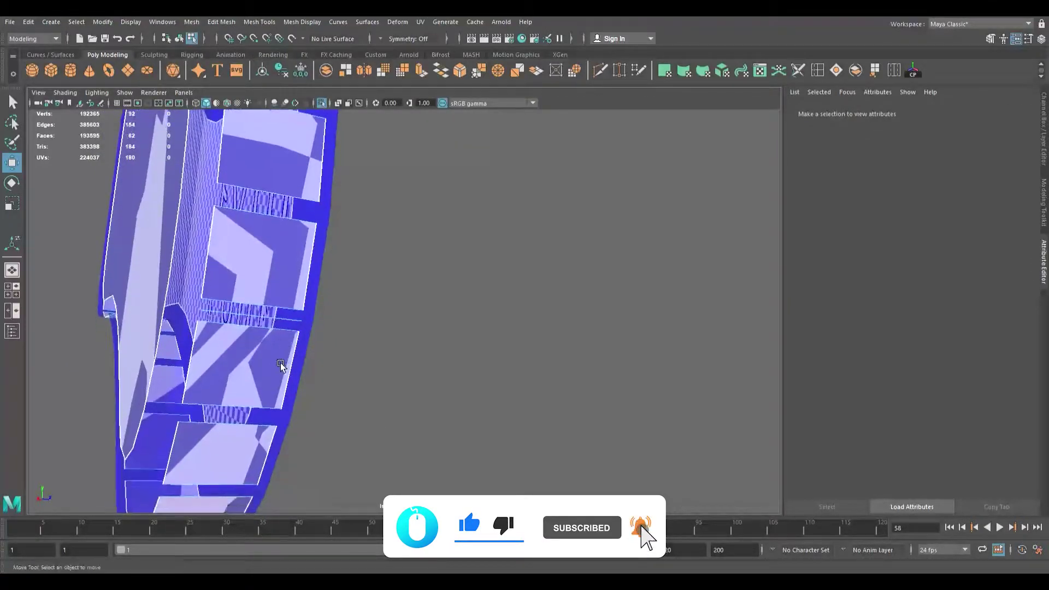
mouse_move(260, 358)
left_mouse_down("alt")
mouse_move(264, 378)
mouse_move(329, 379)
mouse_move(280, 378)
mouse_move(245, 357)
left_mouse_up("alt")
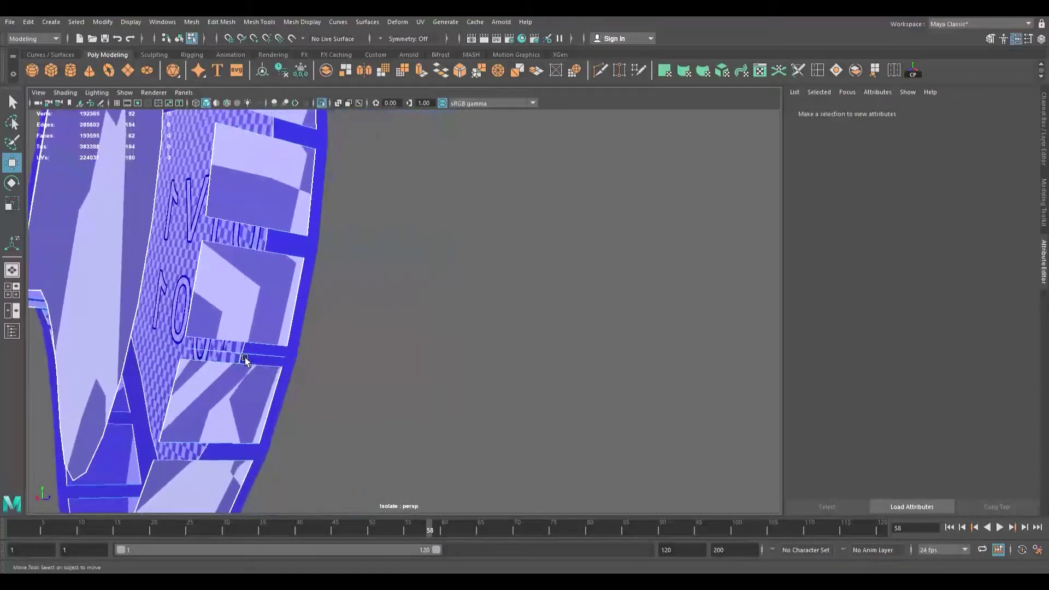
left_click(238, 320)
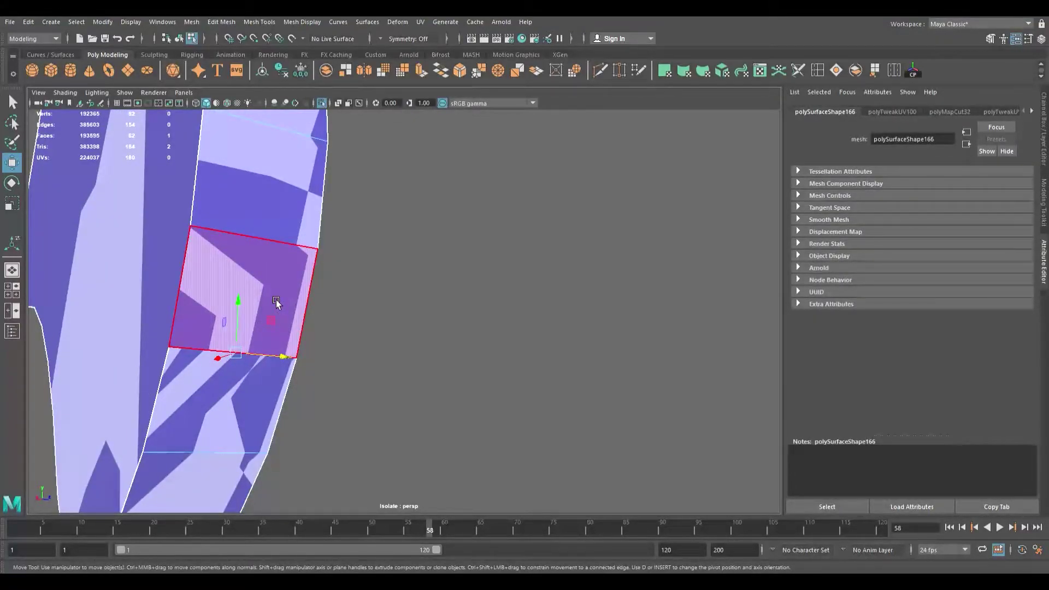
key("Delete")
left_click(256, 377)
key("Delete")
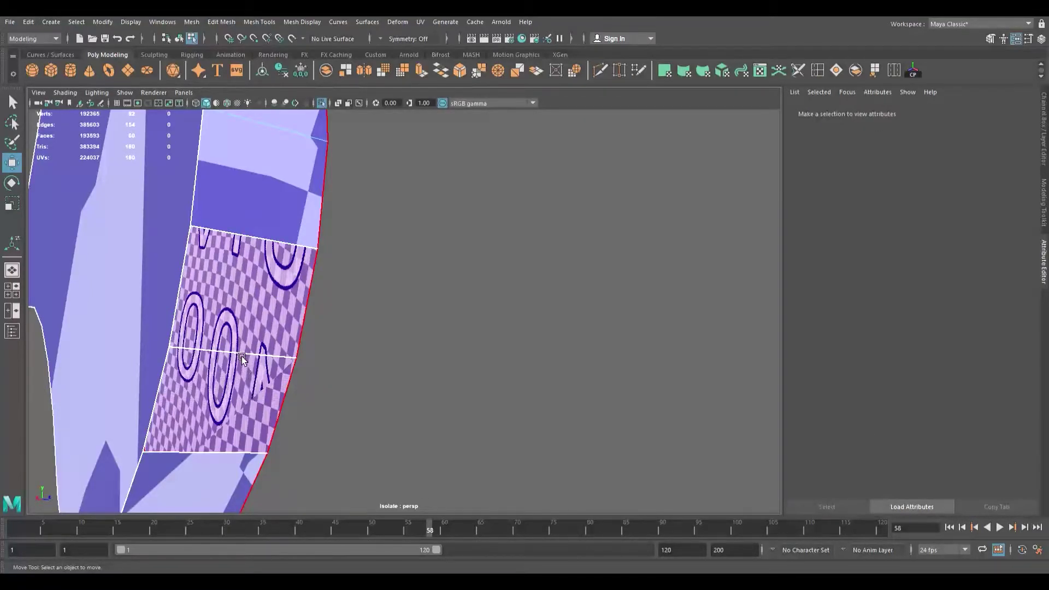
Step: Inspect the deleted side faces' area from both sides of the body for leftover overlapping geometry
left_click_drag(257, 367, 316, 318, "alt")
left_click(266, 339)
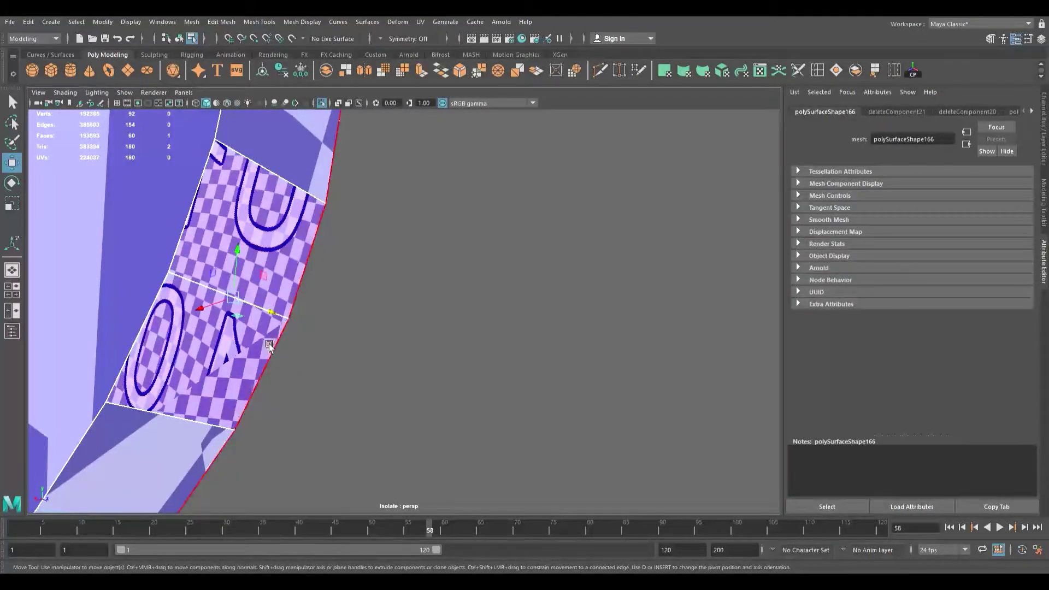
left_click_drag(269, 346, 172, 337, "alt")
scroll(90, 328, "up", 5)
left_click_drag(81, 340, 174, 361, "alt")
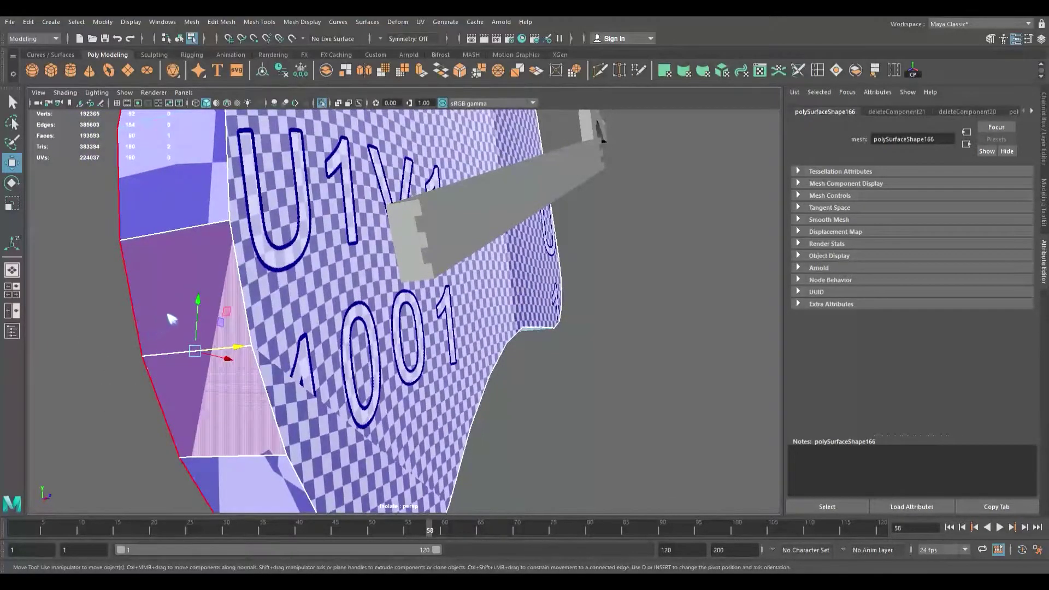
left_click(182, 355)
left_click_drag(214, 326, 271, 233, "alt")
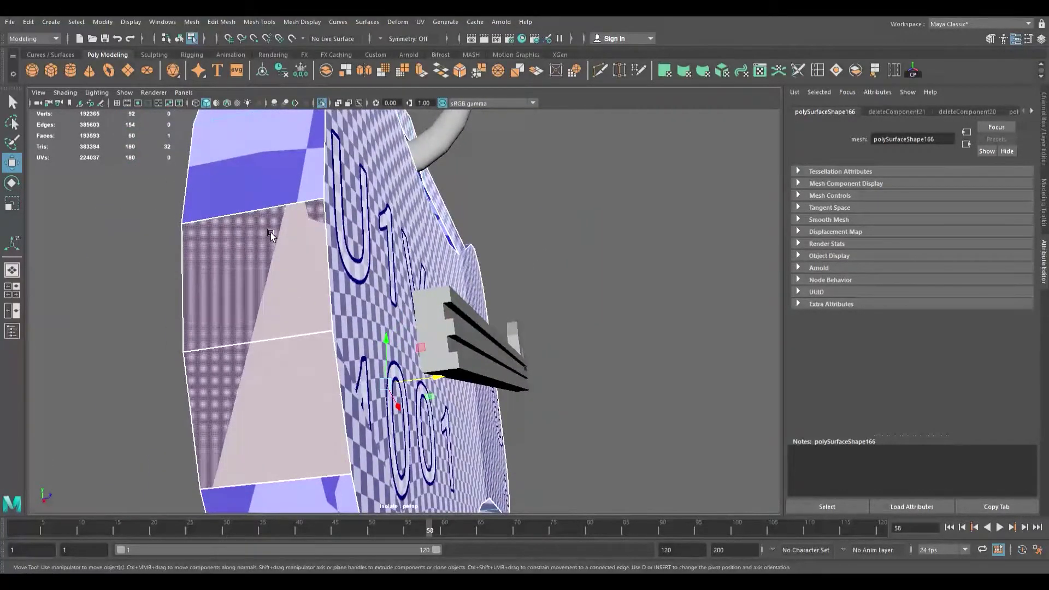
scroll(272, 234, "down", 5)
scroll(314, 323, "up", 7)
left_click_drag(314, 323, 257, 293, "alt")
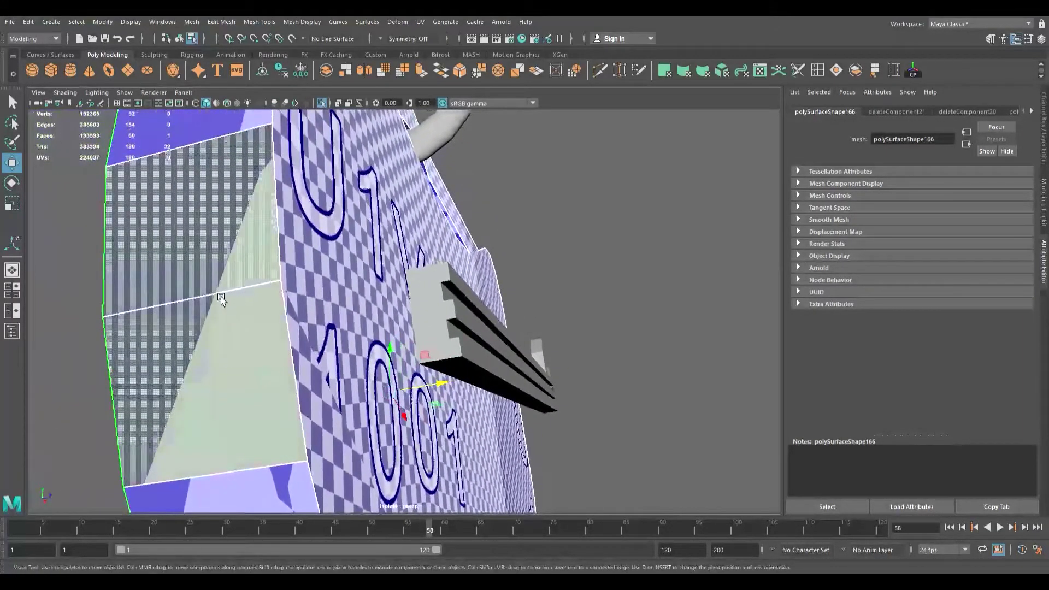
left_click_drag(250, 323, 291, 375, "alt")
key("ctrl+z")
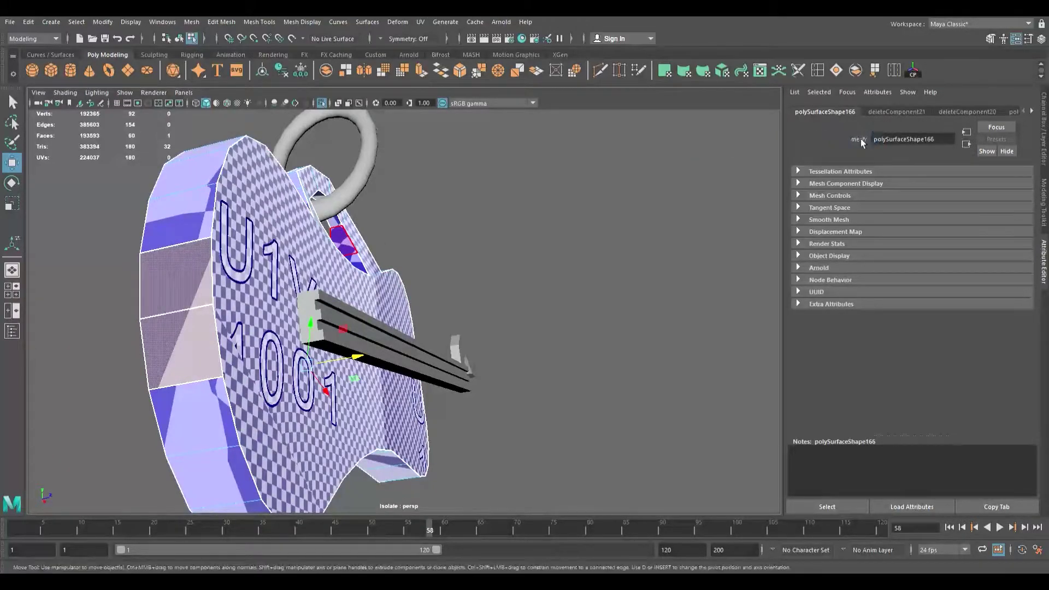
Step: Delete the leftover face at the gap in the rounded end's outer side
left_click_drag(437, 263, 343, 305, "alt")
middle_click_drag(476, 314, 406, 374, "alt")
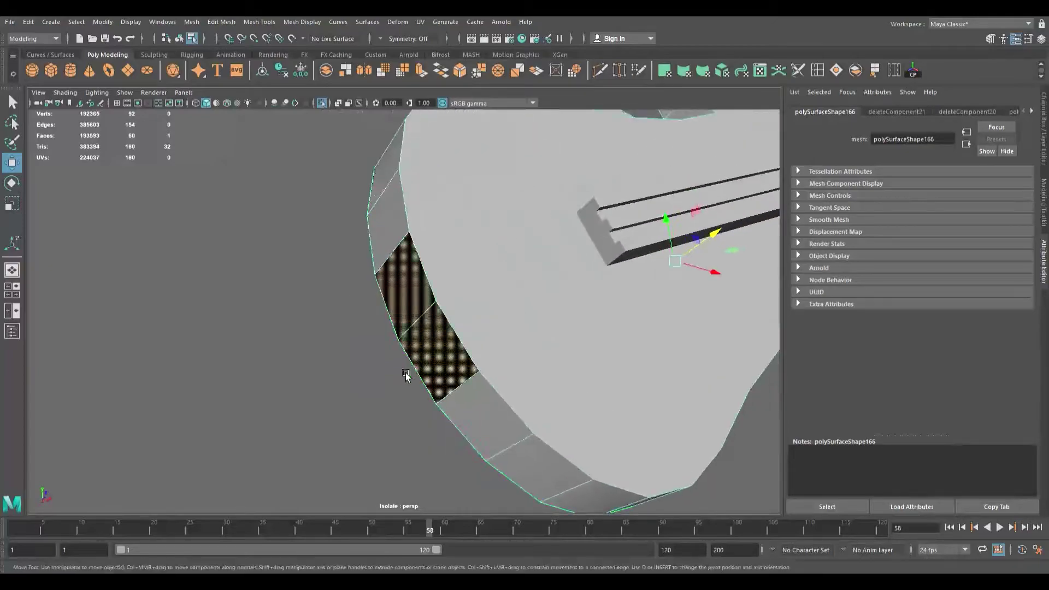
left_click(523, 259)
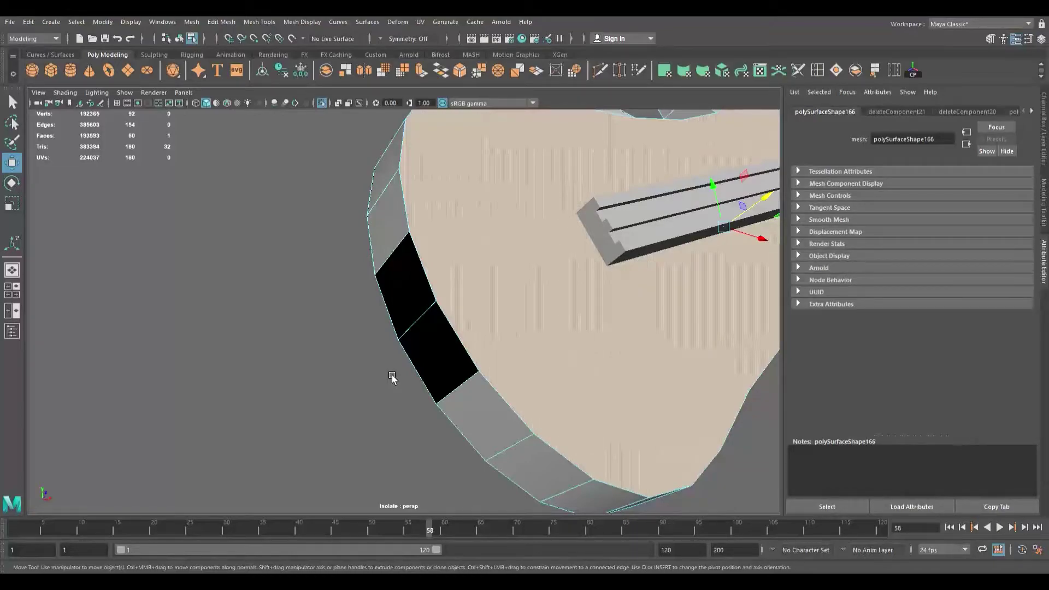
left_click_drag(413, 357, 437, 316)
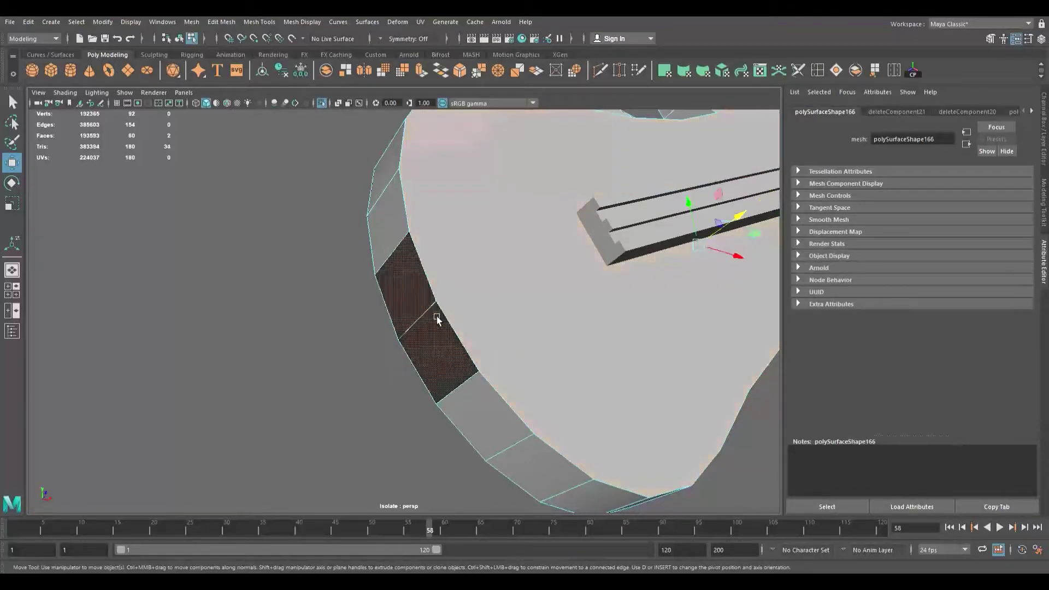
left_click(440, 367)
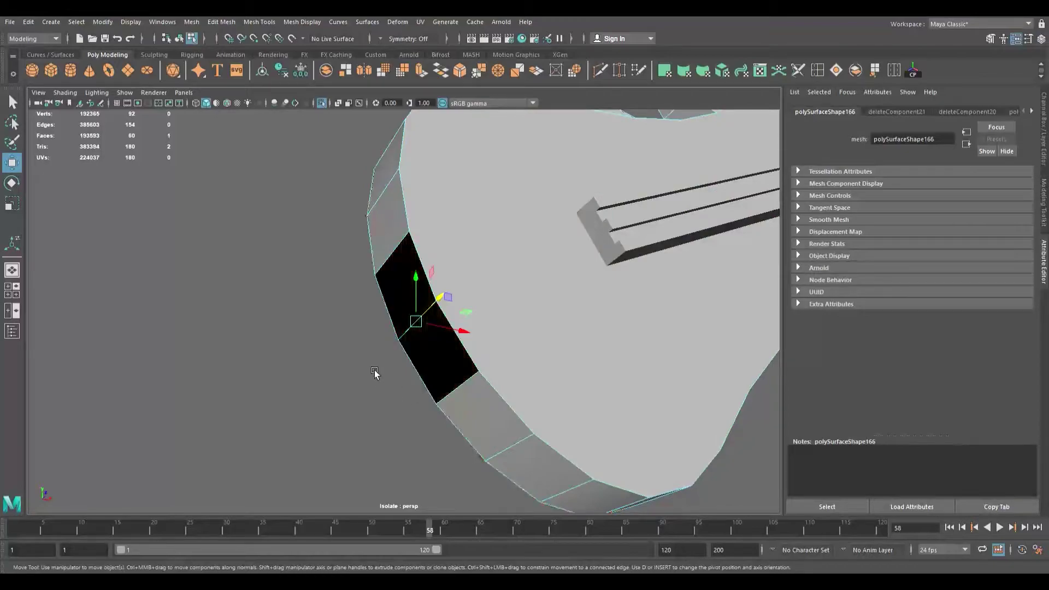
key("Delete")
Step: Close the gap in the rounded end's side with two new faces using Append to Polygon
left_click_drag(447, 331, 492, 323, "alt")
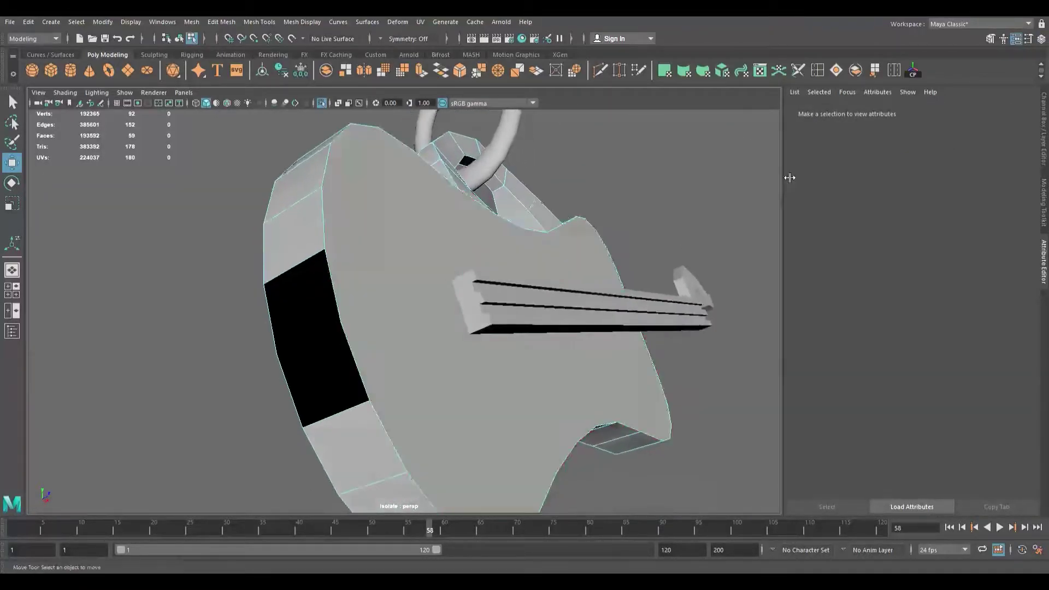
left_click(874, 71)
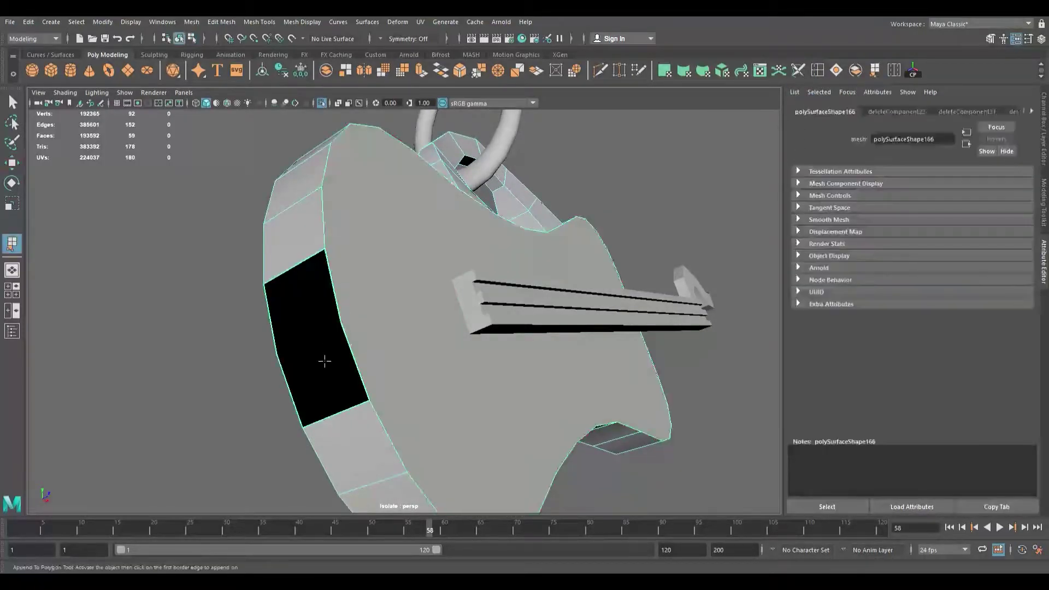
left_click(356, 364)
left_click(296, 394)
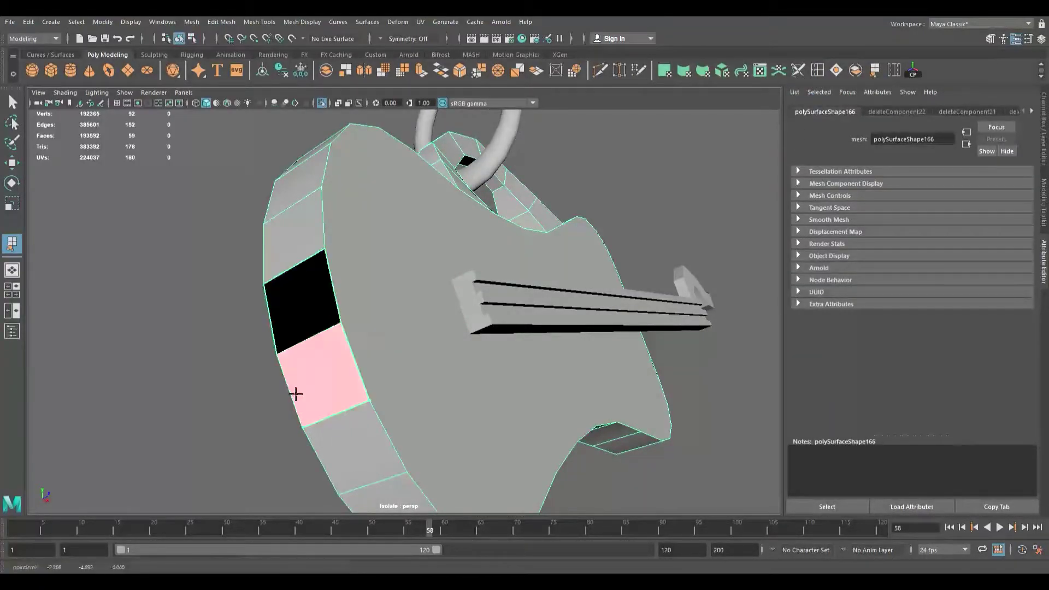
key("Return")
left_click(339, 299)
left_click(277, 326)
key("Return")
scroll(288, 337, "down", 4)
left_click_drag(289, 337, 360, 325, "alt")
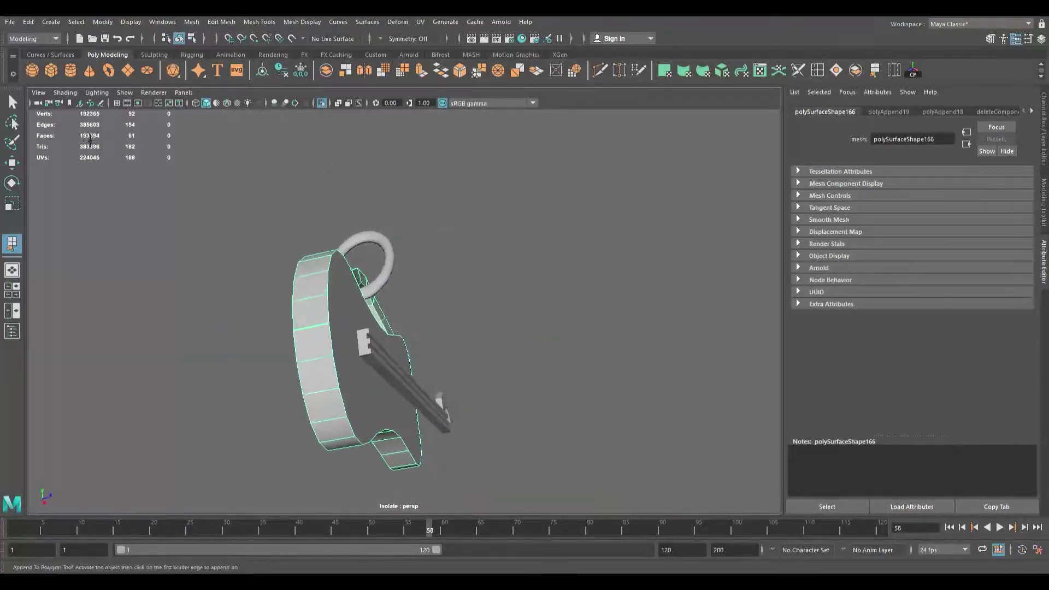
left_click(13, 103)
Step: Display the checker pattern on the curved body again and examine the two rebuilt side faces and their neighbours
left_click_drag(148, 246, 335, 315, "alt")
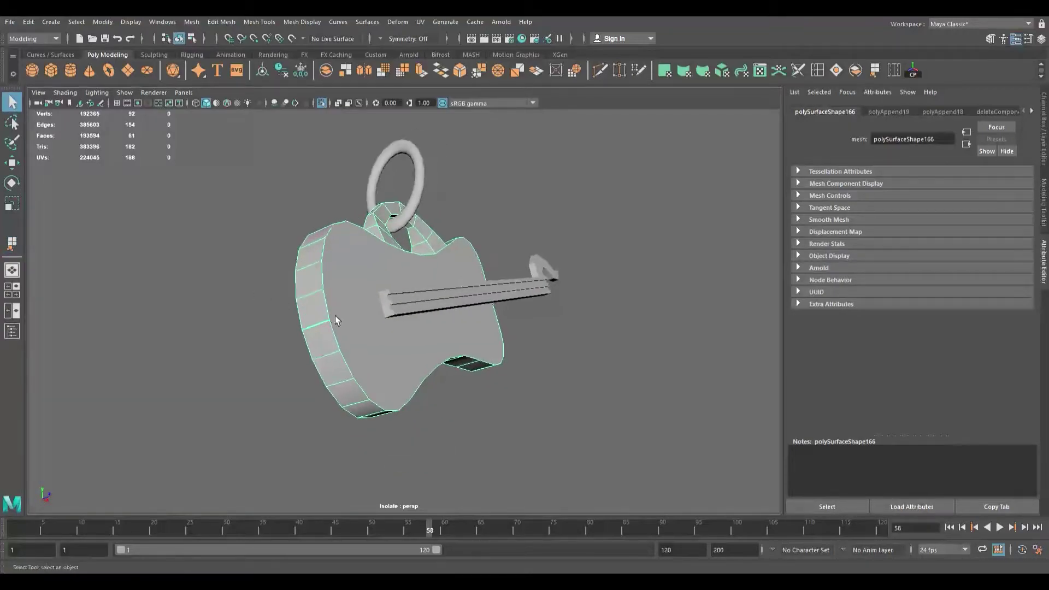
left_click(419, 22)
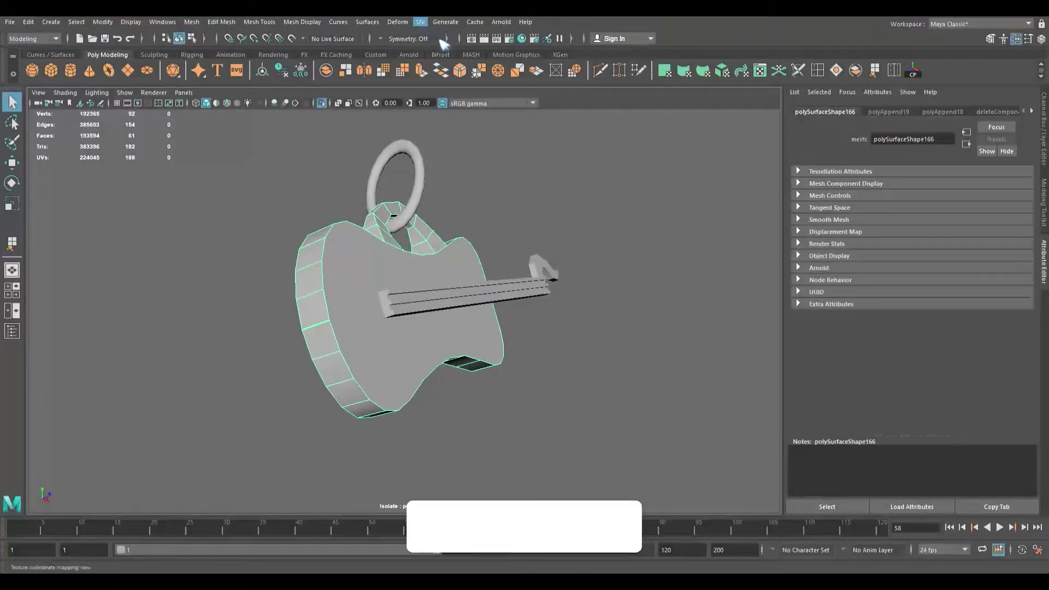
left_click(441, 41)
middle_click_drag(354, 309, 229, 309, "alt")
scroll(229, 309, "up", 5)
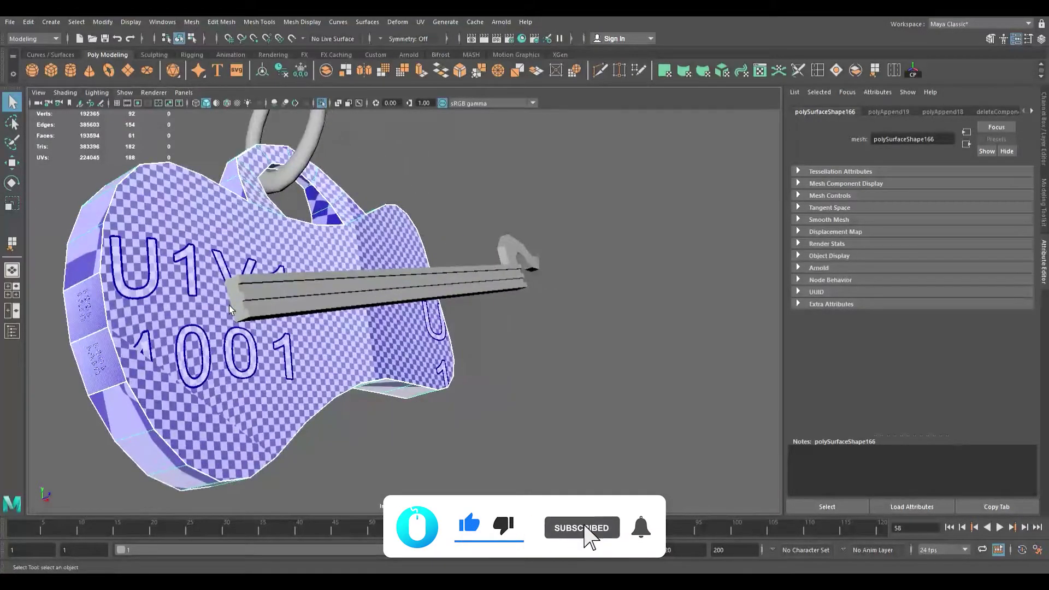
left_click_drag(189, 316, 267, 315, "alt")
middle_click_drag(266, 315, 252, 317, "alt")
left_click_drag(252, 317, 552, 294, "alt")
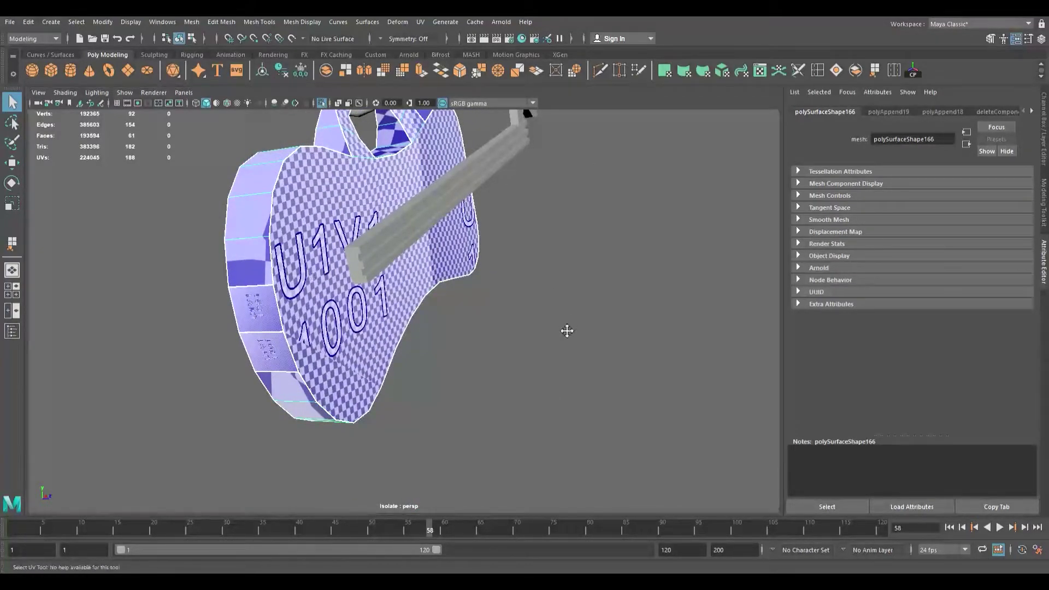
left_click_drag(364, 280, 276, 287, "alt")
scroll(317, 335, "down", 5)
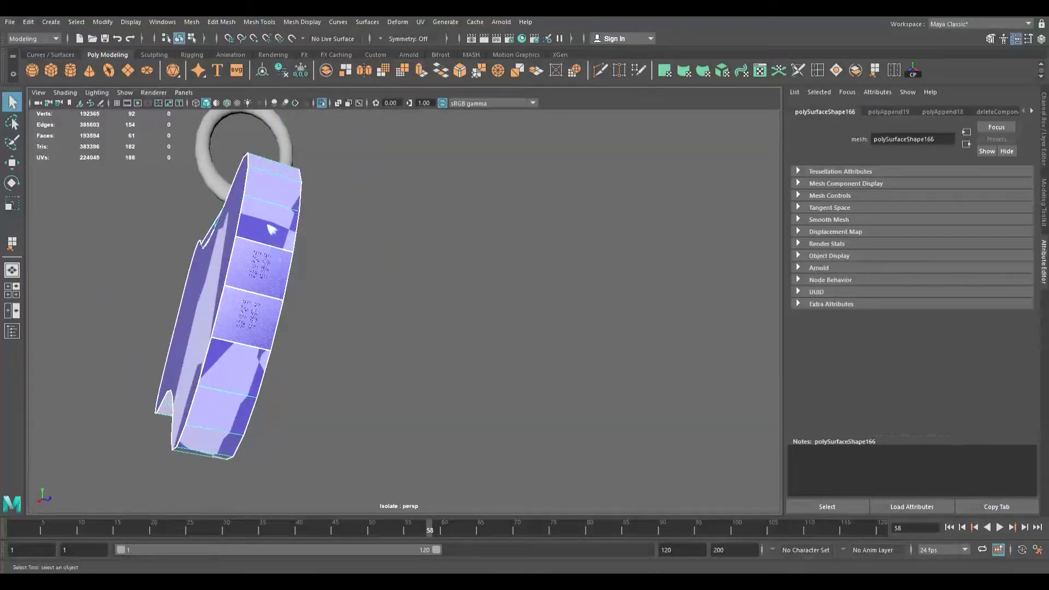
Step: Sew the UVs along the three cross edges bounding the two rebuilt side faces at the rounded end
left_click(272, 237)
left_click(260, 290, "shift")
left_click(250, 346, "shift")
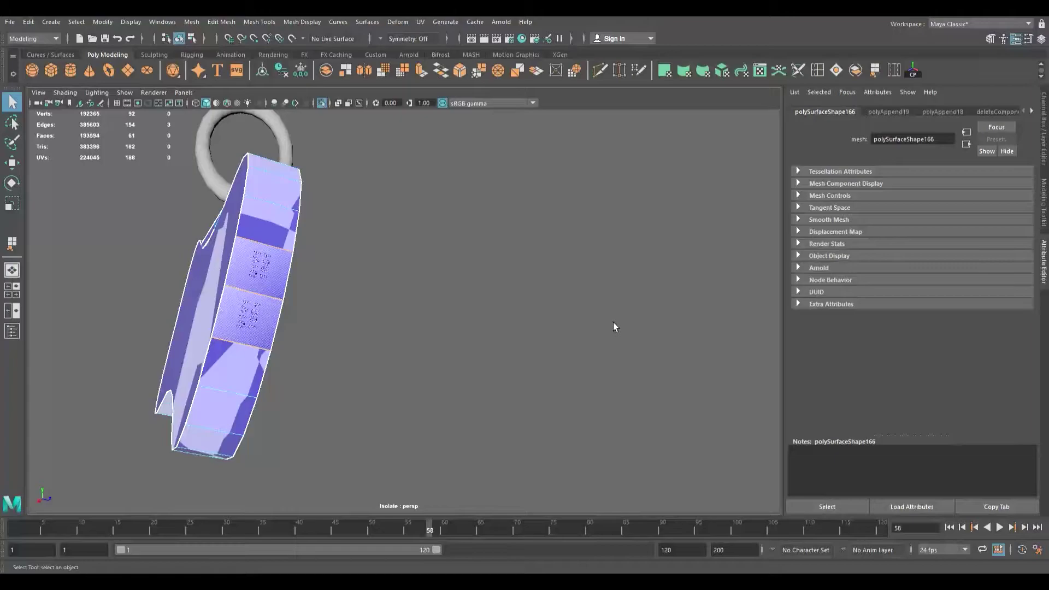
key("shift+s")
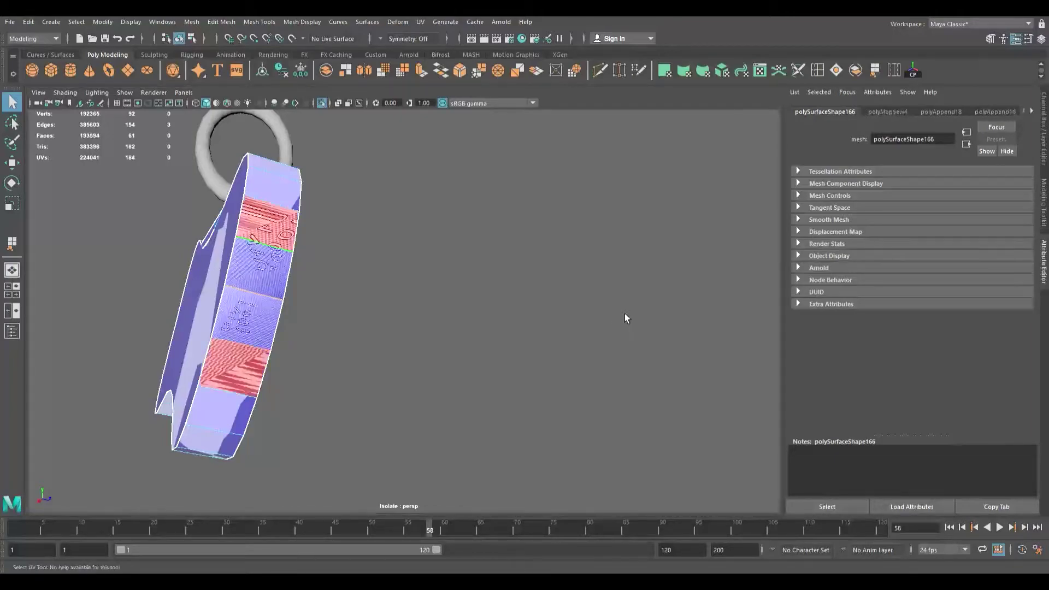
Step: Select the curved body's UV shells and unfold them
left_click(580, 296)
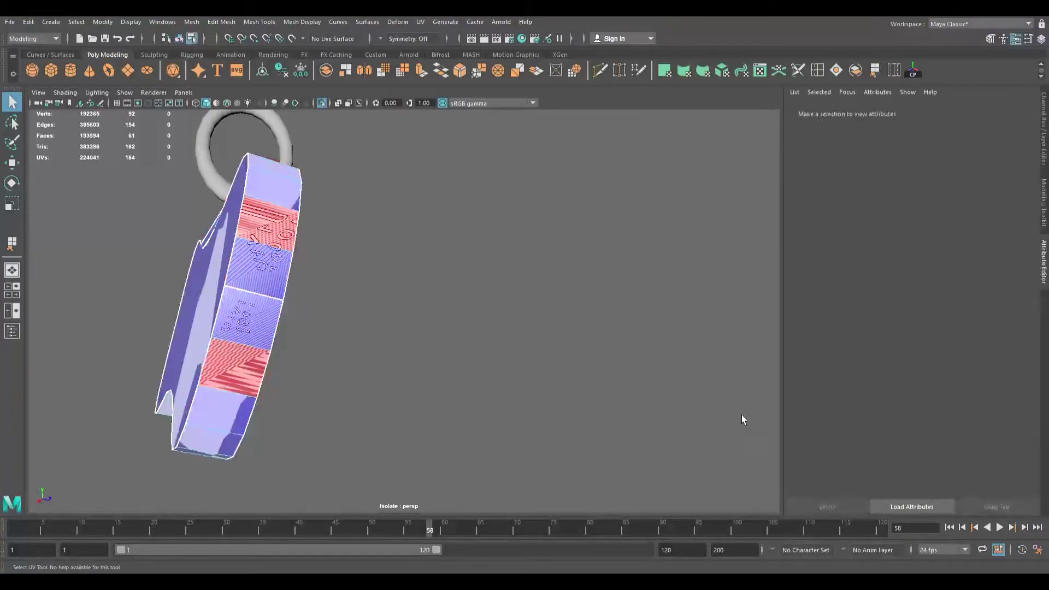
left_click_drag(741, 415, 766, 441)
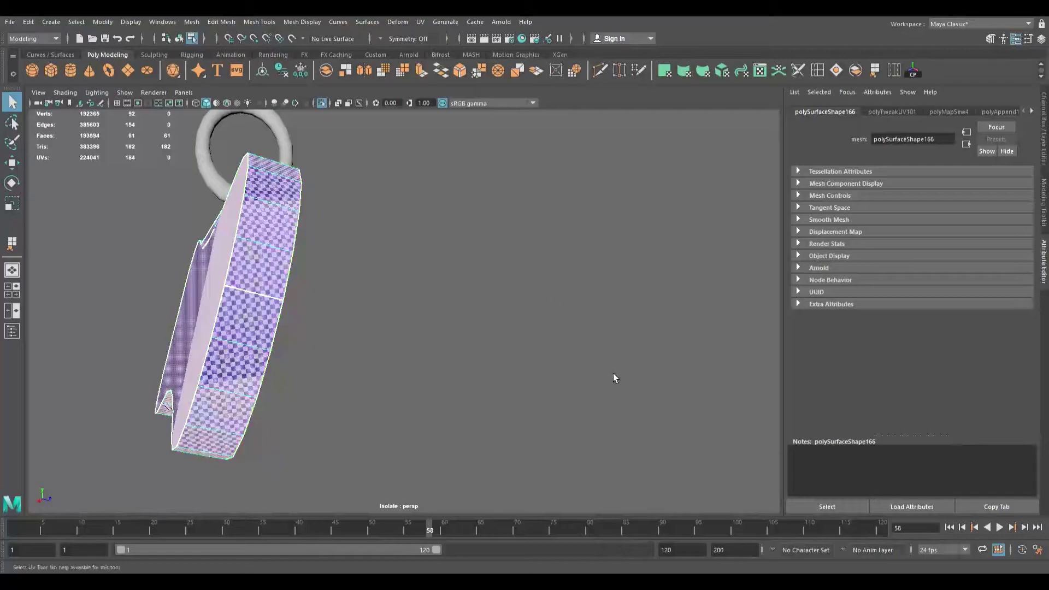
key("ctrl+u")
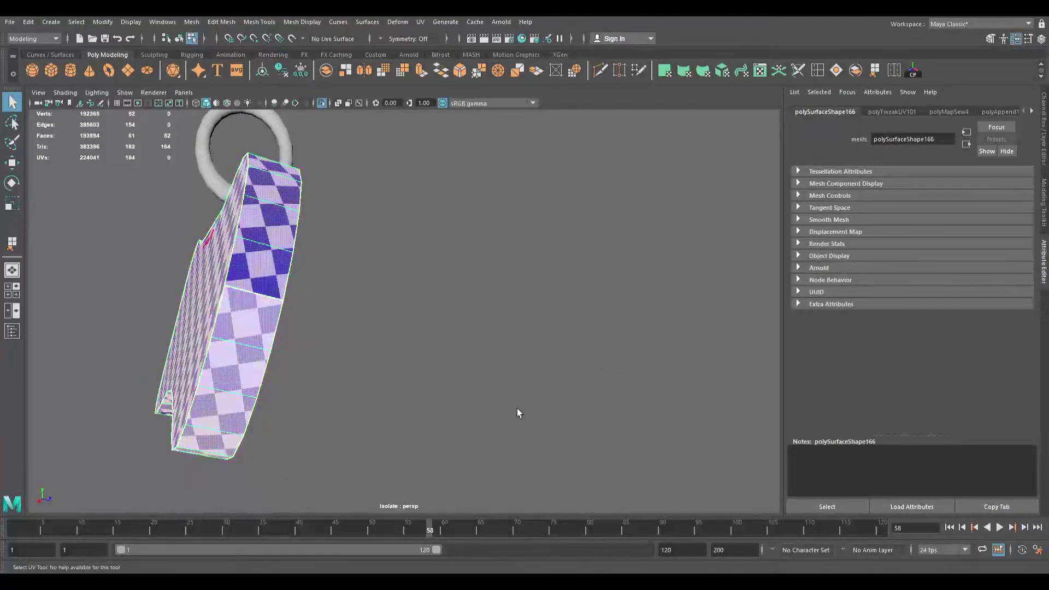
Step: Cut the UVs along a cross edge midway along the concave side, and select the side strip's shell
left_click_drag(279, 308, 355, 349, "alt")
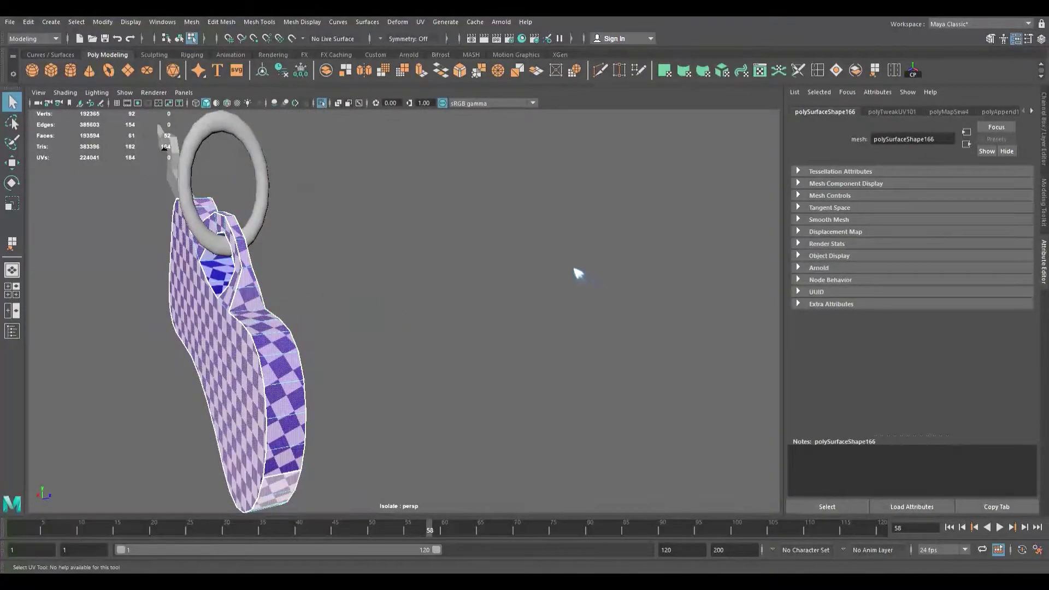
key("ctrl+z")
key("ctrl+z")
key("ctrl+z")
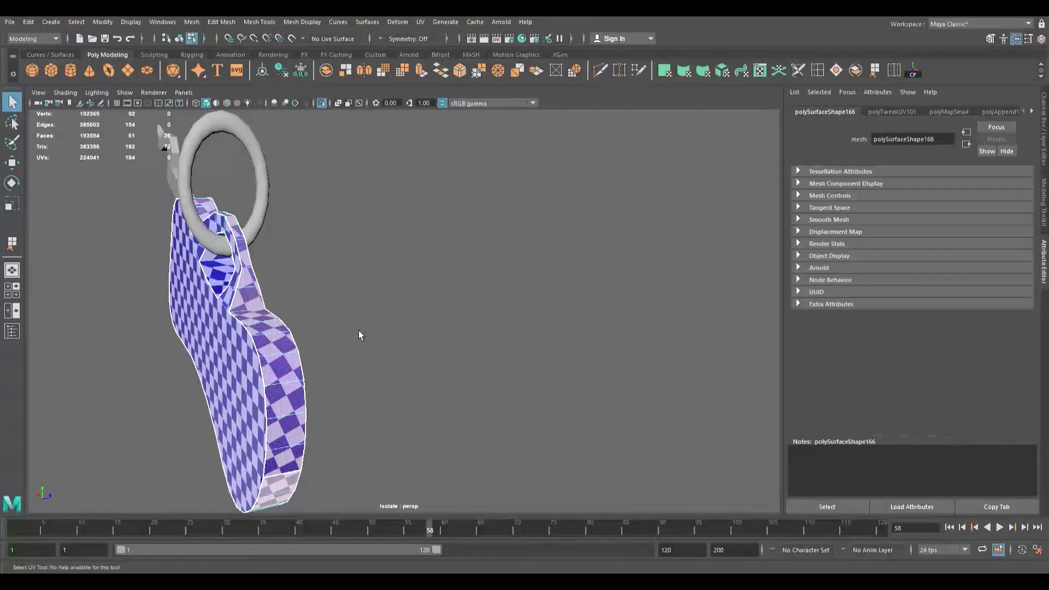
left_click_drag(356, 334, 315, 341, "alt")
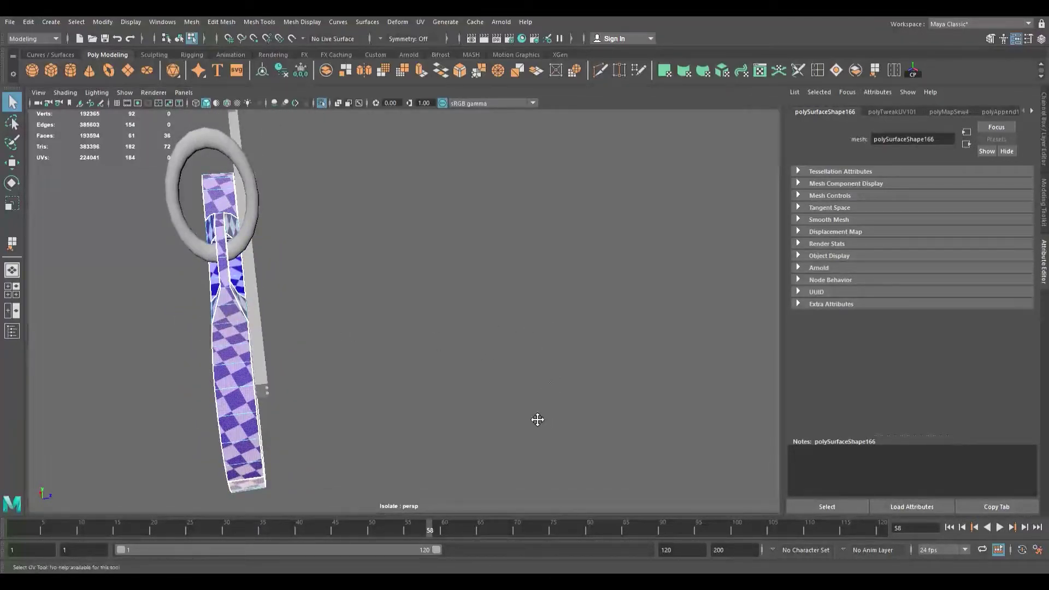
left_click_drag(490, 394, 266, 261, "alt")
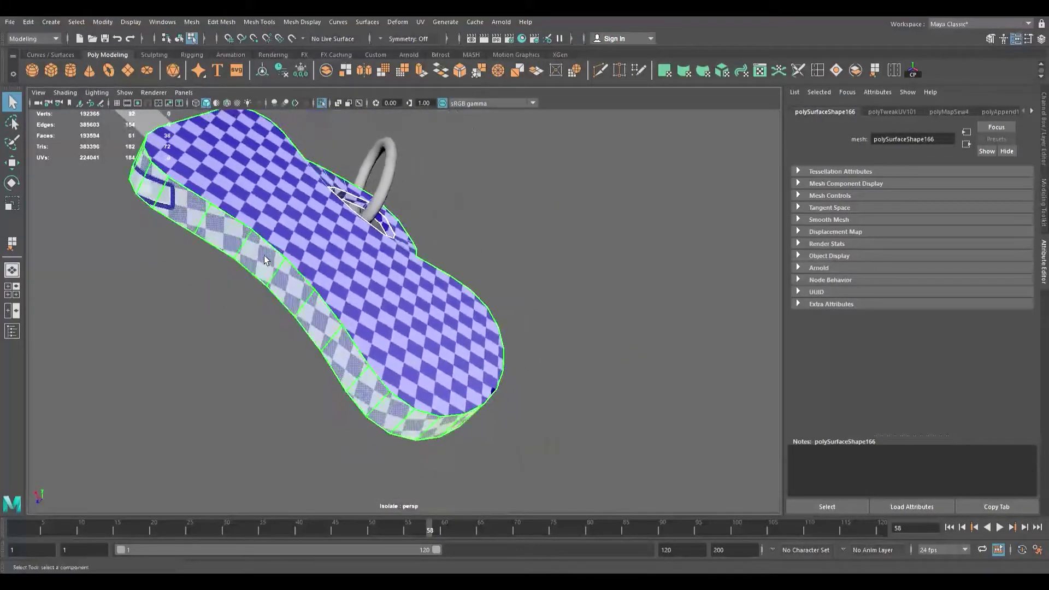
right_click_drag(260, 244, 259, 221)
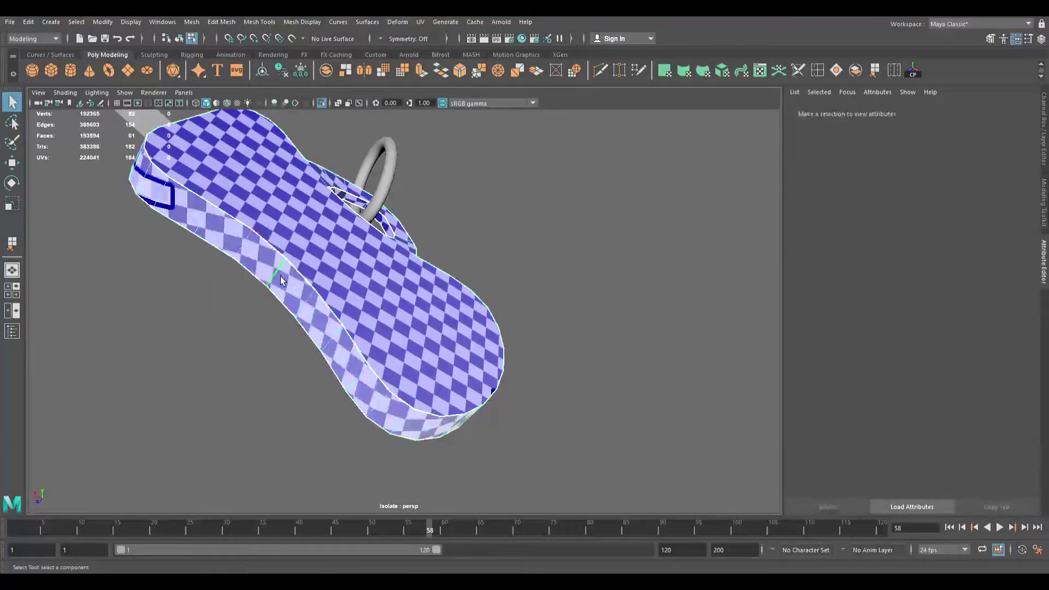
left_click(280, 276)
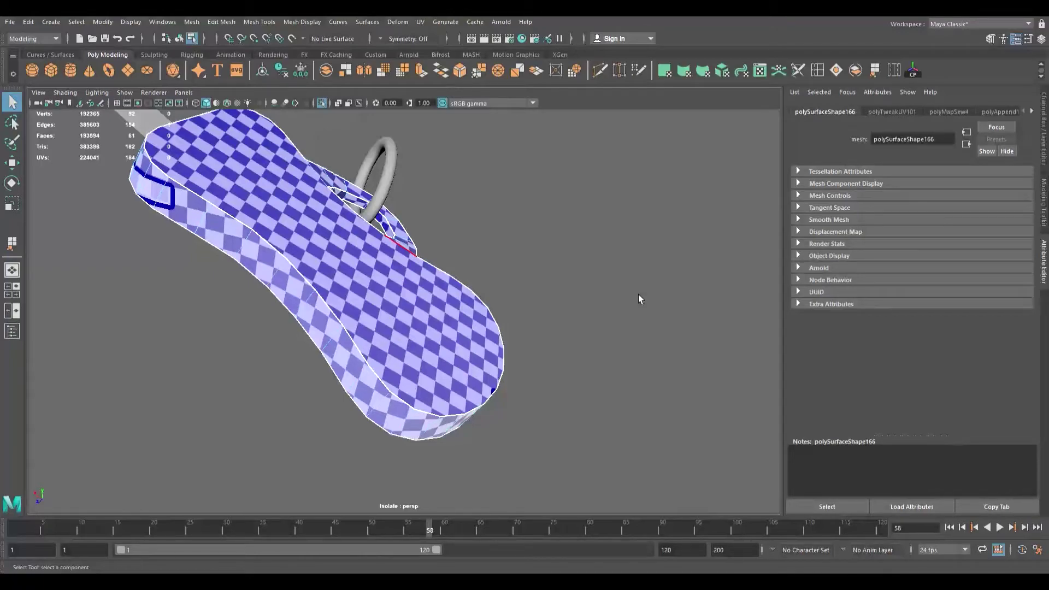
key("shift+x")
left_click(601, 296)
key("F11")
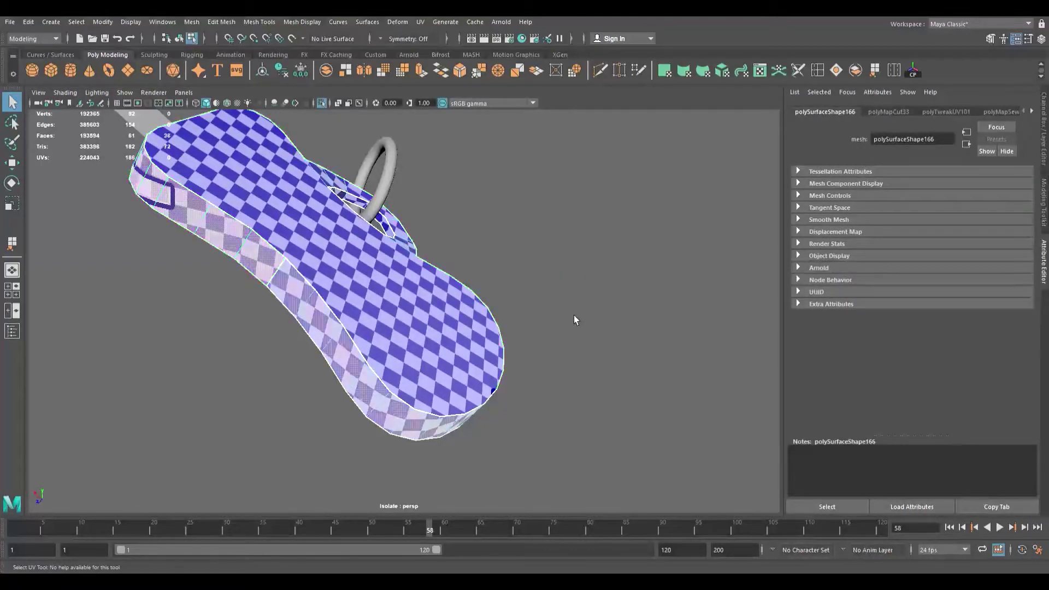
Step: Try to sew the seam edge between the two rebuilt side faces, and unfold the side strip's shell
left_click_drag(300, 300, 321, 364, "alt")
right_click_drag(321, 364, 398, 375, "alt")
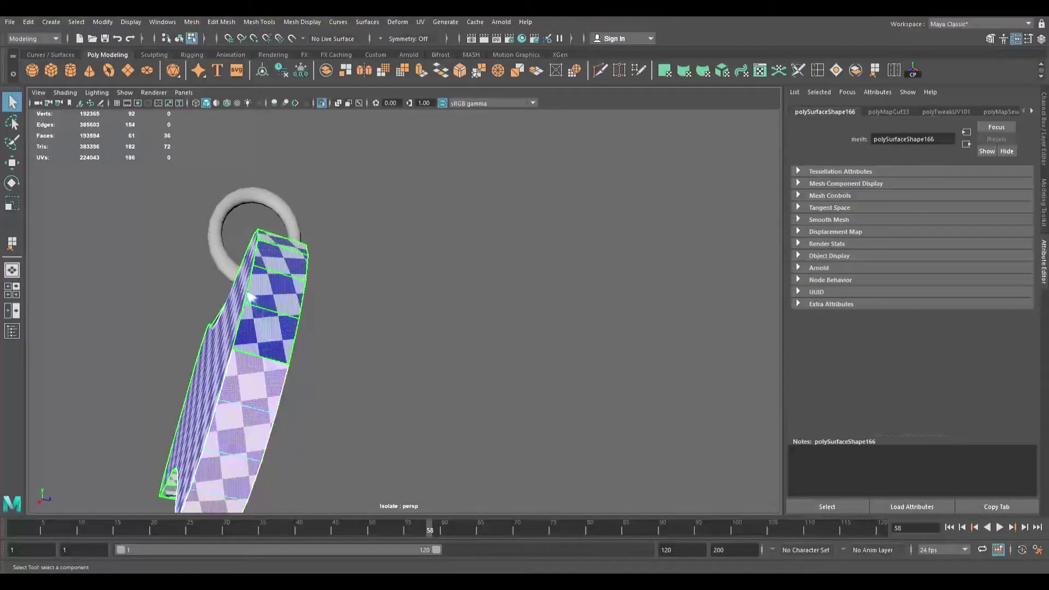
right_click_drag(255, 264, 271, 248)
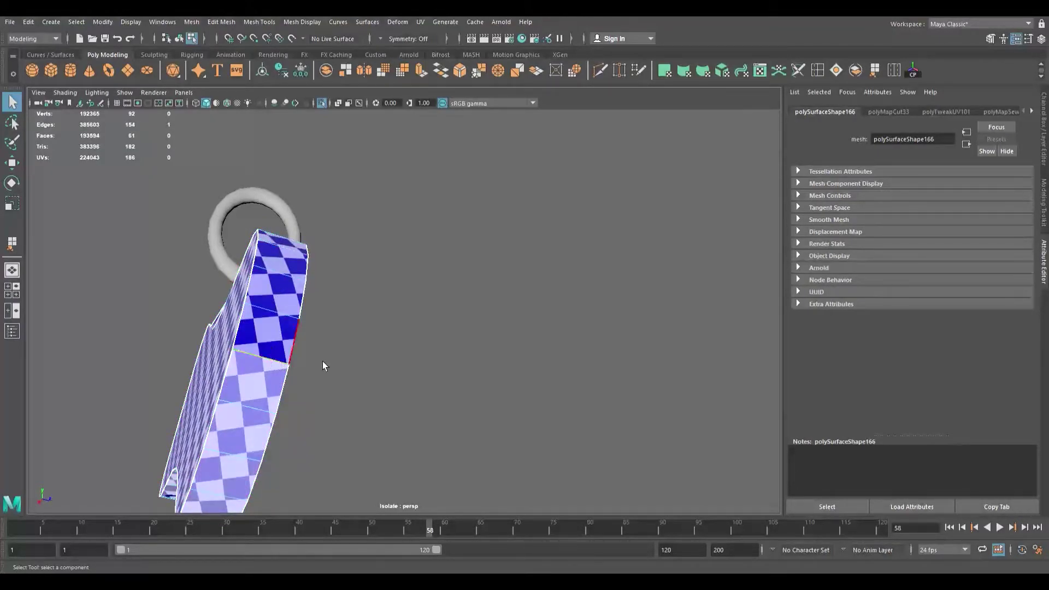
left_click(598, 318)
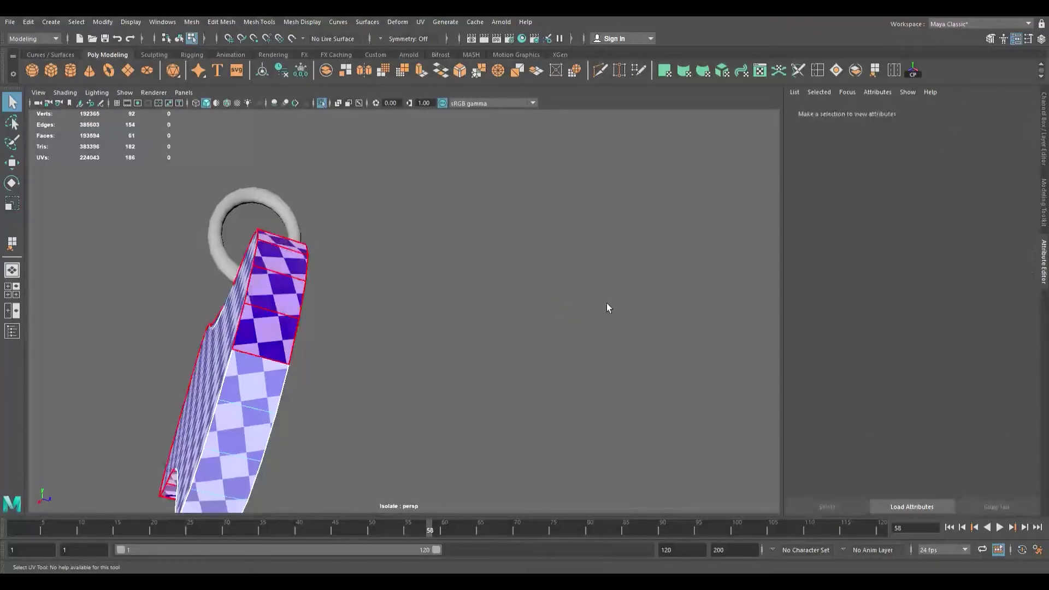
key("ctrl+z")
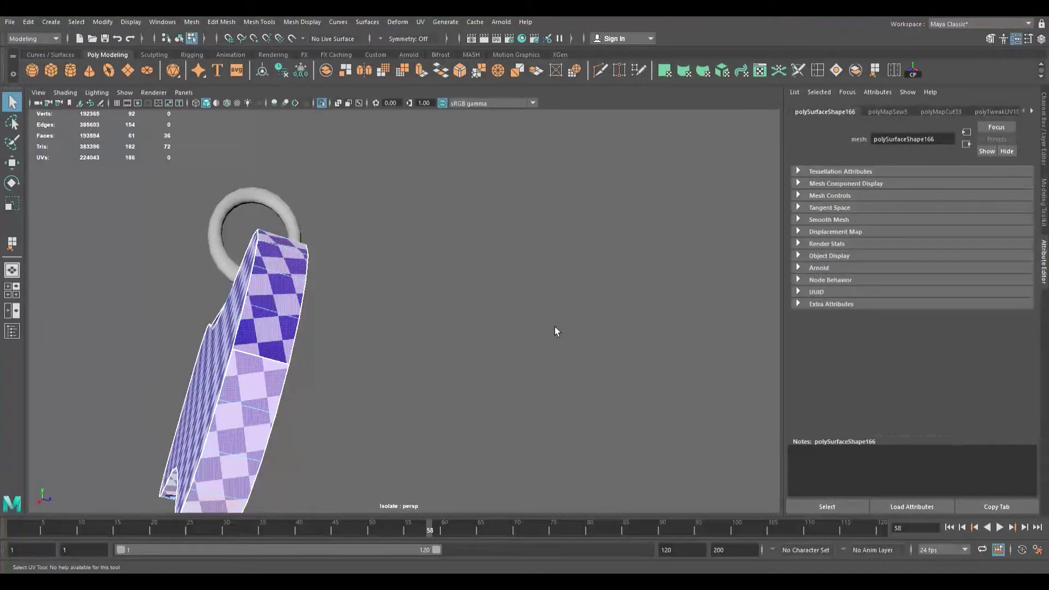
key("ctrl+z")
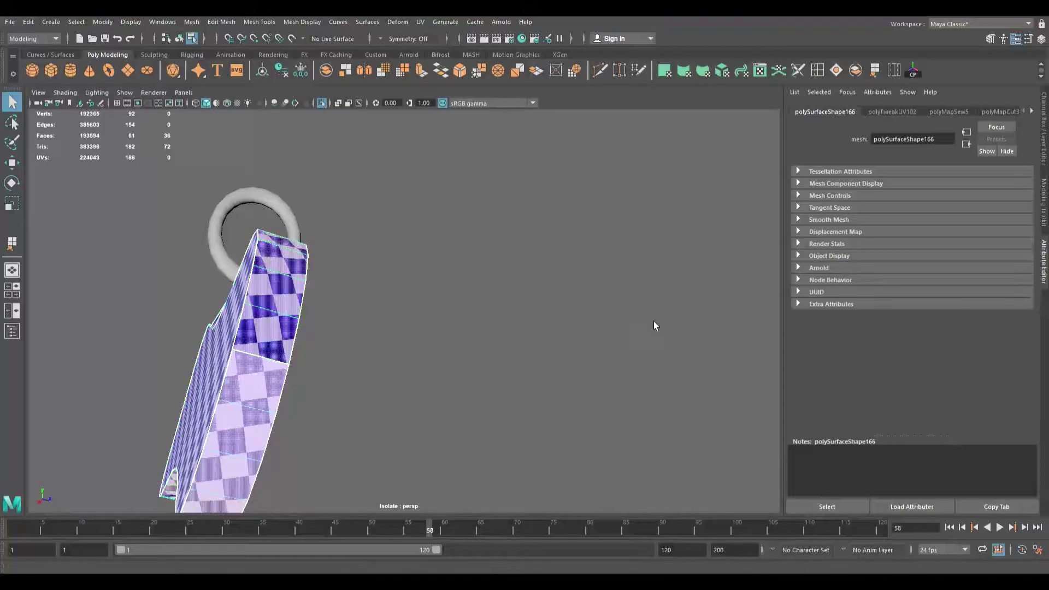
Step: Try repeatedly to sew the UVs along the rounded end's seam edge, checking the seam up close
left_click_drag(306, 350, 323, 294, "alt")
left_click(343, 239)
key("shift+s")
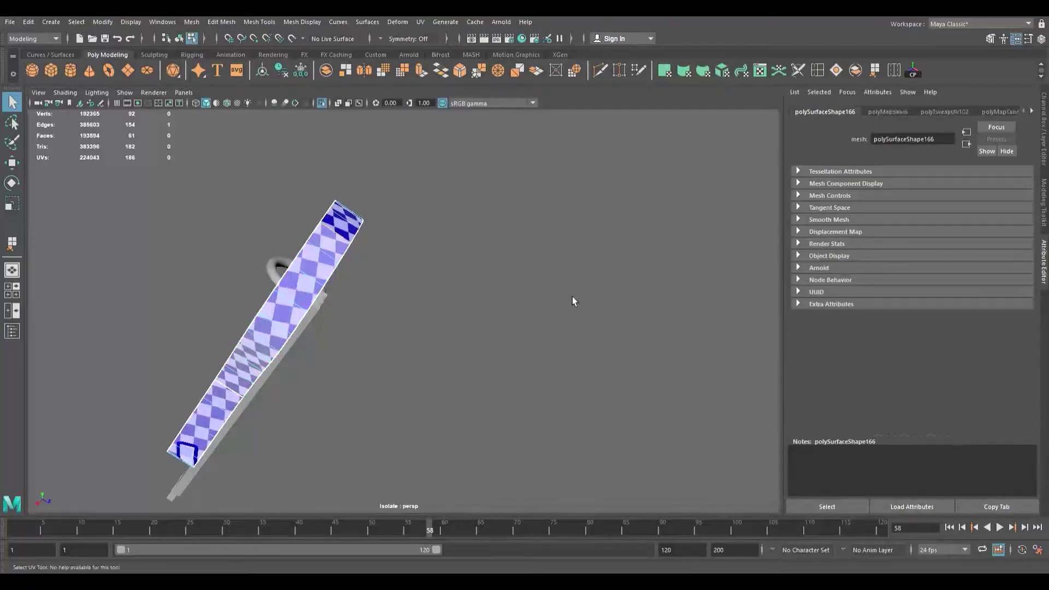
scroll(279, 333, "down", 1)
left_click(320, 359)
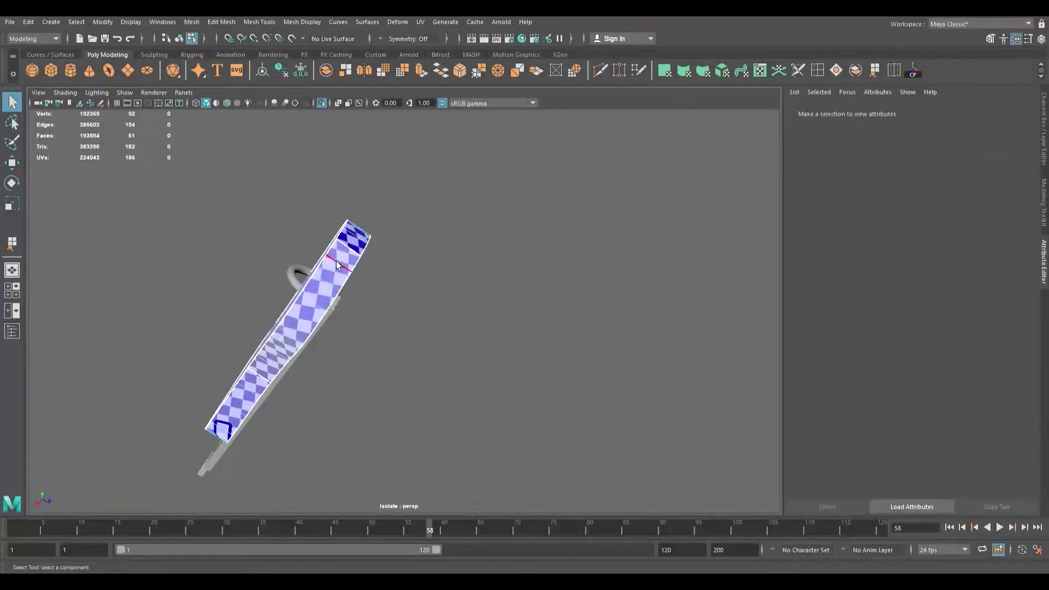
left_click_drag(328, 284, 382, 317, "alt")
scroll(409, 340, "up", 5)
left_click_drag(470, 366, 301, 359, "alt")
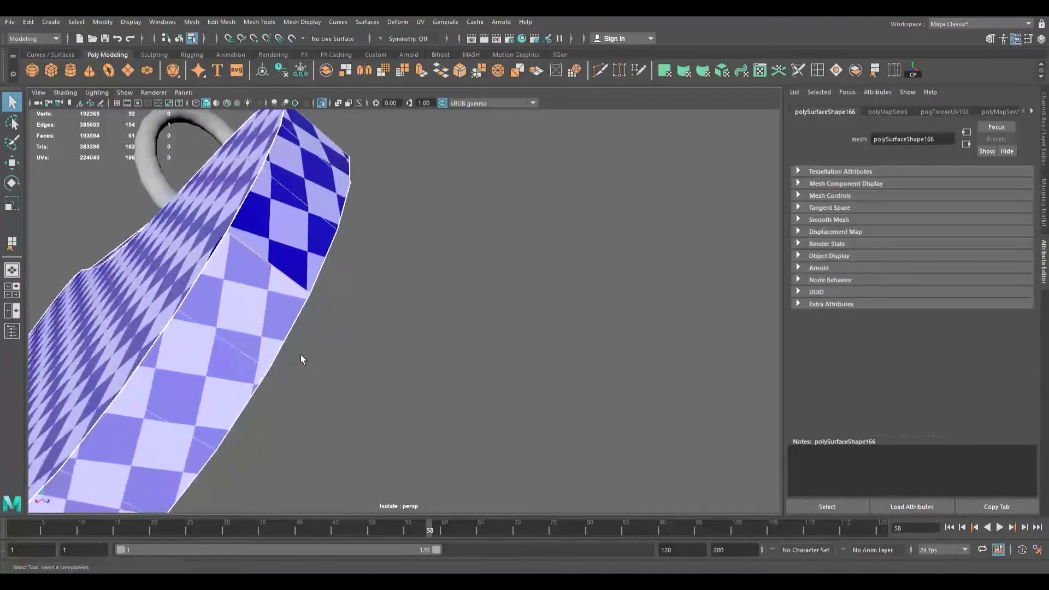
left_click(647, 345)
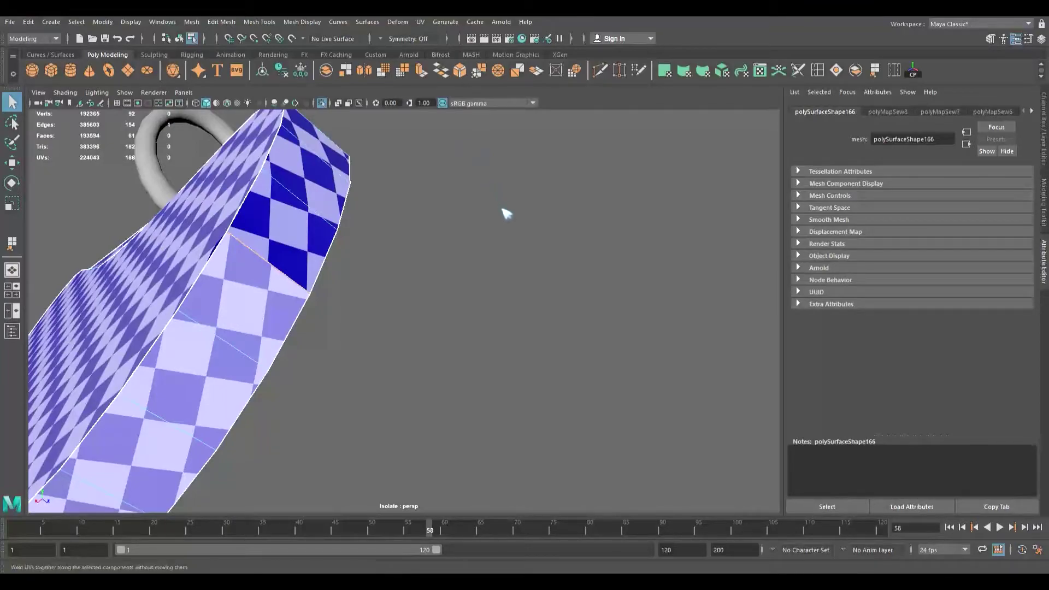
left_click(537, 312)
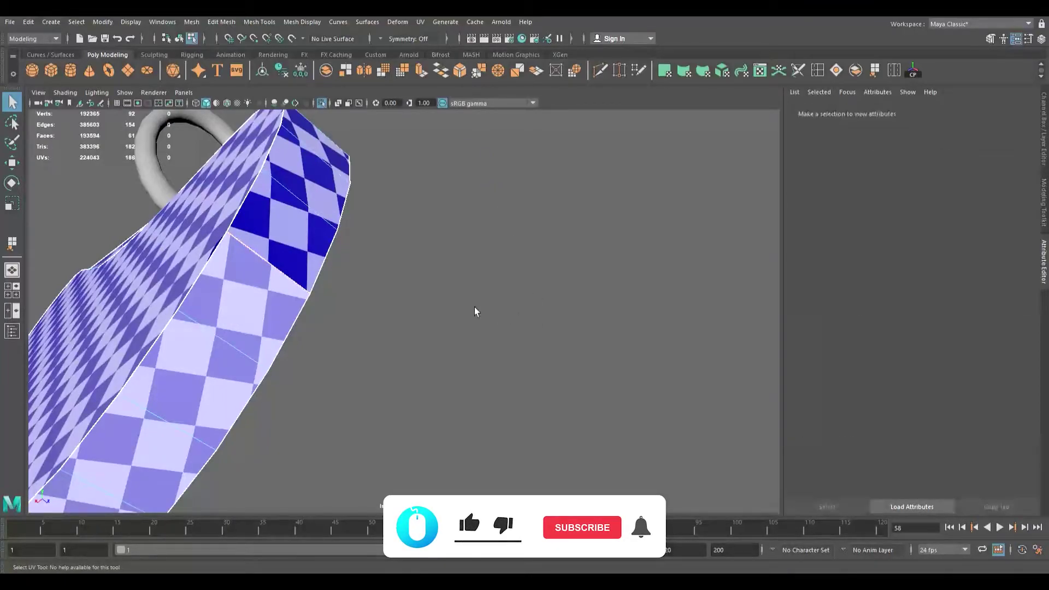
Step: Inspect the side strip from several angles and try again to sew the seam edge at the rounded end
scroll(313, 283, "down", 4)
left_click_drag(313, 284, 343, 365, "alt")
middle_click_drag(343, 365, 237, 311, "alt")
left_click_drag(237, 312, 202, 221, "alt")
right_click_drag(203, 225, 420, 341, "alt")
left_click_drag(273, 302, 238, 296, "alt")
right_click_drag(240, 298, 307, 312, "alt")
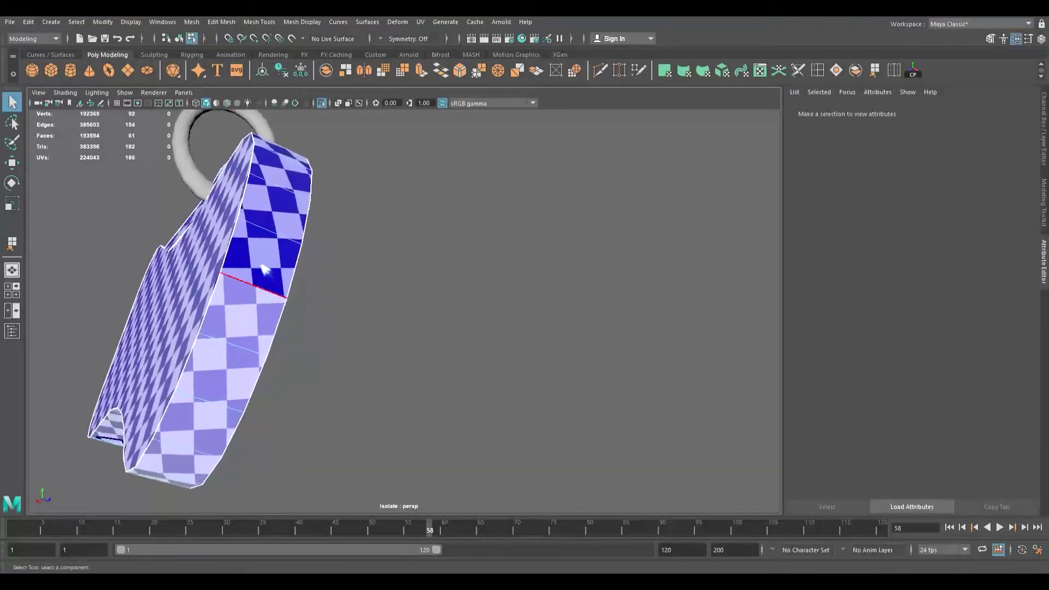
left_click(260, 289)
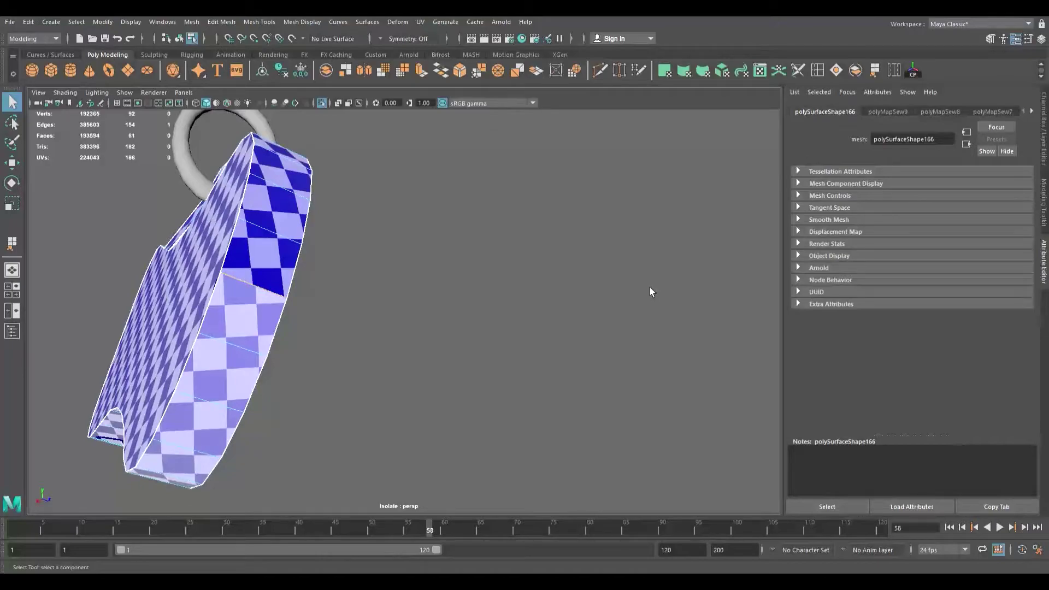
key("shift+s")
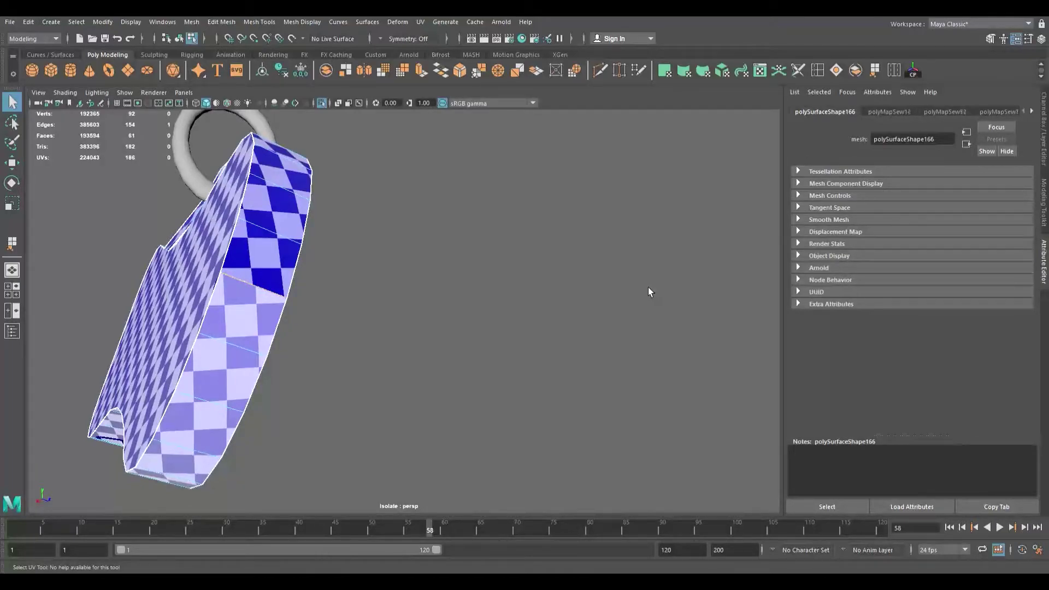
Step: Reselect the curved body and sew the UV cut across the middle of its concave side
left_click(308, 310)
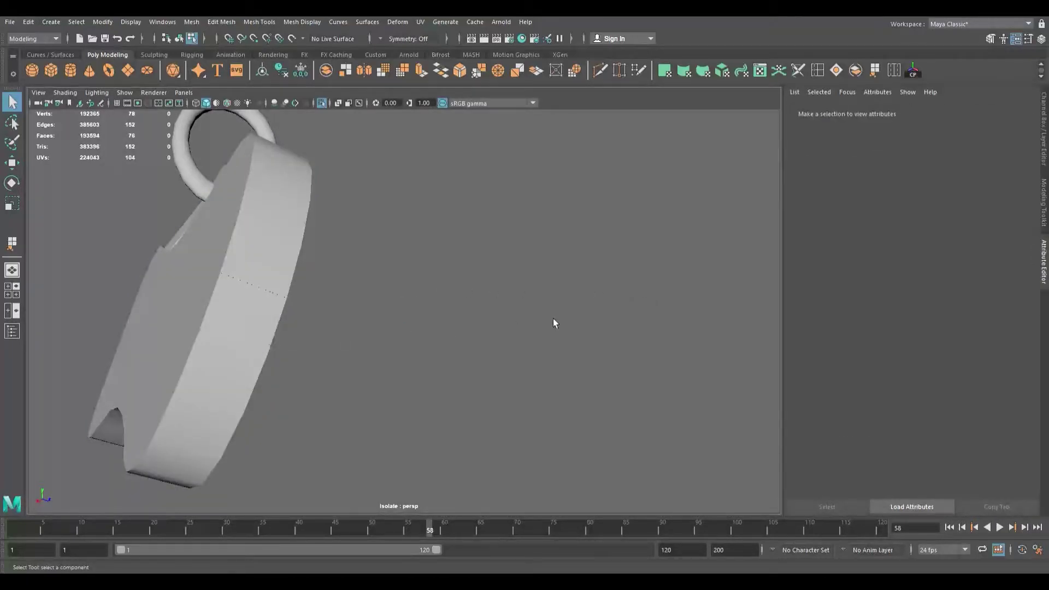
left_click(235, 300)
left_click(250, 270)
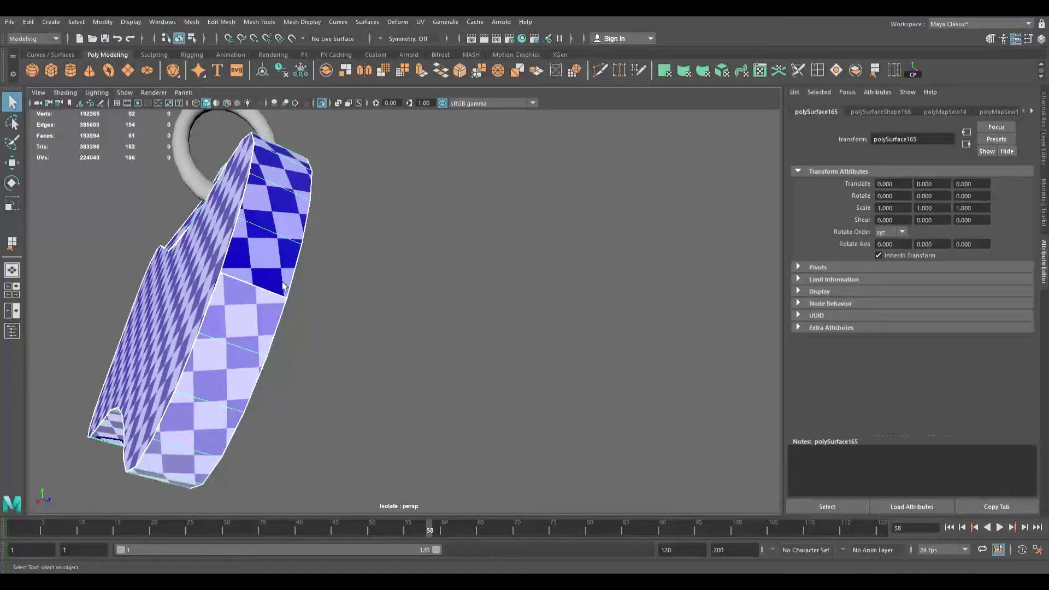
left_click_drag(473, 334, 303, 182, "alt")
scroll(240, 283, "up", 3)
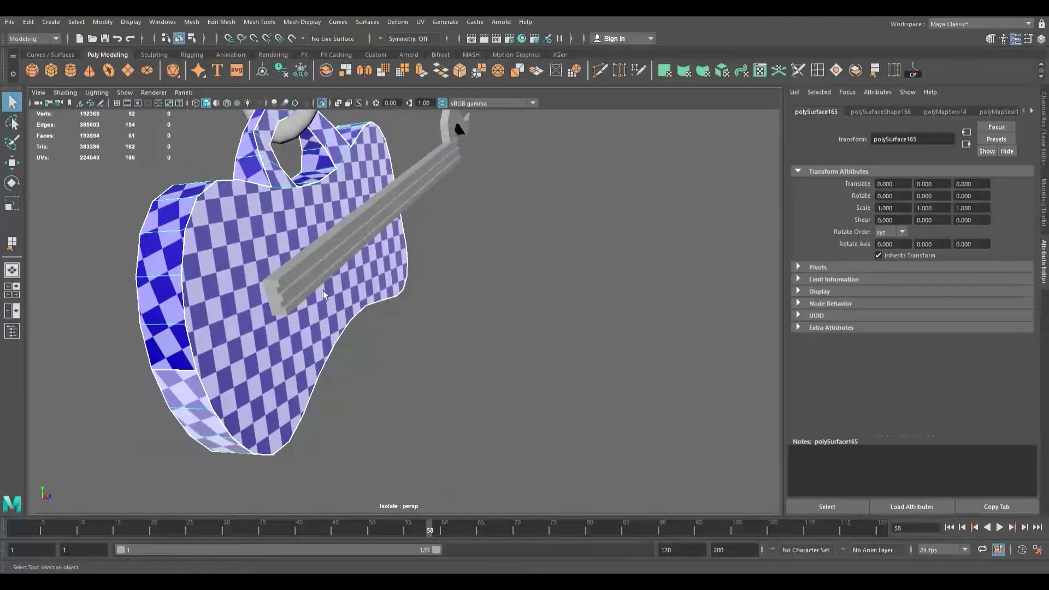
left_click_drag(310, 359, 182, 210, "alt")
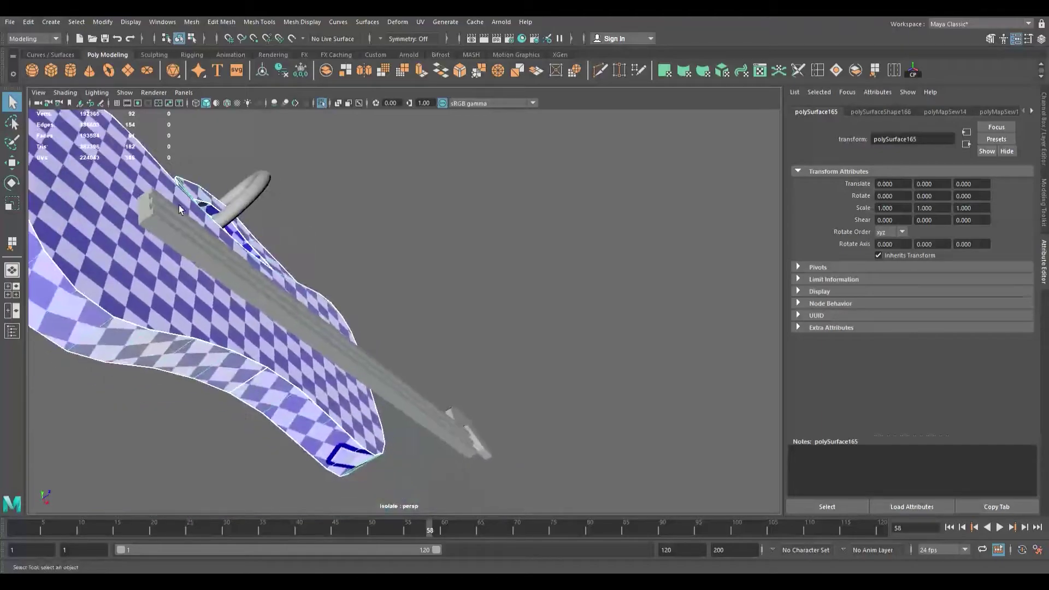
left_click(247, 382)
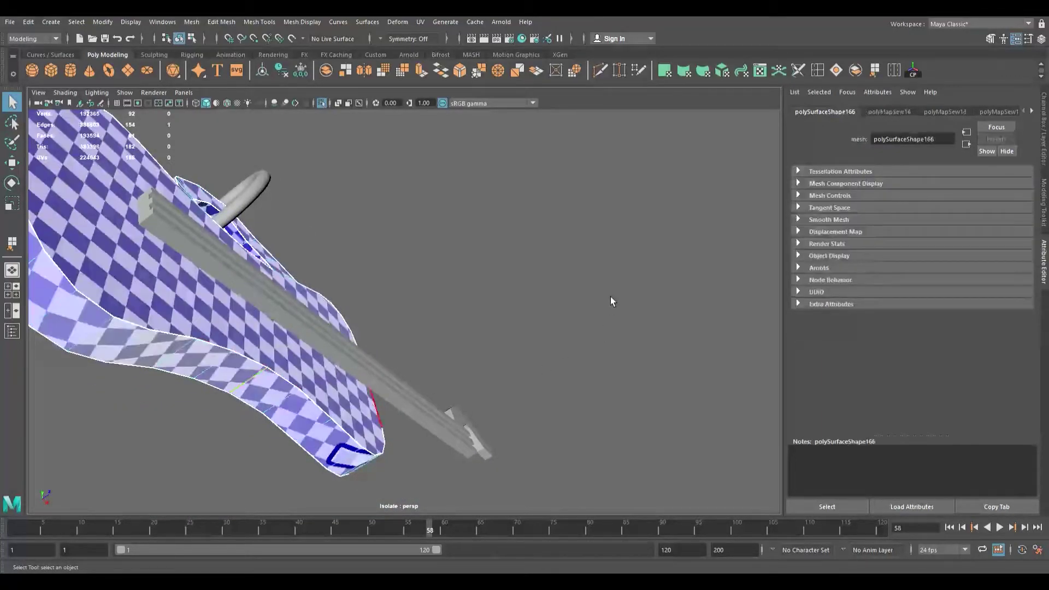
key("shift+s")
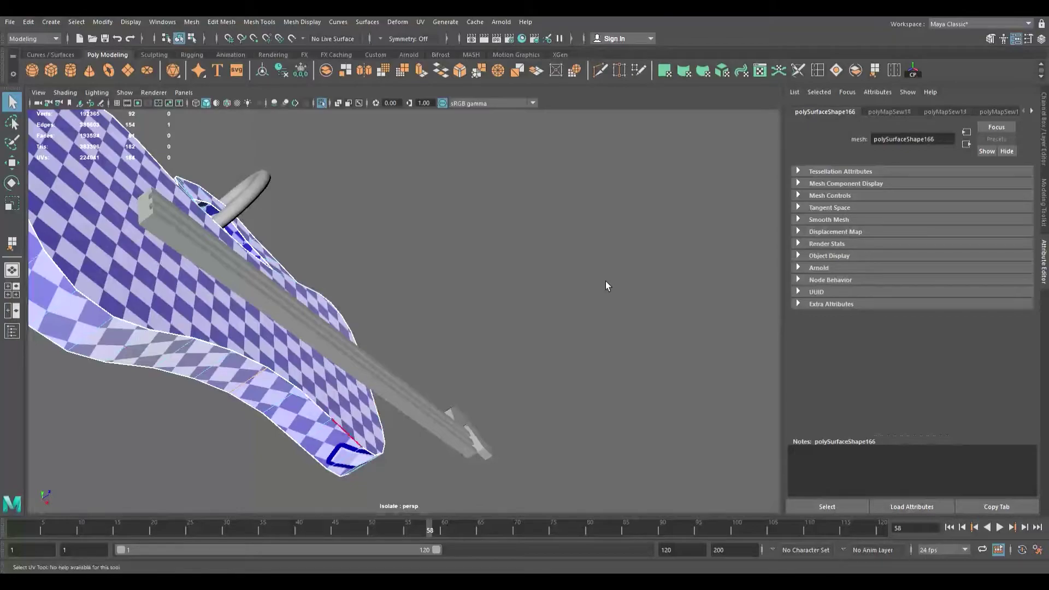
Step: Select the side strip's UV shell and rotate its UVs to align the checker pattern with the strip
left_click(553, 260)
right_click_drag(533, 201, 609, 266)
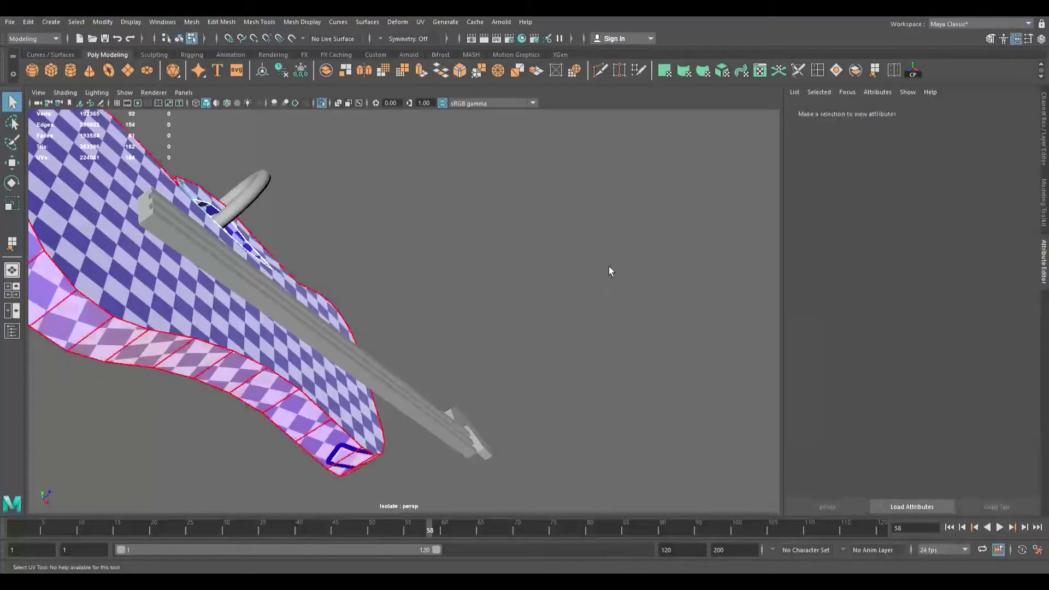
left_click(609, 266)
key("e")
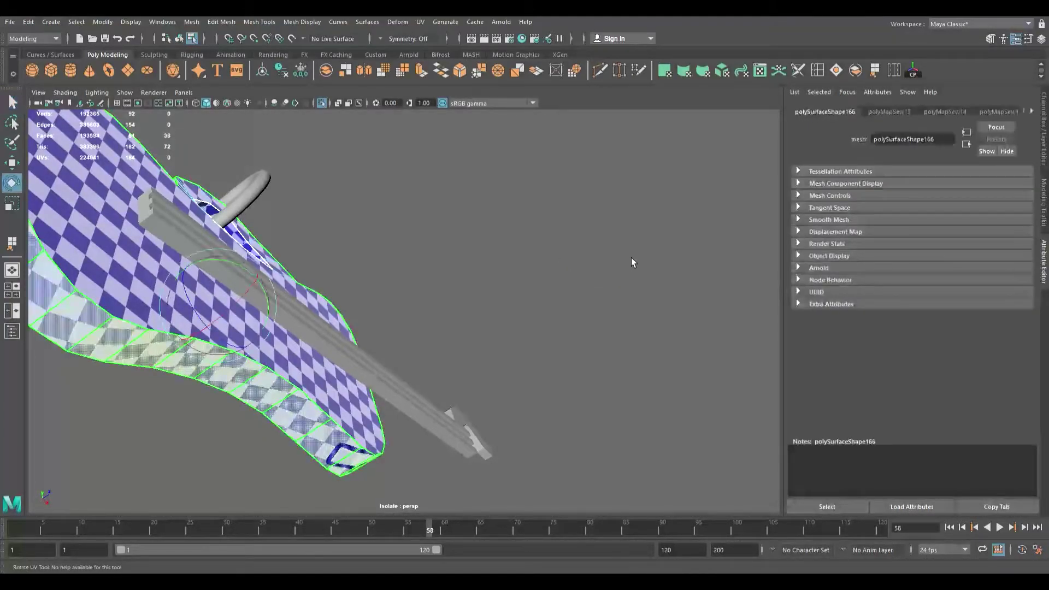
left_click_drag(605, 249, 605, 249)
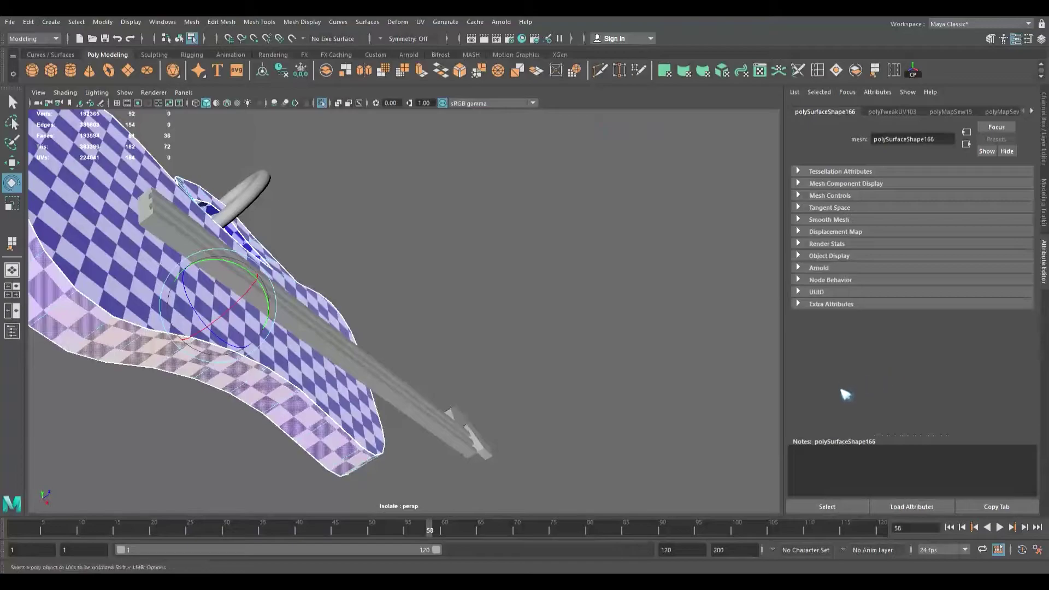
left_click(861, 414)
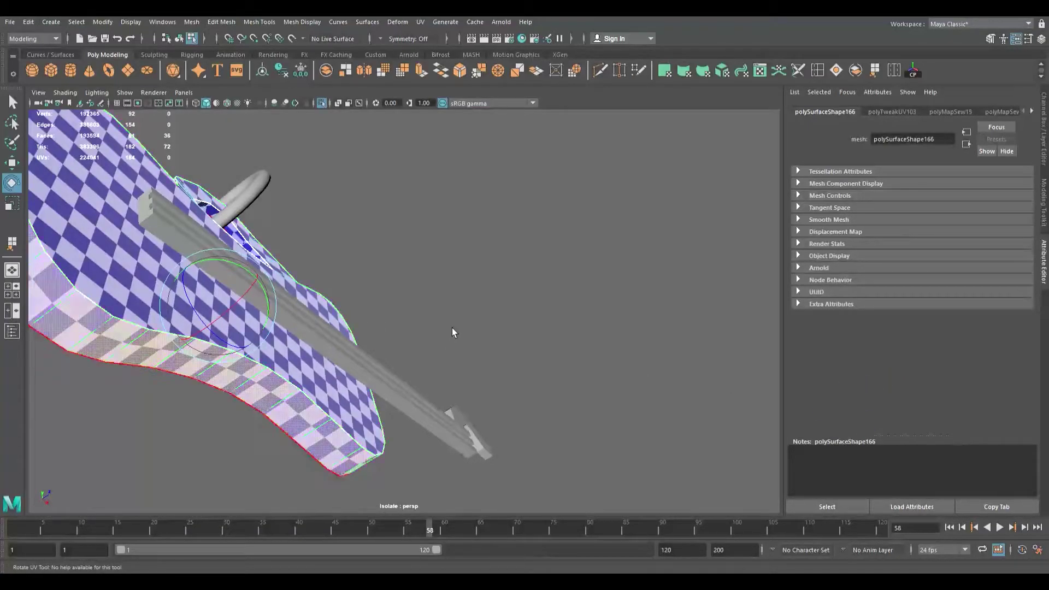
Step: Scale the UVs of the guitar body's side strip to bring its checker size closer to the front face
left_click_drag(461, 303, 394, 308)
key("w")
key("r")
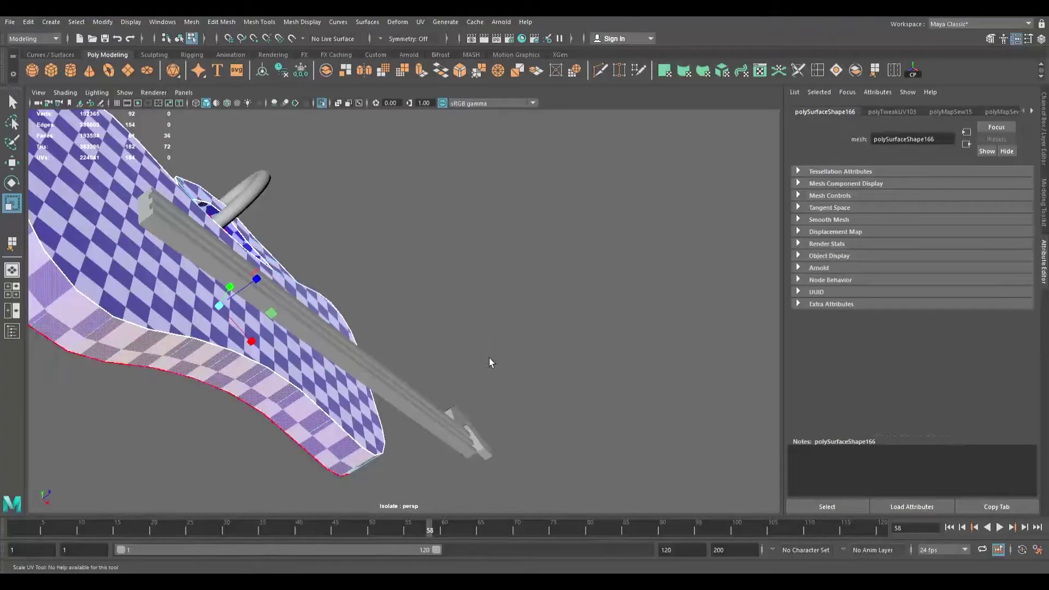
left_click(422, 411)
key("w")
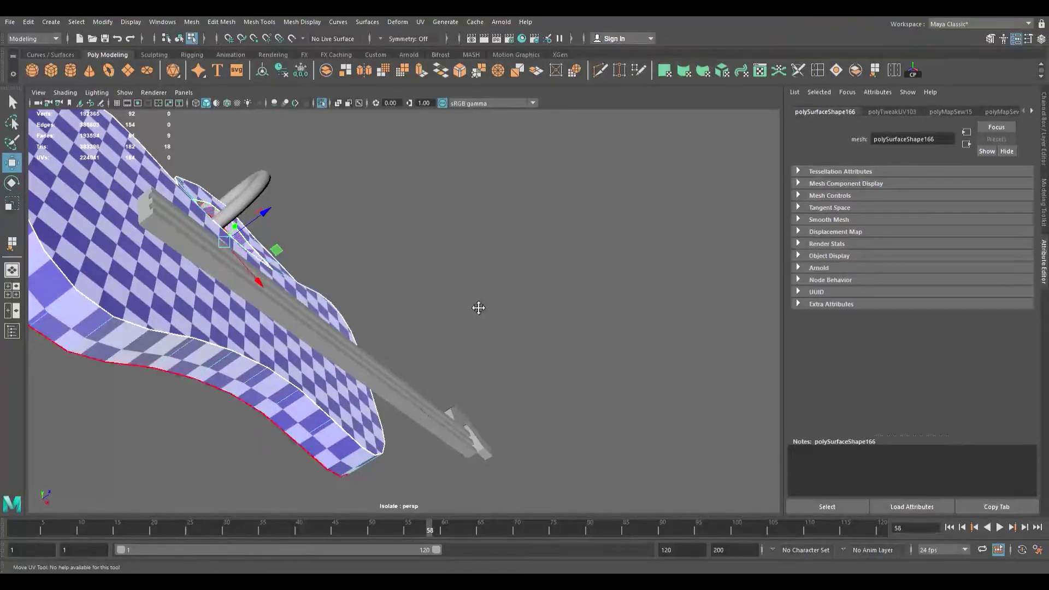
Step: Select the UV shell of the guitar body's back face, then rotate and position its UVs
left_click(477, 351)
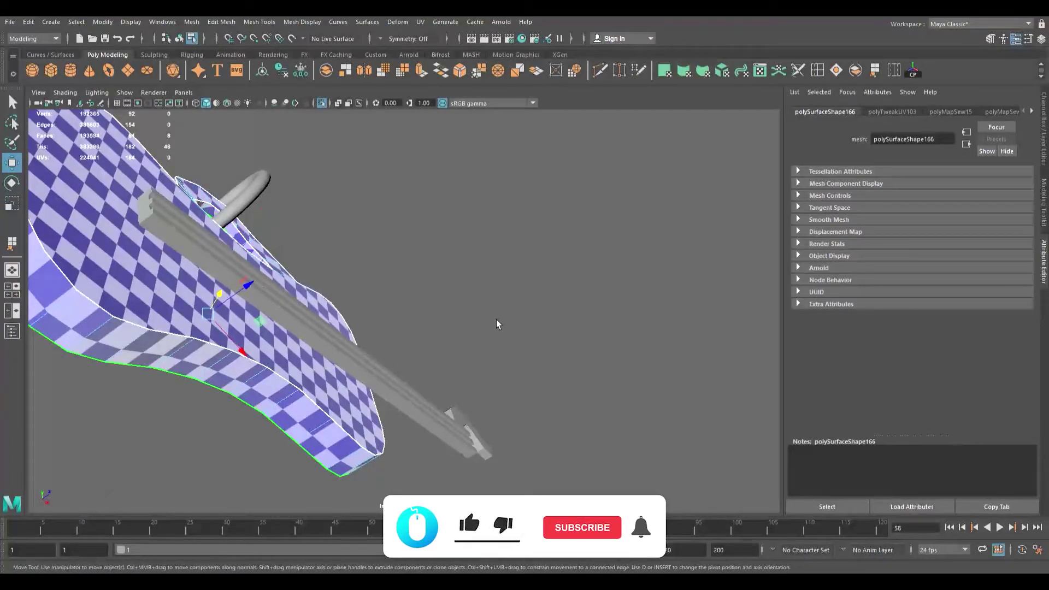
key("e")
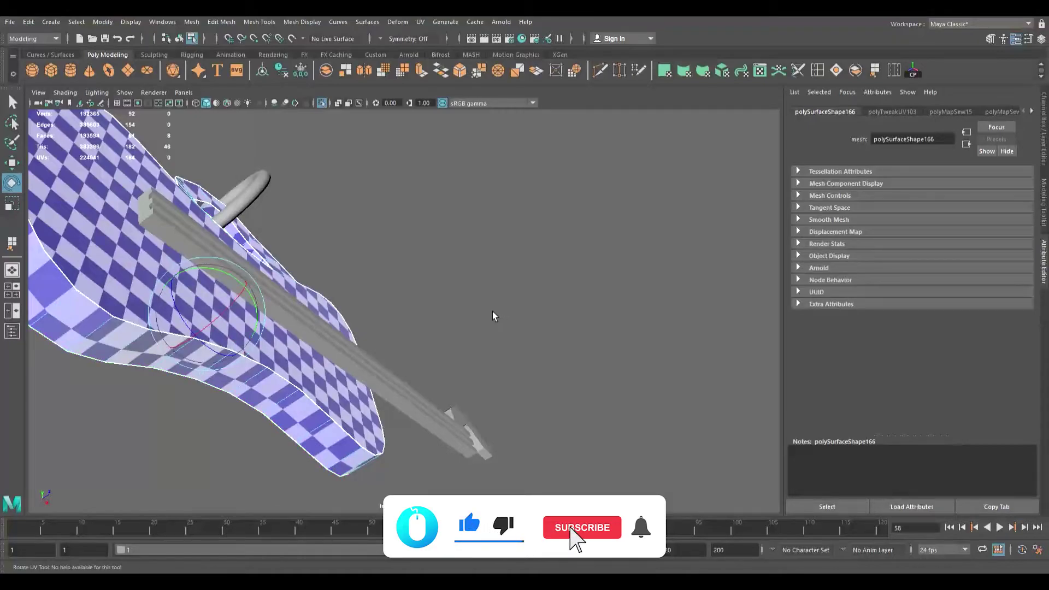
key("w")
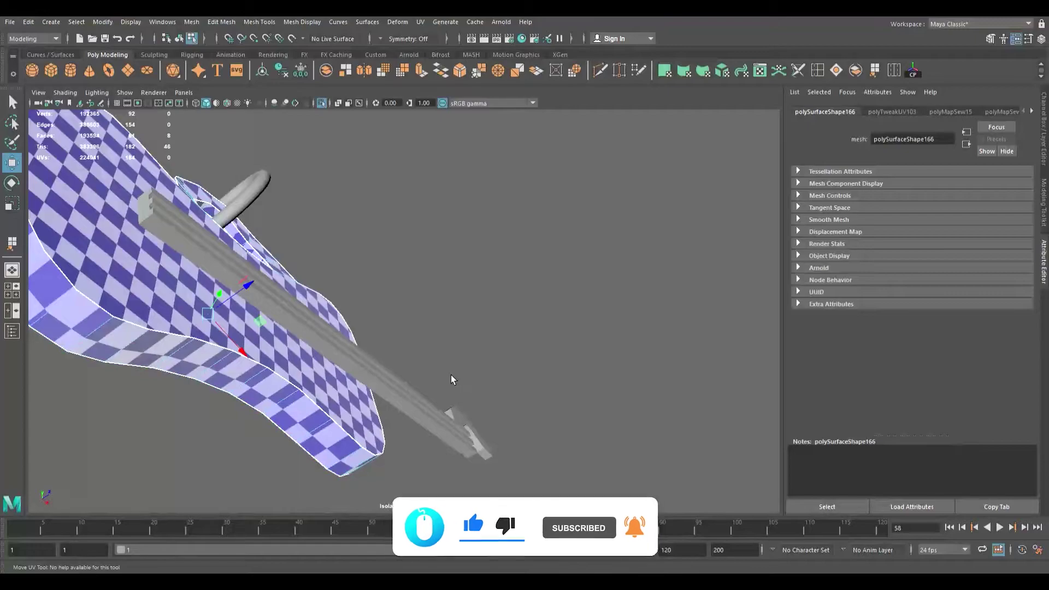
Step: Select the UV shell of the guitar body's front face, then rotate its UVs and move them into place
left_click(563, 391)
key("e")
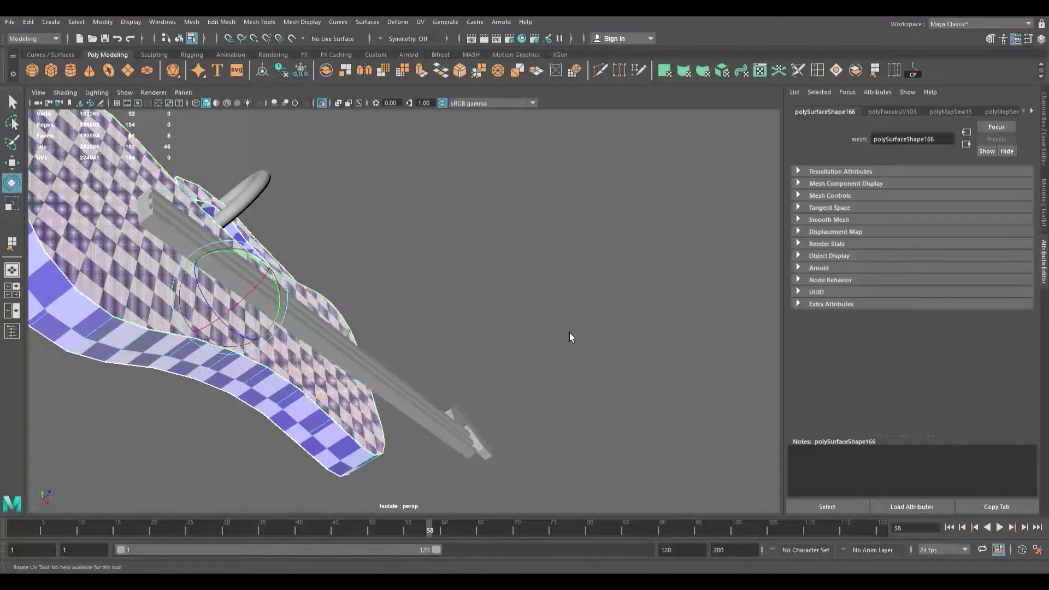
left_click_drag(575, 323, 597, 414)
key("w")
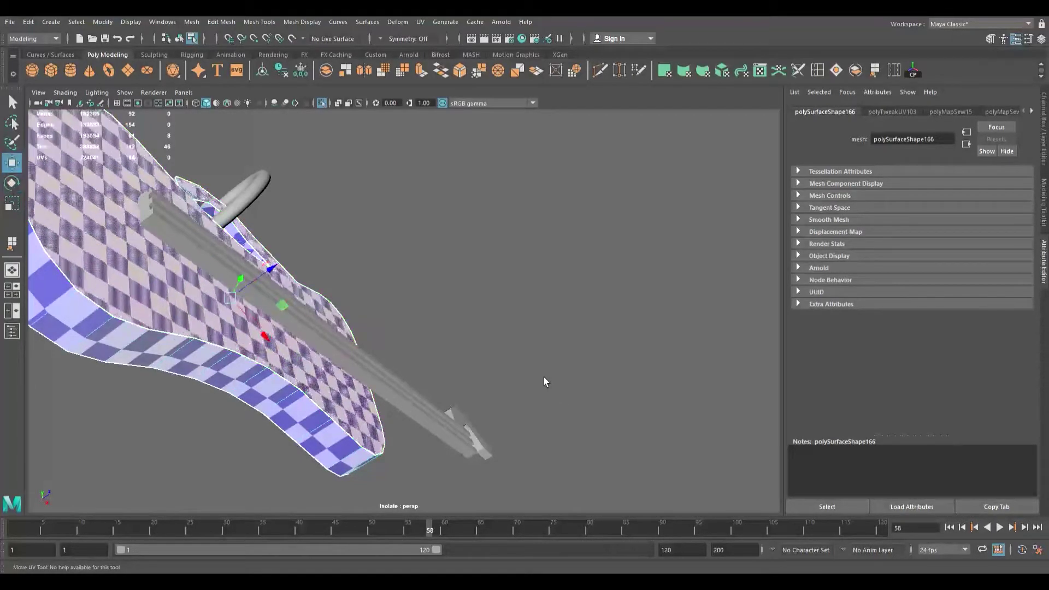
middle_click_drag(541, 372, 476, 301)
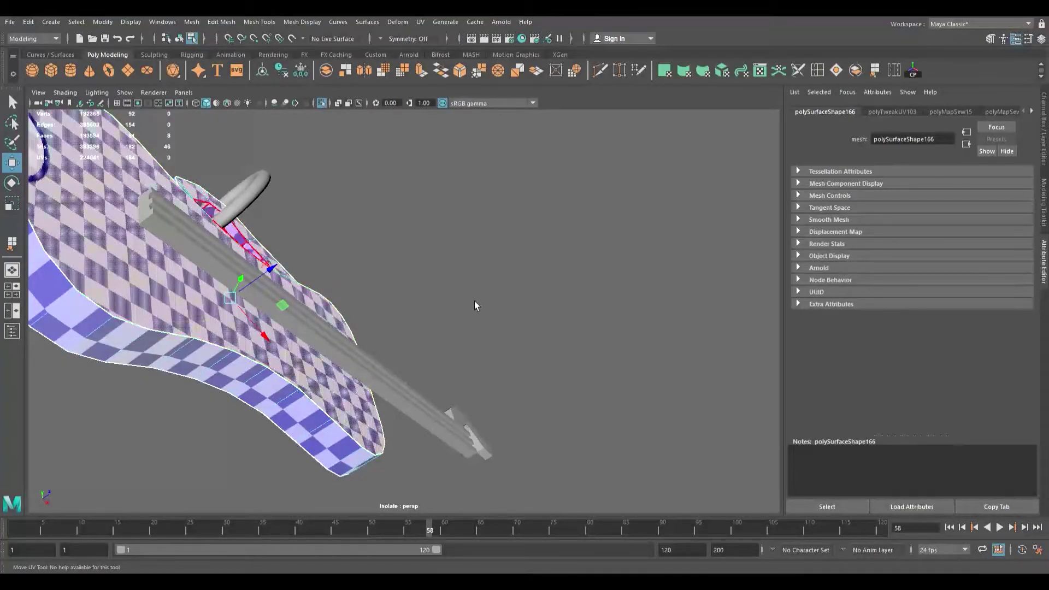
Step: Leave the isolated view and select the guitar's neck and body together as objects
scroll(162, 316, "down", 5)
left_click_drag(162, 316, 240, 296, "alt")
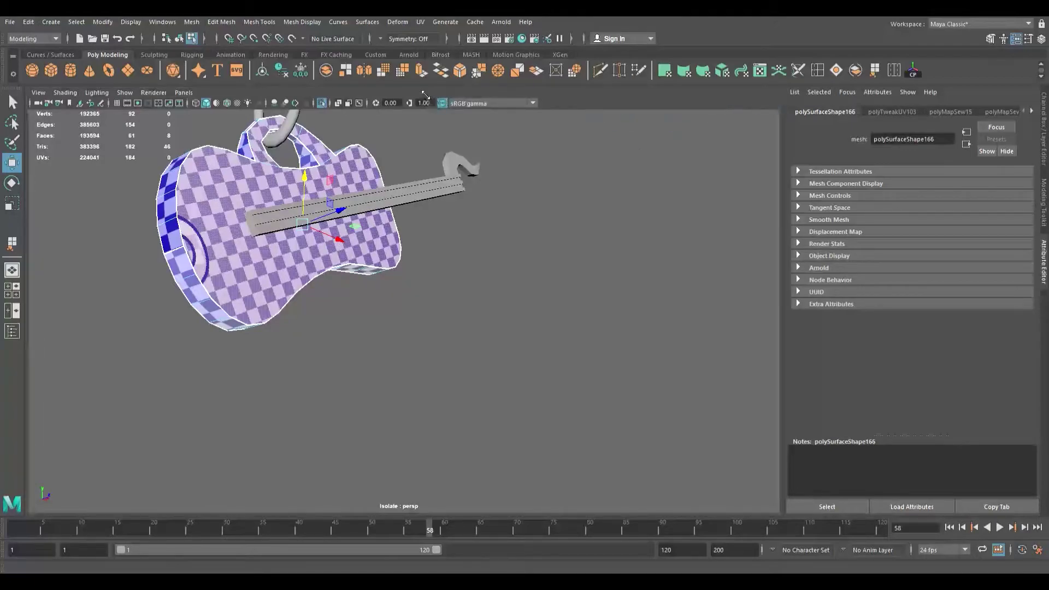
left_click(326, 107)
scroll(382, 210, "down", 5)
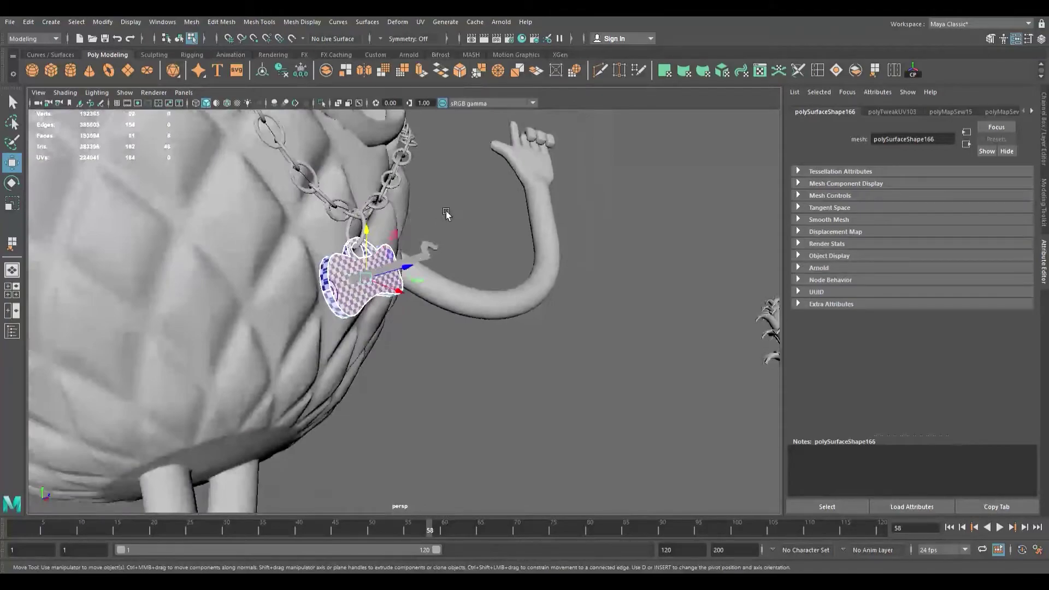
scroll(446, 215, "up", 5)
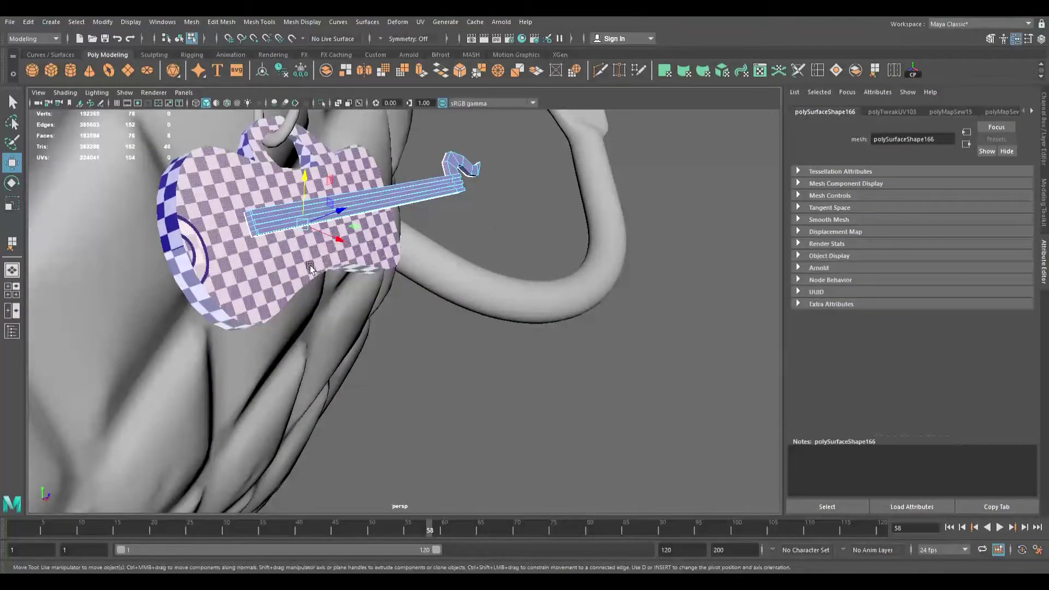
key("F8")
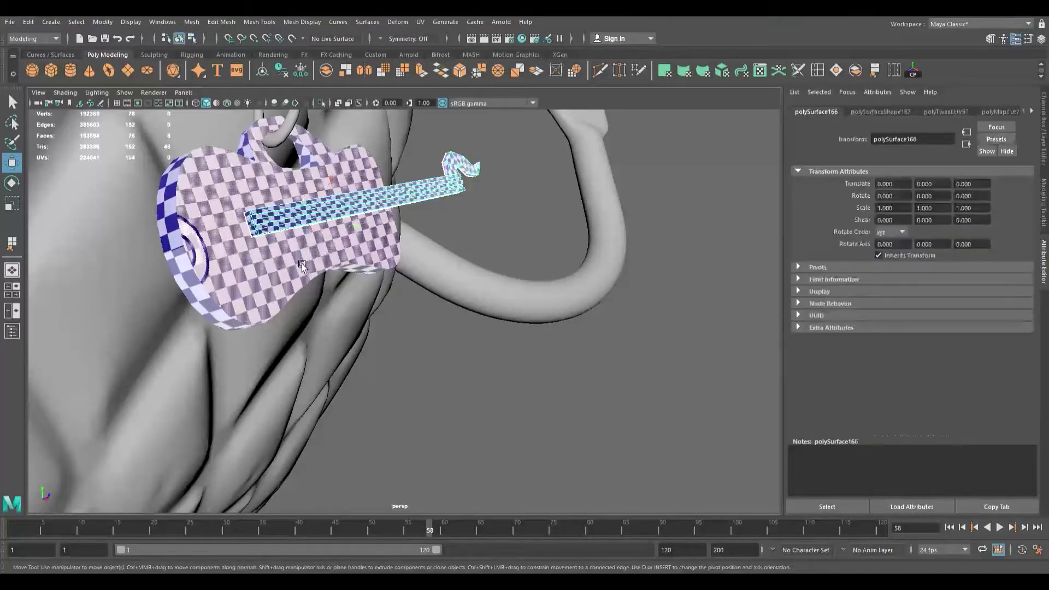
left_click(301, 264, "shift")
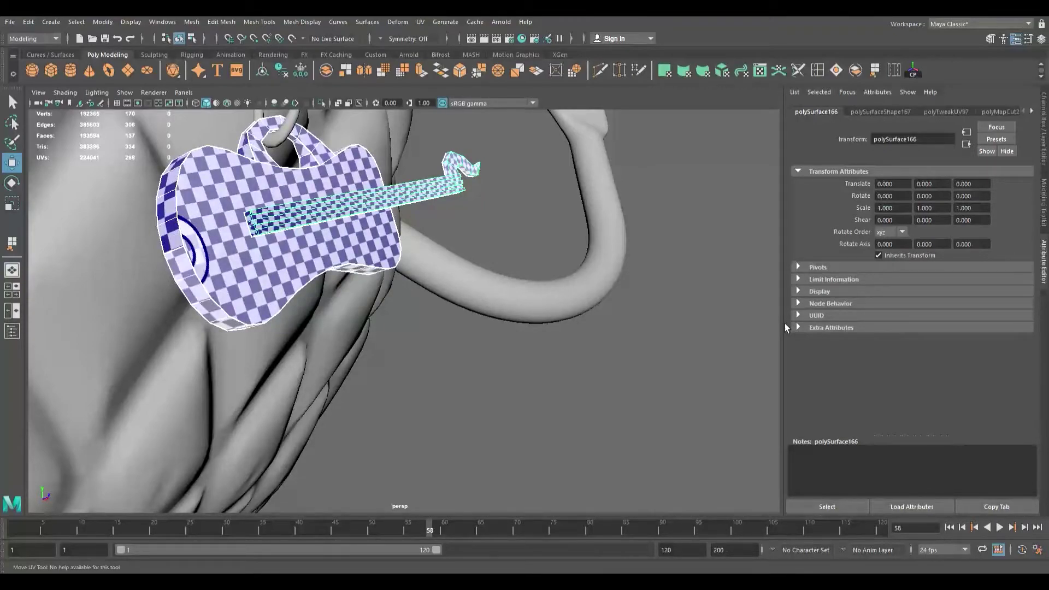
Step: Select the smaller UV shell on the guitar neck, then rotate and position its UVs
middle_click_drag(575, 370, 527, 405, "alt")
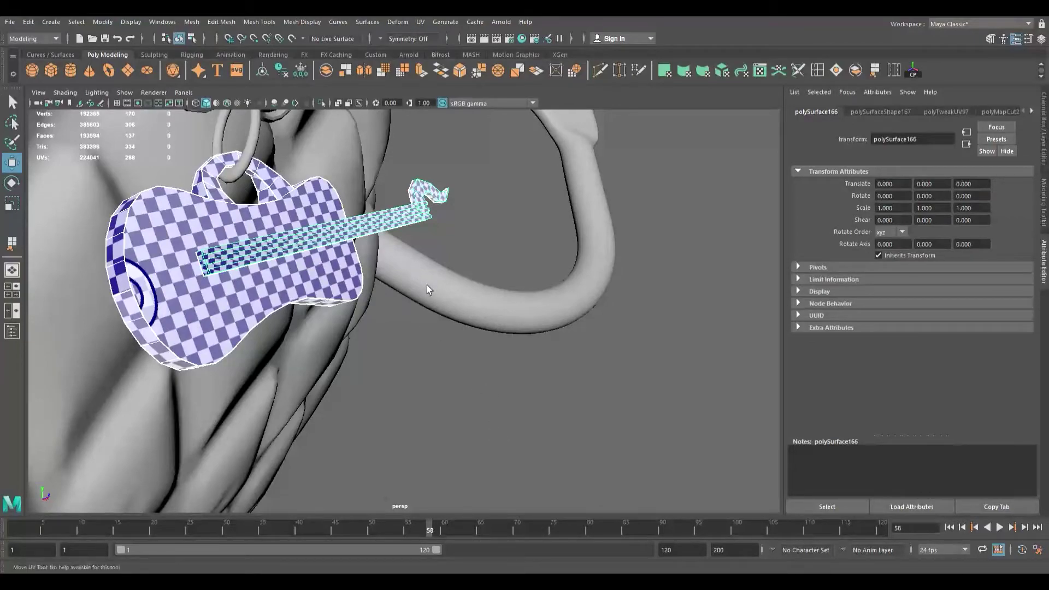
key("F11")
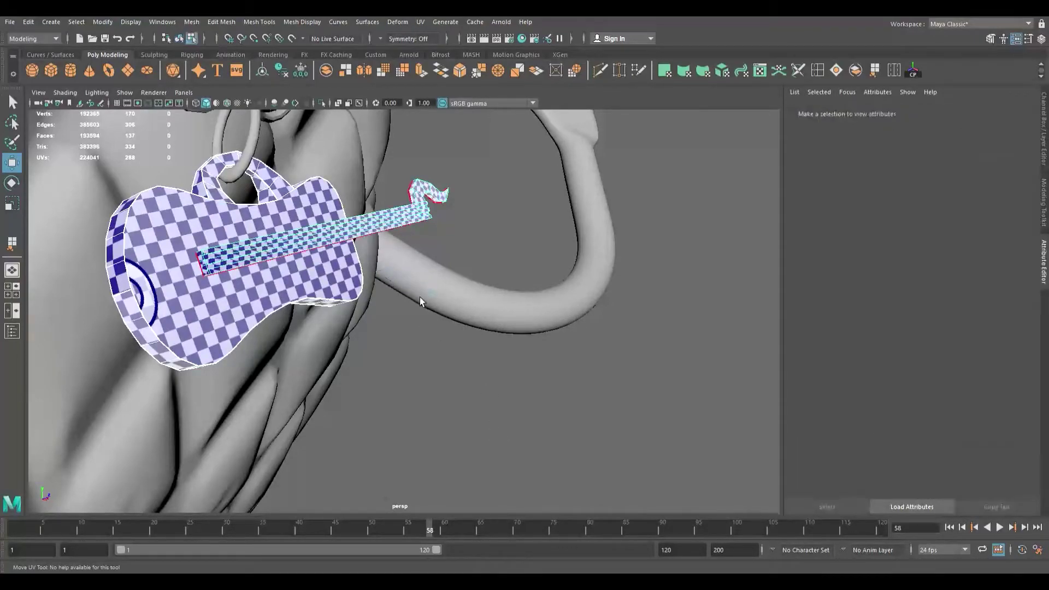
key("e")
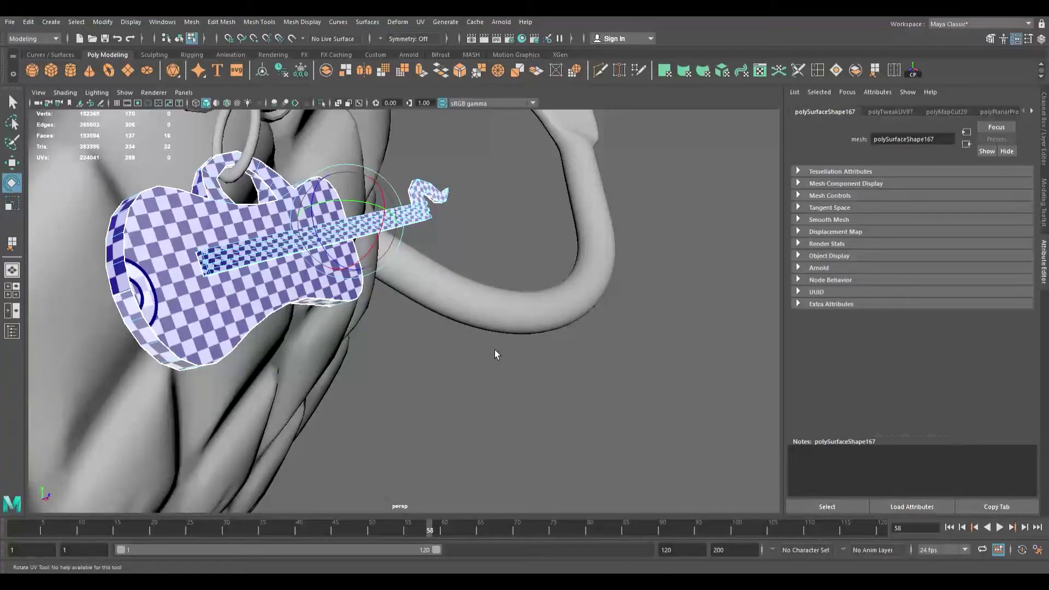
key("w")
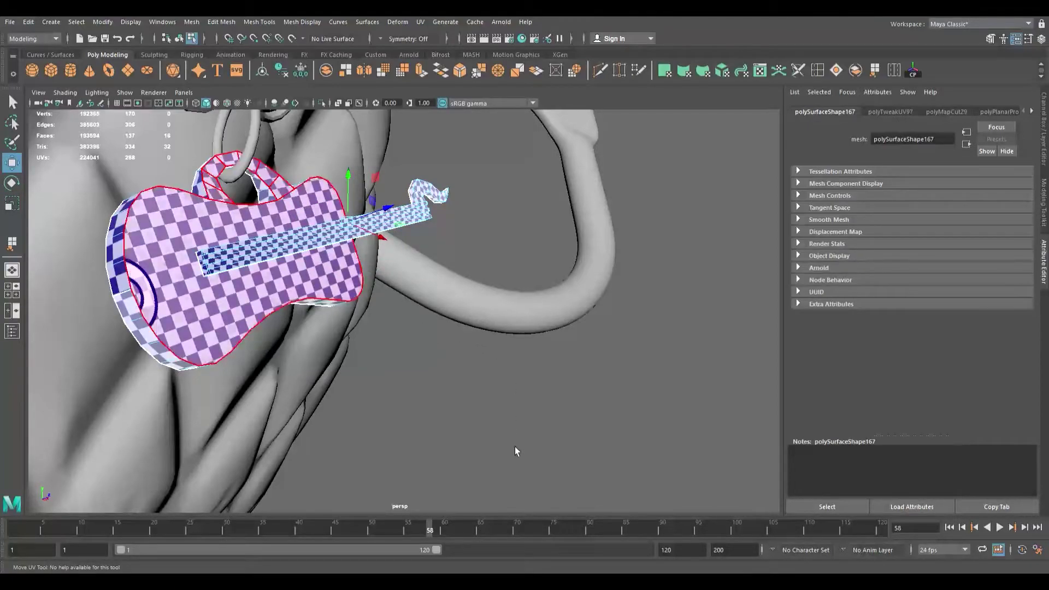
Step: Select the larger UV shell on the guitar neck, then rotate and position its UVs
left_click(550, 425)
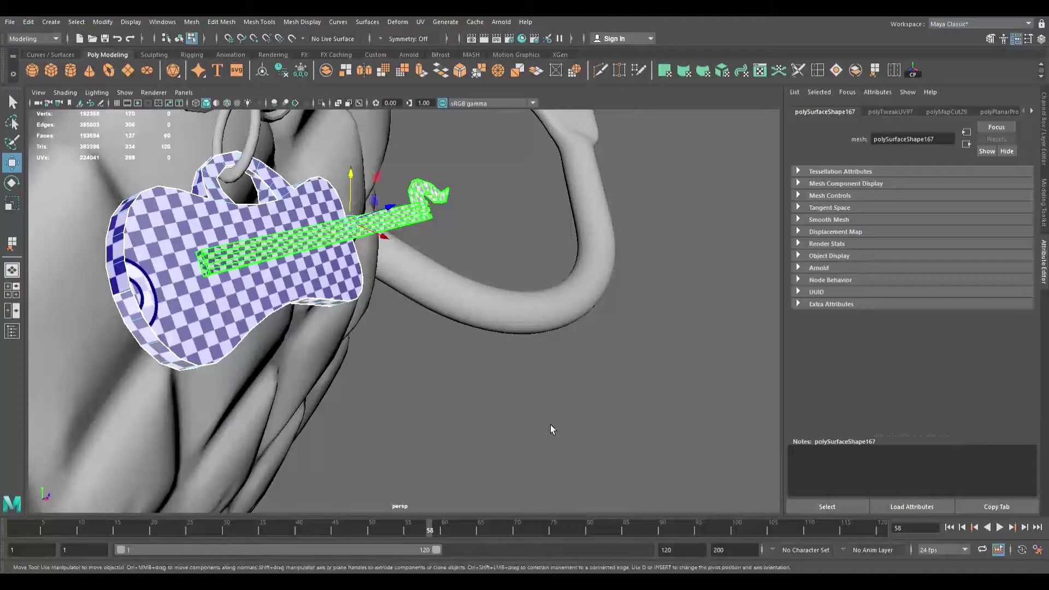
key("e")
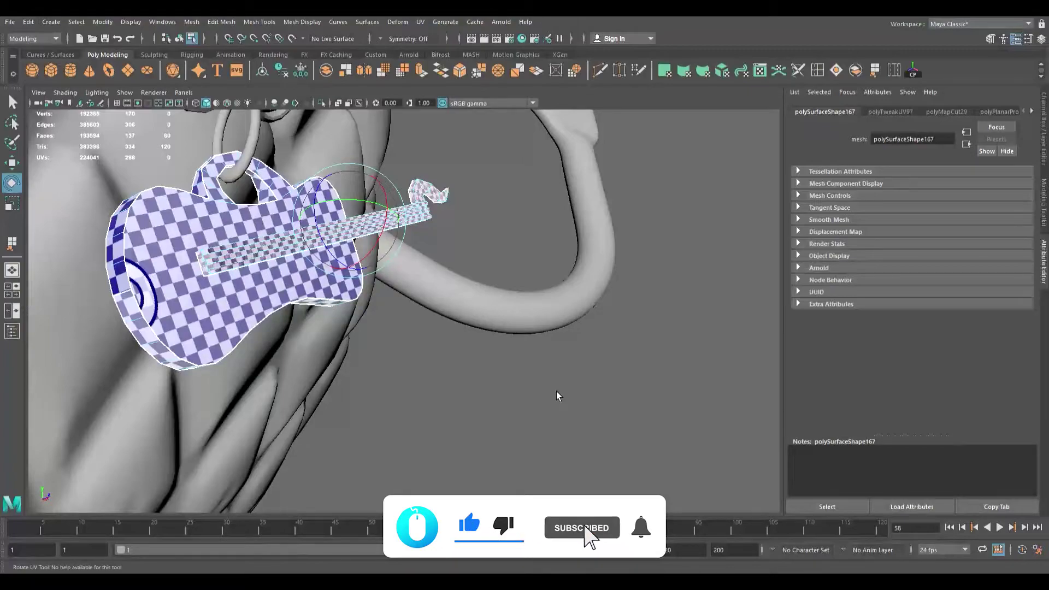
key("w")
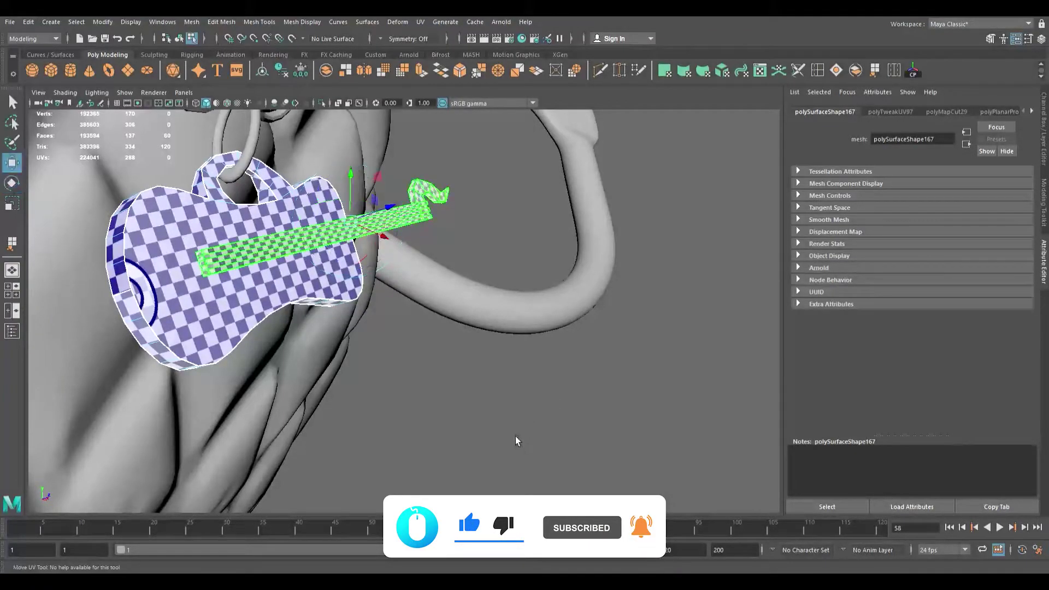
Step: Readjust the rotation and placement of both guitar neck UV shells to arrange them in the layout
left_click(519, 268)
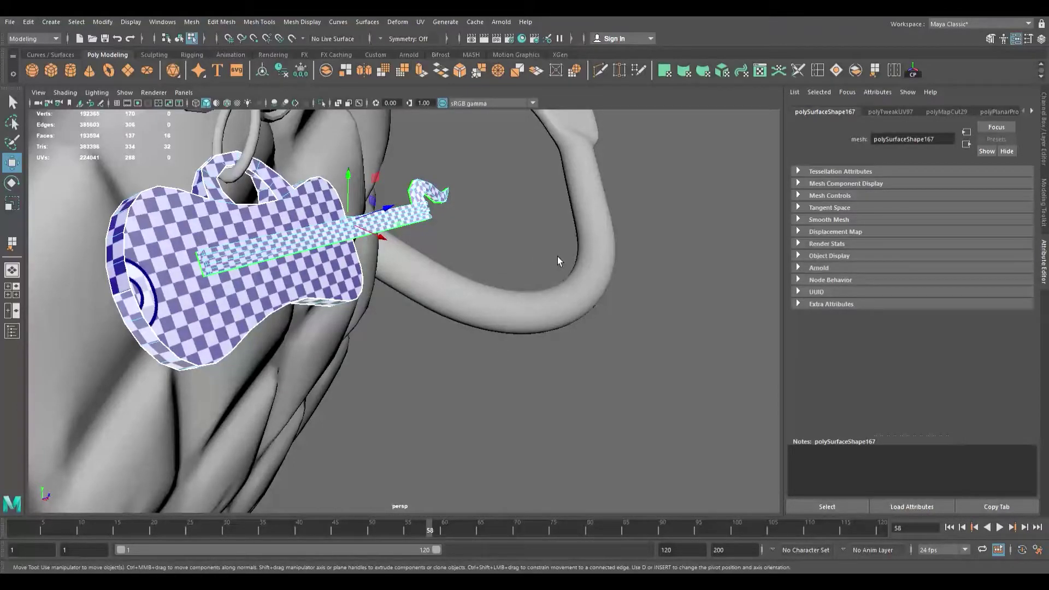
key("e")
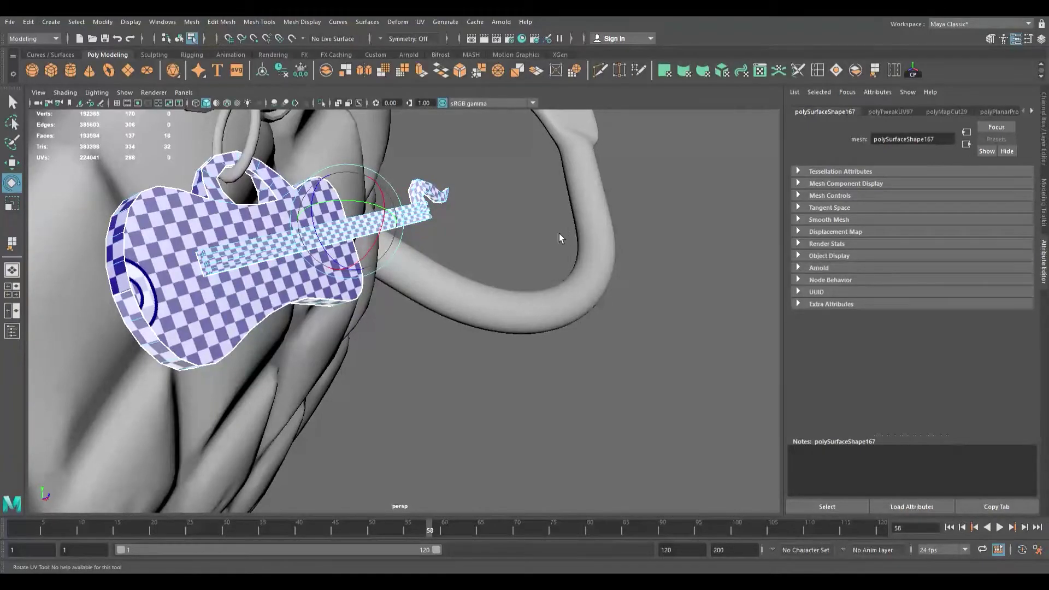
key("w")
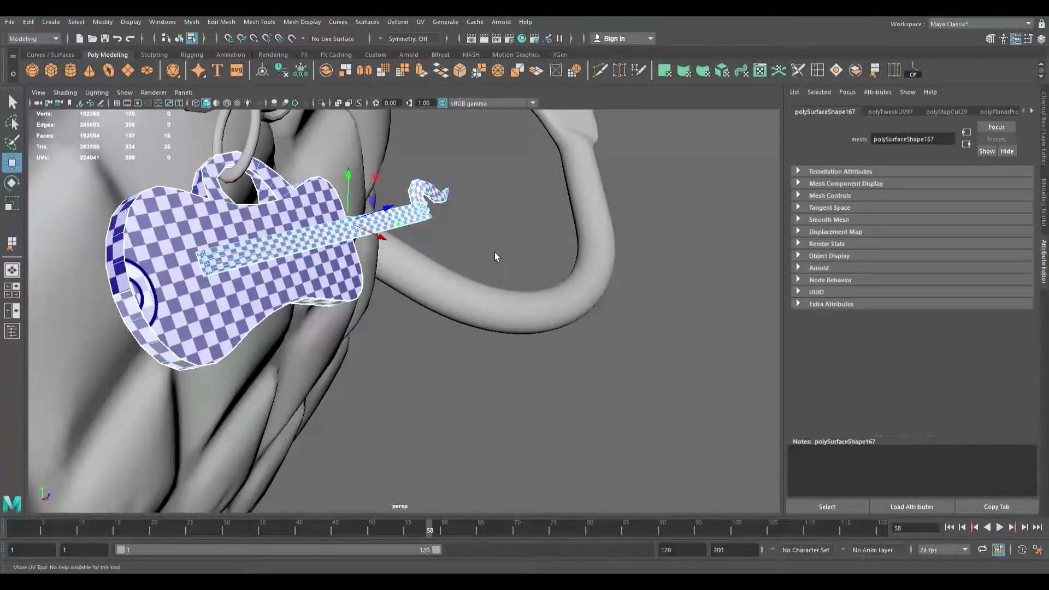
left_click_drag(494, 267, 560, 375)
left_click_drag(514, 264, 497, 195)
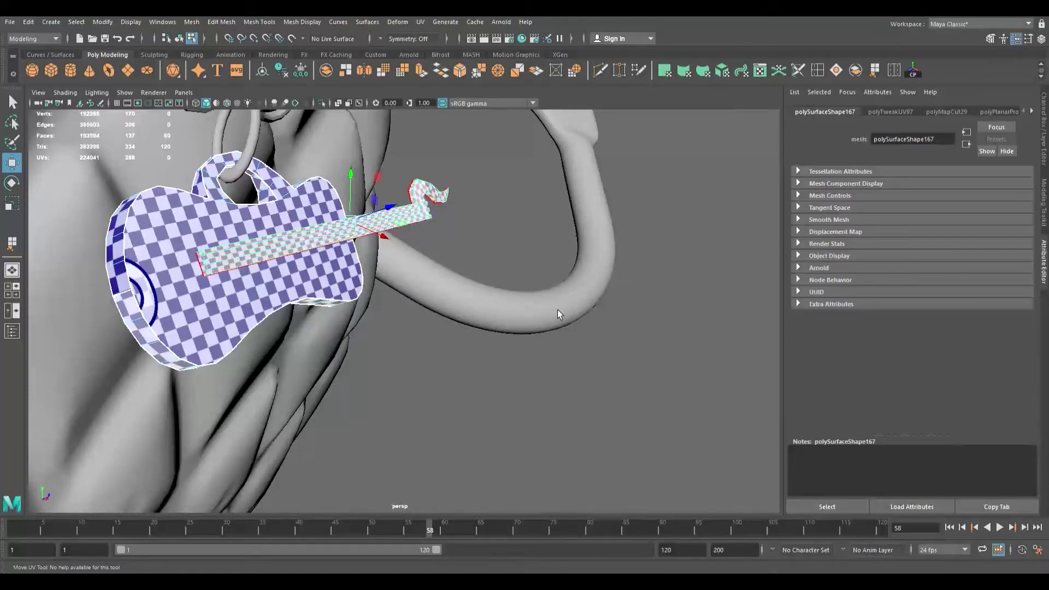
left_click(598, 393)
left_click(629, 348)
left_click_drag(624, 346, 607, 339)
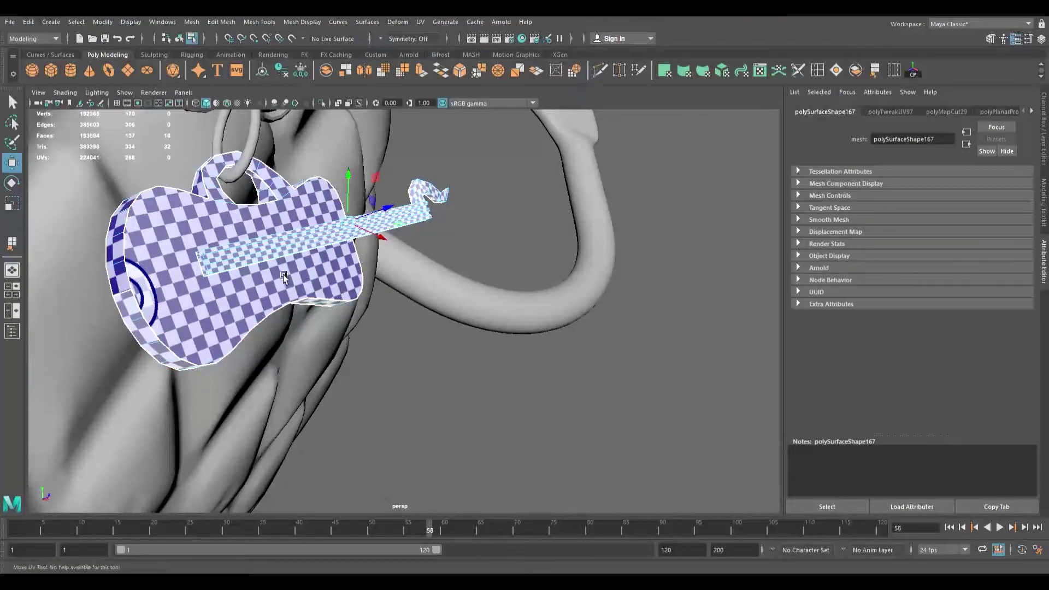
Step: Select the guitar body and neck and combine them into a single mesh
key("w")
left_click(320, 272)
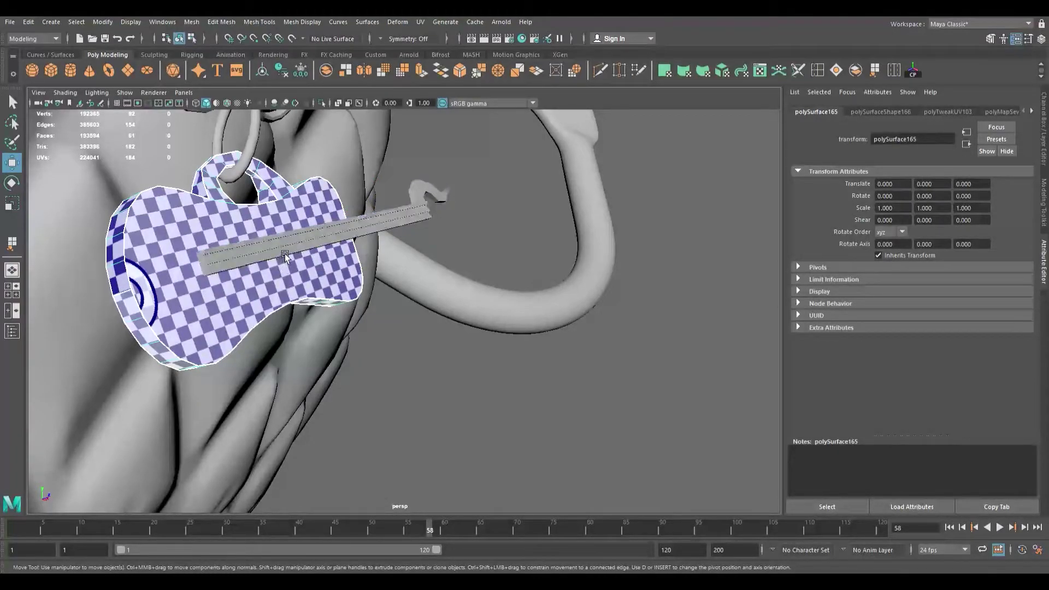
left_click(285, 256, "shift")
left_click(335, 76)
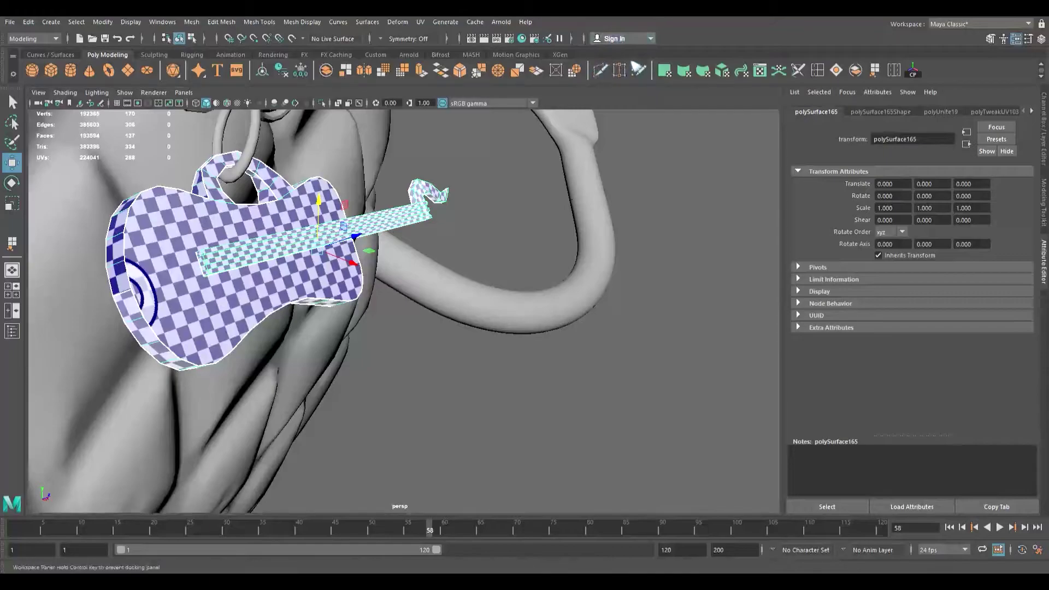
Step: Look over the whole pineapple character to find the next part to unwrap
scroll(321, 283, "down", 10)
left_click_drag(343, 261, 287, 260, "alt")
scroll(287, 260, "down", 4)
scroll(288, 260, "up", 4)
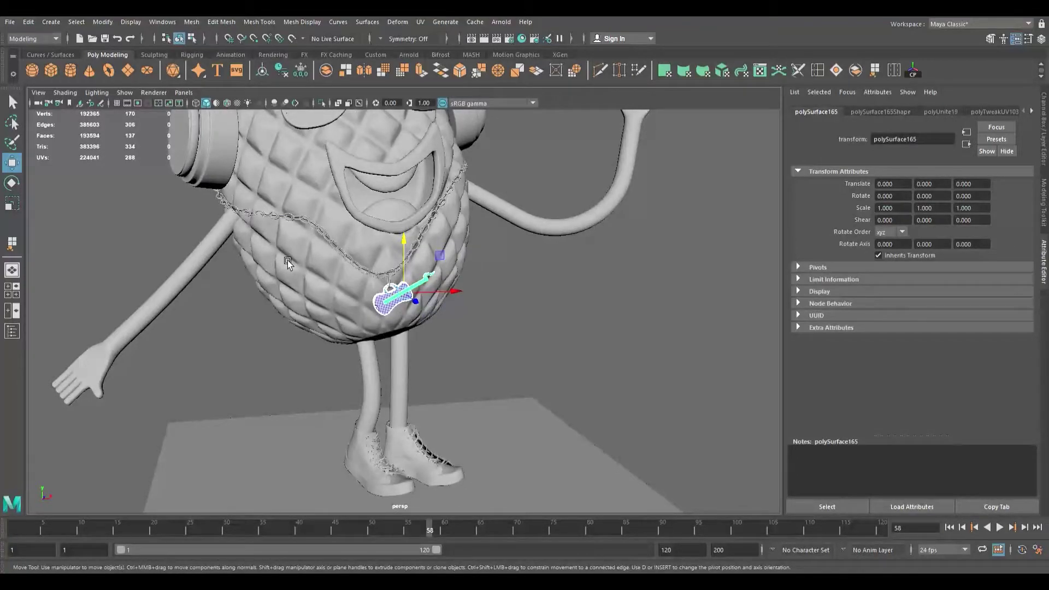
scroll(288, 260, "down", 4)
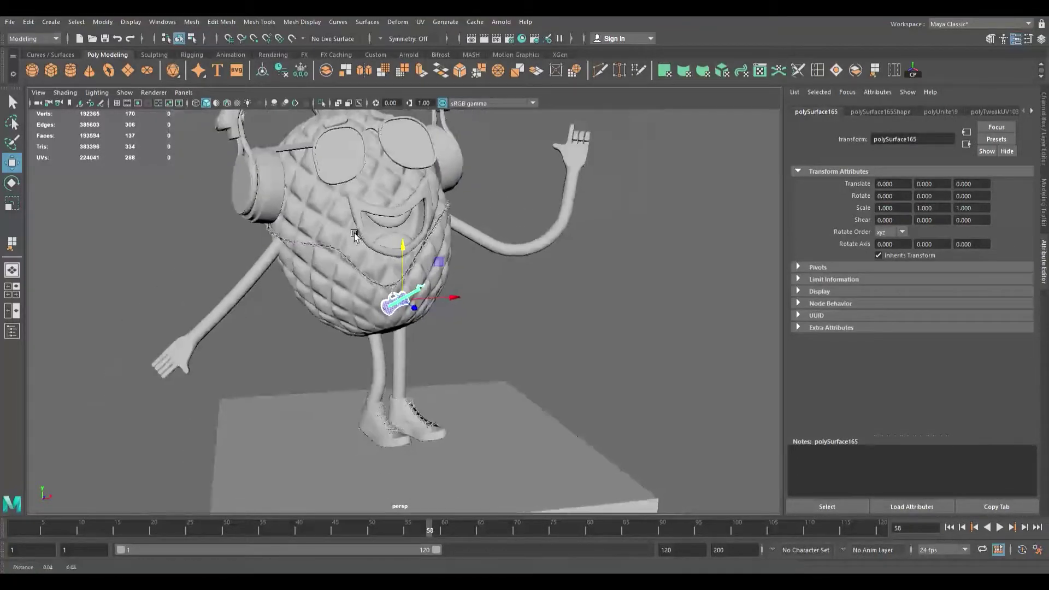
left_click_drag(356, 230, 320, 296, "alt")
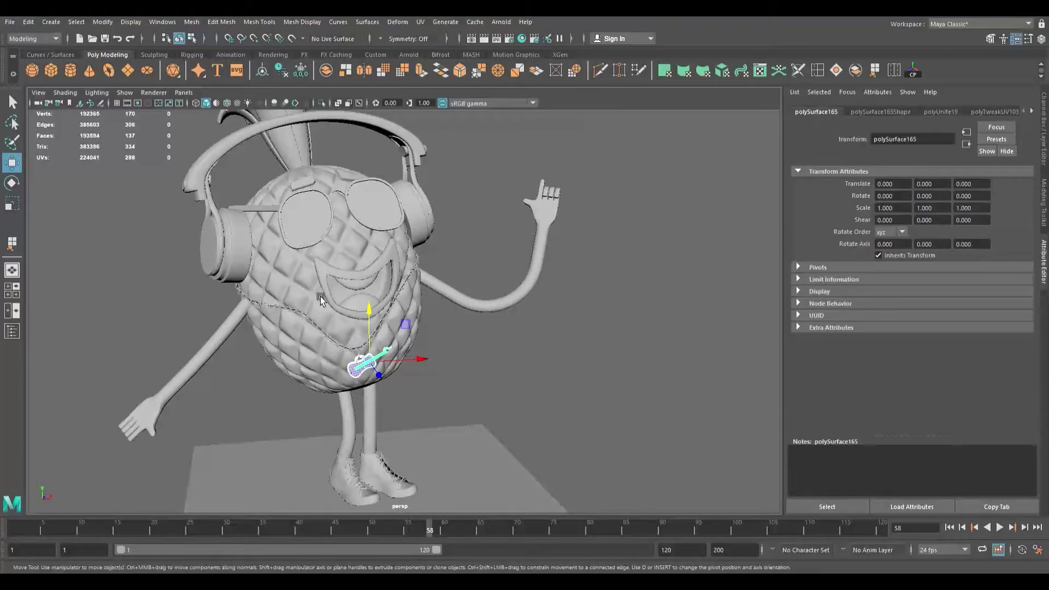
middle_click_drag(322, 249, 278, 307, "alt")
left_click_drag(281, 306, 315, 303, "alt")
scroll(274, 301, "up", 5)
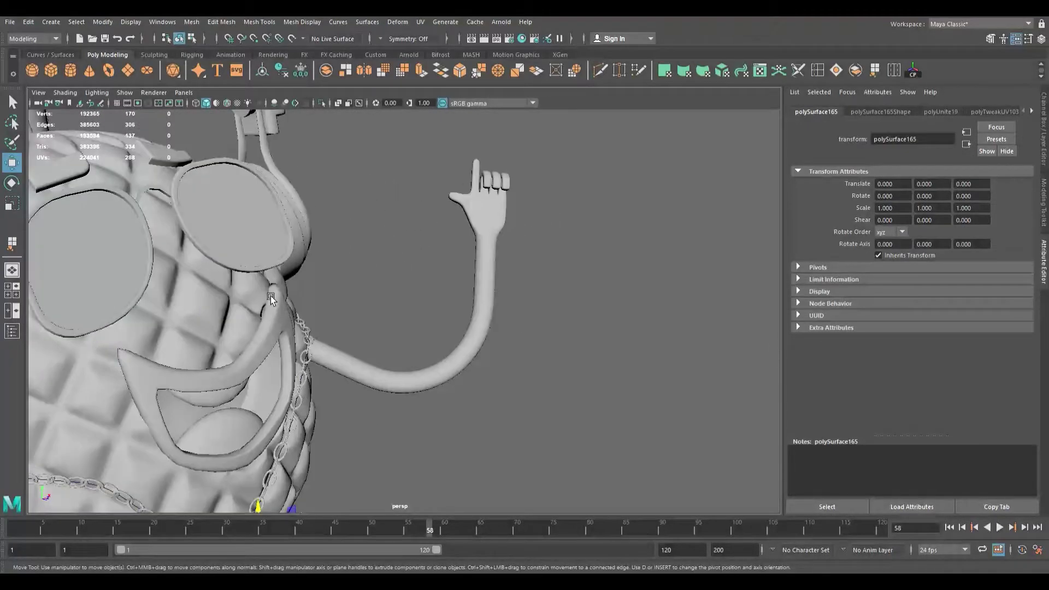
Step: Select the sunglasses on the character's face and isolate them in the view
left_click(121, 248)
left_click_drag(159, 267, 235, 259, "alt")
right_click_drag(234, 259, 372, 292, "alt")
left_click_drag(371, 293, 421, 294, "alt")
middle_click_drag(421, 294, 290, 344, "alt")
right_click_drag(290, 343, 330, 349, "alt")
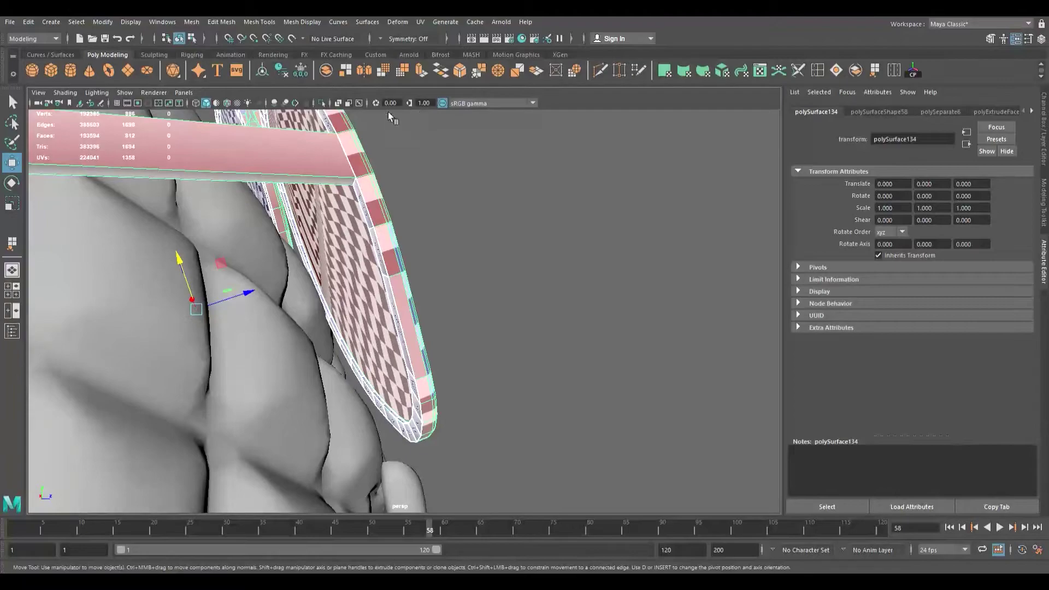
left_click(322, 104)
Step: Inspect the isolated sunglasses and apply a planar UV projection to all their faces
scroll(359, 208, "down", 3)
left_click_drag(358, 208, 318, 212, "alt")
middle_click_drag(317, 210, 214, 216, "alt")
right_click_drag(262, 224, 422, 258, "alt")
left_click_drag(394, 253, 332, 240, "alt")
middle_click_drag(332, 240, 454, 270, "alt")
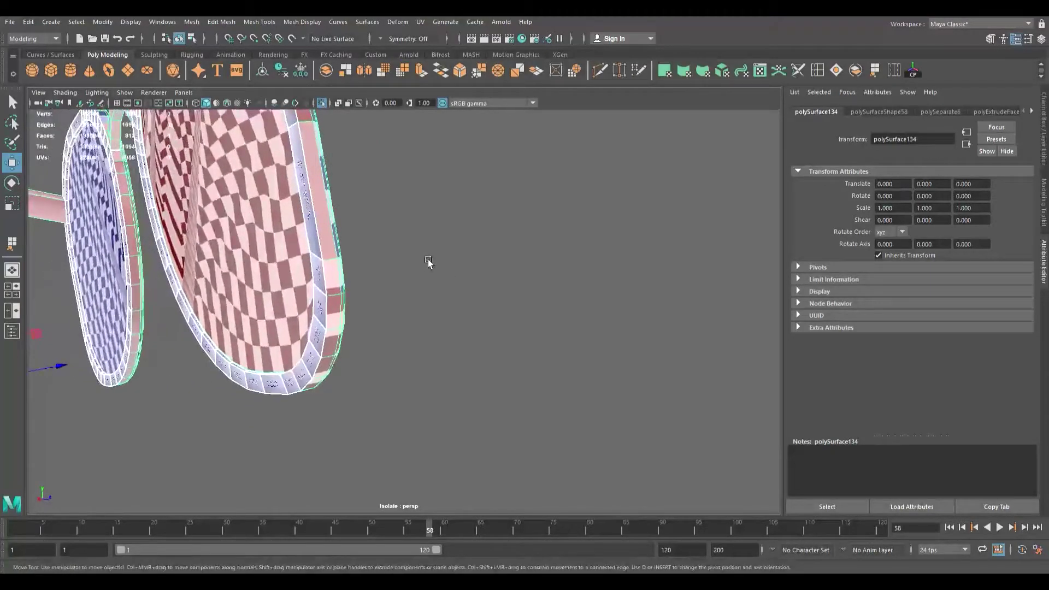
key("f")
left_click_drag(425, 261, 271, 268, "alt")
scroll(396, 277, "down", 5)
scroll(397, 278, "up", 4)
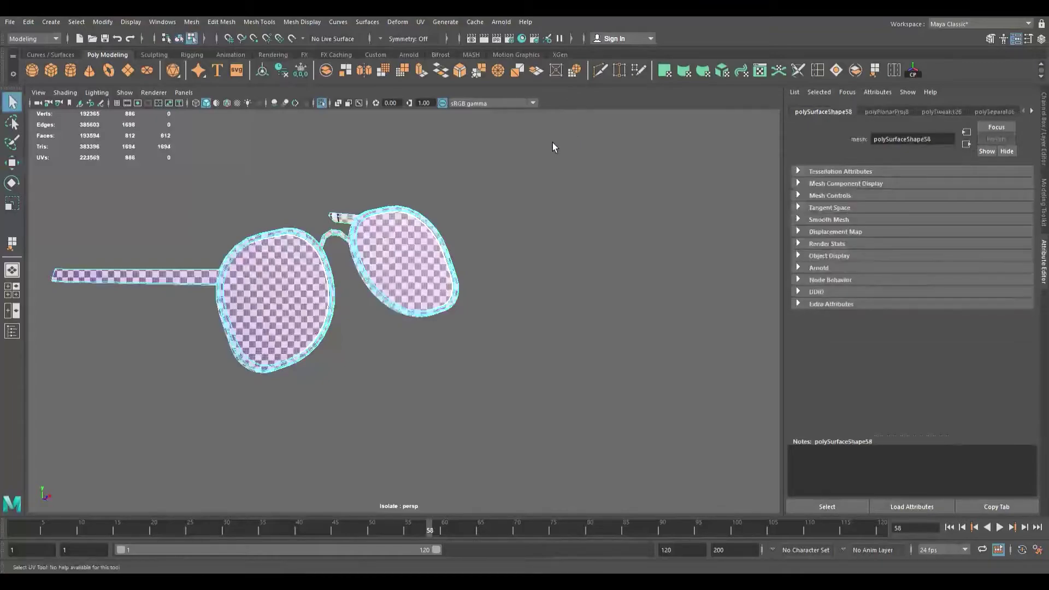
Step: Select the edges along the inner border where the first sunglasses lens meets its rim
scroll(359, 253, "up", 5)
left_click_drag(359, 254, 196, 218, "alt")
middle_click_drag(185, 230, 264, 206, "alt")
right_click_drag(265, 206, 807, 310, "alt")
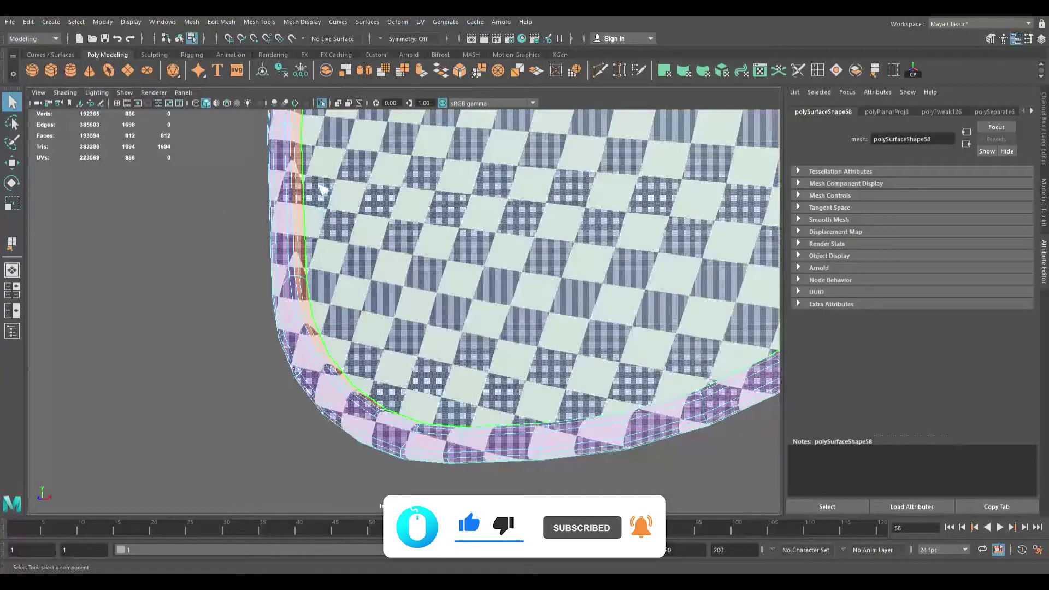
left_click(312, 203)
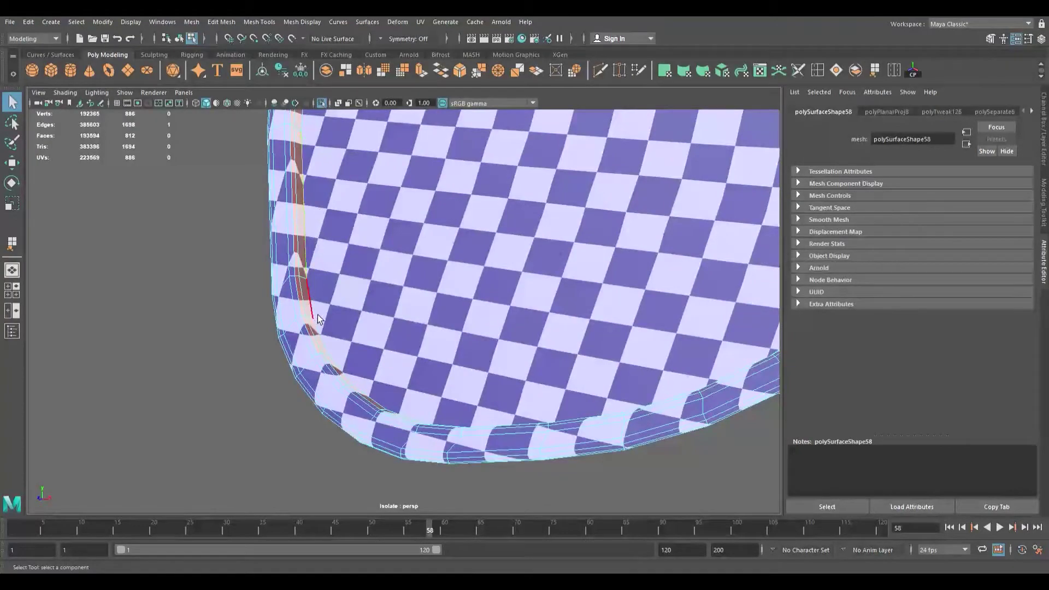
right_click_drag(360, 278, 425, 307, "alt")
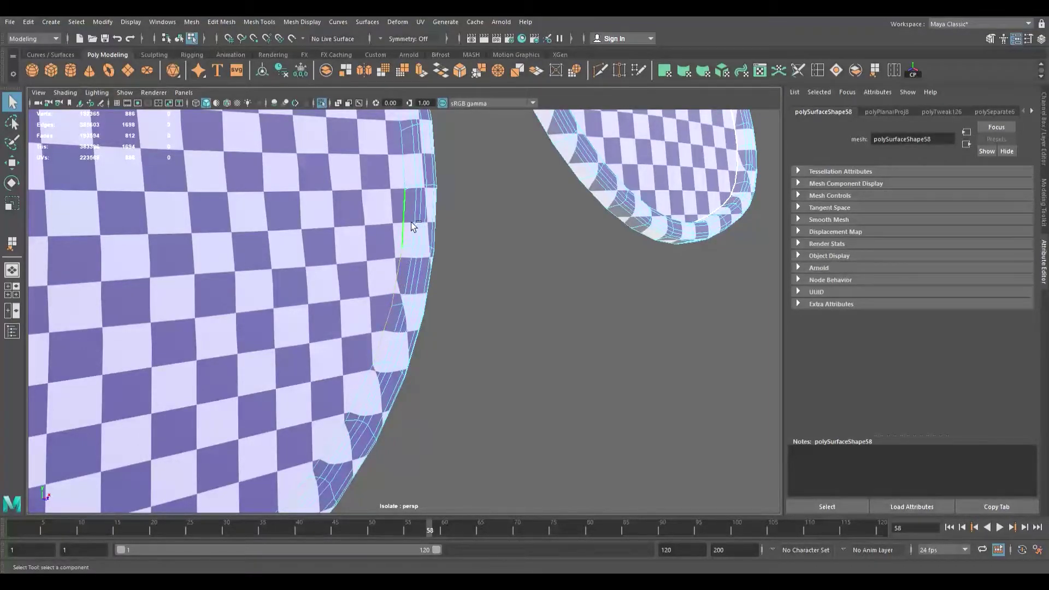
scroll(417, 163, "down", 3)
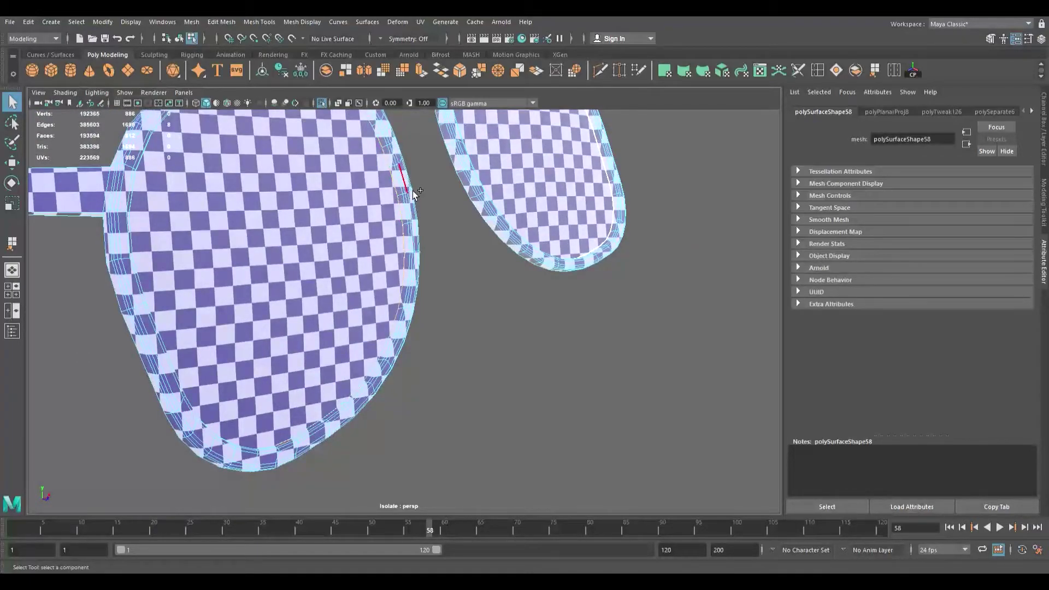
middle_click_drag(412, 191, 417, 263, "alt")
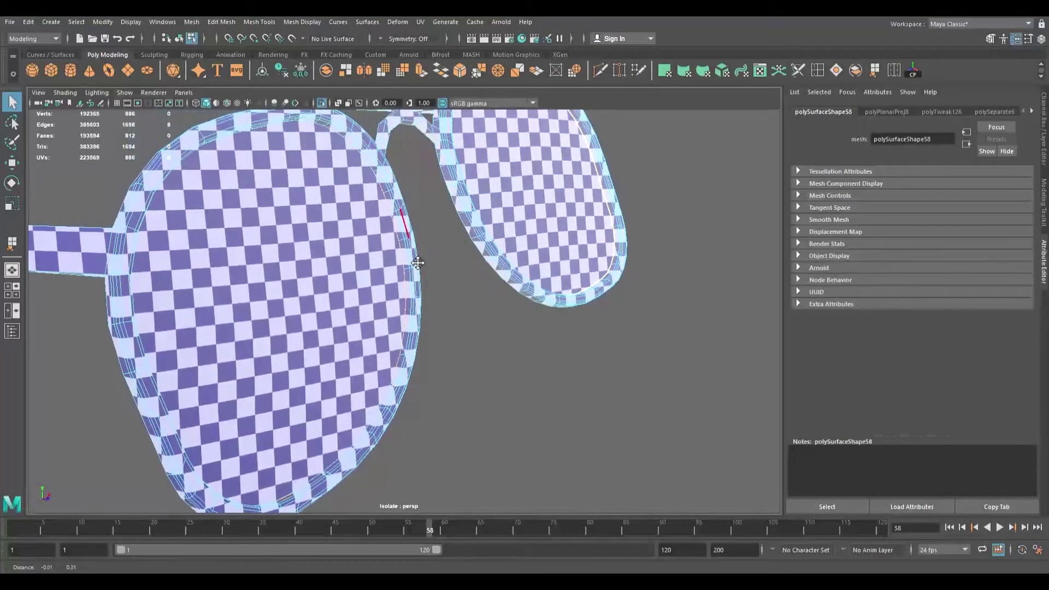
scroll(332, 238, "down", 3)
mouse_move(332, 237)
left_mouse_down("alt")
mouse_move(339, 250)
mouse_move(399, 253)
mouse_move(450, 243)
mouse_move(454, 232)
mouse_move(433, 194)
mouse_move(410, 223)
mouse_move(424, 238)
mouse_move(365, 237)
mouse_move(395, 218)
mouse_move(433, 215)
mouse_move(352, 232)
mouse_move(328, 223)
left_mouse_up("alt")
right_click_drag(328, 226, 639, 377, "alt")
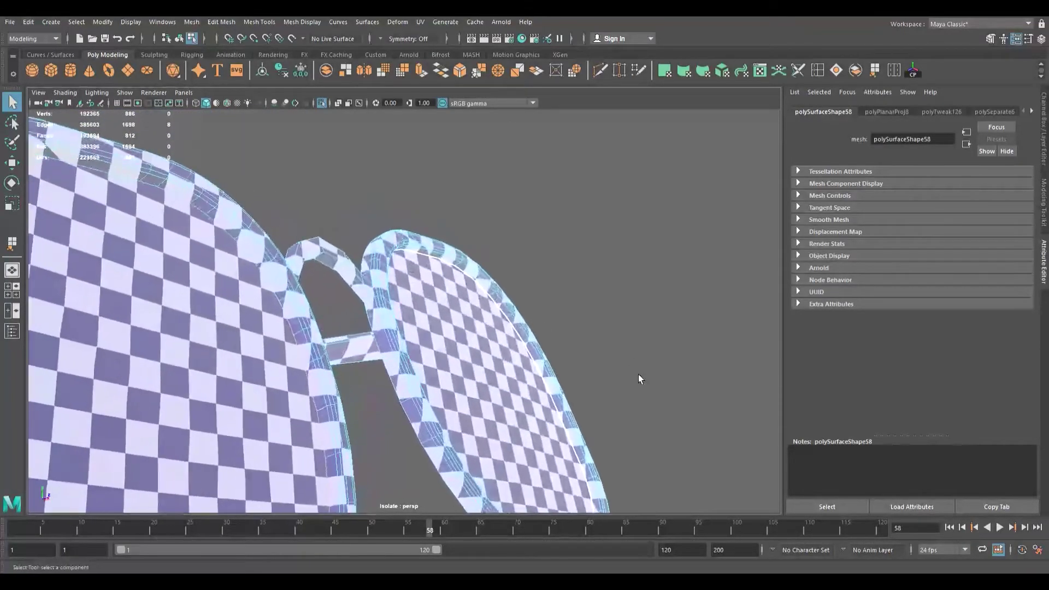
Step: Select the border edges around the lens inside the rim and cut the UVs along them
left_click_drag(348, 320, 389, 353, "alt")
right_click_drag(389, 353, 306, 333, "alt")
left_click_drag(434, 351, 376, 338, "alt")
right_click_drag(361, 353, 691, 419, "alt")
left_click_drag(263, 326, 271, 215, "alt")
right_click_drag(271, 215, 260, 401, "alt")
left_click_drag(260, 401, 443, 326, "alt")
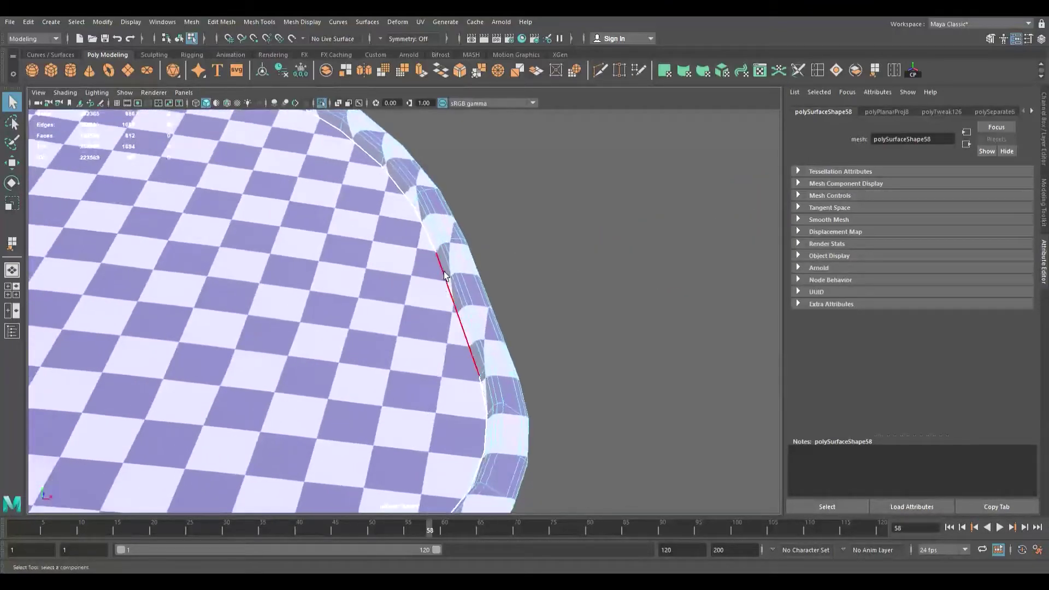
scroll(448, 270, "down", 5)
left_click_drag(367, 269, 188, 285, "alt")
left_click_drag(258, 278, 231, 277, "alt")
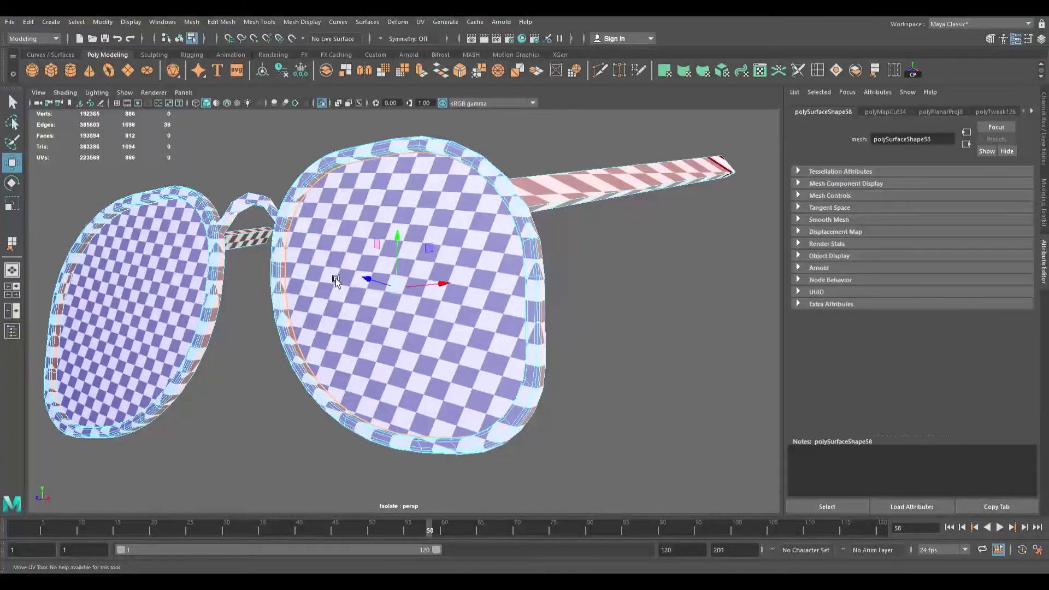
left_click_drag(325, 282, 307, 297, "alt")
right_click_drag(306, 296, 374, 329, "alt")
left_click_drag(374, 329, 304, 370, "alt")
right_click_drag(304, 369, 276, 252, "alt")
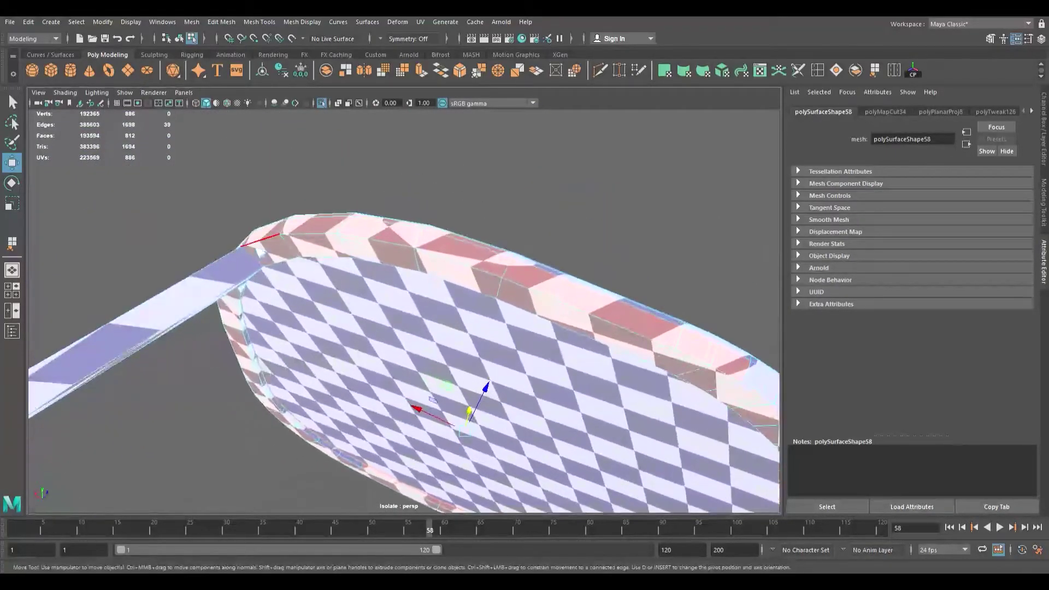
left_click_drag(261, 270, 352, 304, "alt")
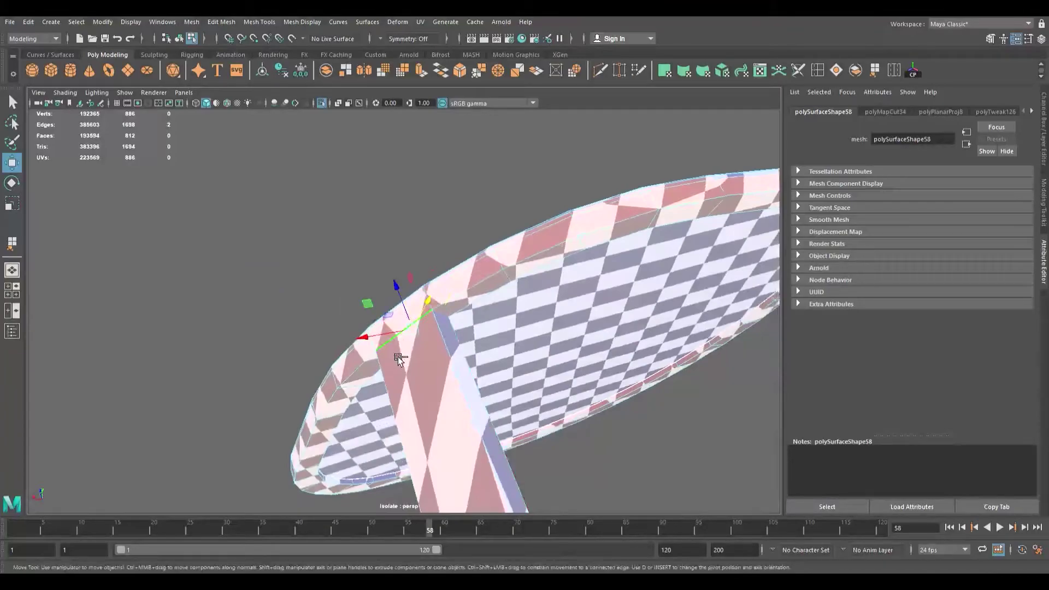
left_click_drag(401, 362, 281, 269, "alt")
left_click(405, 262, "shift")
right_click_drag(283, 270, 449, 336, "alt")
middle_click_drag(355, 307, 427, 342, "alt")
left_click_drag(343, 339, 326, 362, "alt")
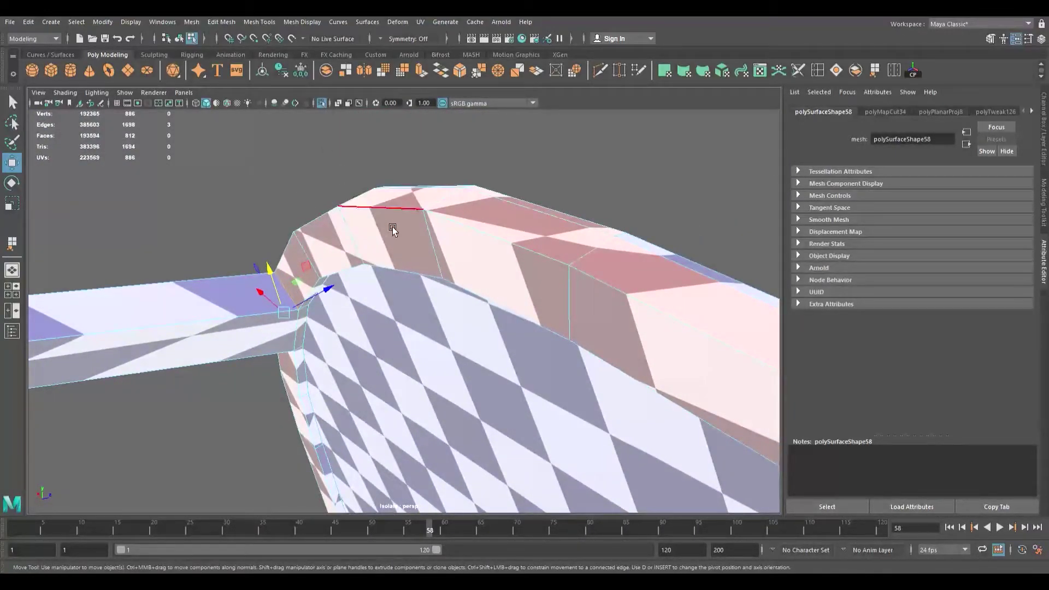
key("F8")
left_click(376, 179)
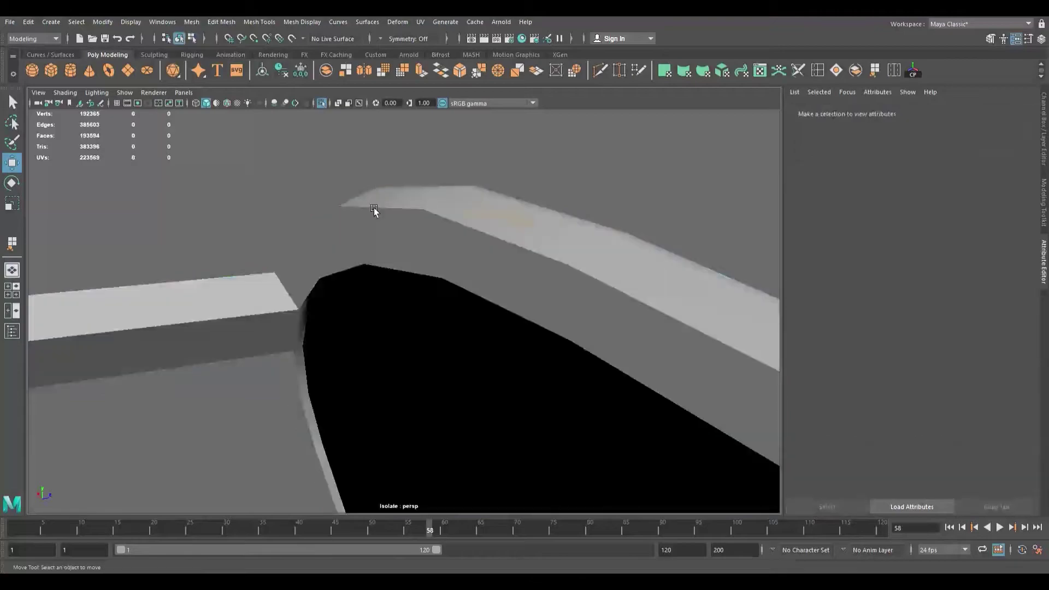
mouse_move(368, 264)
left_mouse_down("alt")
mouse_move(378, 244)
mouse_move(363, 202)
mouse_move(369, 219)
mouse_move(346, 254)
mouse_move(298, 254)
mouse_move(355, 250)
left_mouse_up("alt")
left_click(360, 199)
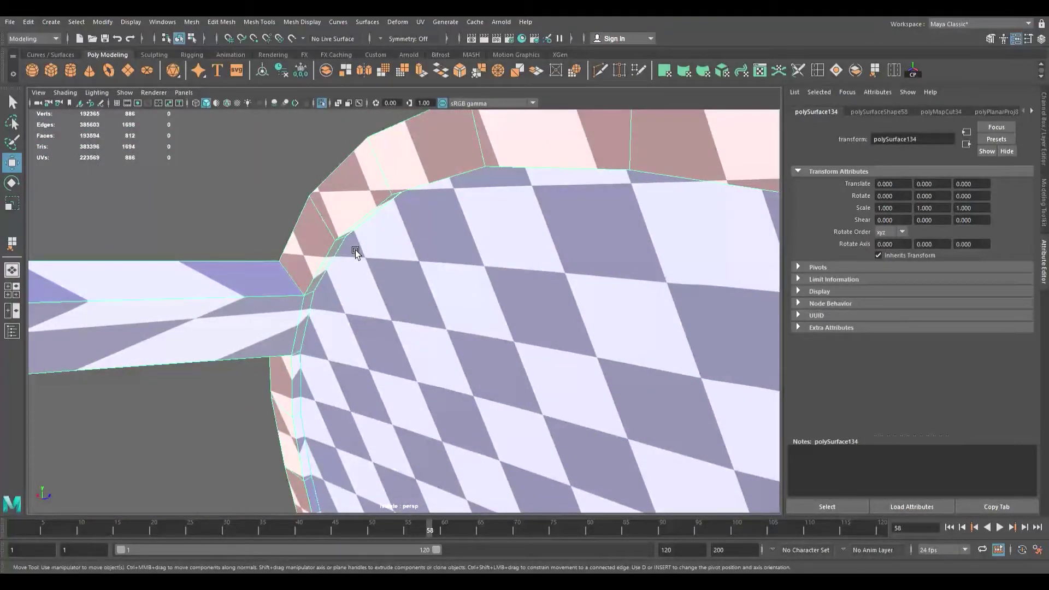
mouse_move(350, 254)
left_mouse_down("alt")
mouse_move(378, 199)
mouse_move(417, 164)
mouse_move(426, 180)
mouse_move(332, 249)
left_mouse_up("alt")
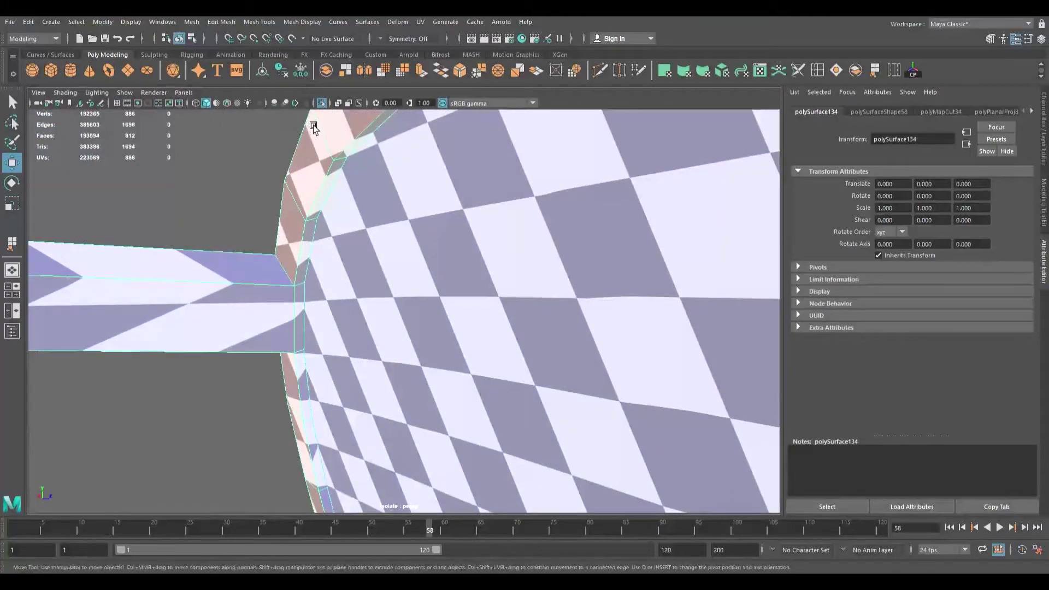
left_click(255, 153)
mouse_move(305, 263)
left_mouse_down("alt")
mouse_move(349, 159)
mouse_move(352, 169)
mouse_move(300, 168)
mouse_move(176, 225)
mouse_move(162, 251)
mouse_move(258, 234)
mouse_move(328, 250)
mouse_move(318, 248)
left_mouse_up("alt")
left_click(320, 248)
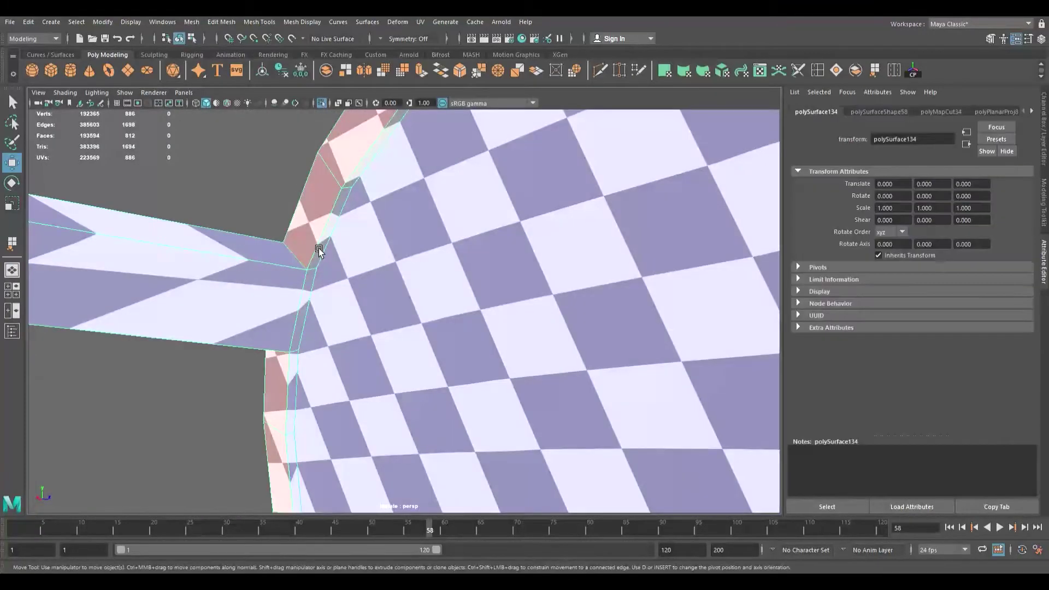
Step: Select the edges around the joint between one temple arm and the frame and cut the UVs along them
right_click_drag(307, 226, 309, 201)
left_click(315, 272)
left_click(300, 250, "shift")
left_click_drag(300, 250, 342, 241, "alt")
right_click_drag(342, 241, 457, 300, "alt")
left_click(286, 243, "shift")
left_click_drag(286, 243, 193, 267, "alt")
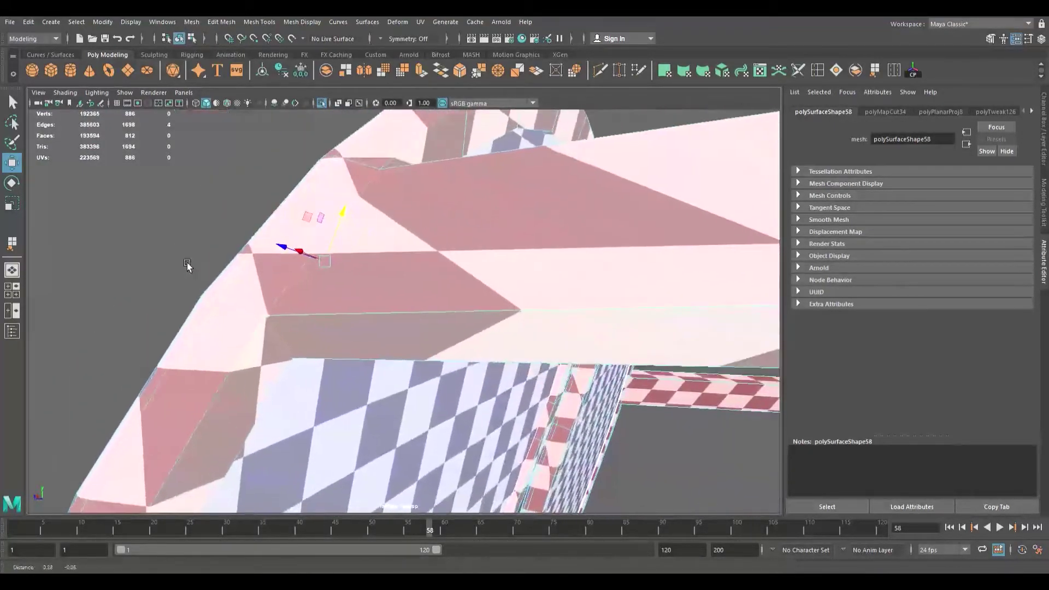
left_click(290, 281, "shift")
left_click_drag(290, 281, 250, 260, "alt")
left_click(726, 362)
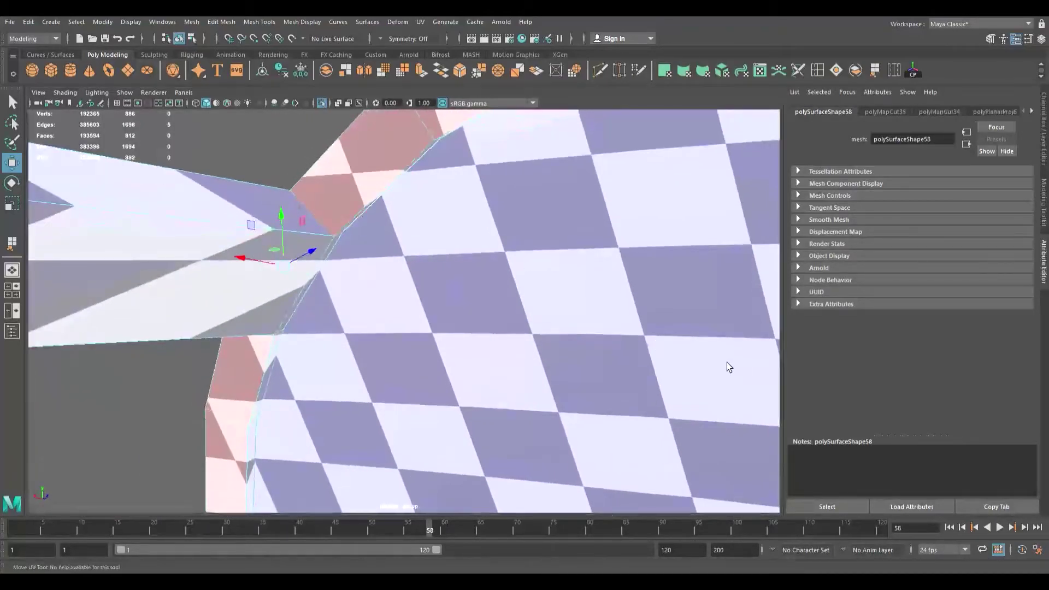
Step: Select the edges where the other temple arm joins the frame and cut the UVs there
scroll(435, 337, "down", 5)
middle_click_drag(437, 343, 200, 263, "alt")
left_click_drag(200, 263, 295, 302, "alt")
middle_click_drag(380, 294, 37, 232, "alt")
scroll(37, 232, "down", 5)
left_click_drag(251, 268, 347, 276, "alt")
middle_click_drag(346, 276, 48, 224, "alt")
left_click_drag(131, 258, 251, 248, "alt")
middle_click_drag(300, 232, 257, 305, "alt")
scroll(316, 322, "up", 5)
scroll(257, 305, "up", 2)
middle_click_drag(190, 293, 228, 304, "alt")
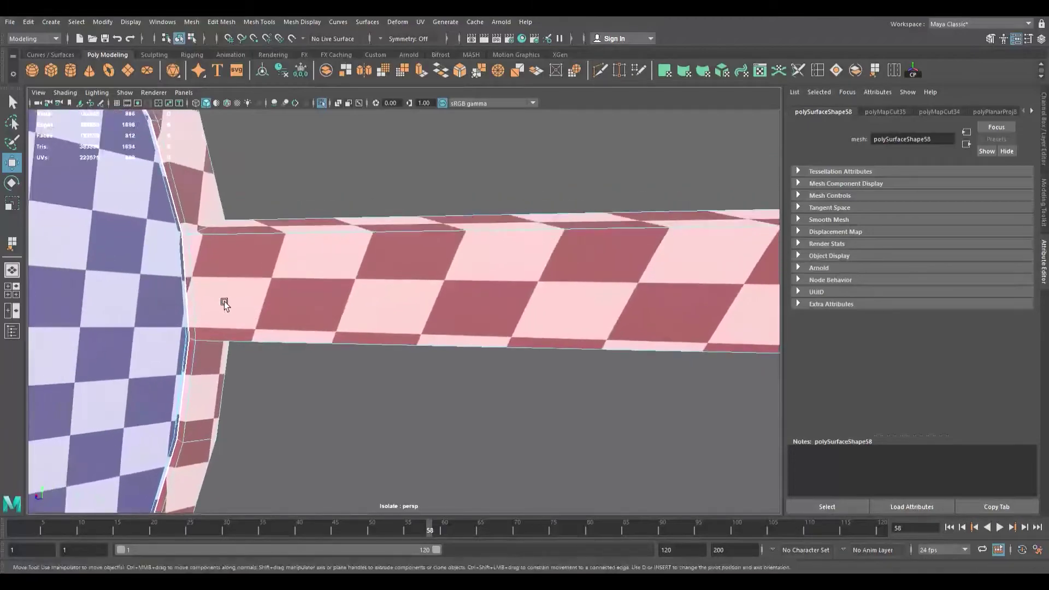
scroll(194, 264, "up", 3)
middle_click_drag(179, 260, 247, 290, "alt")
scroll(247, 291, "up", 3)
mouse_move(247, 290)
left_mouse_down("alt")
mouse_move(277, 298)
mouse_move(252, 294)
left_mouse_up("alt")
left_click(242, 261, "shift")
left_click_drag(237, 248, 244, 289, "alt")
middle_click_drag(243, 289, 295, 385, "alt")
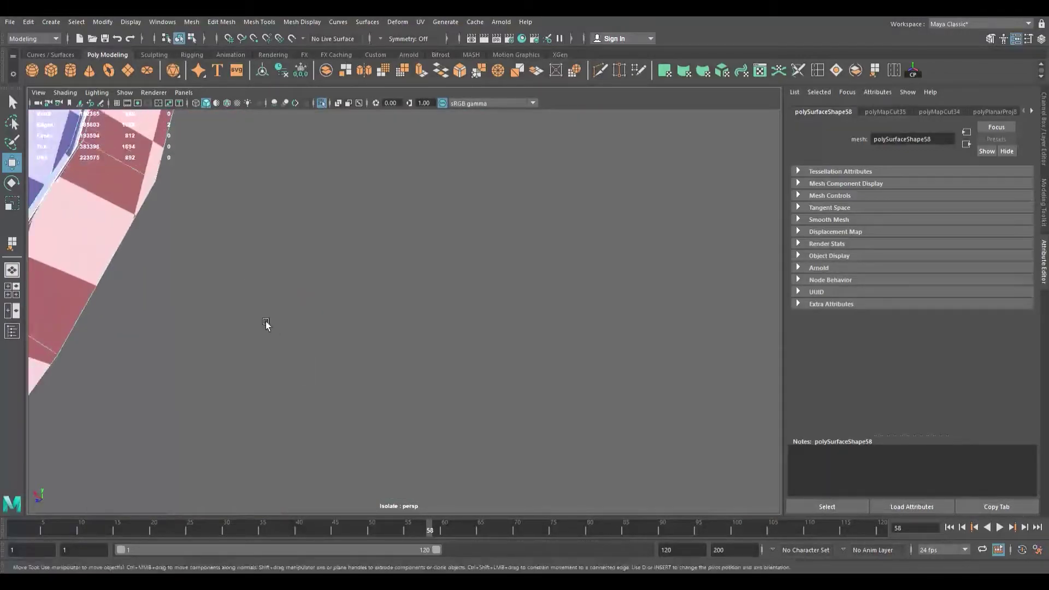
middle_click_drag(265, 321, 331, 488, "alt")
left_click(270, 342, "shift")
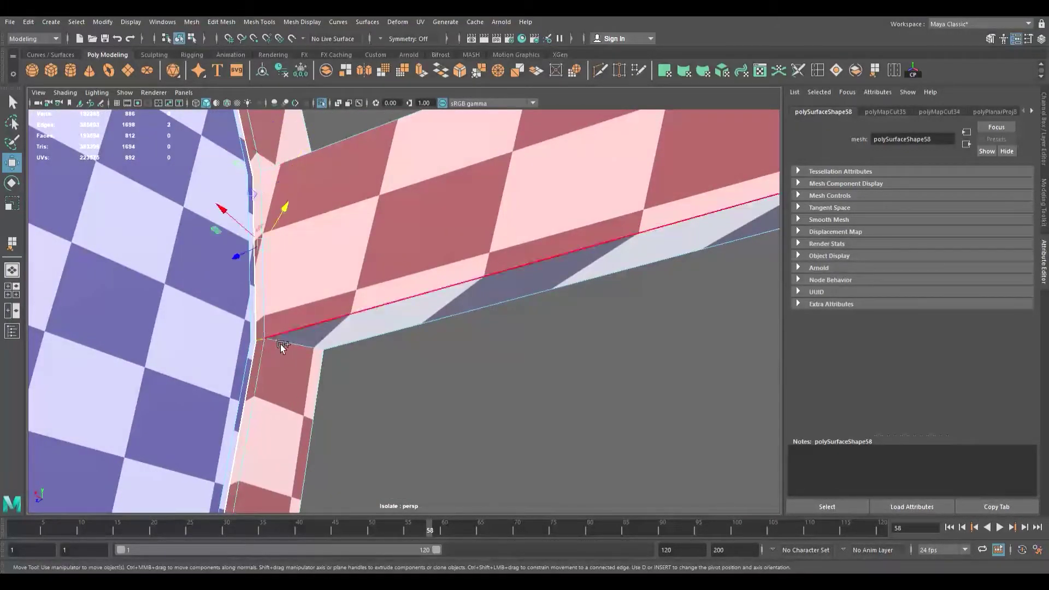
left_click_drag(290, 346, 218, 335, "alt")
middle_click_drag(218, 336, 224, 265, "alt")
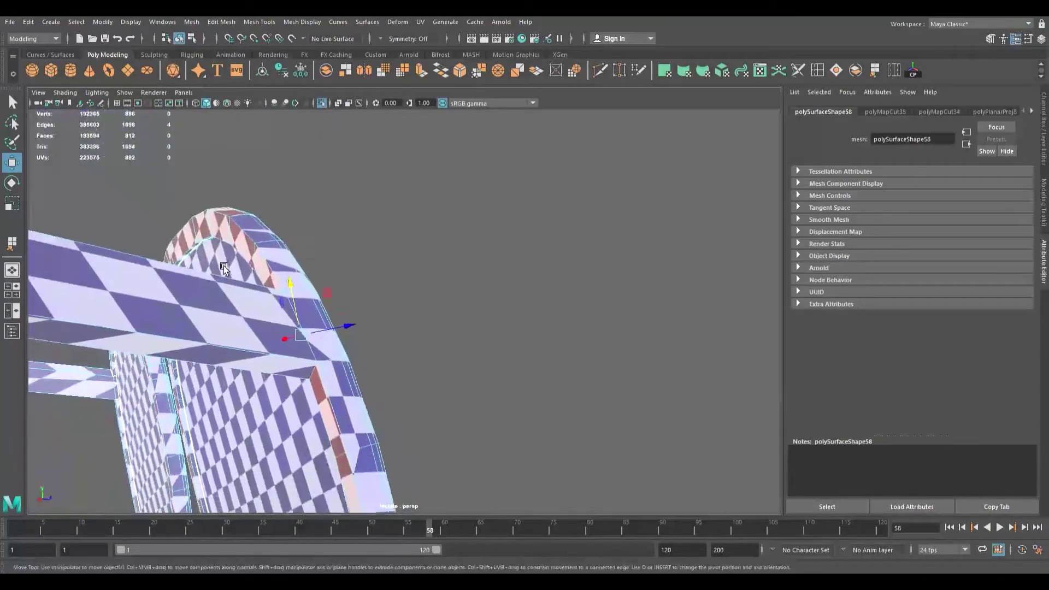
scroll(359, 358, "up", 5)
left_click(171, 286, "shift")
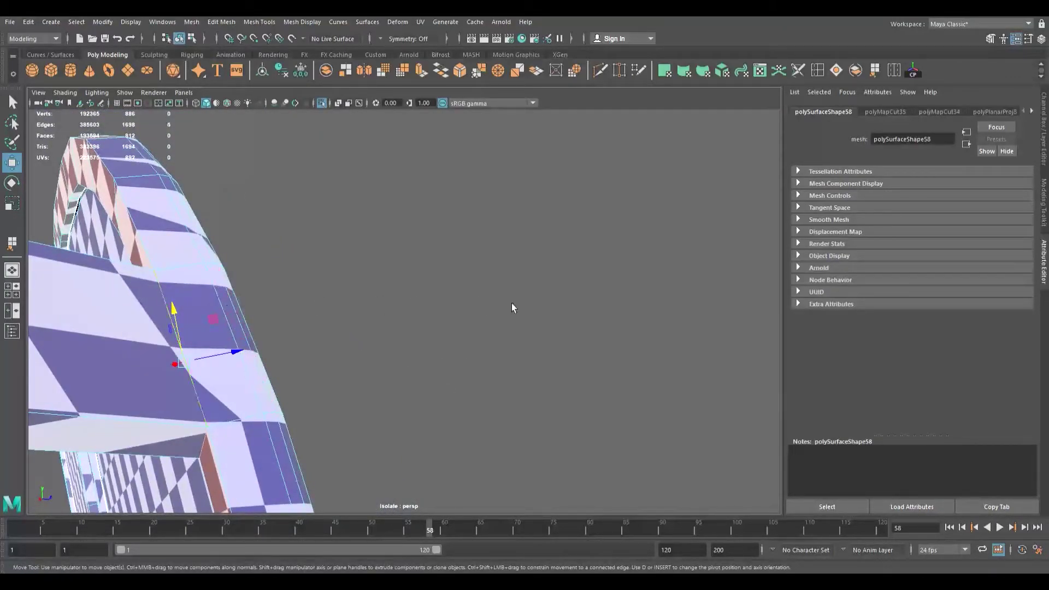
Step: Select the edges outlining the tip of one temple arm
left_click_drag(558, 302, 306, 324, "alt")
scroll(222, 293, "down", 4)
left_click_drag(306, 323, 361, 343, "alt")
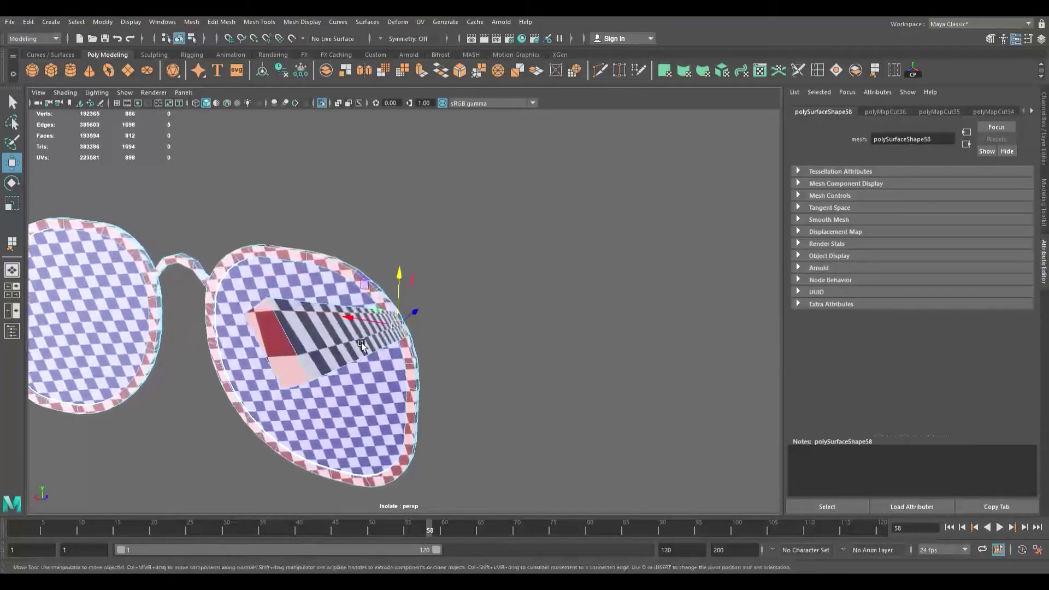
left_click(271, 306)
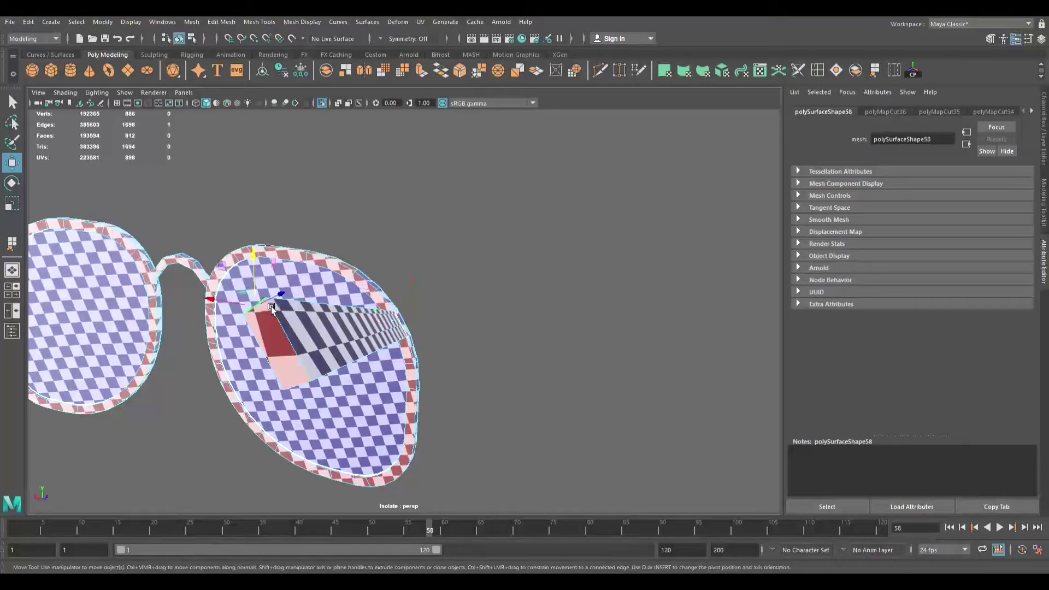
left_click(309, 383, "shift")
mouse_move(317, 365)
left_mouse_down("alt")
mouse_move(342, 322)
mouse_move(314, 375)
mouse_move(316, 346)
left_mouse_up("alt")
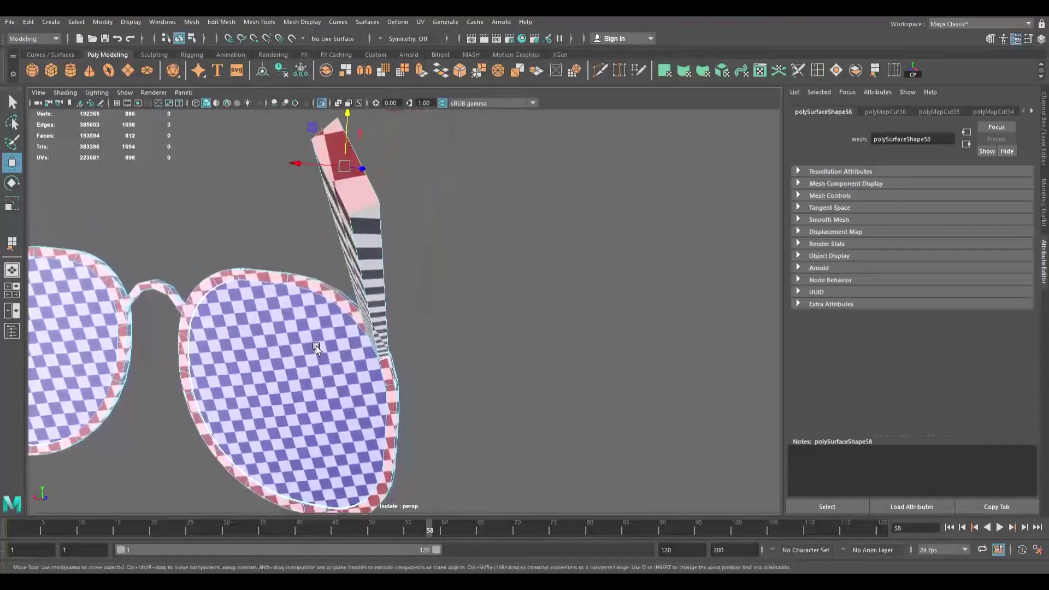
left_click_drag(373, 280, 397, 297, "alt")
left_click(422, 305, "shift")
Step: Add the edges at the opposite arm's tip to the selection and cut the UVs along all selected edges
right_click_drag(355, 302, 259, 279, "alt")
left_click_drag(352, 307, 241, 297, "alt")
middle_click_drag(239, 297, 464, 317, "alt")
middle_click_drag(131, 294, 350, 305, "alt")
right_click_drag(177, 305, 241, 309, "alt")
middle_click_drag(241, 309, 343, 365, "alt")
left_click(376, 313, "shift")
left_click(382, 292, "shift")
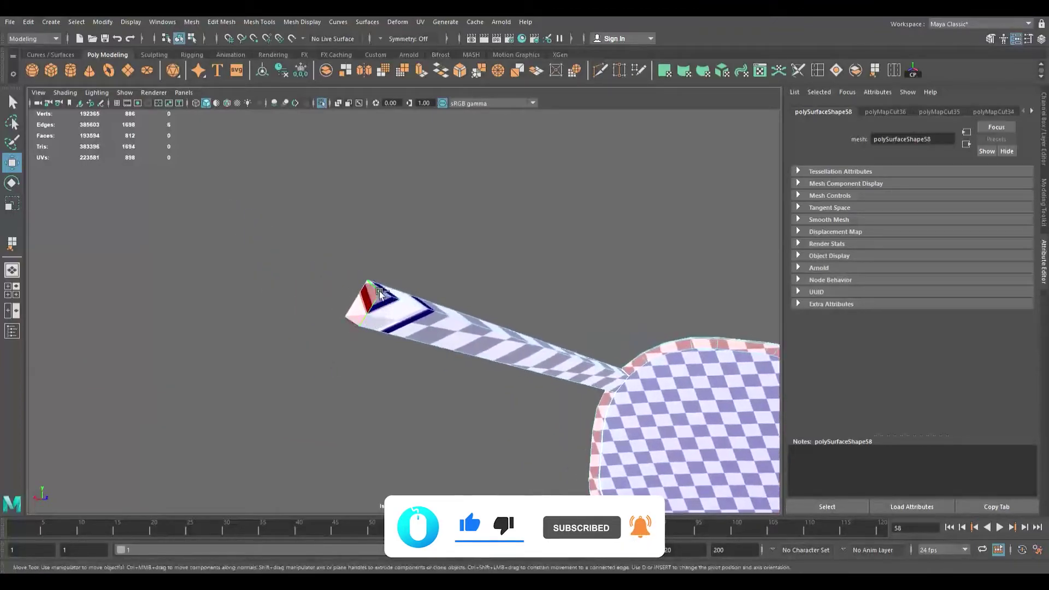
left_click(371, 306, "shift")
left_click(363, 323, "shift")
left_click_drag(363, 323, 430, 269, "alt")
left_click(473, 261, "shift")
middle_click_drag(419, 287, 115, 228, "alt")
left_click(697, 366)
Step: Select all faces of the sunglasses and unfold their UVs
scroll(334, 304, "down", 6)
middle_click_drag(415, 326, 244, 267, "alt")
left_click_drag(383, 303, 352, 305, "alt")
right_click_drag(351, 304, 415, 322, "alt")
middle_click_drag(415, 322, 423, 324, "alt")
right_click_drag(240, 306, 384, 332, "alt")
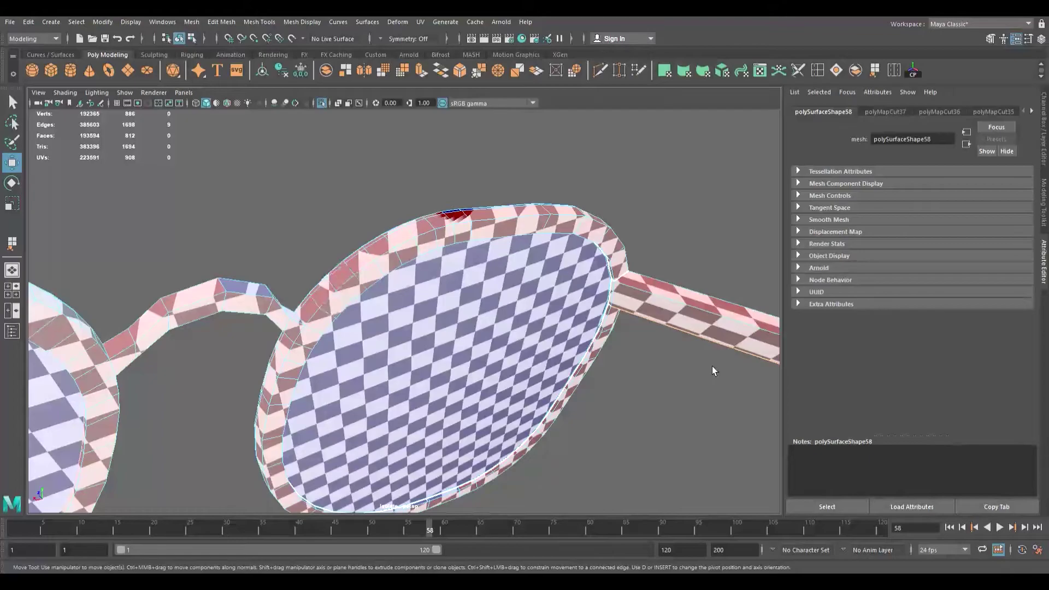
right_click_drag(650, 329, 650, 346)
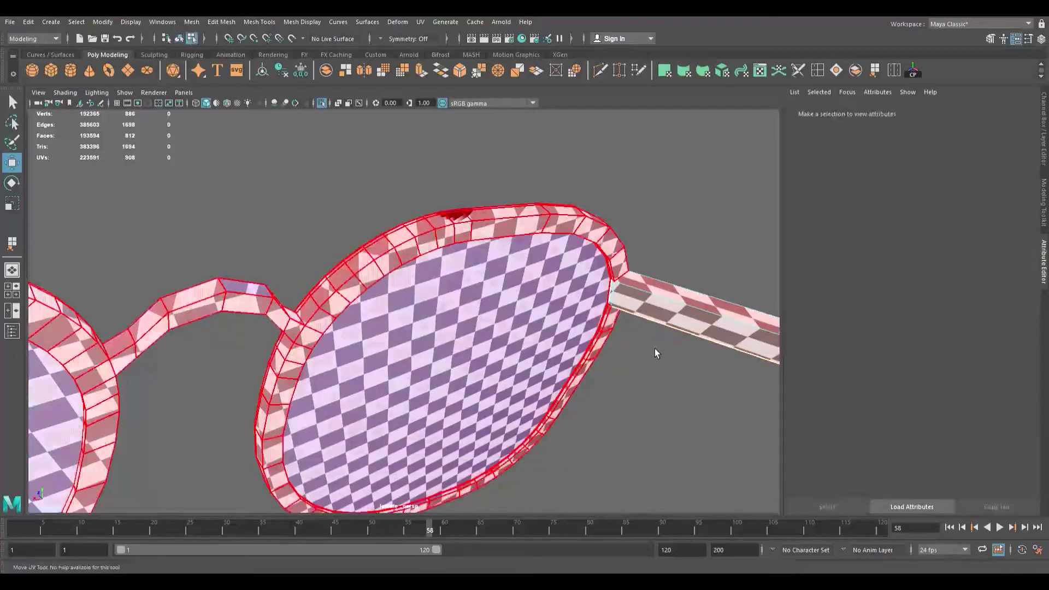
double_click(564, 414)
key("ctrl+u")
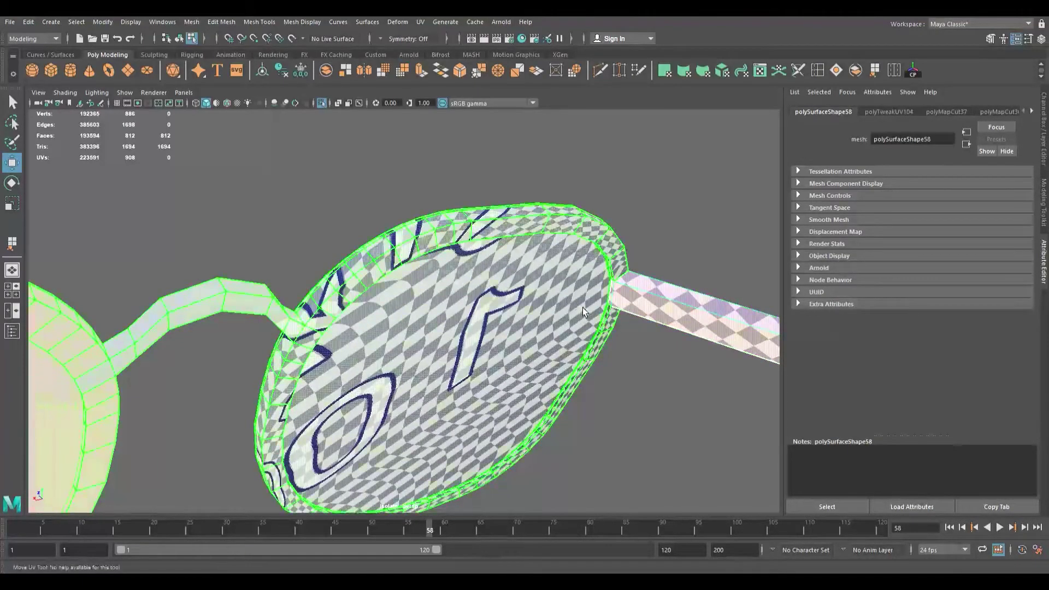
Step: Select the faces of the rims, lenses and bridge, without the temple arms, to check their unfolded UVs
scroll(572, 302, "down", 7)
left_click_drag(319, 284, 306, 258, "alt")
right_click_drag(306, 258, 355, 265, "alt")
left_click_drag(355, 264, 168, 225, "alt")
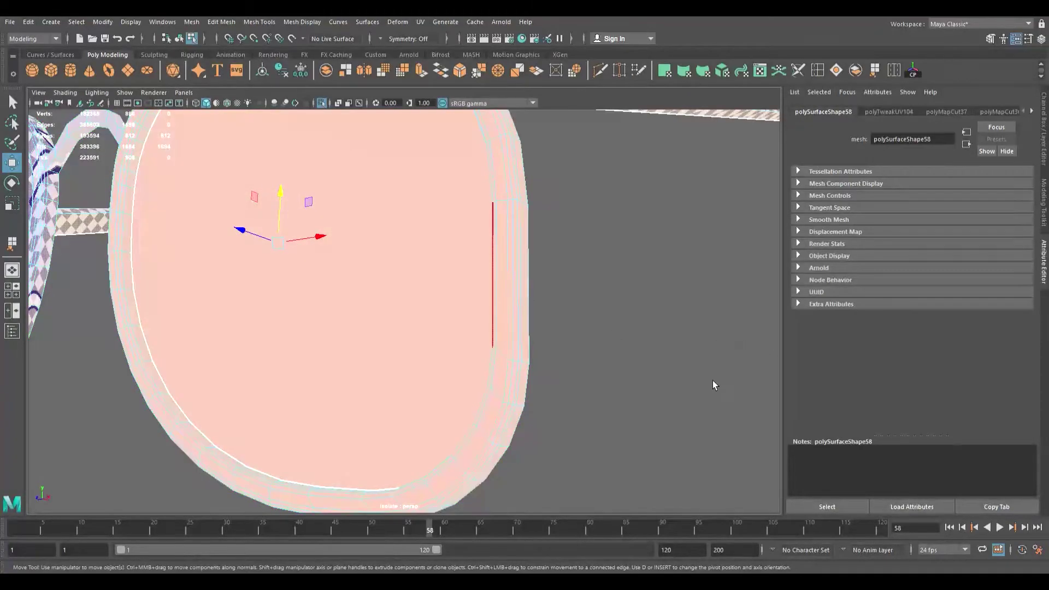
key("F8")
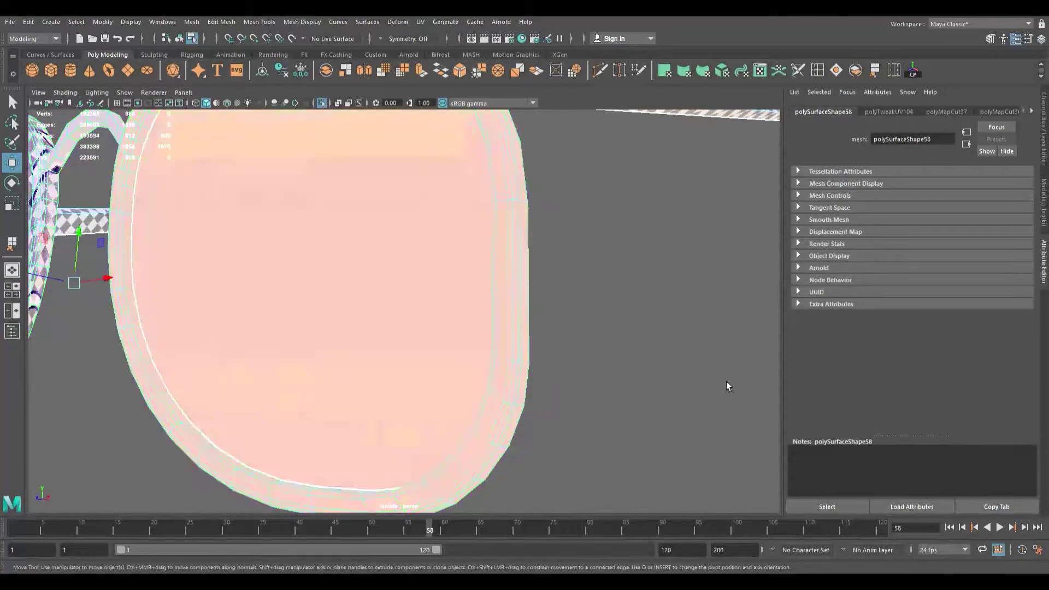
key("F12")
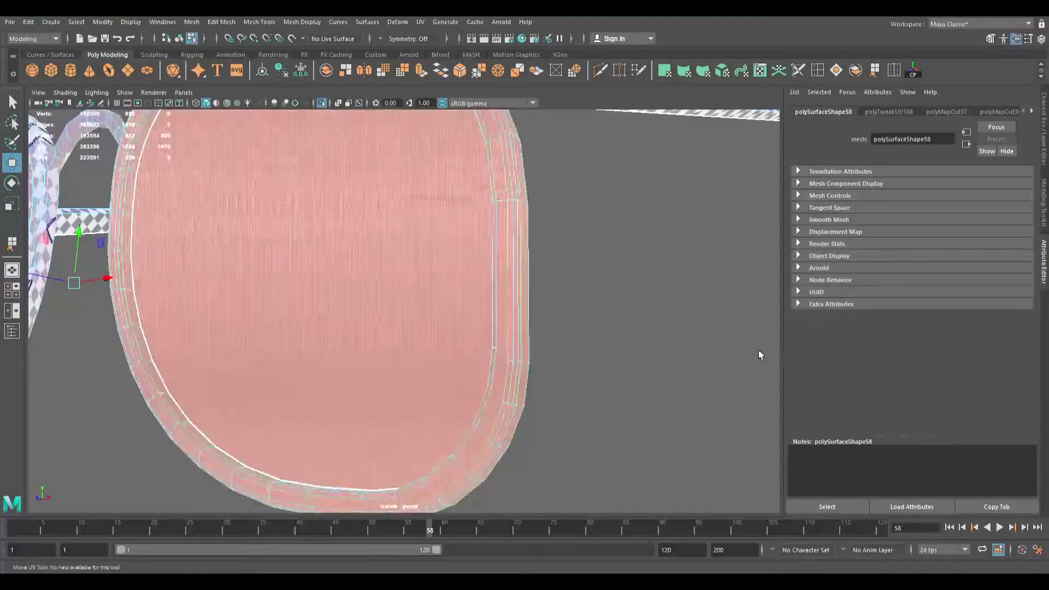
key("F8")
key("F8")
scroll(189, 223, "down", 5)
key("F8")
Step: Select the edge loop where the untextured lens meets its rim to check the seam
left_click_drag(261, 272, 272, 285, "alt")
right_click_drag(272, 286, 437, 318, "alt")
left_click_drag(262, 298, 331, 314, "alt")
middle_click_drag(331, 314, 238, 215, "alt")
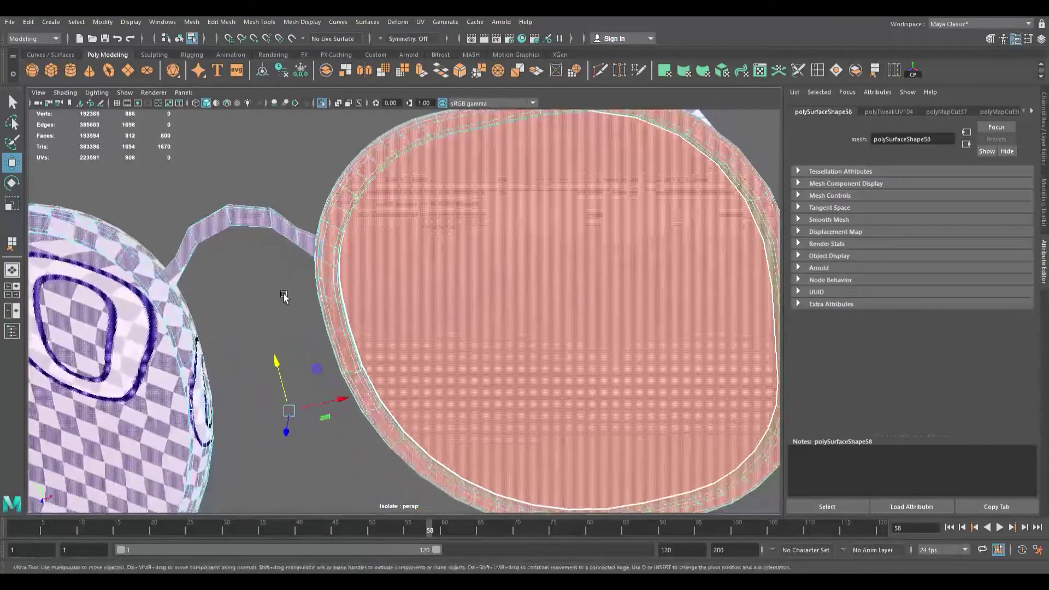
left_click_drag(284, 296, 245, 269, "alt")
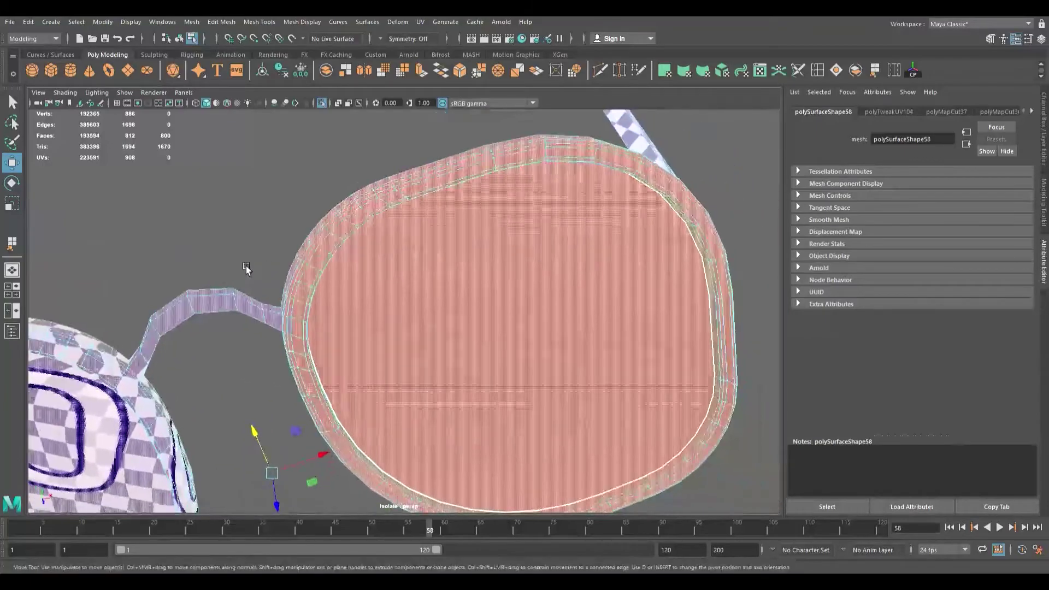
right_click_drag(245, 268, 325, 296, "alt")
left_click_drag(325, 296, 291, 311, "alt")
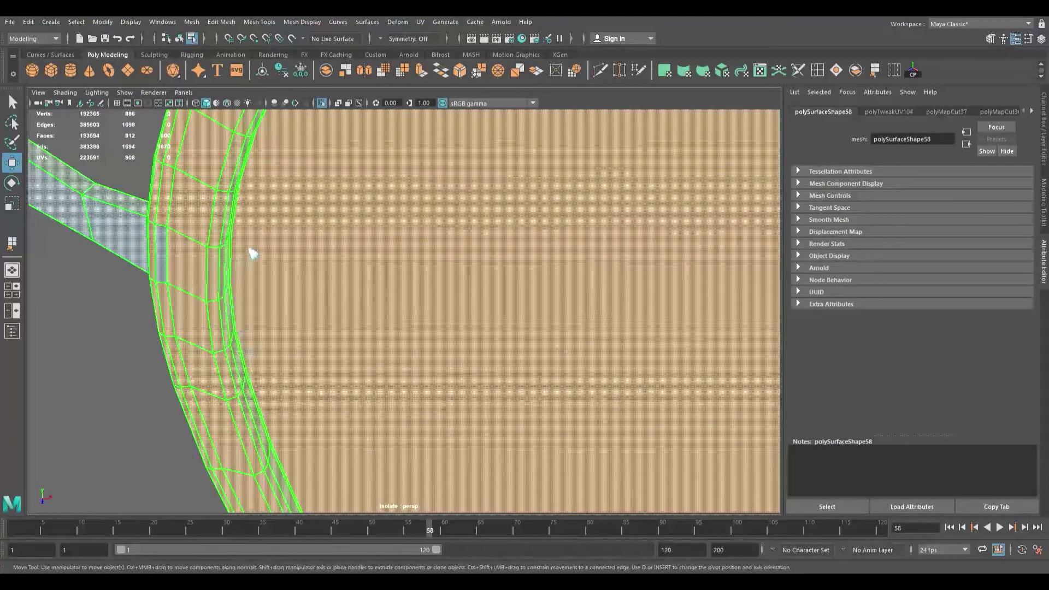
right_click_drag(249, 249, 249, 230)
double_click(256, 358)
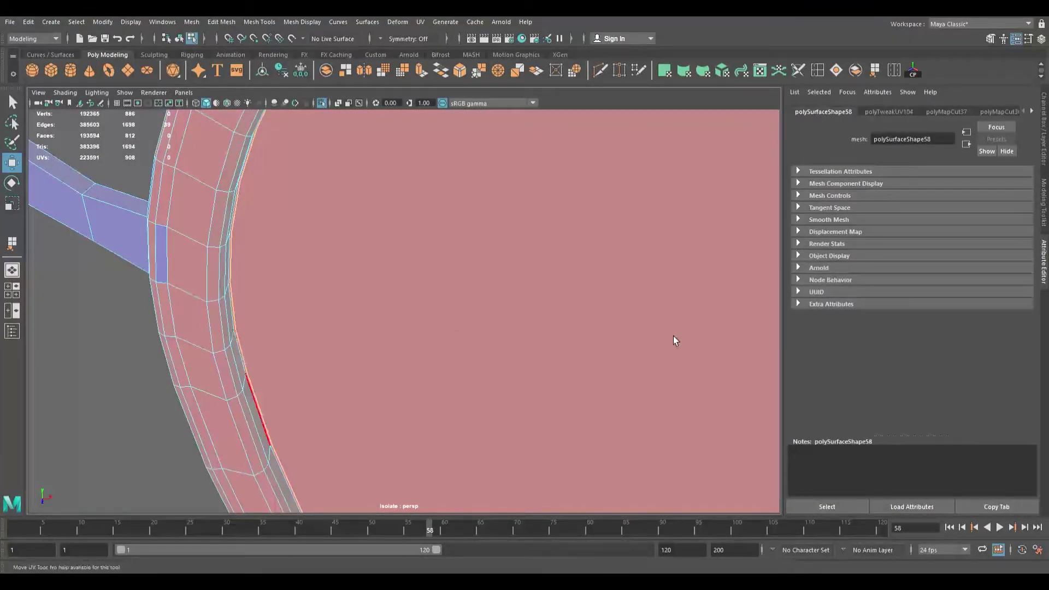
right_click_drag(342, 306, 290, 294, "alt")
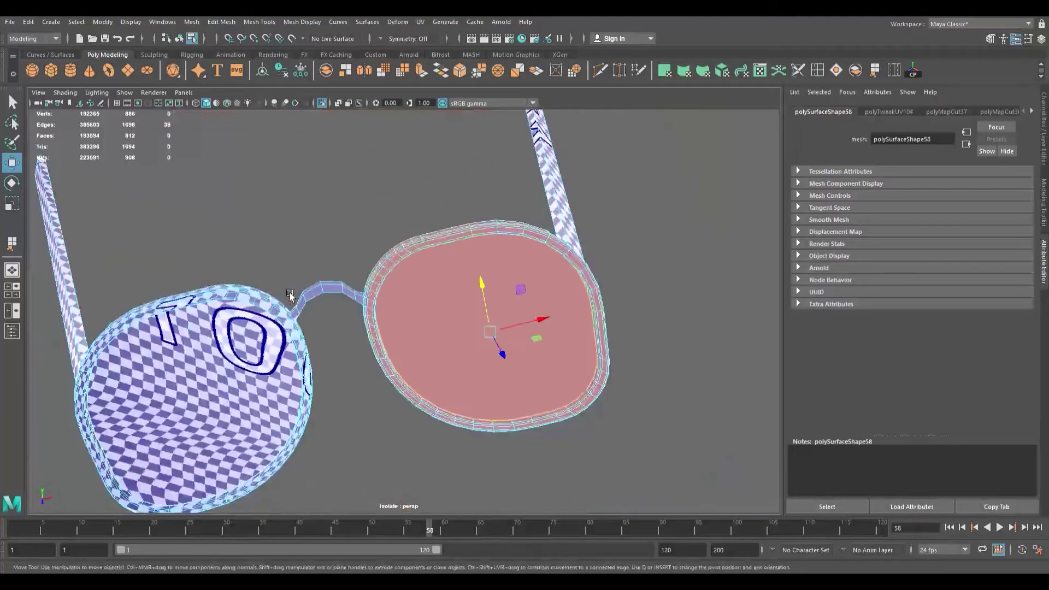
left_click_drag(259, 290, 222, 289, "alt")
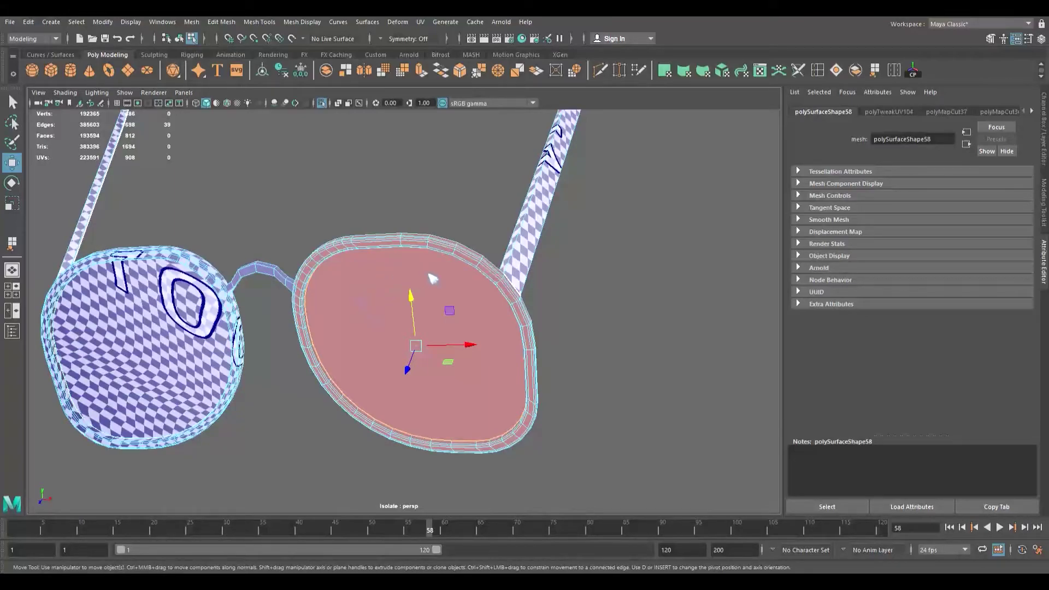
Step: Clear the edge selection and reselect the faces of the rims, lenses and bridge
key("F8")
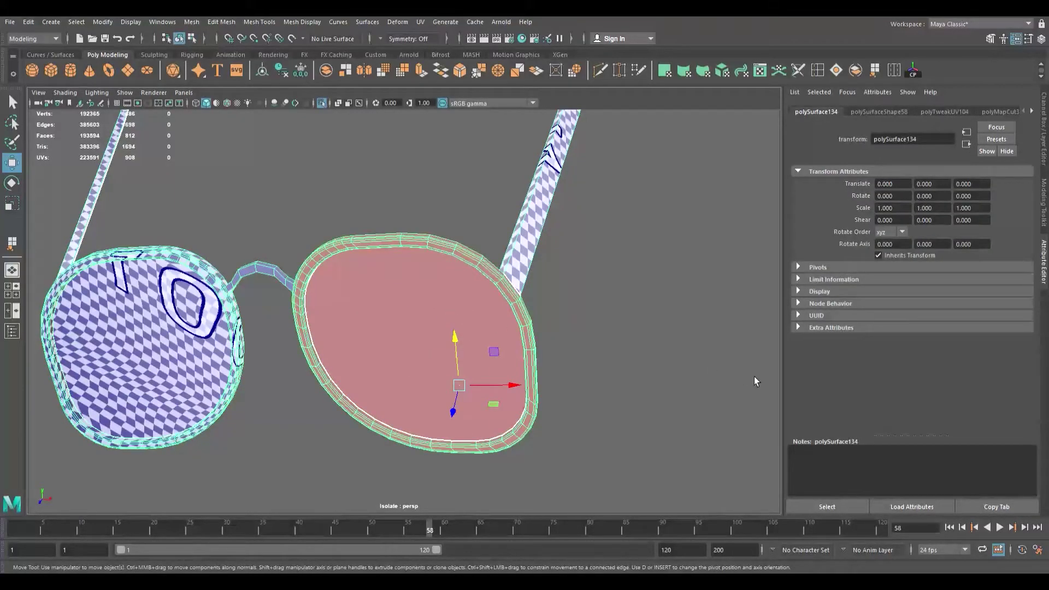
left_click(628, 347)
key("F8")
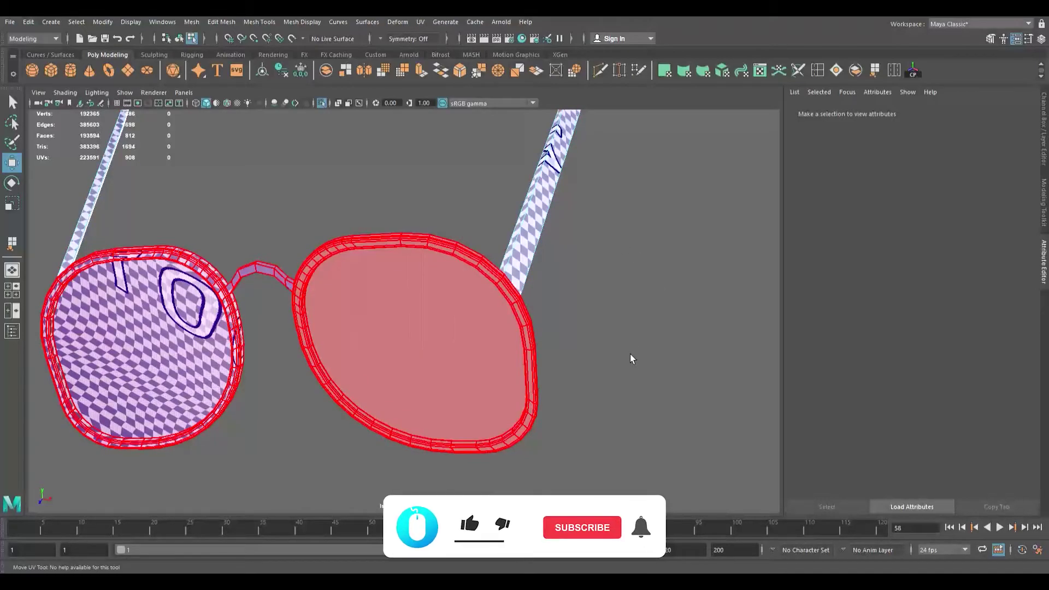
left_click(641, 374)
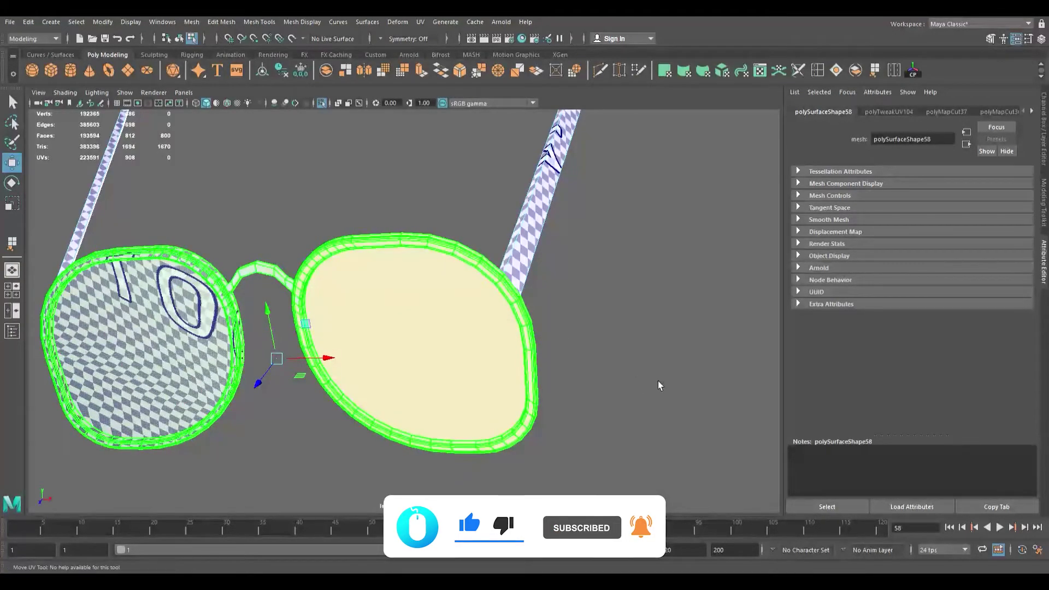
left_click(620, 386)
left_click_drag(667, 377, 703, 382)
Step: Select the edge loop running around the back of the first rim, past the bridge joint
left_click_drag(126, 276, 146, 401, "alt")
right_click_drag(146, 400, 340, 427, "alt")
left_click_drag(340, 428, 370, 419, "alt")
middle_click_drag(370, 419, 346, 443, "alt")
right_click_drag(262, 437, 355, 438, "alt")
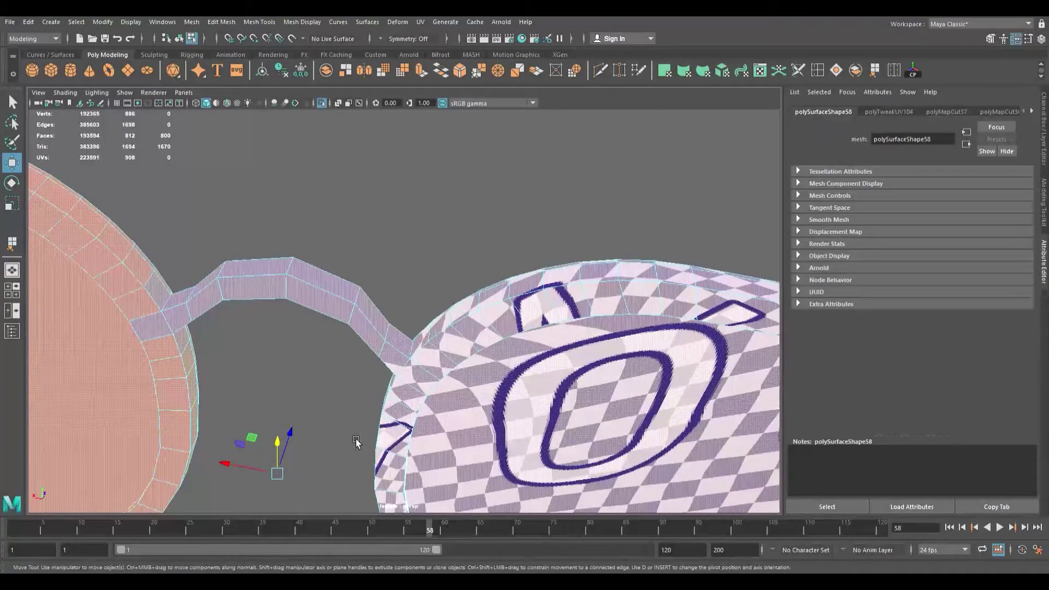
key("F8")
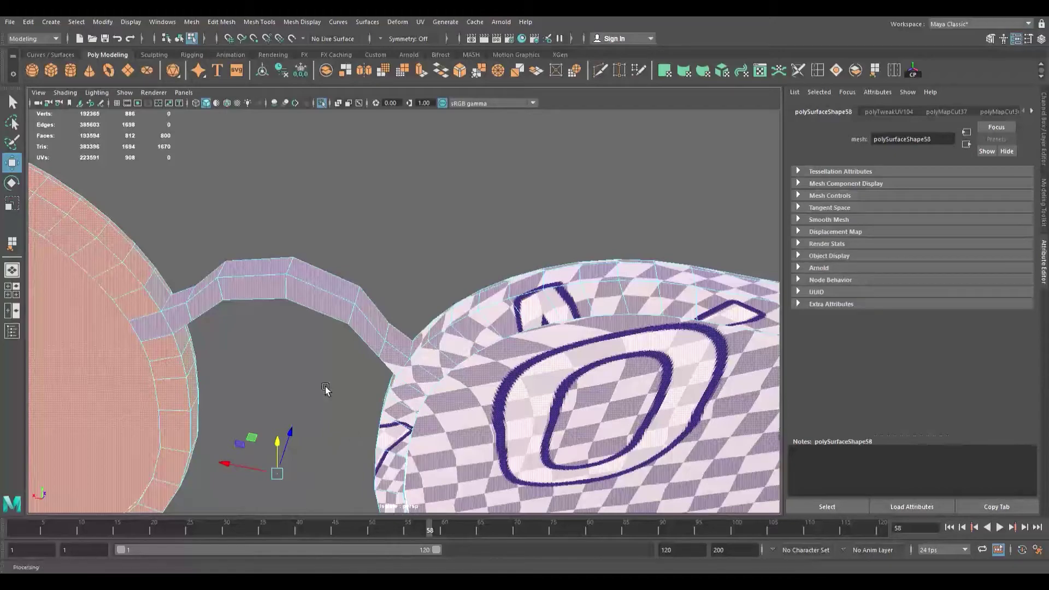
right_click_drag(166, 271, 166, 252)
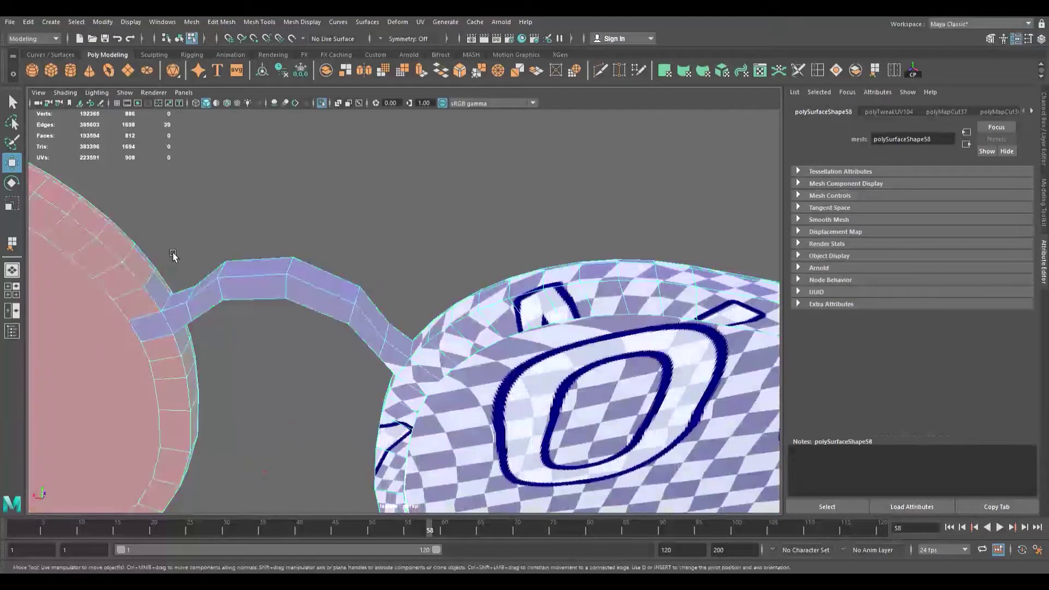
left_click(178, 306)
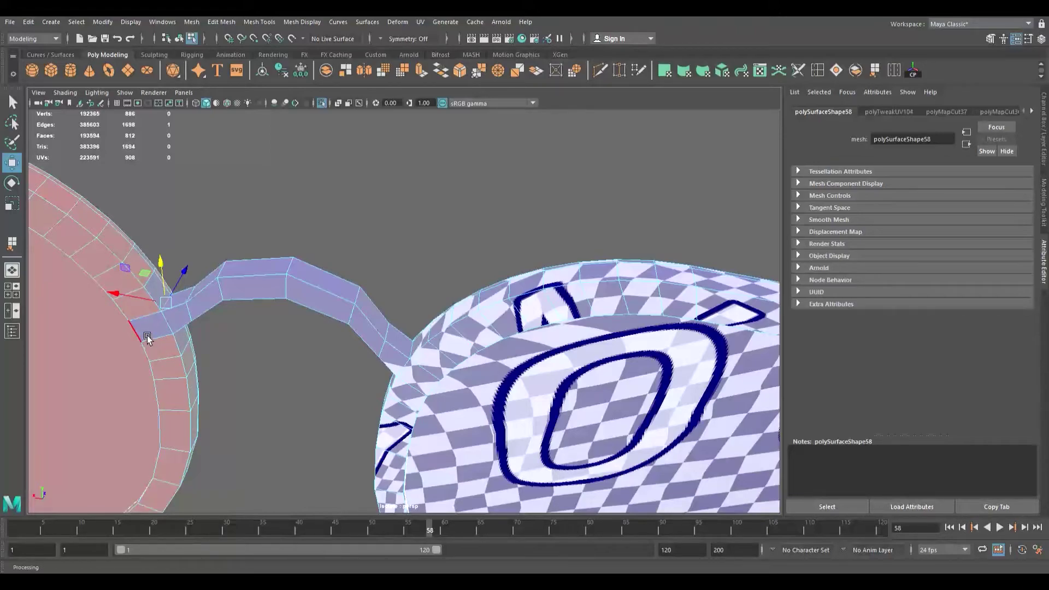
left_click(176, 325)
double_click(122, 250)
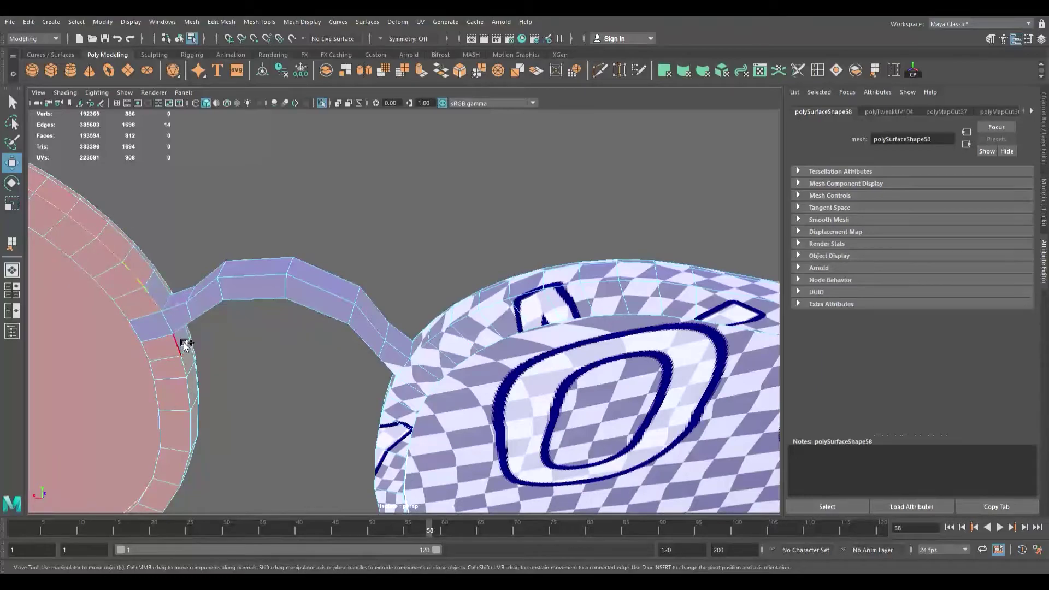
left_click(177, 325, "shift")
middle_click_drag(180, 363, 251, 374, "alt")
scroll(251, 374, "down", 5)
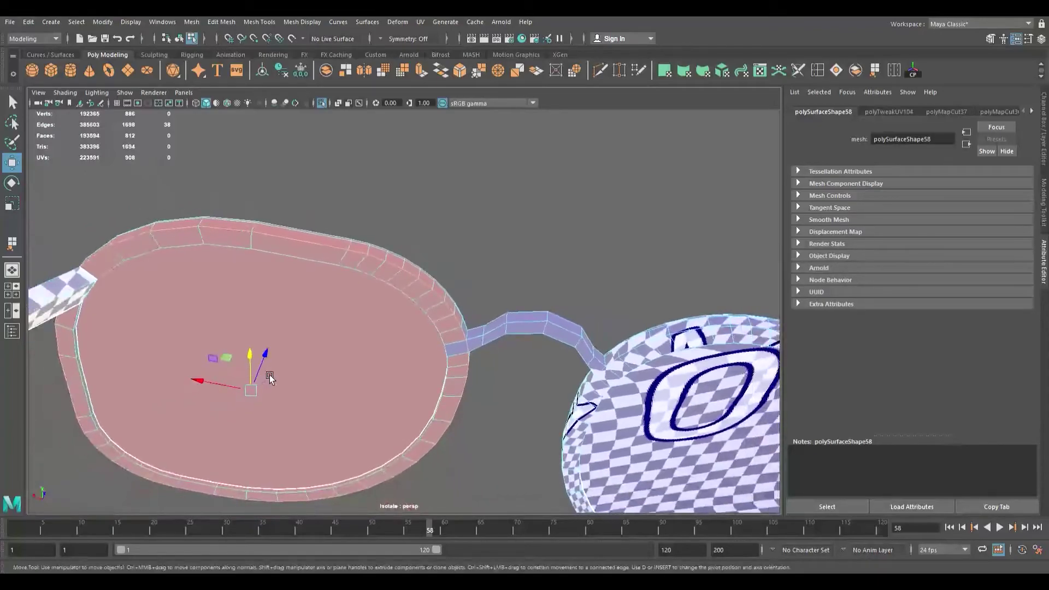
Step: Add the matching edge loop around the back of the opposite rim and cut the UVs along both loops
scroll(251, 368, "up", 5)
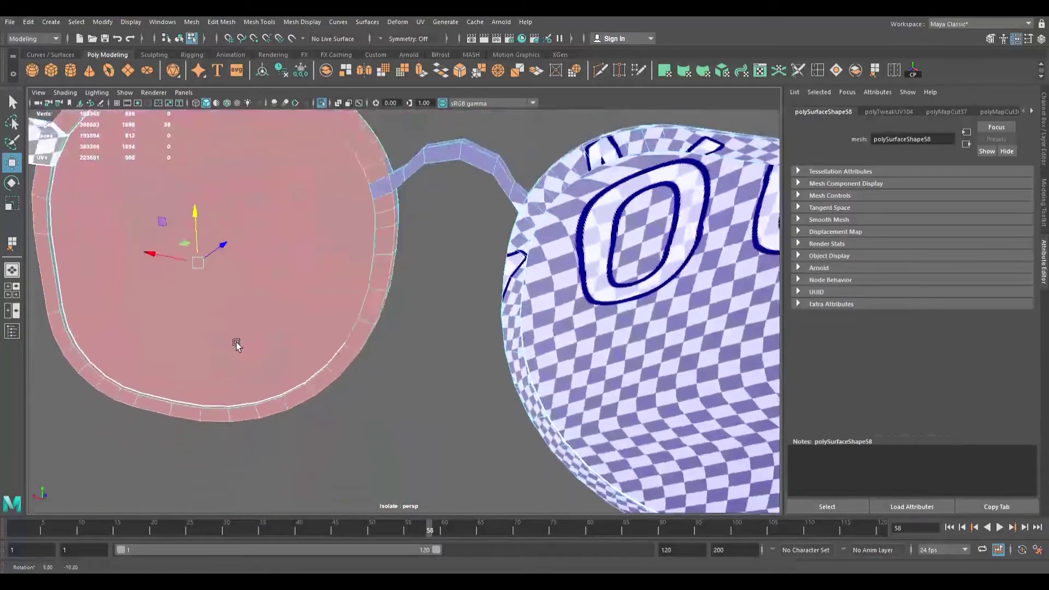
middle_click_drag(313, 343, 165, 372, "alt")
right_click_drag(165, 373, 280, 394, "alt")
left_click_drag(279, 393, 293, 400, "alt")
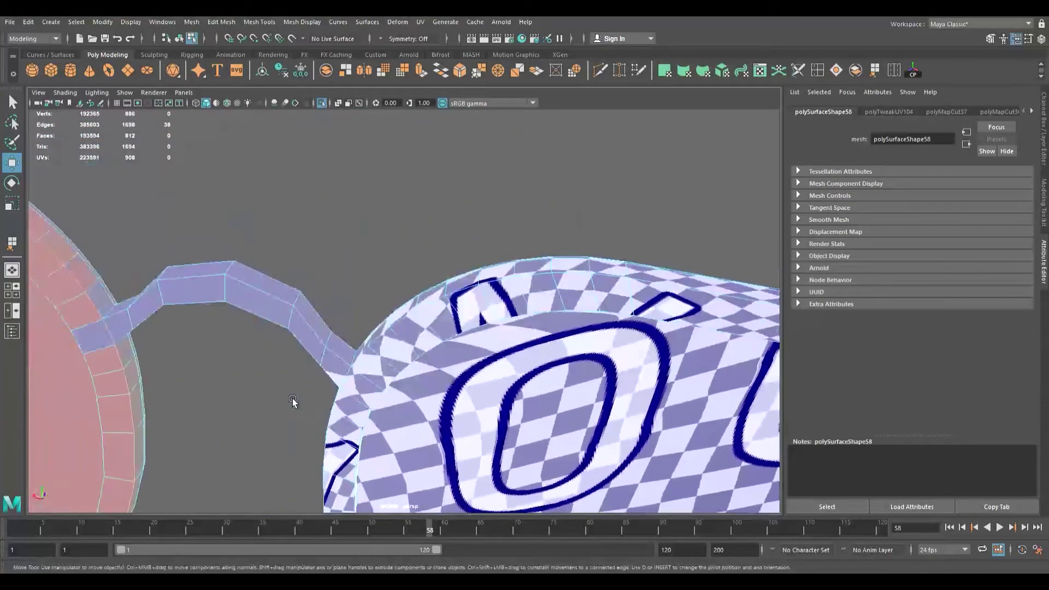
double_click(415, 316, "shift")
left_click_drag(387, 373, 428, 365, "alt")
middle_click_drag(427, 365, 418, 365, "alt")
left_click_drag(417, 366, 324, 361, "alt")
double_click(363, 347, "shift")
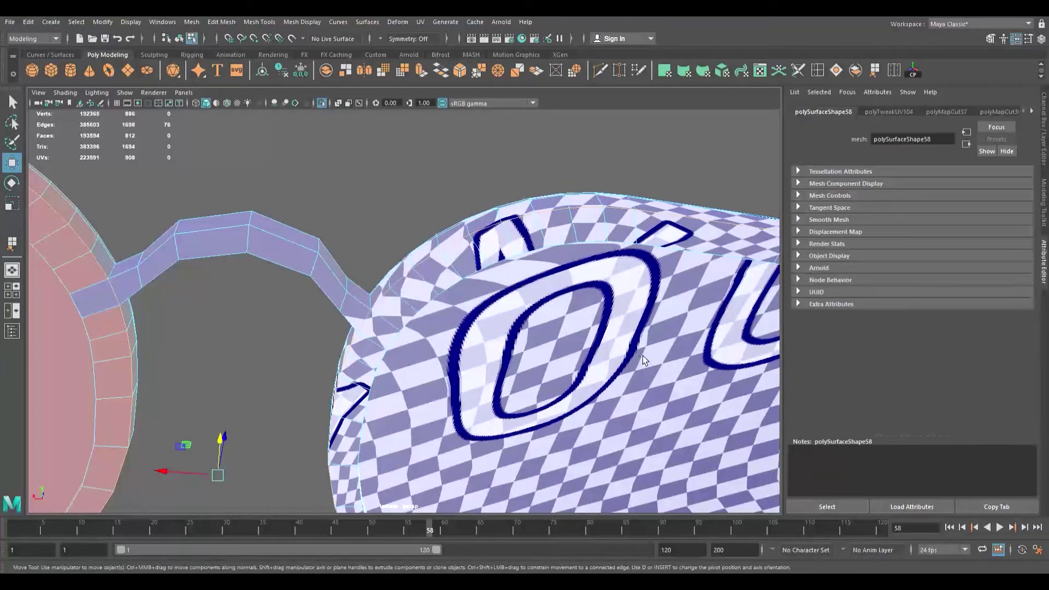
key("shift+x")
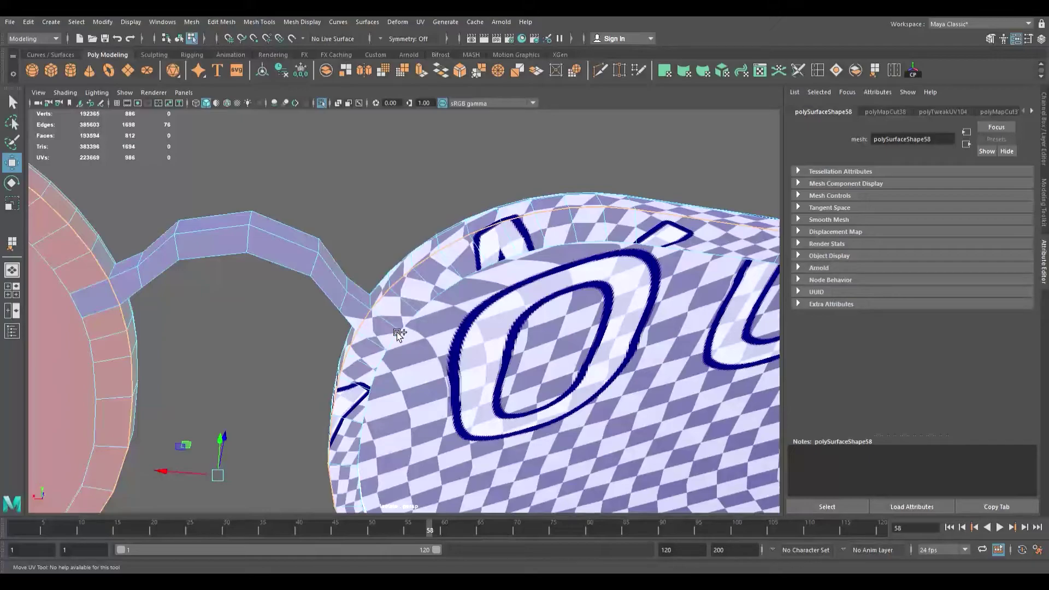
Step: Select the lengthwise edges along the underside of the bridge and cut the UVs there
left_click(337, 302)
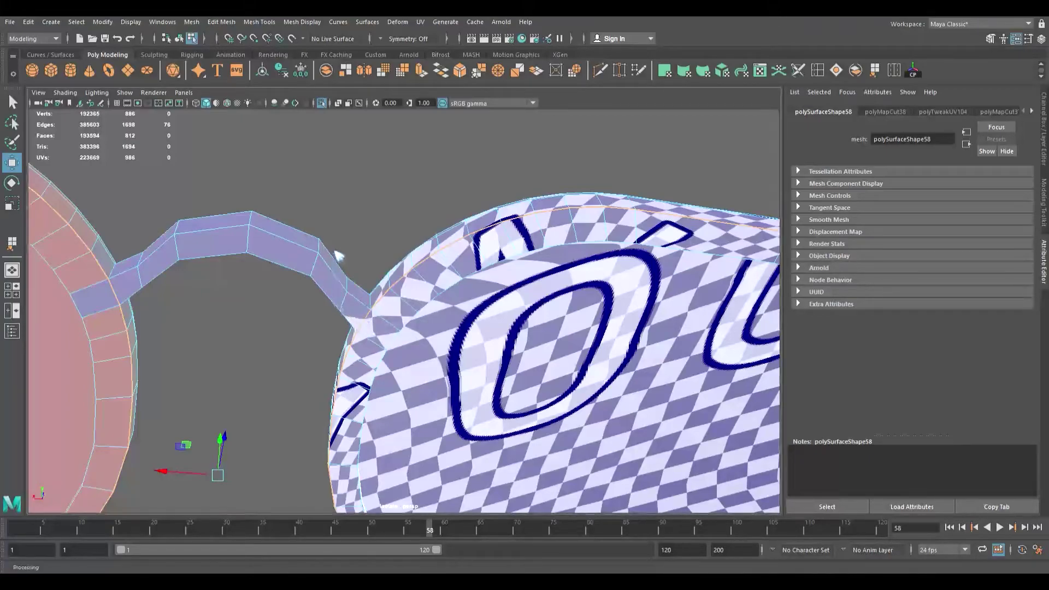
left_click(327, 287)
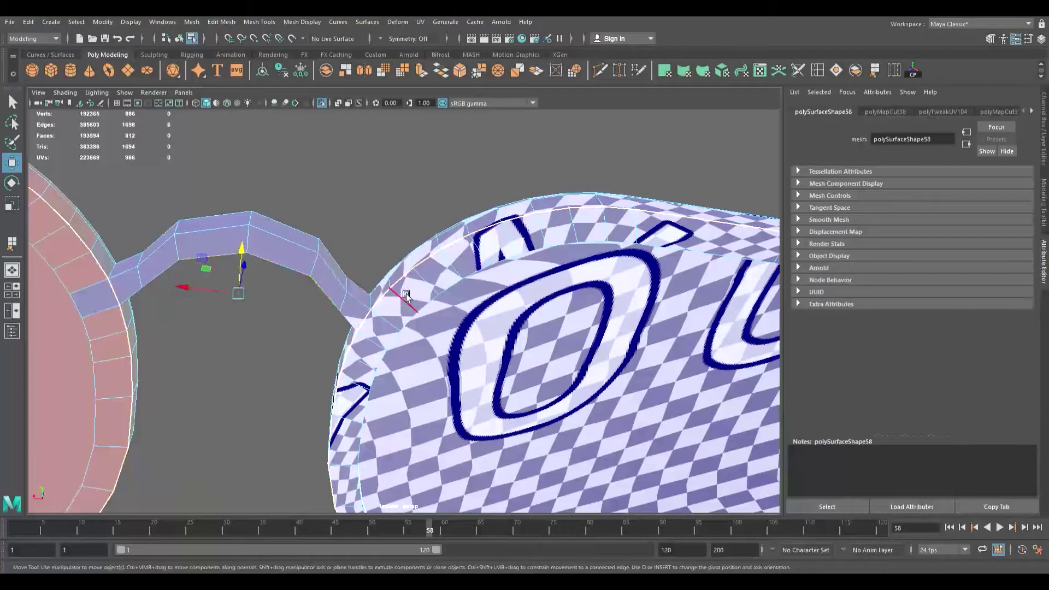
left_click_drag(401, 293, 424, 296, "alt")
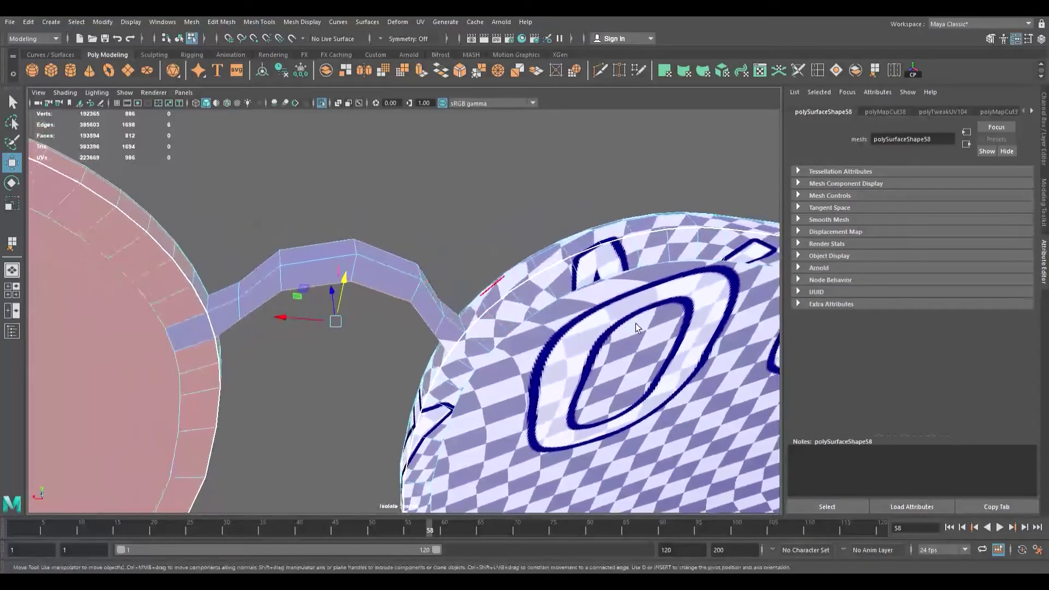
key("shift+x")
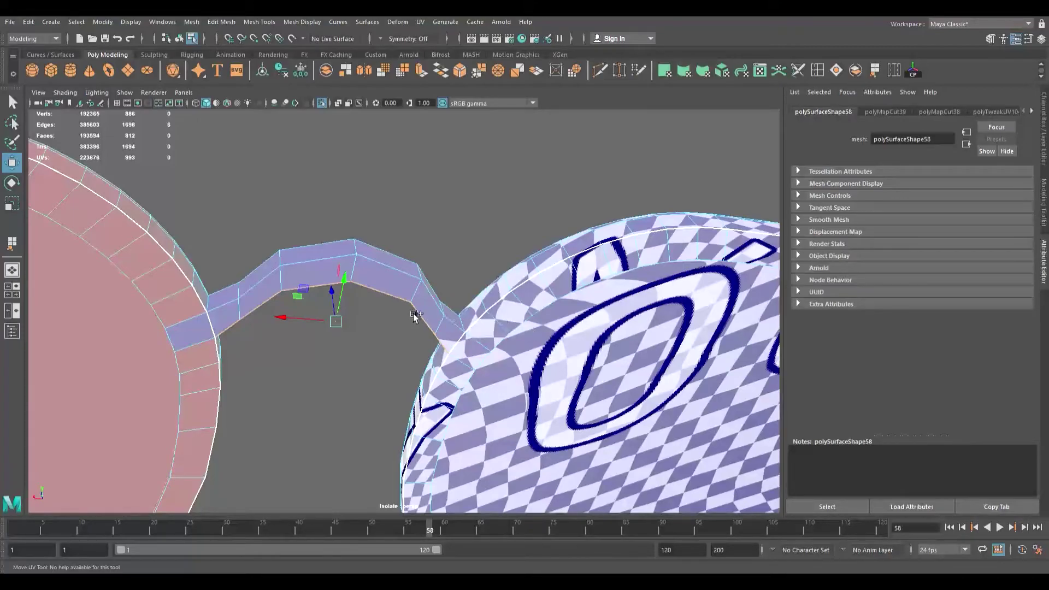
Step: Select all faces of the sunglasses, unfold their UVs and lay out the shells
scroll(415, 315, "down", 7)
middle_click_drag(425, 312, 330, 305, "alt")
left_click_drag(330, 305, 314, 294, "alt")
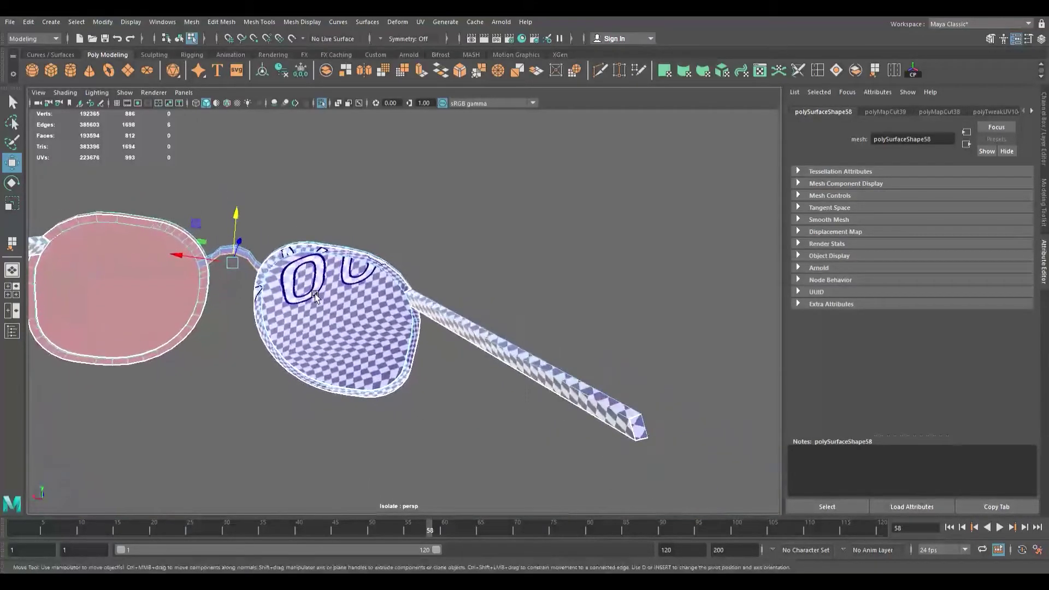
key("F8")
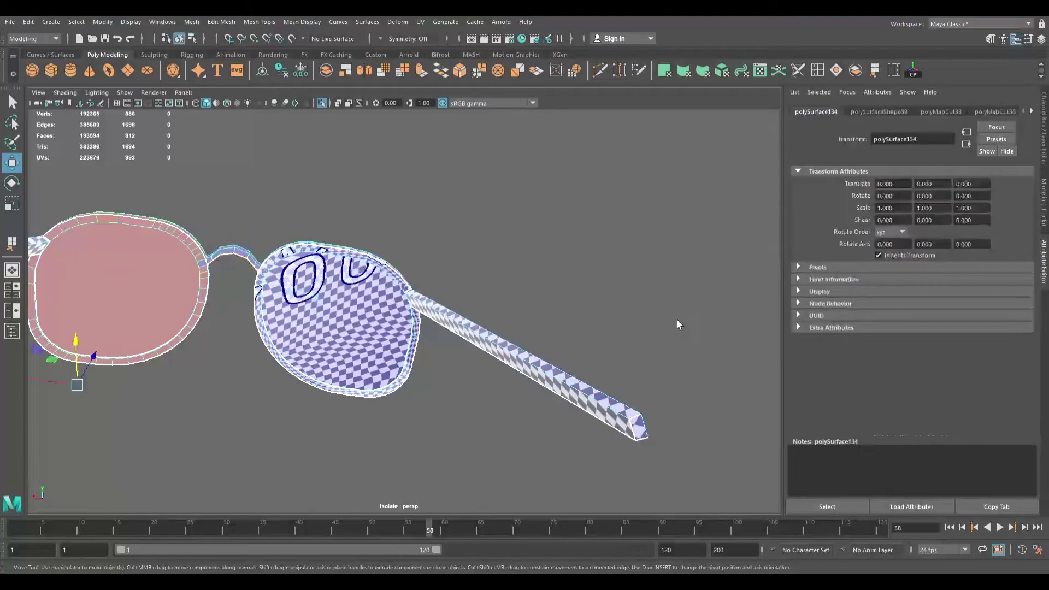
right_click_drag(575, 290, 599, 319)
left_click_drag(33, 166, 748, 492)
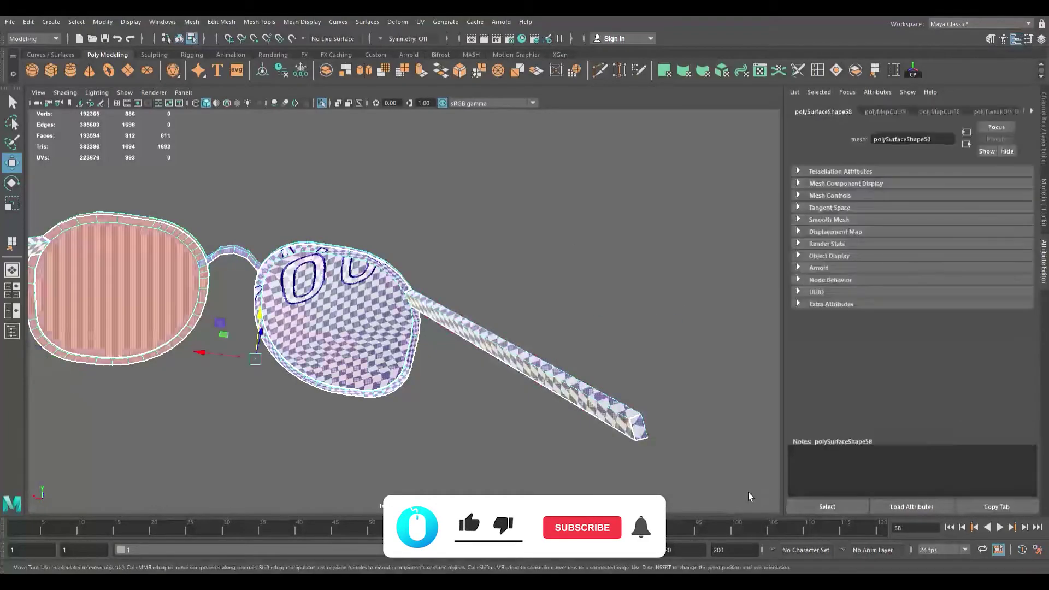
key("ctrl+u")
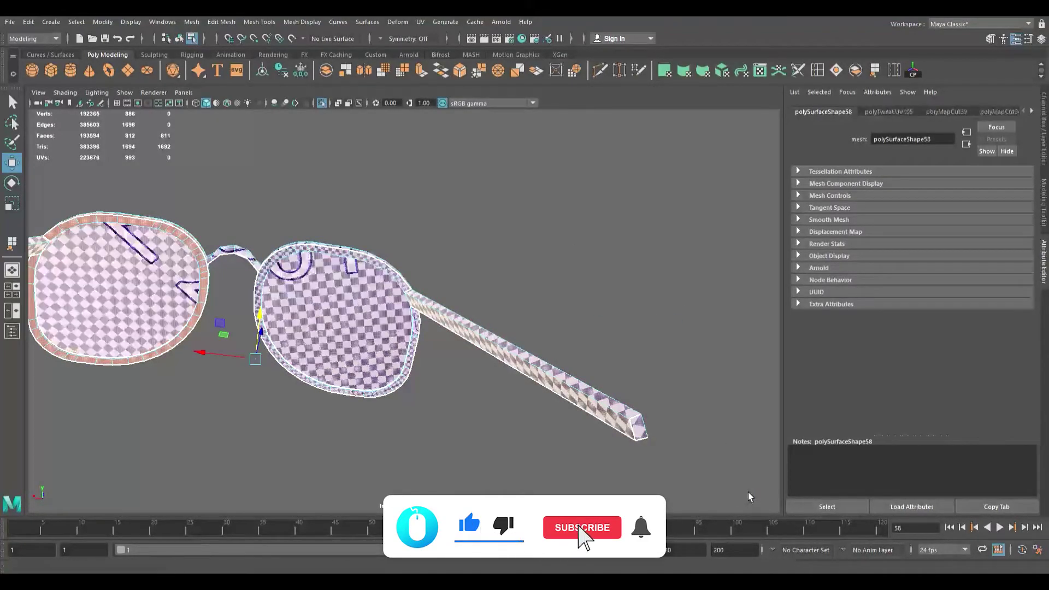
key("ctrl+l")
Step: Examine the checker pattern on the lenses, rims and bridge up close
key("F8")
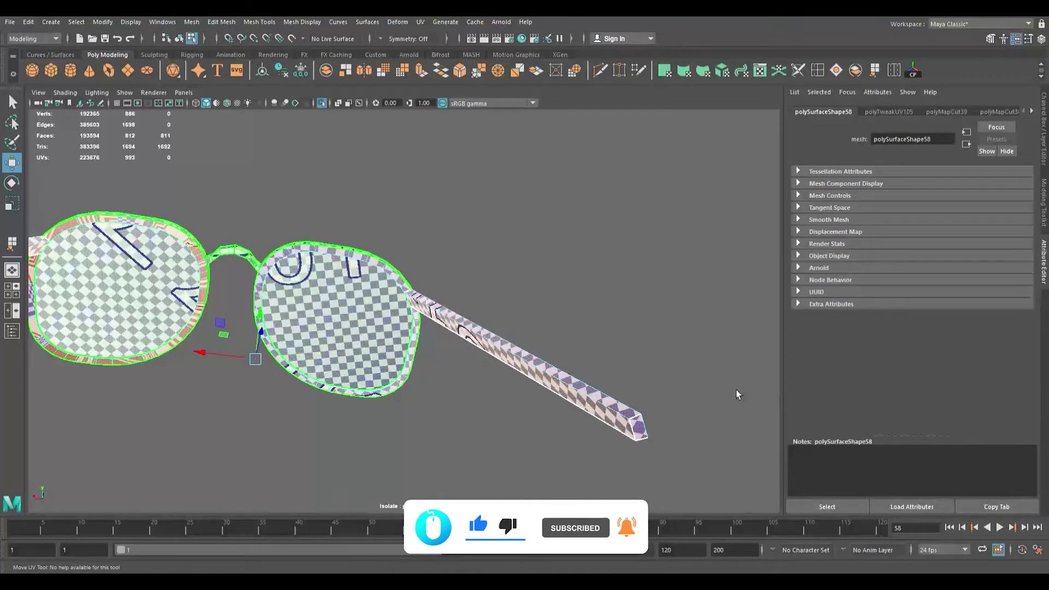
double_click(414, 332)
scroll(414, 332, "down", 4)
left_click_drag(414, 332, 435, 398, "alt")
right_click_drag(435, 398, 490, 428, "alt")
left_click_drag(490, 428, 391, 374, "alt")
right_click_drag(391, 373, 515, 375, "alt")
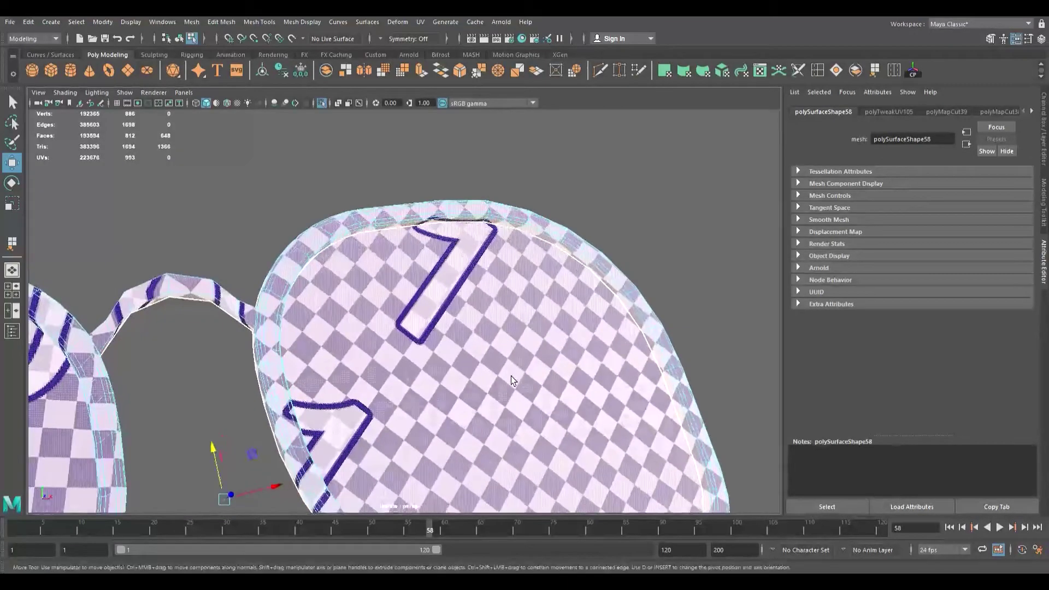
Step: Select the short edge where the bridge joins one rim and inspect the joint up close
key("F8")
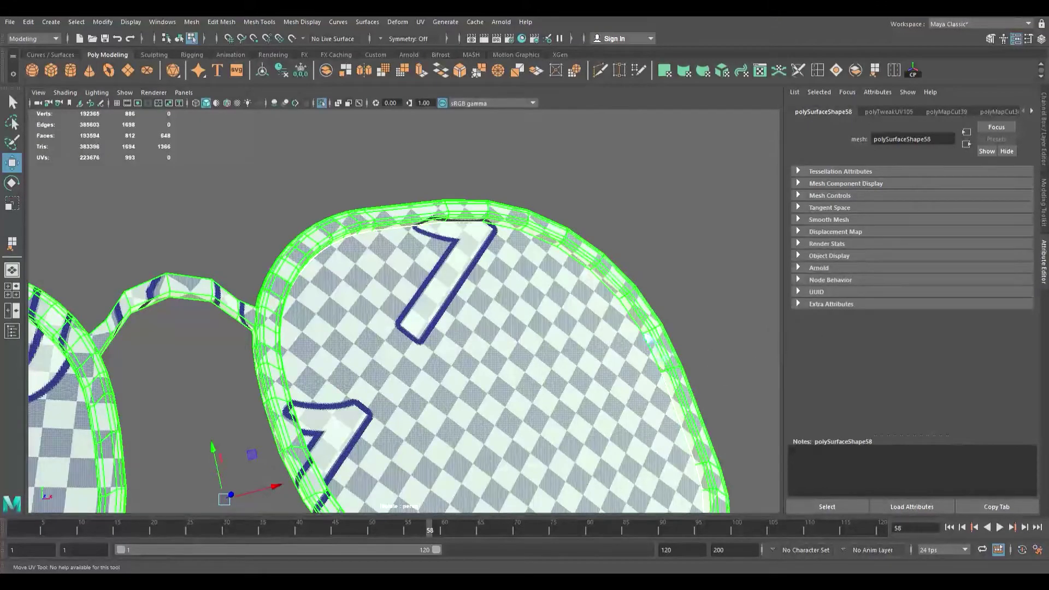
key("F10")
left_click(662, 360)
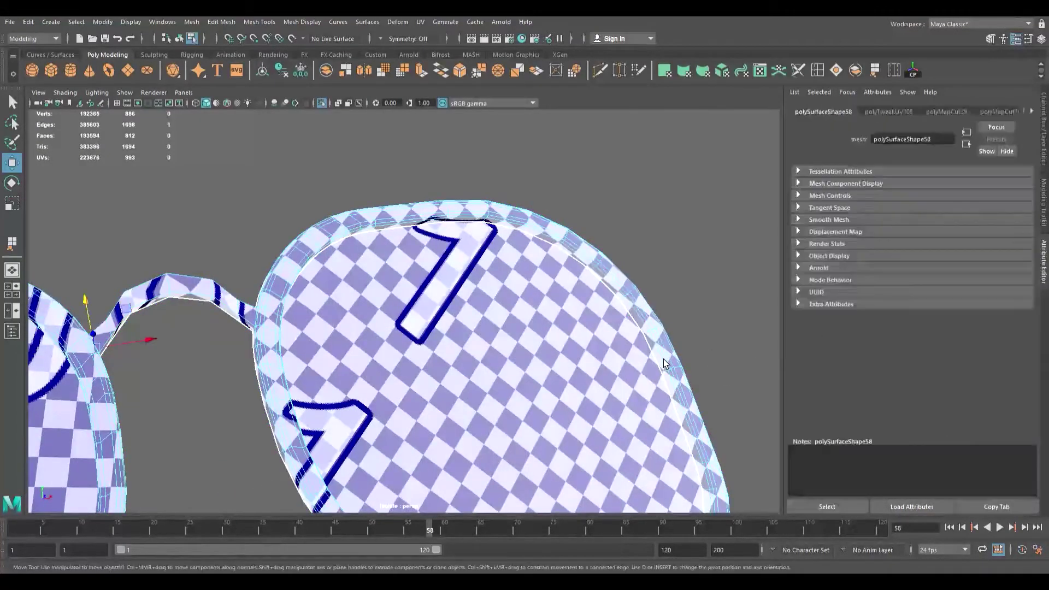
left_click_drag(216, 370, 351, 363, "alt")
right_click_drag(351, 363, 404, 386, "alt")
left_click_drag(405, 386, 362, 392, "alt")
middle_click_drag(362, 392, 432, 343, "alt")
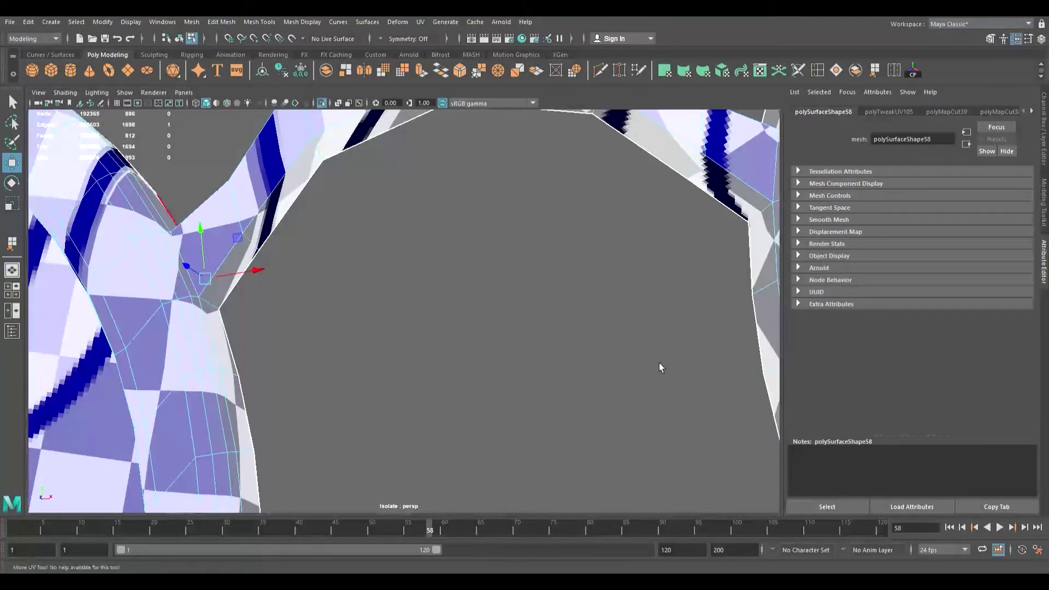
Step: Select the two small faces at the joint between the bridge and the rim, and inspect them up close
scroll(659, 362, "down", 14)
left_click_drag(394, 295, 298, 381, "alt")
scroll(297, 381, "up", 10)
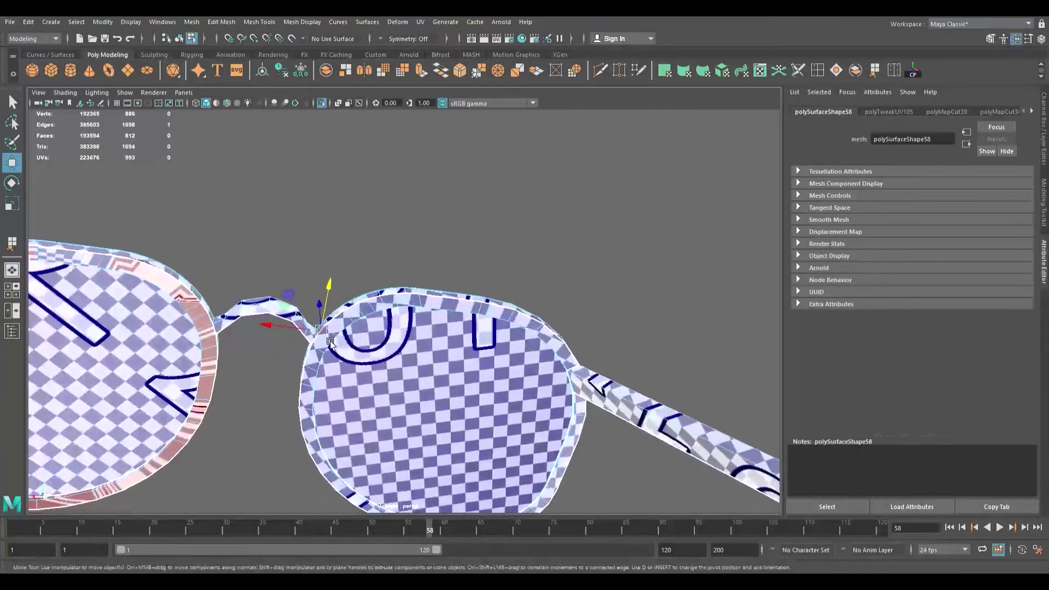
scroll(317, 345, "up", 4)
middle_click_drag(278, 354, 650, 300, "alt")
scroll(424, 402, "up", 2)
middle_click_drag(465, 403, 496, 375, "alt")
left_click(661, 356)
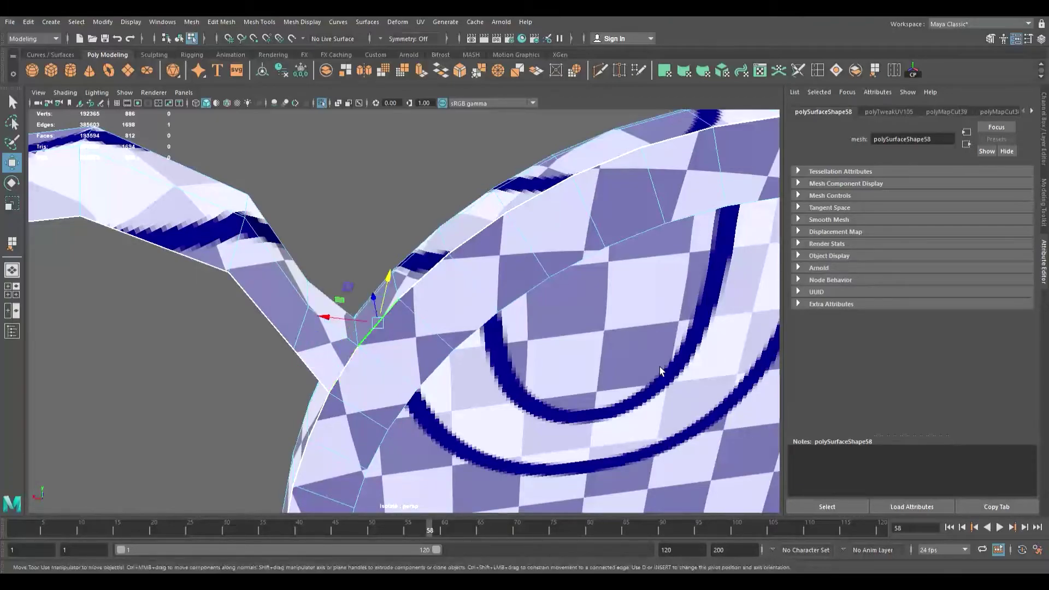
mouse_move(425, 420)
left_mouse_down("alt")
mouse_move(409, 391)
mouse_move(421, 416)
left_mouse_up("alt")
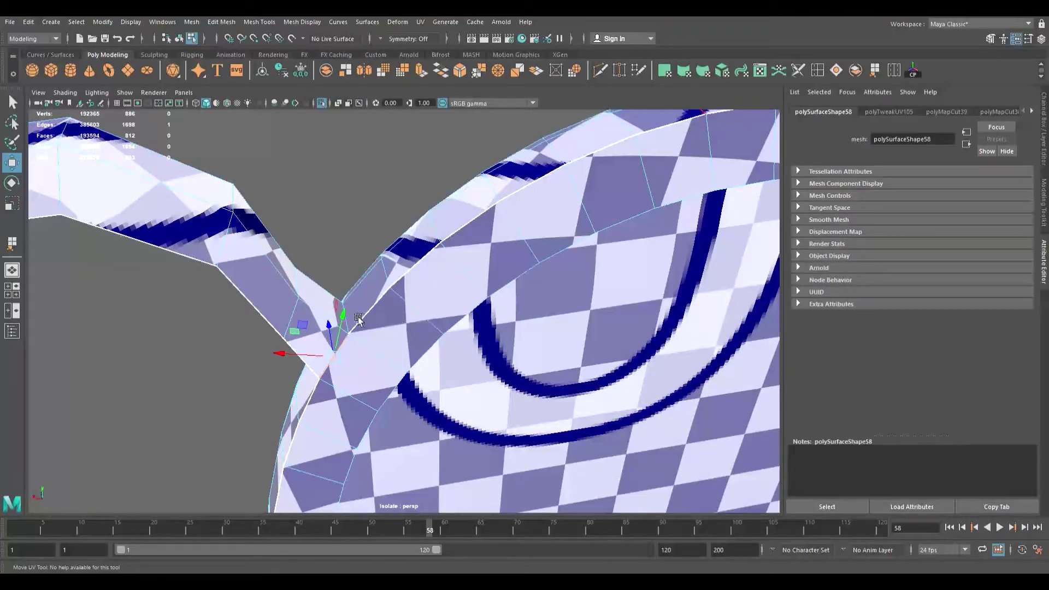
Step: Clear the selection at the bridge joint and undo the last UV changes to the sunglasses' frame shell
right_click_drag(368, 339, 400, 356, "alt")
left_click_drag(401, 356, 402, 291, "alt")
scroll(397, 368, "down", 10)
middle_click_drag(310, 288, 385, 300, "alt")
left_click(568, 313)
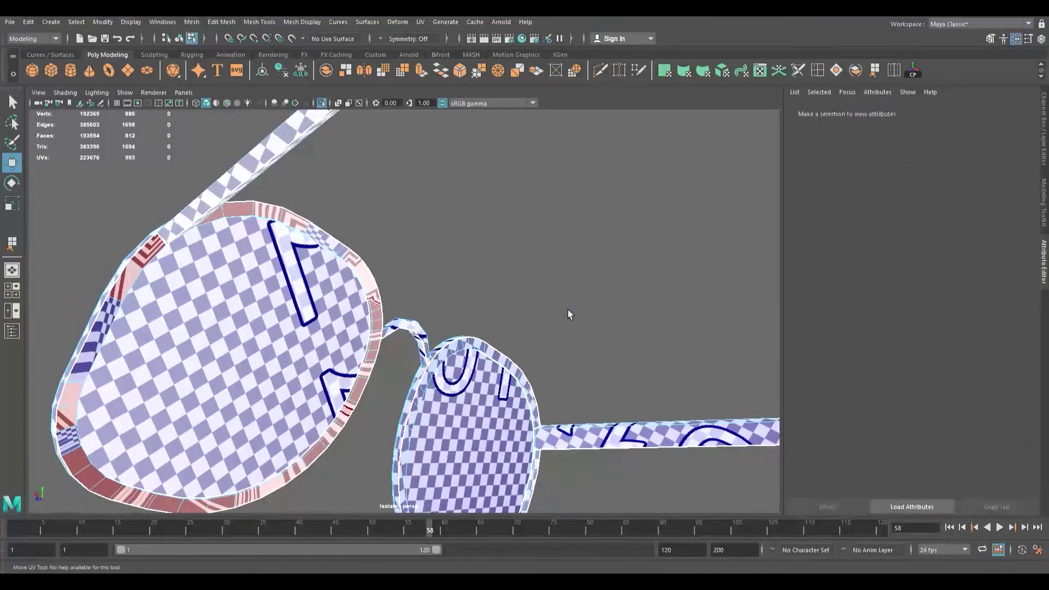
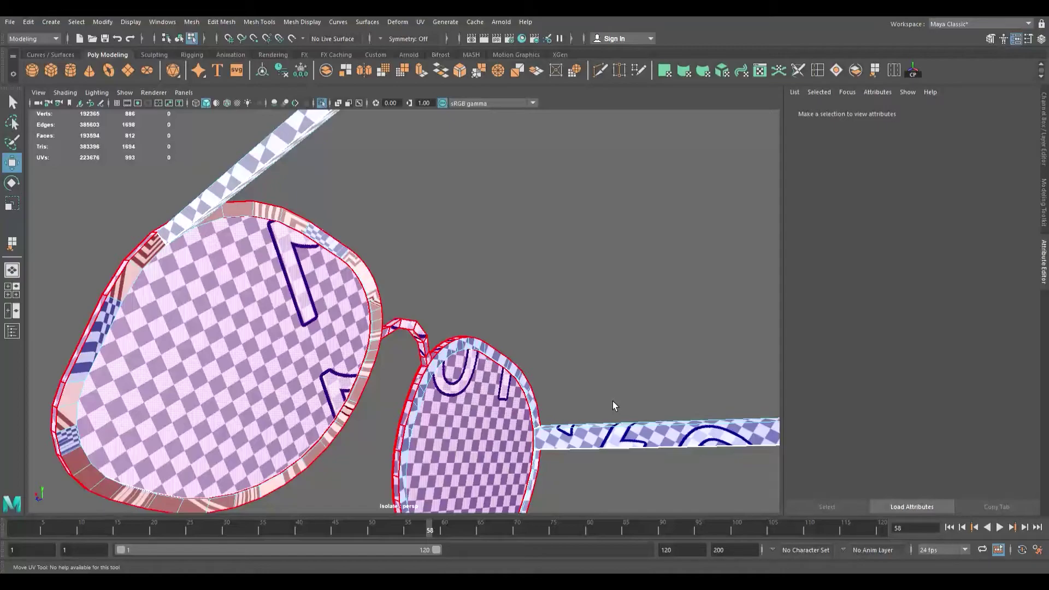
key("ctrl+z")
key("ctrl+z")
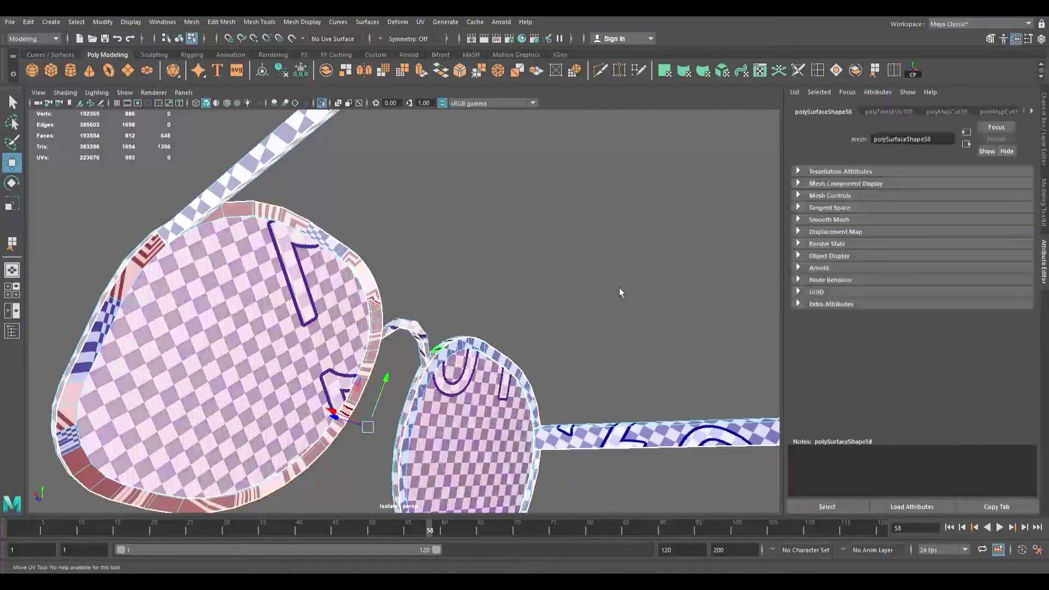
key("ctrl+z")
key("ctrl+z")
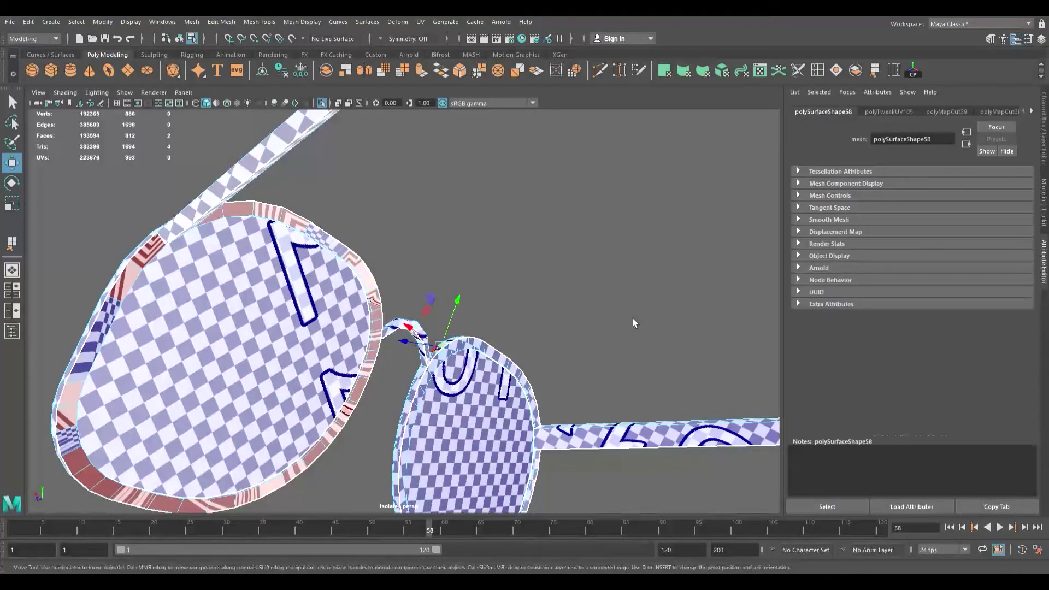
key("ctrl+z")
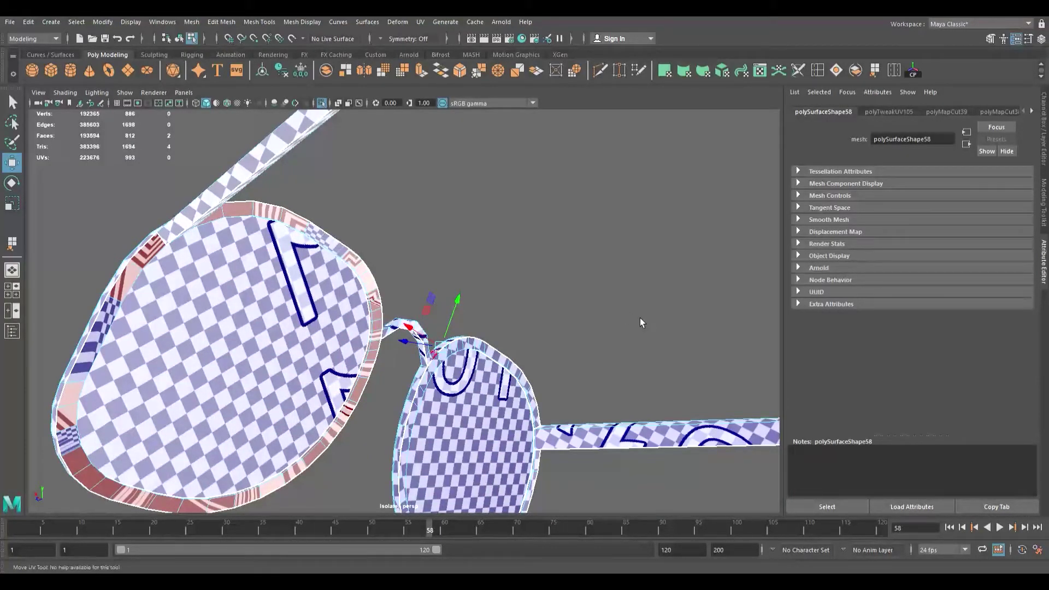
Step: Select the face-ring UV shells of the two rims in turn to identify them on the model
scroll(417, 385, "up", 5)
middle_click_drag(418, 385, 357, 287, "alt")
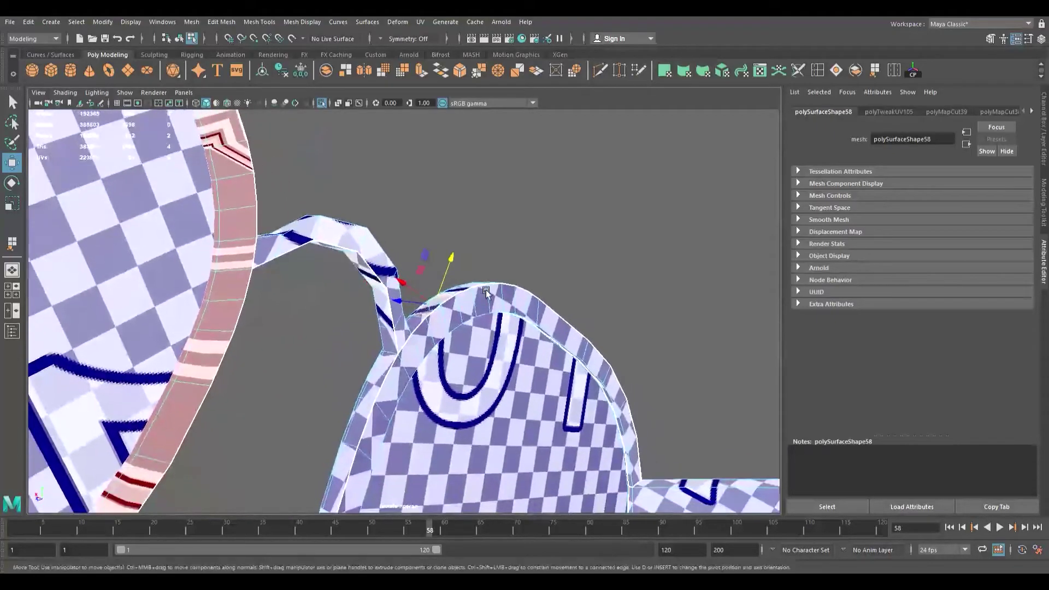
left_click(662, 385)
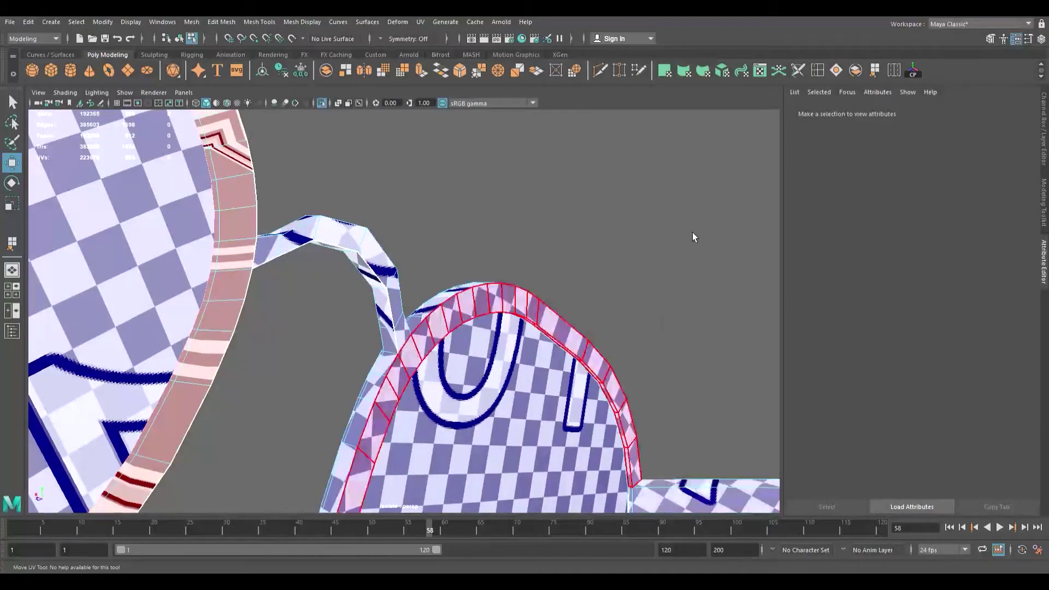
left_click(383, 398)
scroll(377, 397, "down", 5)
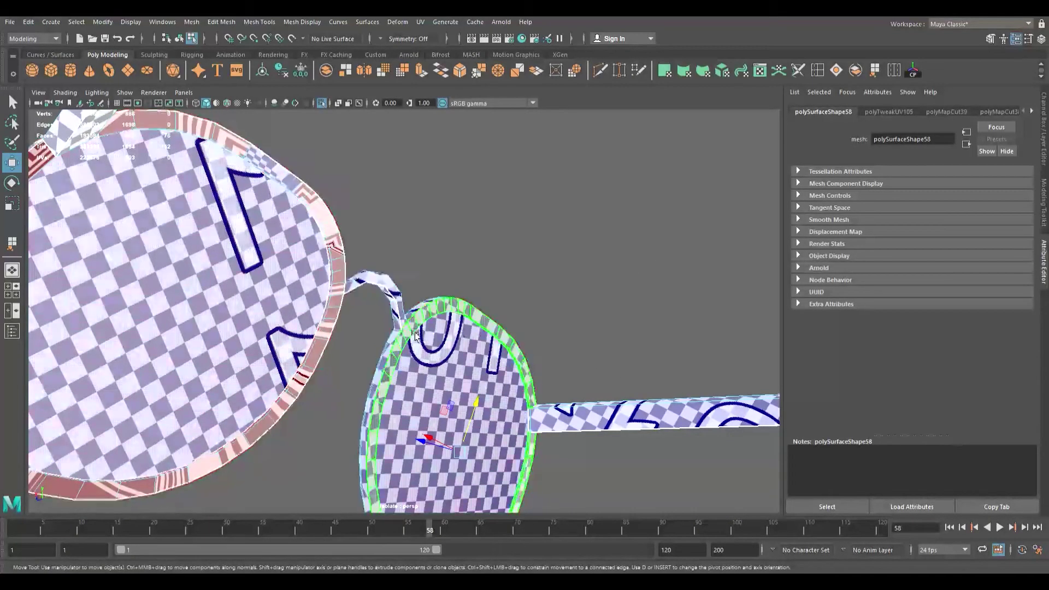
left_click(349, 296)
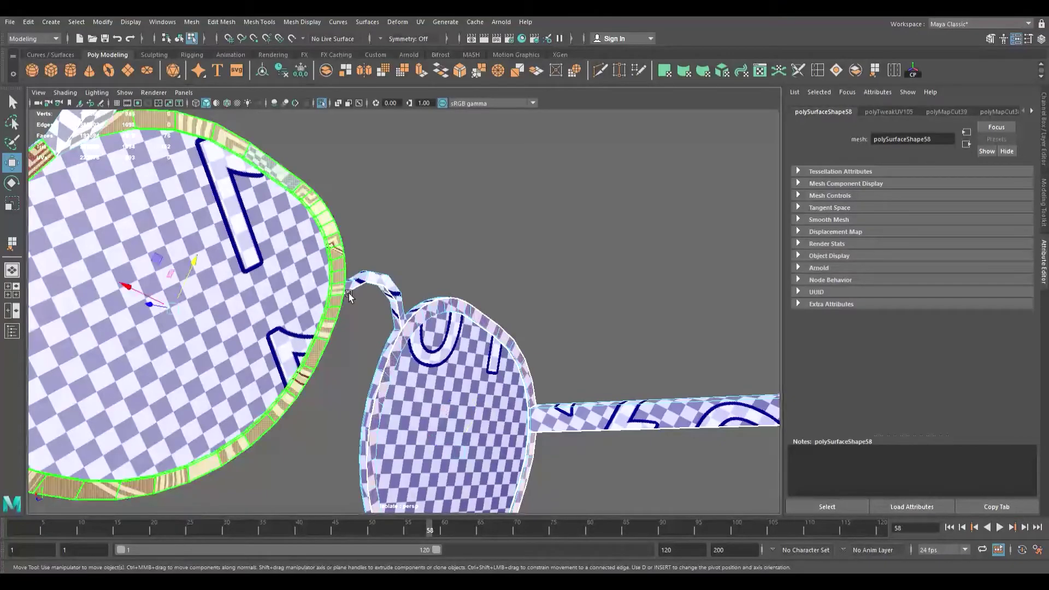
middle_click_drag(358, 294, 323, 259, "alt")
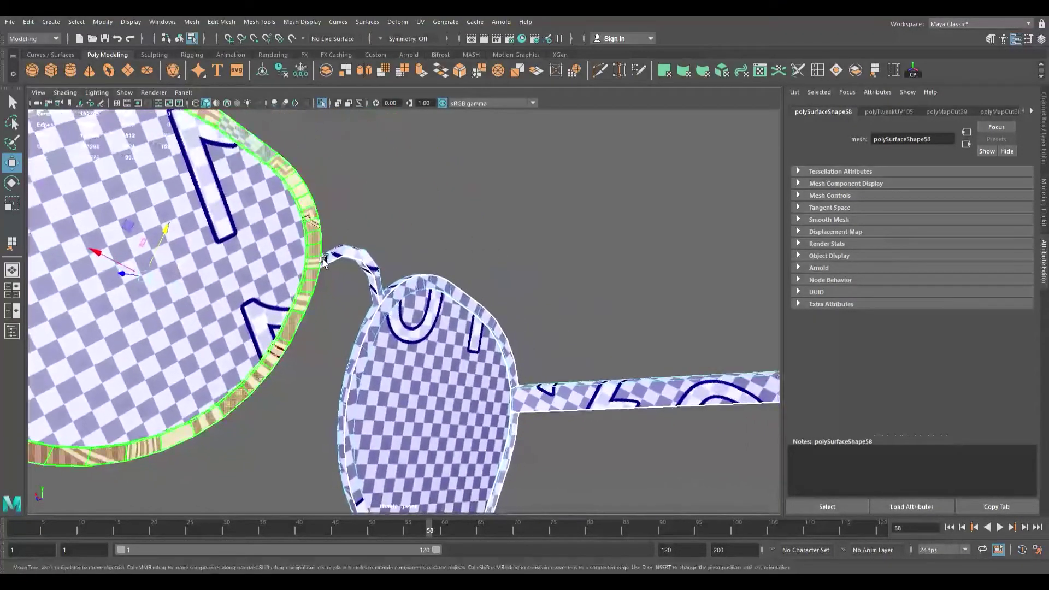
left_click(395, 318)
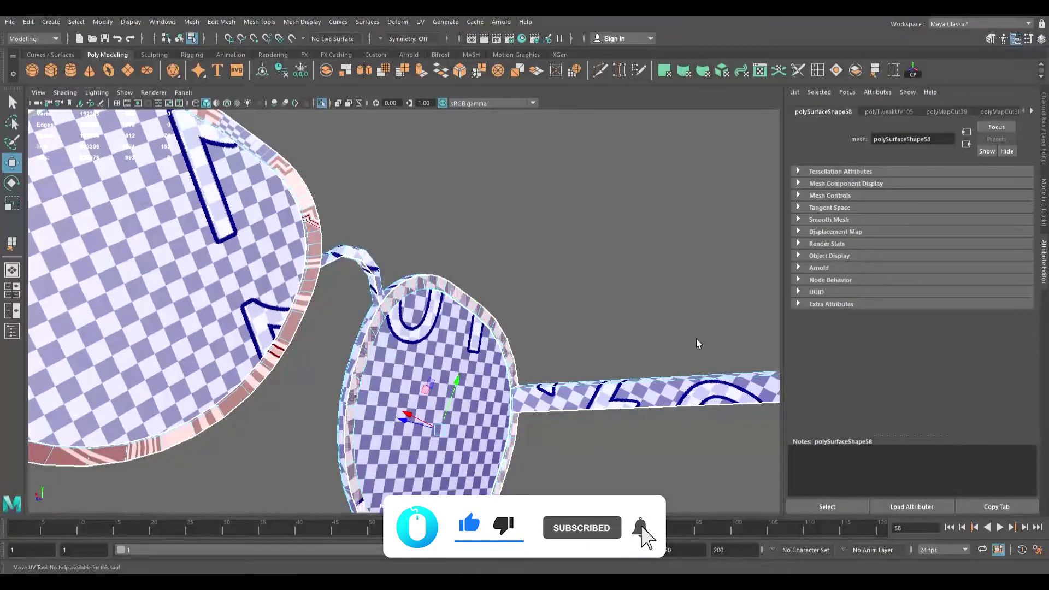
left_click(588, 187)
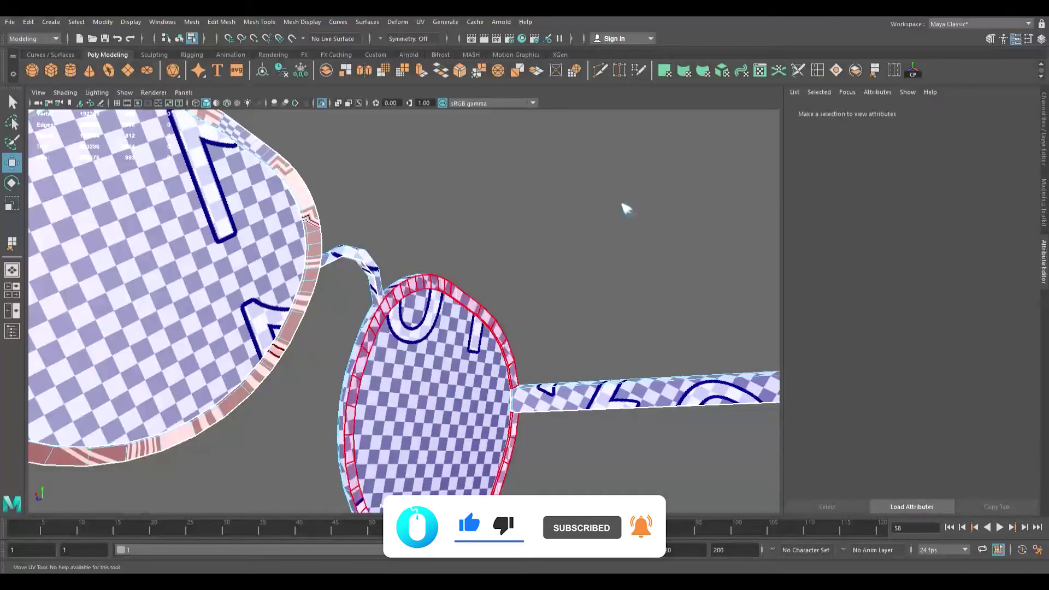
key("ctrl+z")
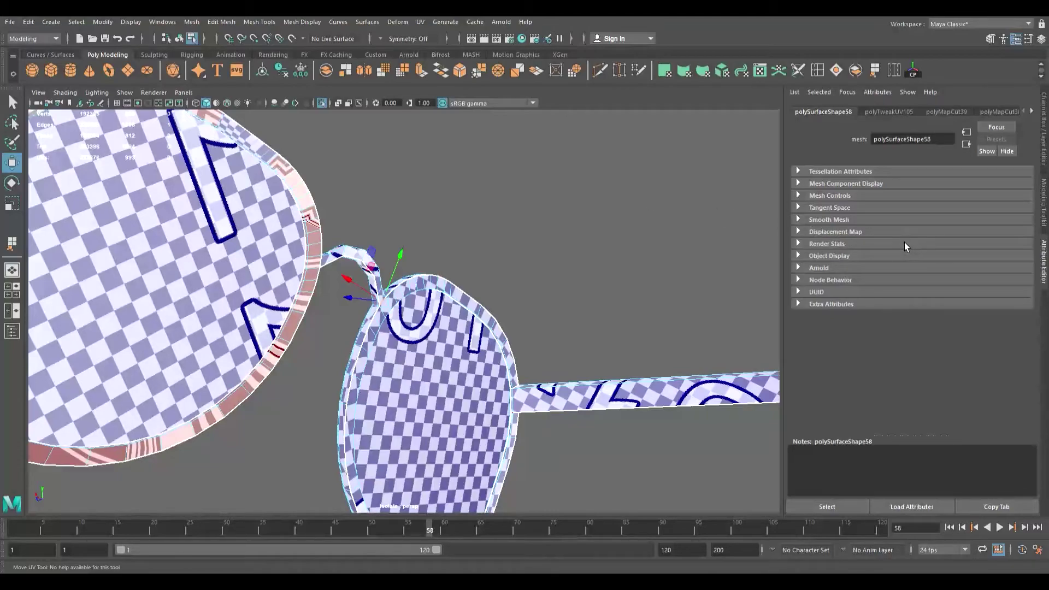
key("ctrl+z")
Step: Inspect the joint between the arm and the rim, and undo the selection changes back to that rim's face ring
left_click_drag(320, 433, 283, 310, "alt")
middle_click_drag(283, 310, 242, 323, "alt")
scroll(244, 328, "up", 5)
left_click_drag(253, 331, 436, 494, "alt")
left_click(683, 386)
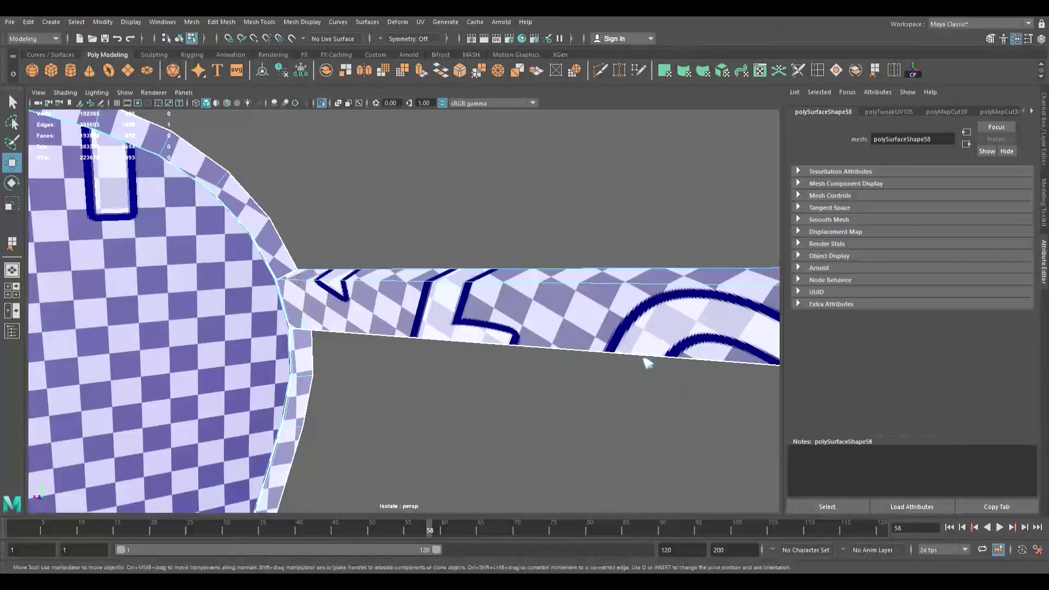
key("ctrl+z")
key("ctrl+z")
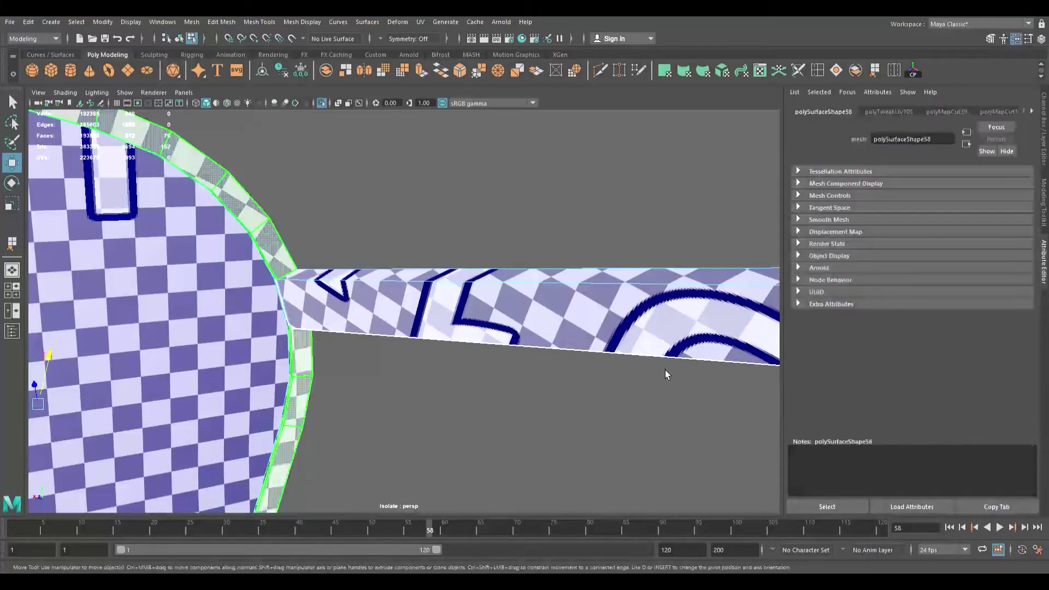
Step: Select the UV shell of the stretched face ring on the other rim
left_click(665, 369)
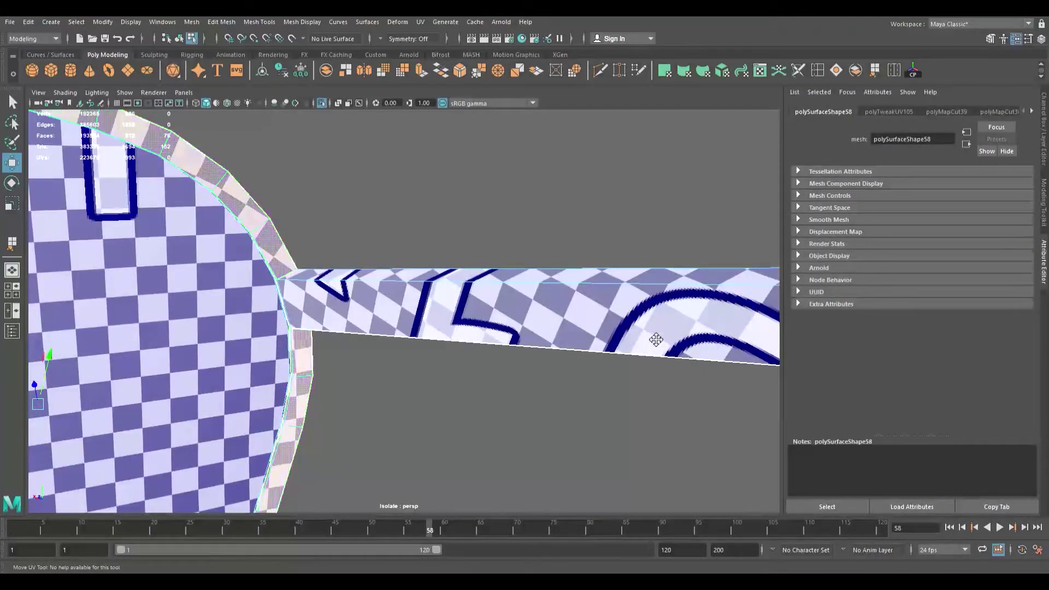
left_click(576, 382)
scroll(335, 330, "down", 5)
scroll(330, 328, "down", 5)
left_click_drag(164, 294, 172, 322, "alt")
middle_click_drag(172, 322, 314, 357, "alt")
mouse_move(322, 445)
left_mouse_down("alt")
mouse_move(246, 421)
mouse_move(326, 432)
mouse_move(323, 382)
left_mouse_up("alt")
Step: Toggle the UV display and turn the checker map off to show only the distortion shading
left_click(540, 89)
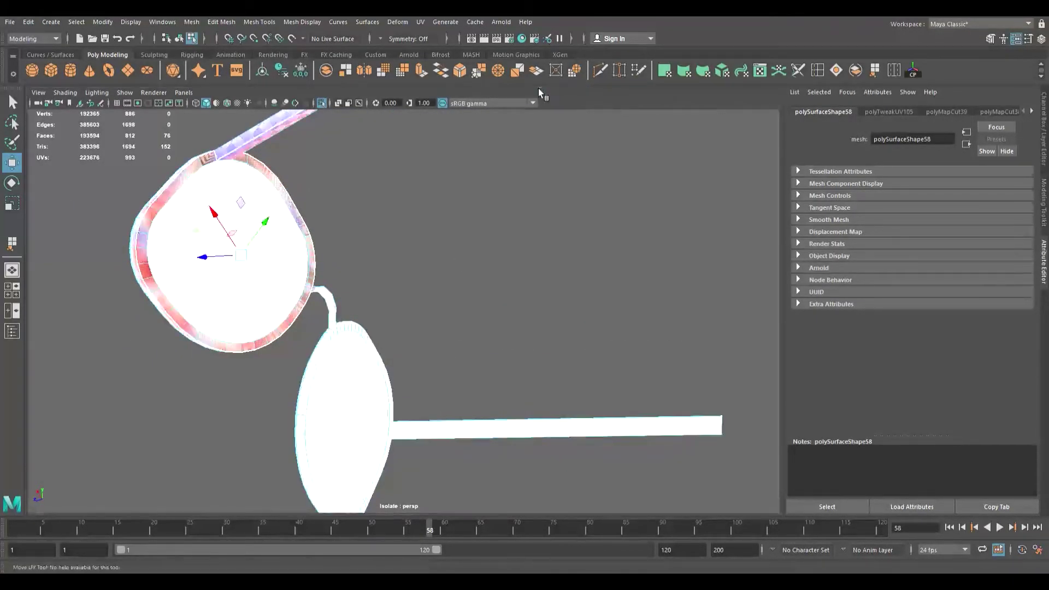
left_click(539, 89)
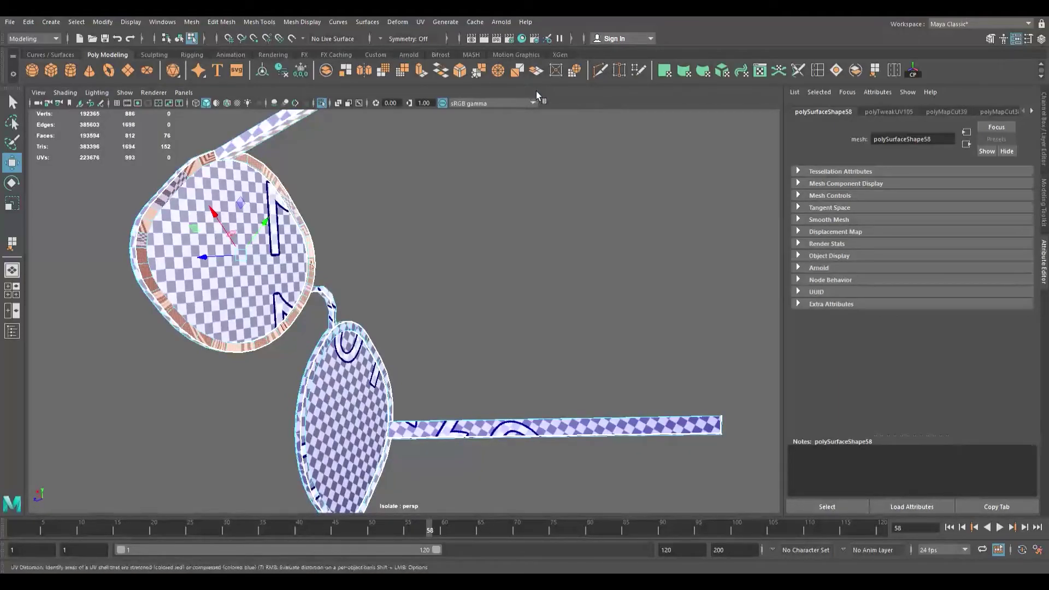
left_click(536, 92)
left_click(536, 91)
left_click(888, 89)
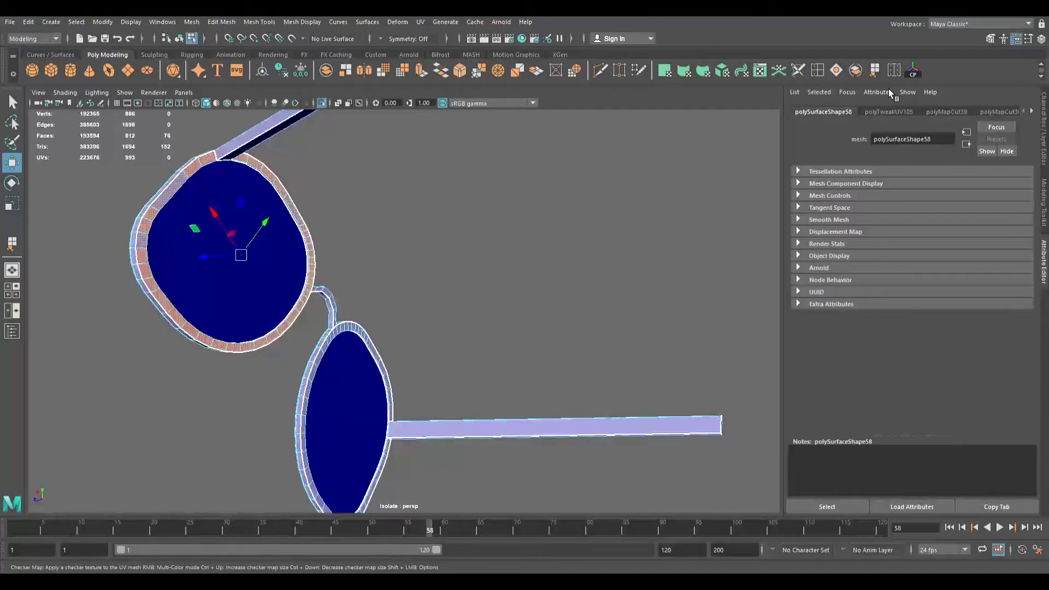
Step: Unfold the selected rim ring's UV shell and check its distortion shading all around the rim
left_click_drag(421, 199, 339, 274, "alt")
right_click_drag(339, 273, 431, 278, "alt")
middle_click_drag(272, 216, 410, 273, "alt")
left_click_drag(368, 261, 313, 237, "alt")
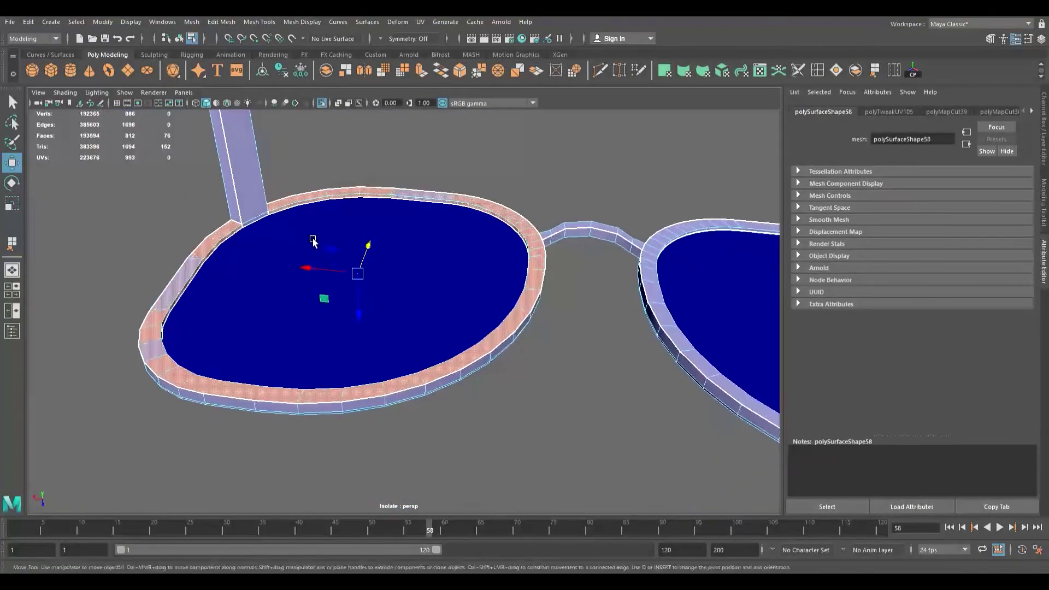
middle_click_drag(313, 237, 450, 331, "alt")
right_click_drag(451, 331, 551, 386, "alt")
middle_click_drag(436, 323, 355, 284, "alt")
left_click_drag(355, 286, 270, 250, "alt")
key("alt+Tab")
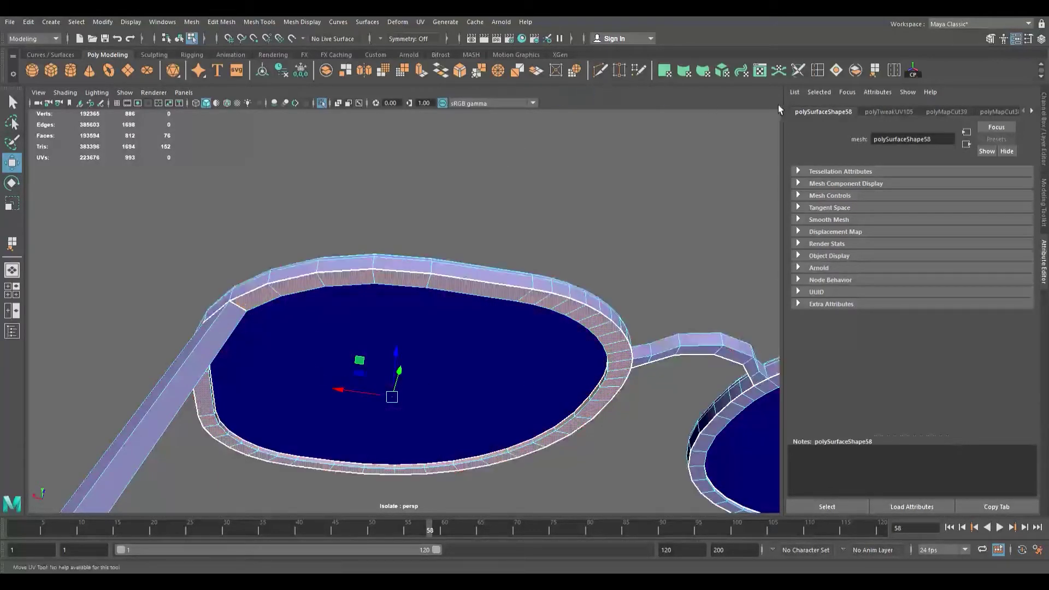
Step: Turn the checker map back on and examine the whole sunglasses from the front and the side
left_click(885, 97)
left_click_drag(324, 379, 569, 358, "alt")
right_click_drag(568, 358, 414, 330, "alt")
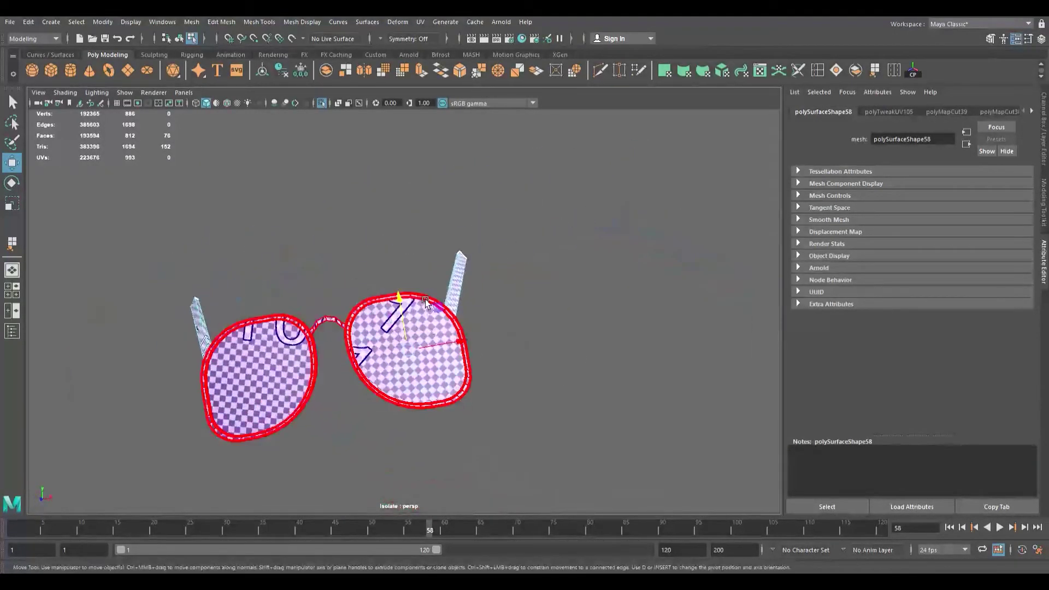
key("f")
scroll(445, 326, "down", 4)
left_click_drag(445, 326, 621, 340, "alt")
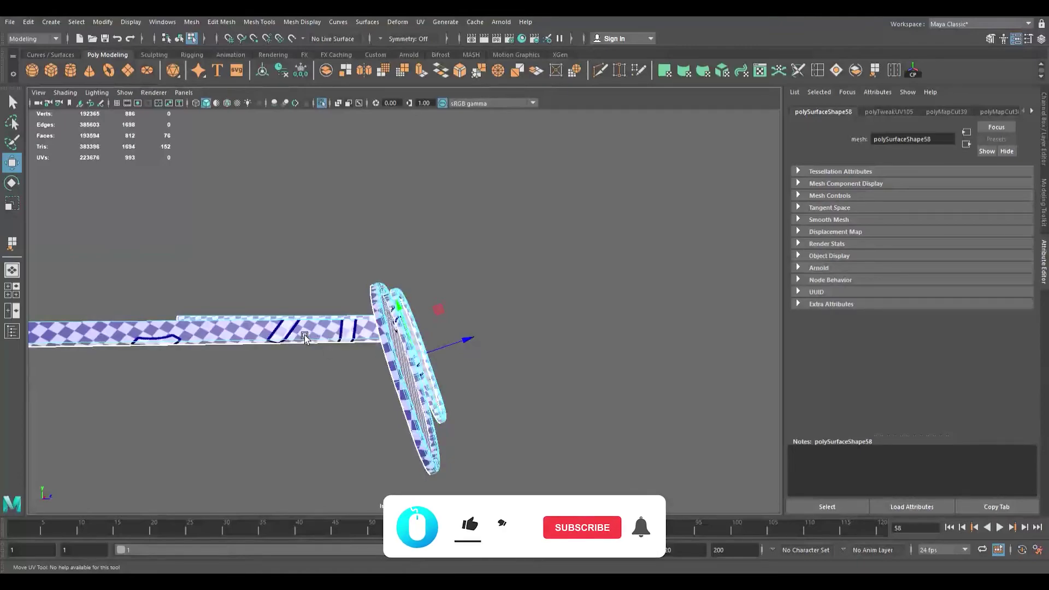
Step: Select the UV shell of the sunglasses' far arm and bring both arms into view
left_click(625, 334)
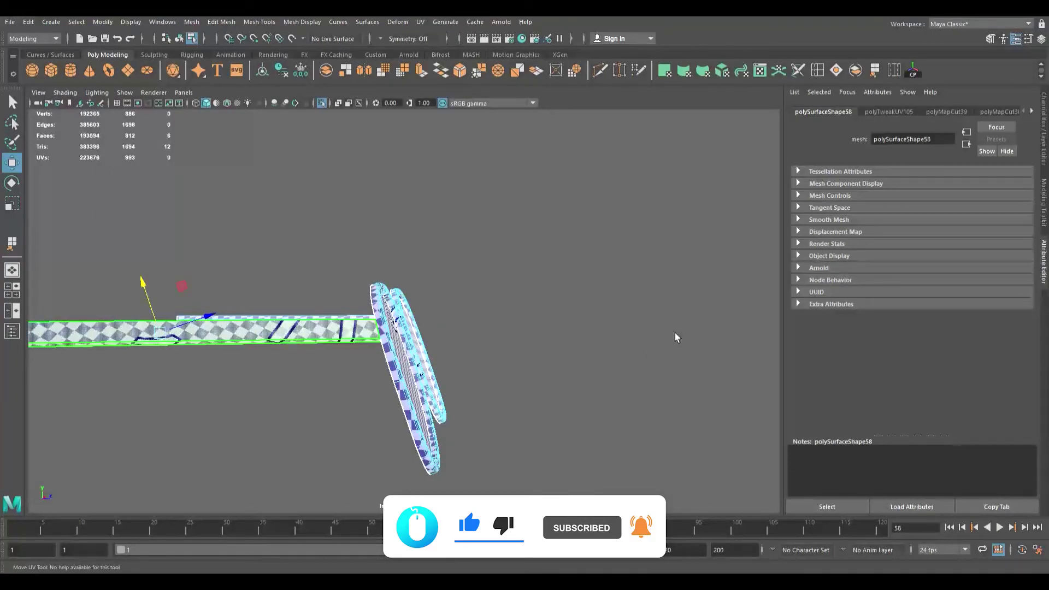
scroll(382, 334, "down", 3)
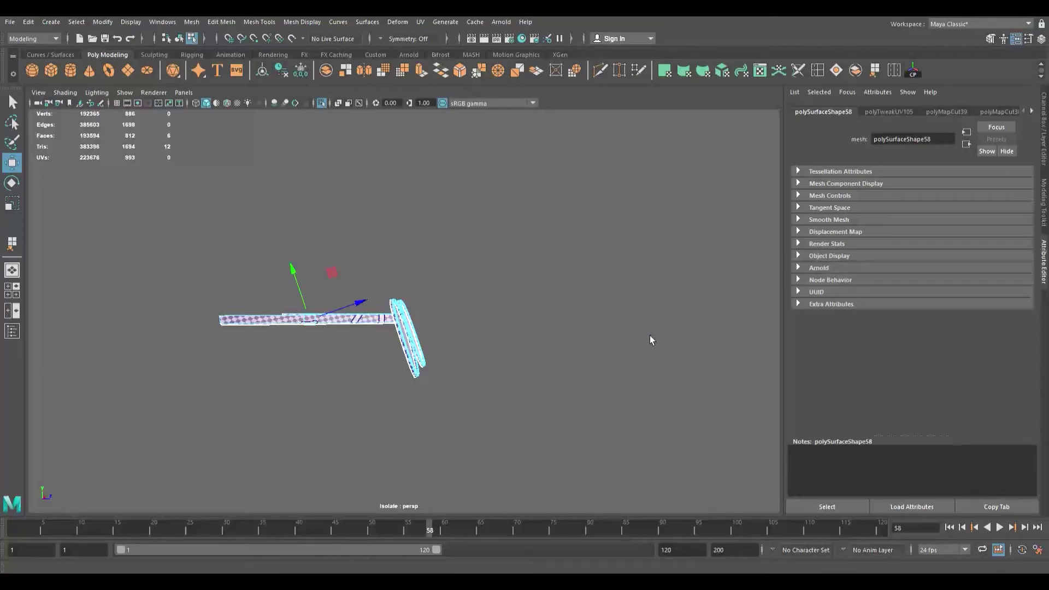
key("ctrl+z")
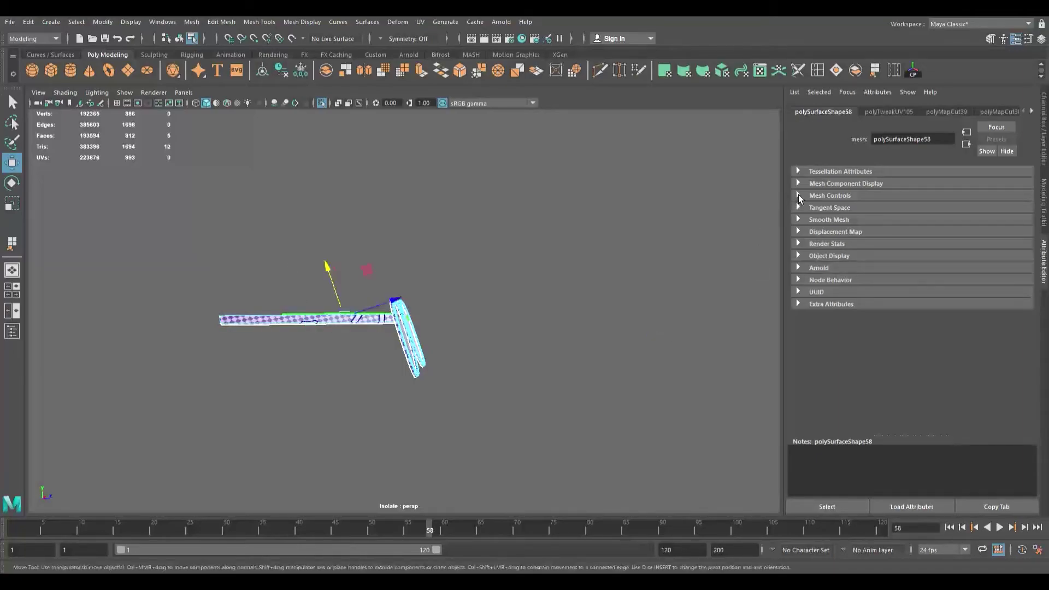
left_click_drag(220, 393, 327, 392, "alt")
middle_click_drag(328, 392, 248, 431, "alt")
right_click_drag(248, 431, 411, 432, "alt")
left_click_drag(411, 432, 414, 400, "alt")
right_click_drag(414, 400, 539, 428, "alt")
left_click_drag(539, 427, 412, 417, "alt")
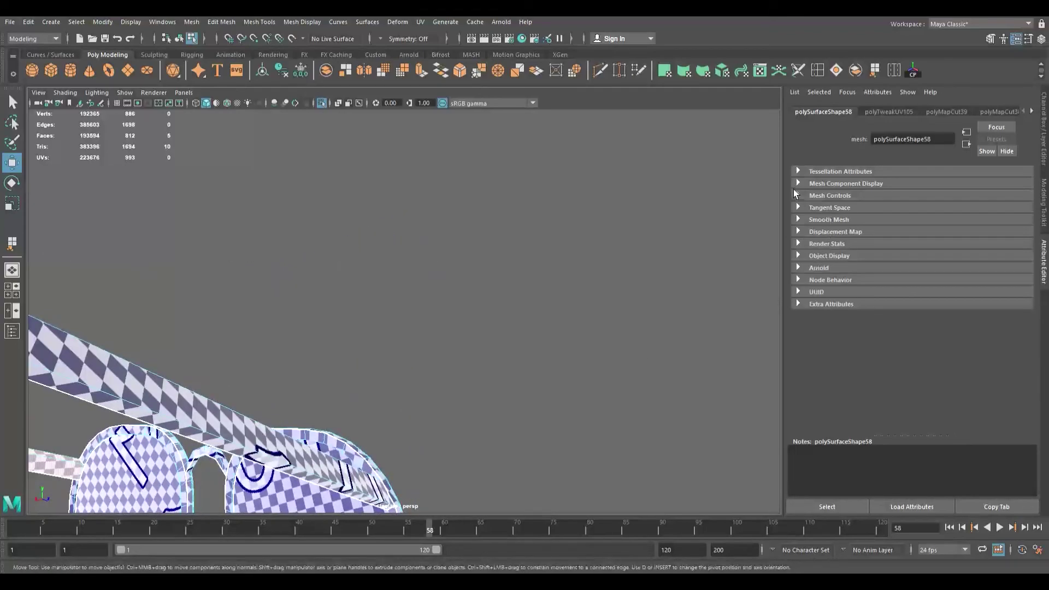
Step: Reposition the far arm's UV shell and rotate the UV shells of both arms
left_click_drag(830, 218, 751, 262)
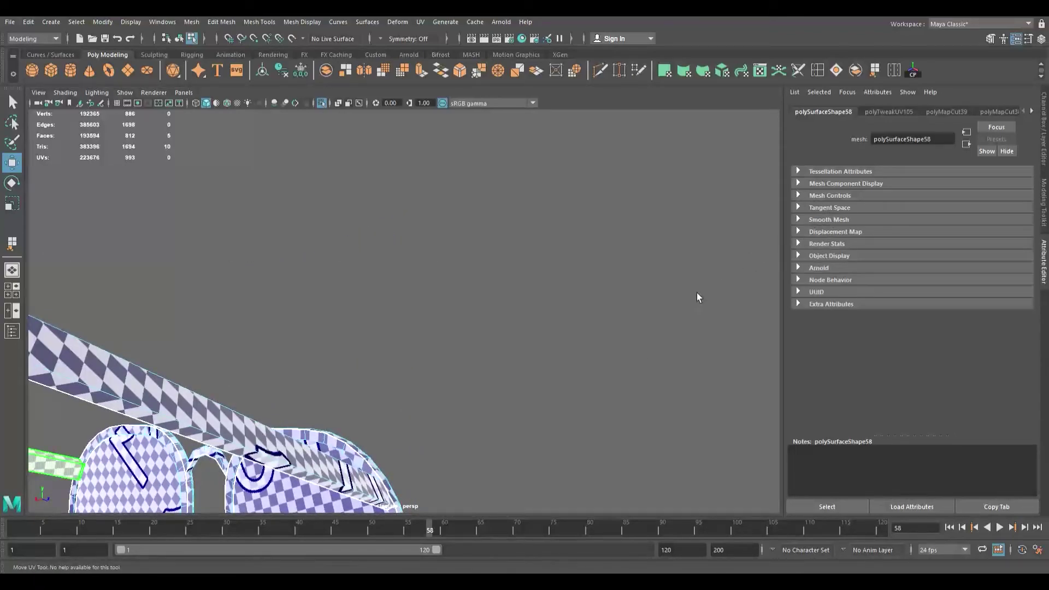
key("e")
left_click_drag(762, 206, 740, 192)
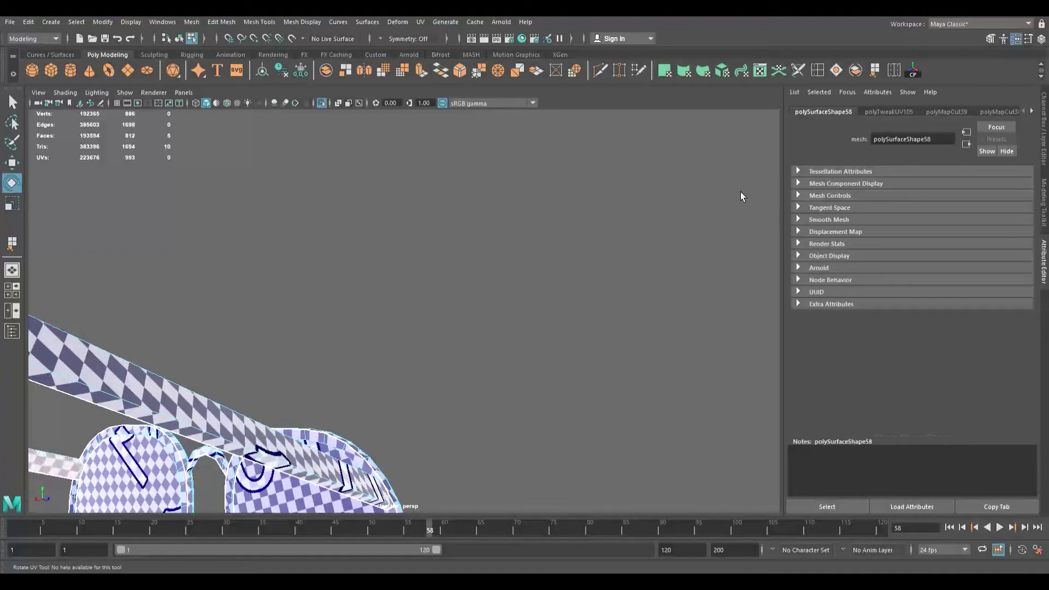
left_click(630, 369)
left_click_drag(627, 307, 667, 333)
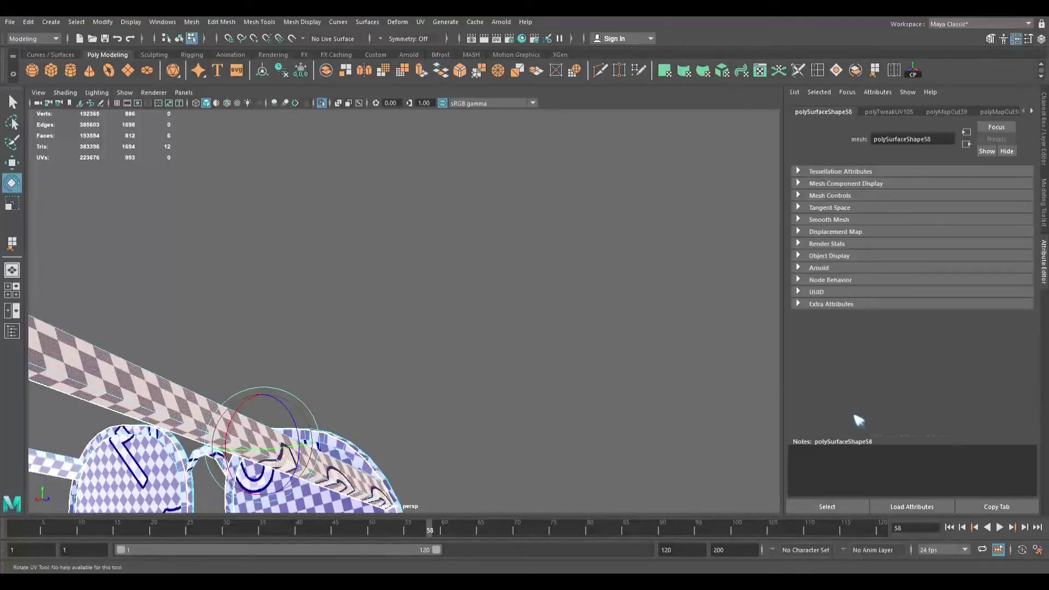
left_click_drag(854, 413, 818, 406)
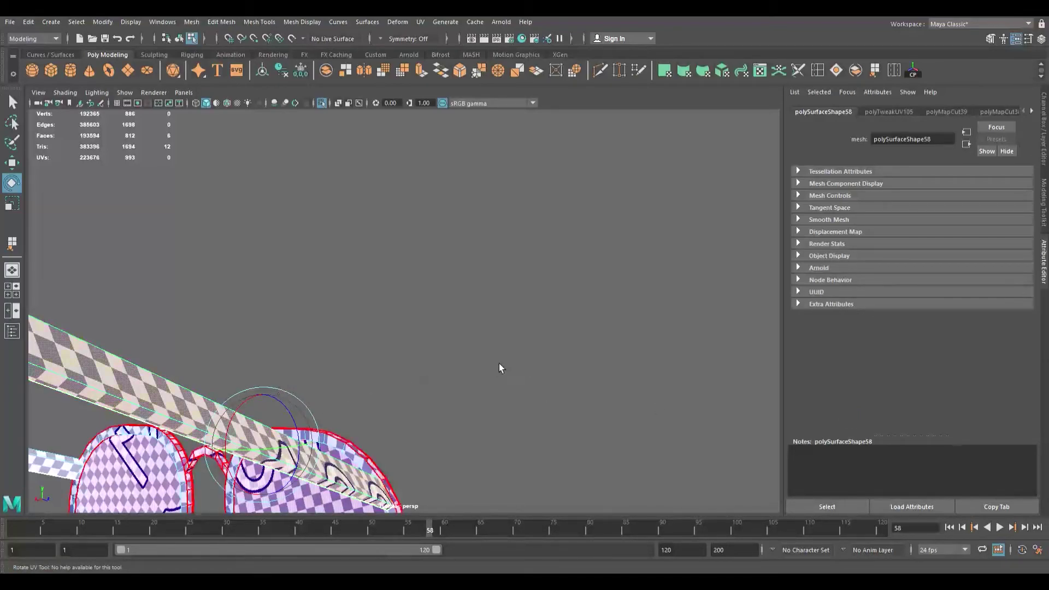
Step: Move the near arm's UV shell to a new place in the layout and select the far arm's shell
key("w")
left_click_drag(396, 369, 543, 219)
left_click(560, 213)
left_click(560, 217)
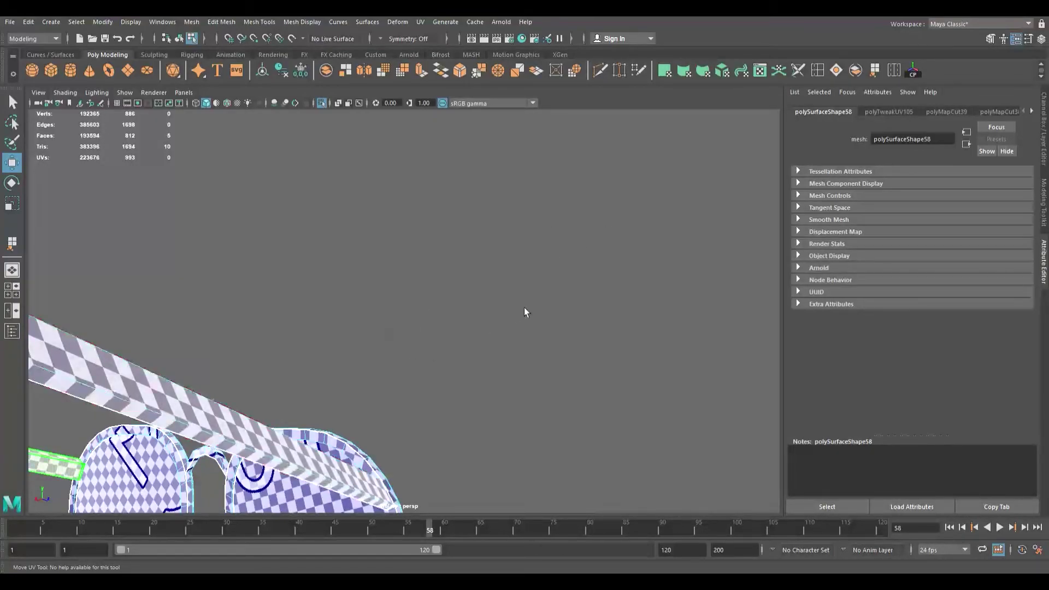
Step: Clear the arm's shell selection, undo the last two UV operations and view the whole sunglasses from the front
left_click(485, 308)
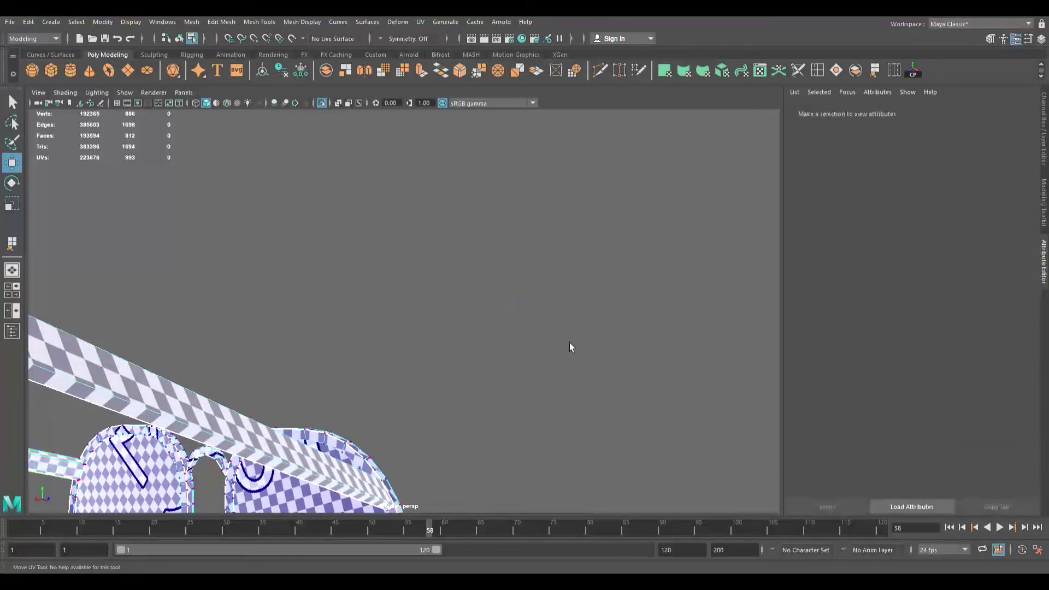
key("ctrl+z")
key("ctrl+z")
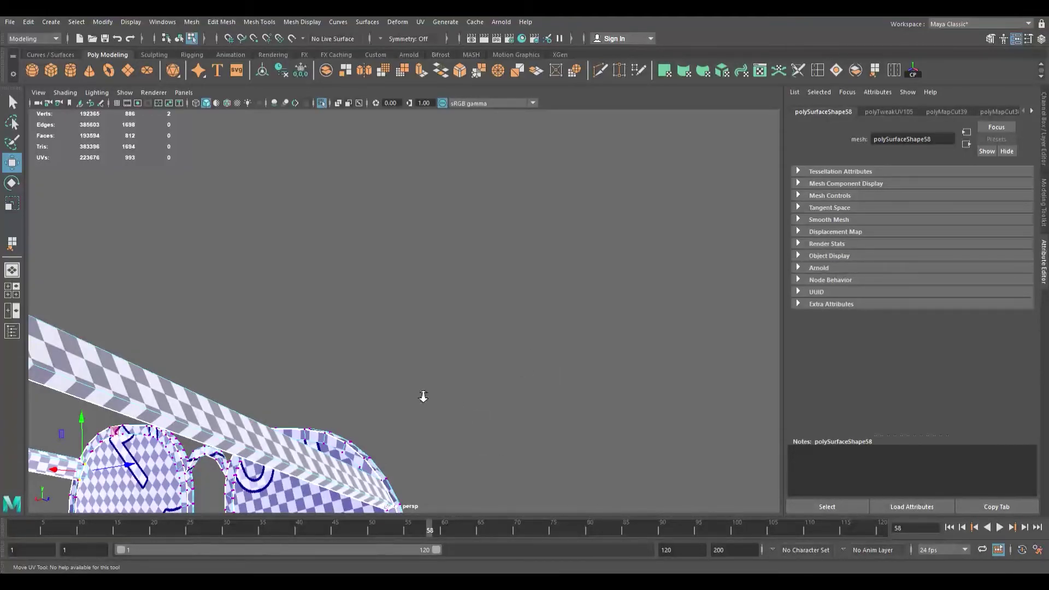
right_click_drag(234, 372, 125, 362, "alt")
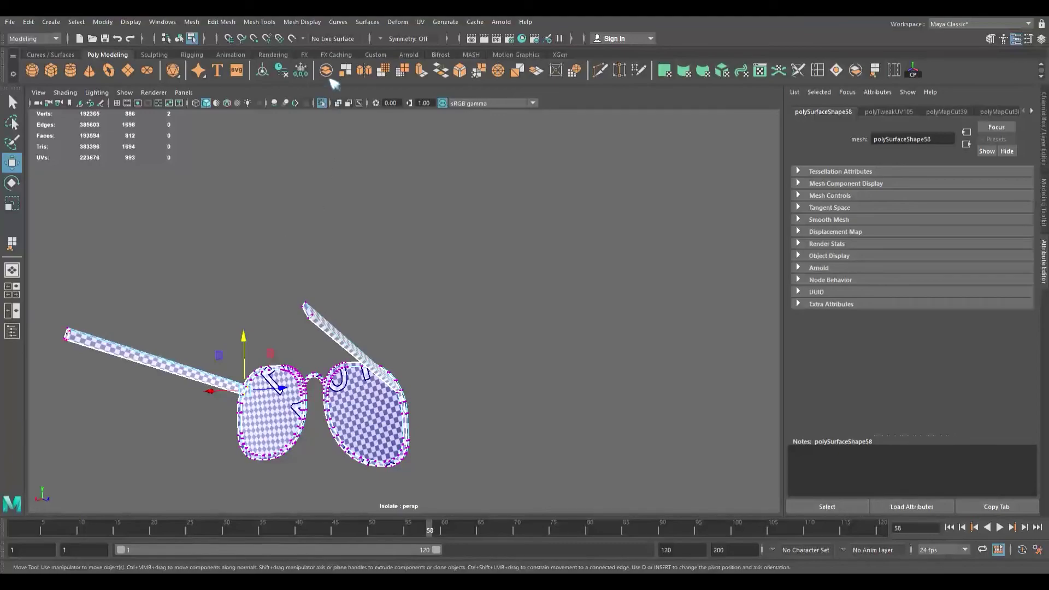
key("w")
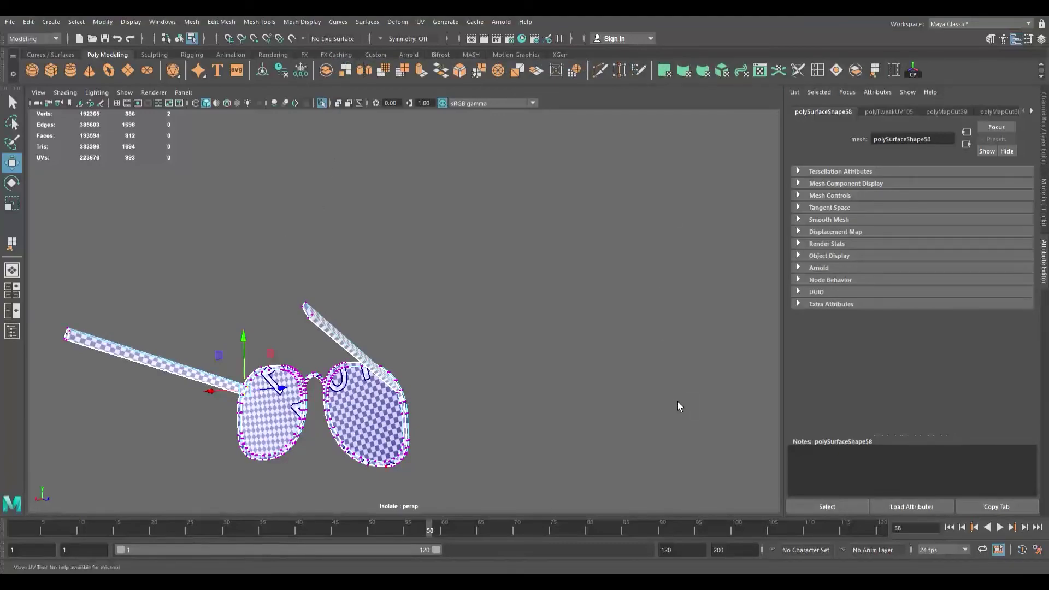
left_click_drag(192, 406, 349, 406, "alt")
right_click_drag(348, 407, 438, 403, "alt")
middle_click_drag(437, 403, 229, 271, "alt")
left_click_drag(228, 271, 277, 335, "alt")
right_click_drag(277, 335, 246, 333, "alt")
Step: Switch on the UV distortion display and select the UV shell of the arm where it meets the lens rim
left_click(564, 102)
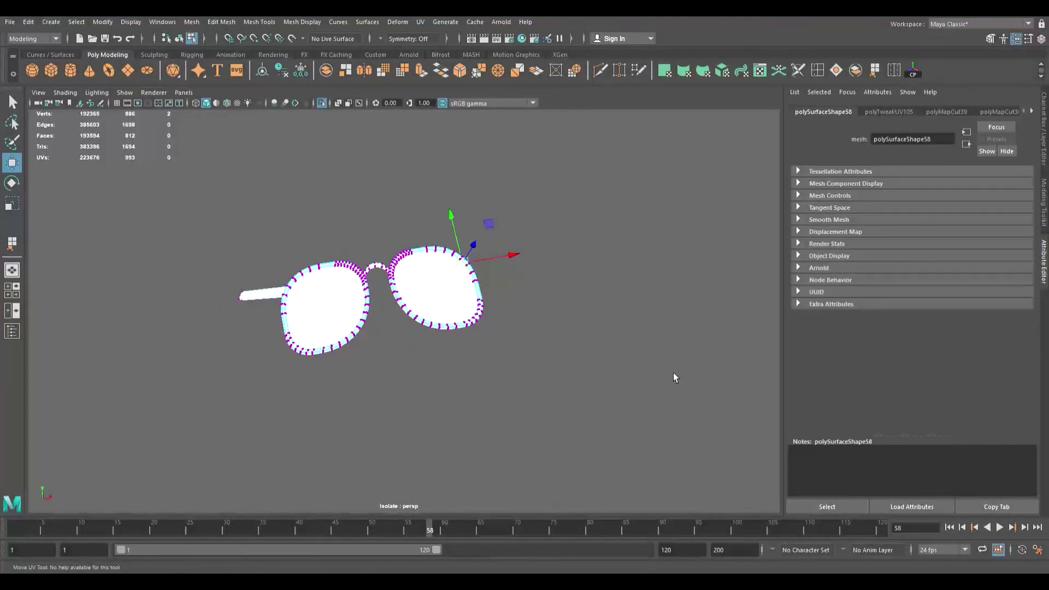
left_click(623, 235)
left_click(475, 312)
left_click_drag(475, 311, 458, 283, "alt")
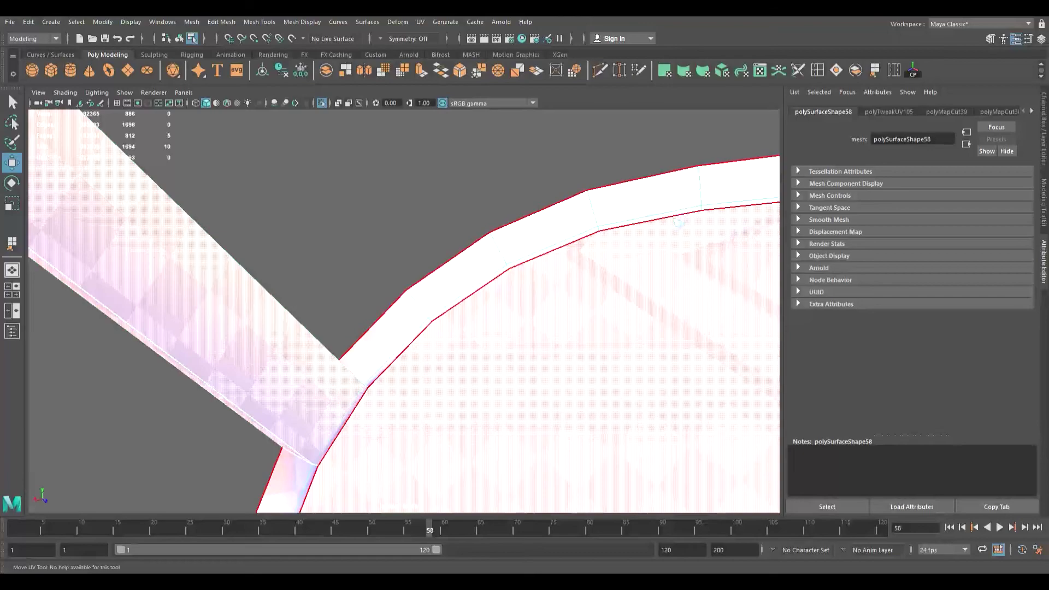
left_click(678, 223)
left_click(681, 230)
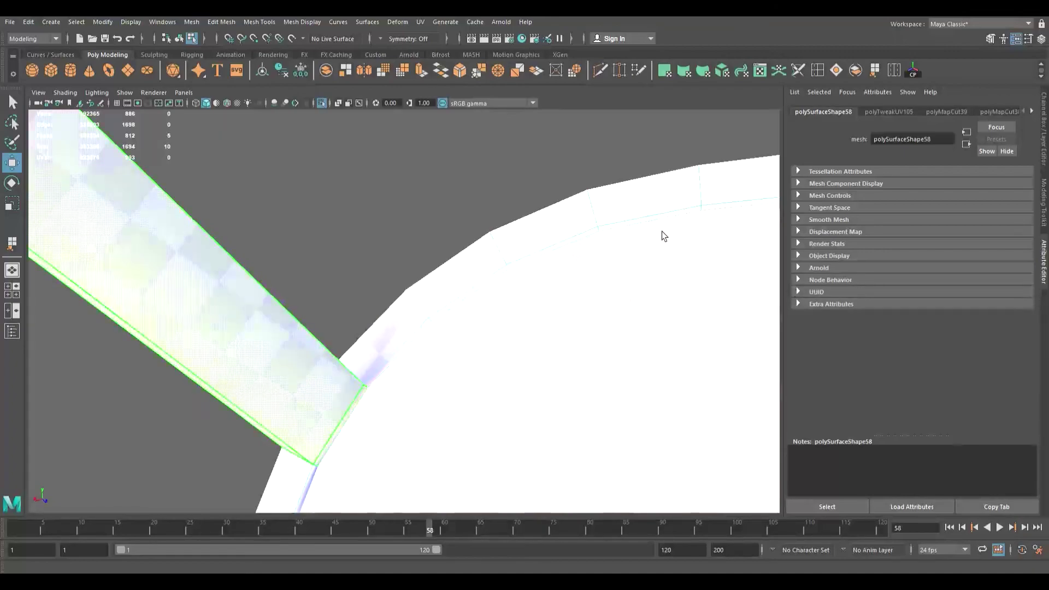
Step: Rotate the selected arm's UV shell and select the shell of the opposite arm
key("e")
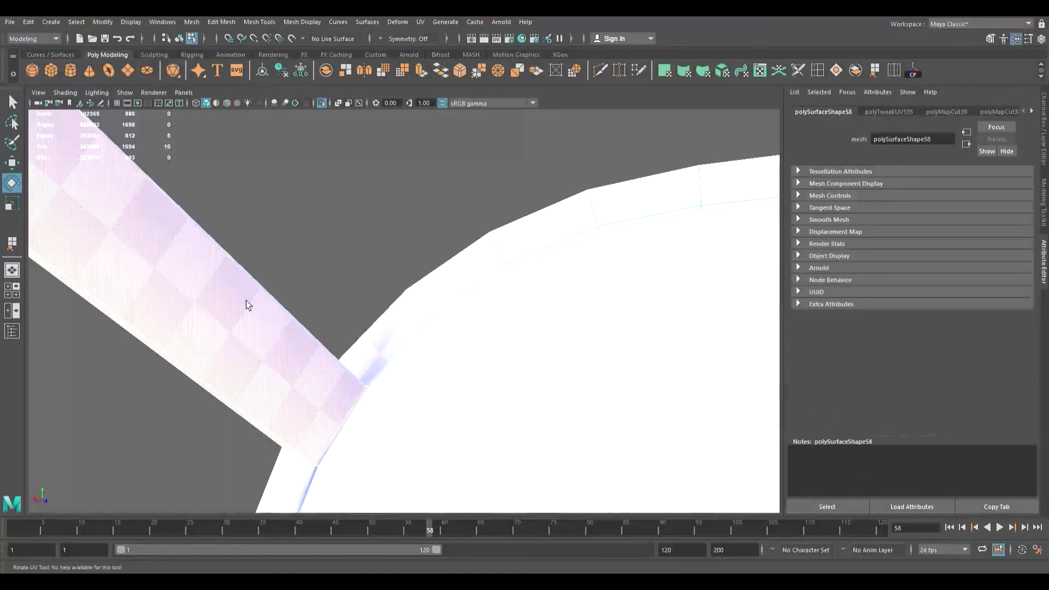
scroll(189, 301, "down", 3)
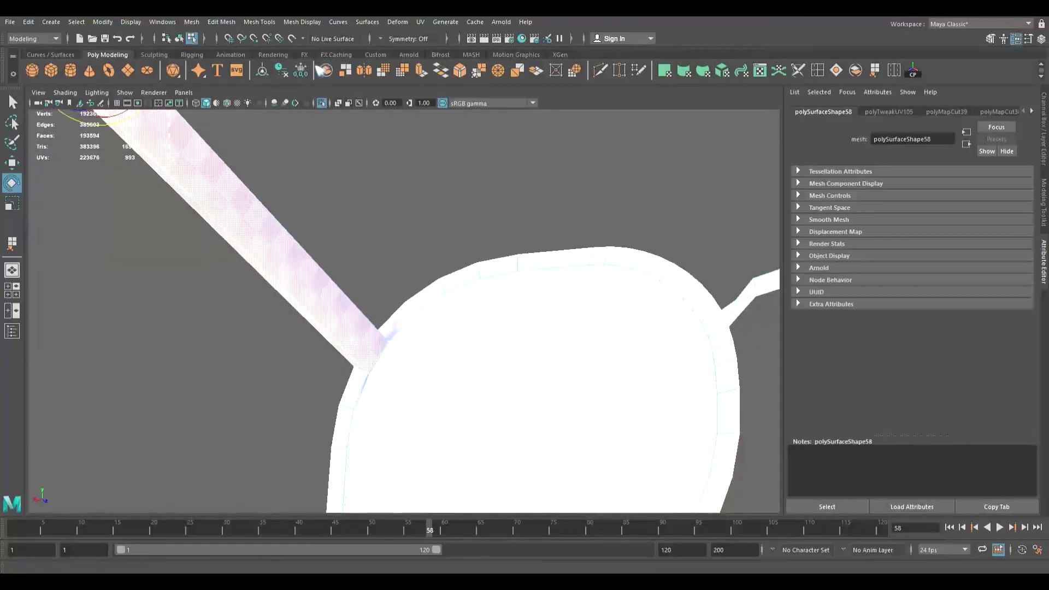
scroll(300, 329, "down", 6)
left_click_drag(361, 351, 487, 405, "alt")
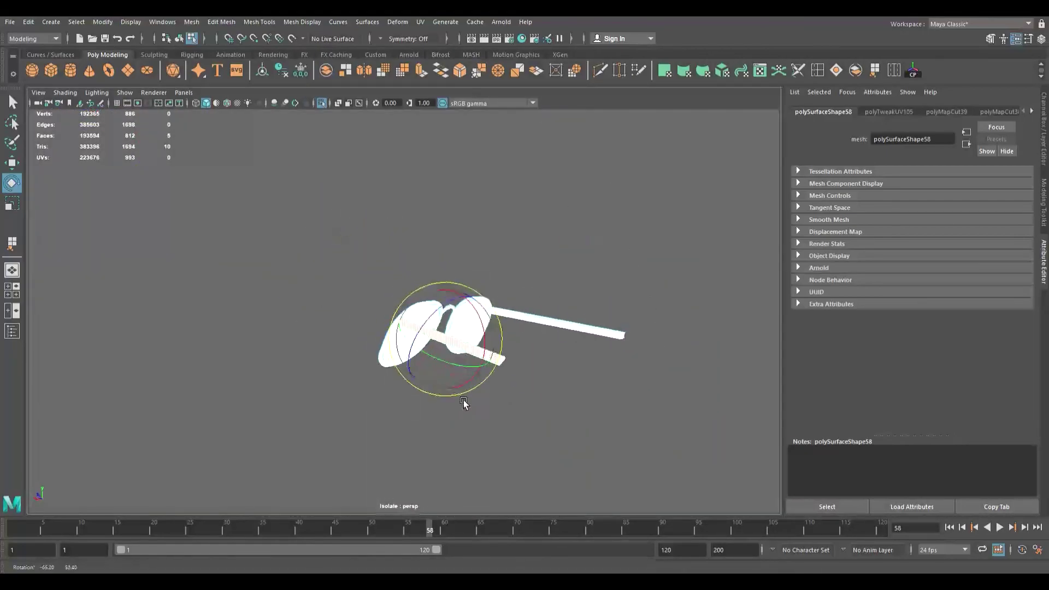
middle_click_drag(428, 379, 202, 363, "alt")
left_click_drag(202, 363, 323, 342, "alt")
middle_click_drag(324, 342, 185, 307, "alt")
left_click(570, 352)
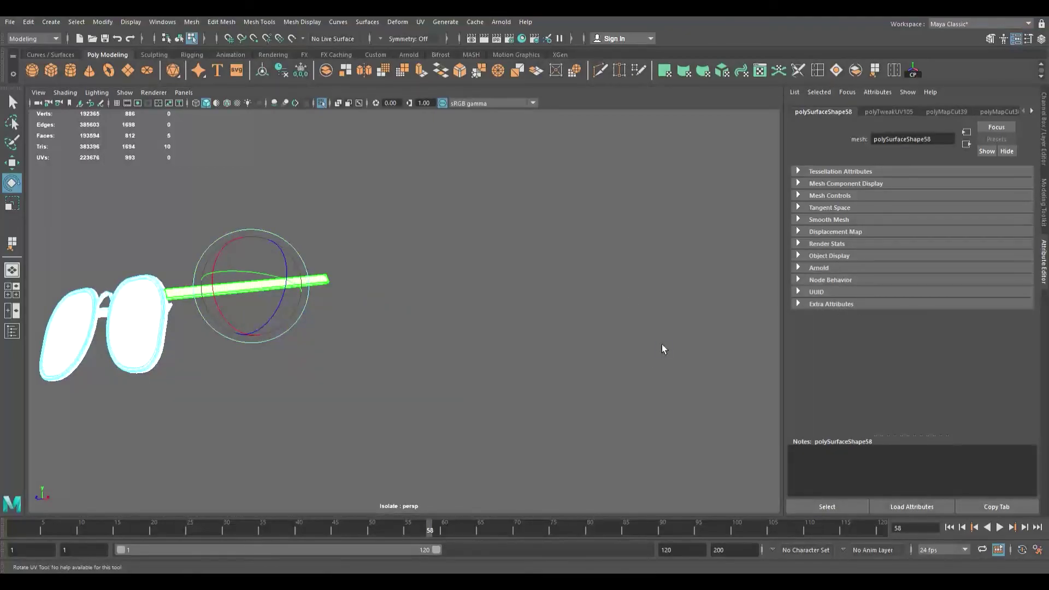
Step: Clear the arm's UV selection, end the sunglasses' isolation to show the whole character, and return to object mode
left_click(637, 338)
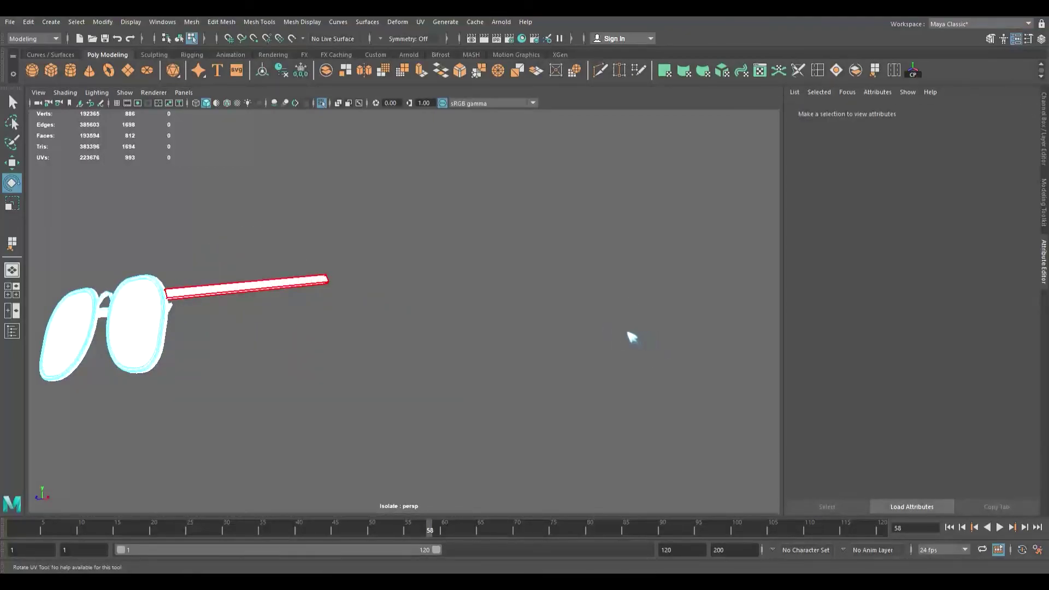
key("ctrl+z")
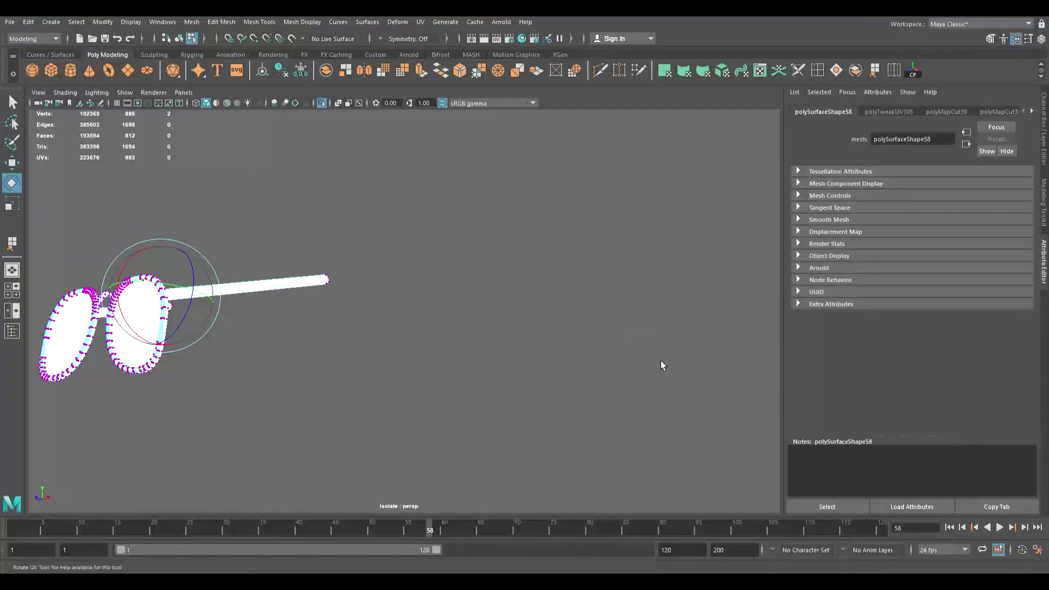
key("w")
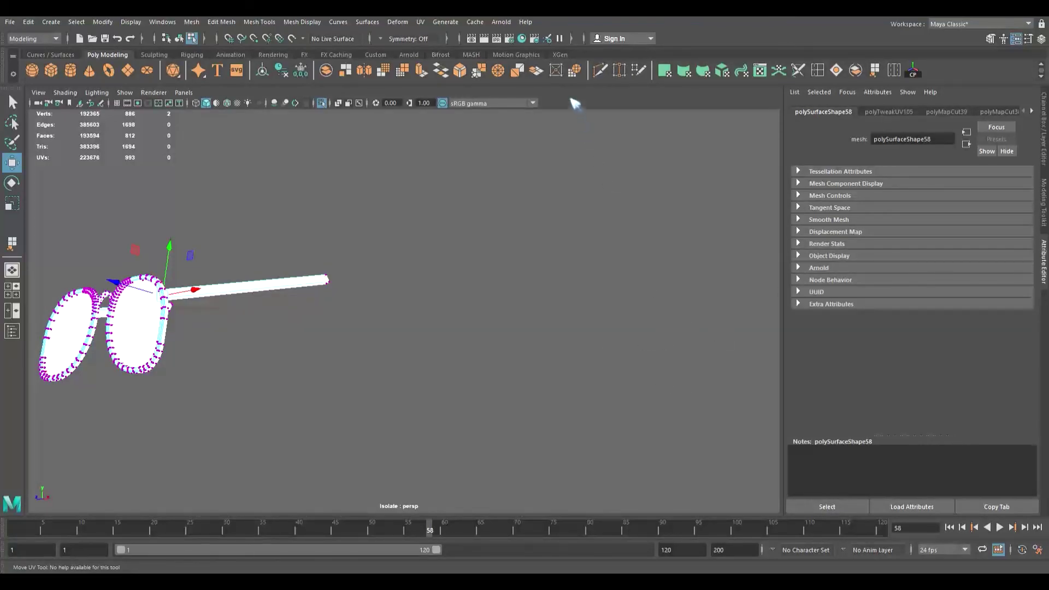
scroll(355, 328, "down", 4)
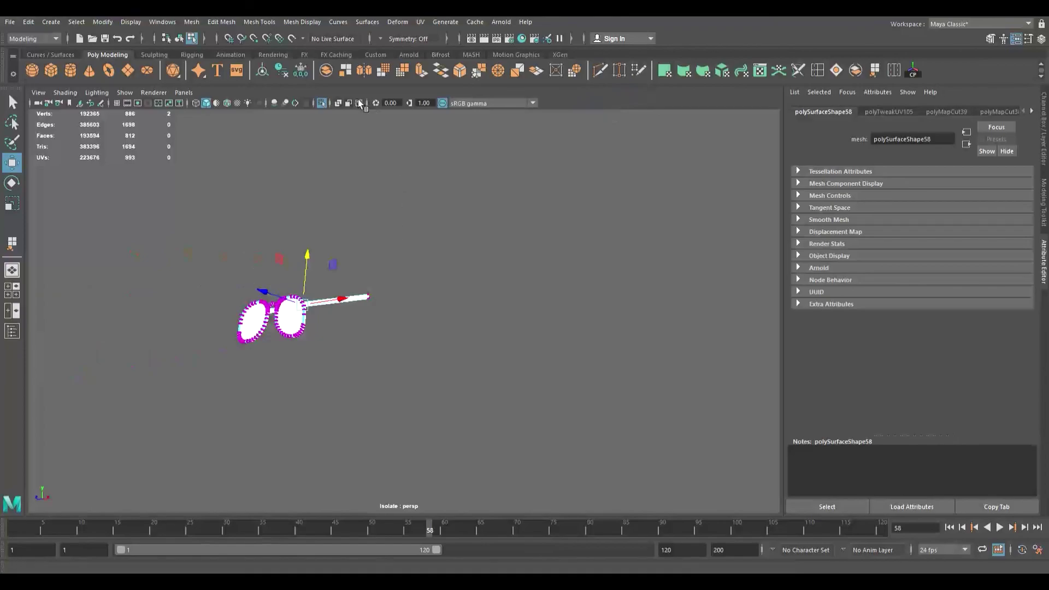
left_click(323, 104)
left_click_drag(296, 319, 355, 339, "alt")
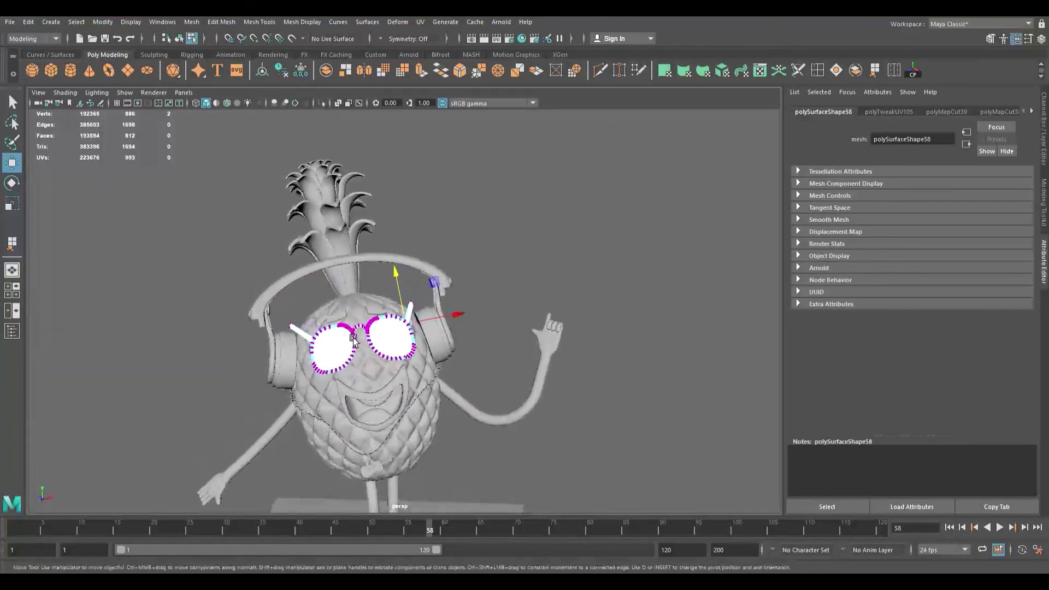
key("F8")
Step: Examine the whole pineapple character and its accessories from several angles and distances
scroll(453, 275, "down", 5)
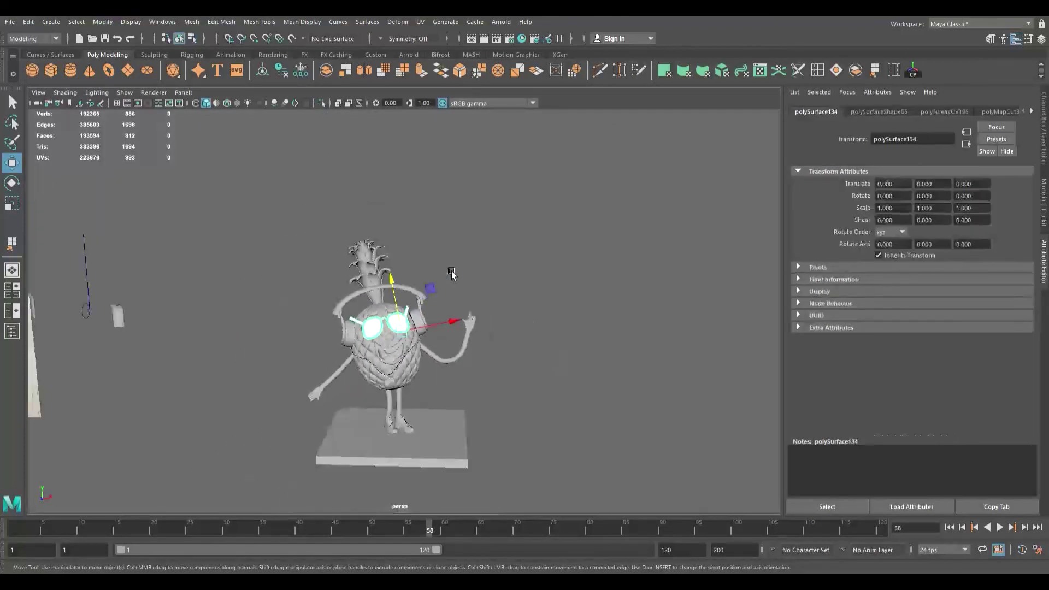
scroll(453, 274, "up", 7)
scroll(452, 275, "up", 3)
scroll(452, 274, "down", 5)
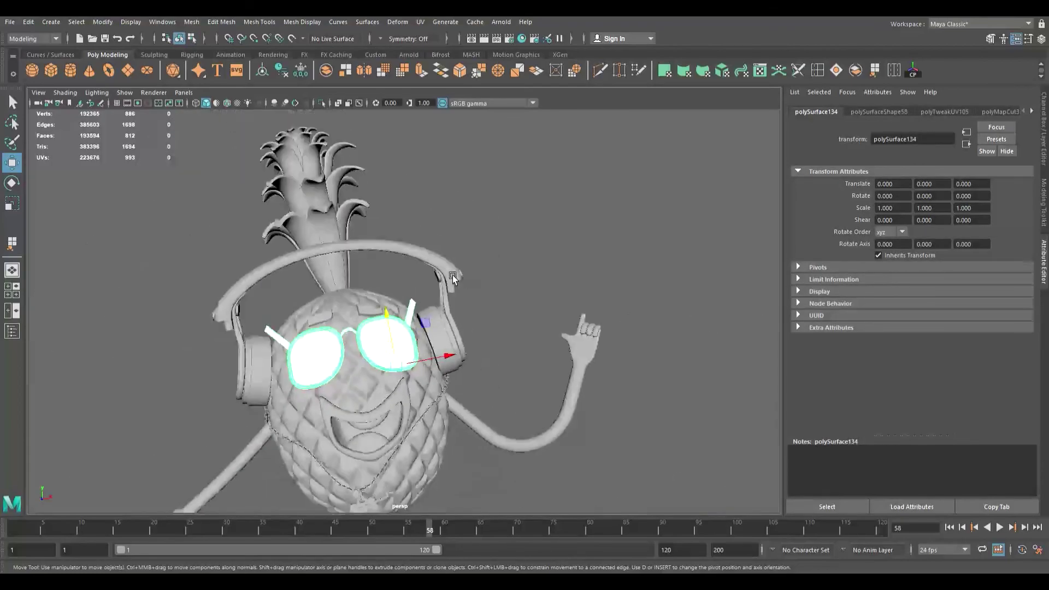
left_click_drag(453, 275, 390, 342, "alt")
middle_click_drag(390, 342, 321, 319, "alt")
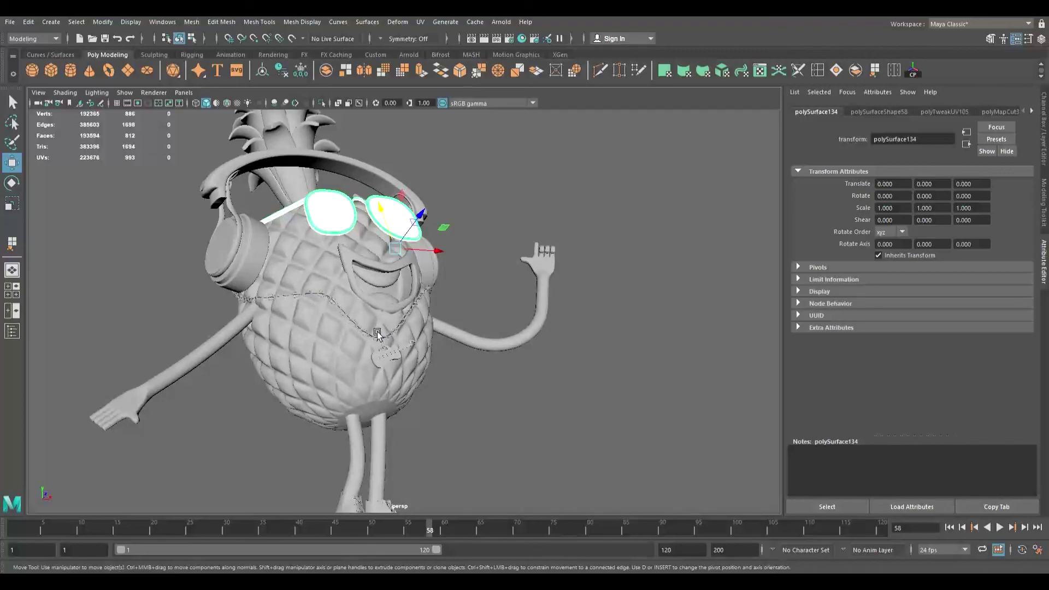
scroll(376, 334, "down", 5)
left_click_drag(376, 333, 339, 301, "alt")
scroll(326, 316, "up", 5)
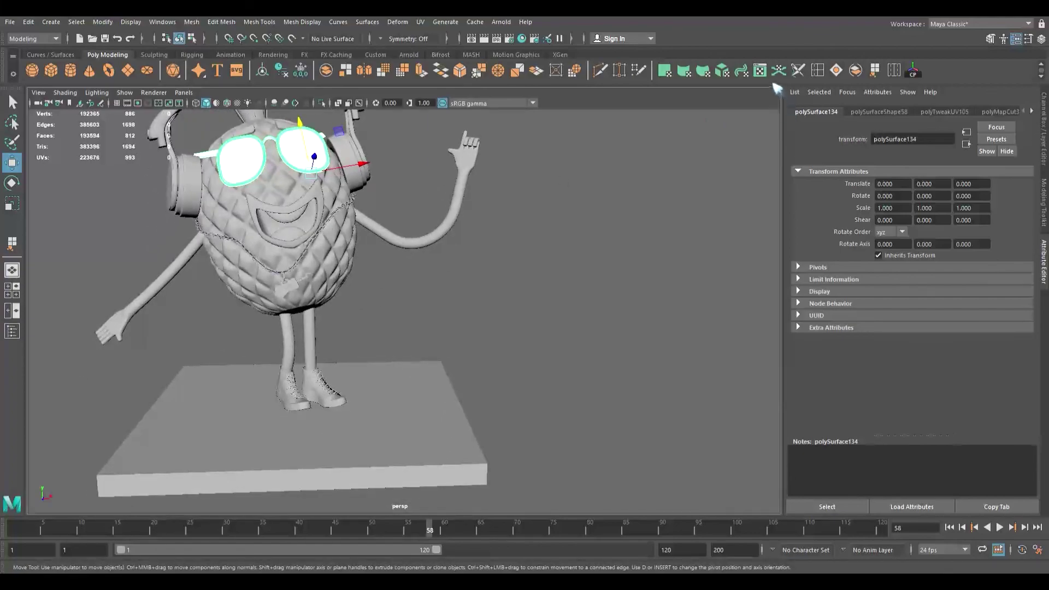